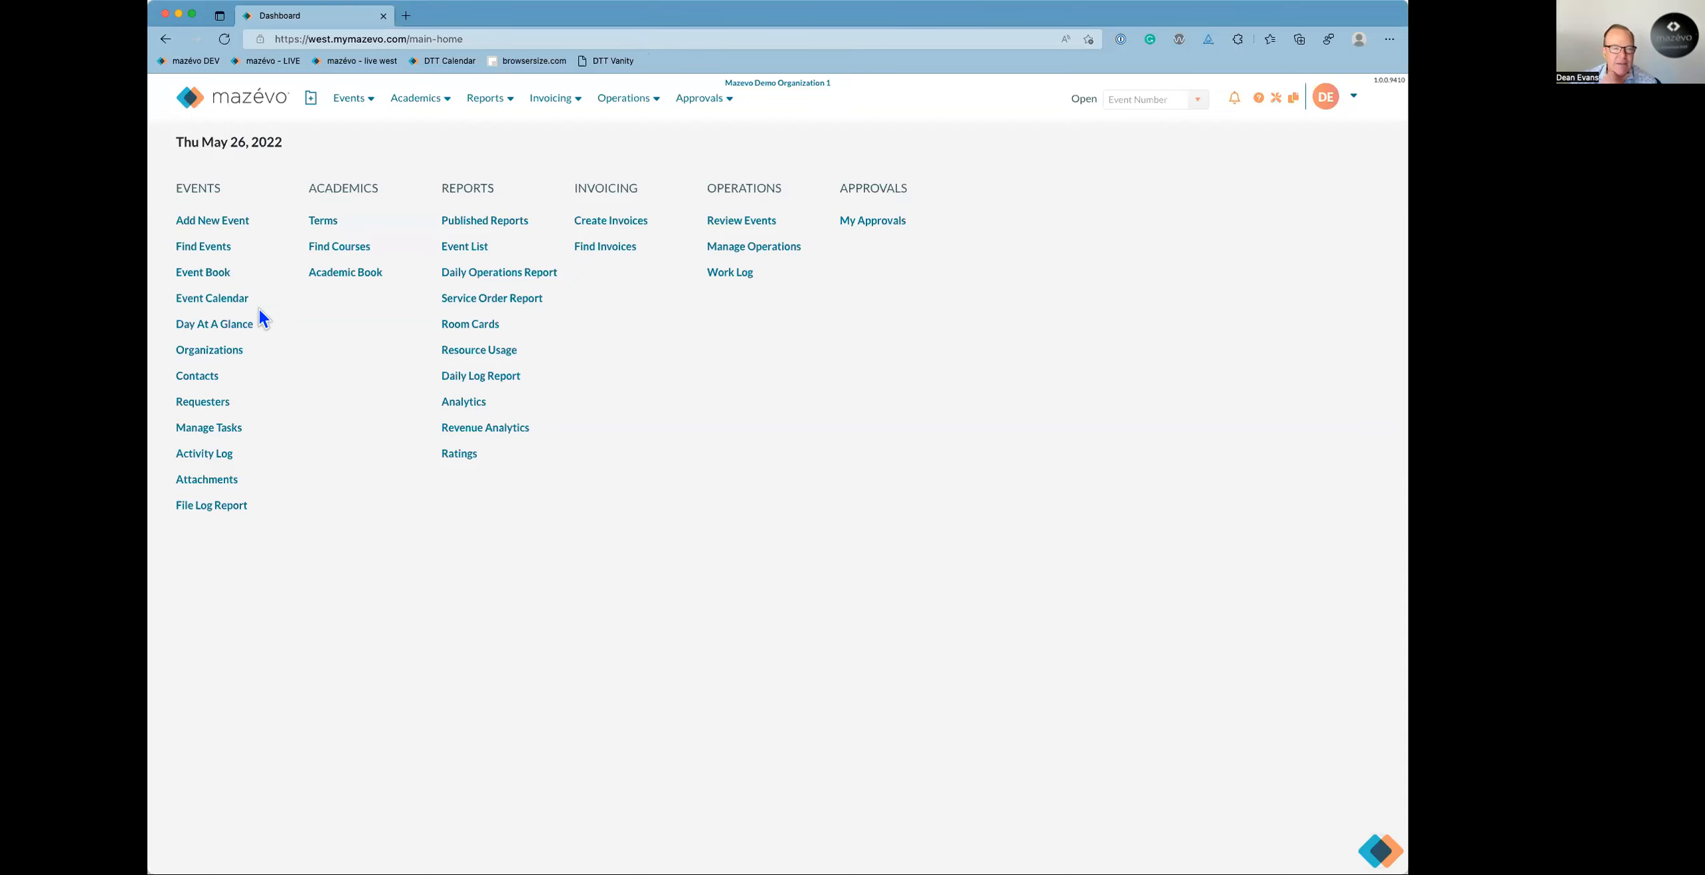
Open Find Events and search for all events taking place this month.
{"action": "left_click", "coordinate": [213, 249]}
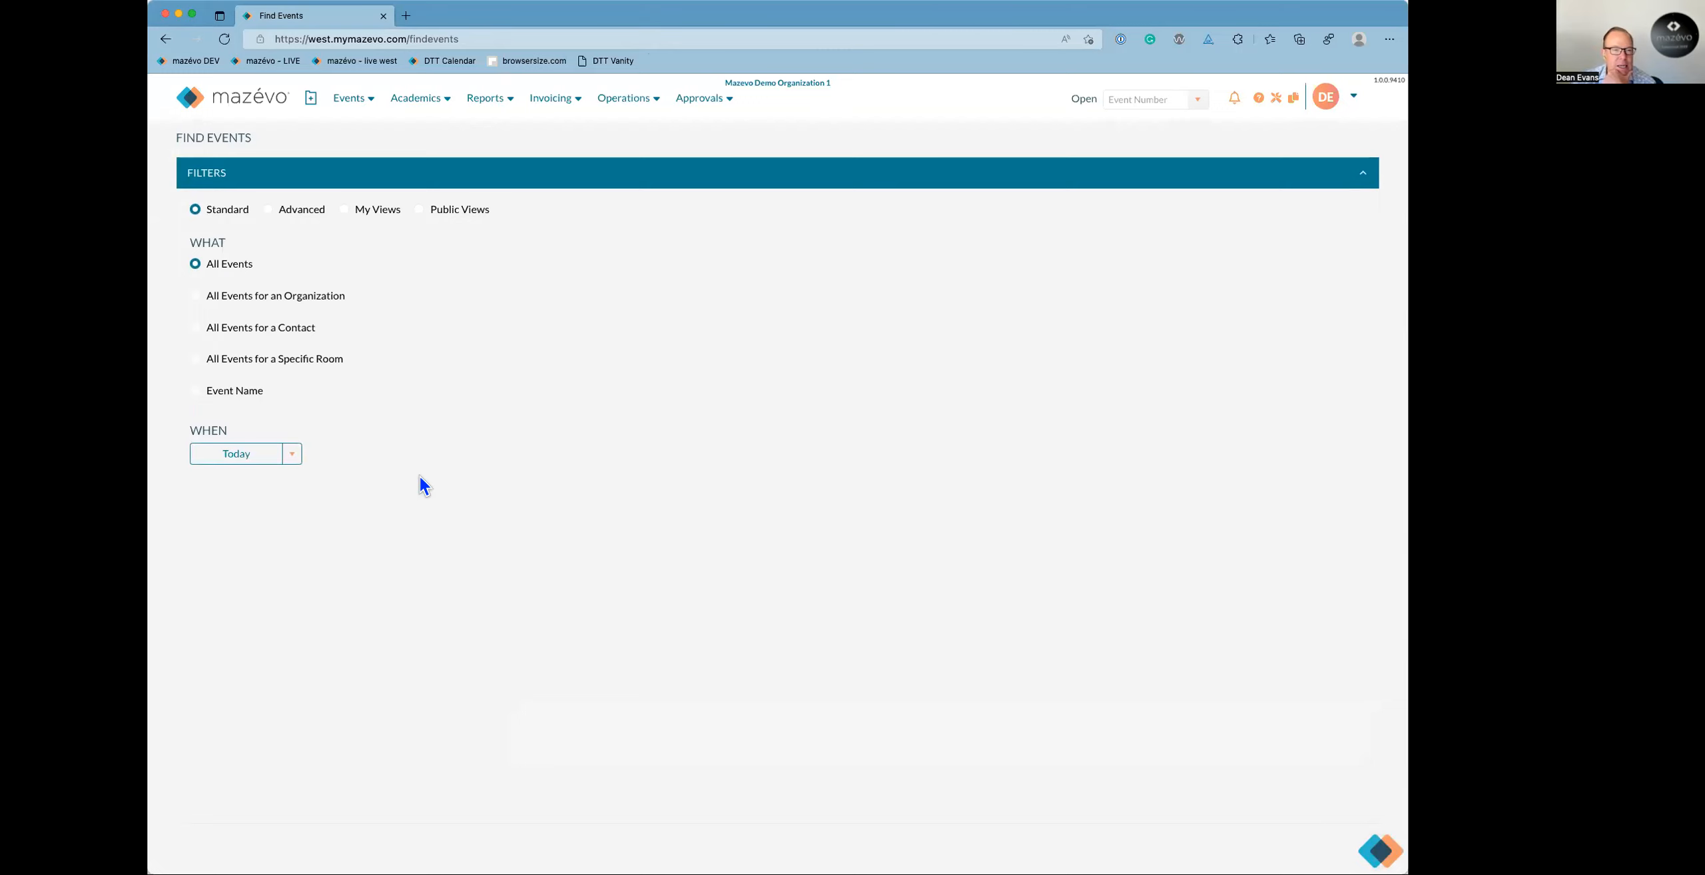
{"action": "left_click", "coordinate": [293, 455]}
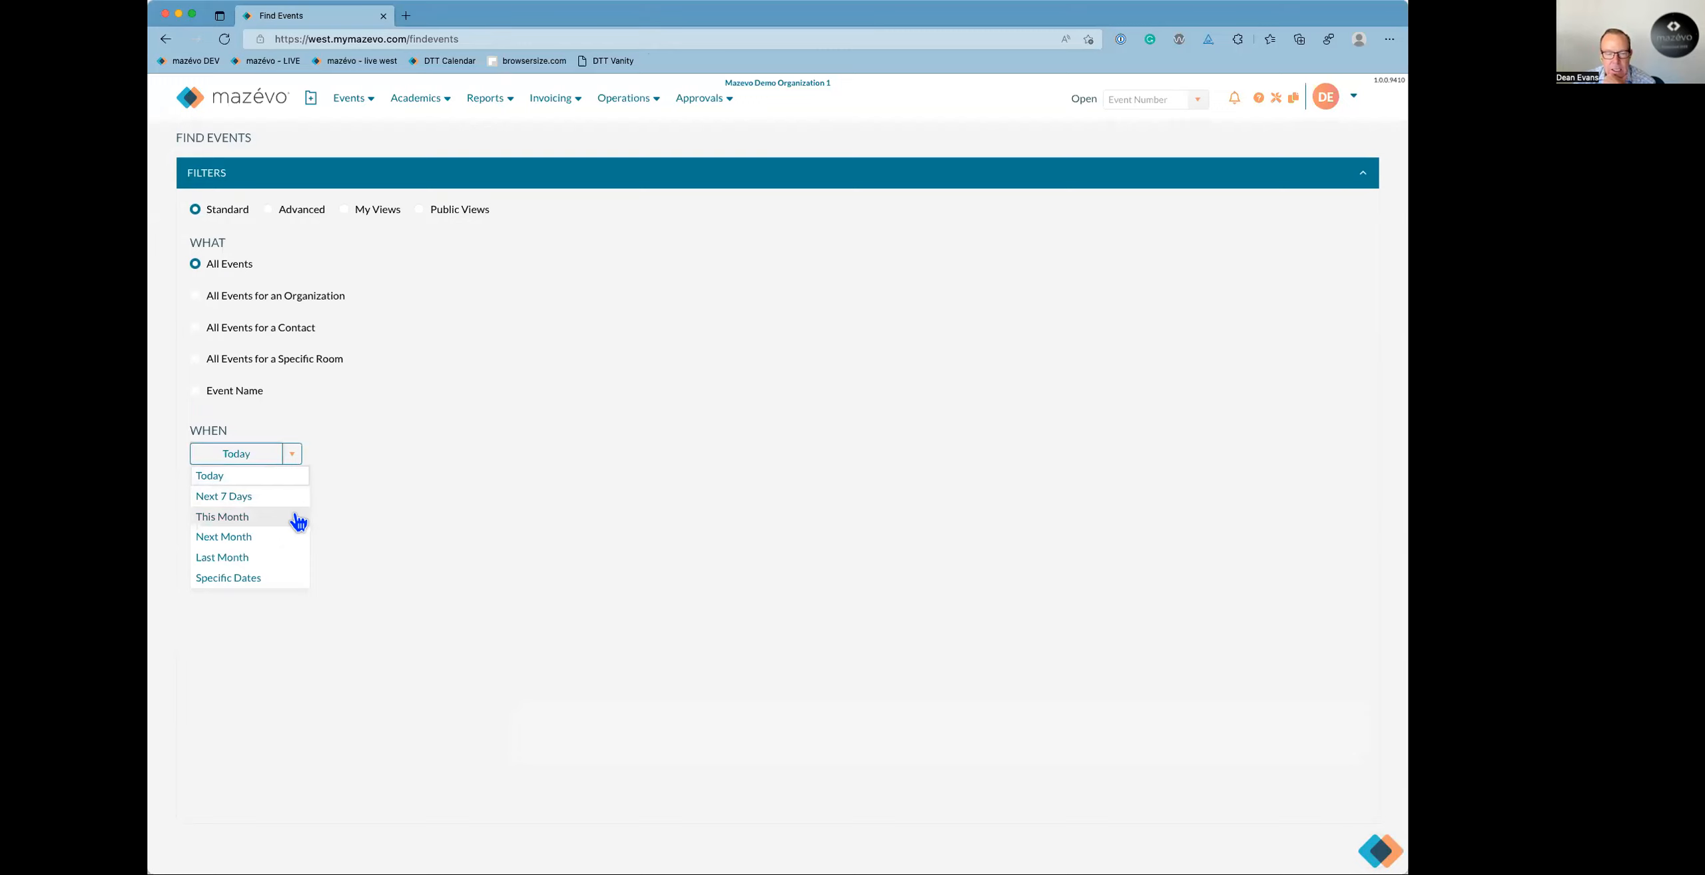
{"action": "left_click", "coordinate": [295, 517]}
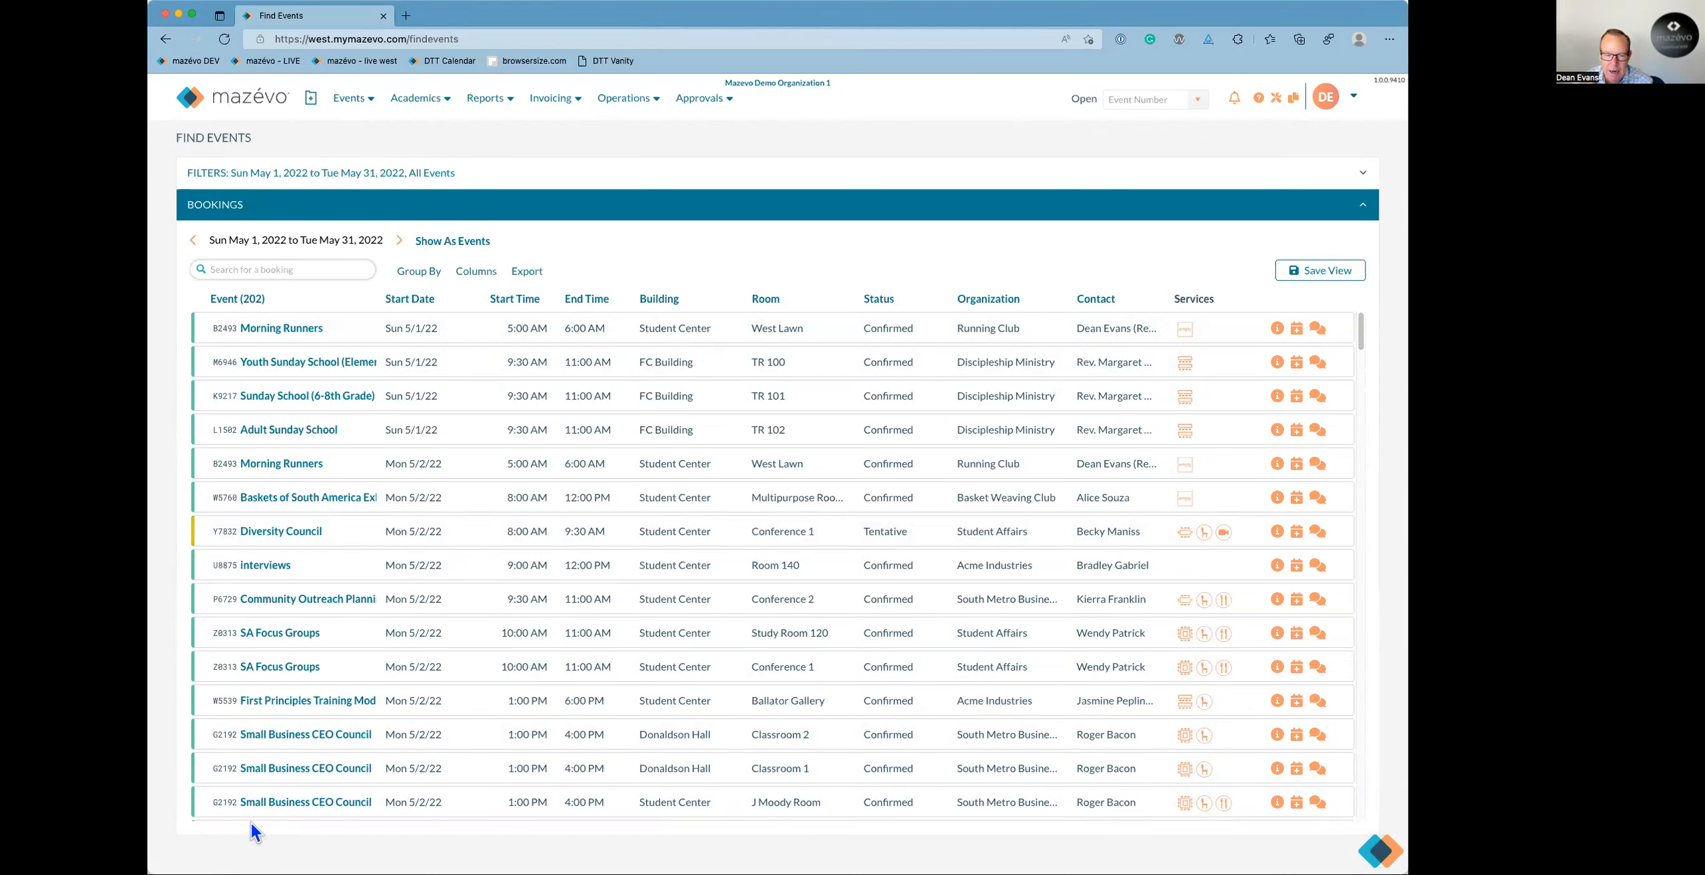
Look through the May 2022 bookings list, then view the following month's bookings and return to May.
{"action": "scroll", "coordinate": [423, 581], "scroll_direction": "down", "scroll_amount": 2}
{"action": "scroll", "coordinate": [424, 581], "scroll_direction": "up", "scroll_amount": 1}
{"action": "scroll", "coordinate": [429, 413], "scroll_direction": "down", "scroll_amount": 1}
{"action": "scroll", "coordinate": [429, 419], "scroll_direction": "down", "scroll_amount": 10}
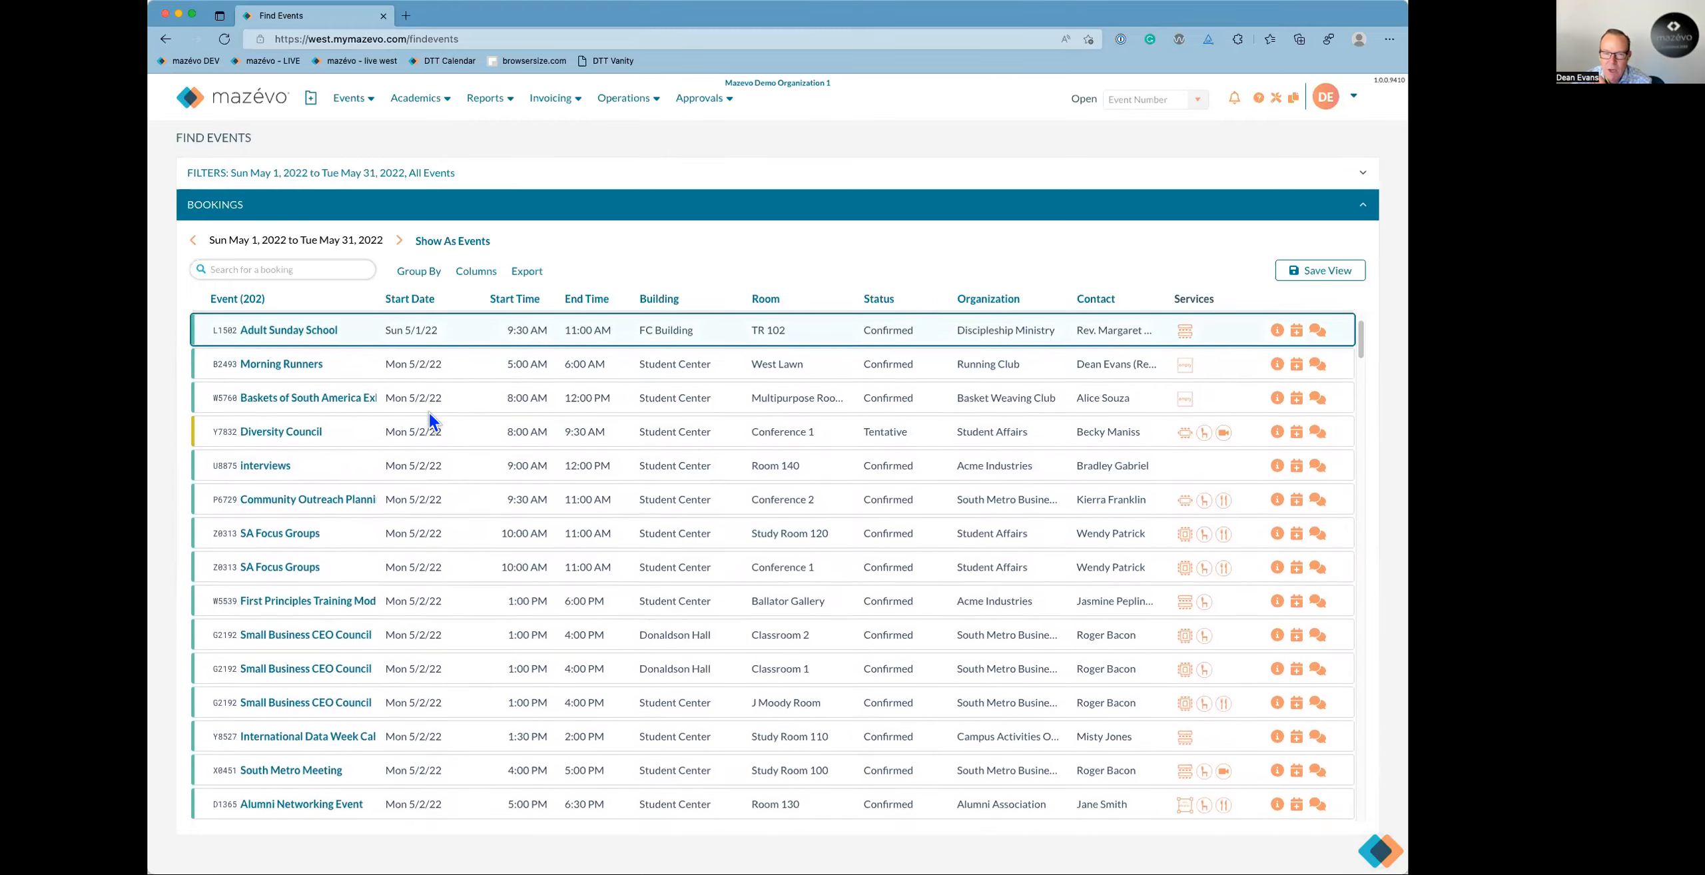
{"action": "scroll", "coordinate": [429, 413], "scroll_direction": "down", "scroll_amount": 12}
{"action": "scroll", "coordinate": [429, 413], "scroll_direction": "up", "scroll_amount": 20}
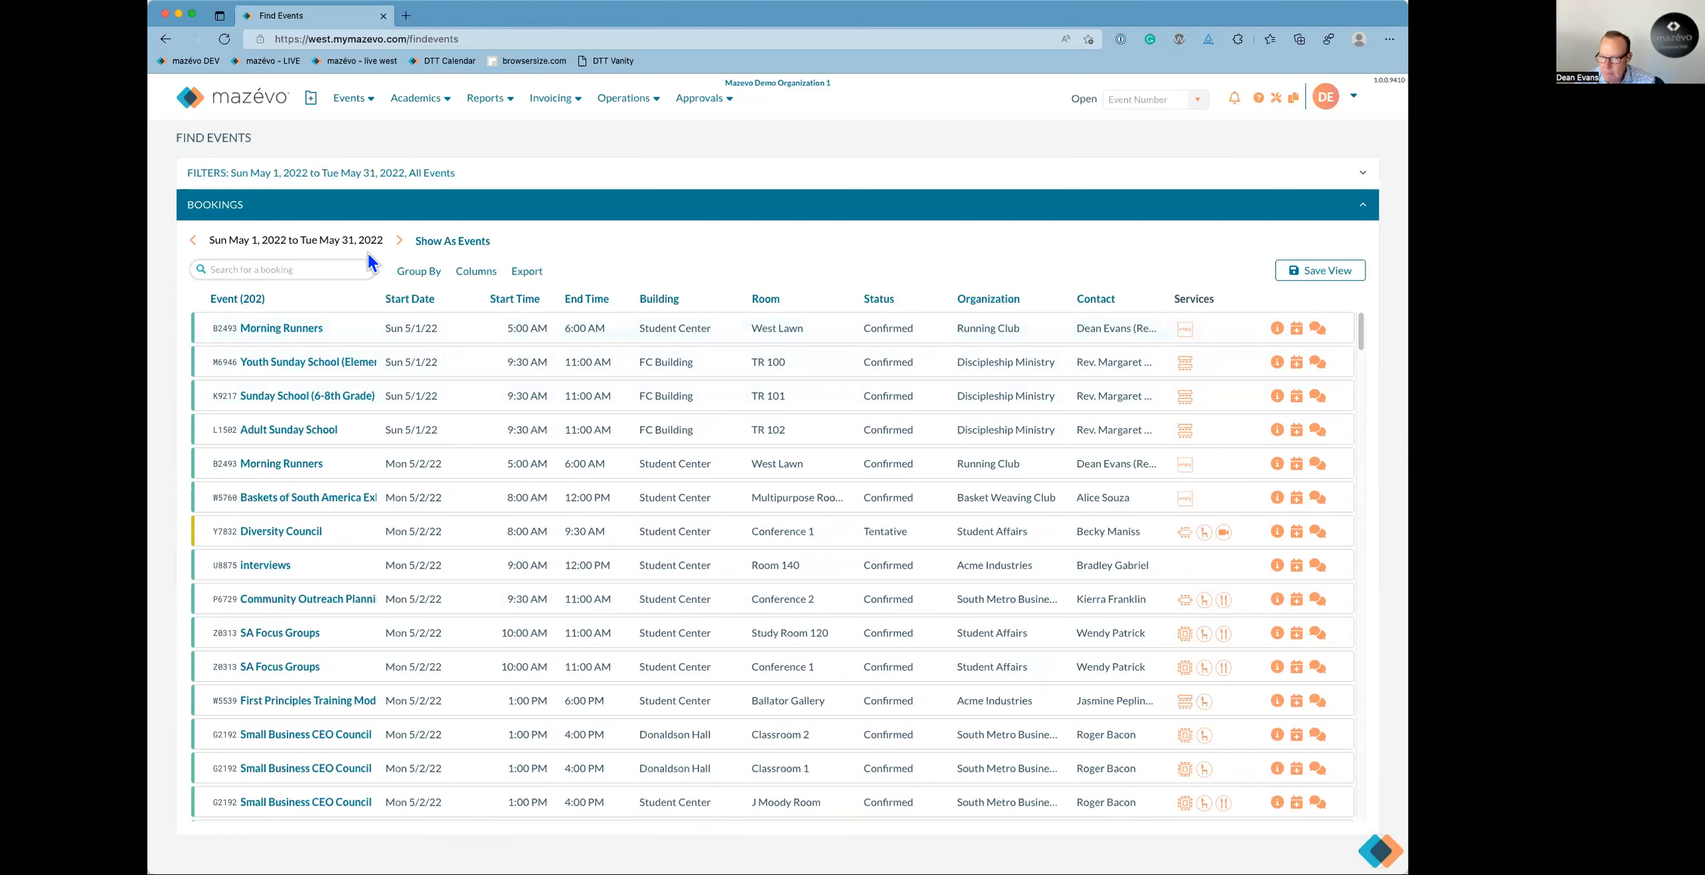
{"action": "left_click", "coordinate": [400, 246]}
{"action": "left_click", "coordinate": [192, 241]}
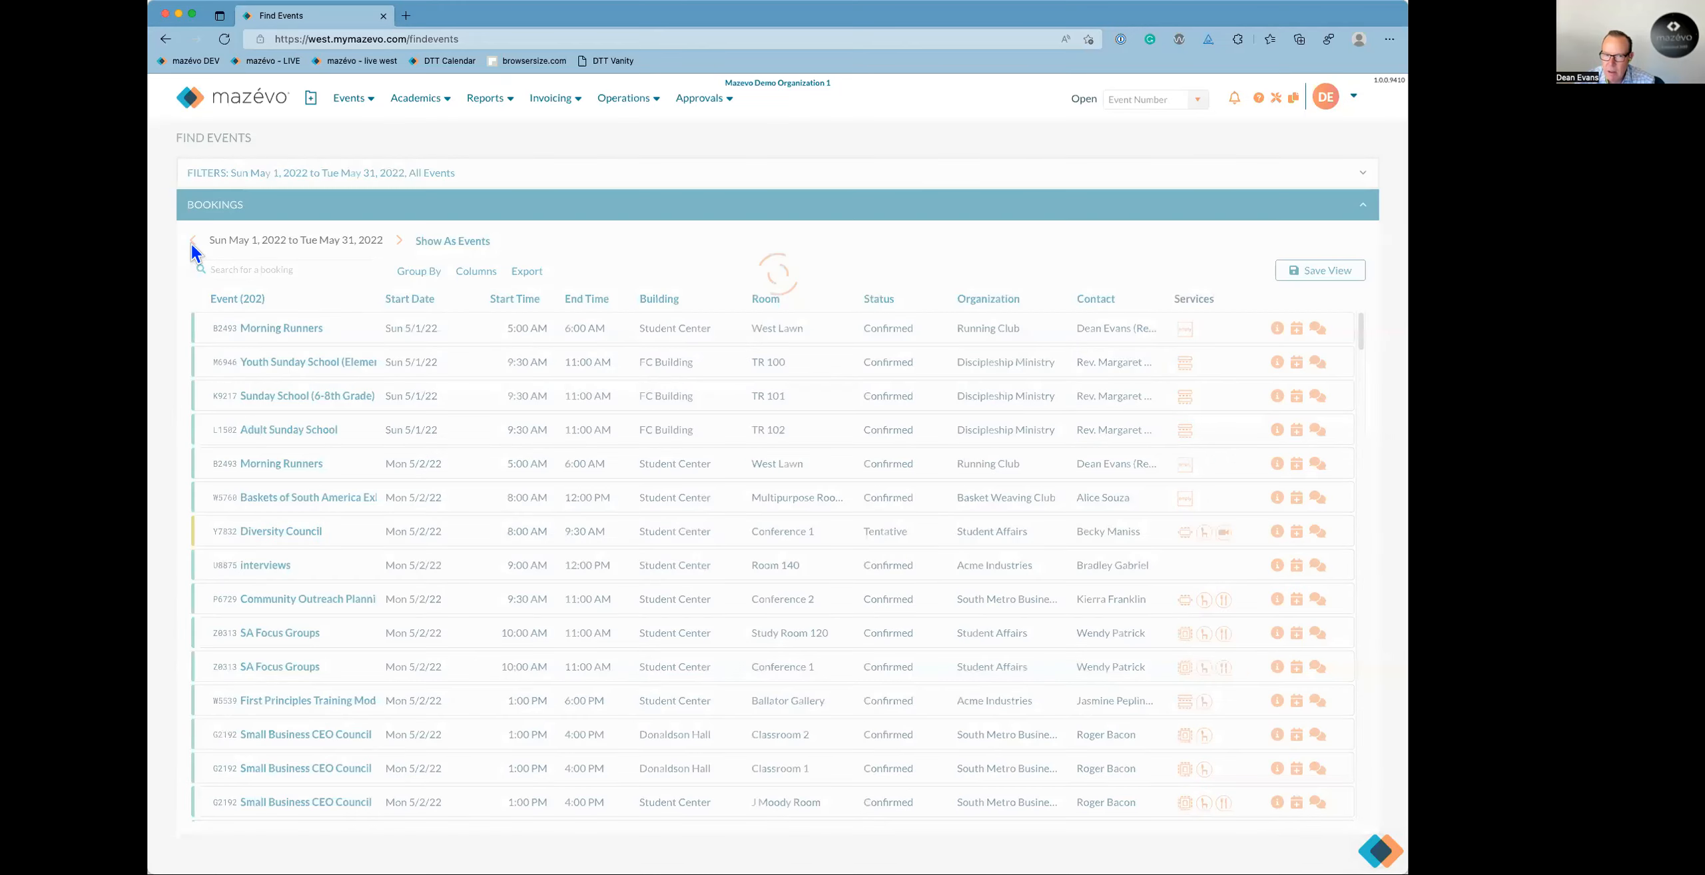
Change the filter to Specific Dates and search all events from 5/15/2022 to 5/26/2022.
{"action": "left_click", "coordinate": [303, 176]}
{"action": "left_click", "coordinate": [291, 453]}
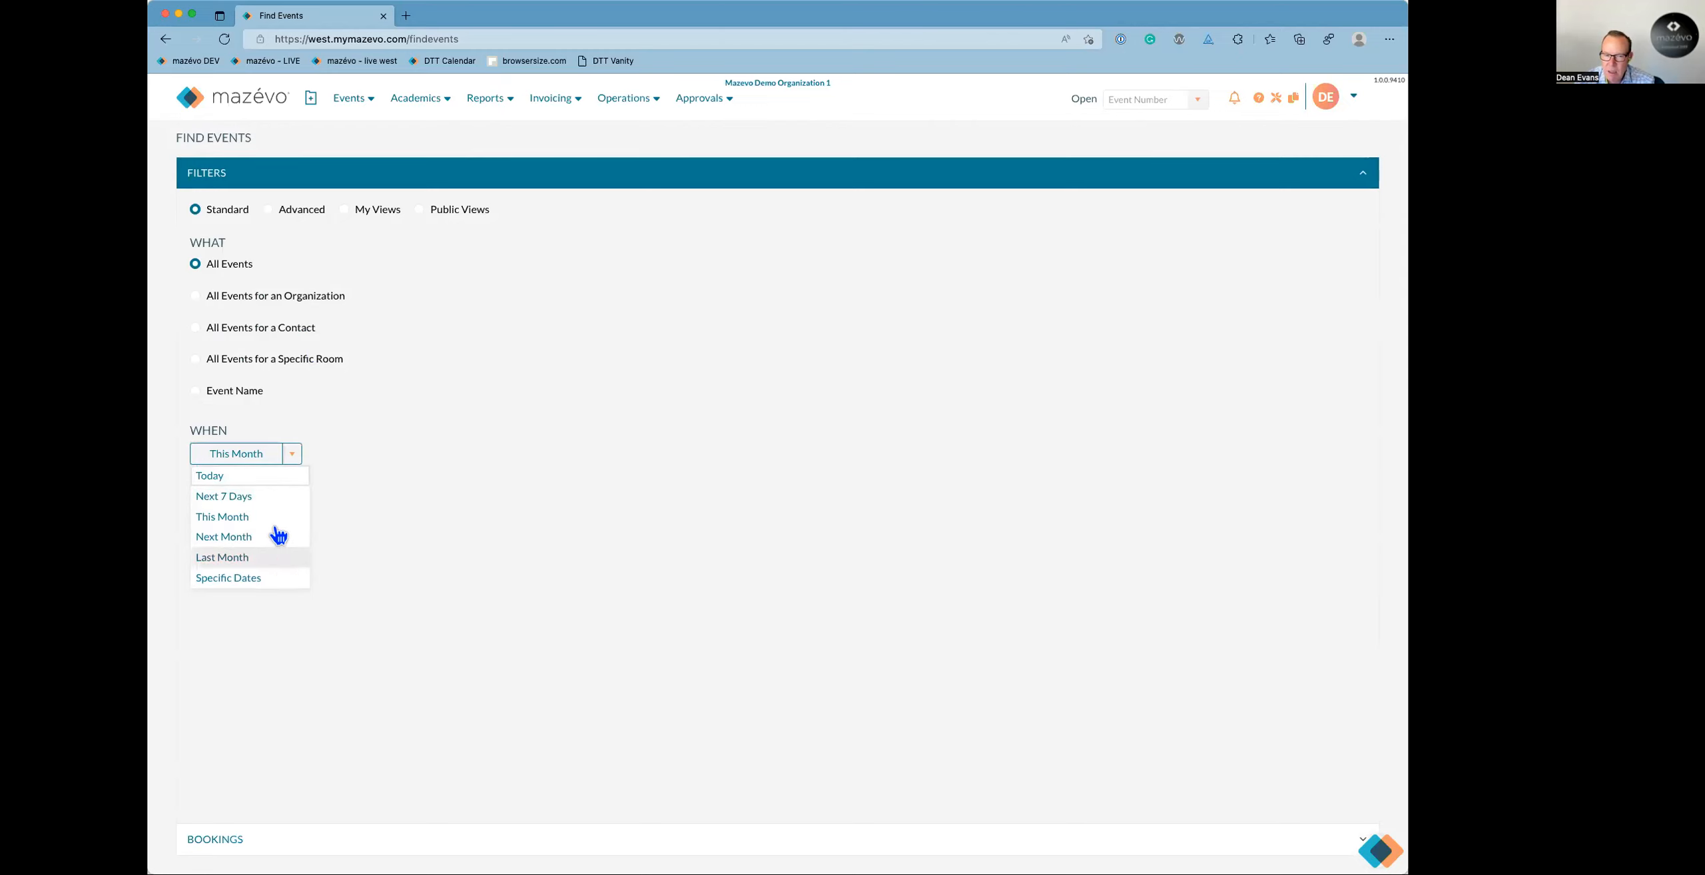
{"action": "left_click", "coordinate": [355, 451]}
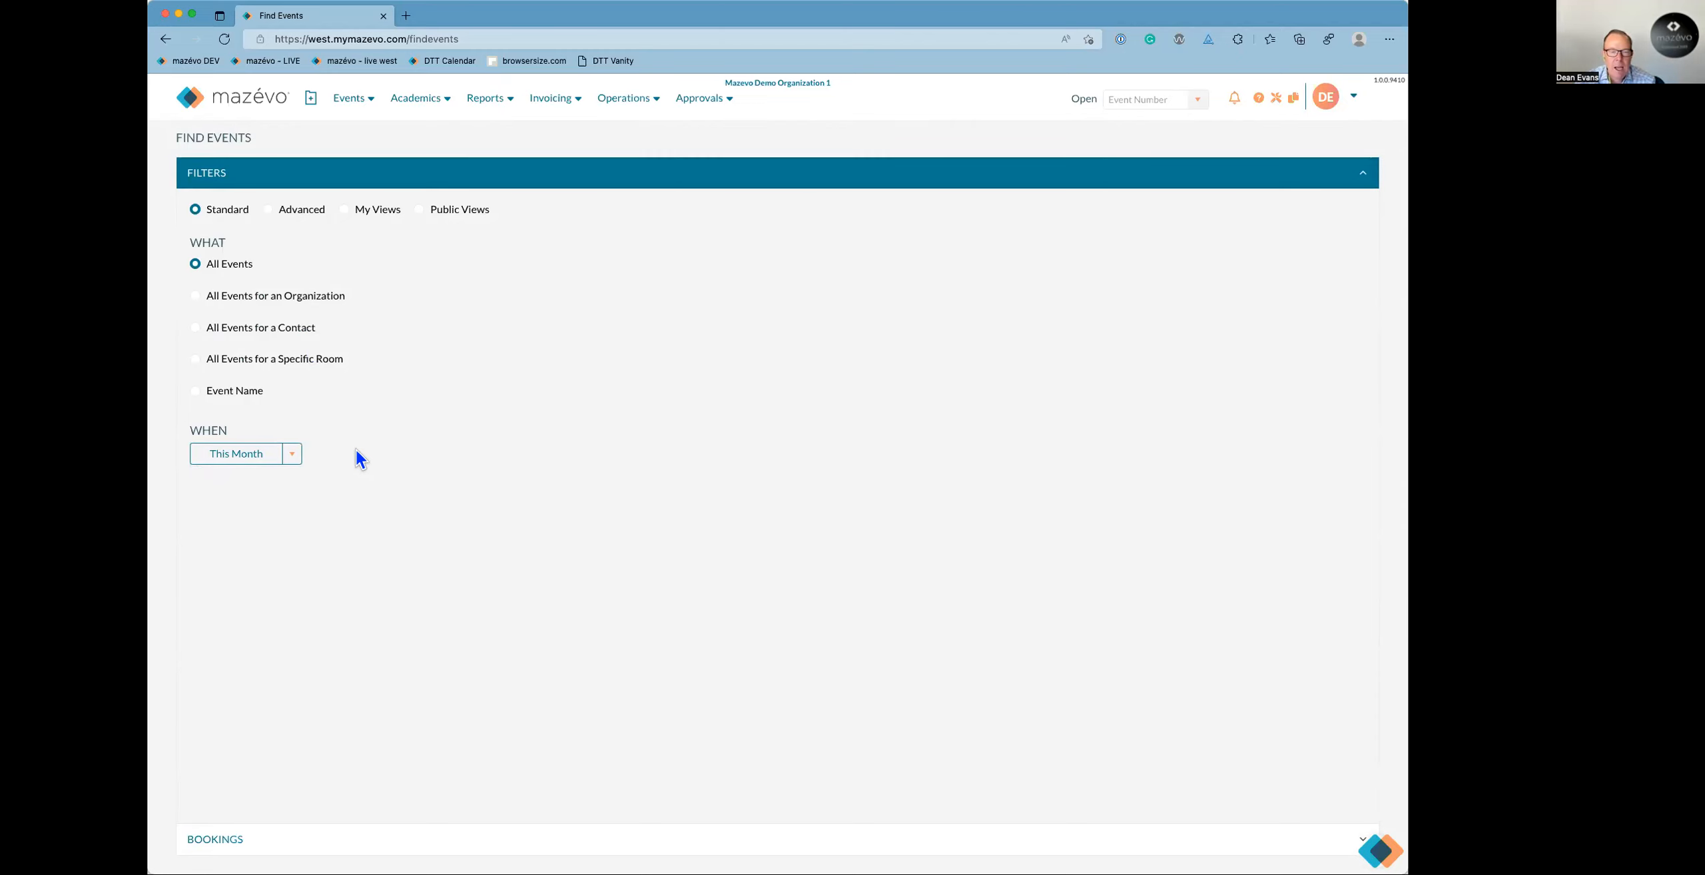
{"action": "left_click", "coordinate": [294, 454]}
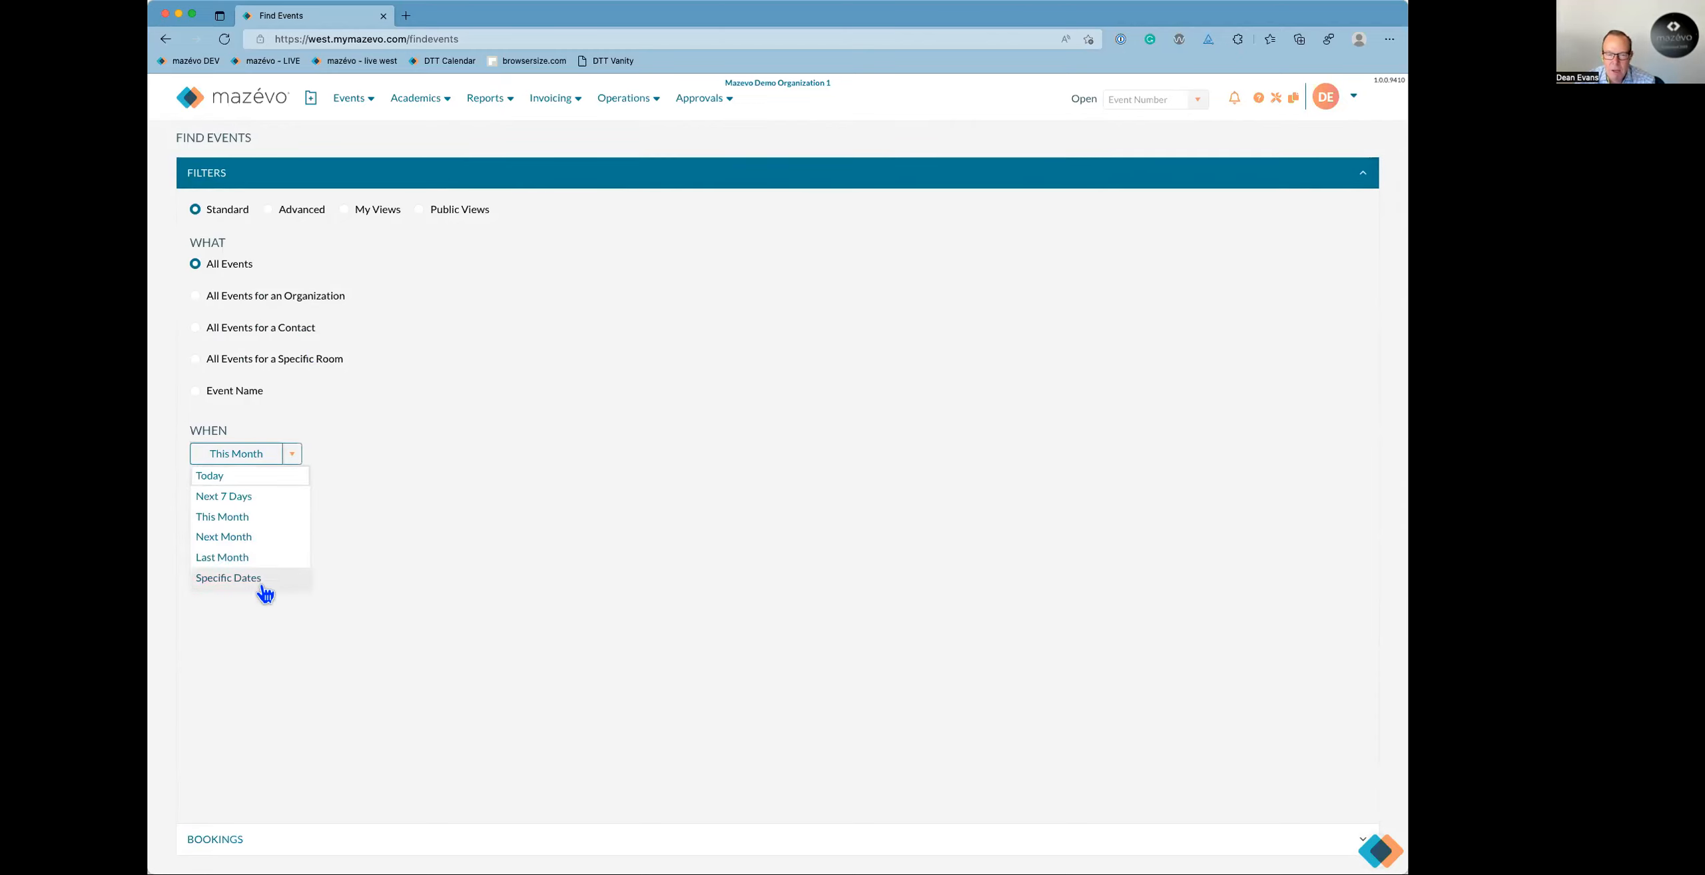
{"action": "left_click", "coordinate": [266, 578]}
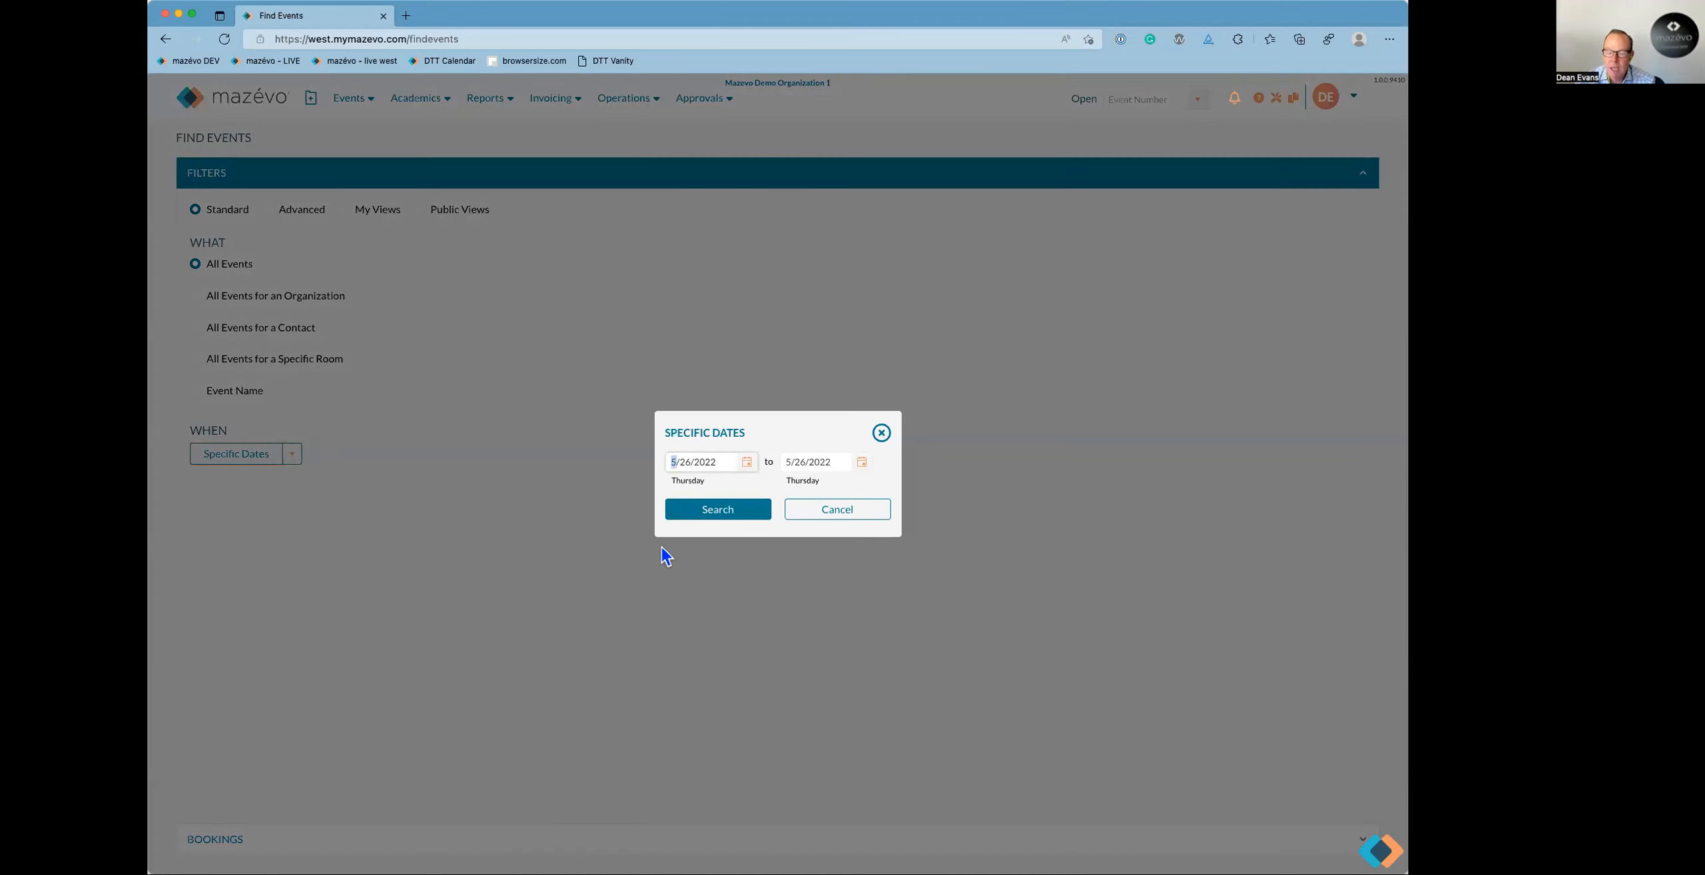
{"action": "type", "text": "515"}
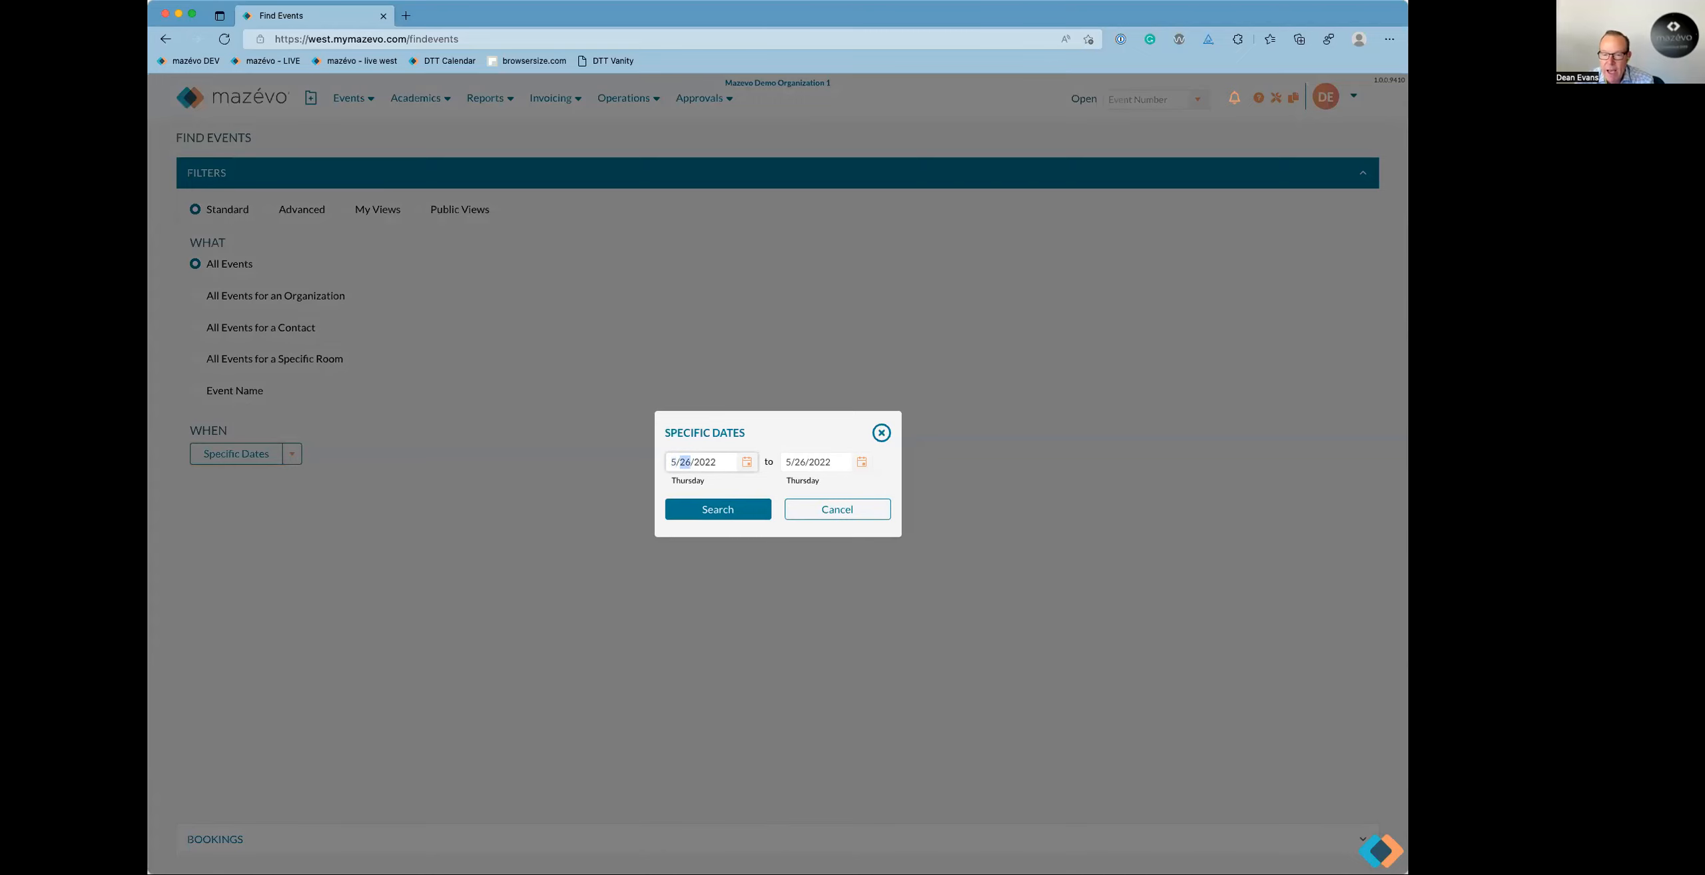
{"action": "left_click", "coordinate": [726, 508]}
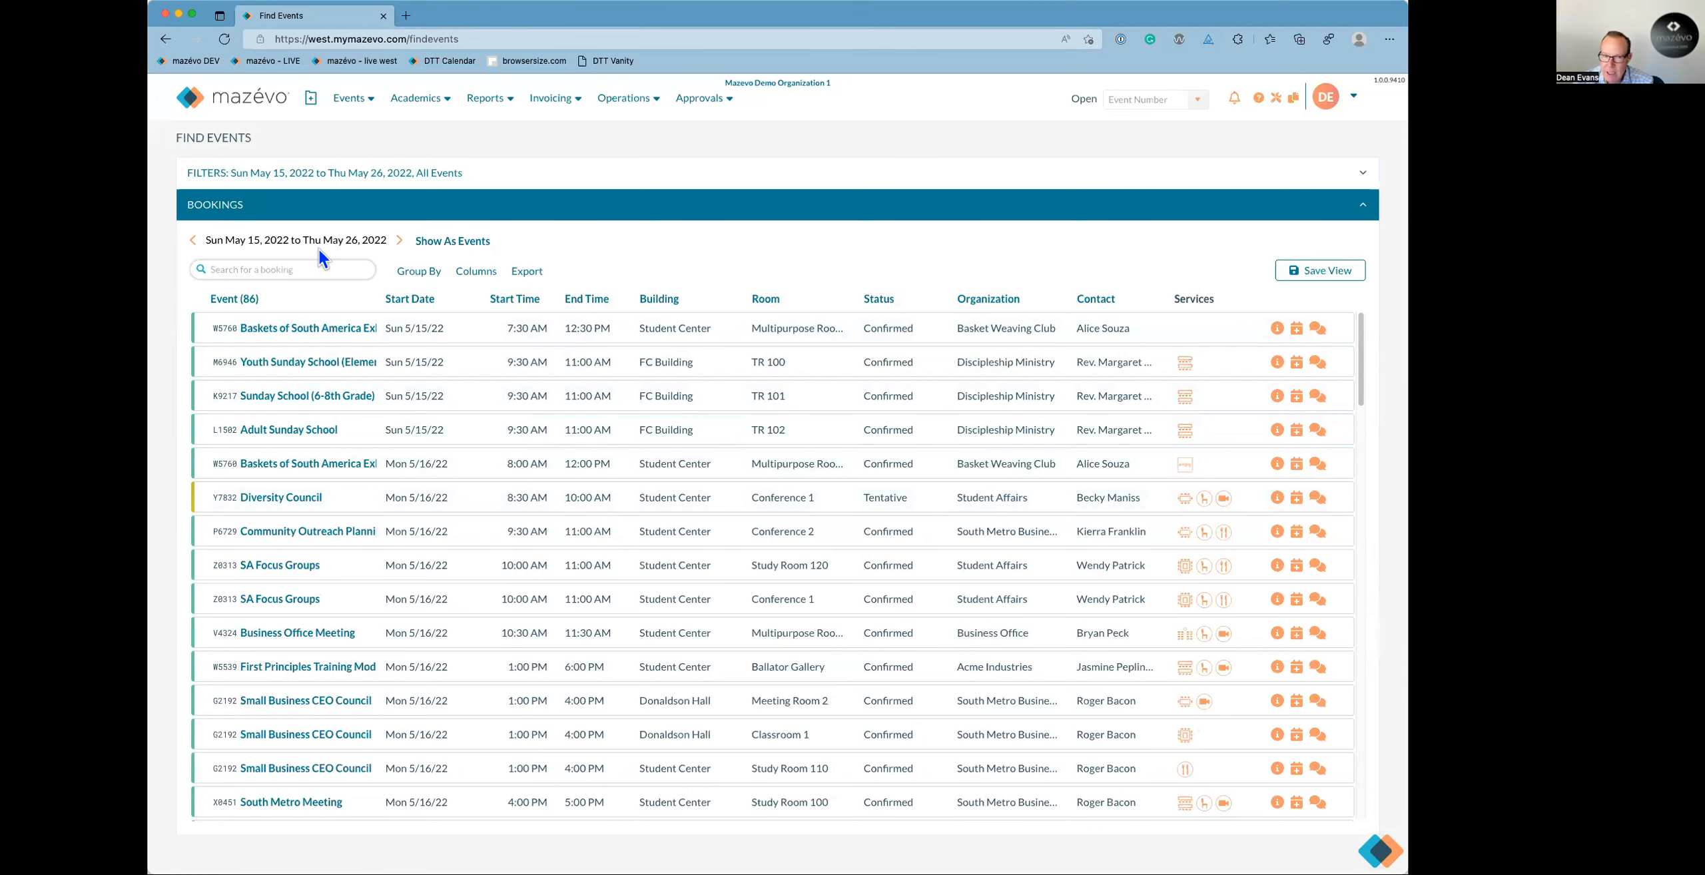
Browse the following date periods up to July 4, return to June 9 to June 21, 2022, and show the bookings as events.
{"action": "left_click", "coordinate": [400, 243]}
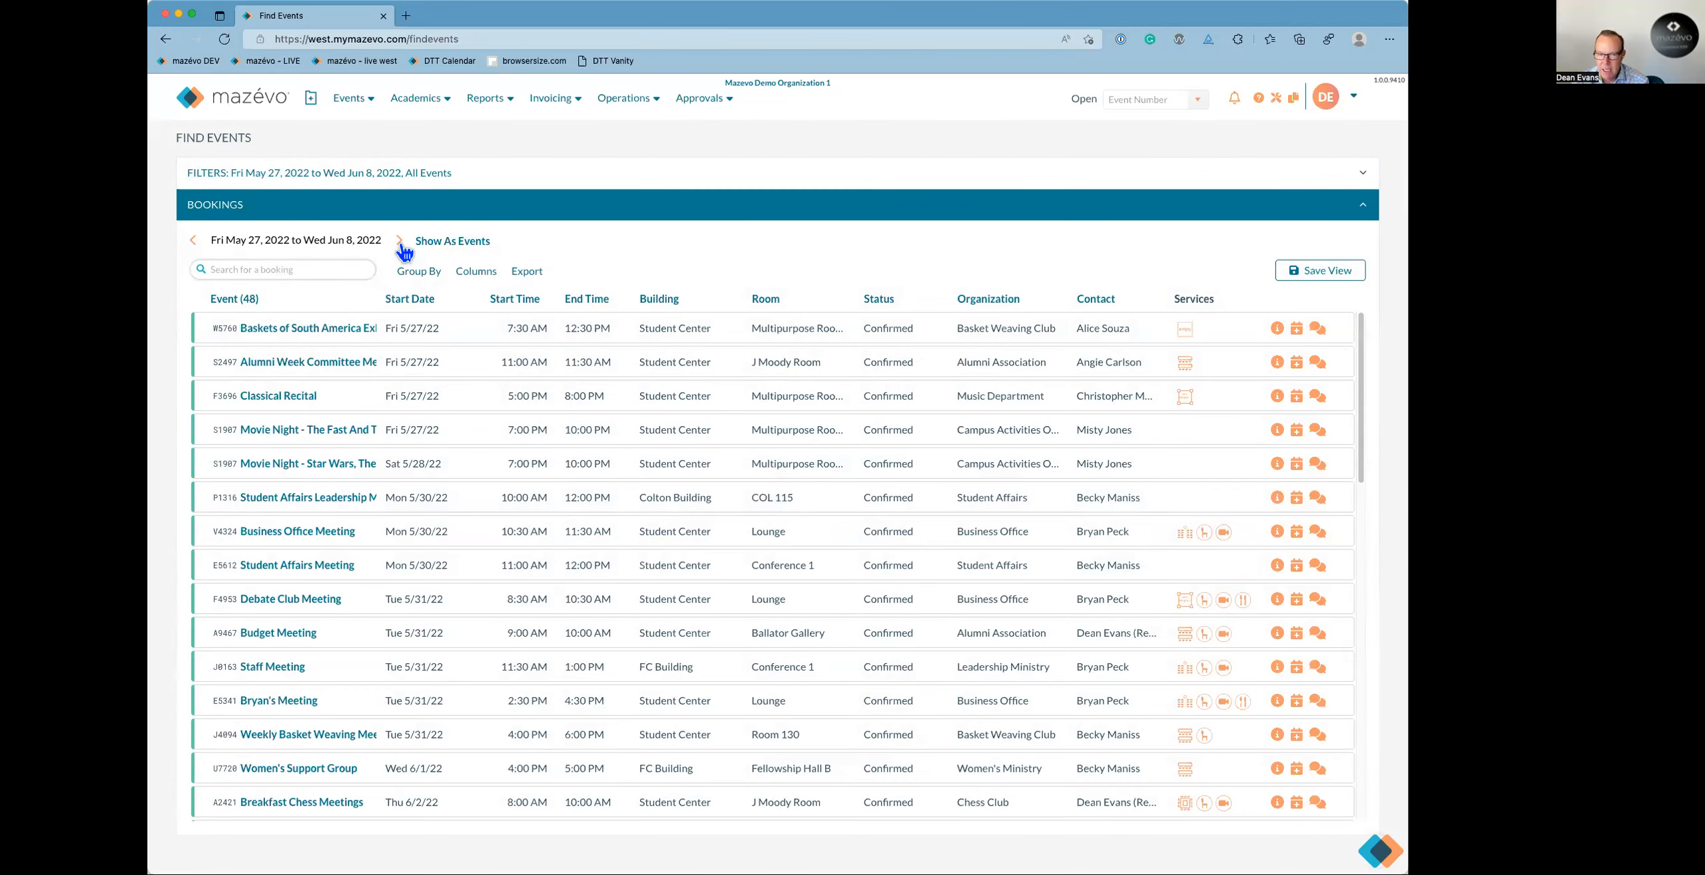
{"action": "left_click", "coordinate": [400, 245]}
{"action": "left_click", "coordinate": [393, 244]}
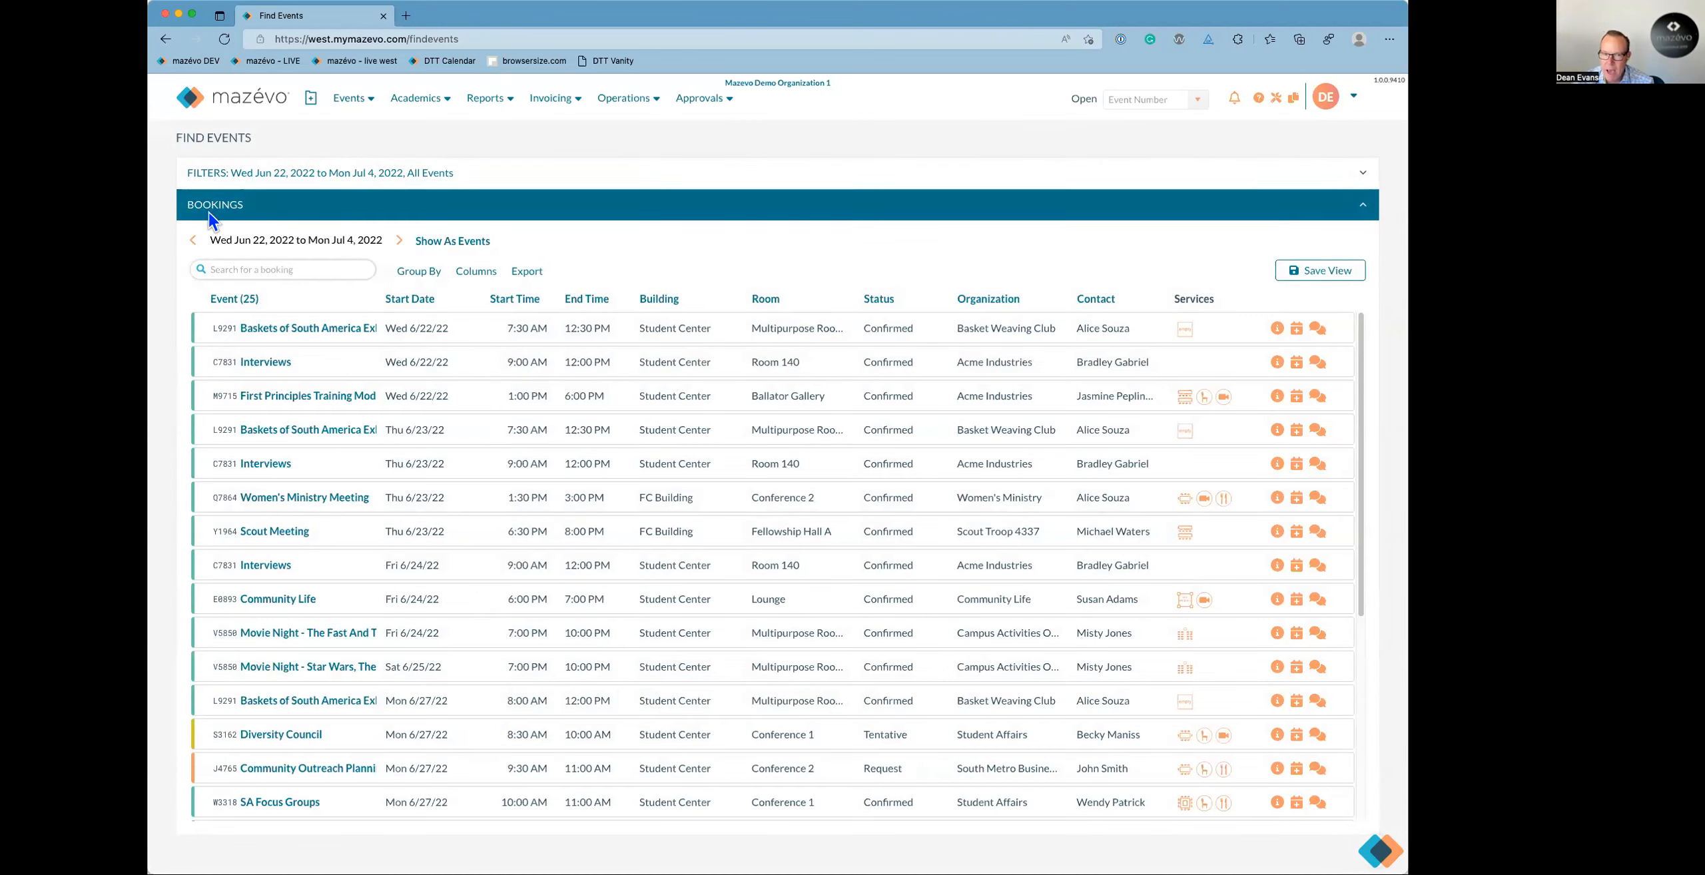
{"action": "left_click", "coordinate": [194, 242]}
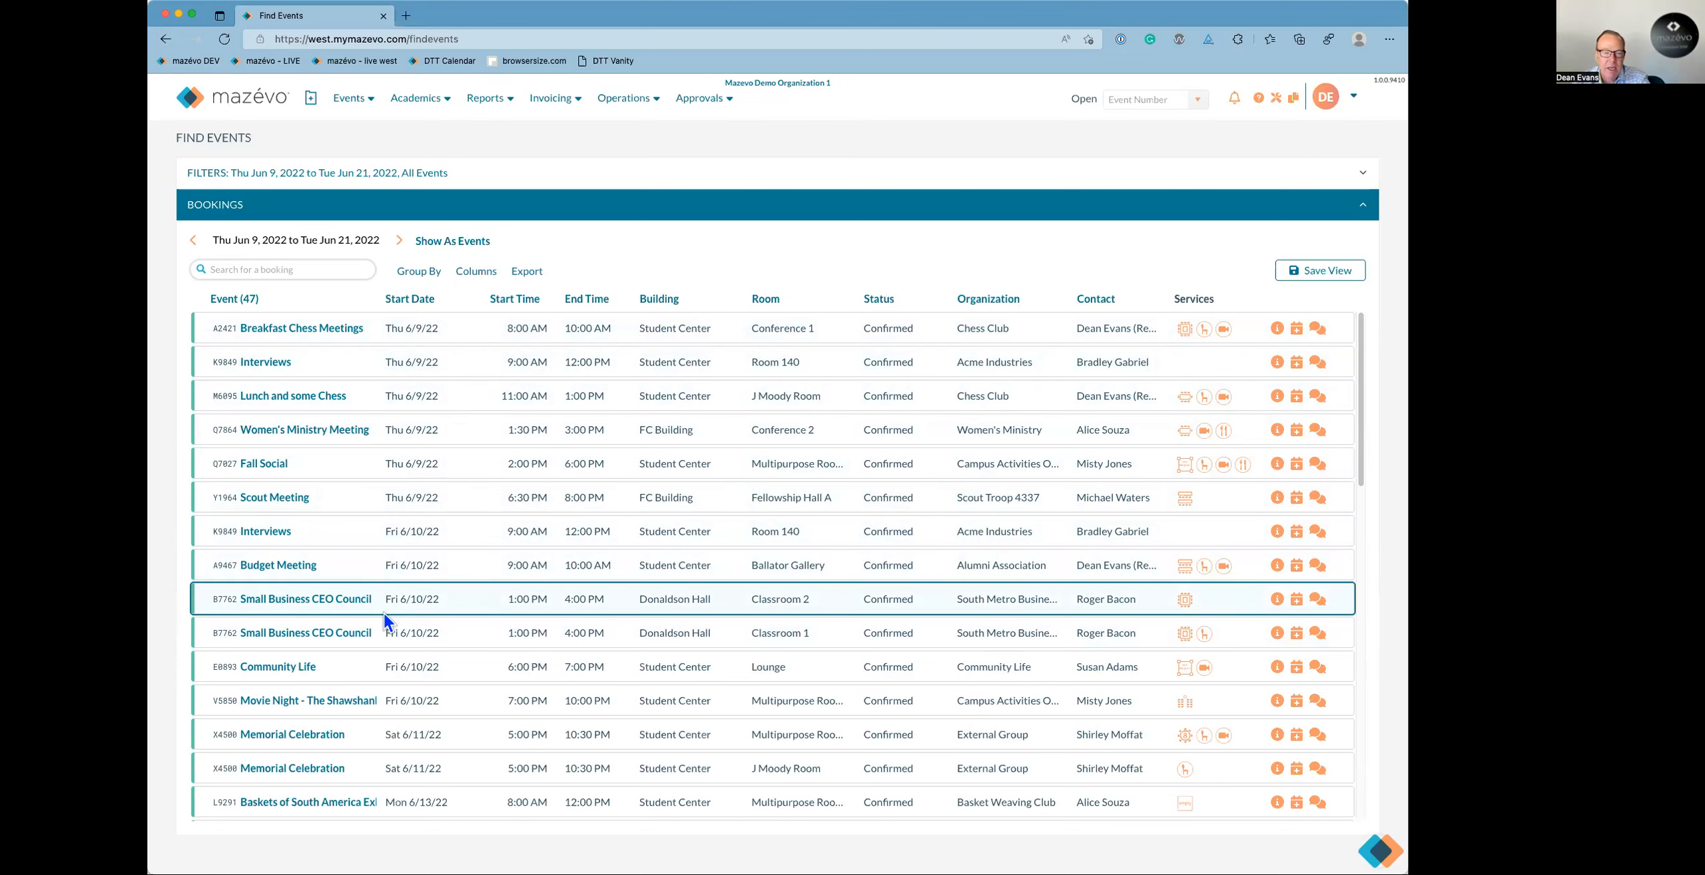
{"action": "left_click", "coordinate": [456, 246]}
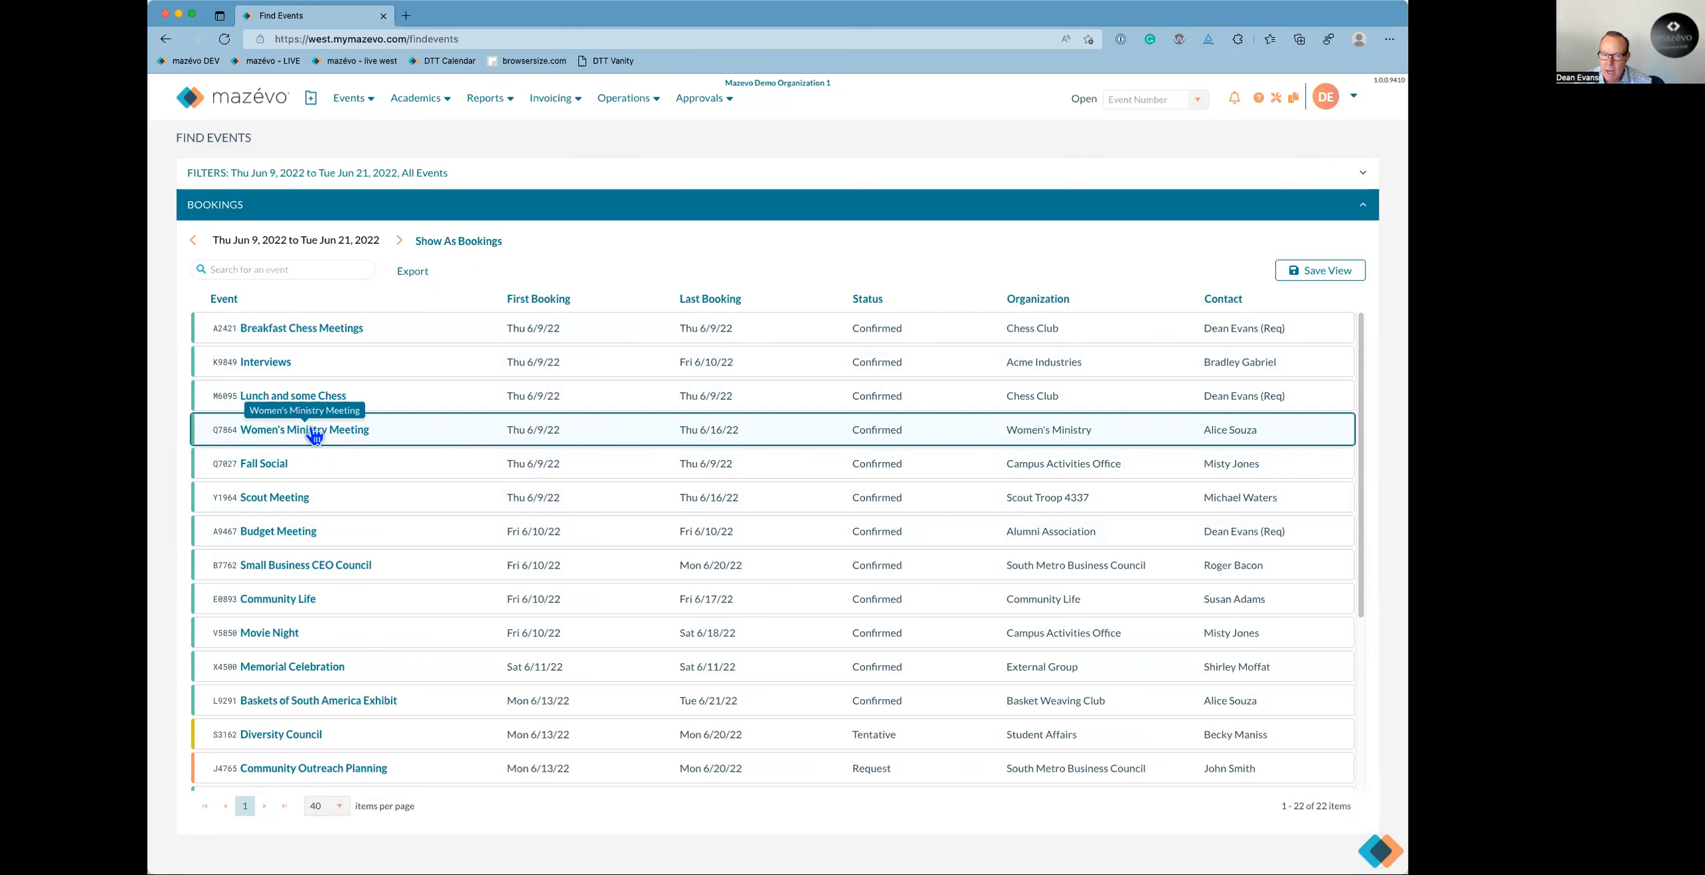
Run the saved view "booking with event type" from My Views for 5/1/2022 to 5/31/2022.
{"action": "left_click", "coordinate": [249, 180]}
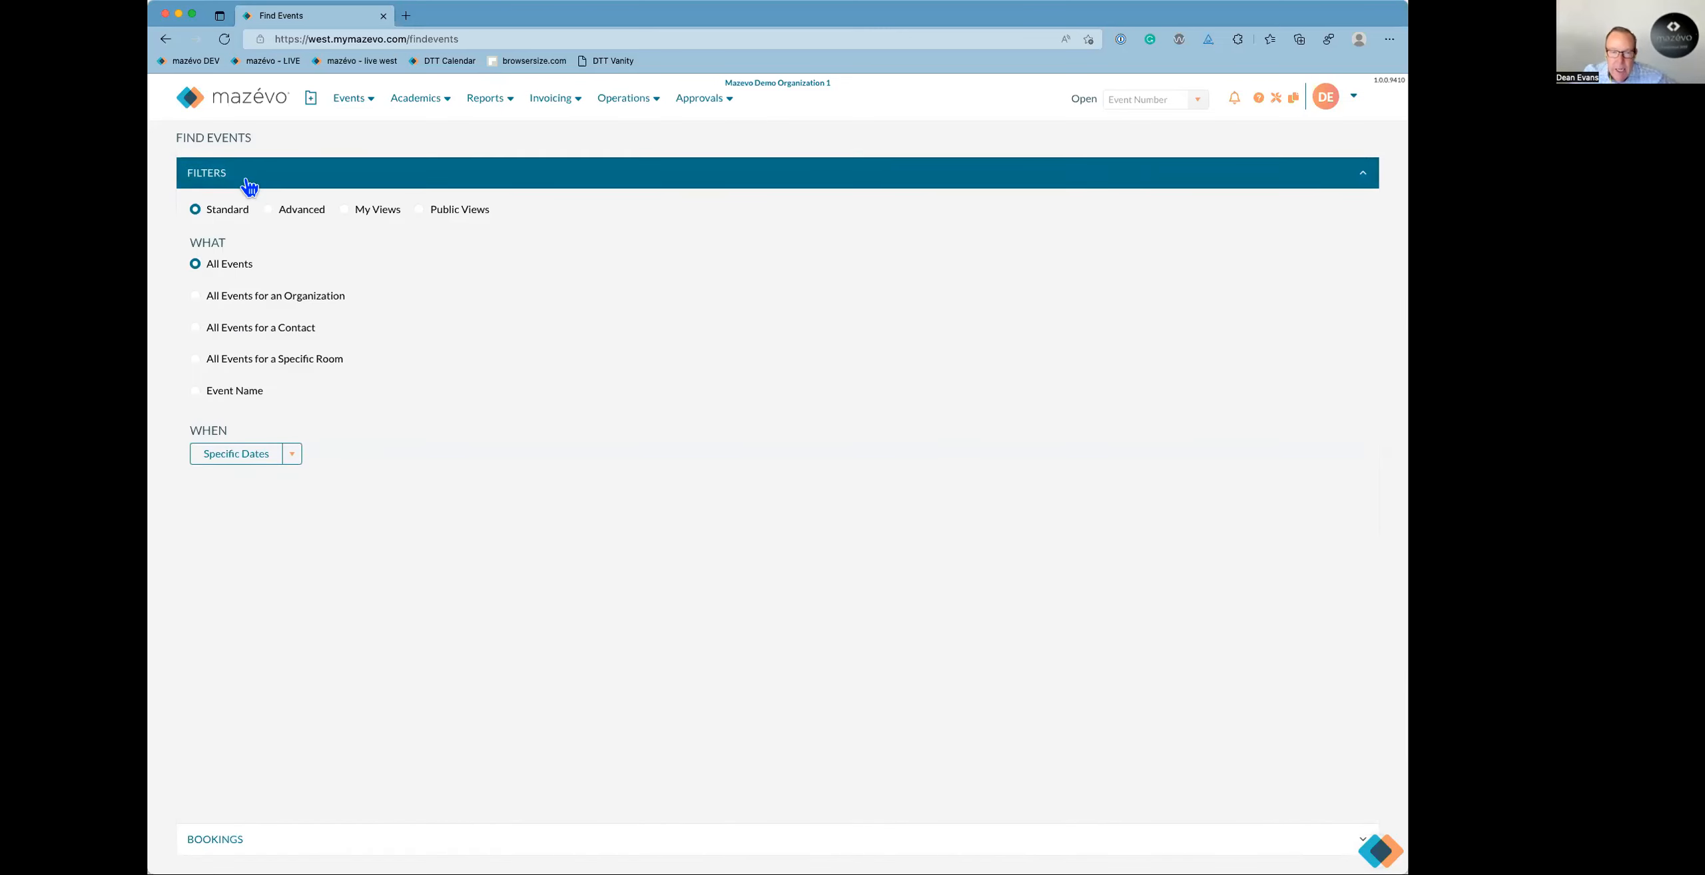
{"action": "left_click", "coordinate": [355, 212]}
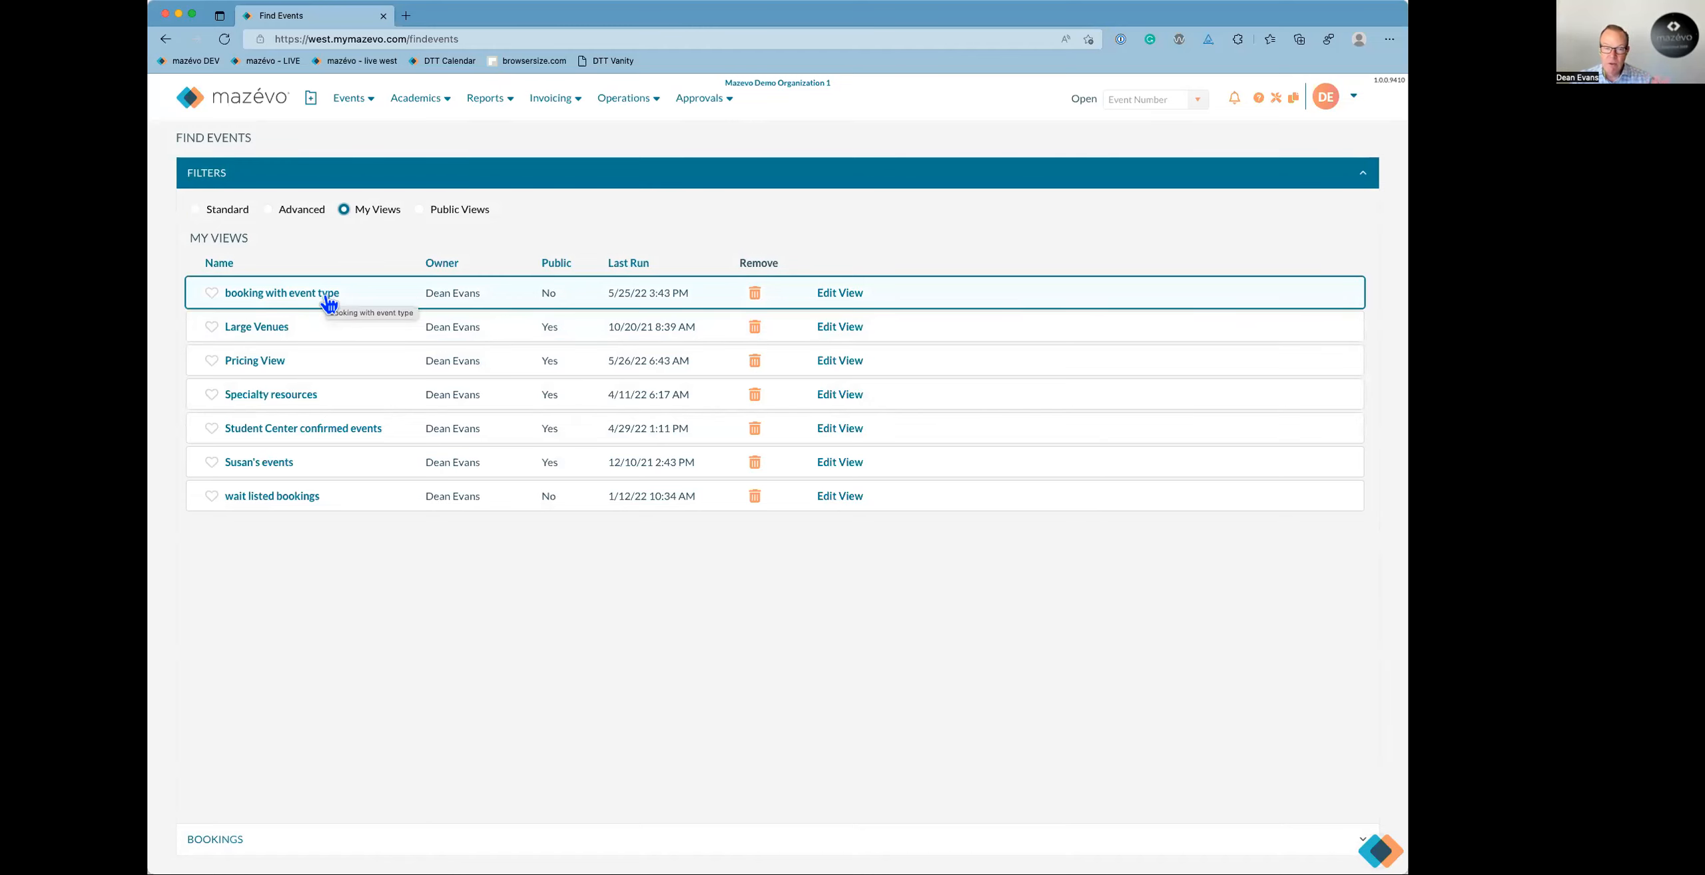
{"action": "left_click", "coordinate": [246, 212]}
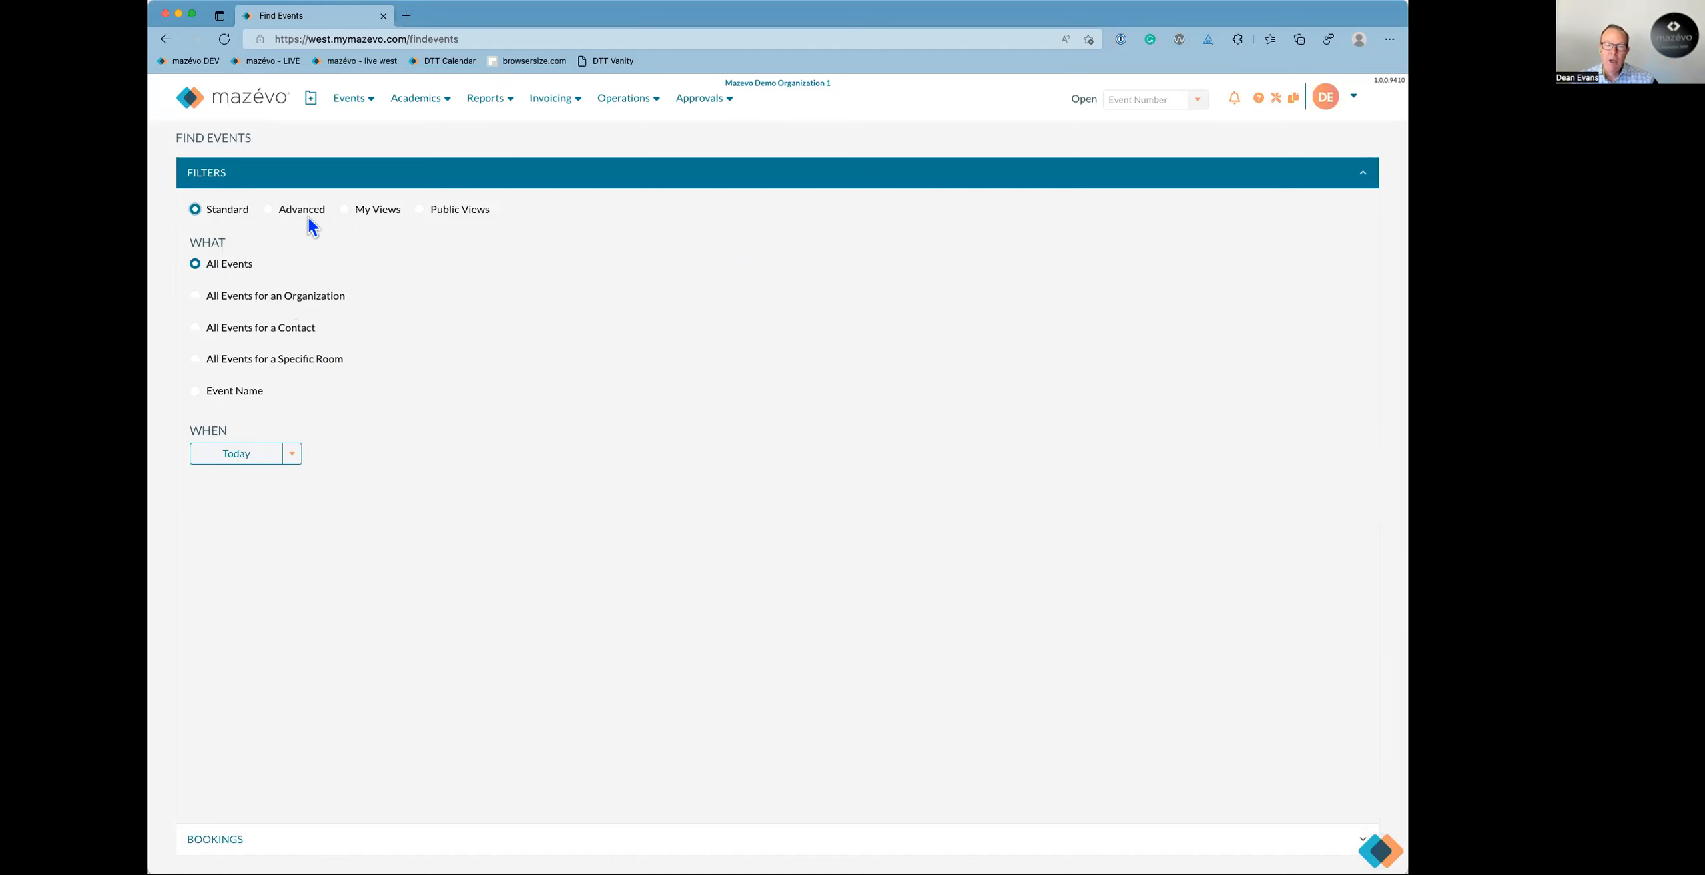
{"action": "left_click", "coordinate": [371, 214]}
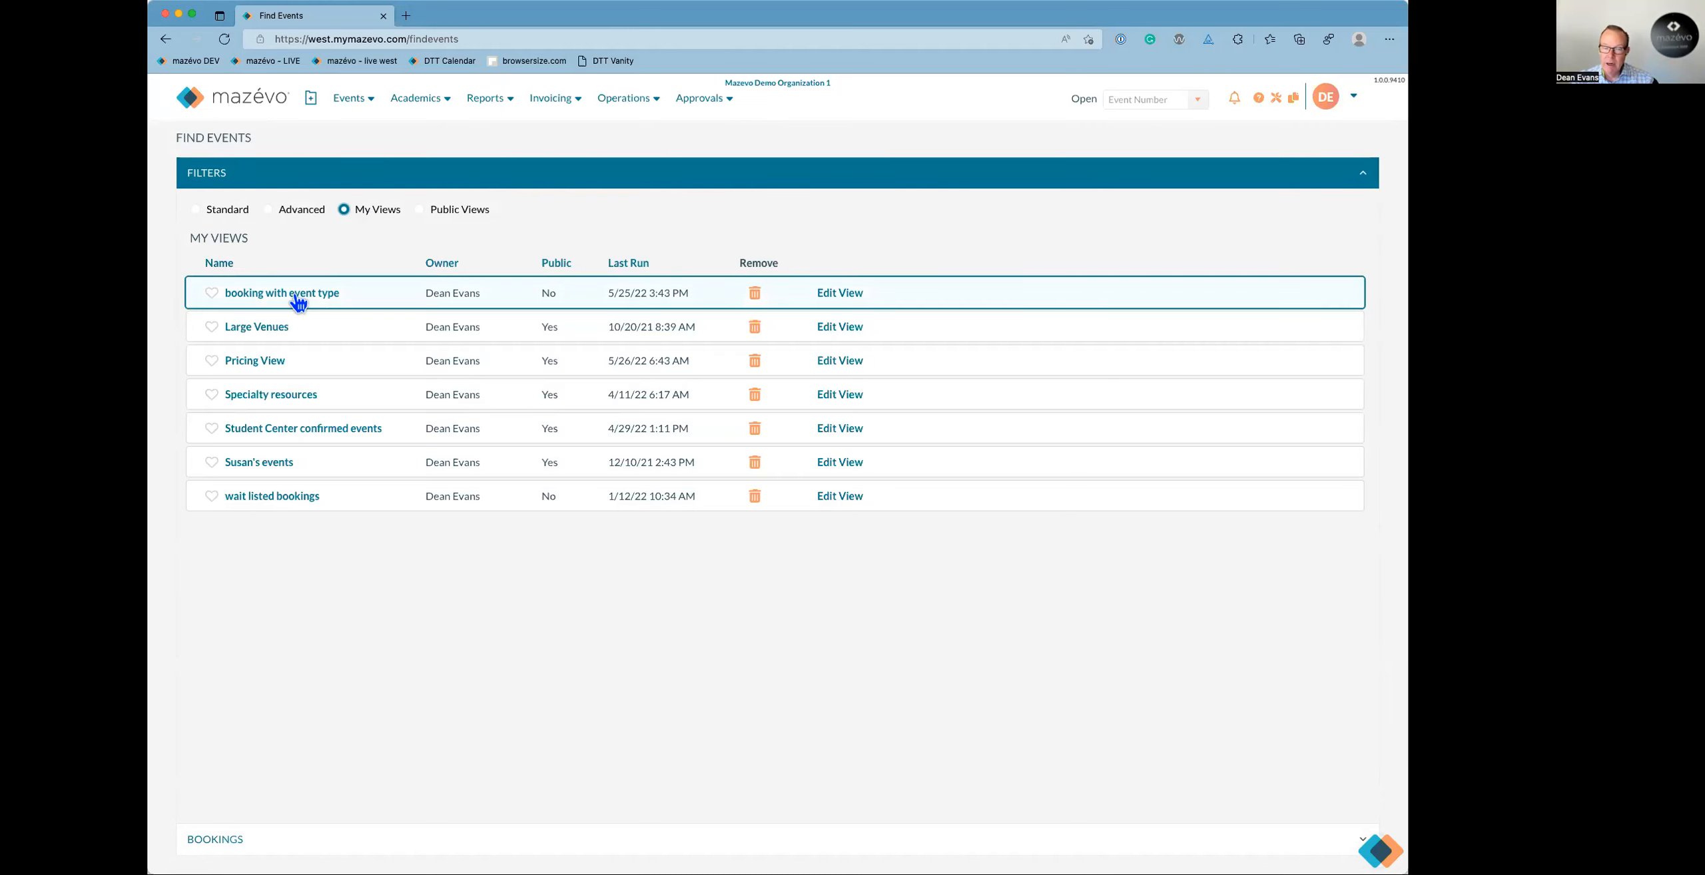
{"action": "left_click", "coordinate": [294, 296]}
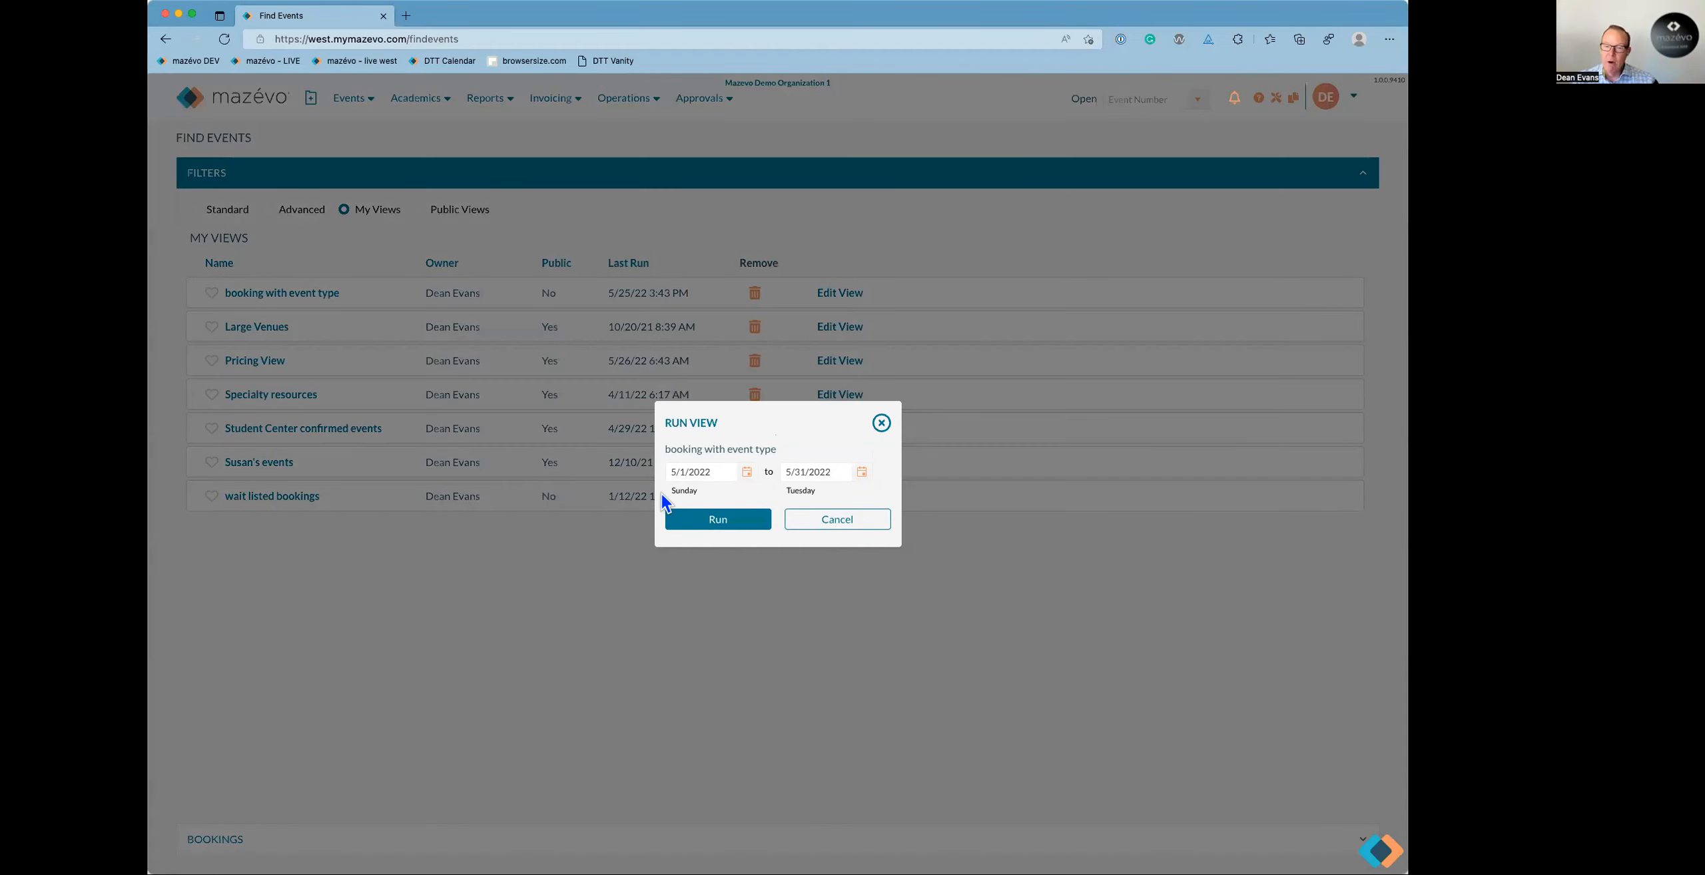
{"action": "left_click", "coordinate": [718, 520]}
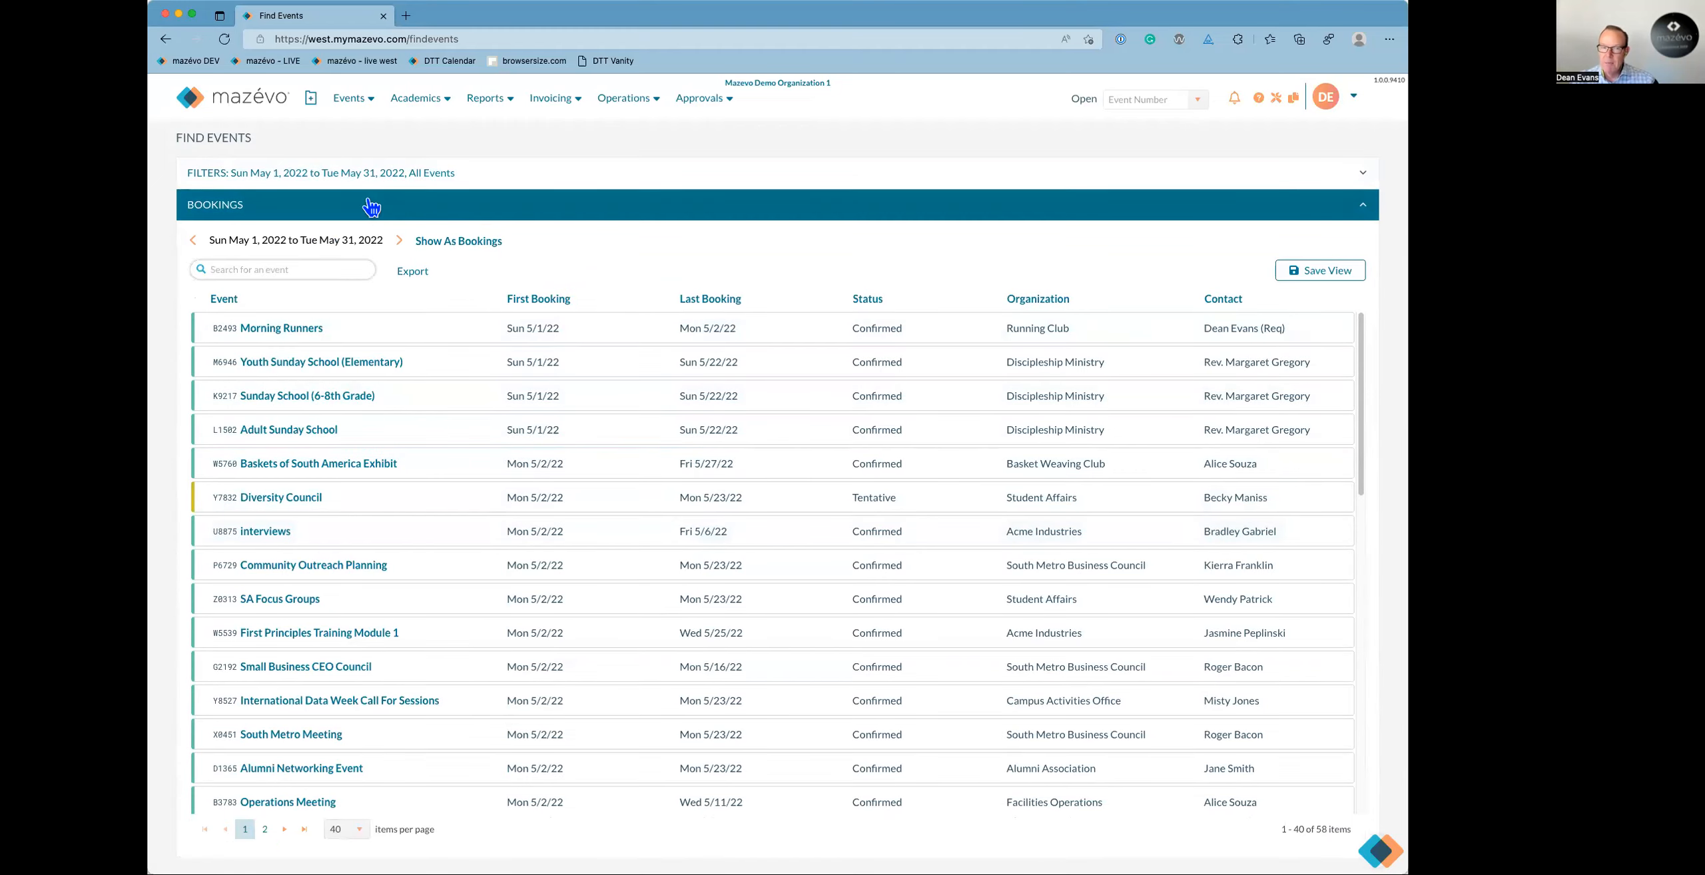
Check the editing options of the saved view "booking with event type" and leave without saving.
{"action": "left_click", "coordinate": [371, 176]}
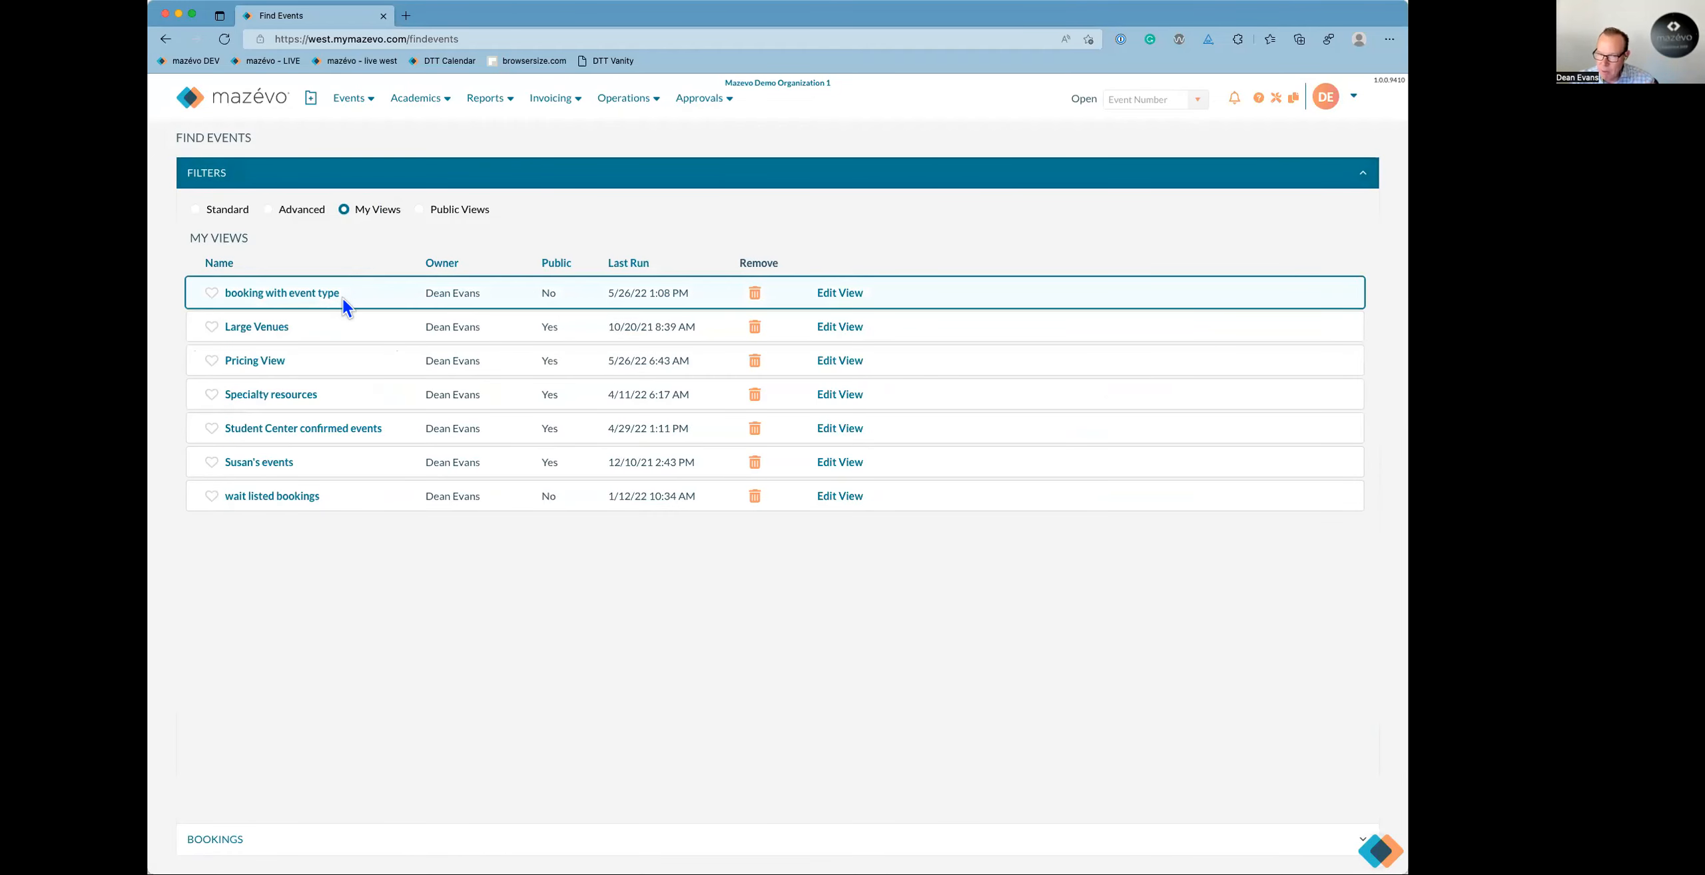
{"action": "left_click", "coordinate": [845, 298]}
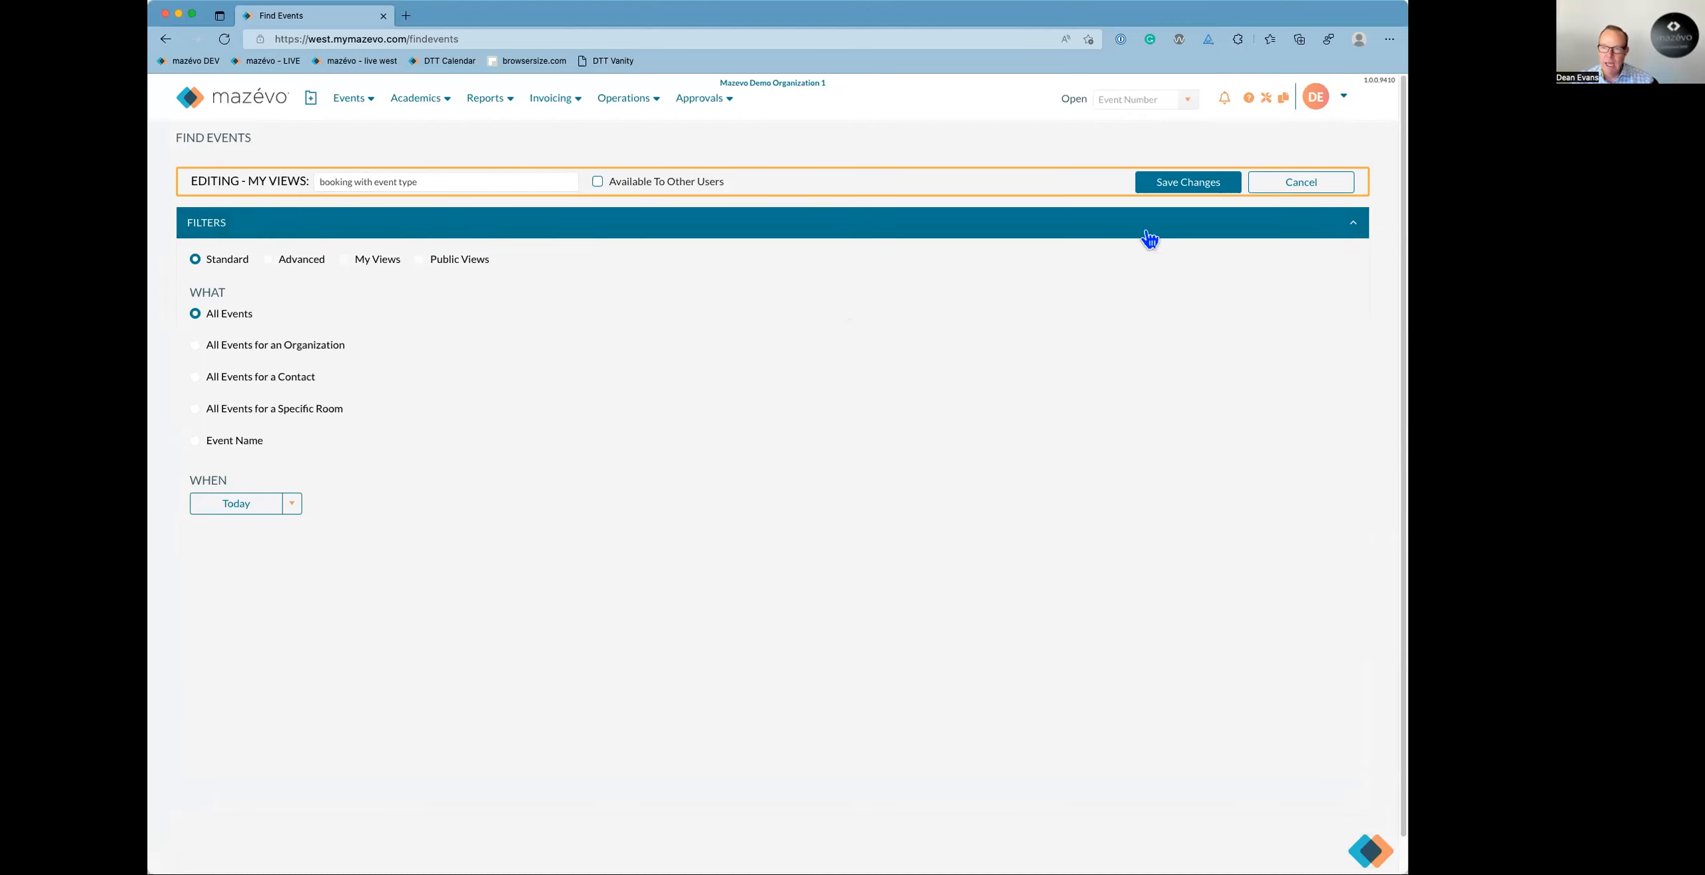
{"action": "left_click", "coordinate": [1292, 183]}
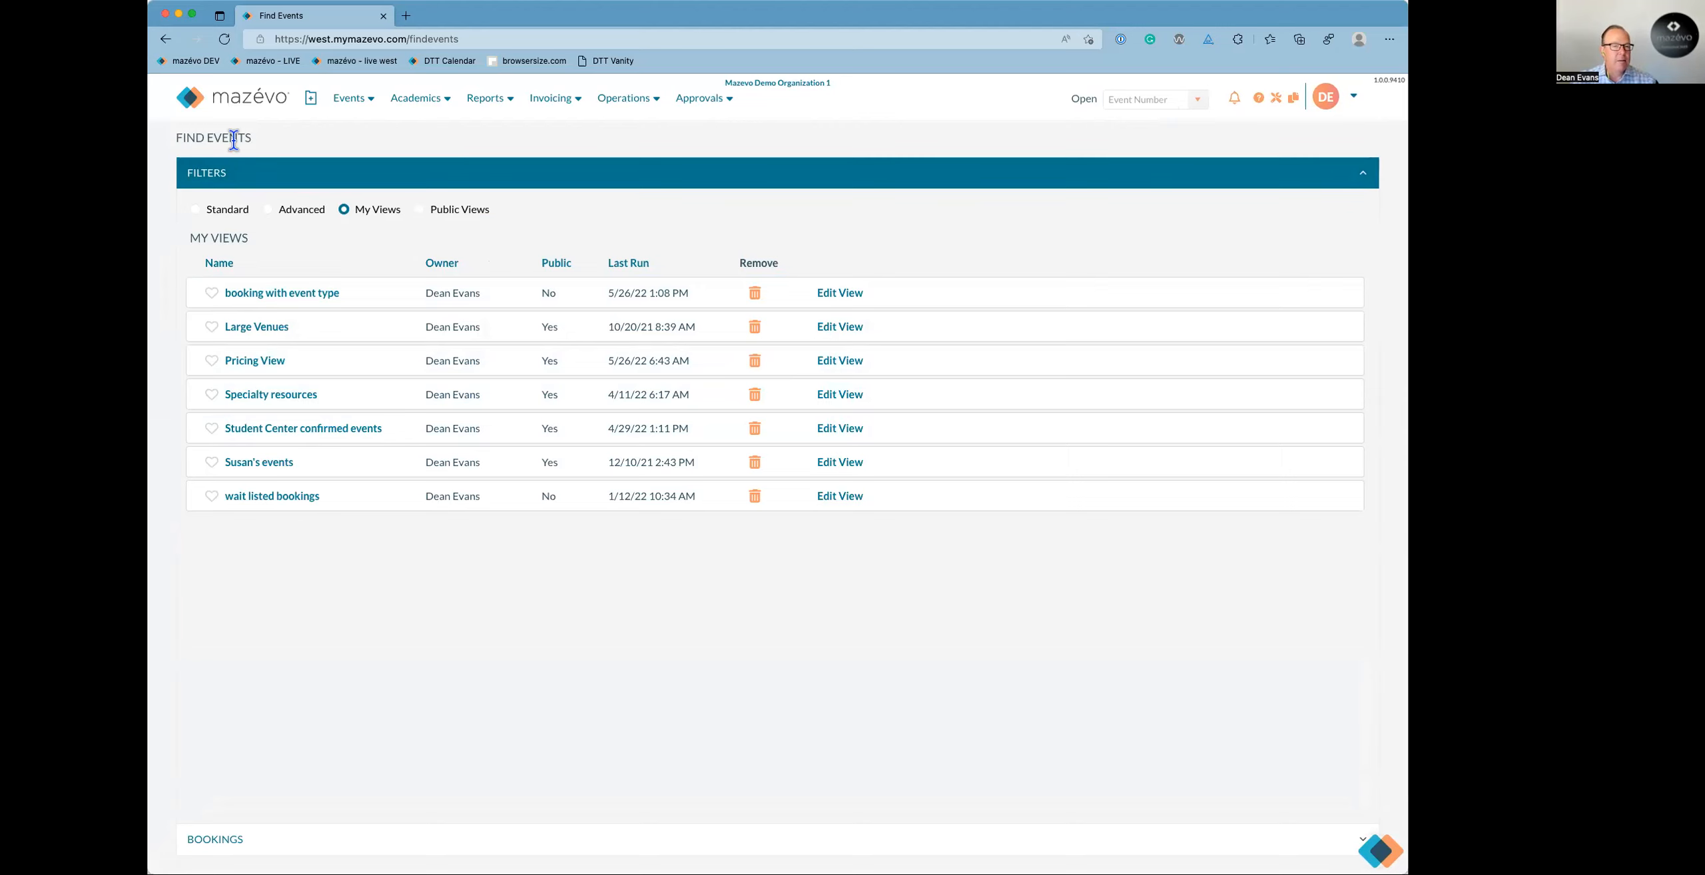
Return to the home page and open the event with number S2497.
{"action": "left_click", "coordinate": [262, 114]}
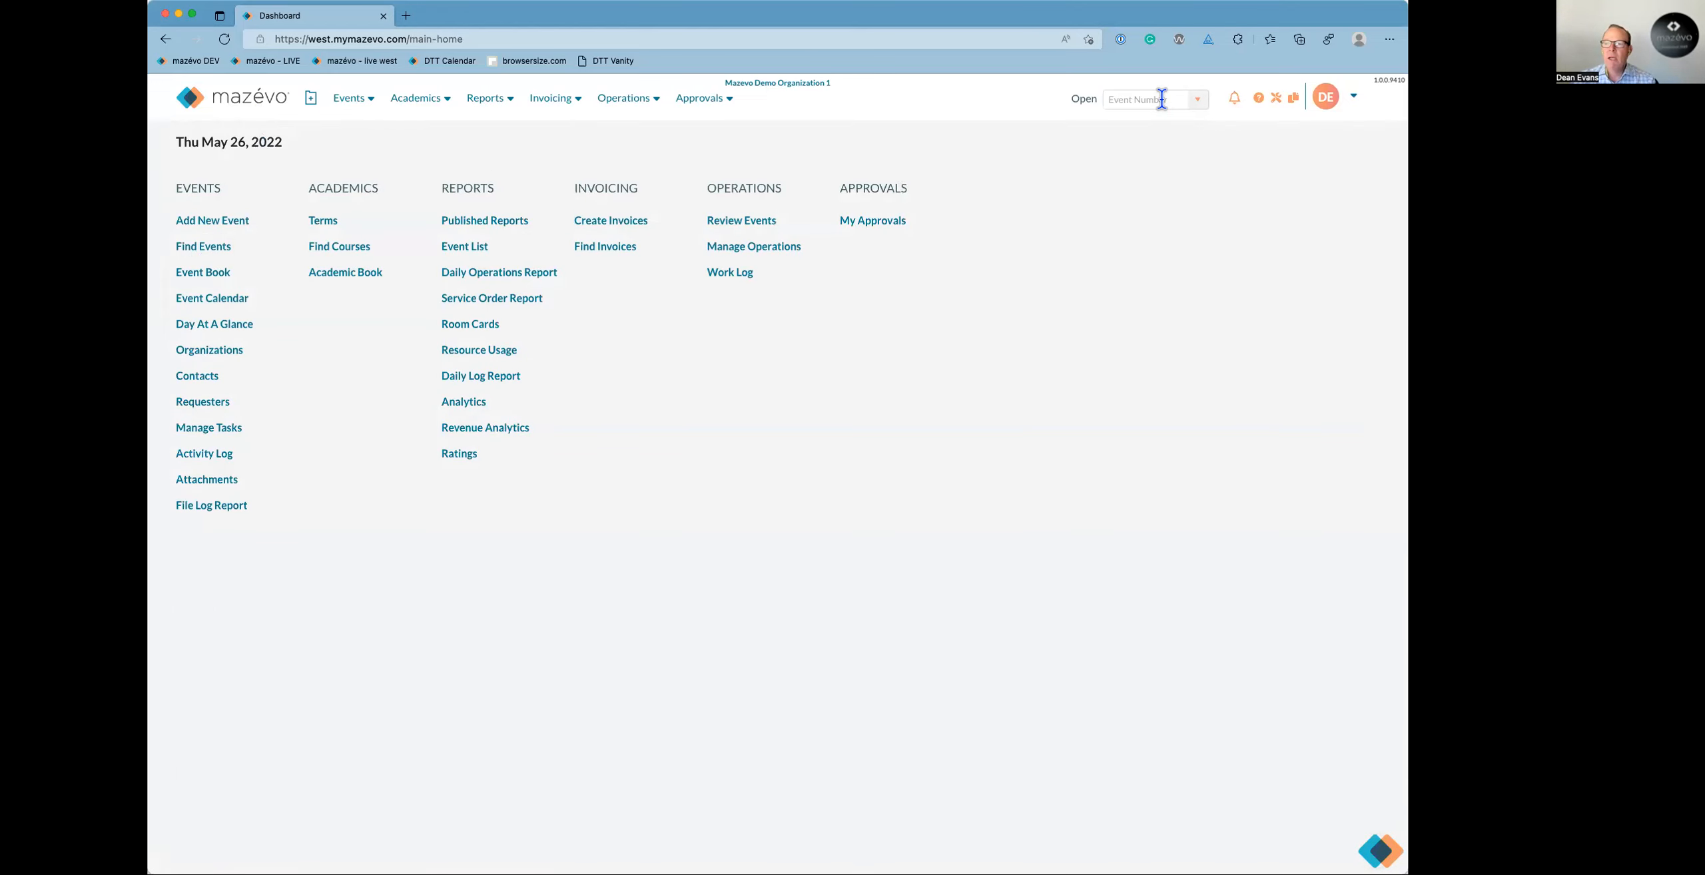
{"action": "type", "text": "s2497"}
{"action": "key", "text": "Return"}
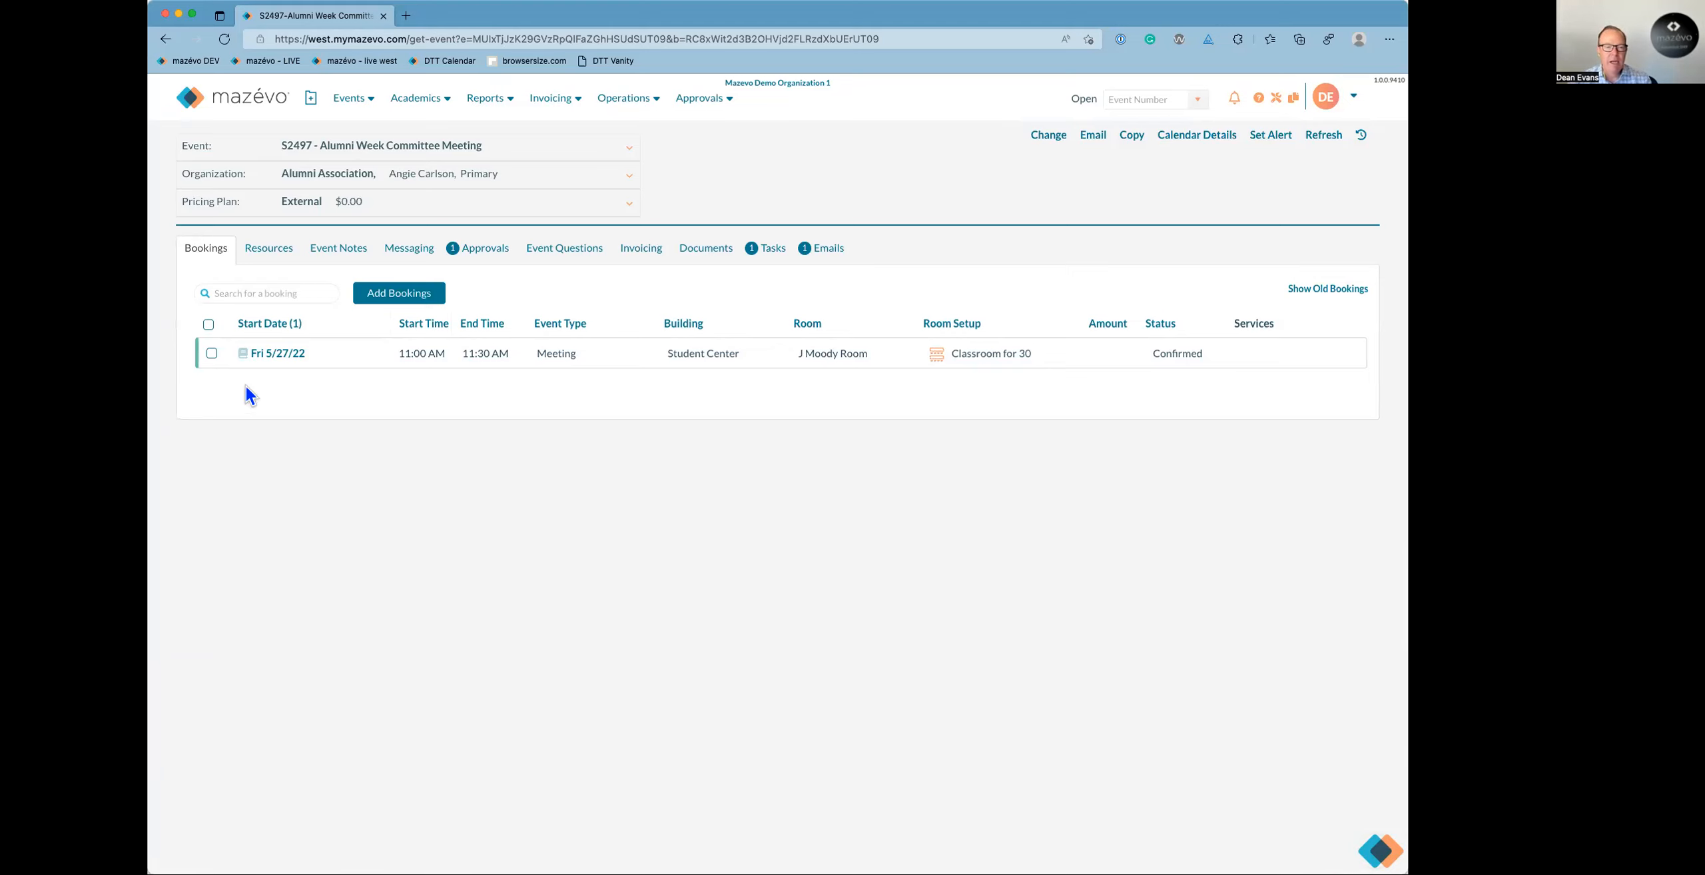
Start adding resources to the Fri 5/27/22 booking, with Catering as the service provider.
{"action": "left_click", "coordinate": [212, 354]}
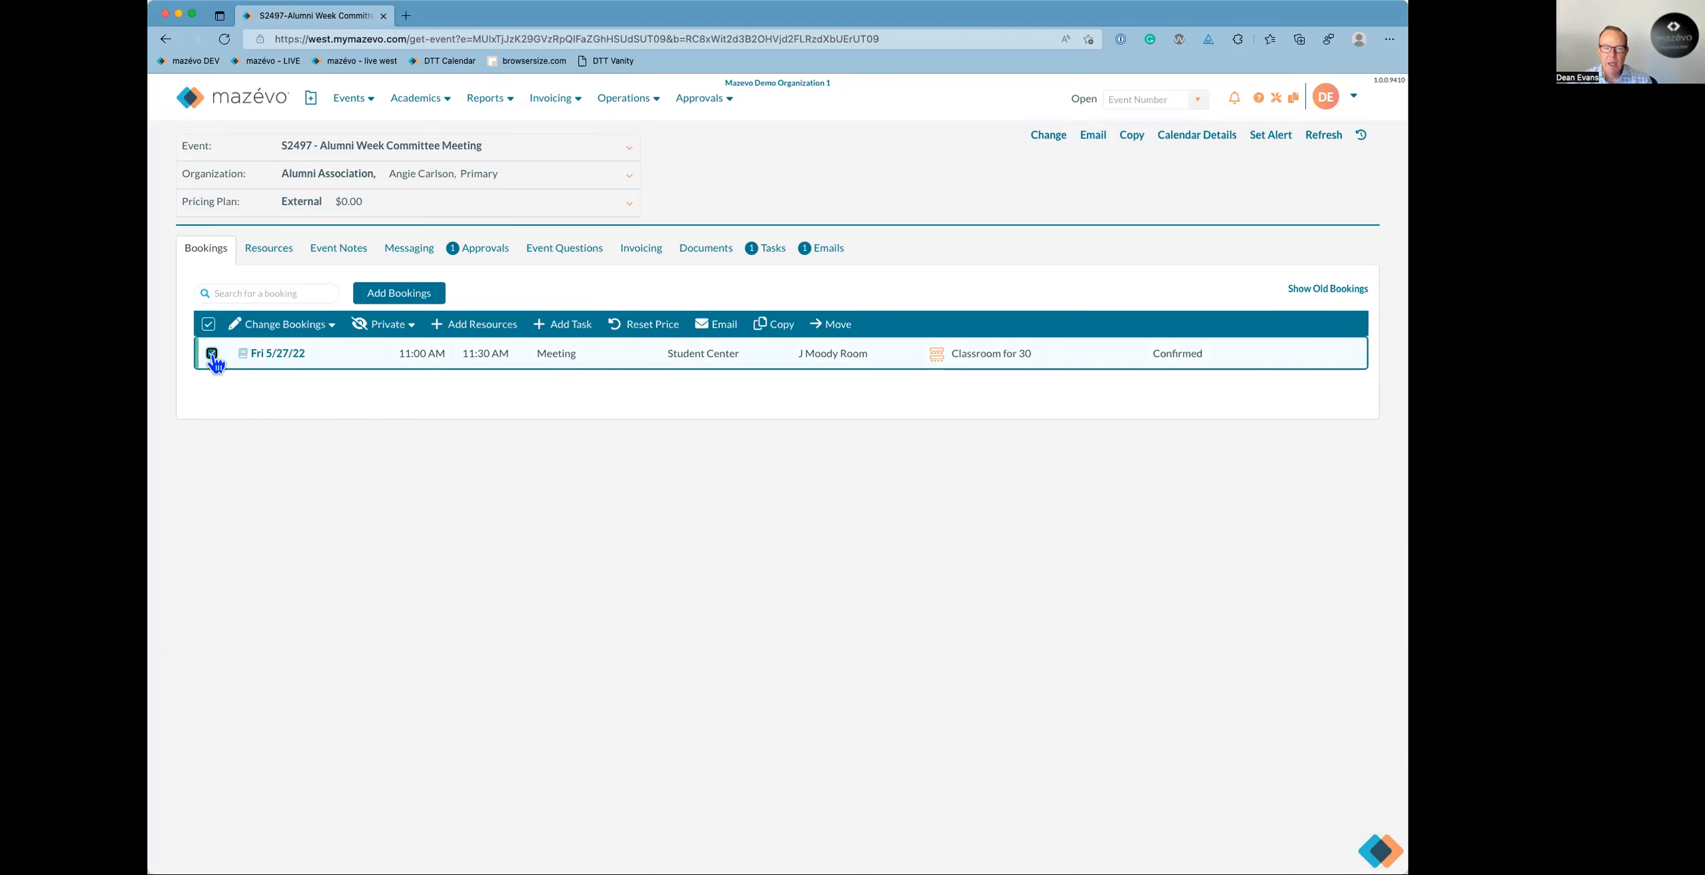
{"action": "left_click", "coordinate": [485, 324]}
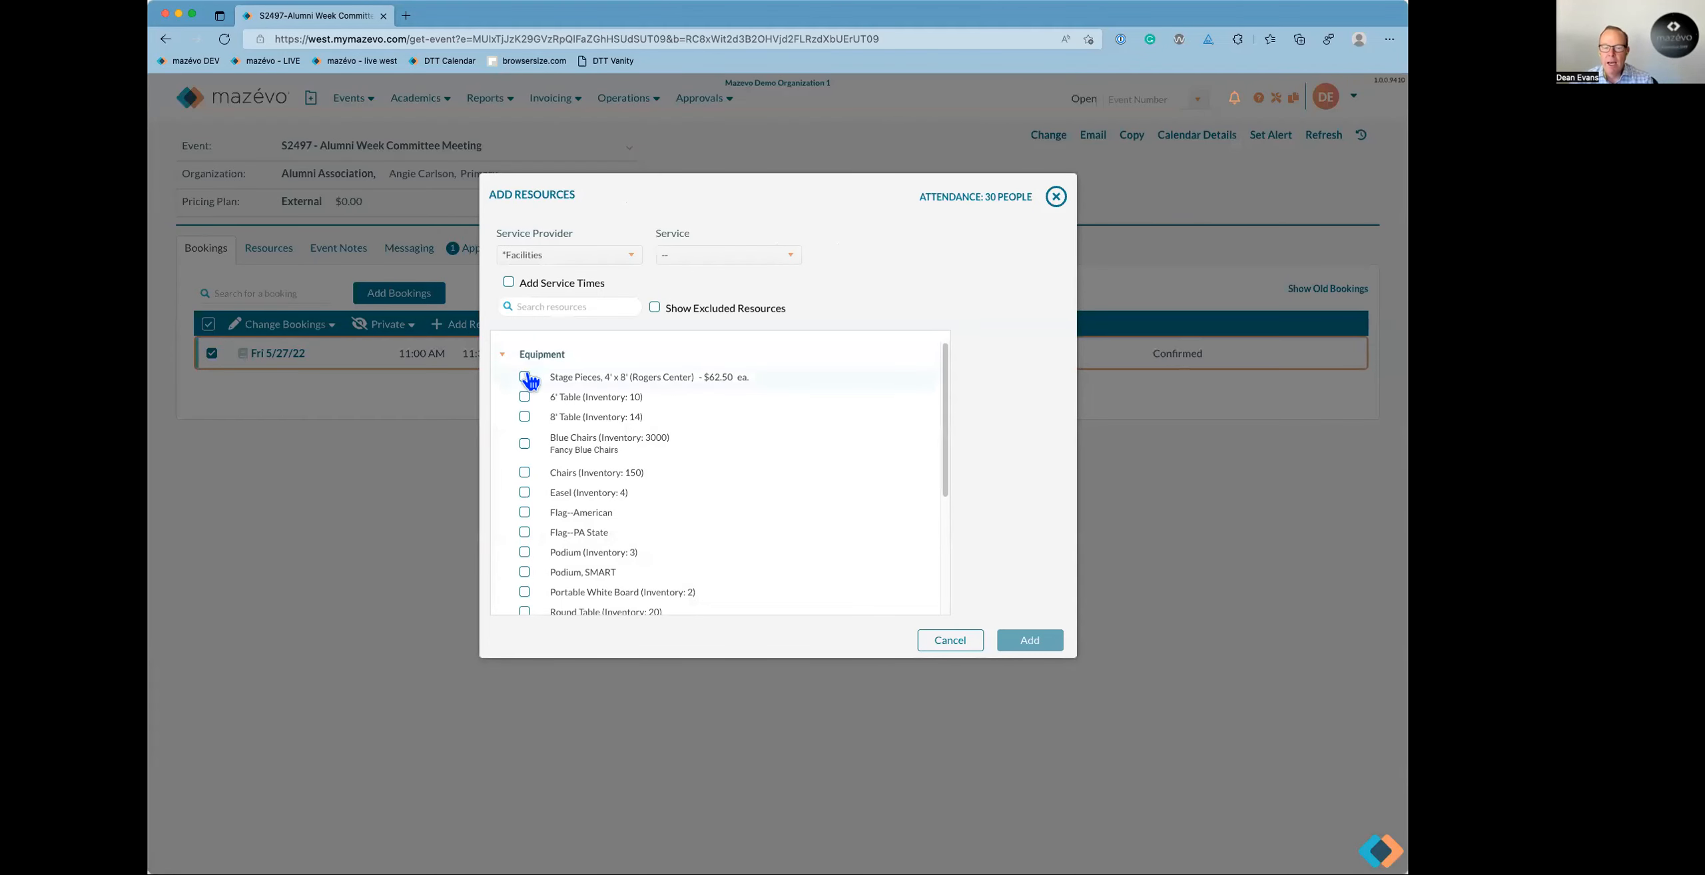
{"action": "left_click", "coordinate": [613, 256]}
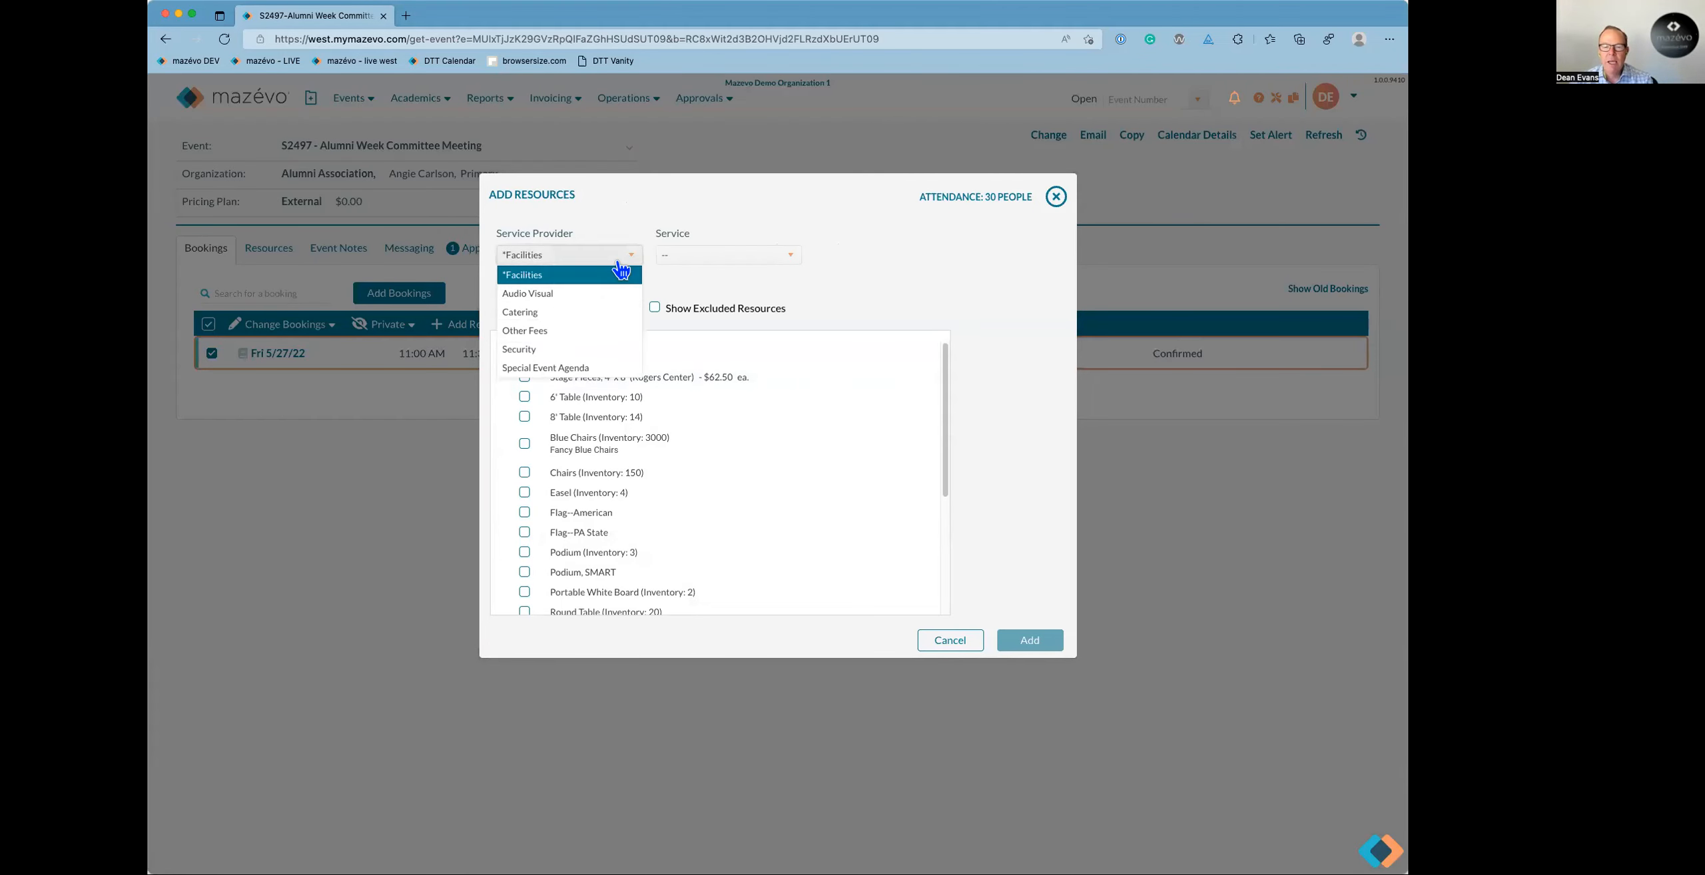
{"action": "left_click", "coordinate": [590, 313]}
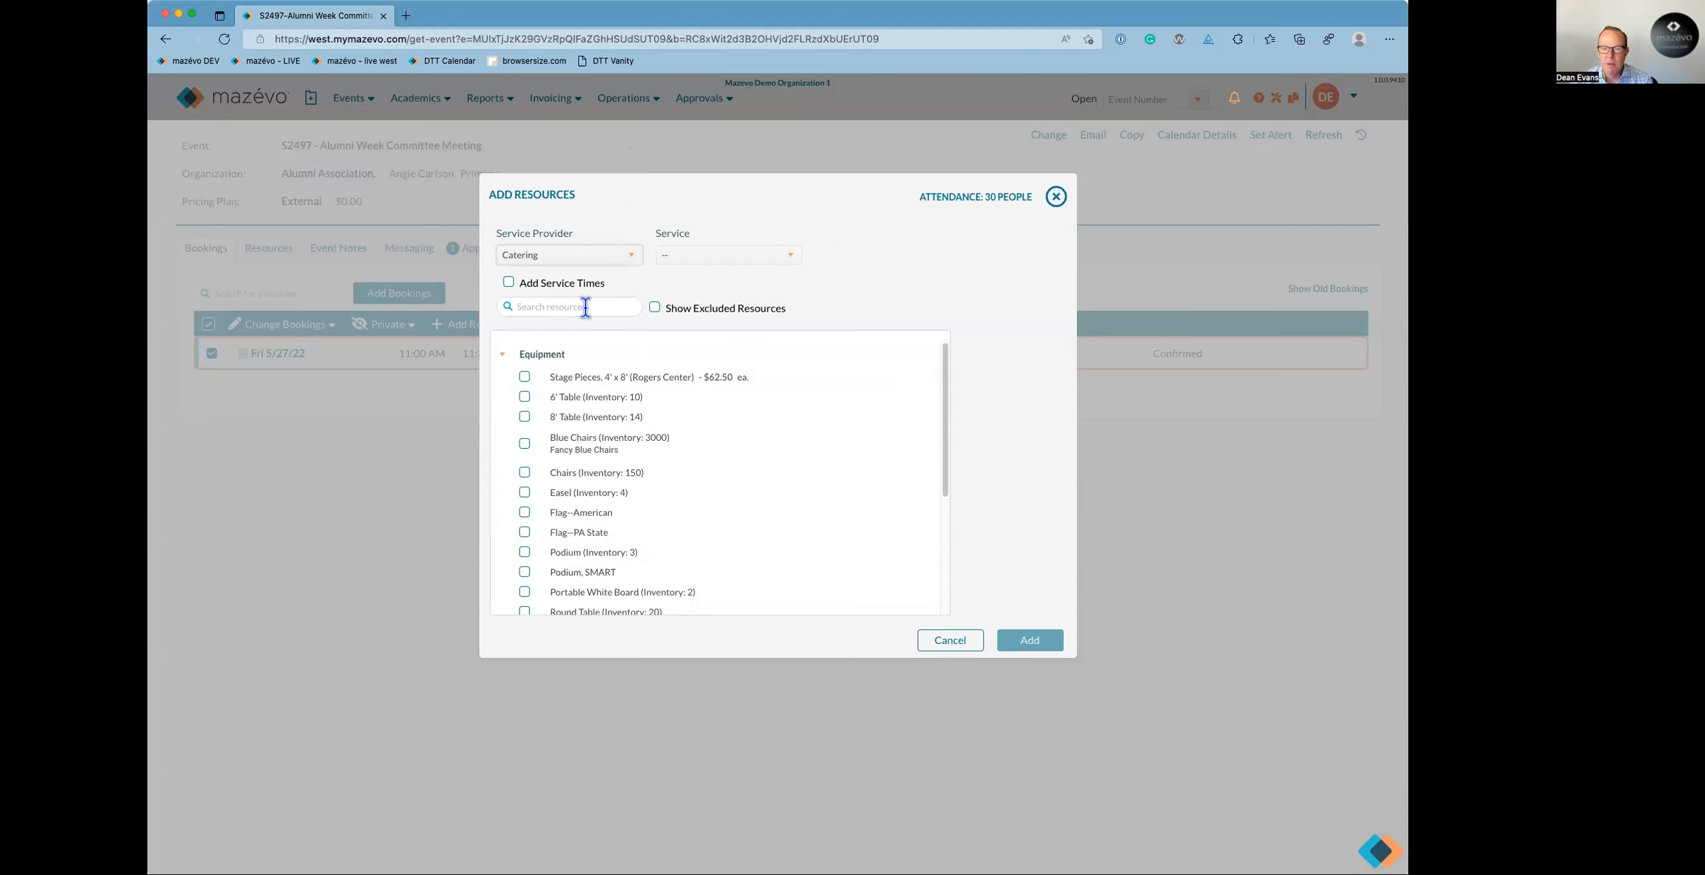
Select the catering resources Reception, Vegetable Crudites, Coffee and Bottled Water for the booking.
{"action": "left_click", "coordinate": [525, 384]}
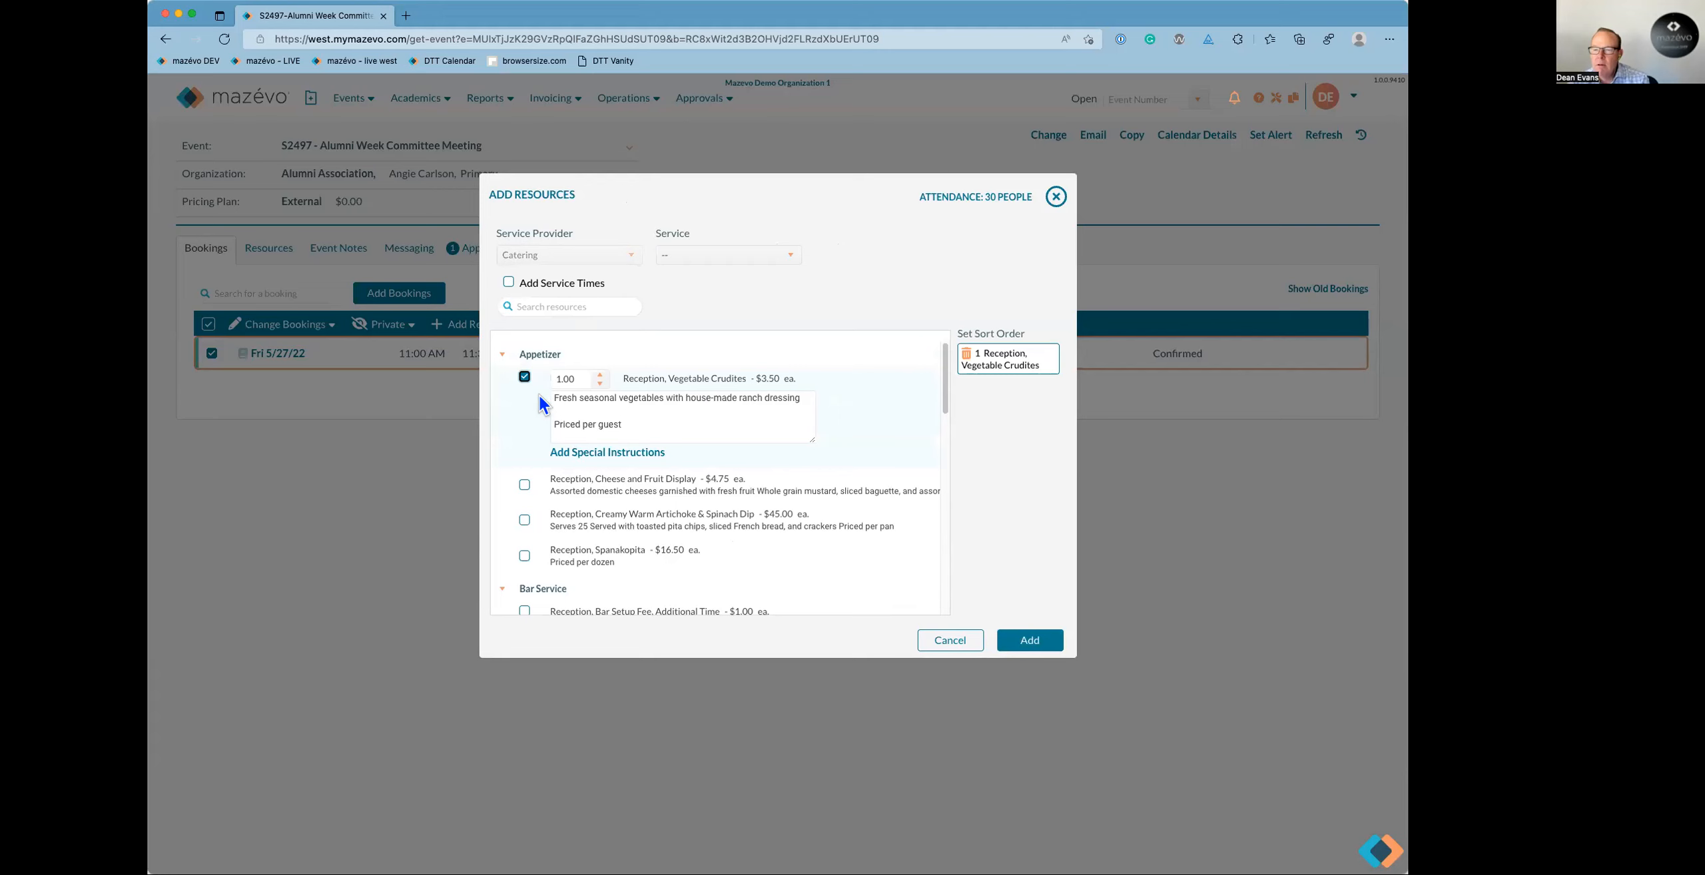
{"action": "scroll", "coordinate": [525, 547], "scroll_direction": "down", "scroll_amount": 1}
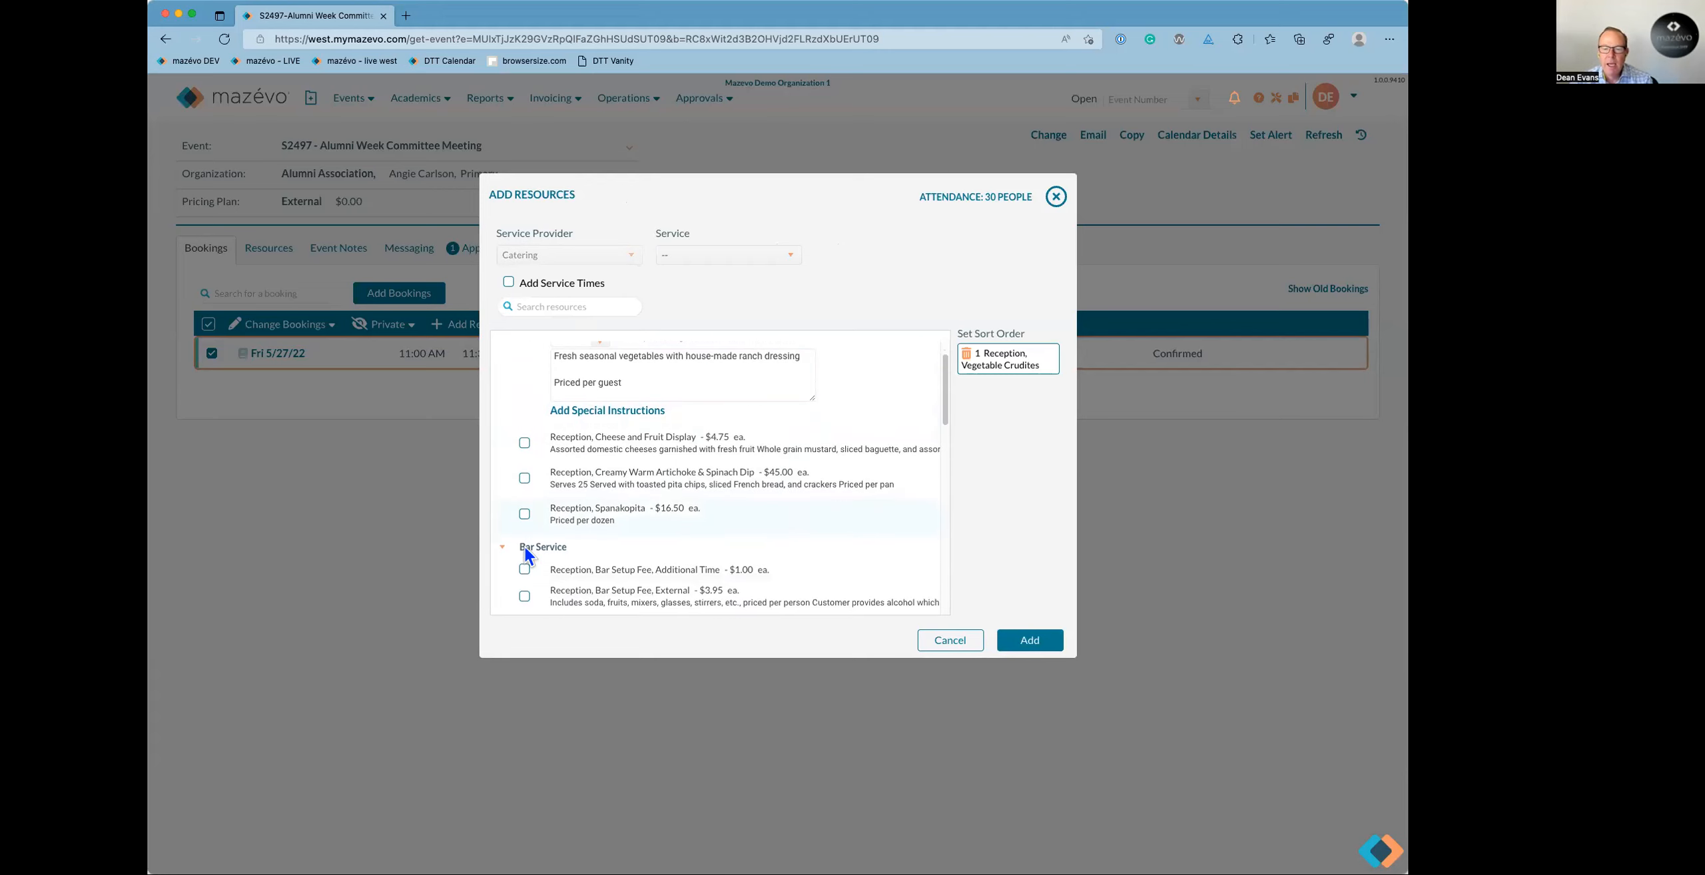
{"action": "scroll", "coordinate": [527, 574], "scroll_direction": "down", "scroll_amount": 5}
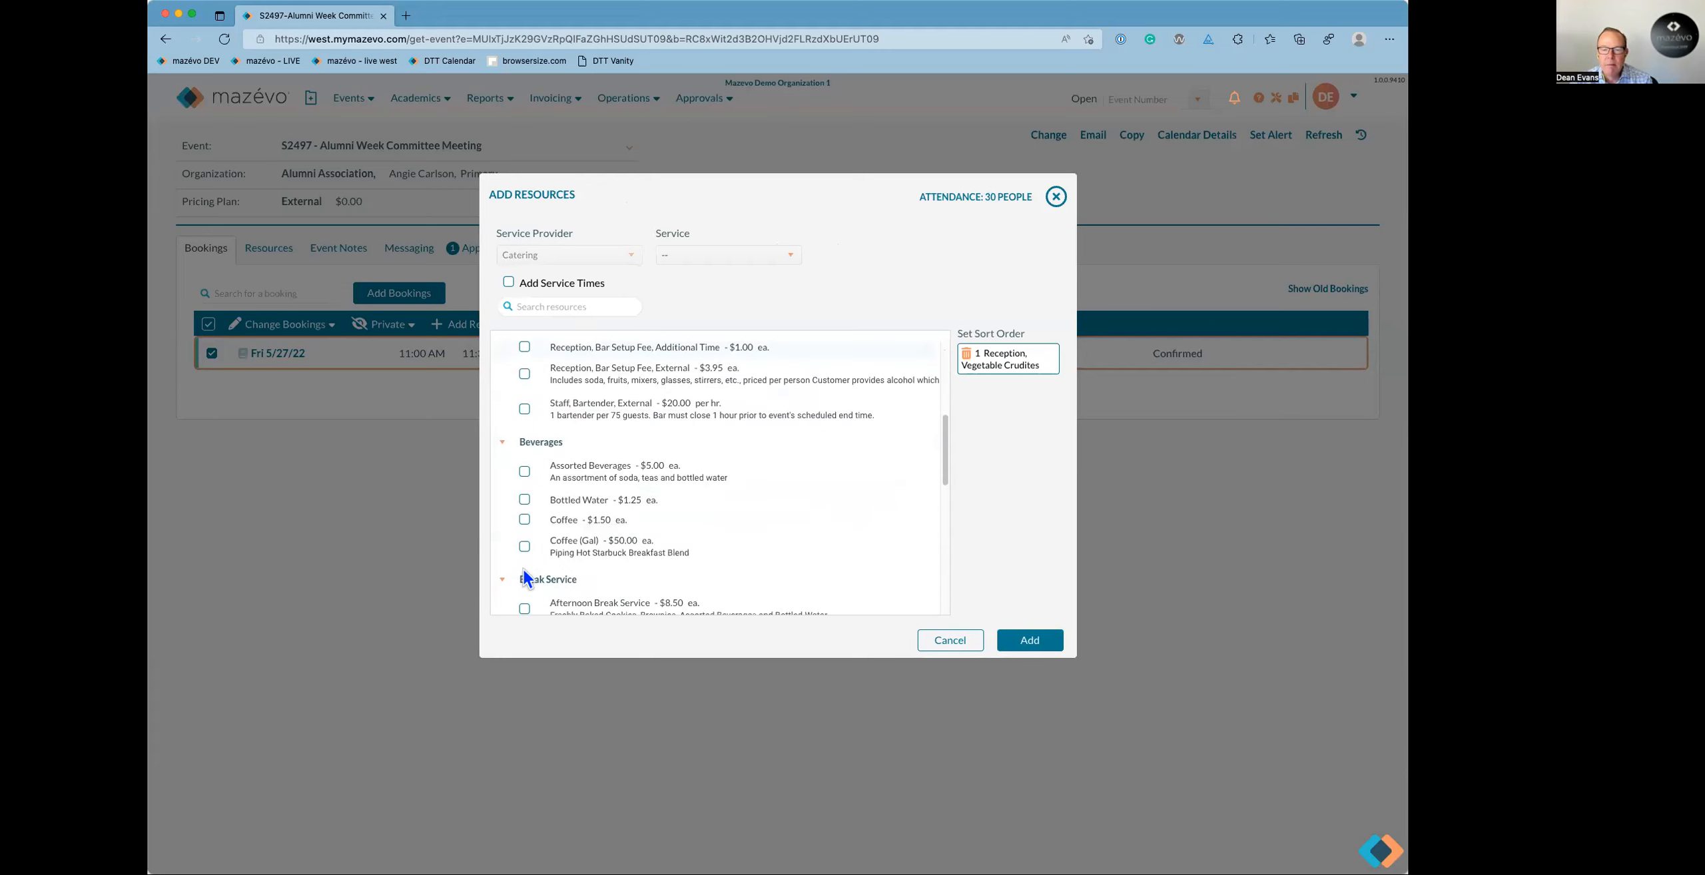
{"action": "left_click", "coordinate": [525, 519]}
{"action": "left_click", "coordinate": [525, 501]}
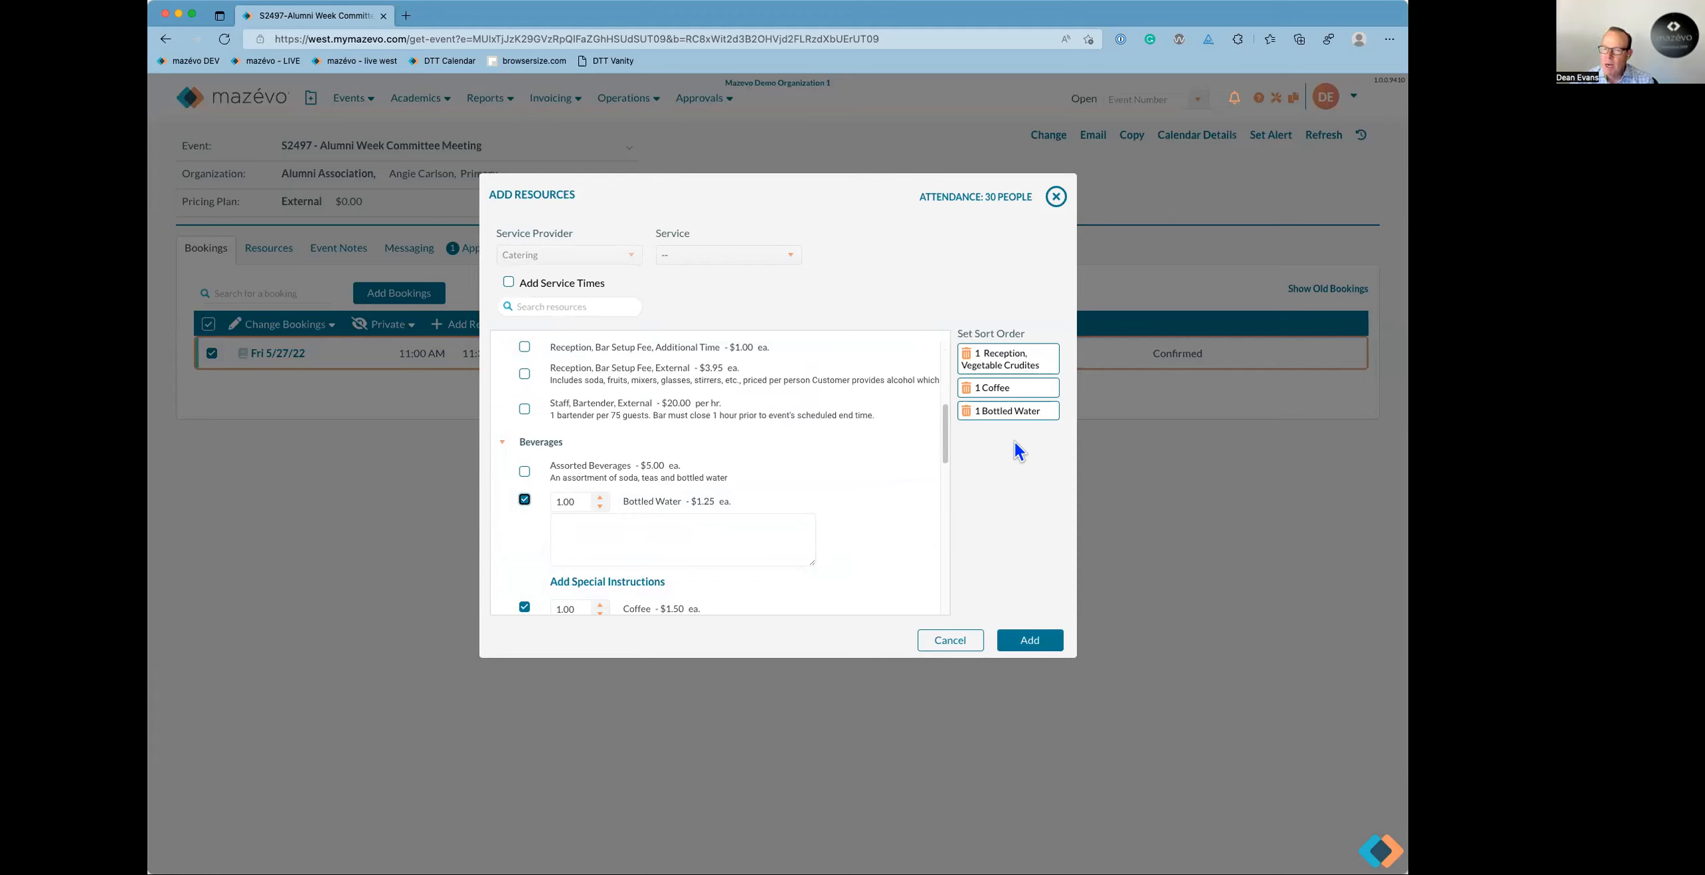
Sort the selected resources as Bottled Water, Coffee, Reception, Vegetable Crudites and add them to the booking.
{"action": "left_click_drag", "start_coordinate": [1014, 413], "coordinate": [1011, 356]}
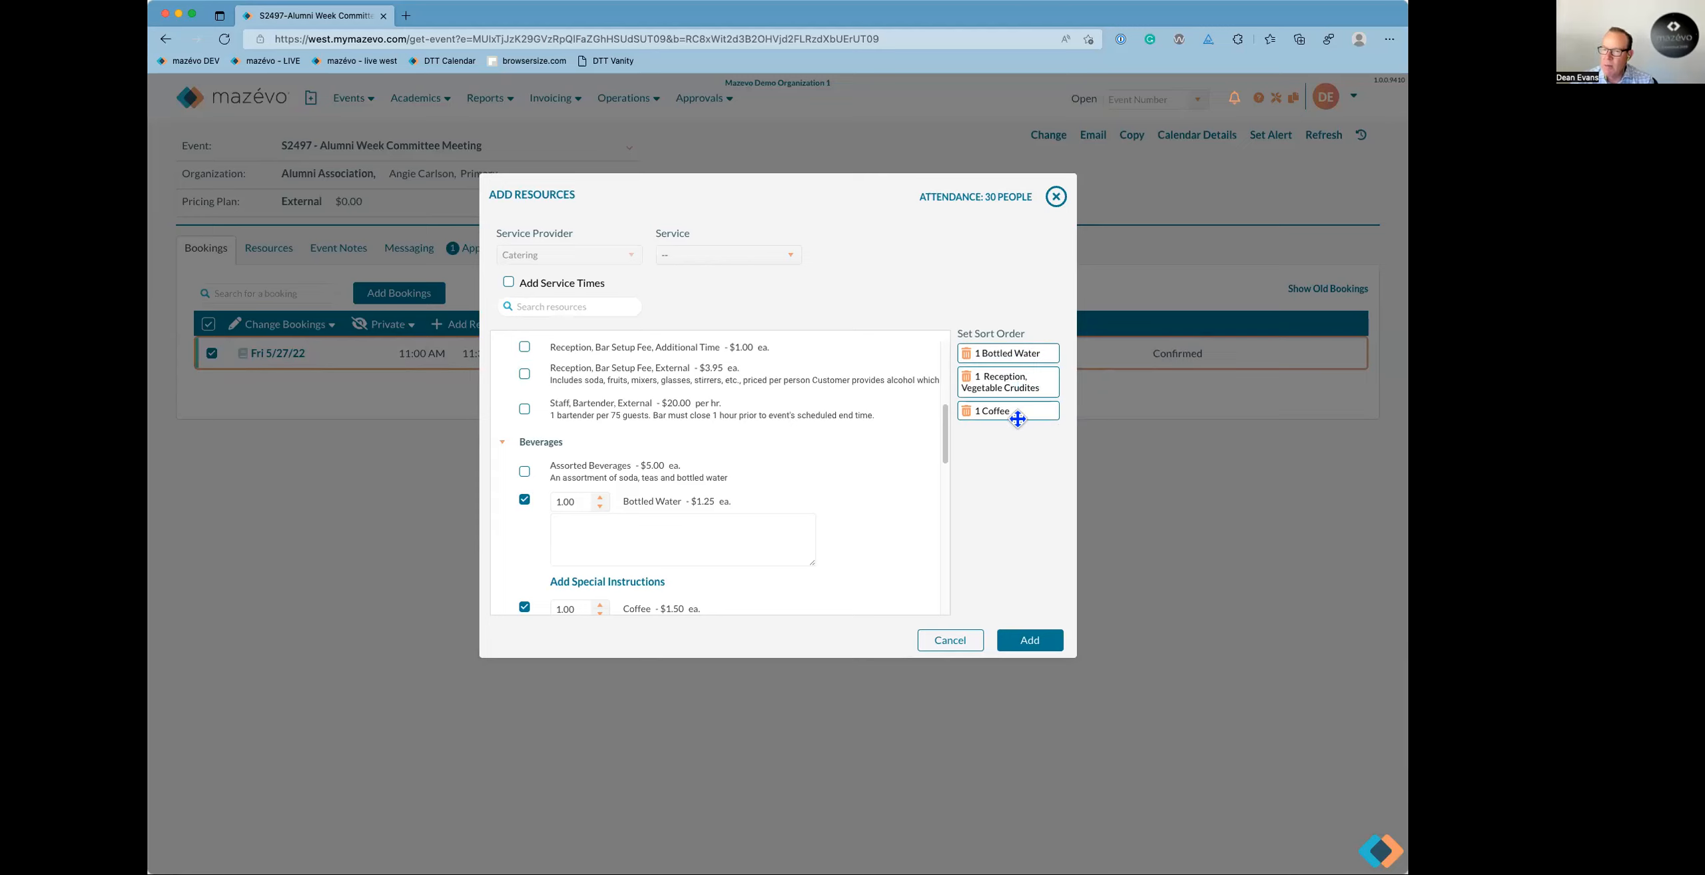
{"action": "left_click_drag", "start_coordinate": [1018, 418], "coordinate": [1011, 377]}
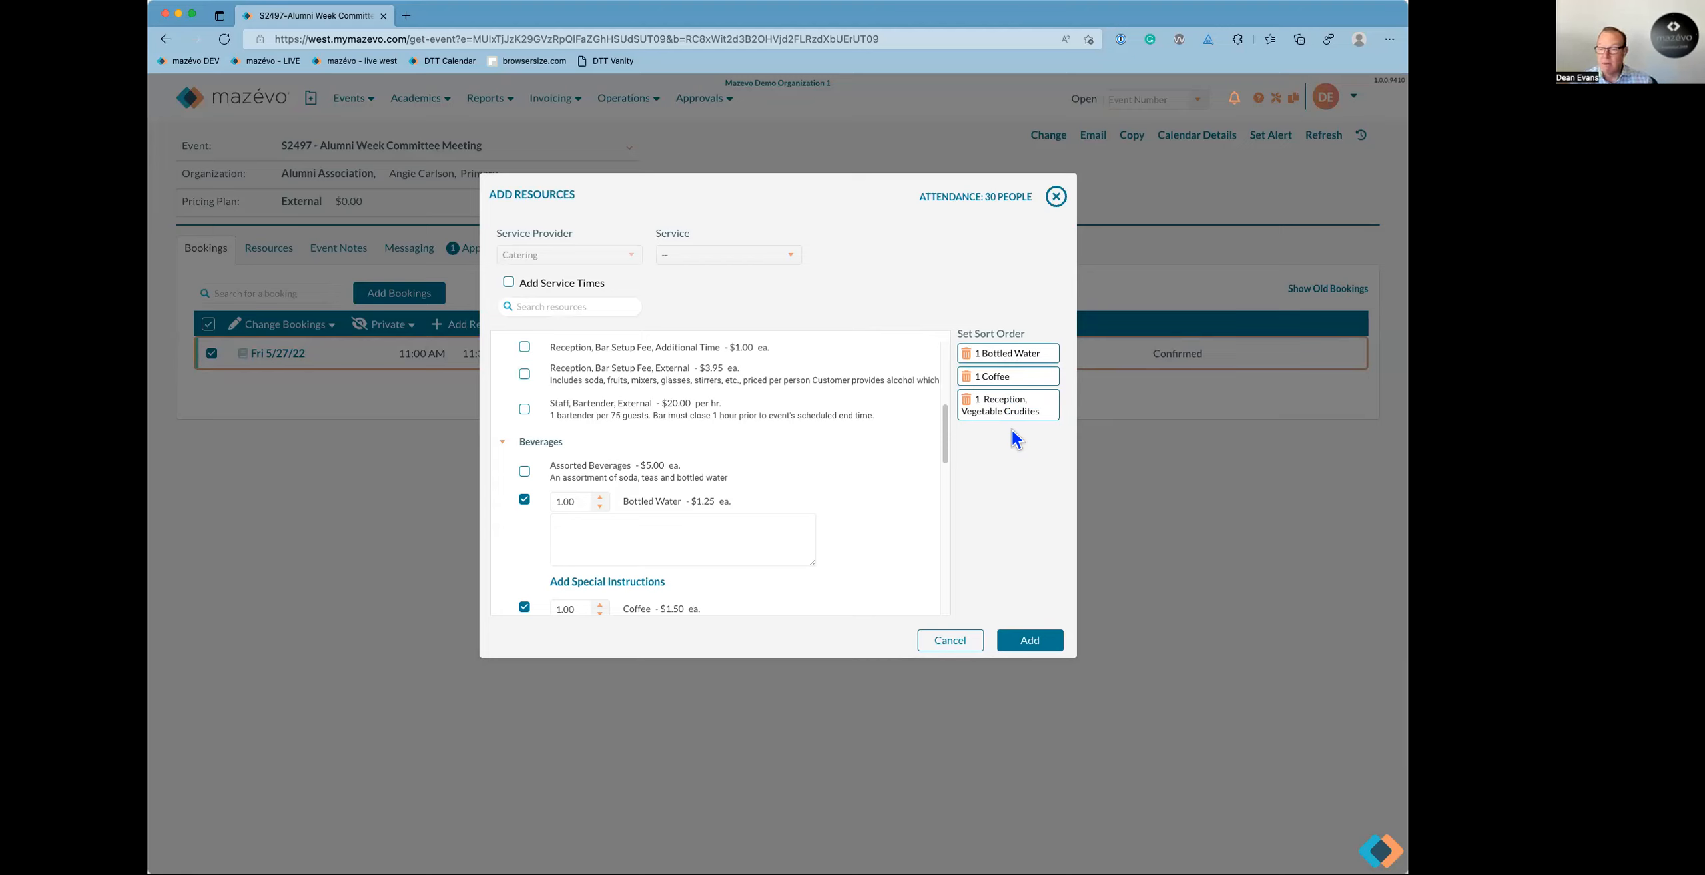
{"action": "left_click", "coordinate": [1041, 649]}
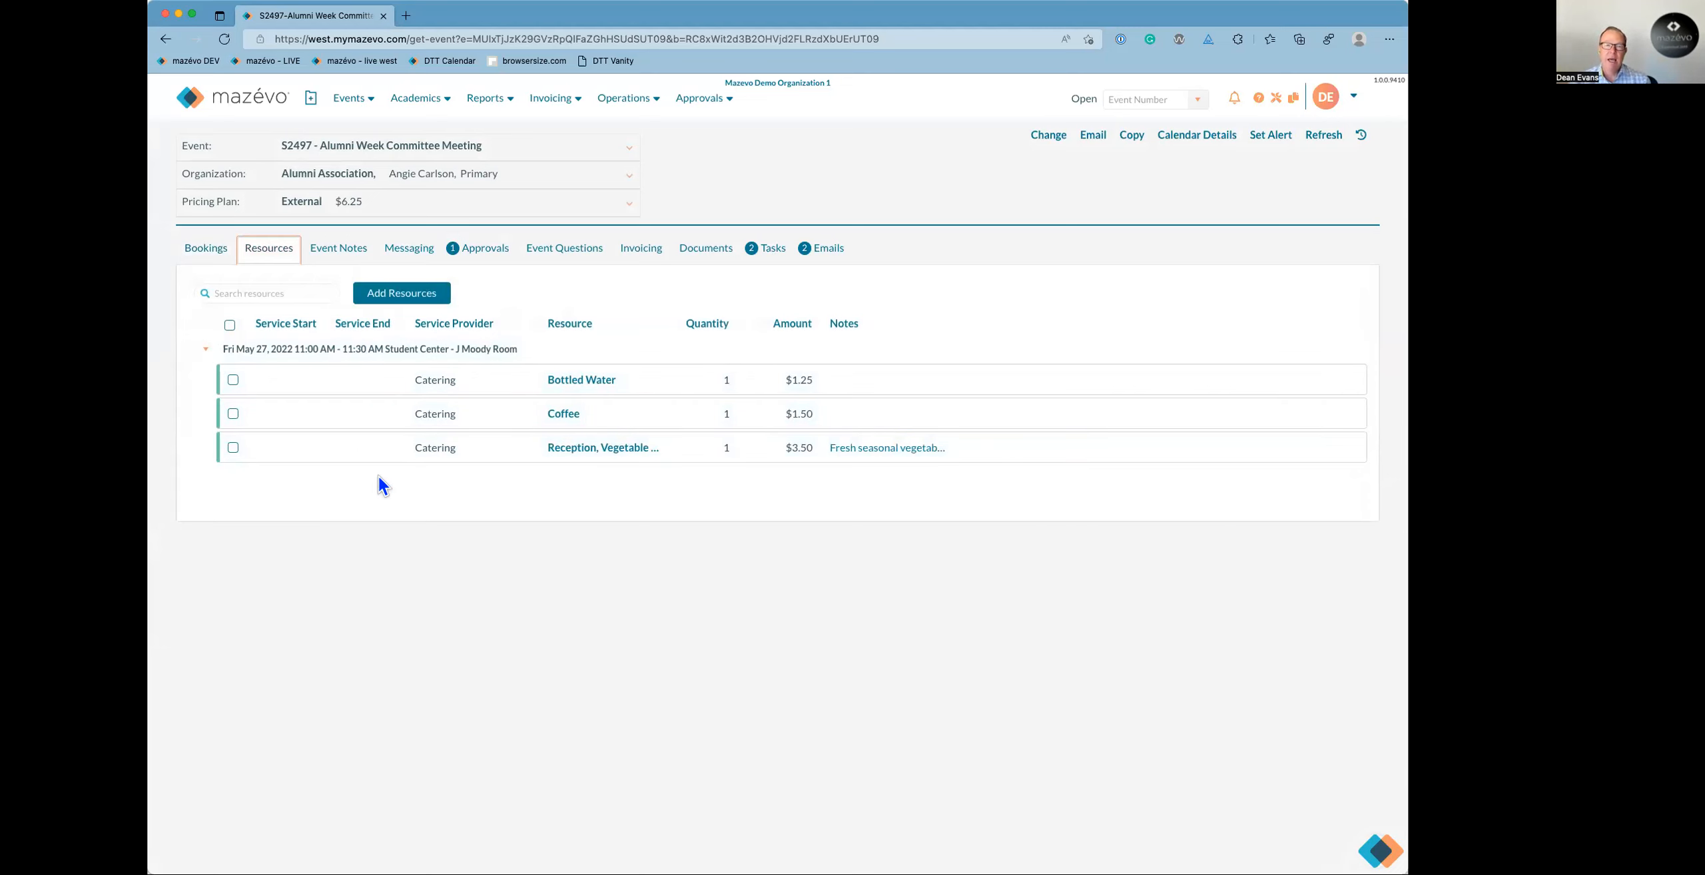
Review the sort order of the catering resources in the Fri 5/27/22 booking's details and return to the event.
{"action": "left_click", "coordinate": [208, 250]}
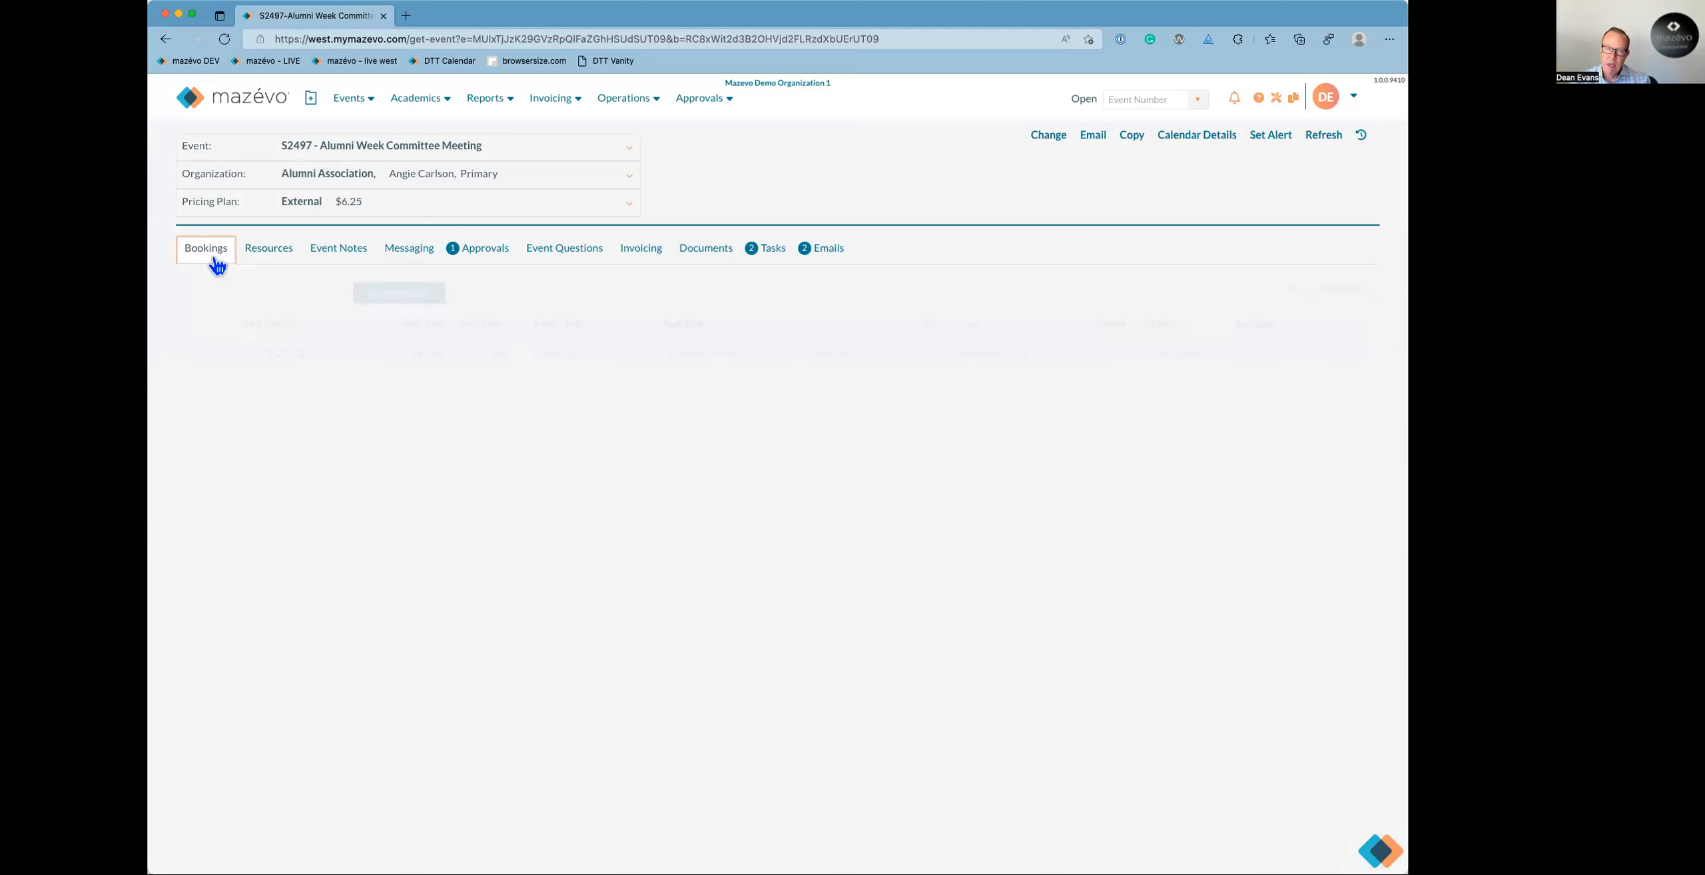
{"action": "left_click", "coordinate": [279, 361]}
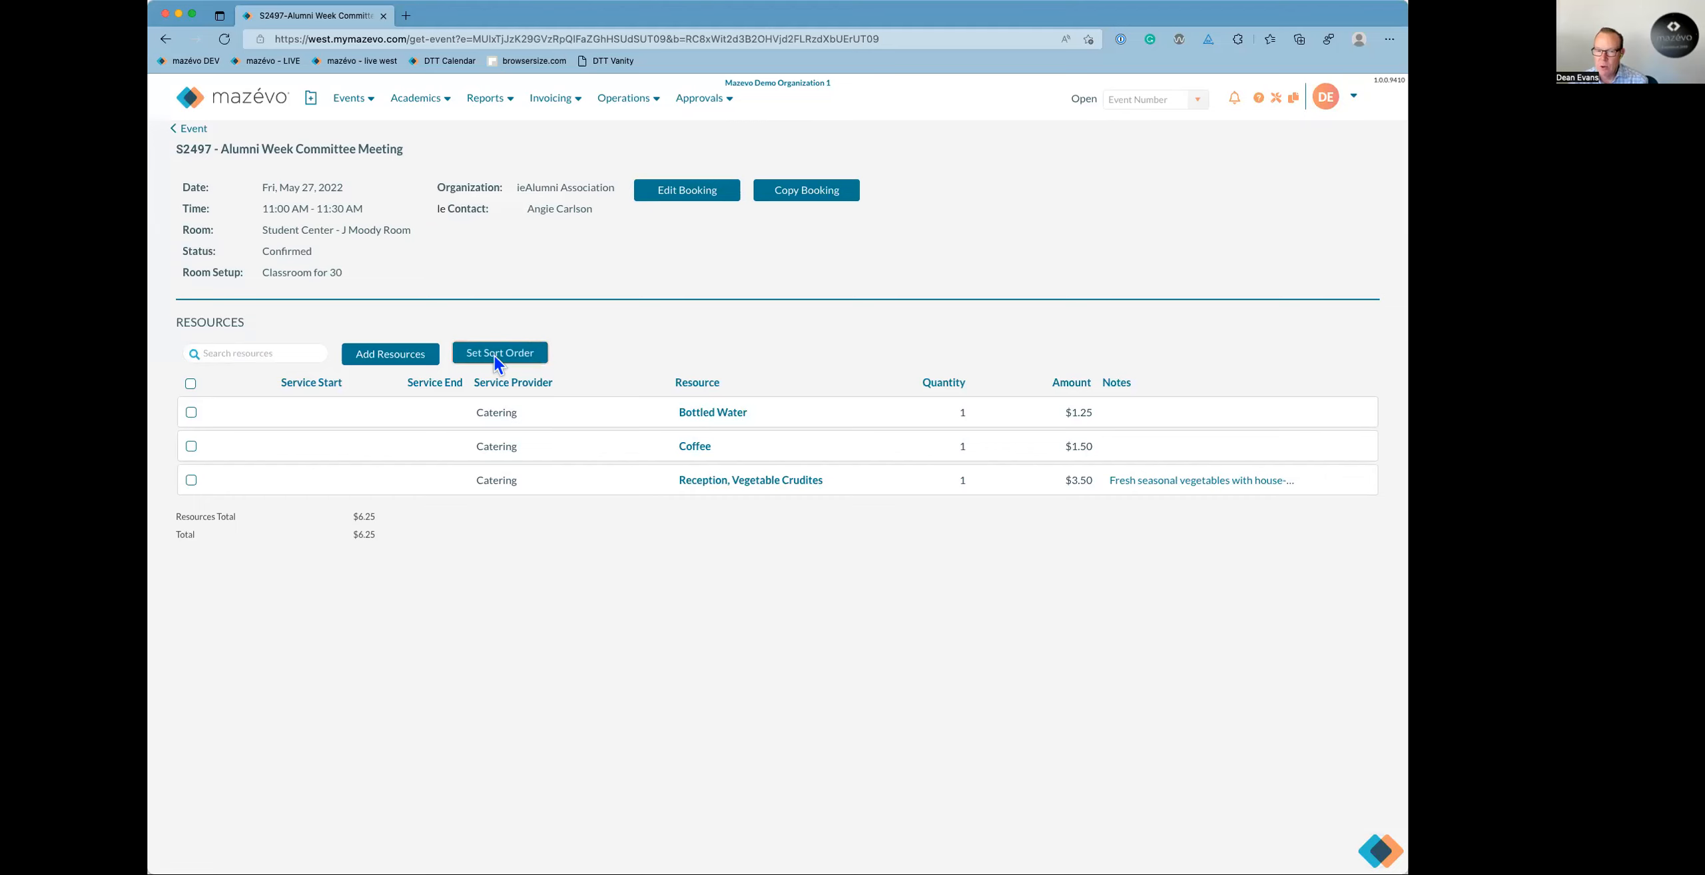
{"action": "left_click", "coordinate": [494, 354]}
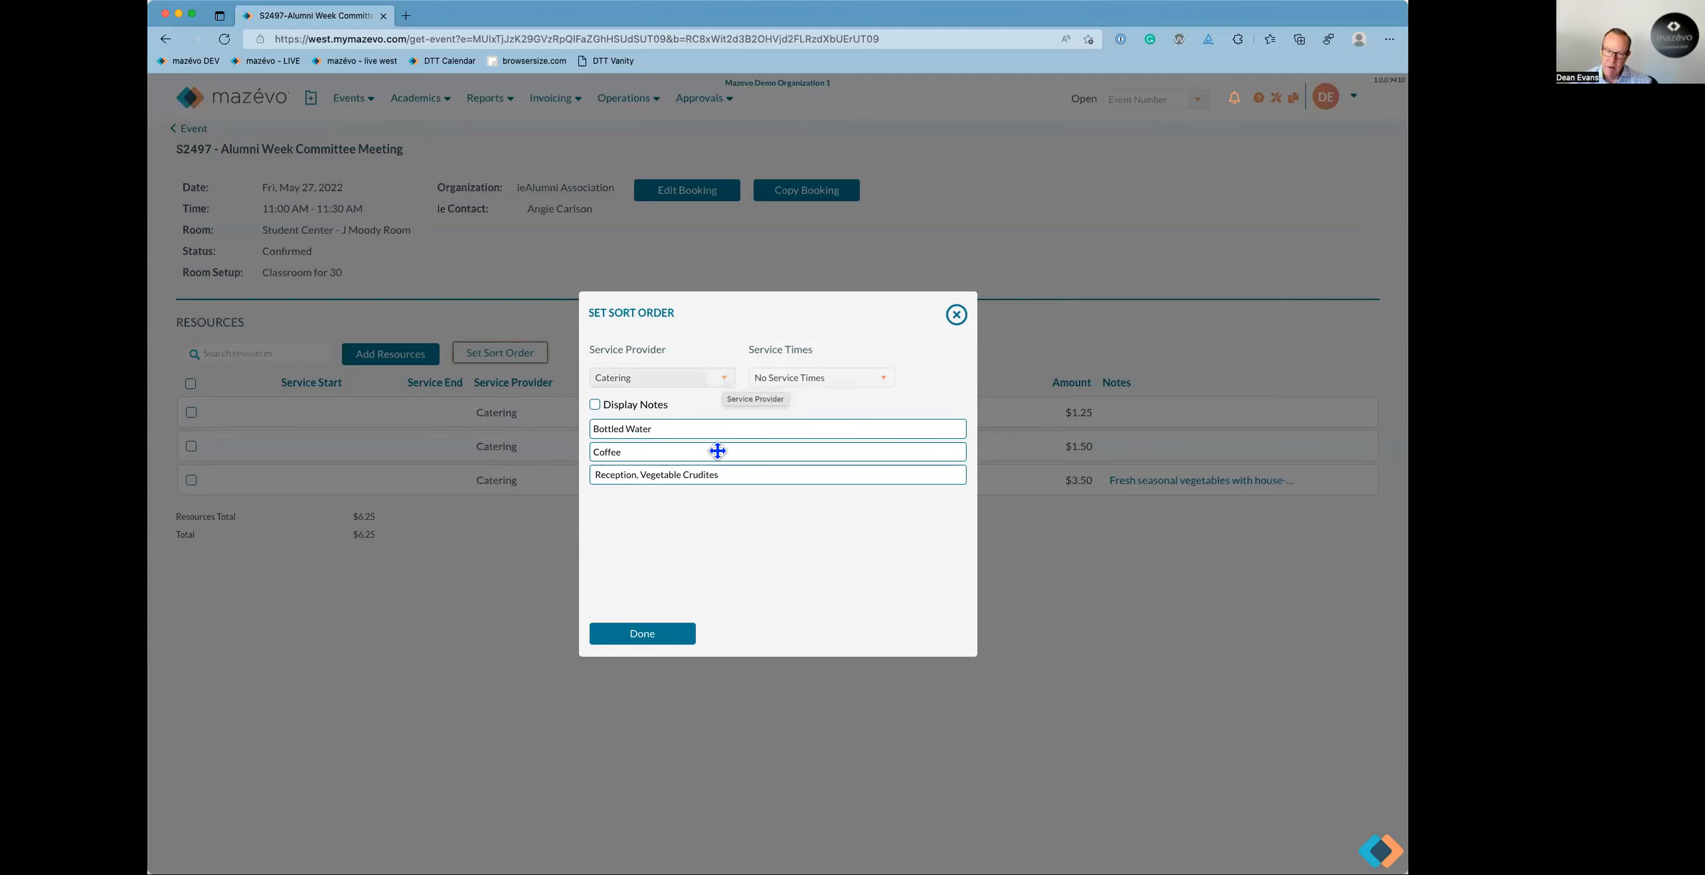
{"action": "left_click", "coordinate": [672, 634]}
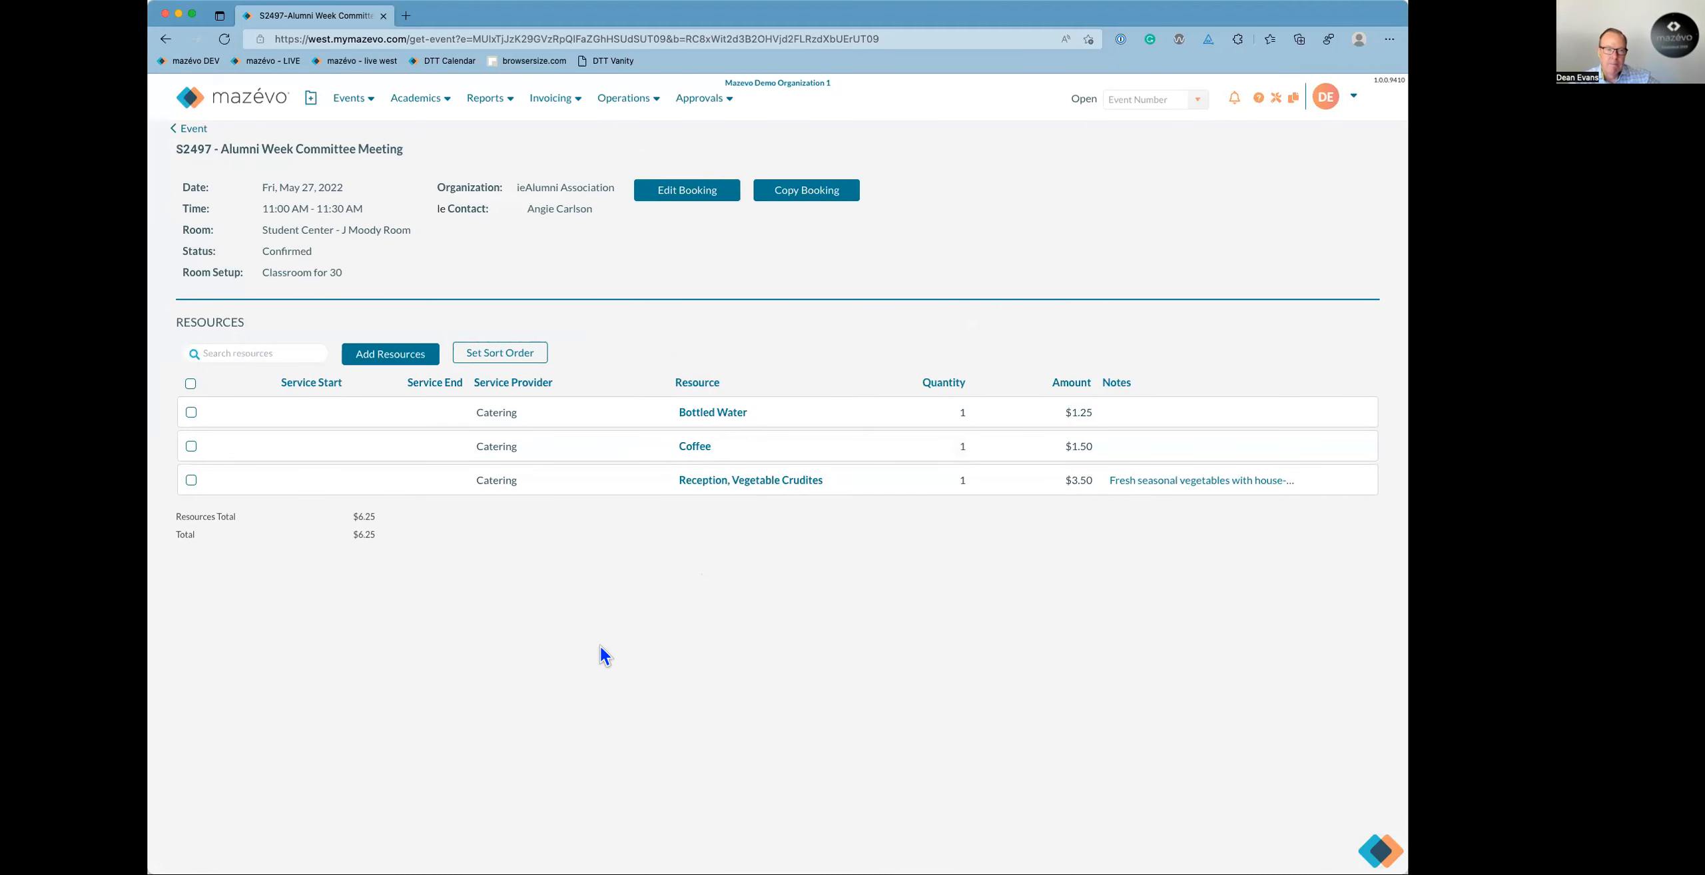
{"action": "left_click", "coordinate": [198, 133]}
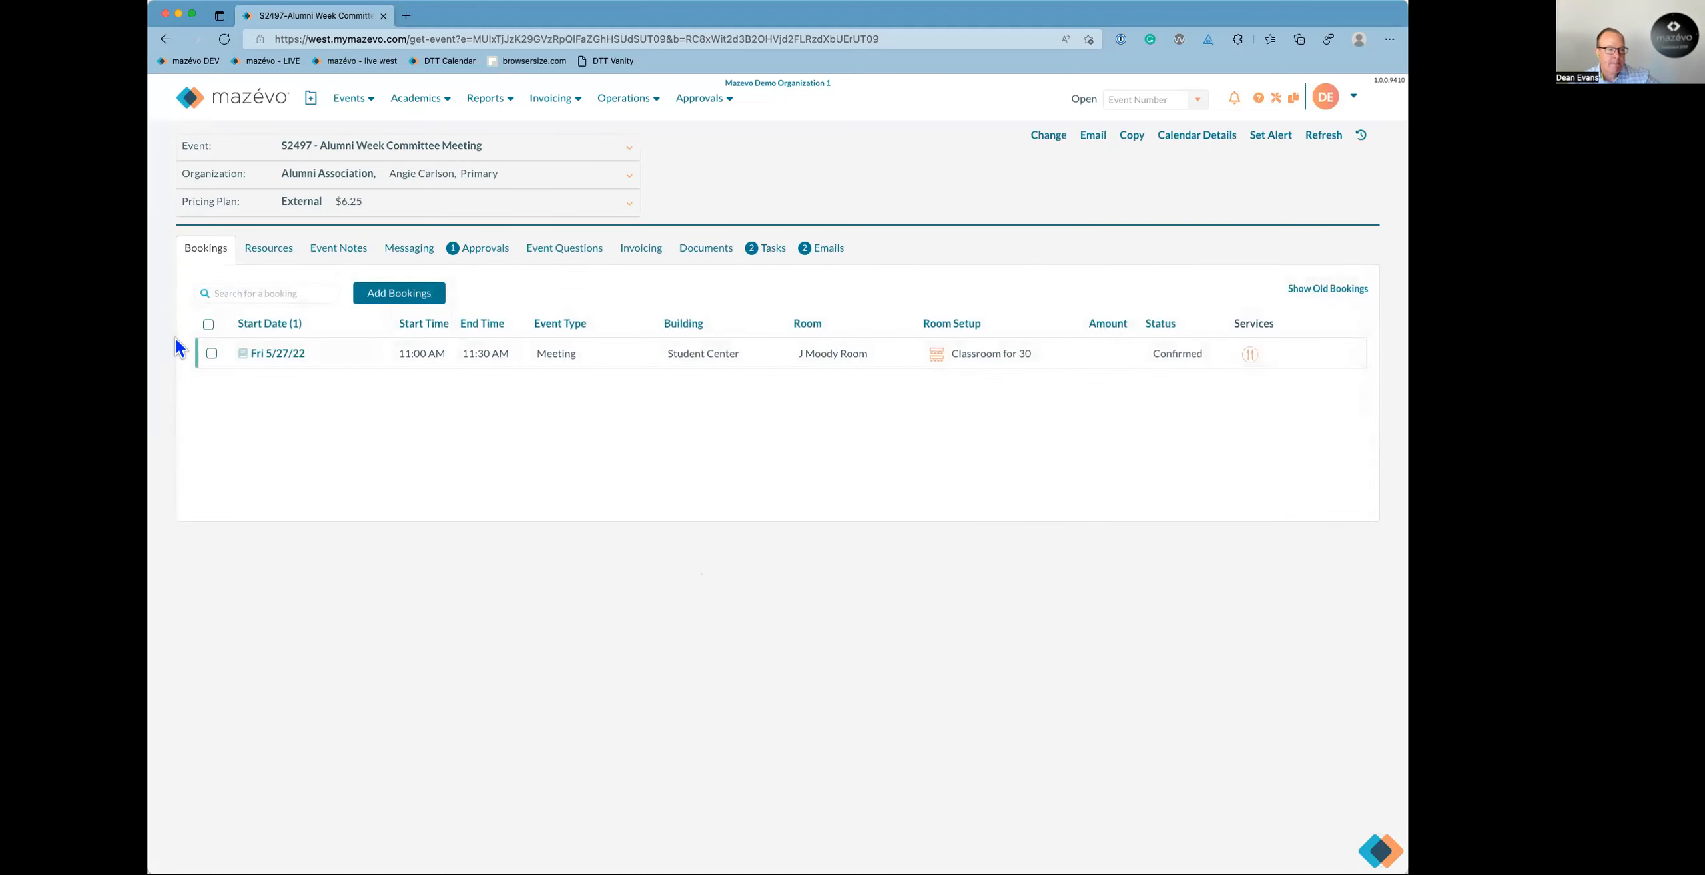
Open the Change Times dialog for the Fri 5/27/22 booking, move it aside and close it without saving.
{"action": "left_click", "coordinate": [212, 354]}
{"action": "left_click", "coordinate": [304, 329]}
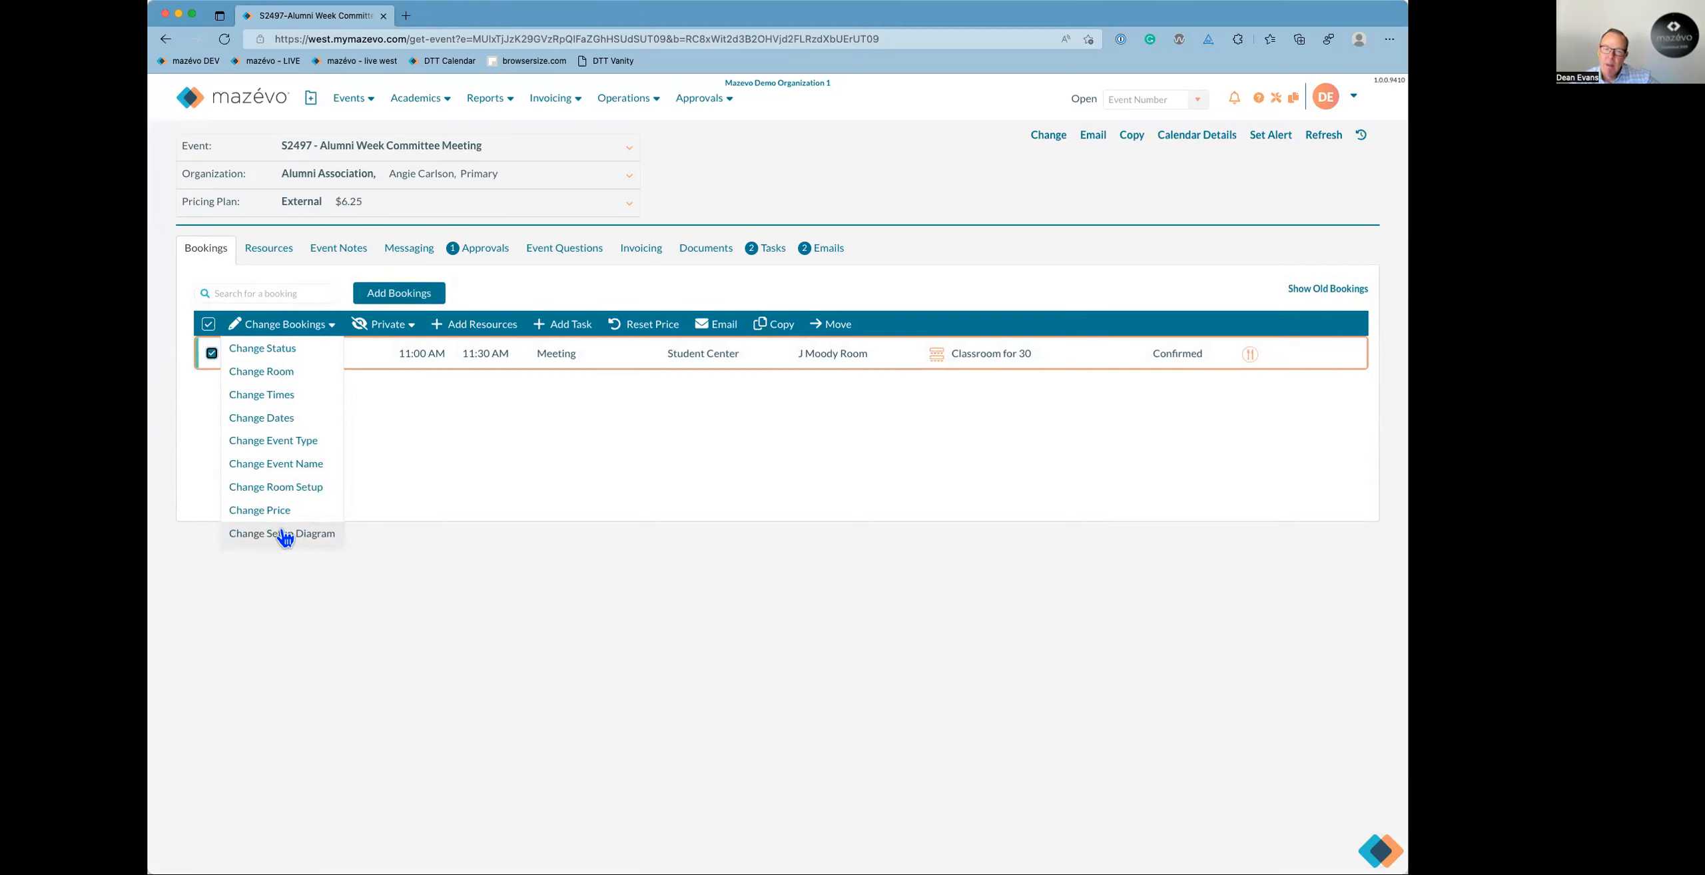
{"action": "left_click", "coordinate": [298, 397]}
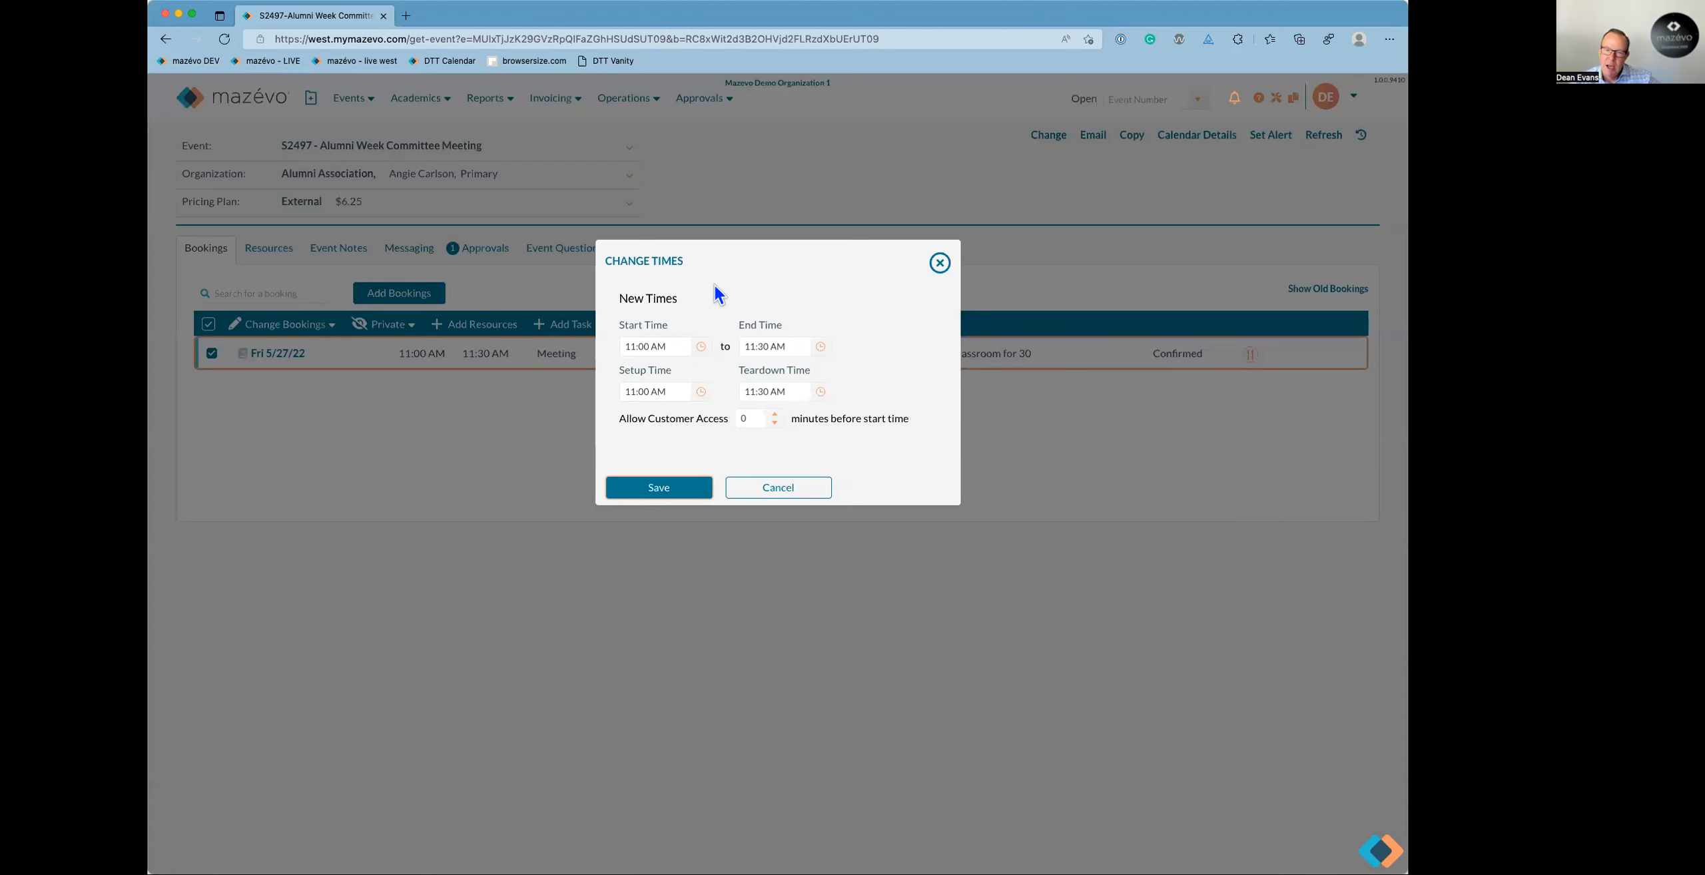
{"action": "left_click_drag", "start_coordinate": [726, 260], "coordinate": [539, 386]}
{"action": "left_click", "coordinate": [626, 618]}
Open the booking's Change Event Name dialog, move it aside, cancel it and deselect the booking.
{"action": "left_click", "coordinate": [285, 324]}
{"action": "left_click", "coordinate": [287, 464]}
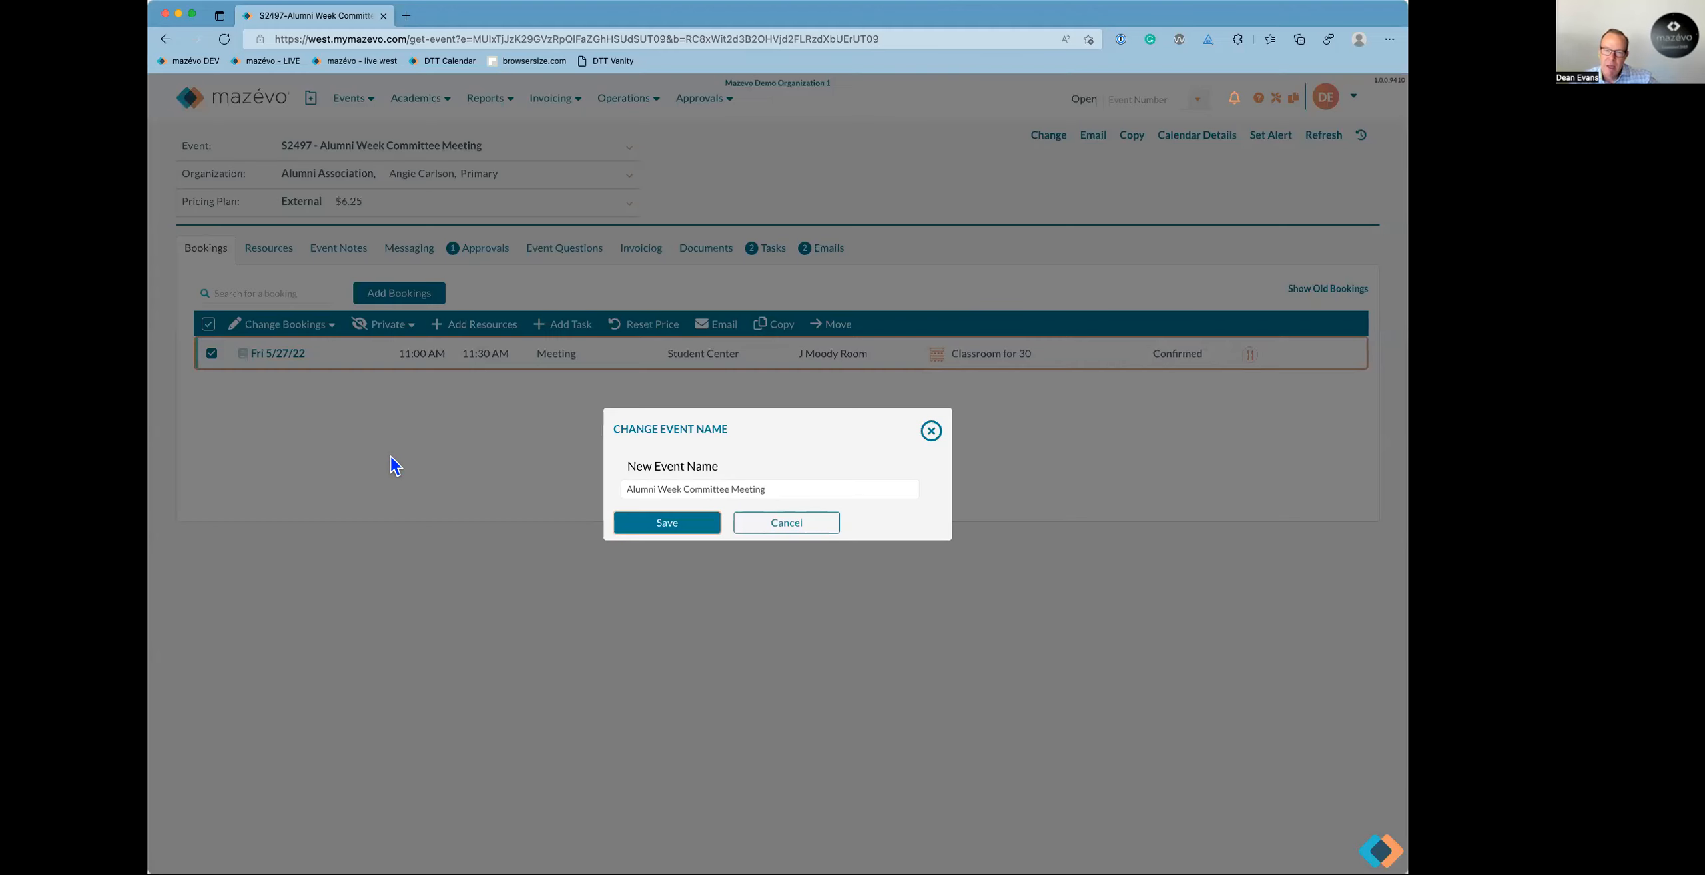
{"action": "left_click_drag", "start_coordinate": [806, 420], "coordinate": [741, 411]}
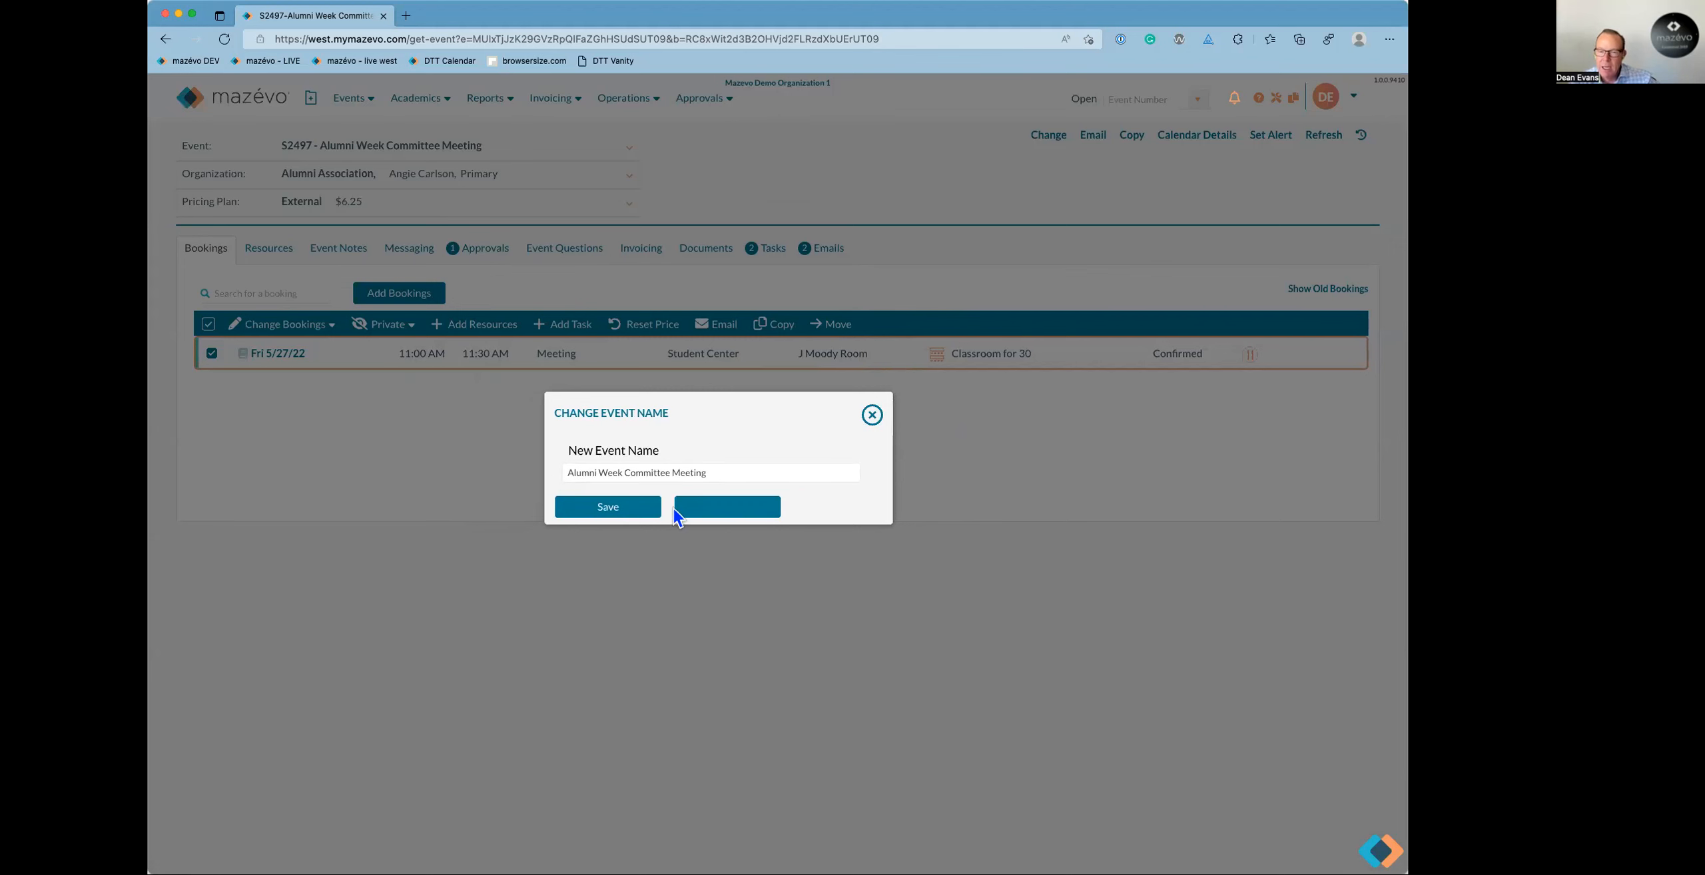
{"action": "left_click", "coordinate": [693, 509]}
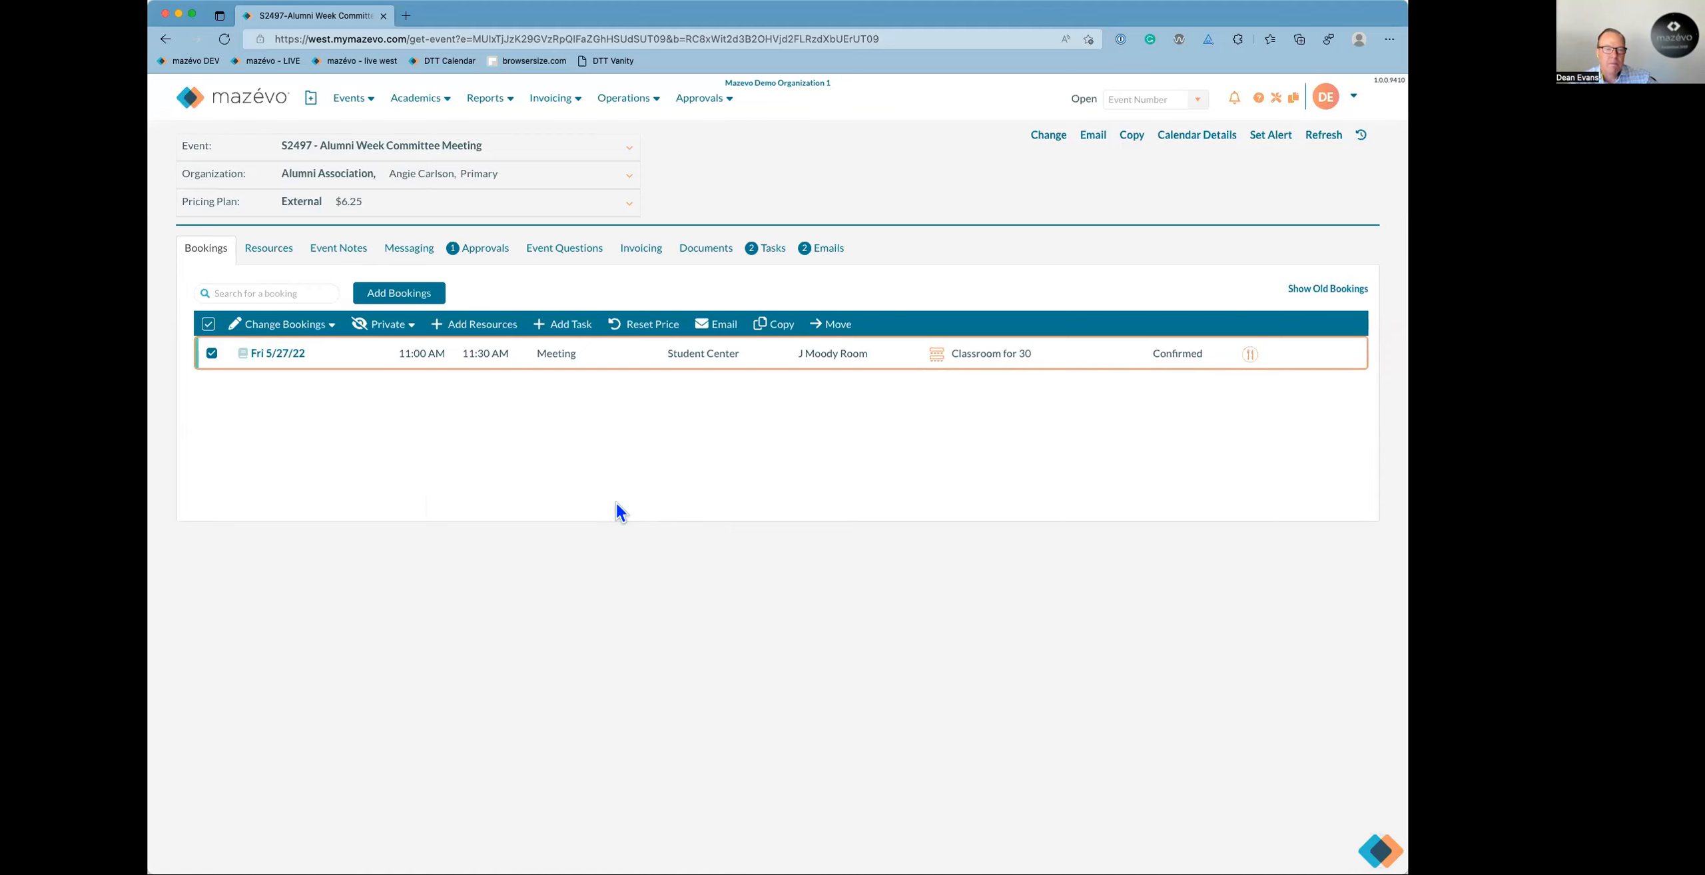
{"action": "left_click", "coordinate": [209, 324]}
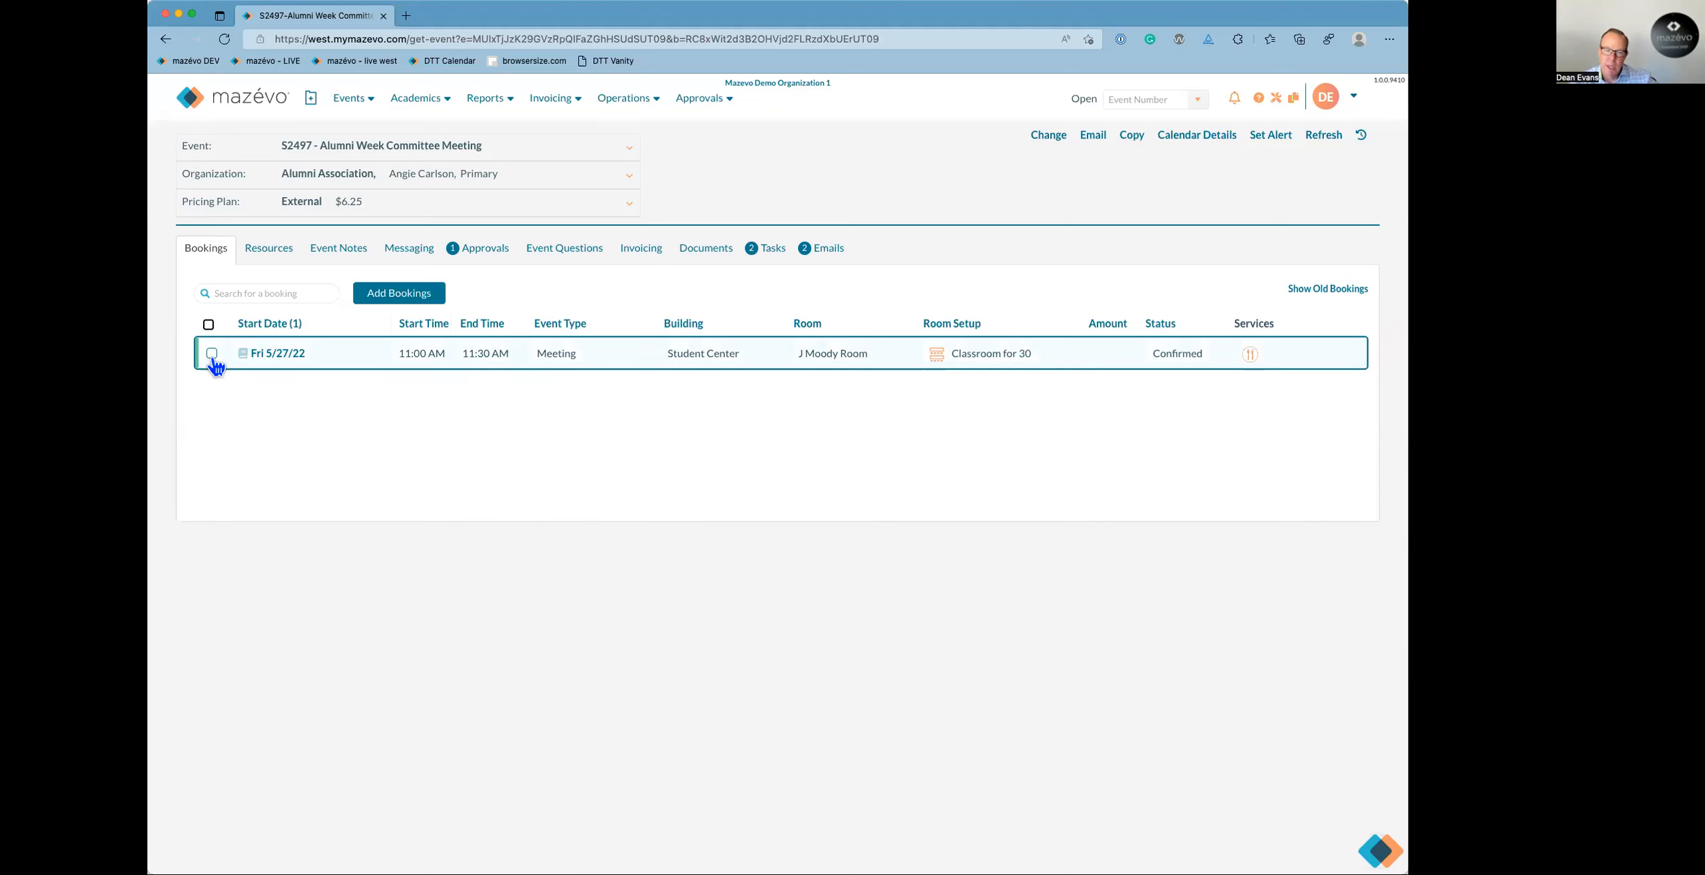
Copy the Fri 5/27/22 booking within this event to 5/29/2022 with the new status Confirmed.
{"action": "left_click", "coordinate": [212, 354]}
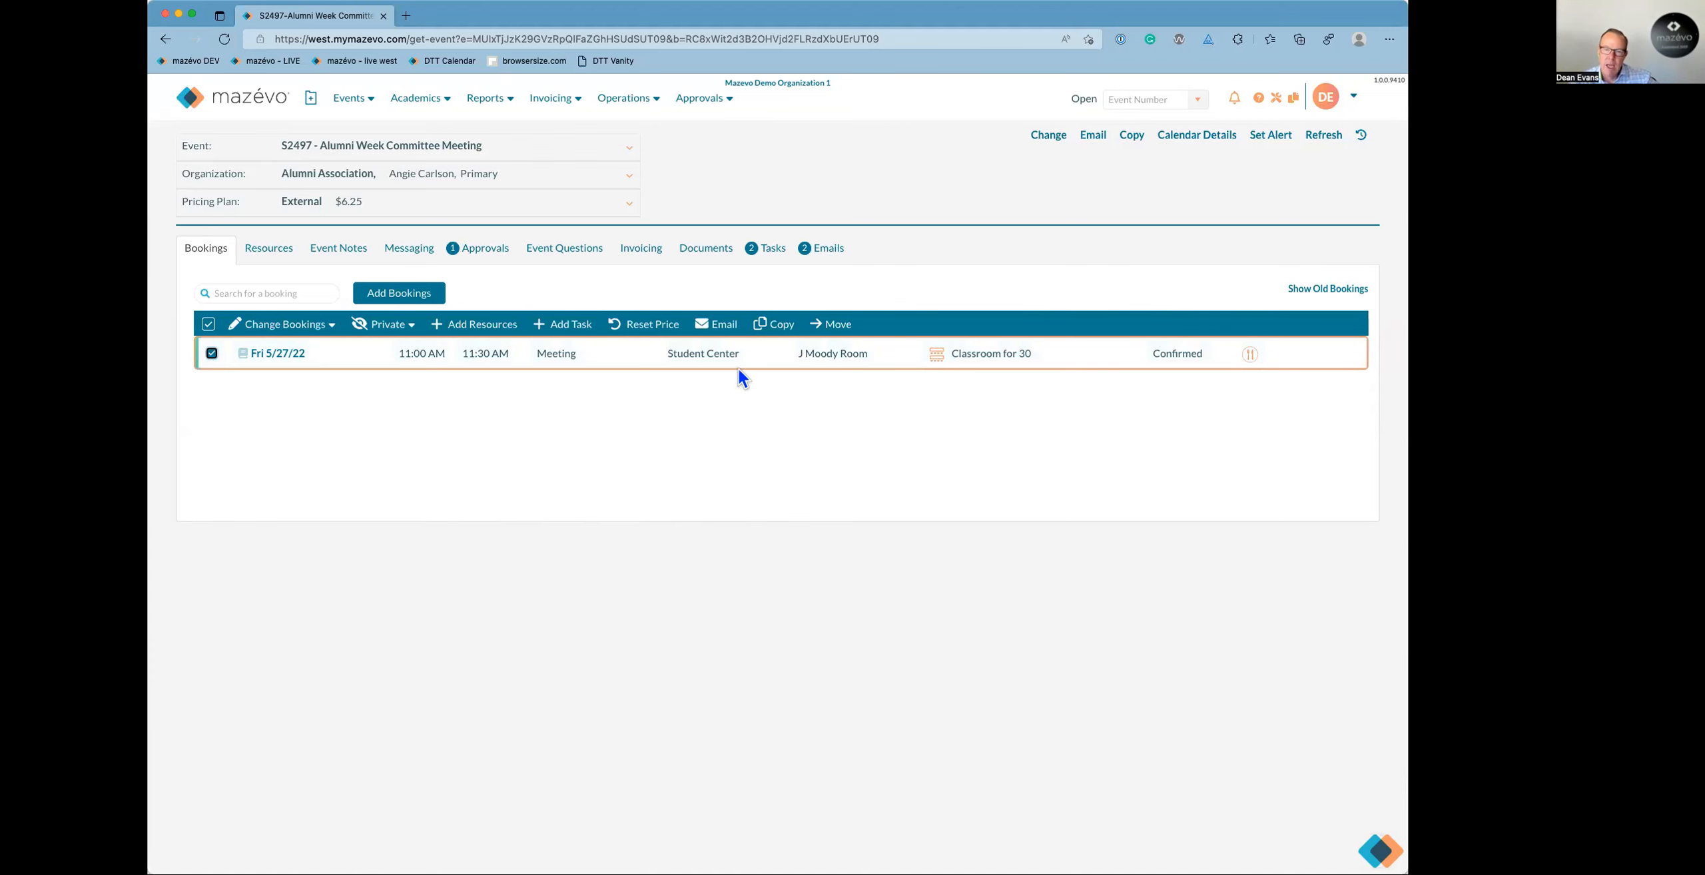
{"action": "left_click", "coordinate": [775, 327]}
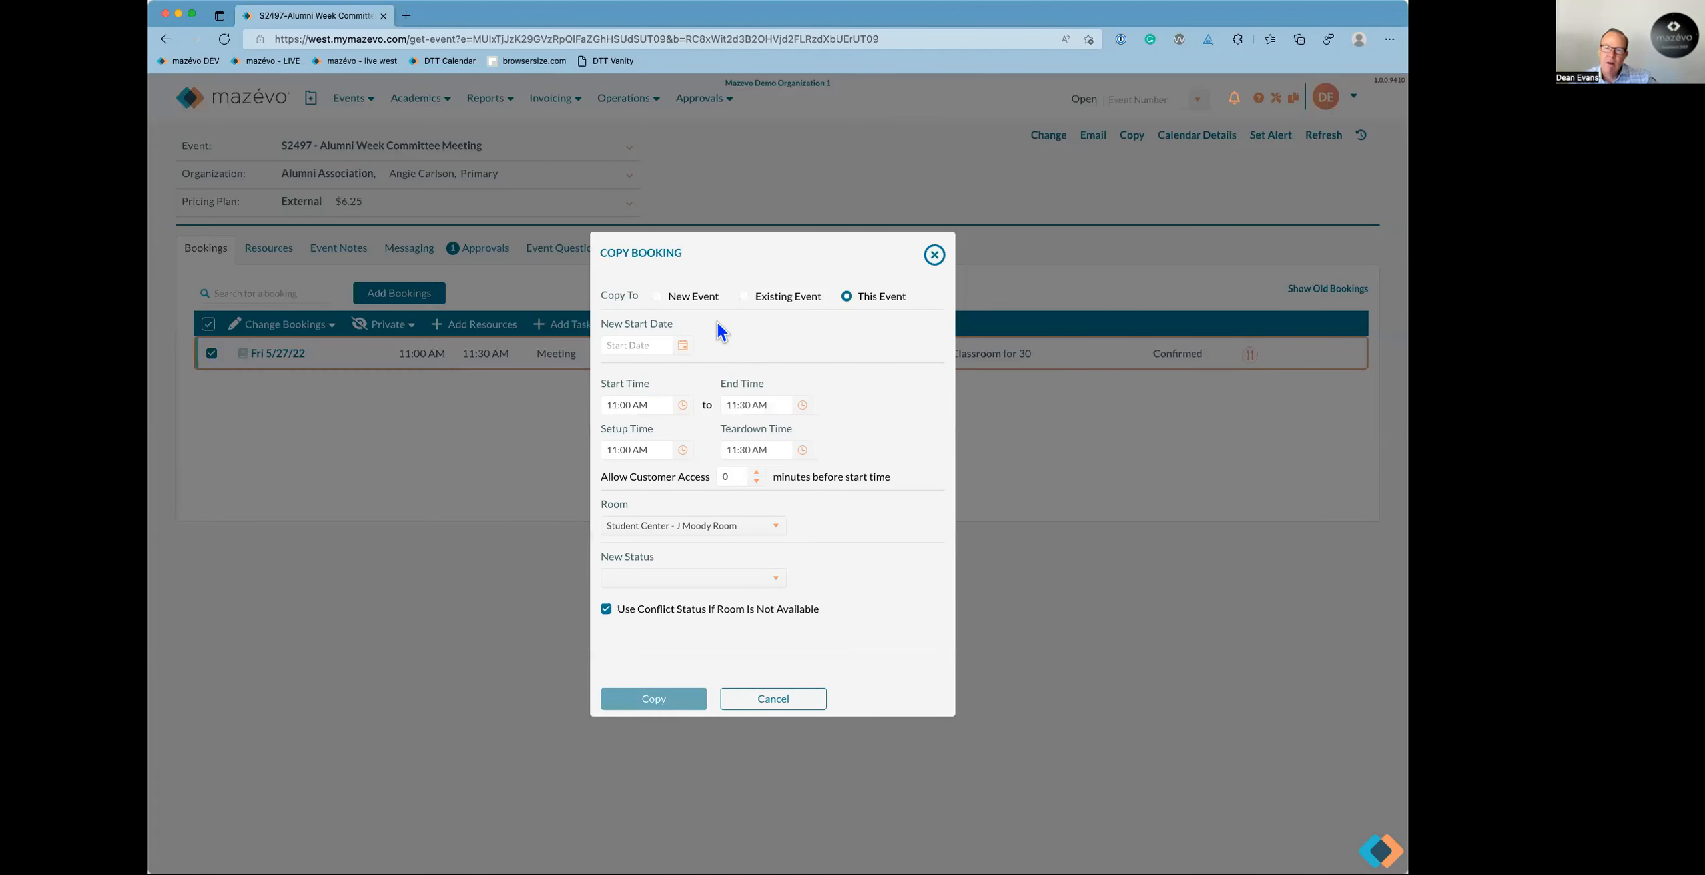
{"action": "left_click", "coordinate": [647, 347]}
{"action": "type", "text": "529"}
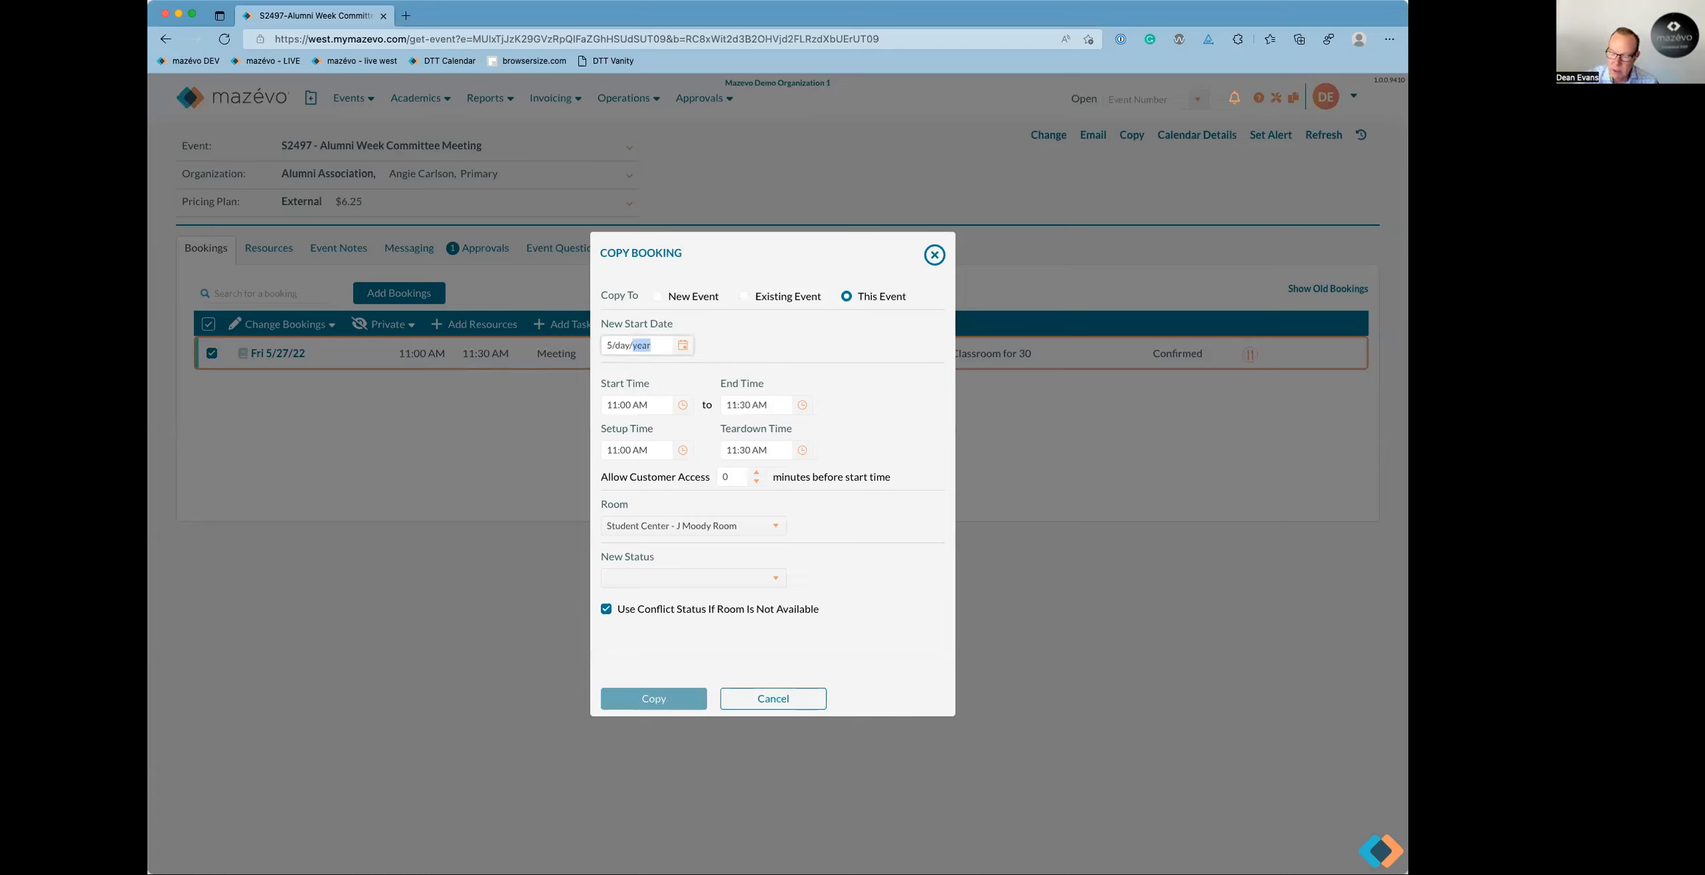
{"action": "key", "text": "Left"}
{"action": "type", "text": "29/2022"}
{"action": "key", "text": "Tab"}
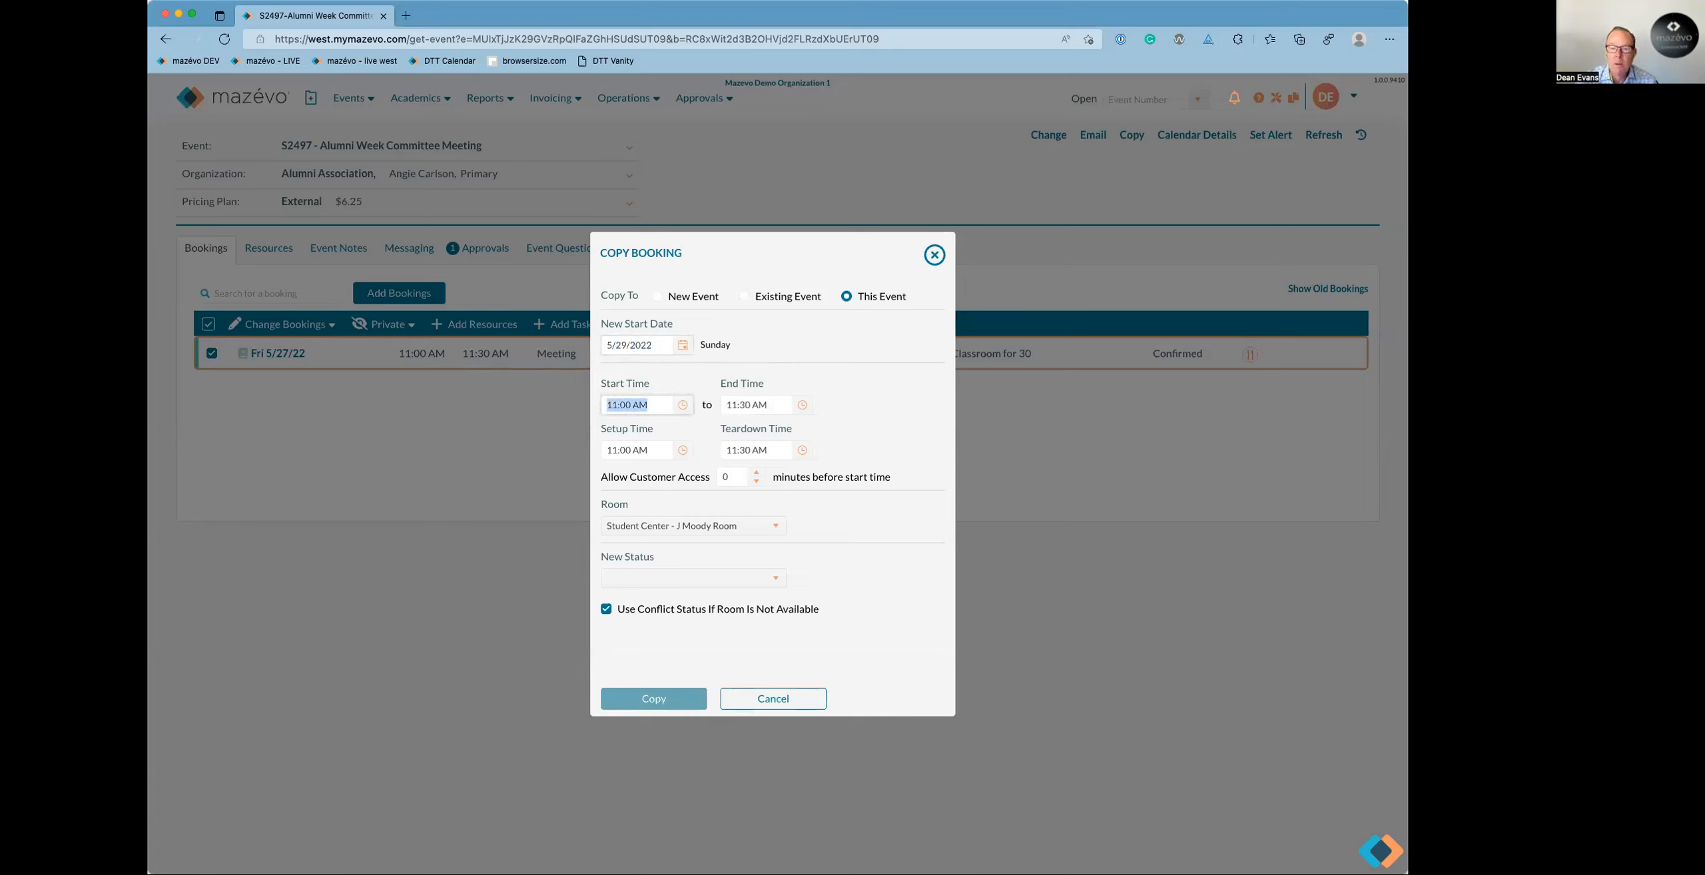
{"action": "left_click", "coordinate": [646, 579]}
{"action": "left_click", "coordinate": [648, 621]}
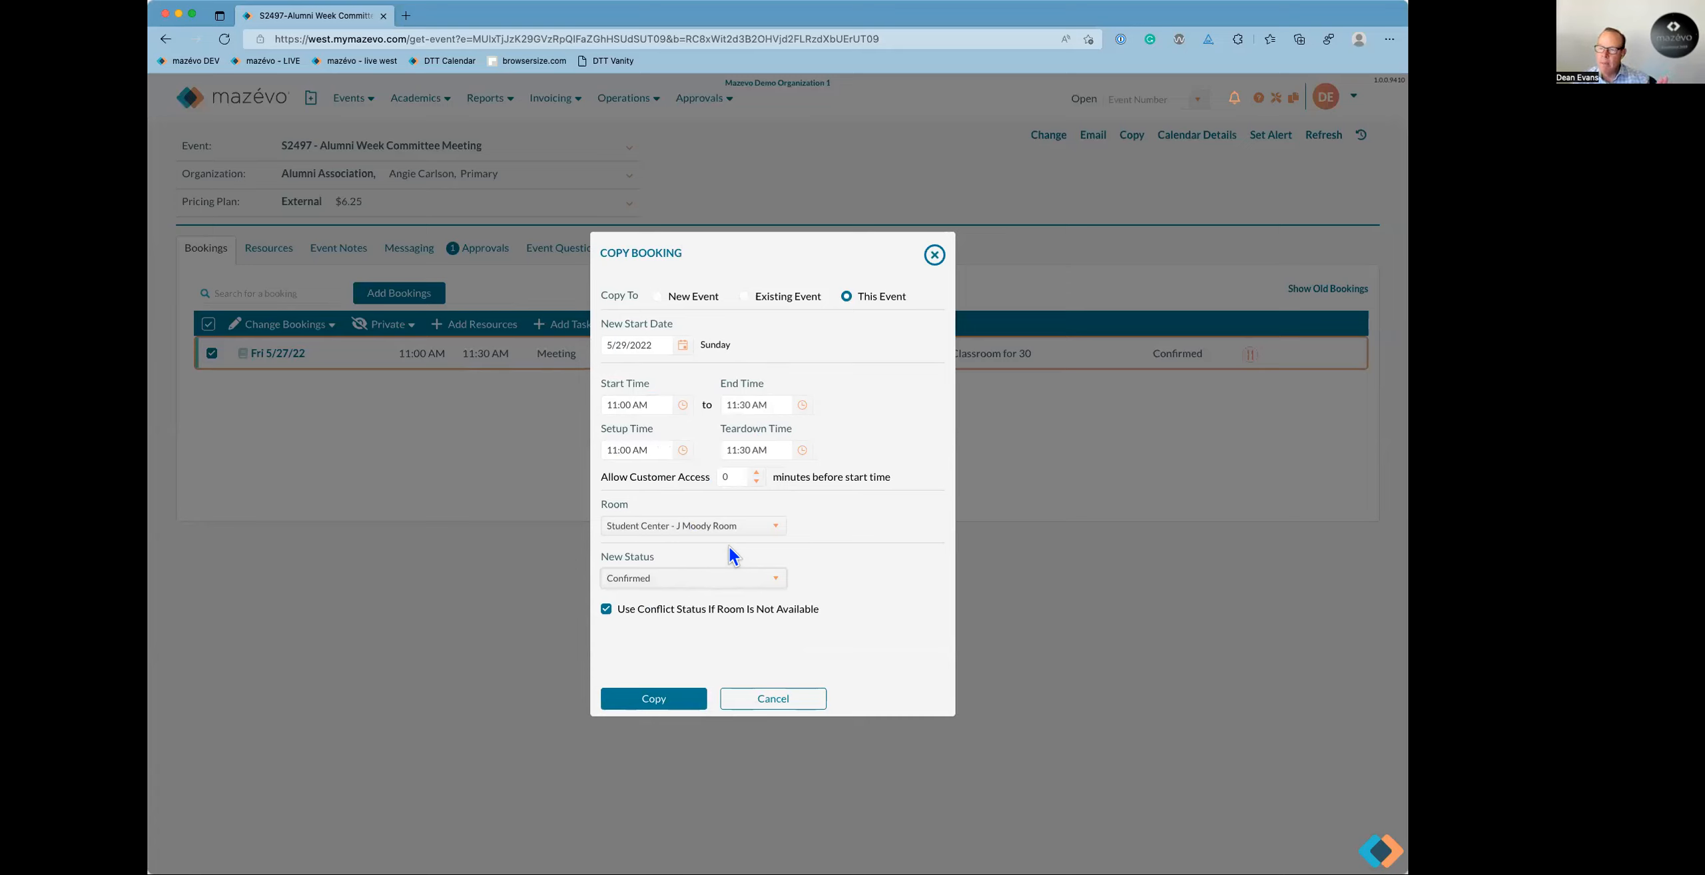
{"action": "left_click", "coordinate": [684, 708]}
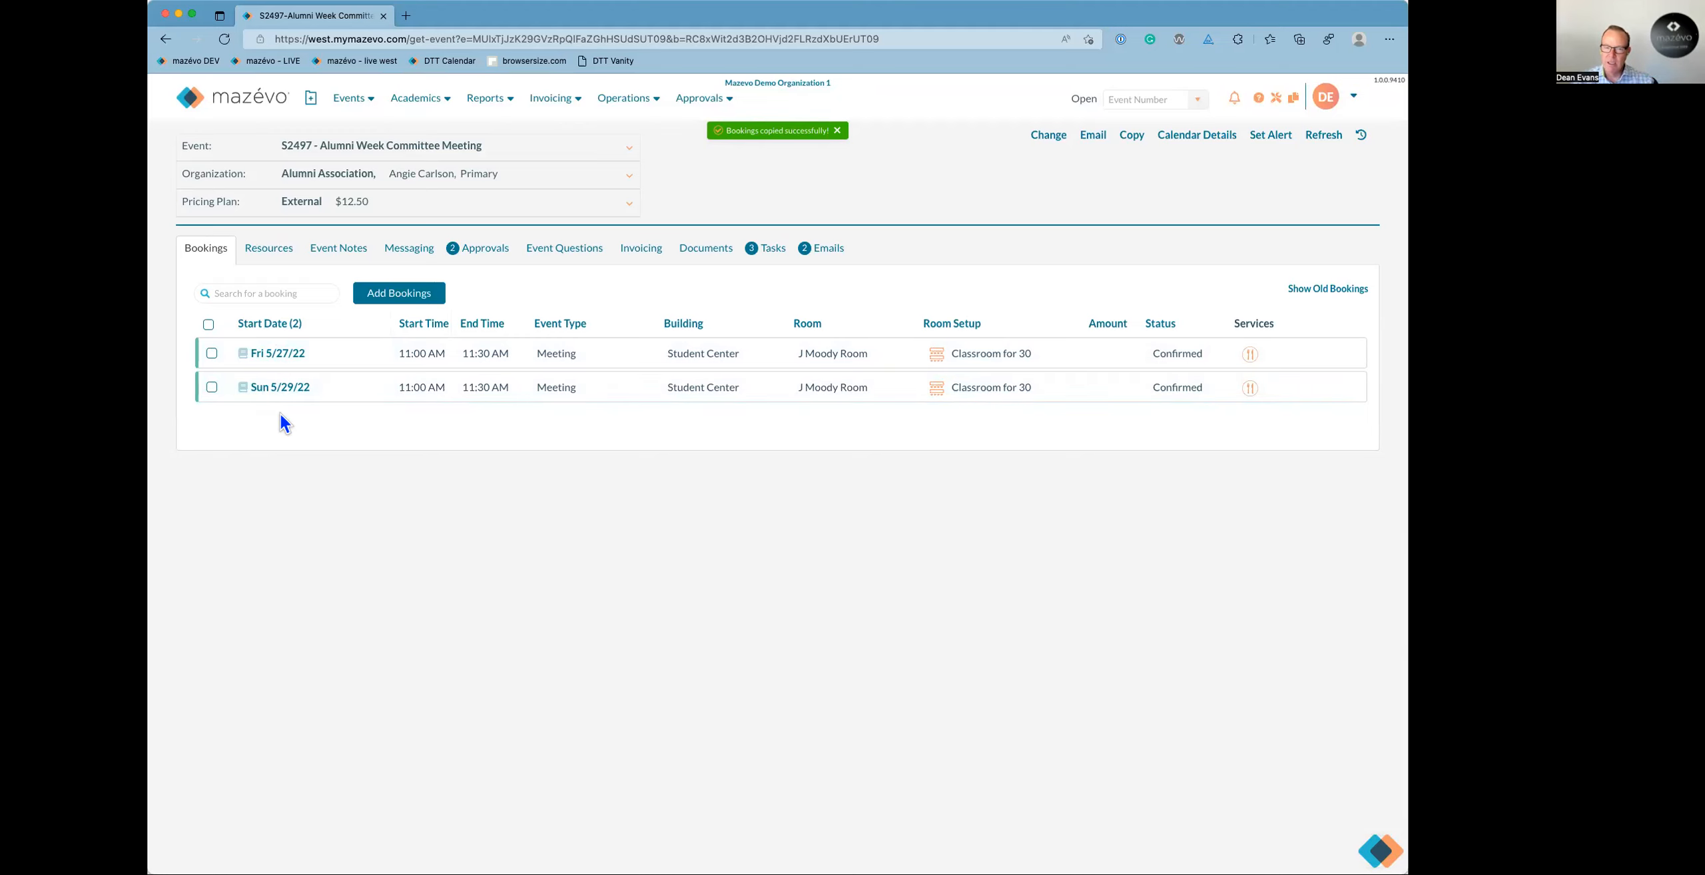
Set up a date change moving both bookings backward by 1 week, discard it and deselect the bookings.
{"action": "left_click", "coordinate": [208, 326]}
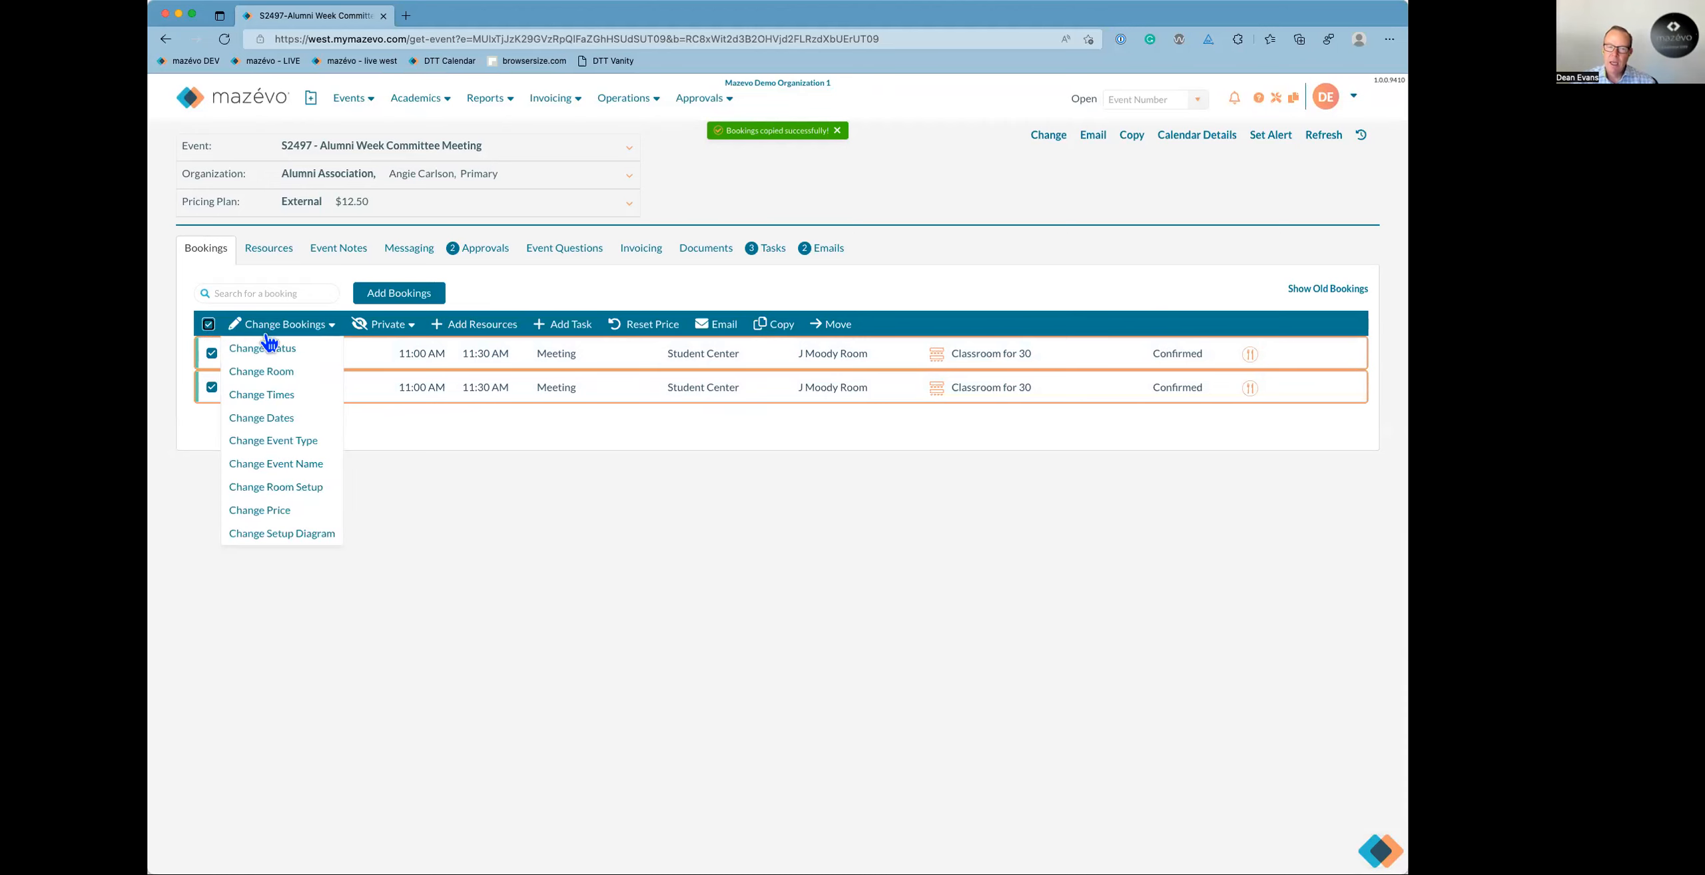
{"action": "left_click", "coordinate": [273, 419]}
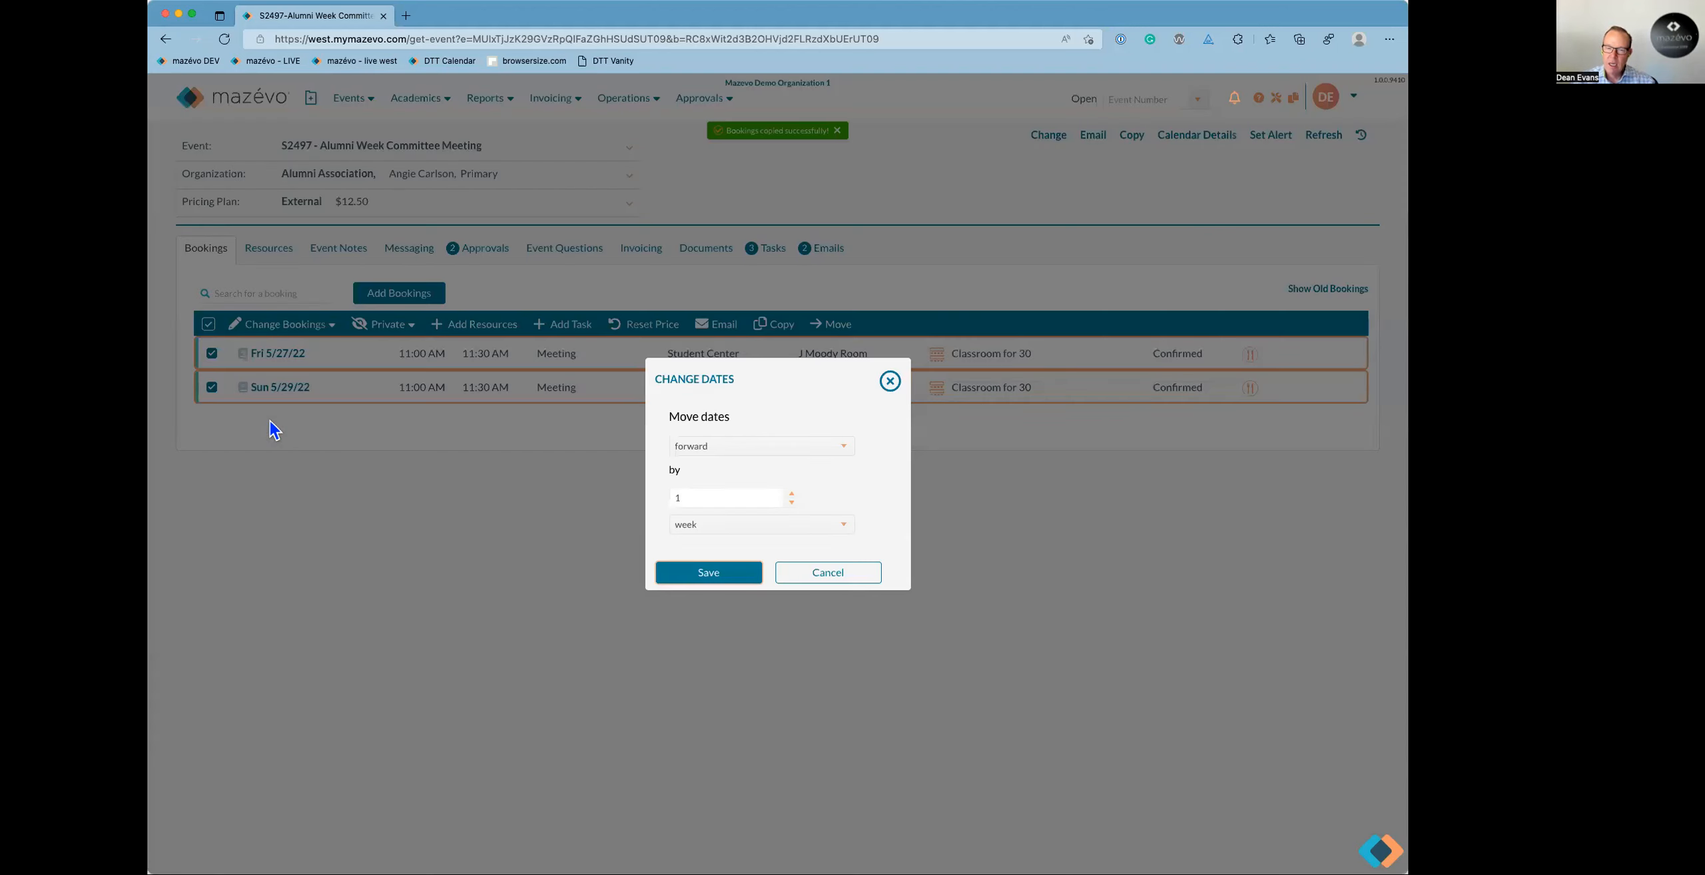
{"action": "left_click", "coordinate": [725, 448]}
{"action": "left_click", "coordinate": [725, 485]}
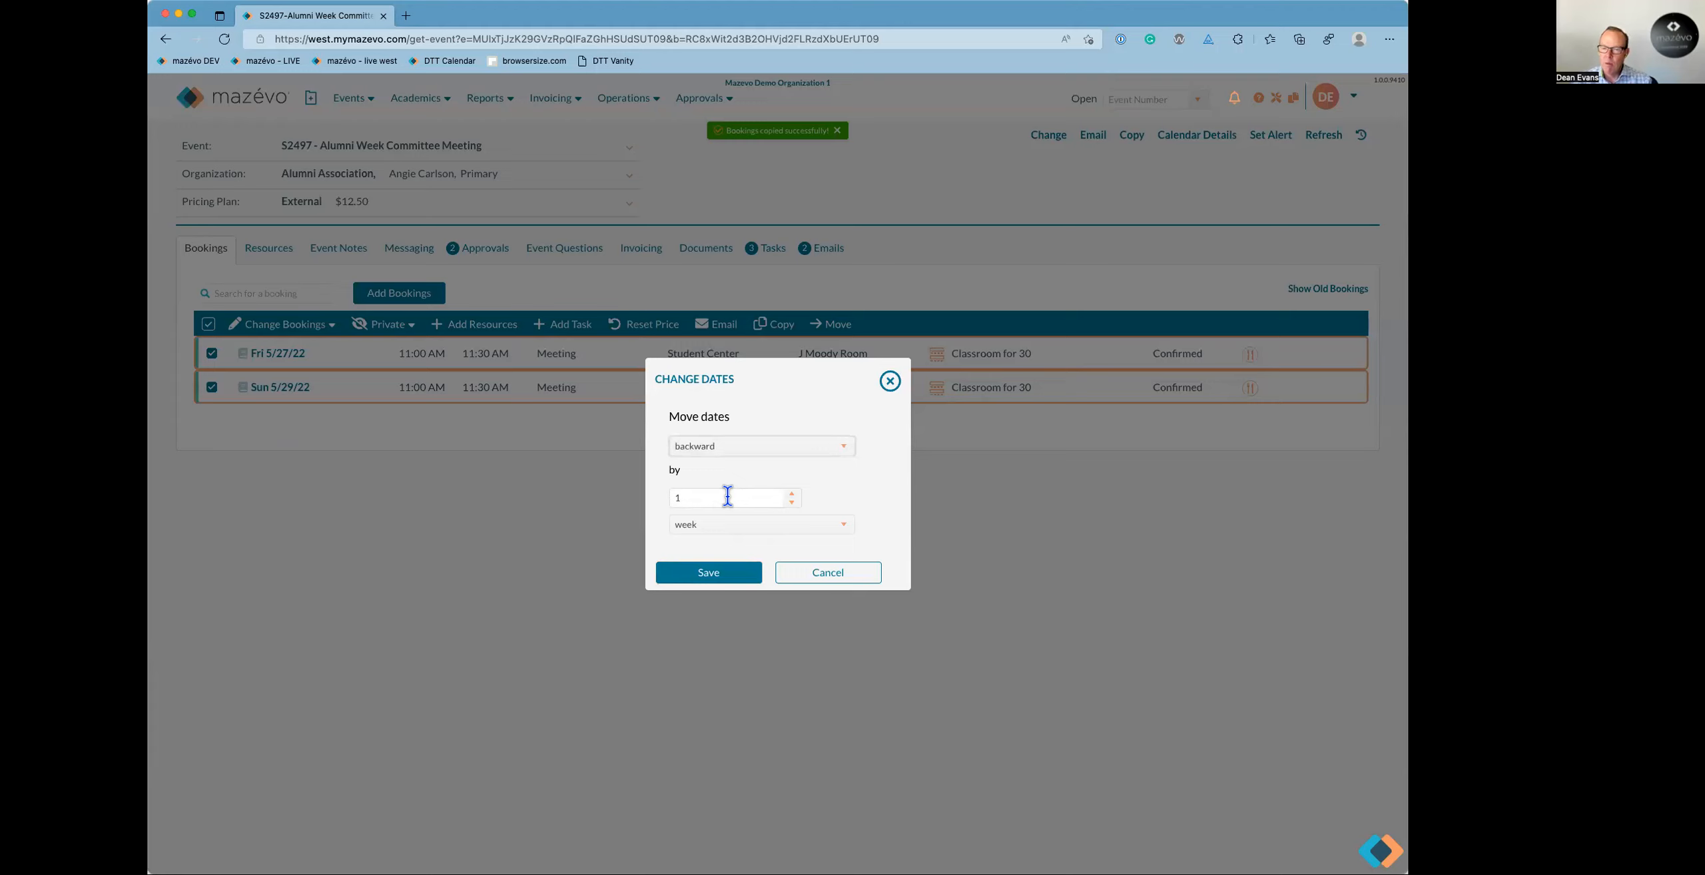
{"action": "left_click", "coordinate": [738, 526]}
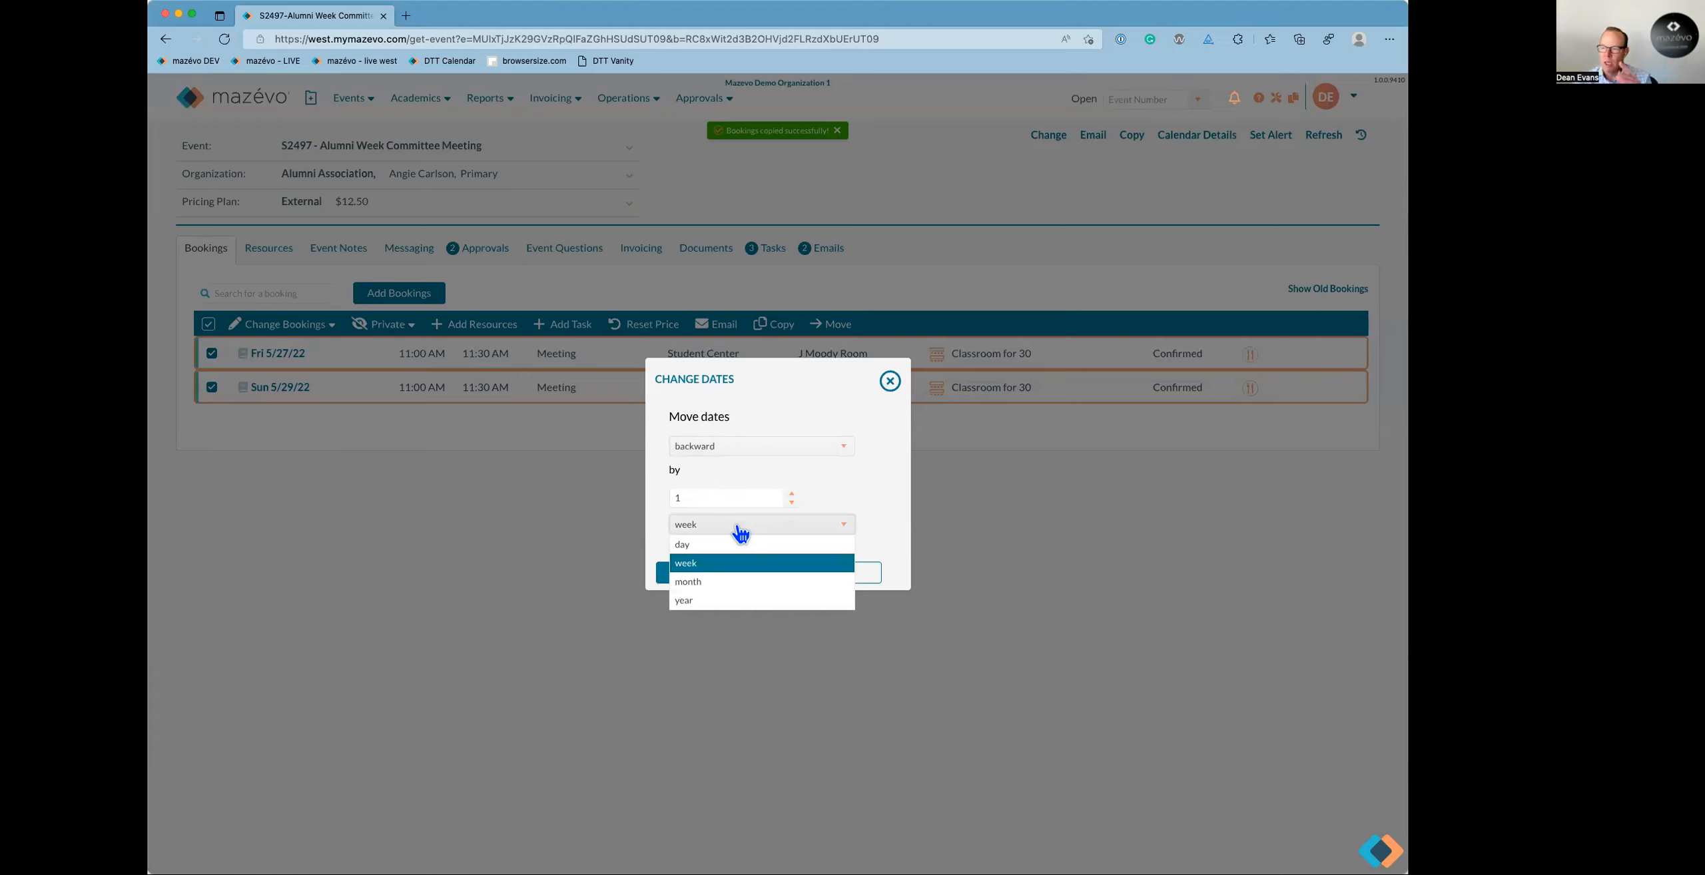
{"action": "left_click", "coordinate": [824, 390]}
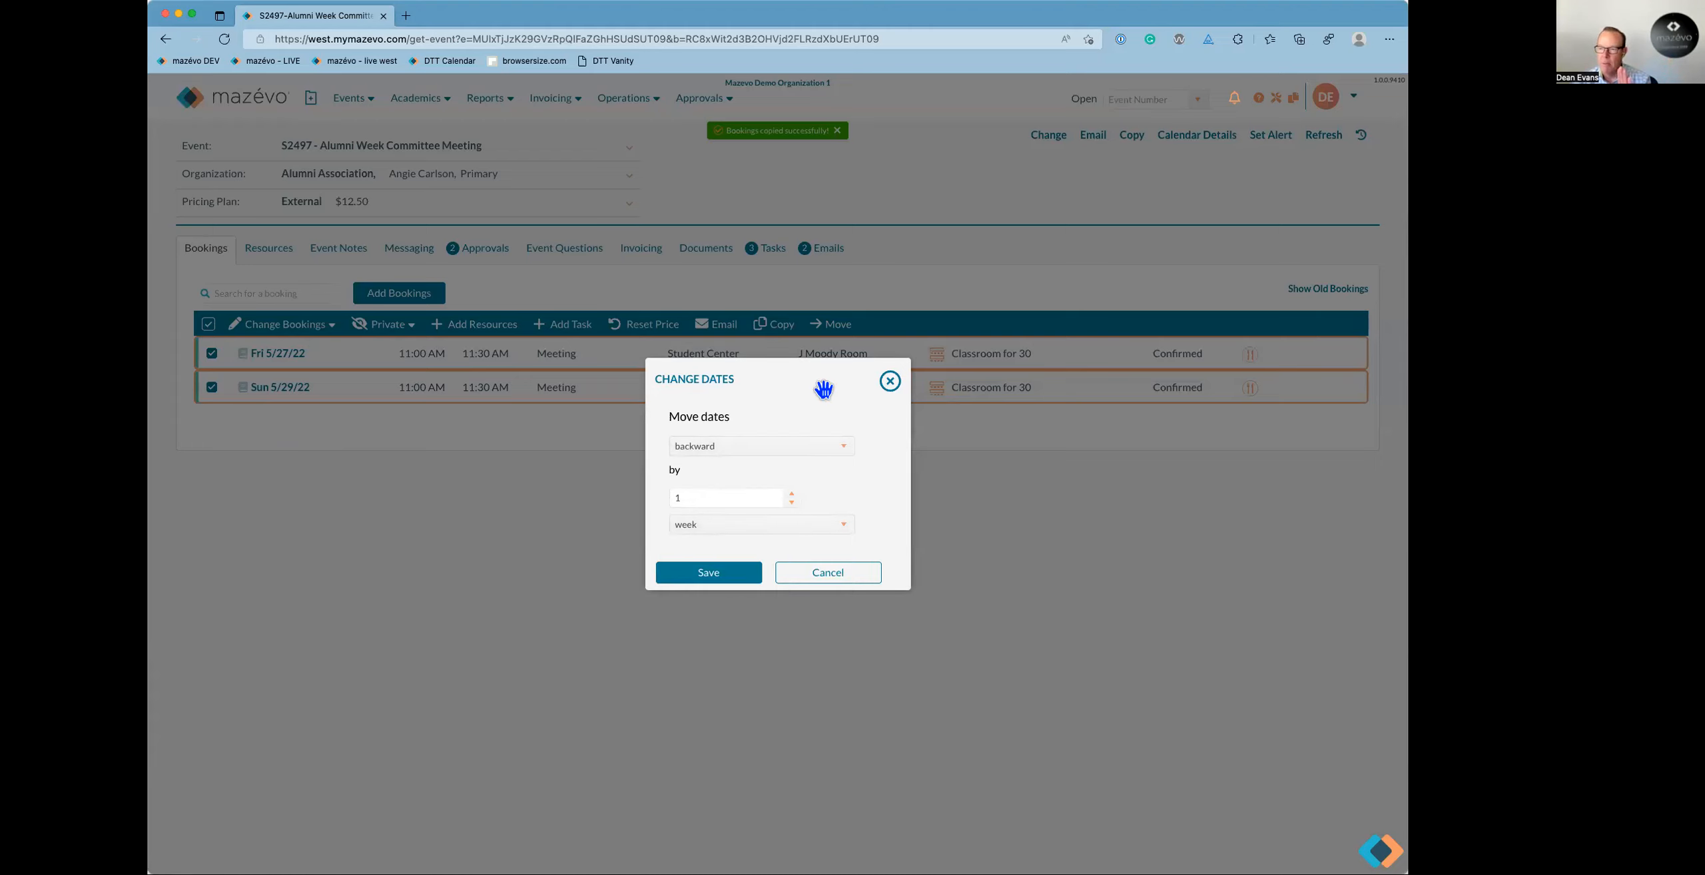
{"action": "left_click", "coordinate": [828, 574]}
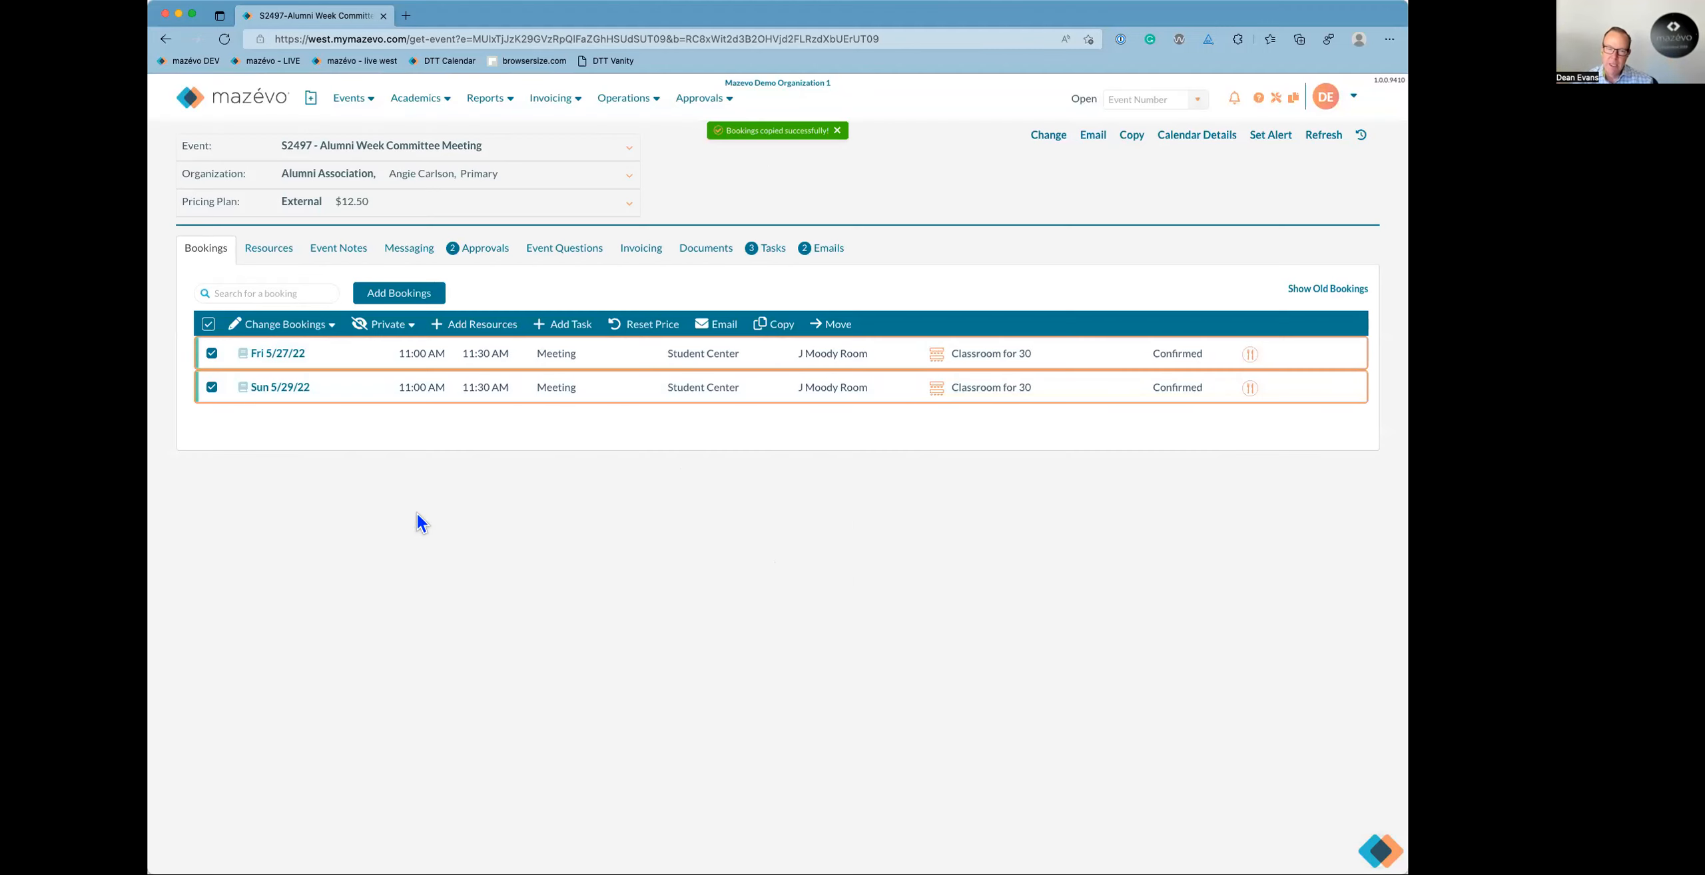
{"action": "left_click", "coordinate": [210, 326]}
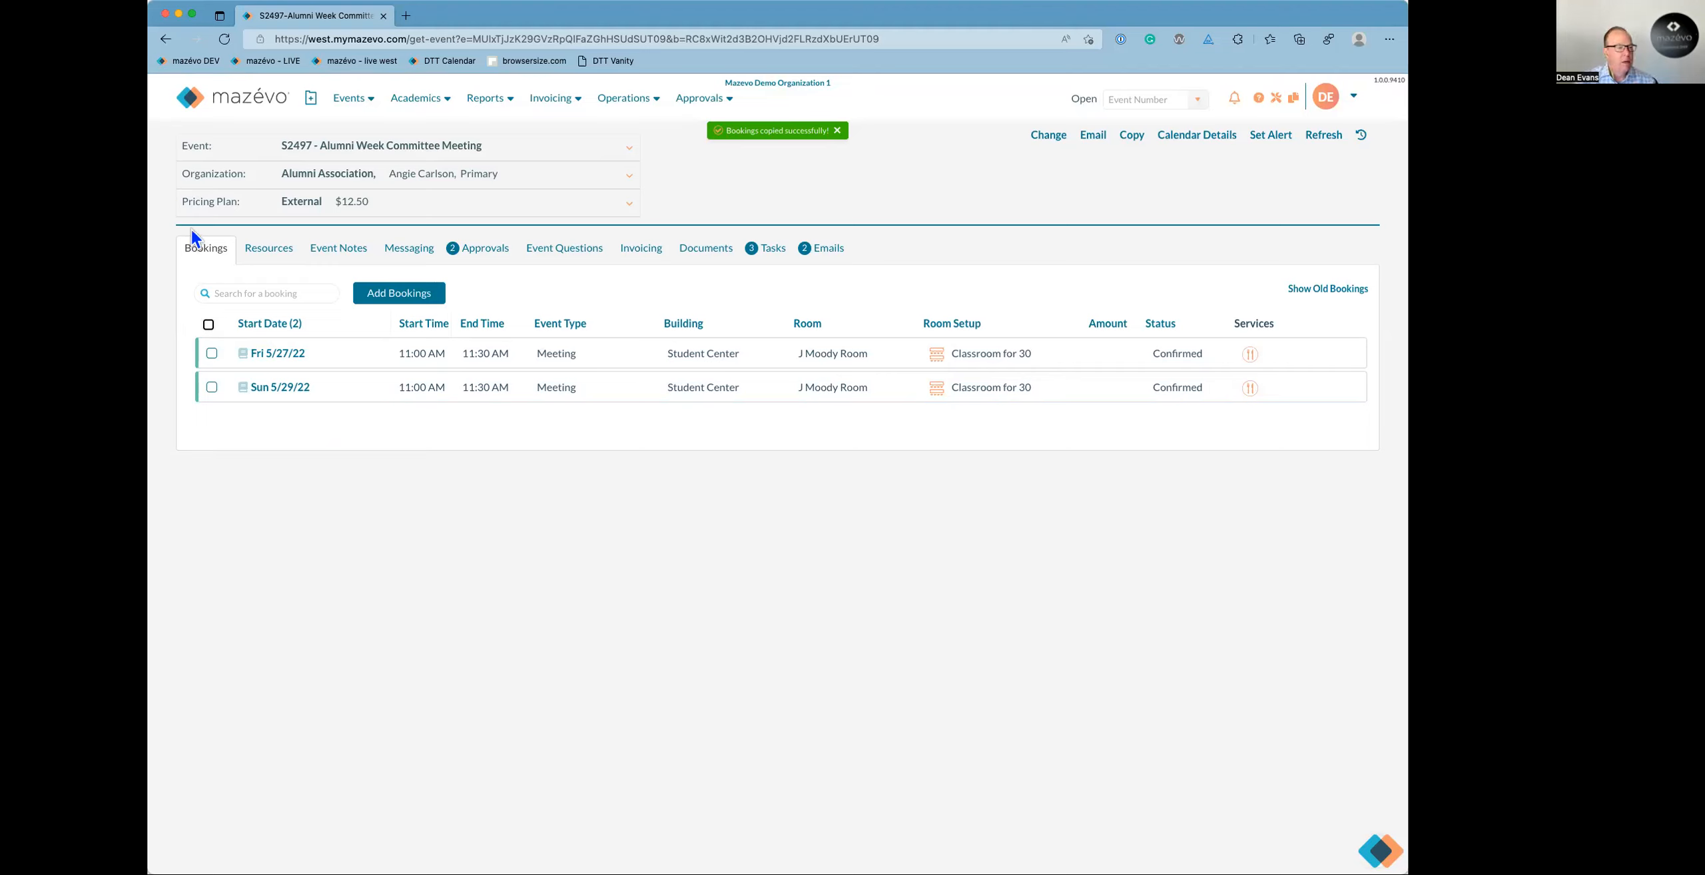
Open Find Invoices from the home dashboard and set the organization filter to Acme Industries.
{"action": "left_click", "coordinate": [258, 108]}
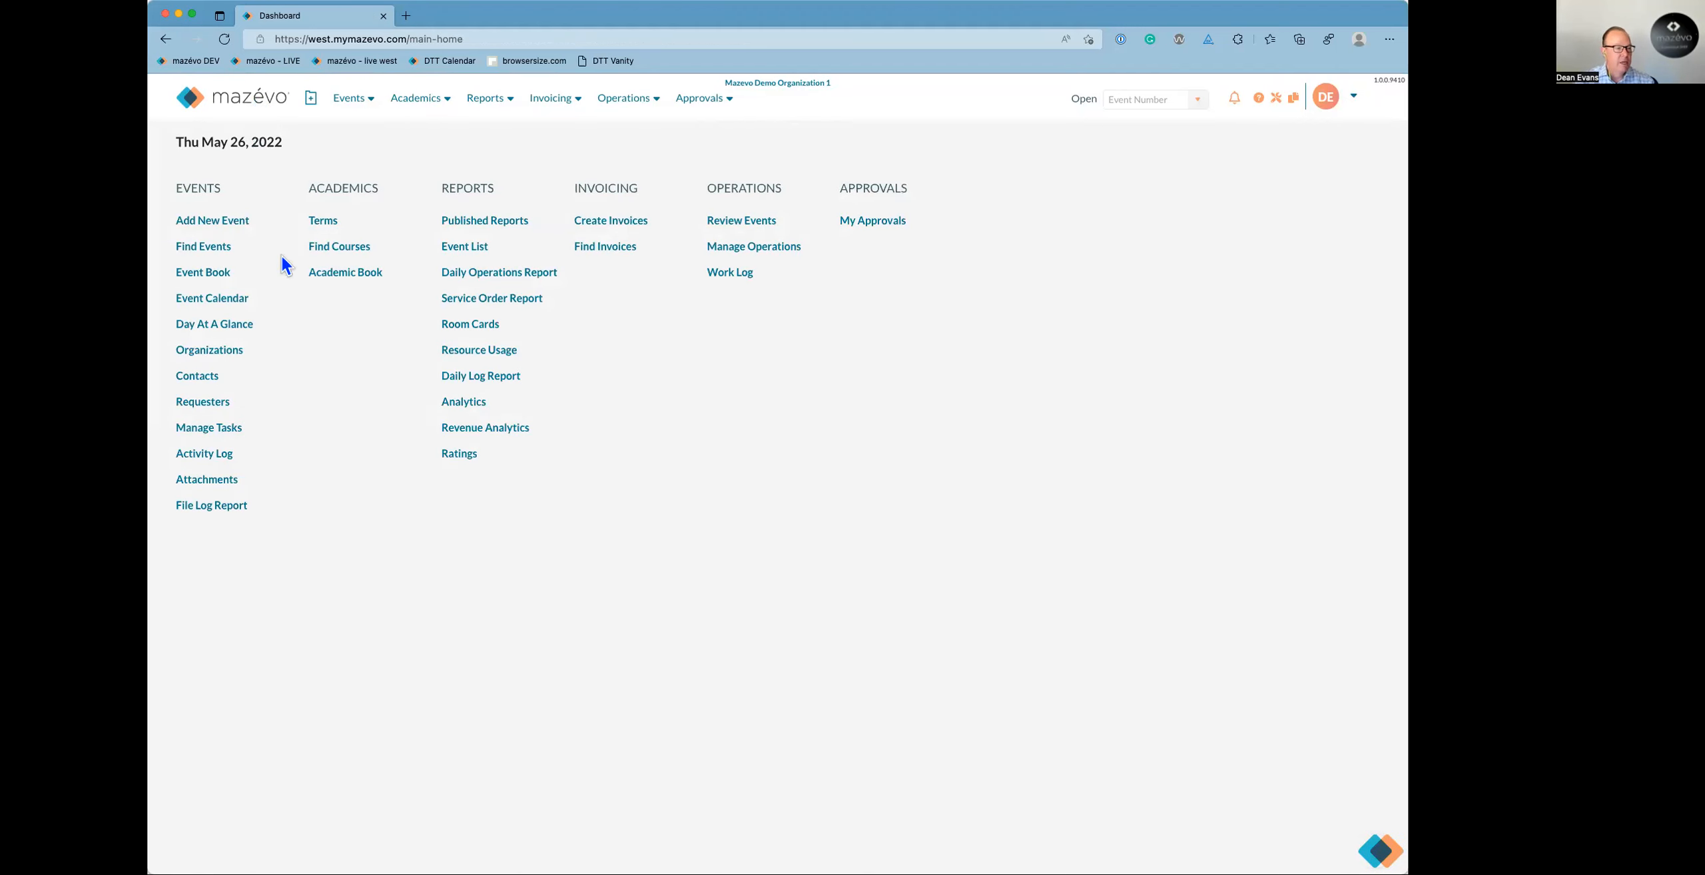
{"action": "left_click", "coordinate": [602, 255]}
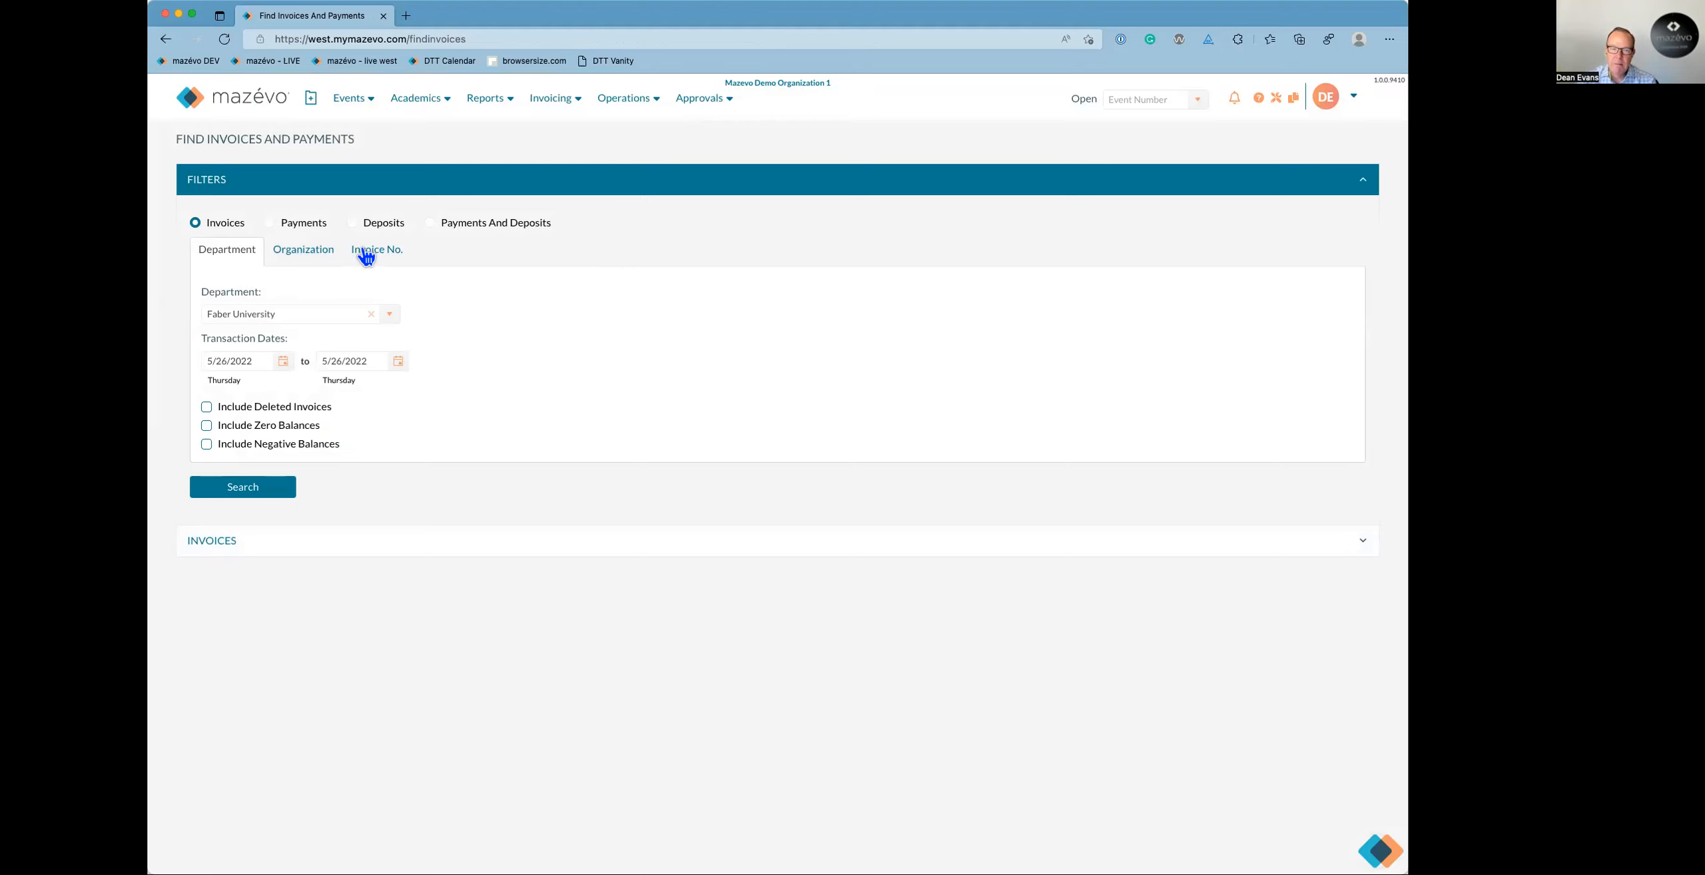
{"action": "left_click", "coordinate": [323, 256]}
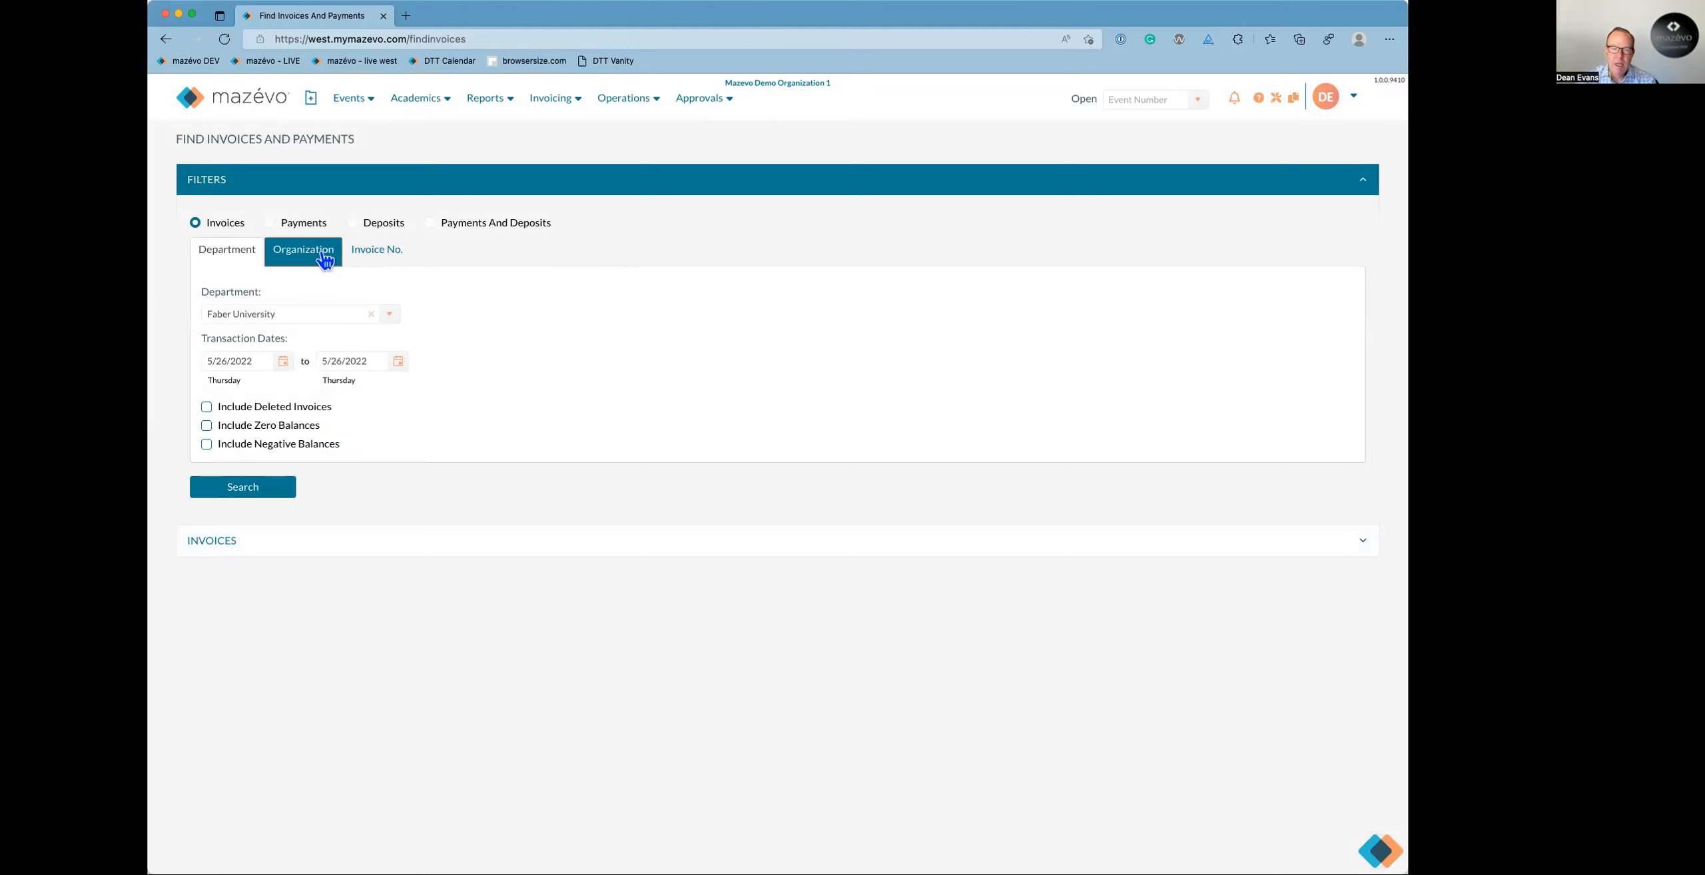
{"action": "left_click", "coordinate": [423, 317]}
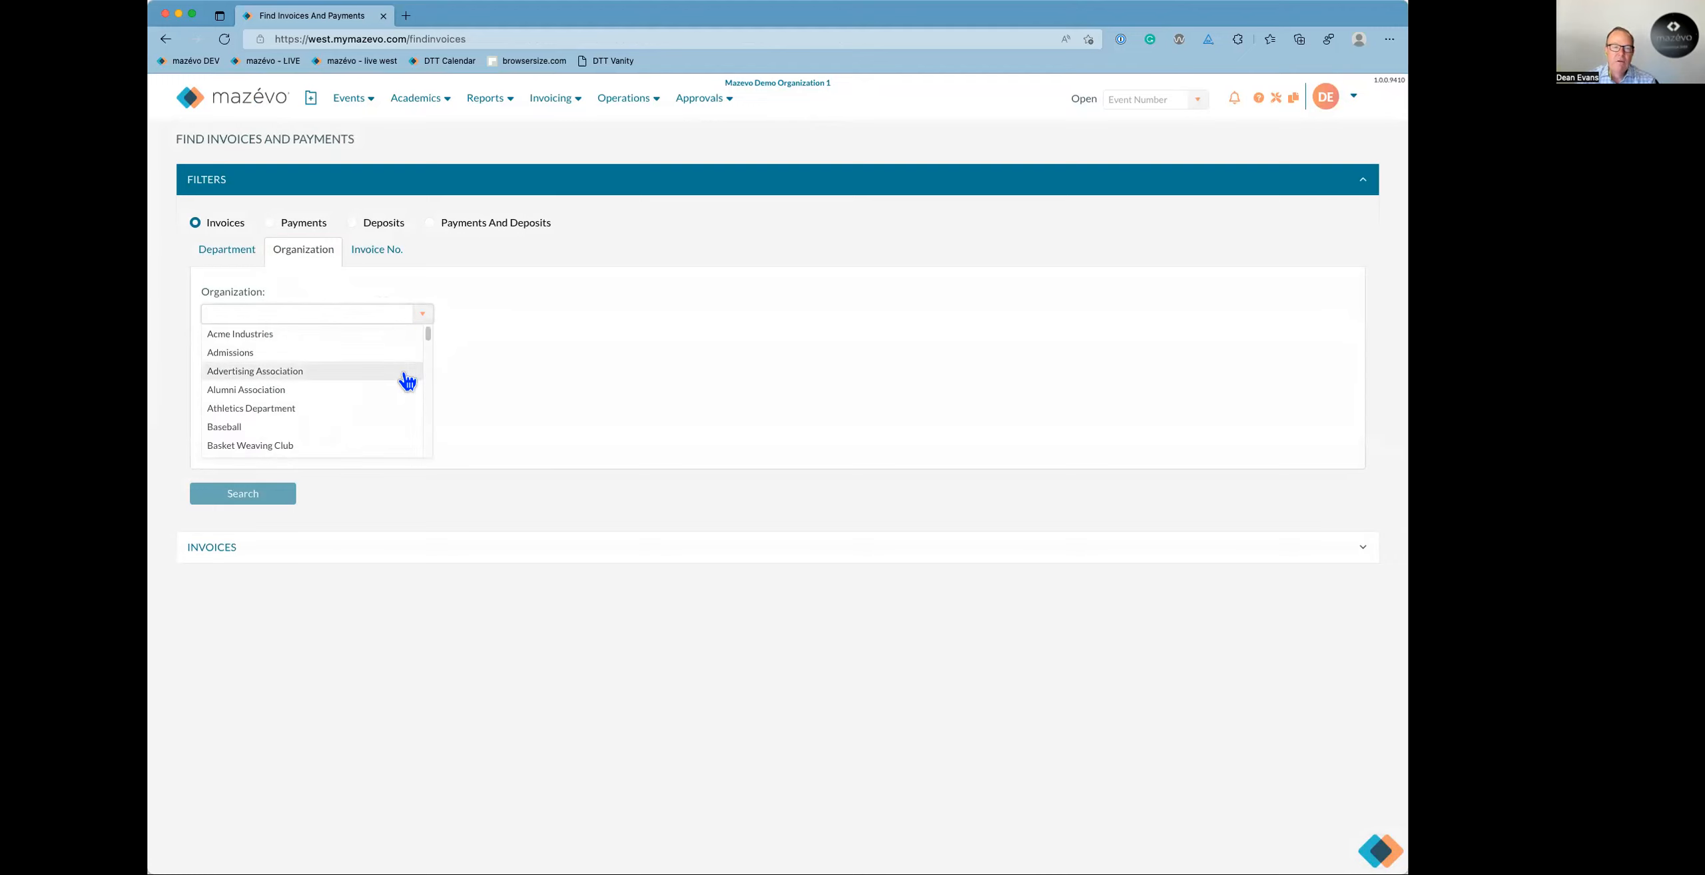
{"action": "left_click", "coordinate": [397, 336]}
Set the starting transaction date to 2/1/2022, include zero and negative balances, and search for the organization's invoices.
{"action": "left_click", "coordinate": [208, 366]}
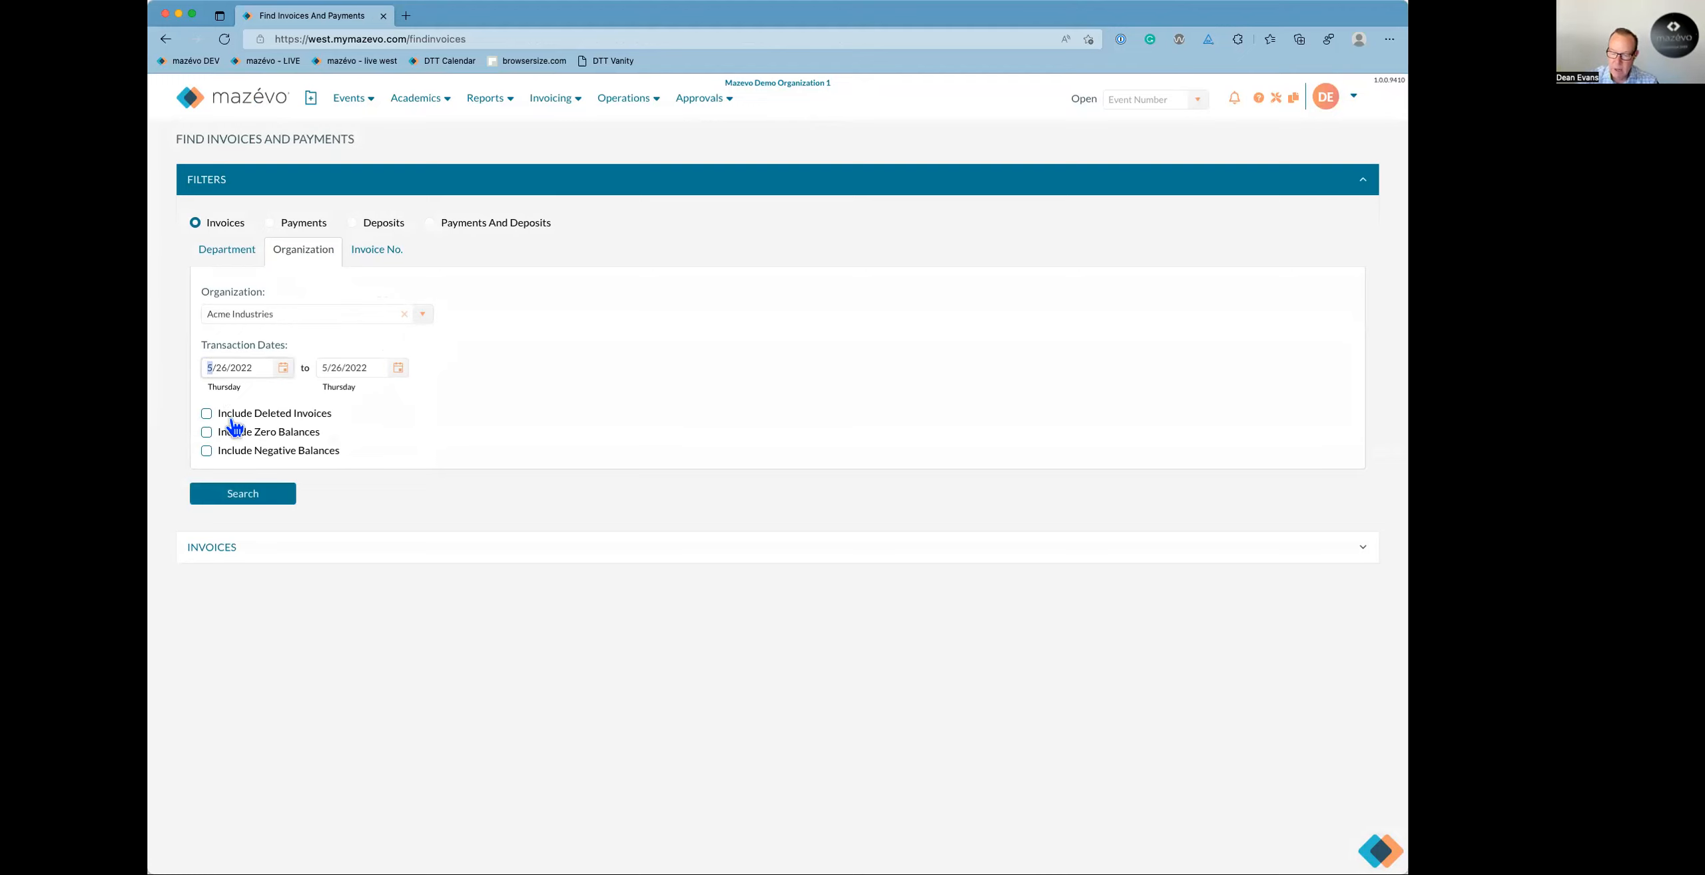
{"action": "type", "text": "2/1/"}
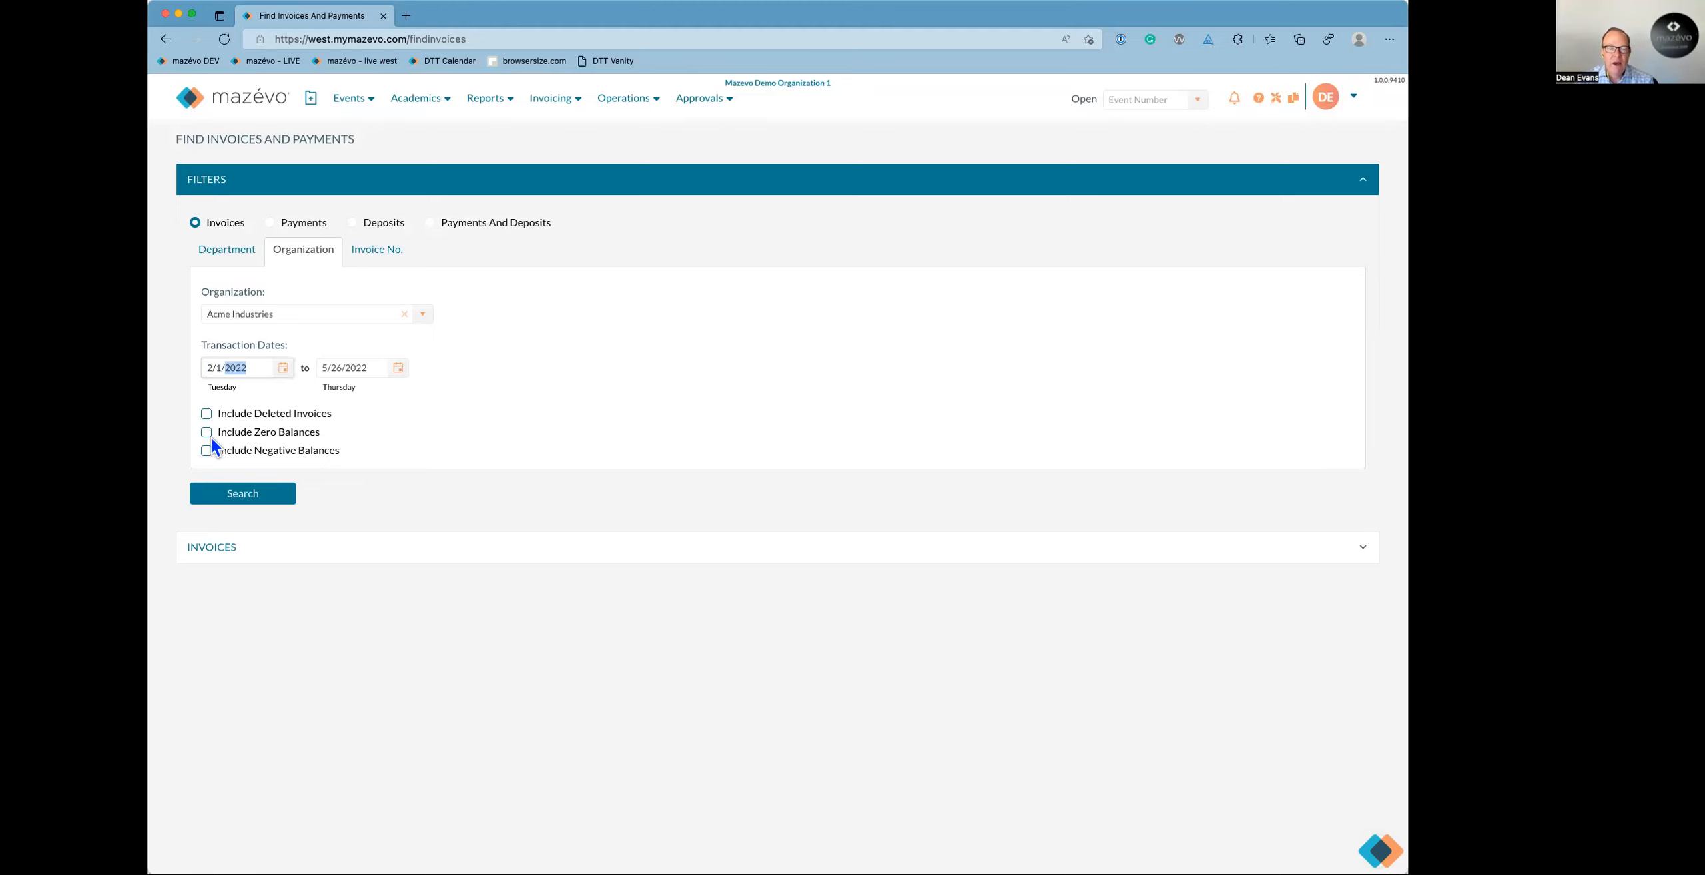
{"action": "left_click", "coordinate": [207, 417]}
{"action": "left_click", "coordinate": [207, 417]}
{"action": "left_click", "coordinate": [207, 434]}
{"action": "left_click", "coordinate": [252, 499]}
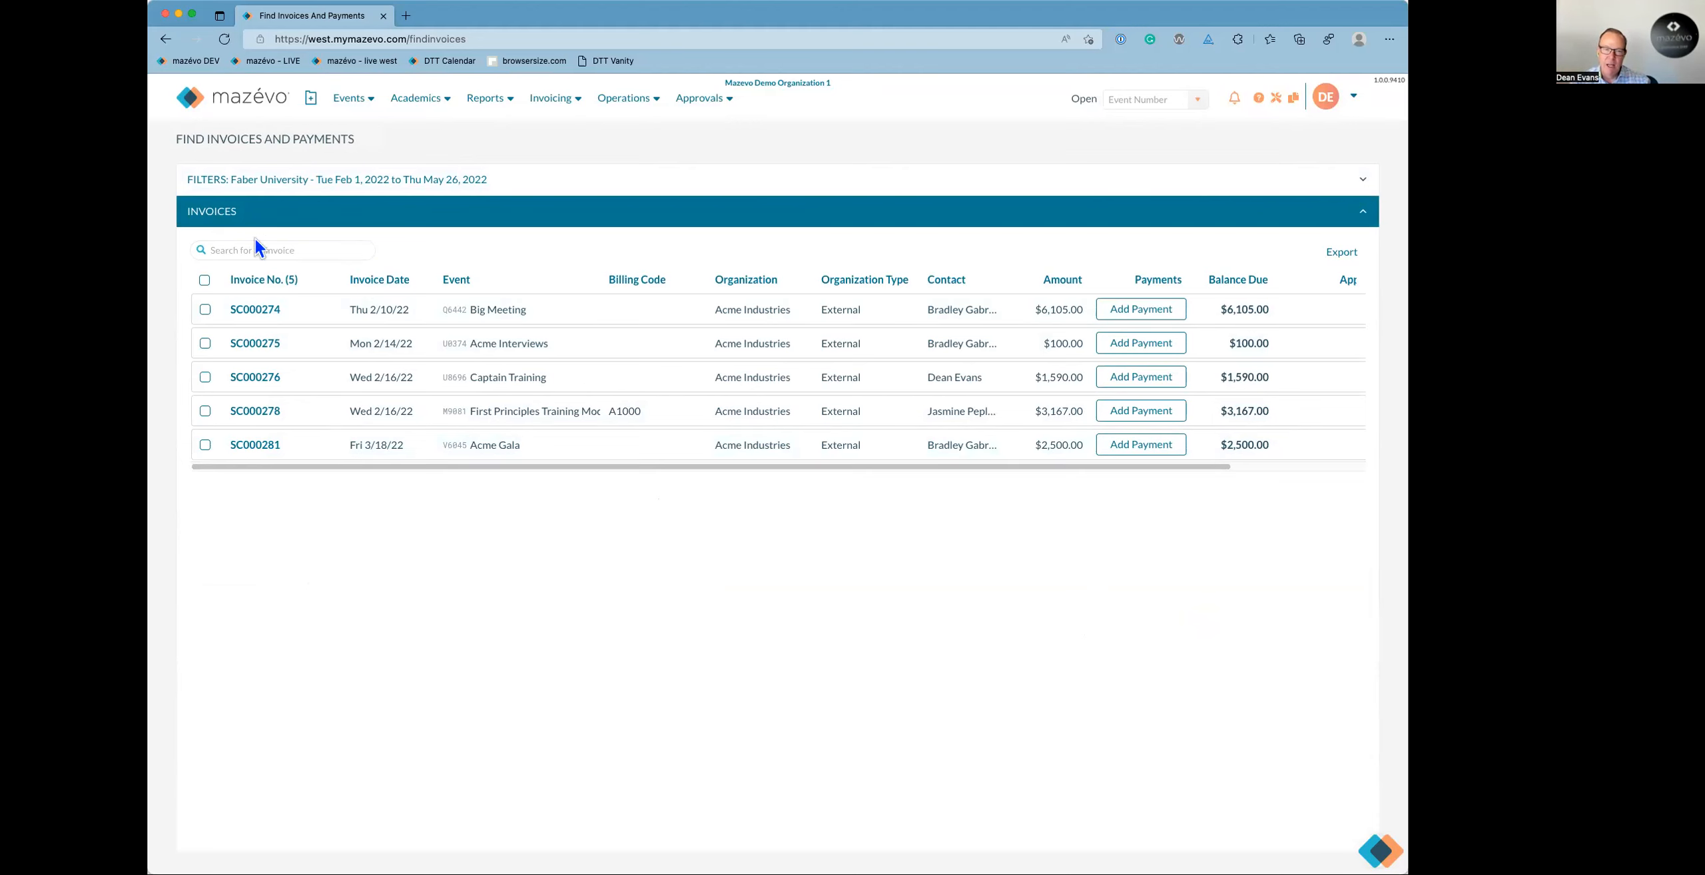
Turn off the zero and negative balance options and search for invoice number sc000281.
{"action": "left_click", "coordinate": [214, 190]}
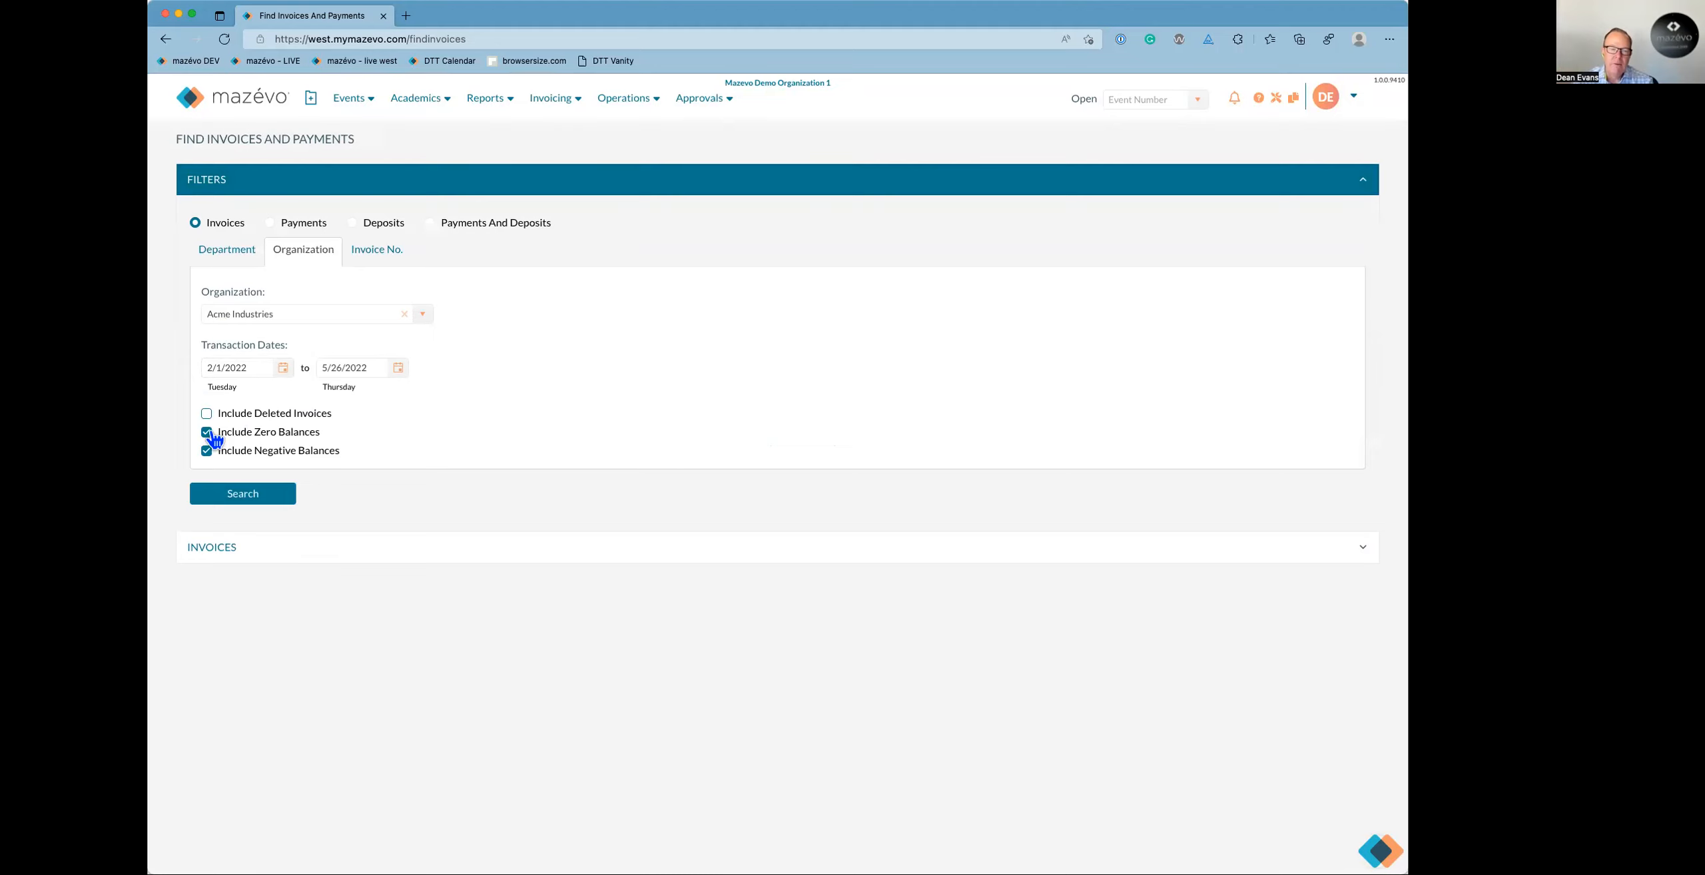
{"action": "left_click", "coordinate": [208, 452]}
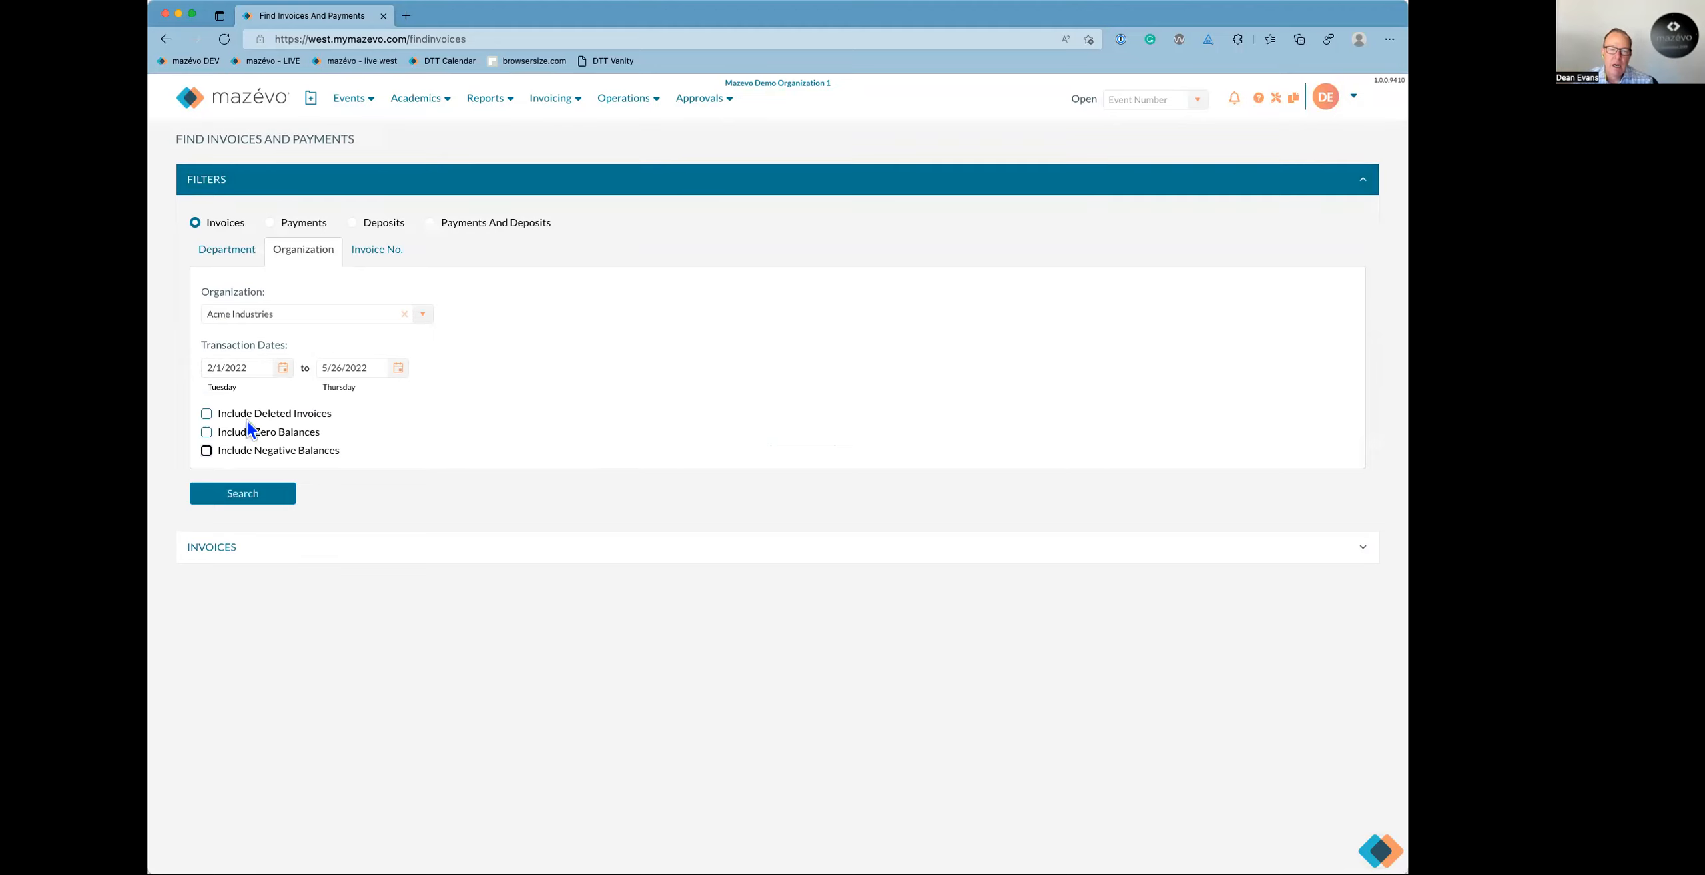
{"action": "left_click", "coordinate": [374, 257]}
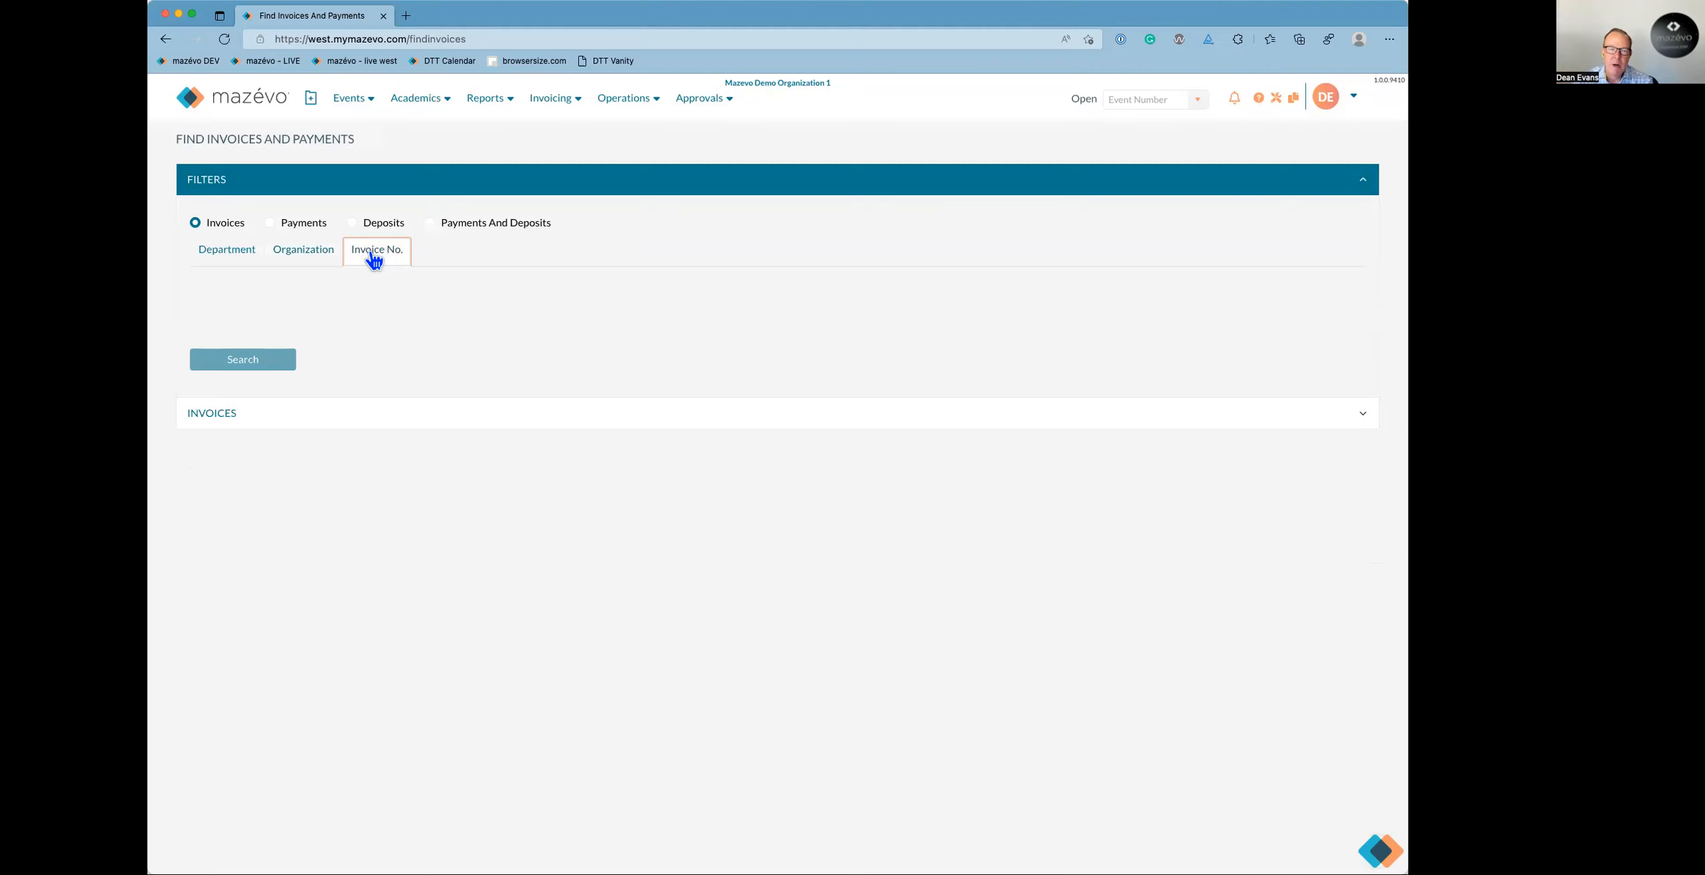
{"action": "left_click", "coordinate": [291, 312]}
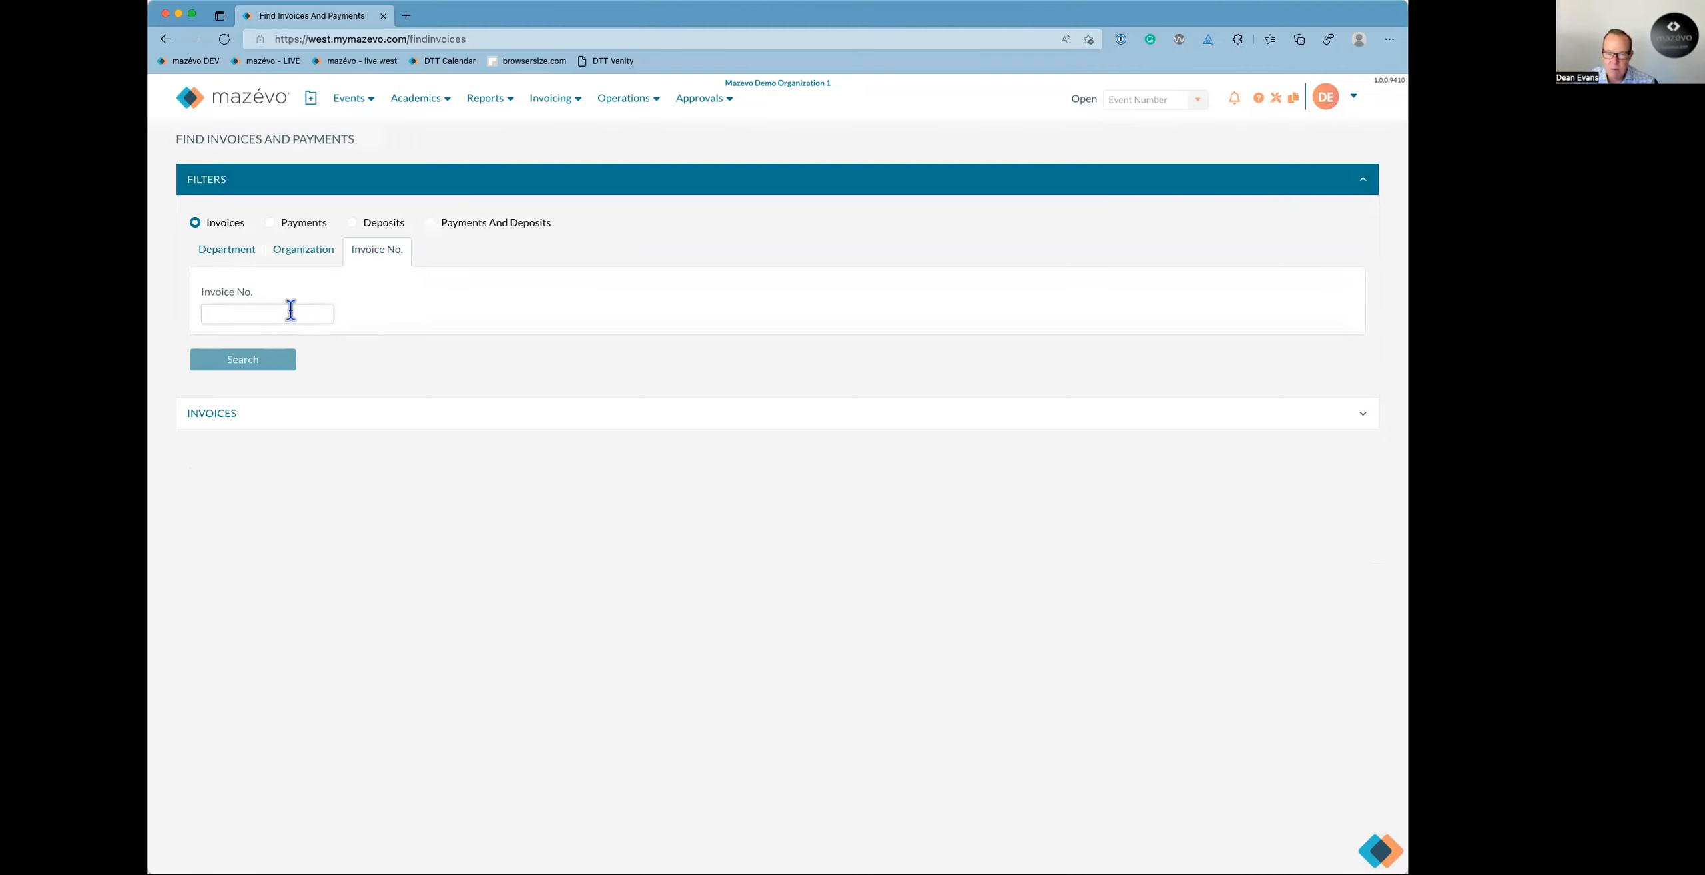
{"action": "type", "text": "sc000"}
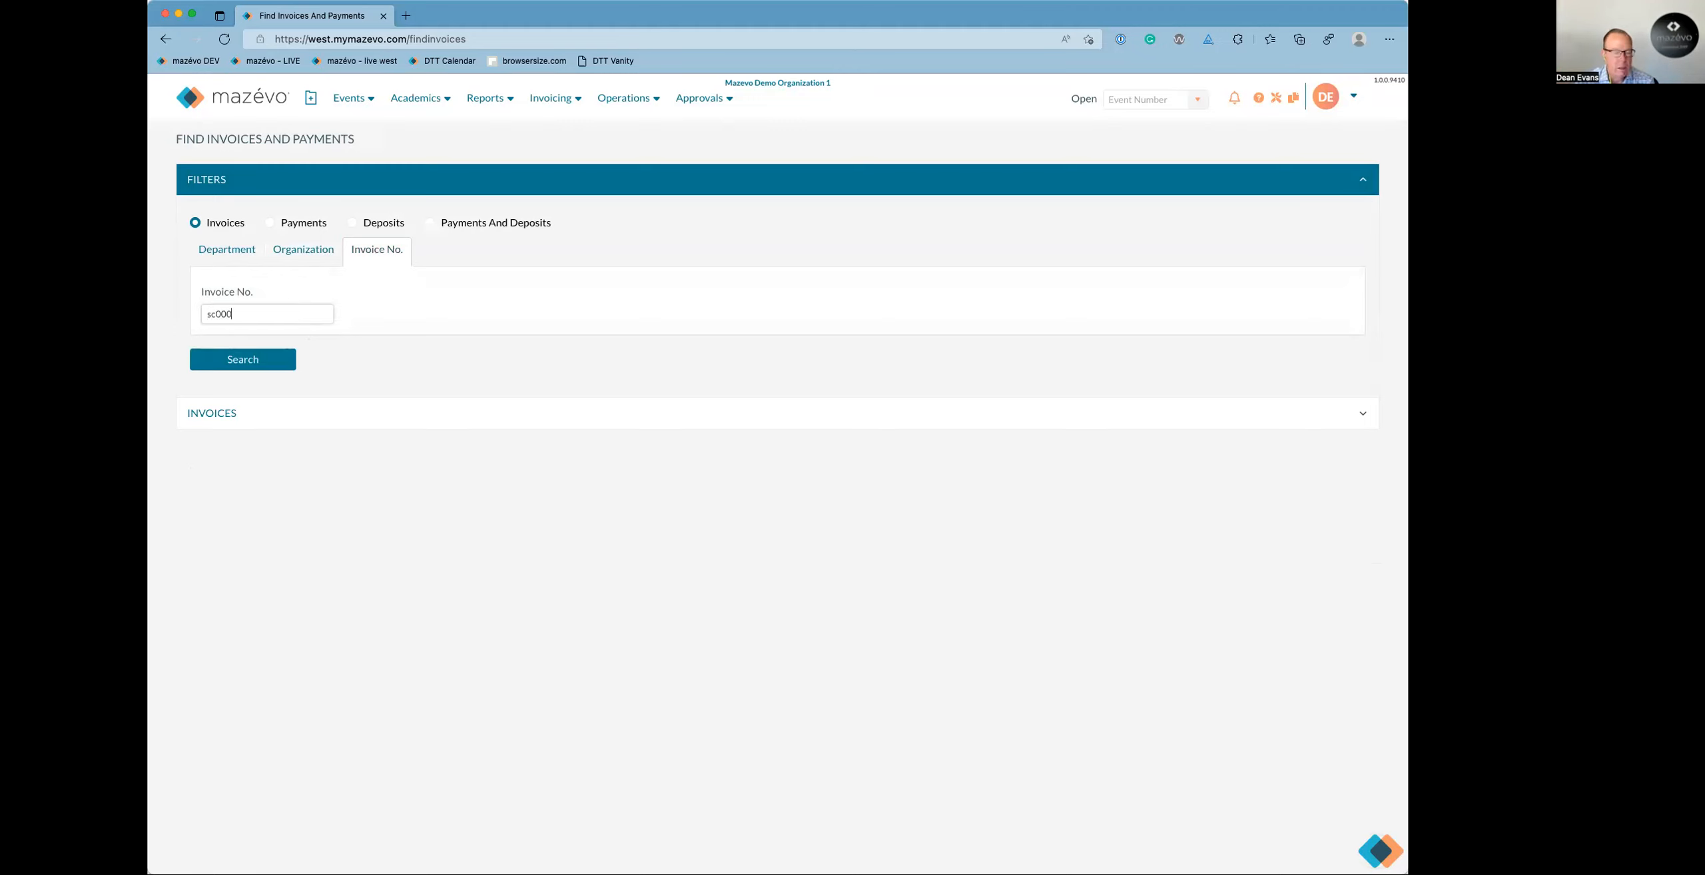
{"action": "type", "text": "281"}
{"action": "key", "text": "Tab"}
{"action": "key", "text": "Return"}
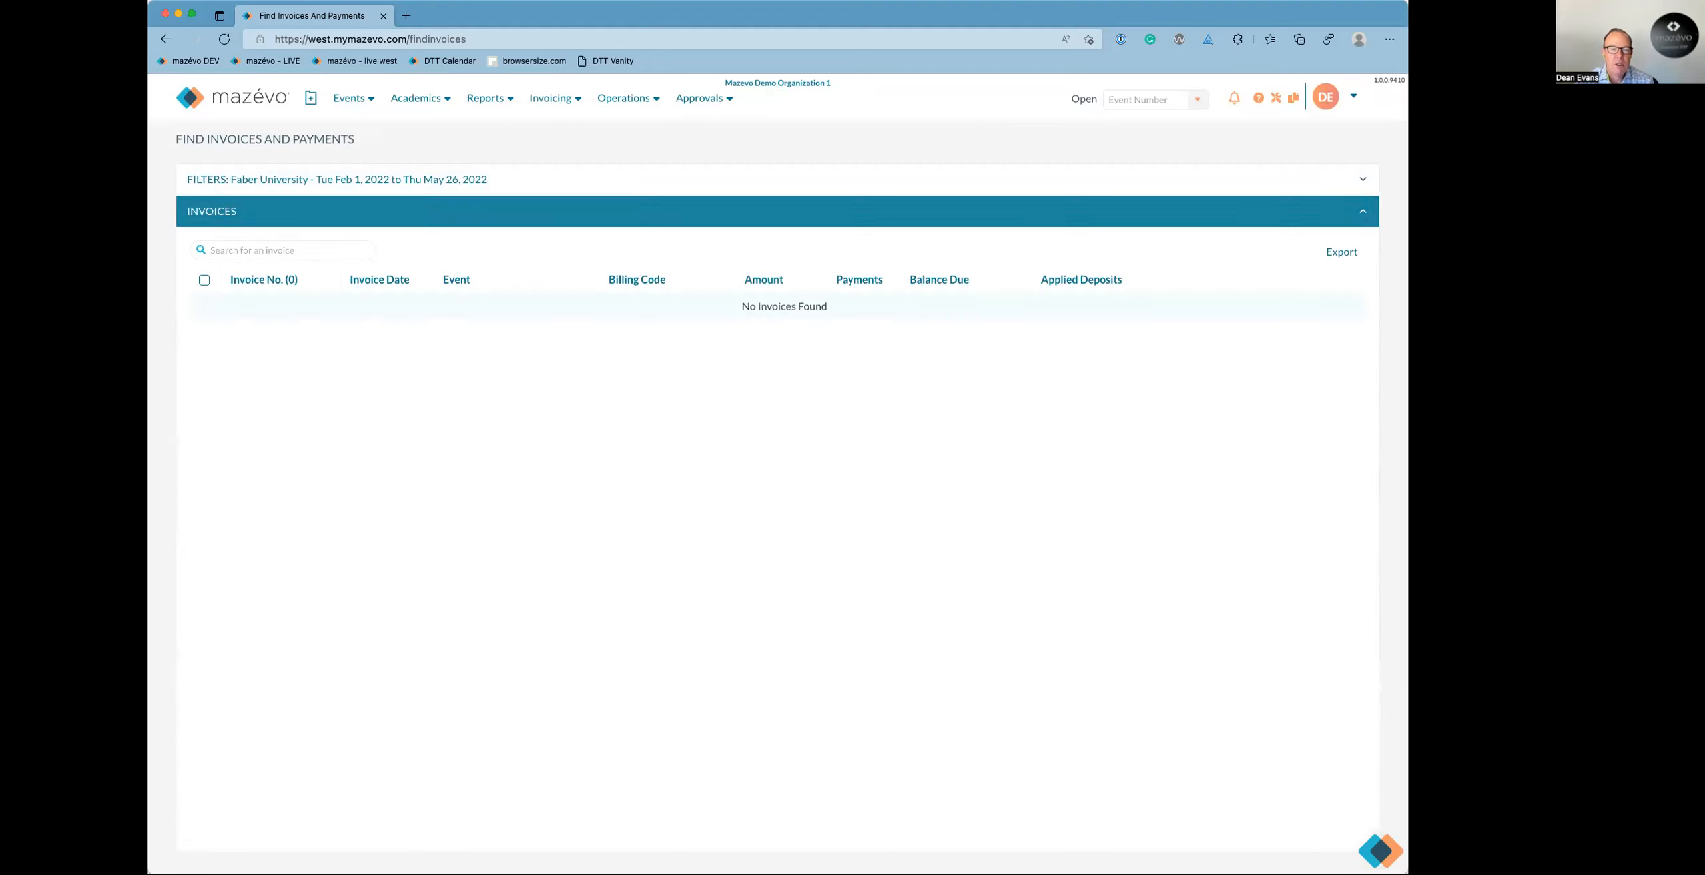
Search the invoices by department for Faber University with zero and negative balances included.
{"action": "left_click", "coordinate": [287, 181]}
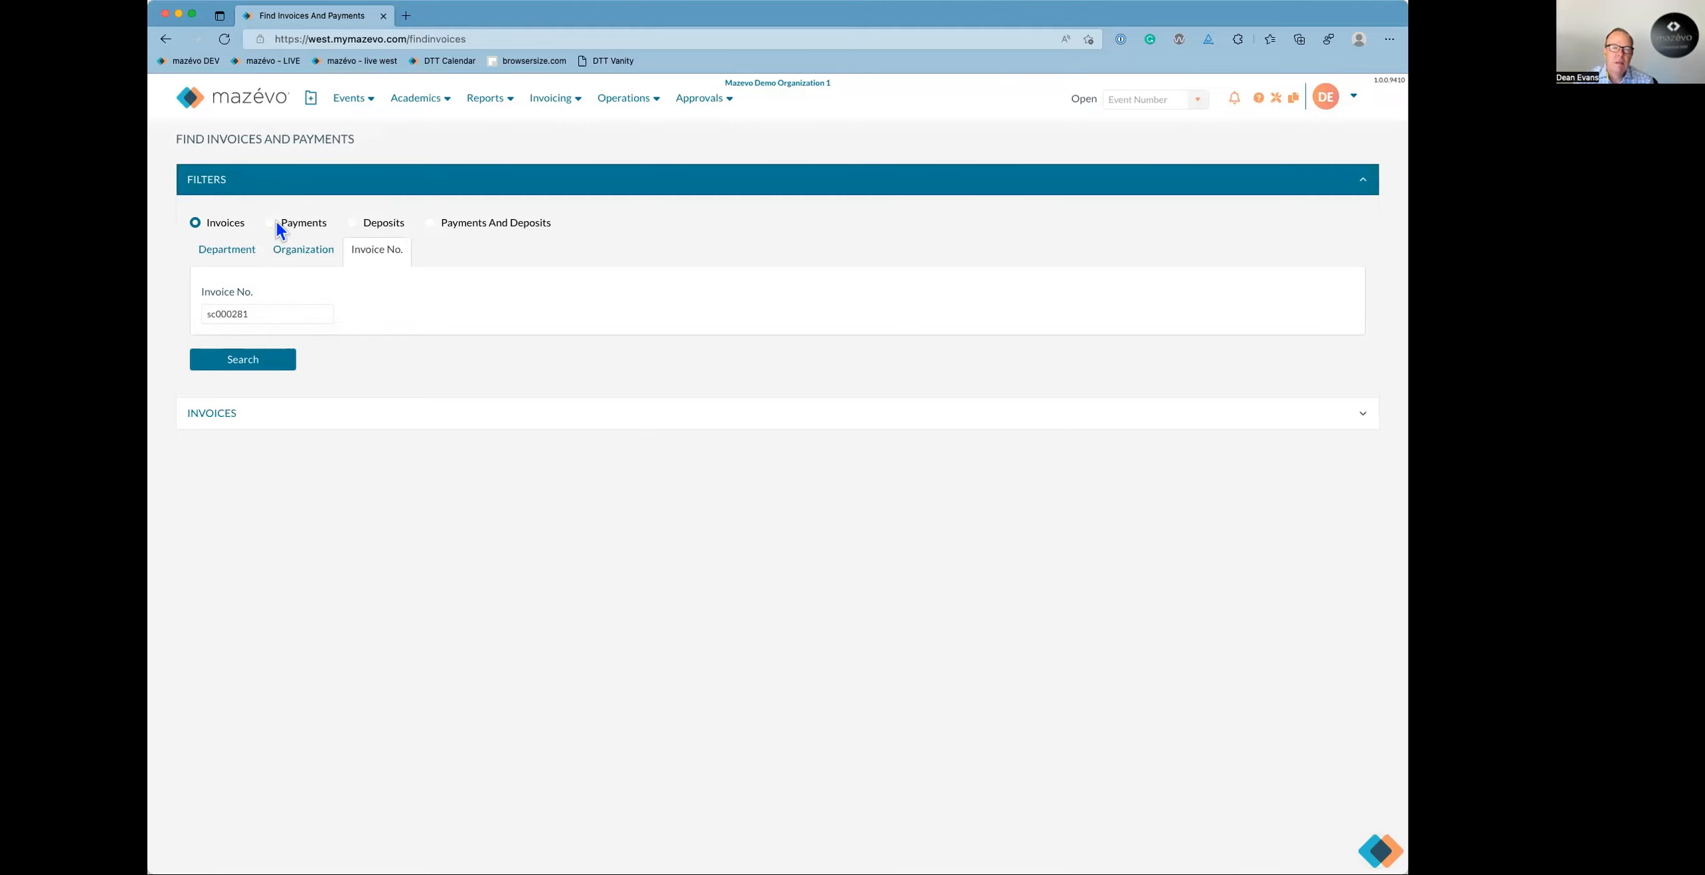
{"action": "left_click", "coordinate": [230, 251]}
{"action": "left_click", "coordinate": [258, 427]}
{"action": "left_click", "coordinate": [259, 446]}
{"action": "left_click", "coordinate": [255, 487]}
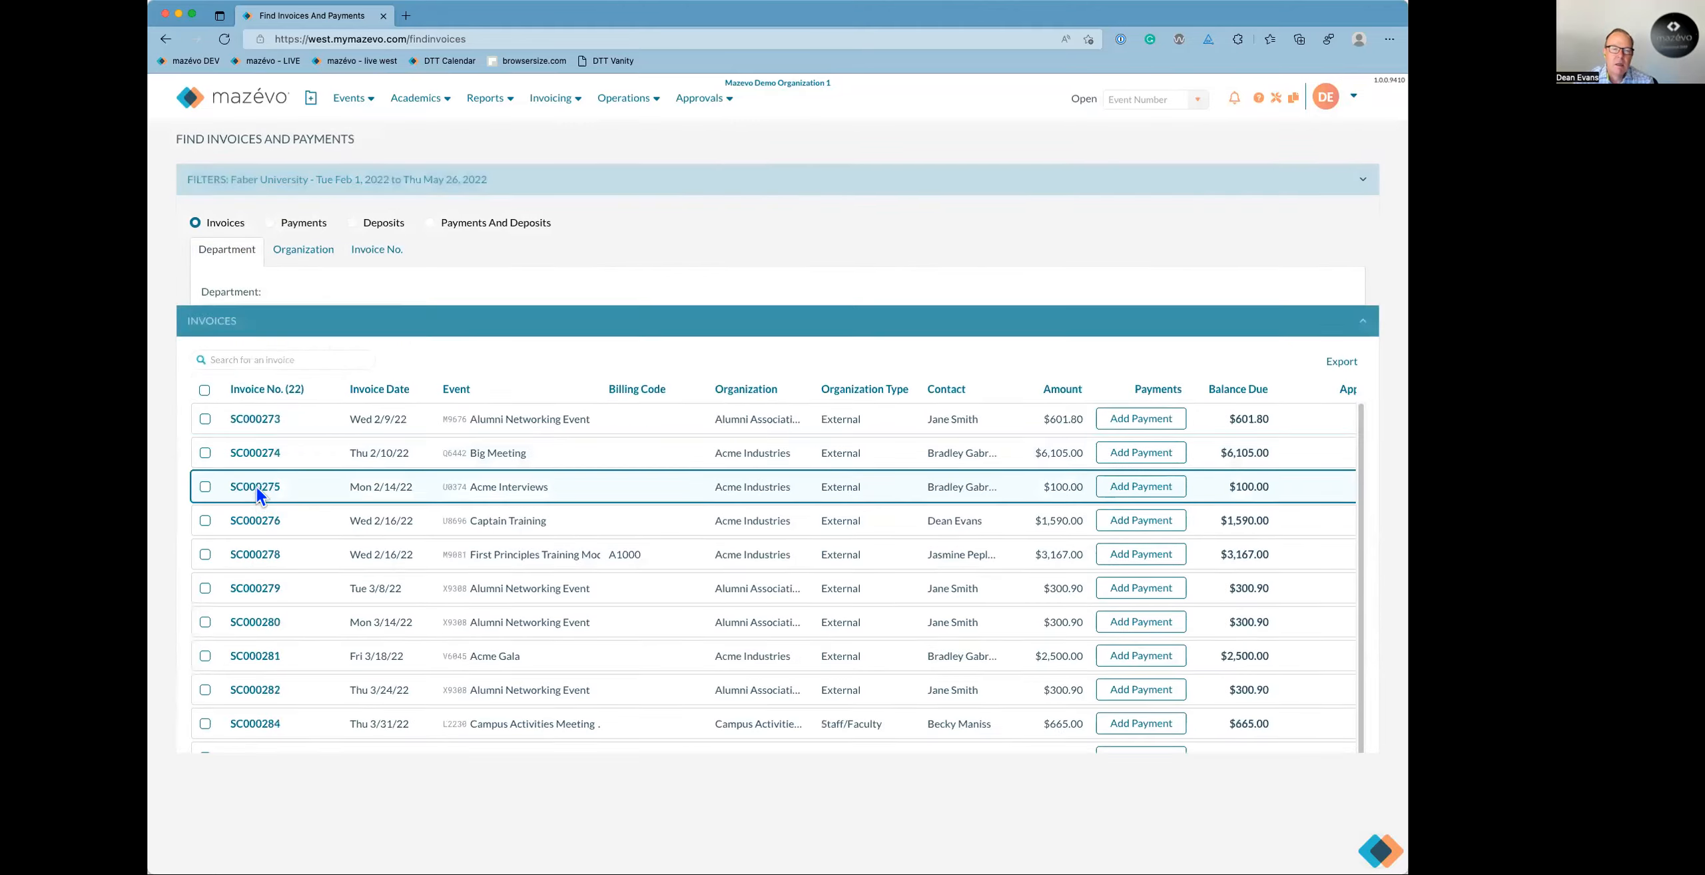
Repeat the search for invoice number sc000281 and reopen the filters at the invoice number.
{"action": "left_click", "coordinate": [306, 185]}
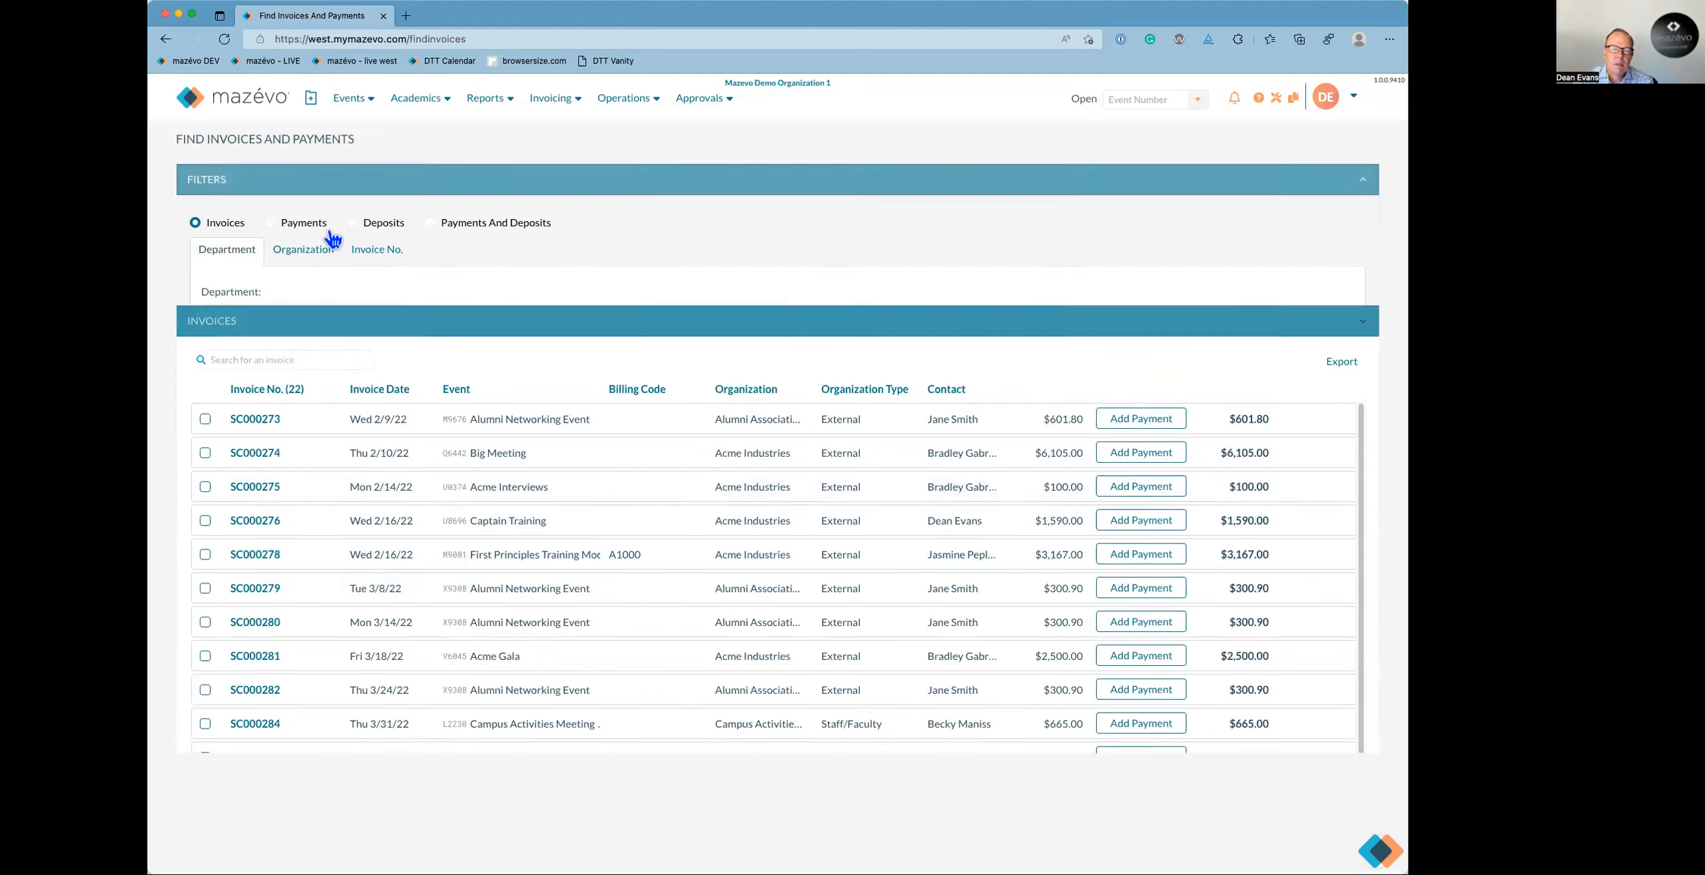
{"action": "left_click", "coordinate": [376, 257]}
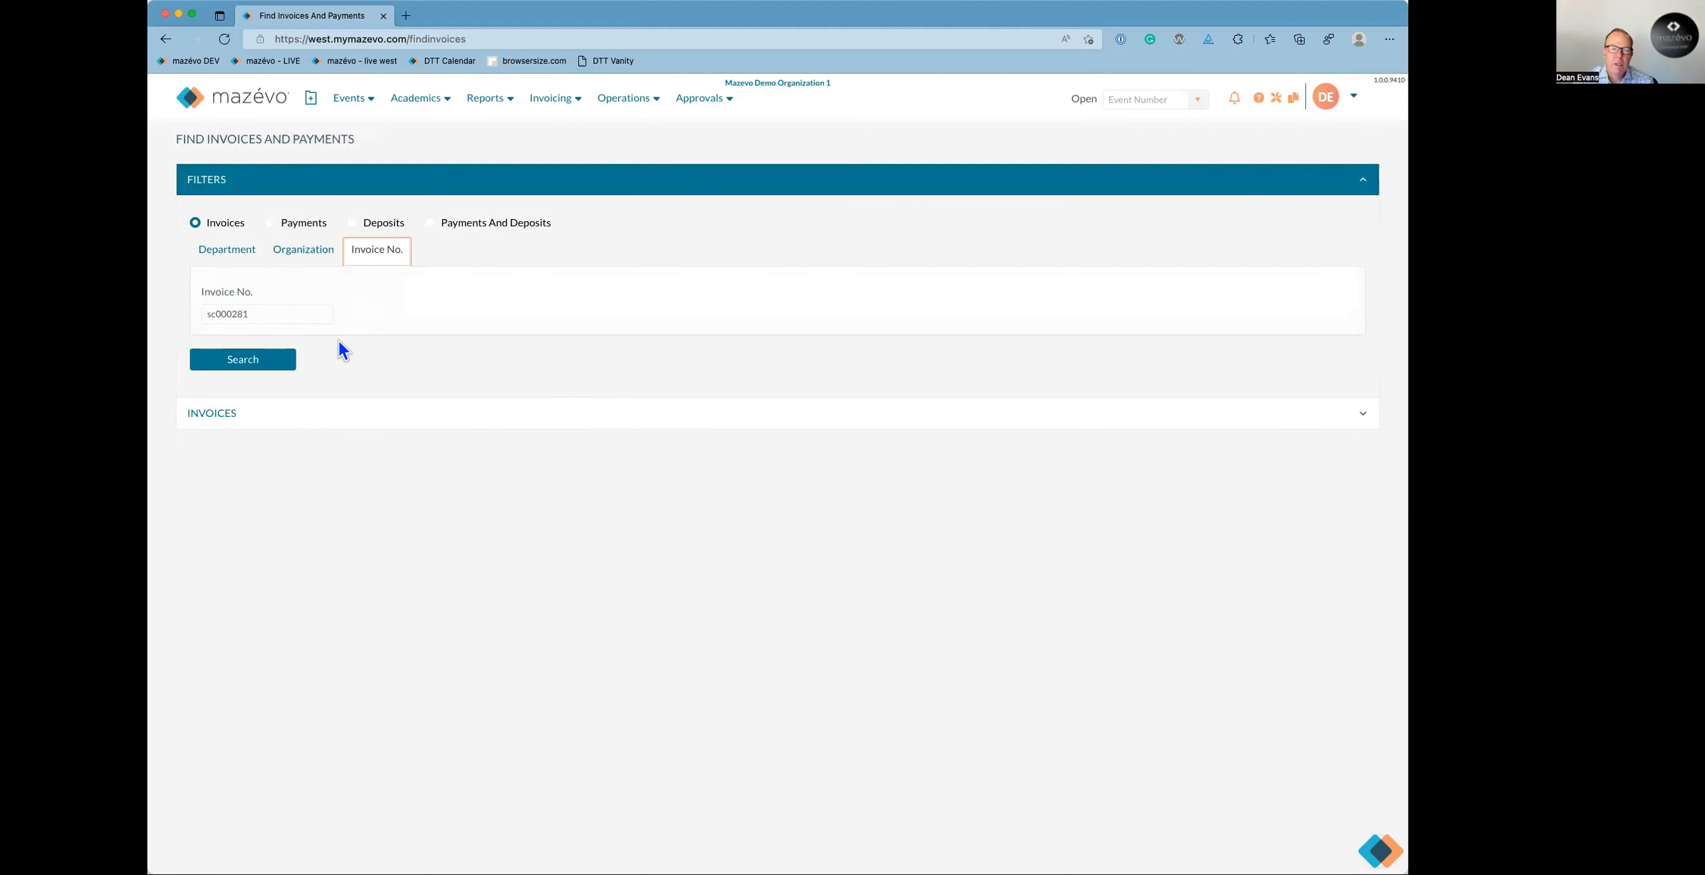
{"action": "left_click", "coordinate": [287, 357]}
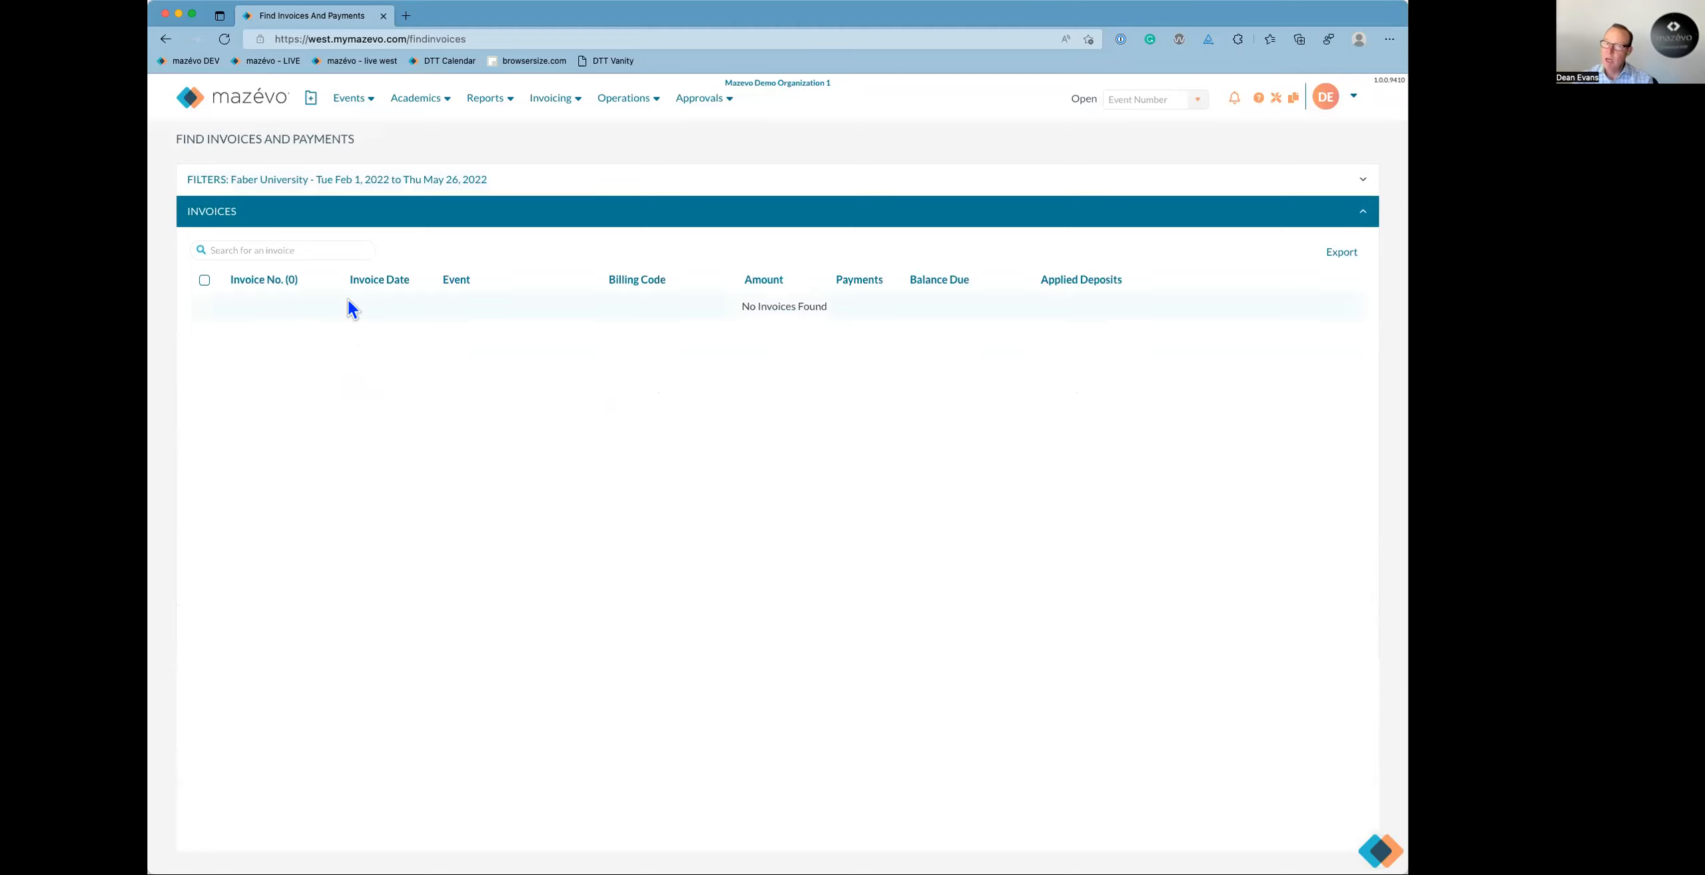
{"action": "left_click", "coordinate": [232, 181]}
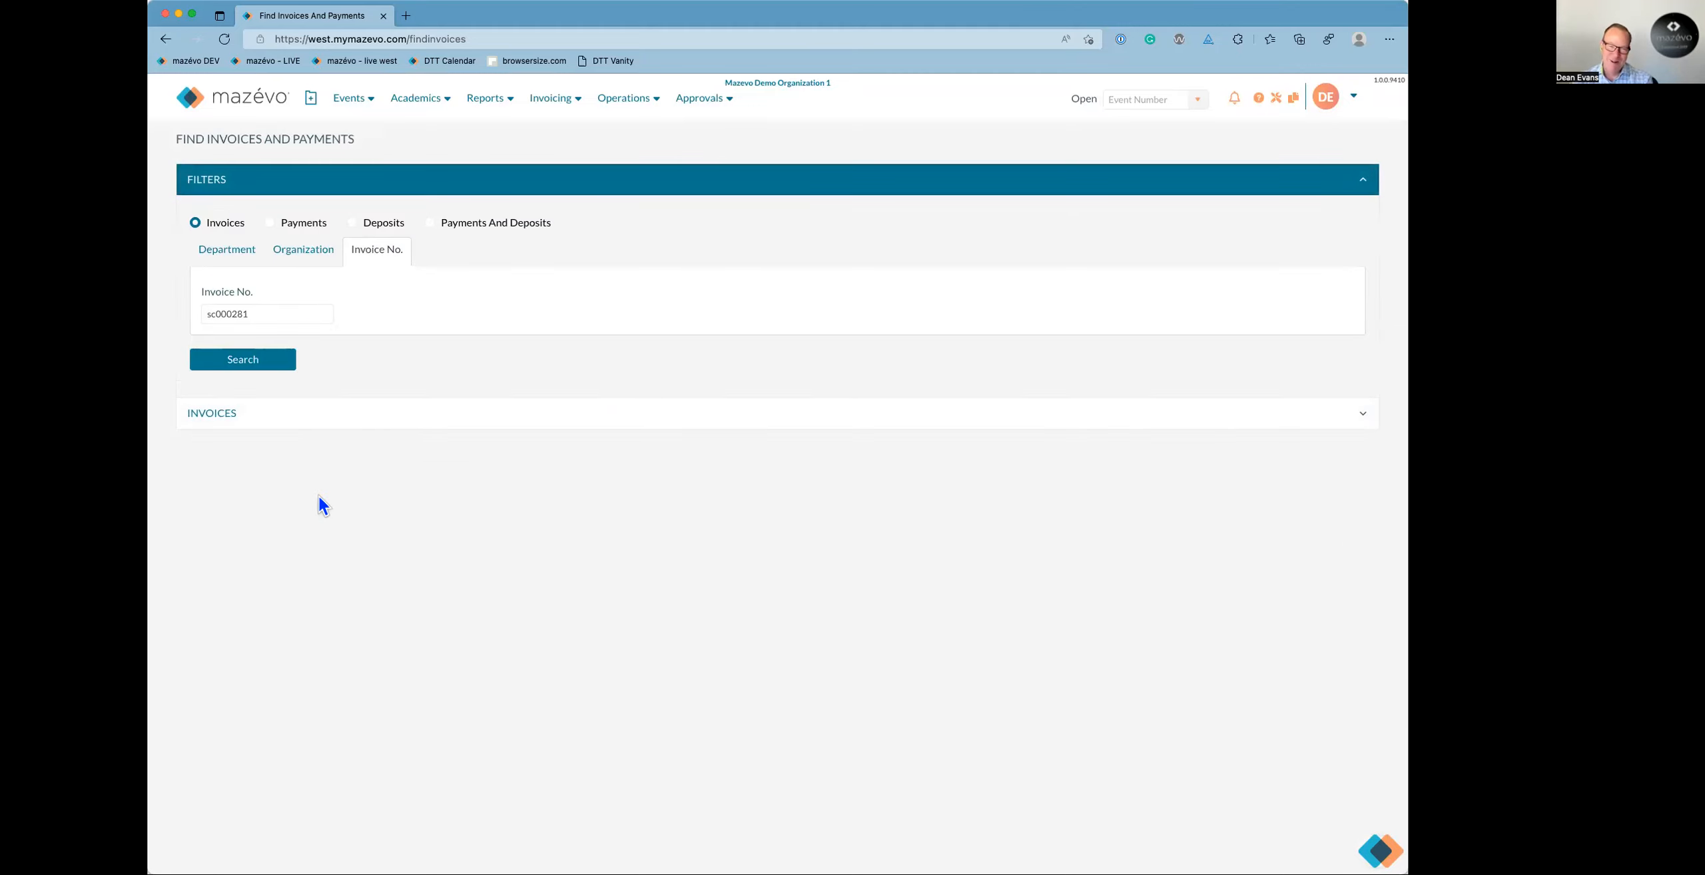
{"action": "left_click", "coordinate": [263, 314]}
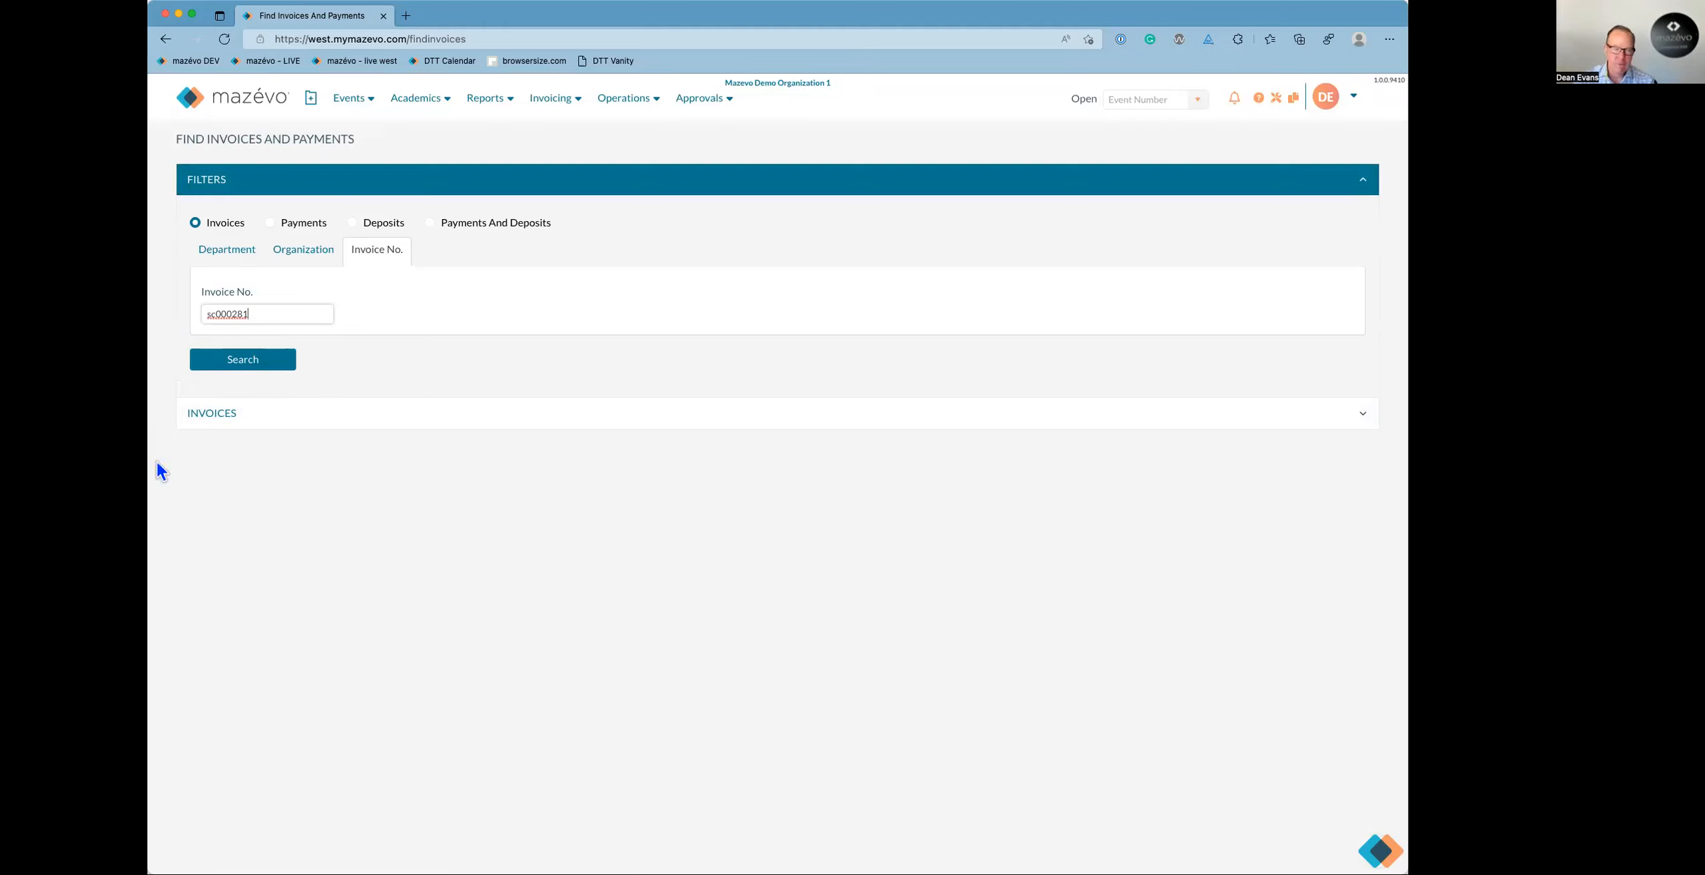
Reopen Find Invoices from the home dashboard and search Faber University's invoices from 5/1/2022 to 5/26/2022.
{"action": "left_click", "coordinate": [230, 108]}
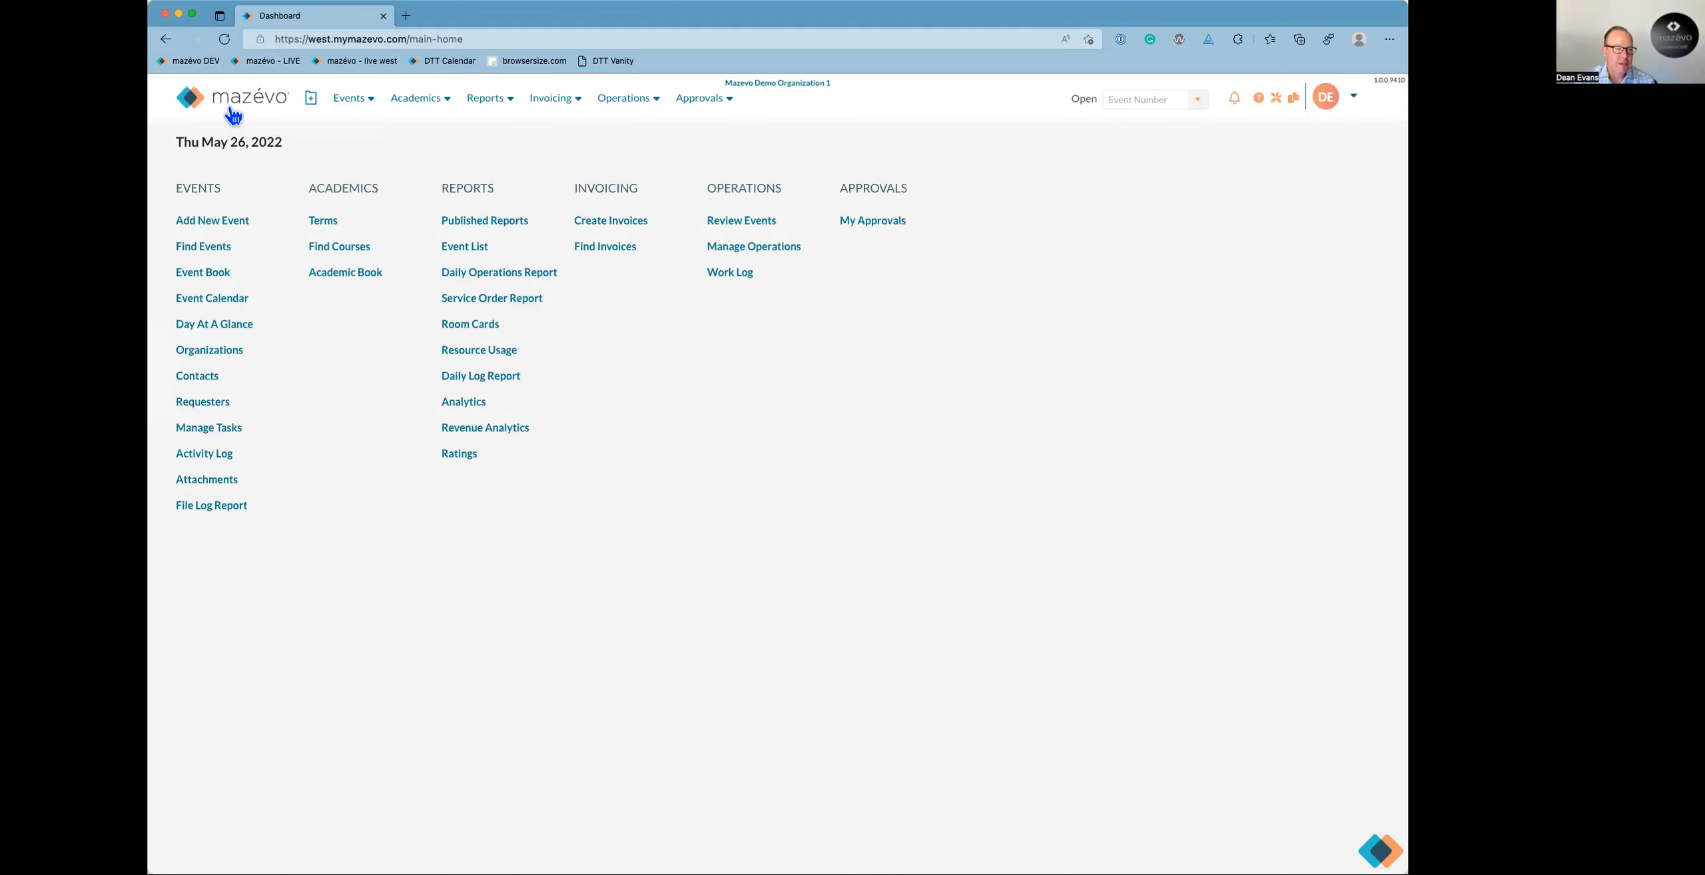
{"action": "left_click", "coordinate": [608, 251]}
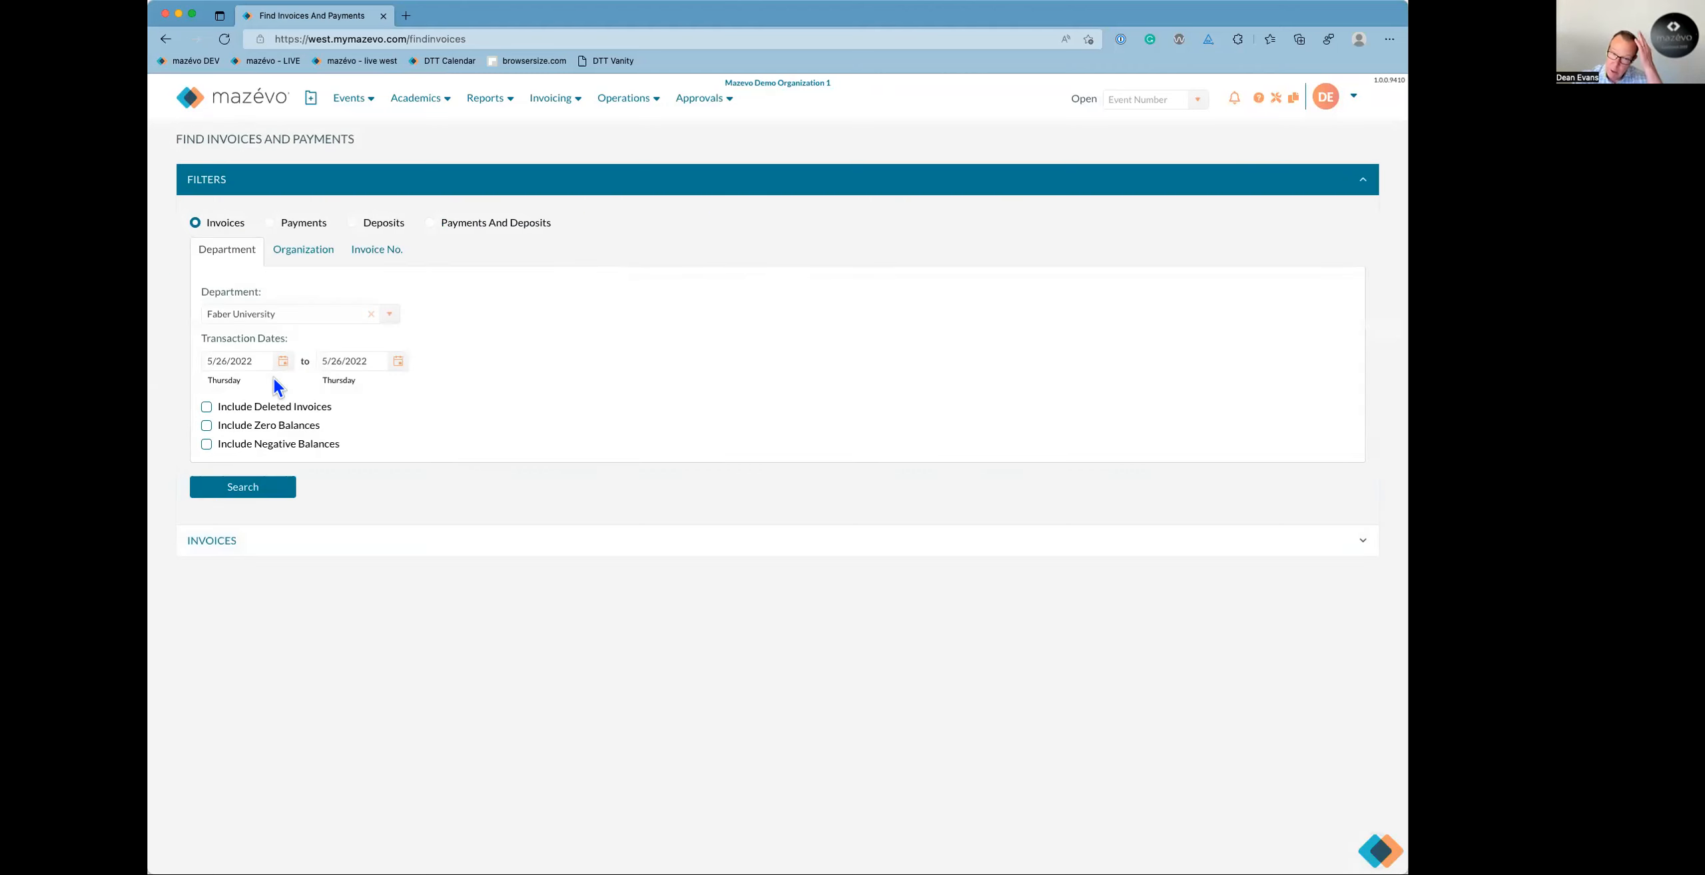
{"action": "left_click", "coordinate": [218, 360]}
{"action": "type", "text": "1"}
{"action": "key", "text": "Right"}
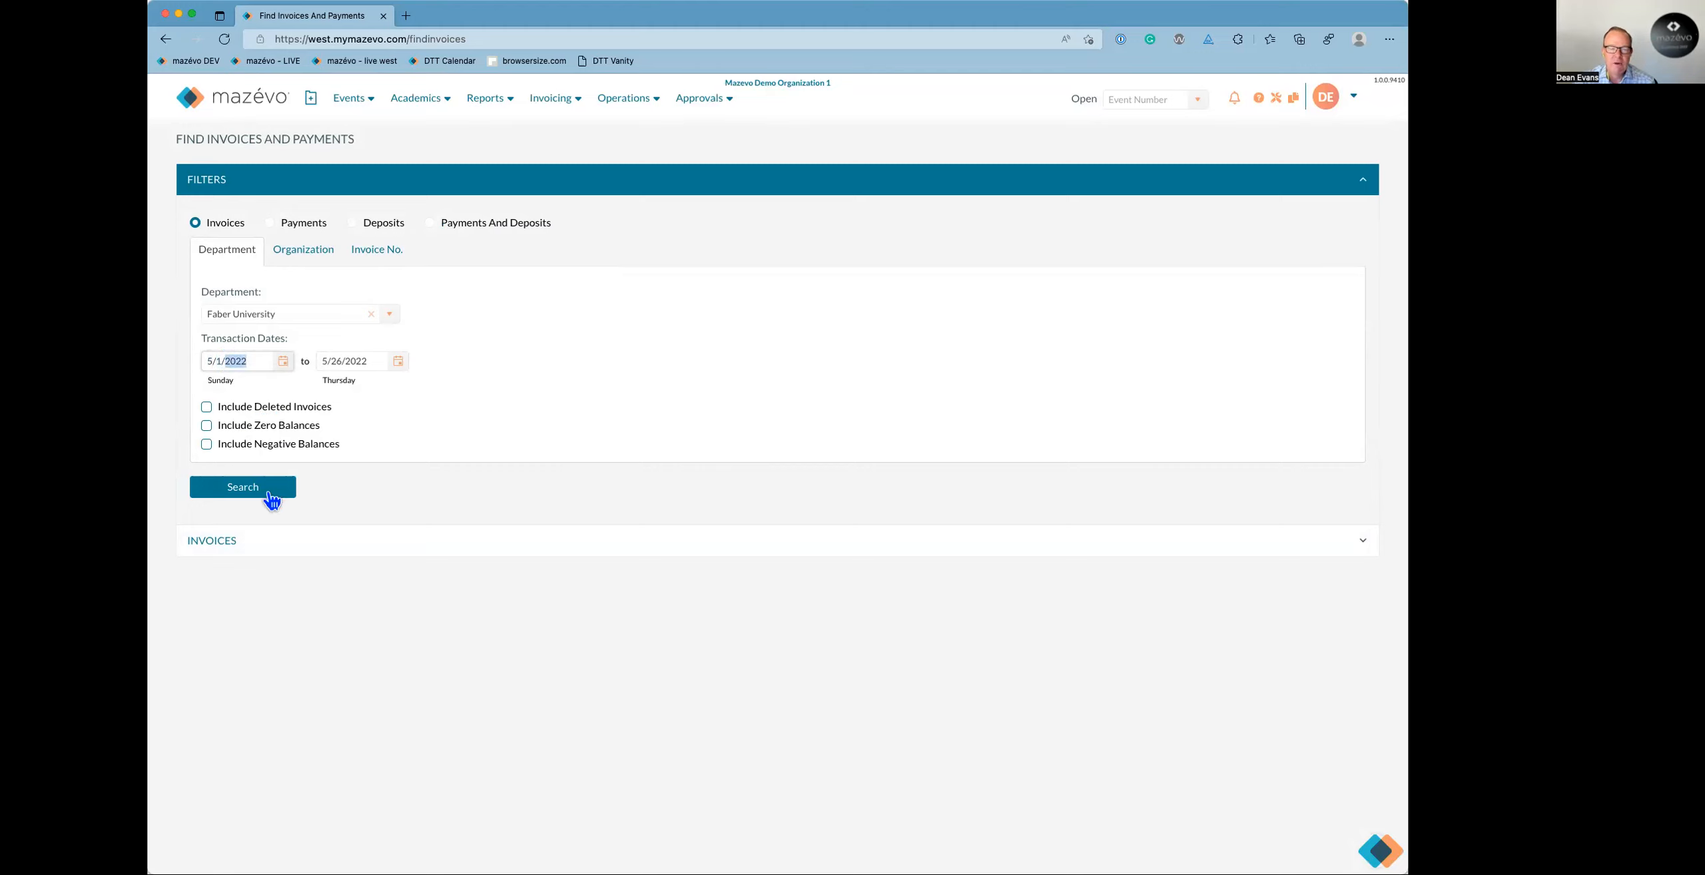
{"action": "left_click", "coordinate": [270, 493]}
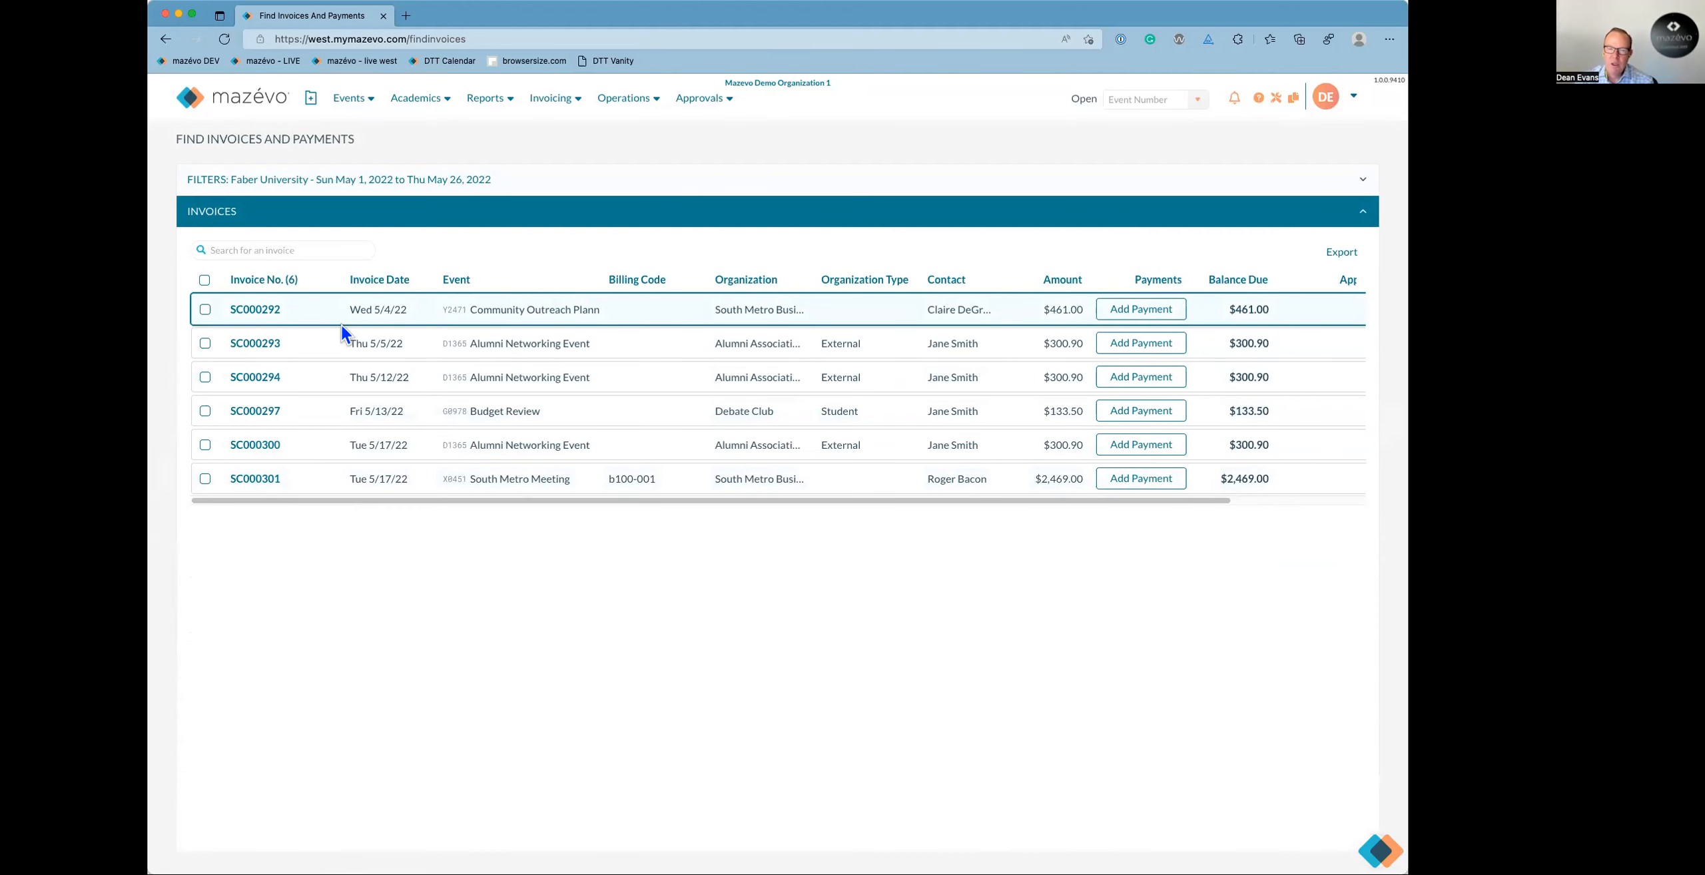
Select invoices SC000292, SC000293 and SC000294 and view them together.
{"action": "left_click", "coordinate": [205, 309]}
{"action": "left_click", "coordinate": [205, 343]}
{"action": "left_click", "coordinate": [206, 378]}
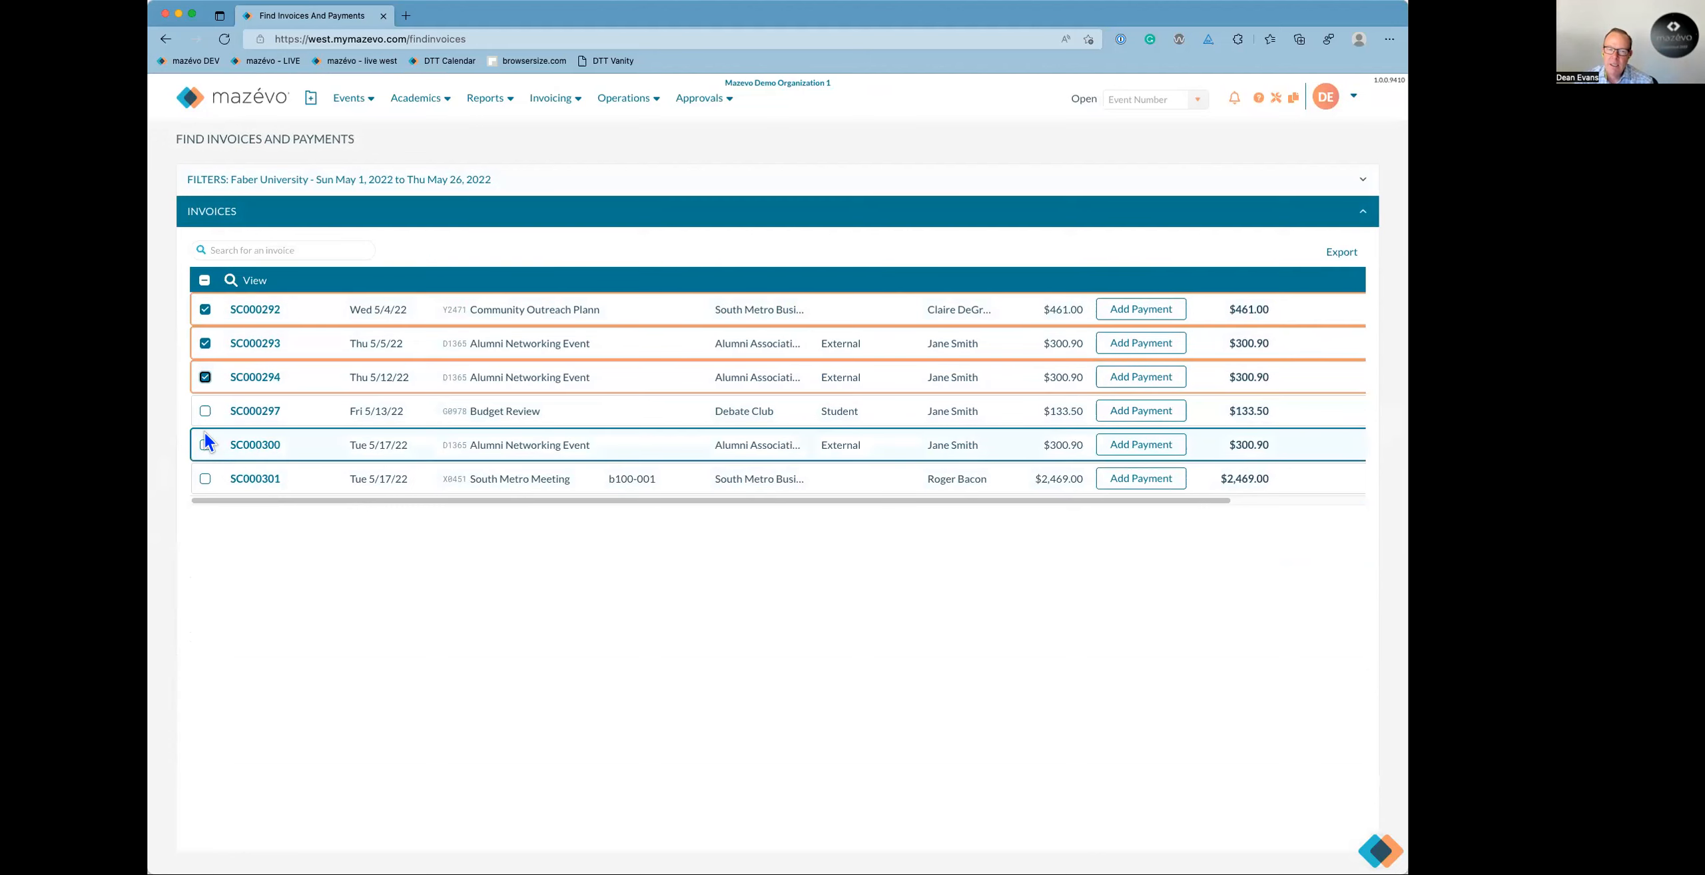
{"action": "left_click", "coordinate": [266, 285]}
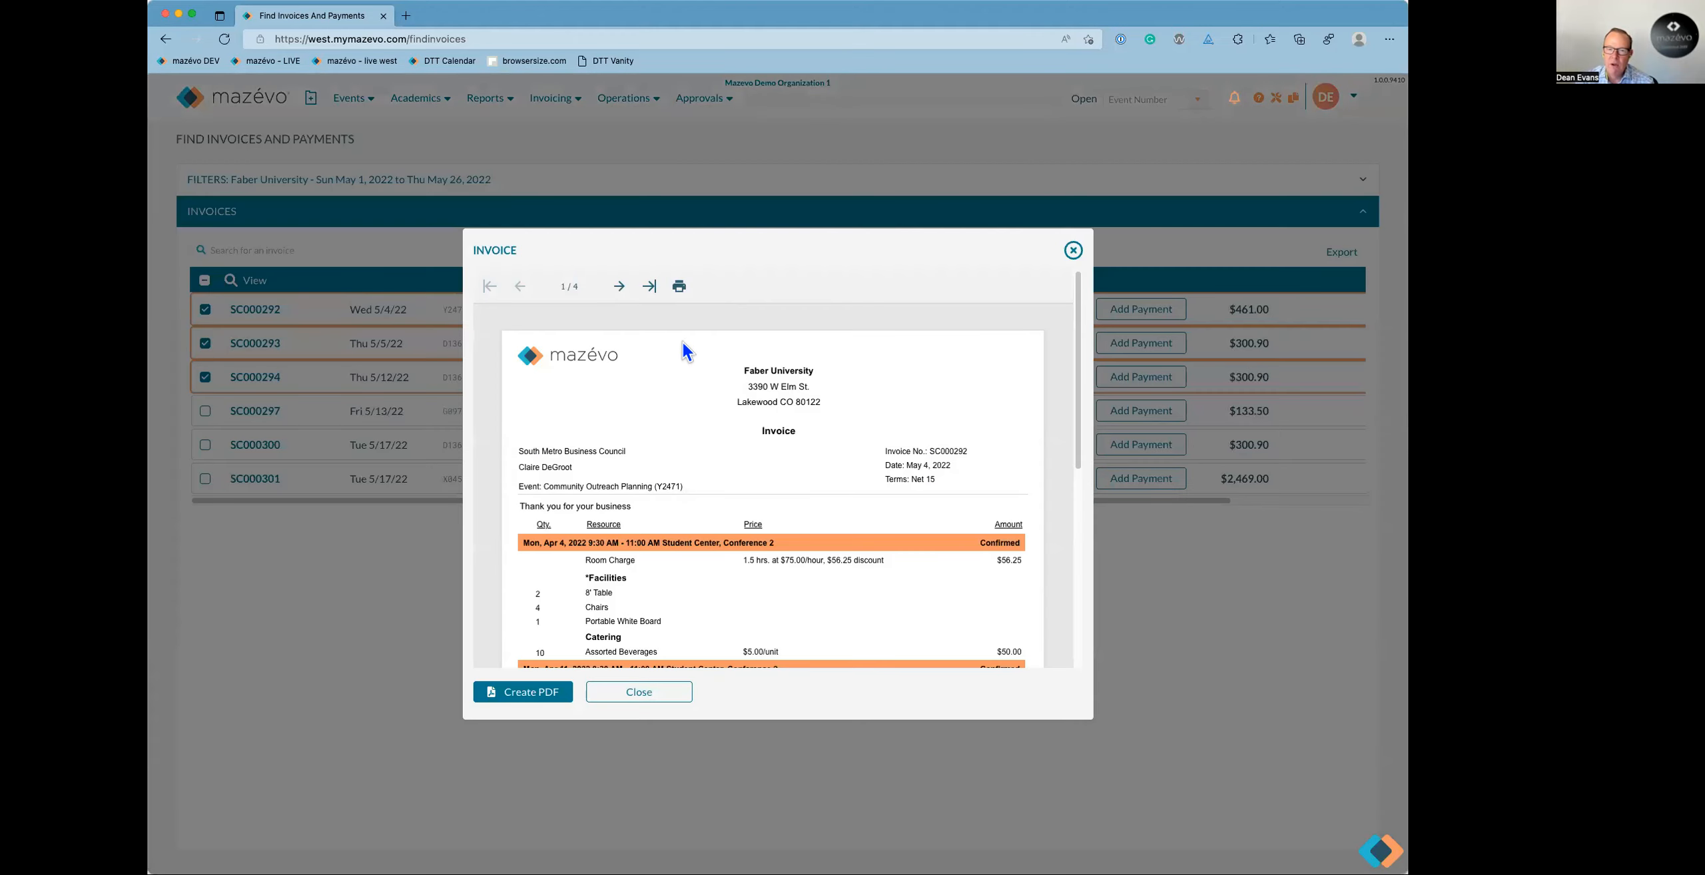
Look through the combined invoice preview up to page 3, and close it.
{"action": "scroll", "coordinate": [678, 434], "scroll_direction": "down", "scroll_amount": 5}
{"action": "scroll", "coordinate": [678, 434], "scroll_direction": "up", "scroll_amount": 5}
{"action": "left_click", "coordinate": [619, 287]}
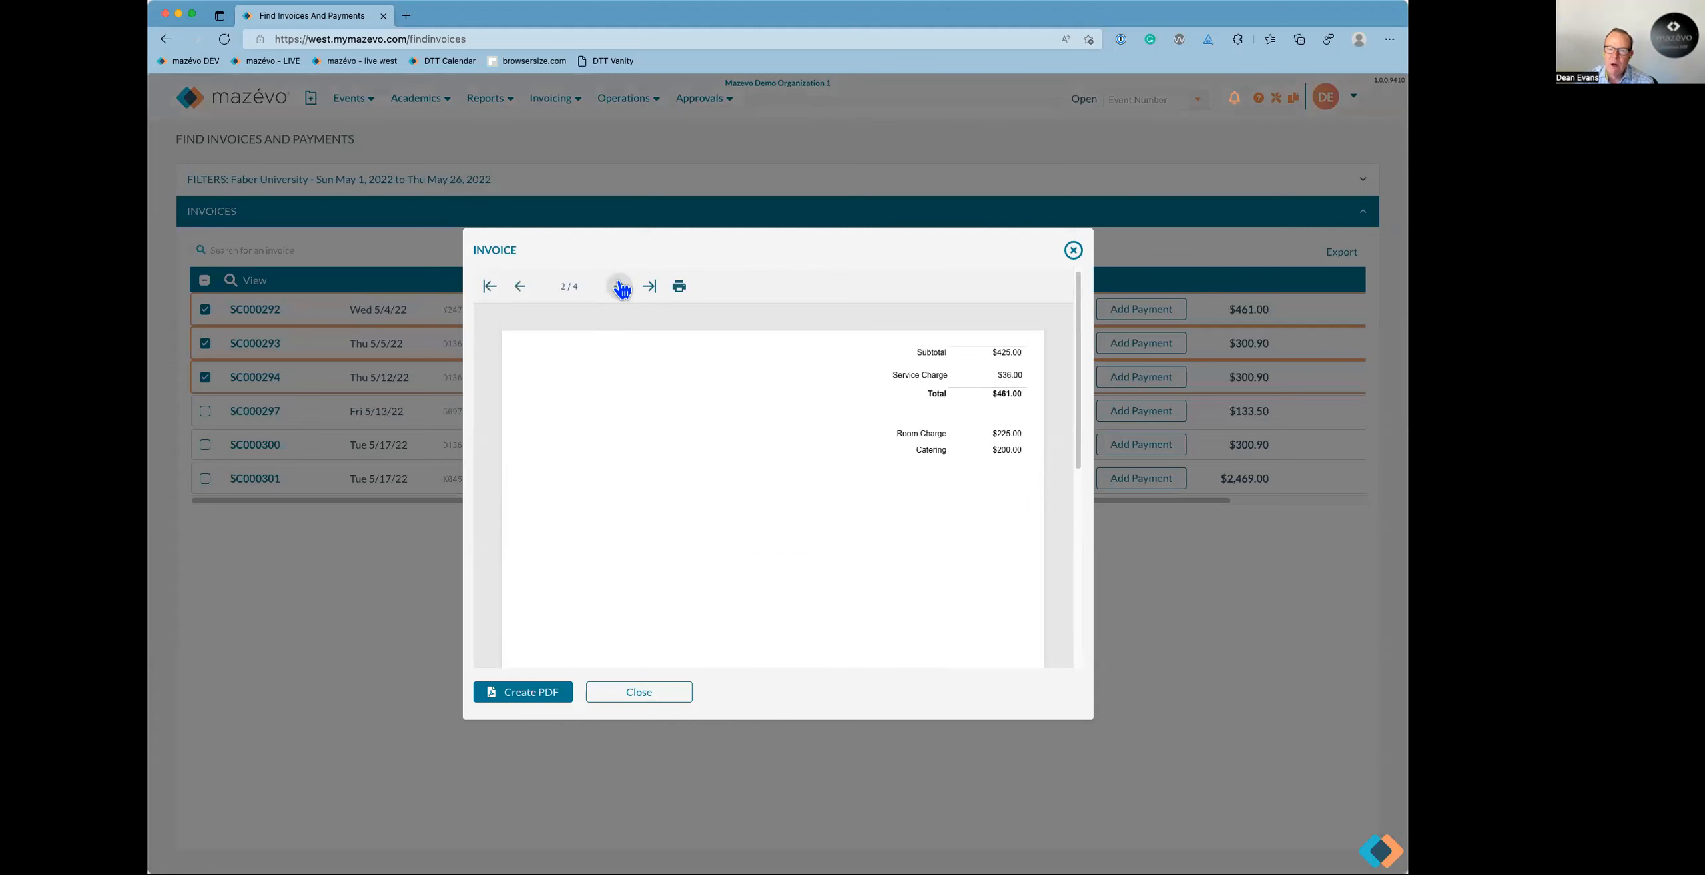
{"action": "left_click", "coordinate": [621, 288]}
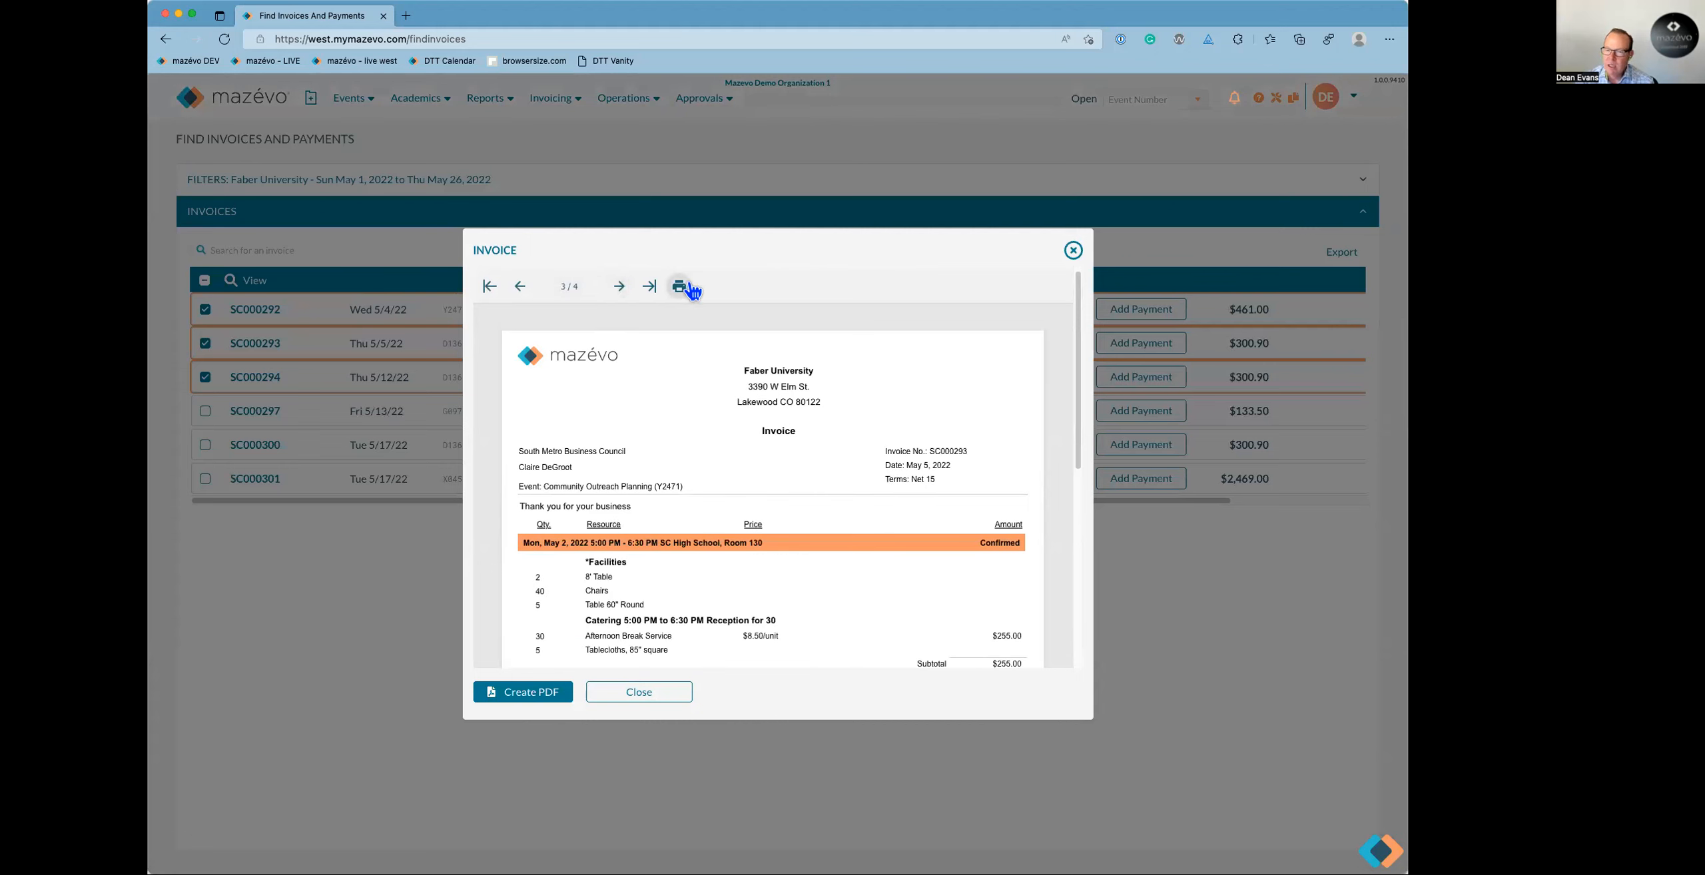
{"action": "left_click", "coordinate": [638, 698]}
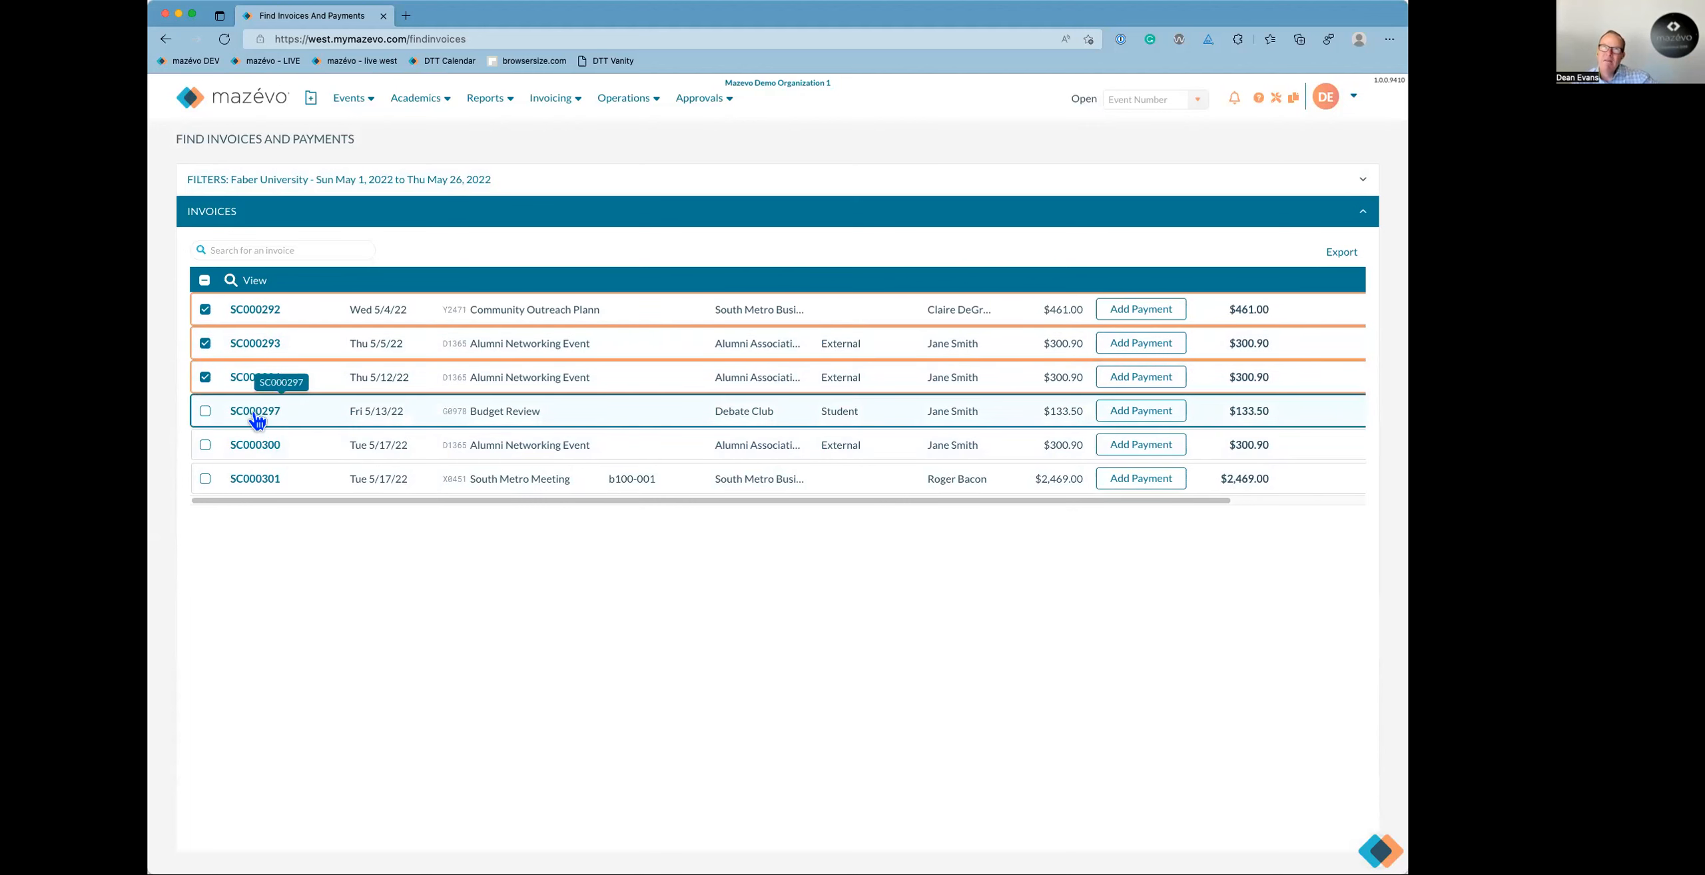
Deselect all invoices in the results list.
{"action": "left_click", "coordinate": [205, 310]}
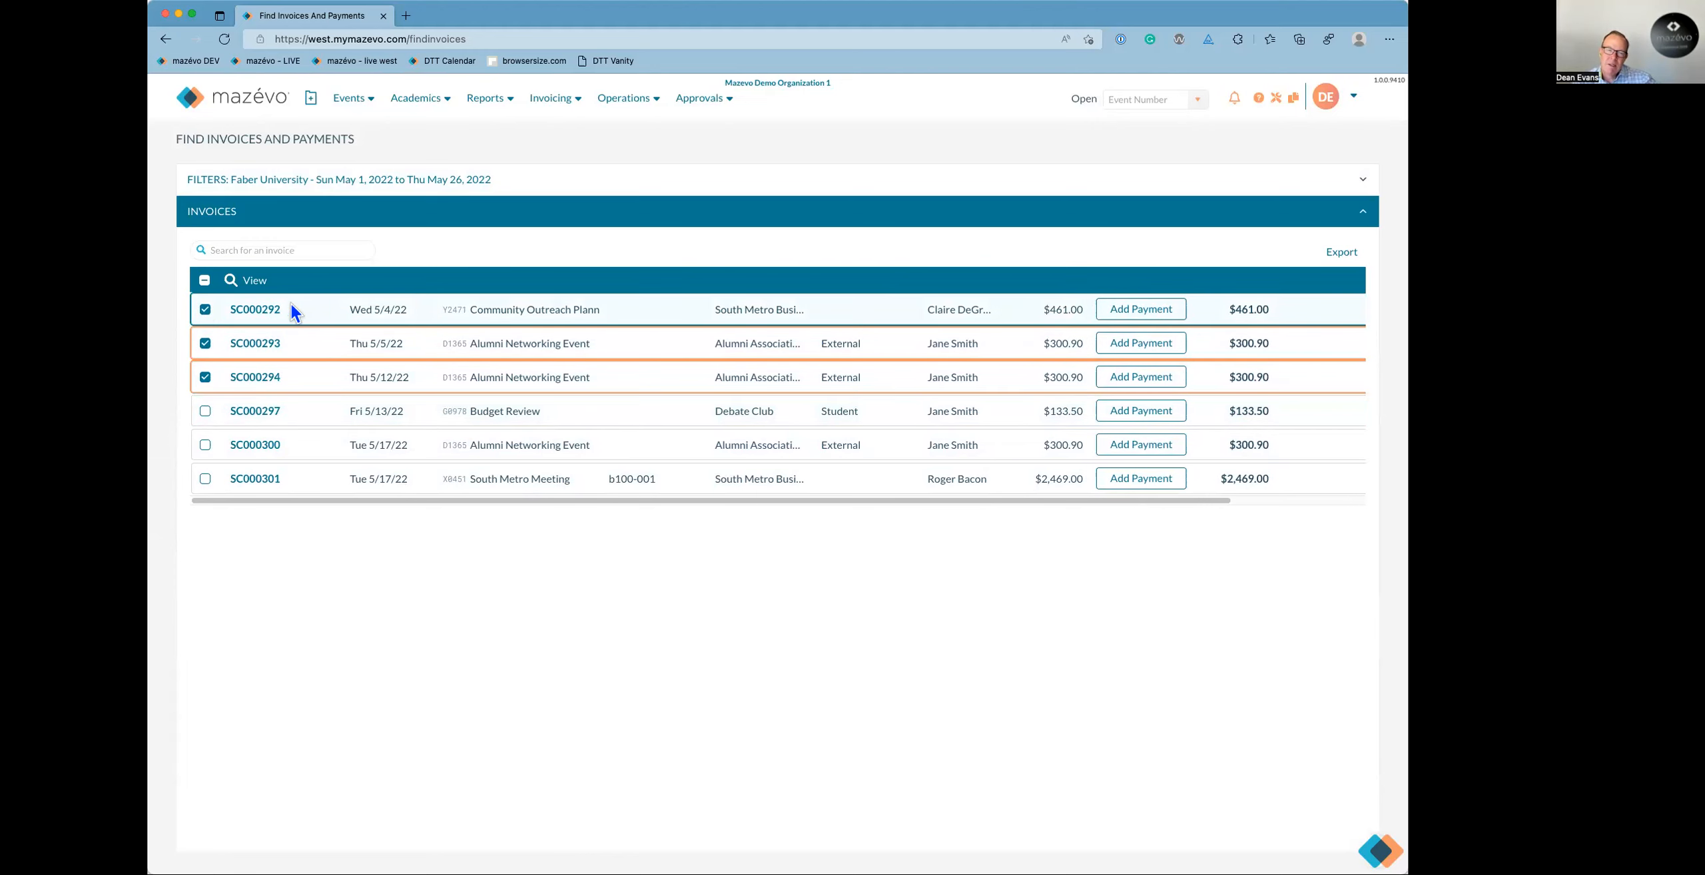
{"action": "left_click", "coordinate": [206, 281]}
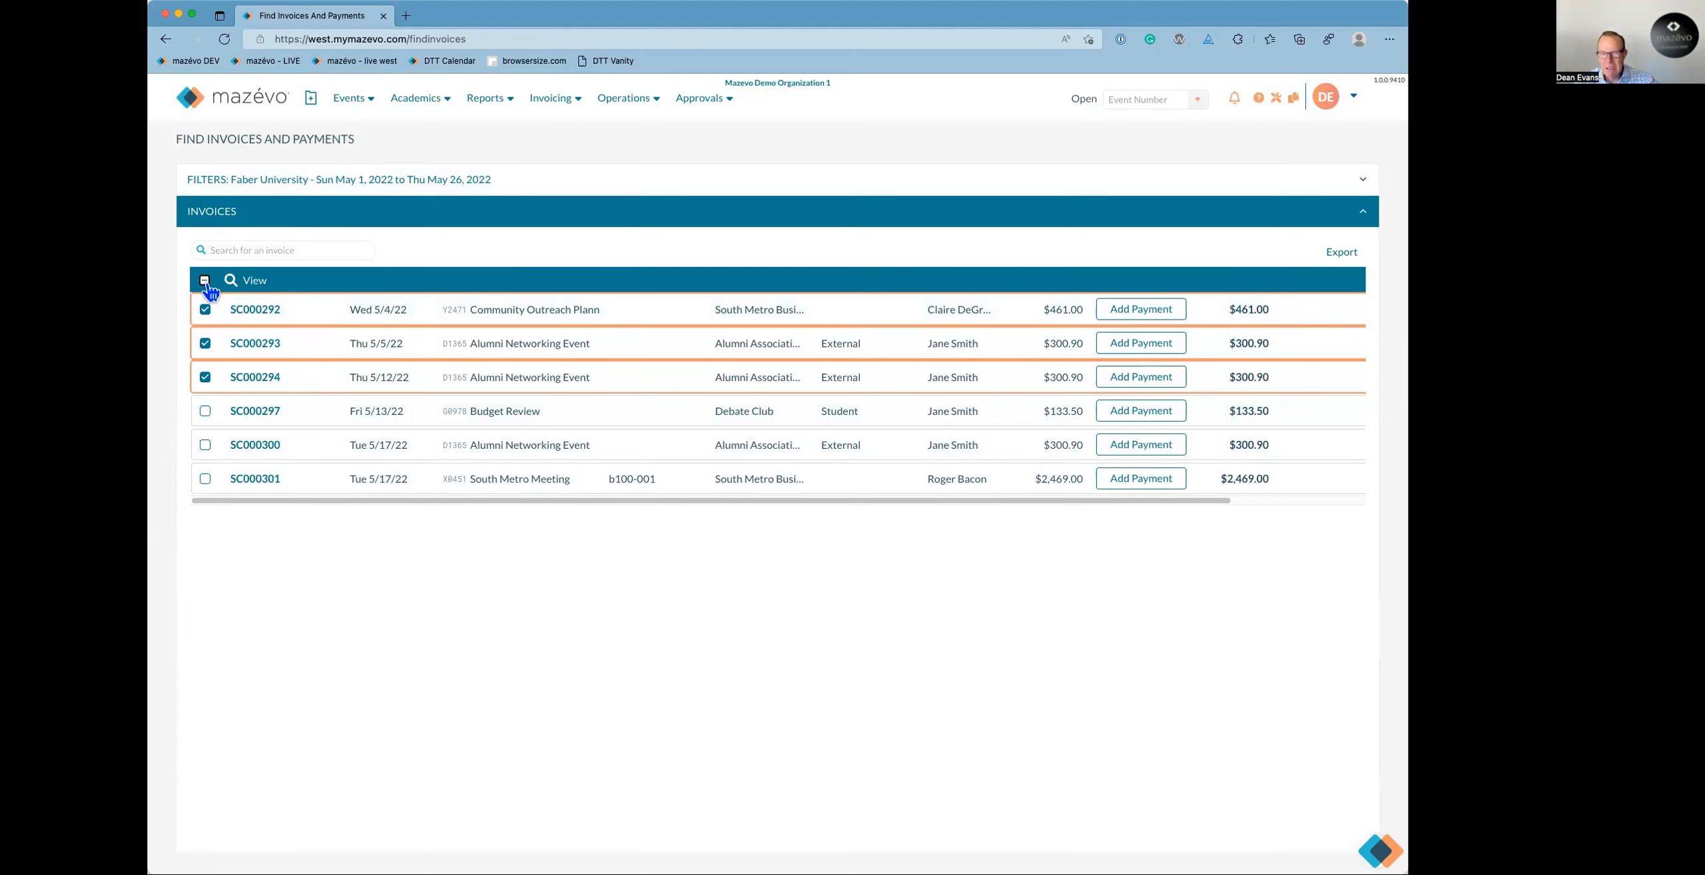
{"action": "left_click", "coordinate": [205, 280]}
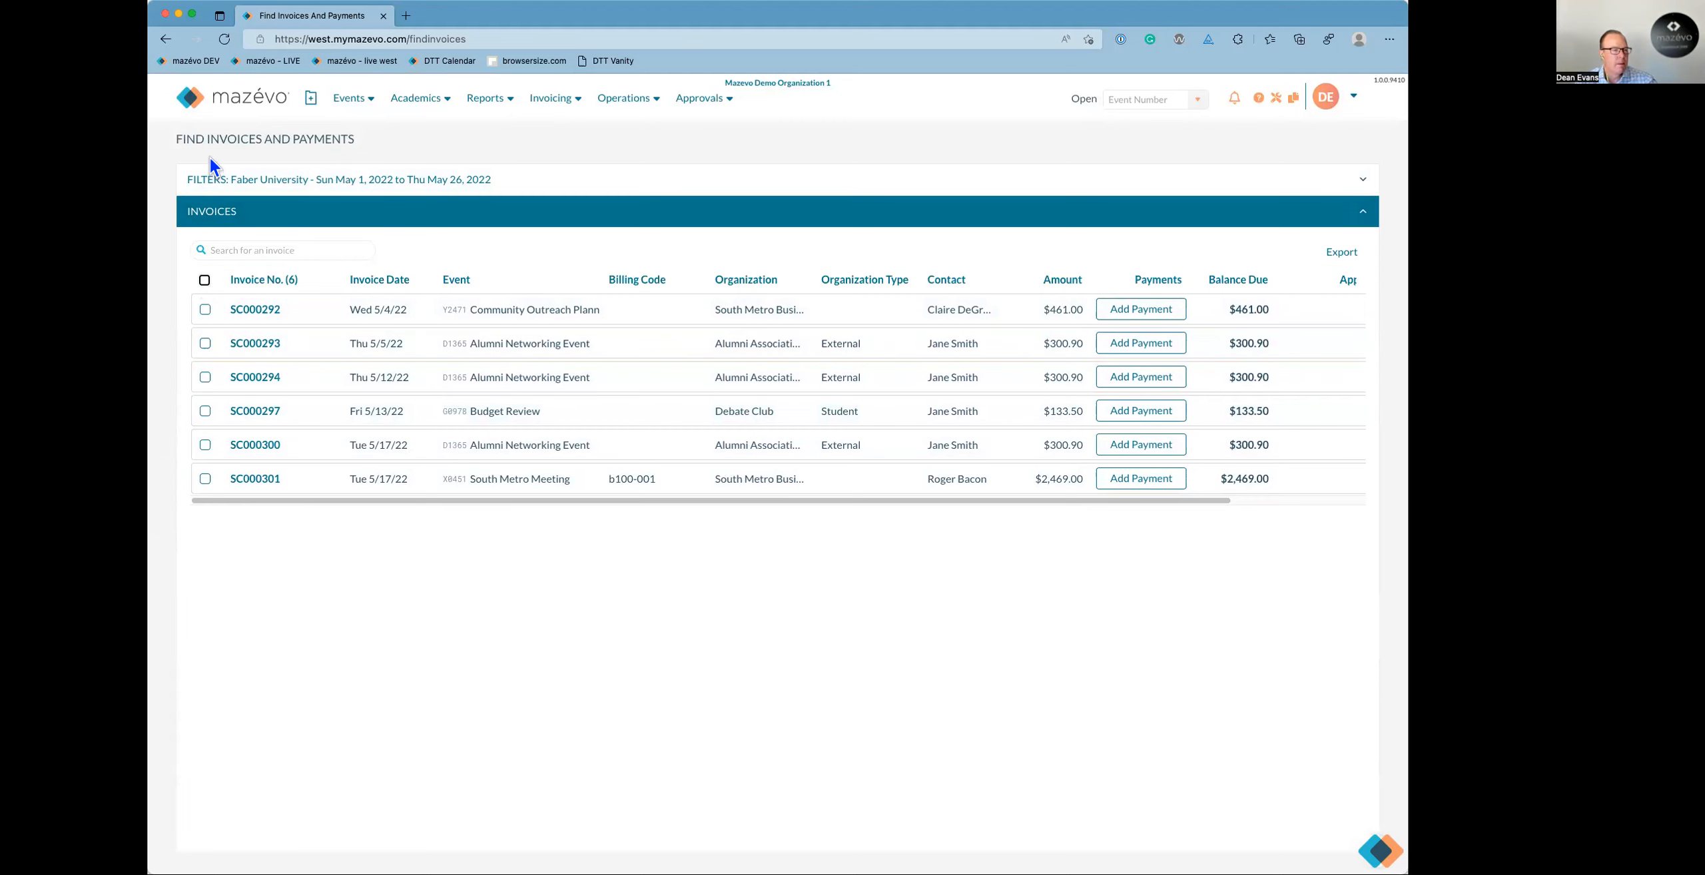
Open Manage Operations from the home dashboard and view the next booking in J Moody Room after the breakfast chess event.
{"action": "left_click", "coordinate": [257, 102]}
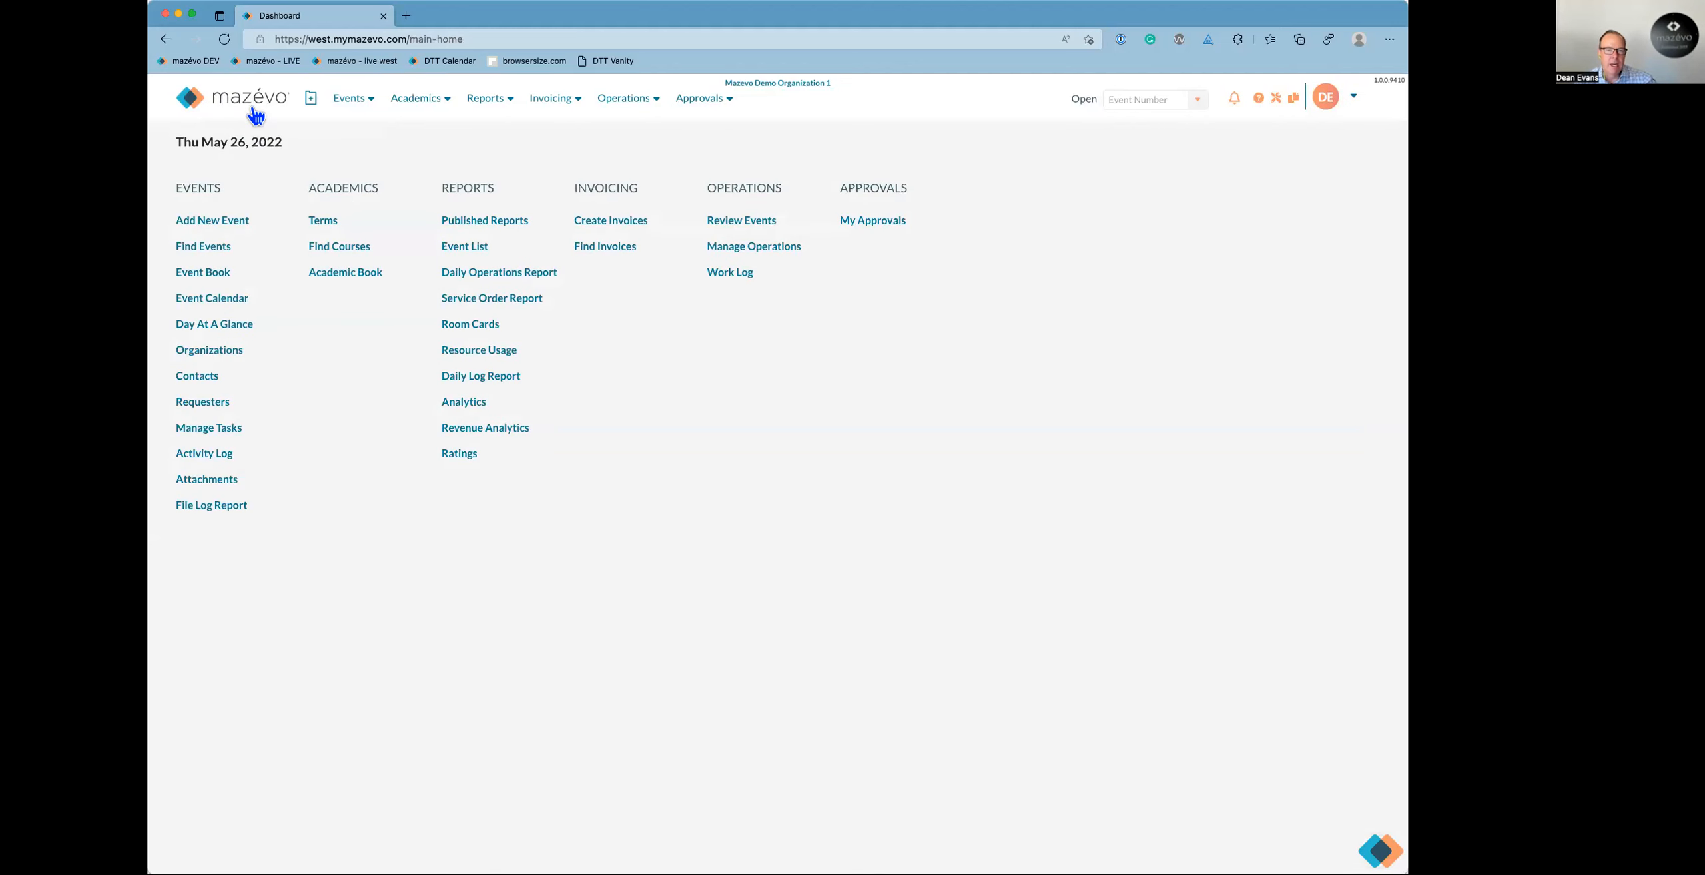
{"action": "left_click", "coordinate": [764, 256]}
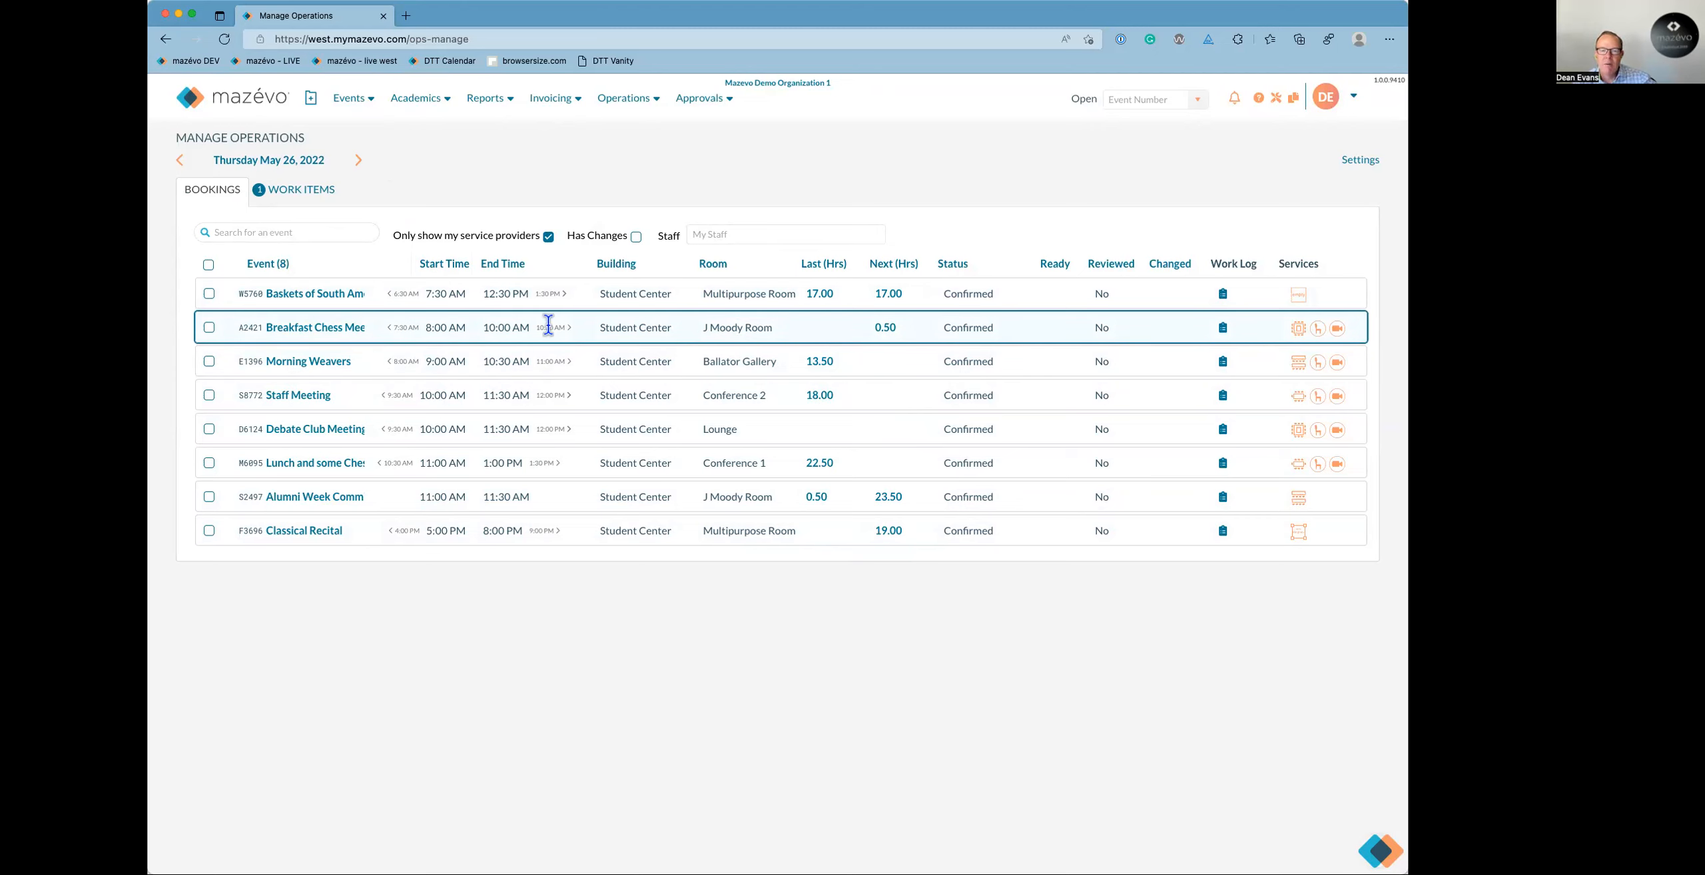
{"action": "left_click", "coordinate": [886, 331]}
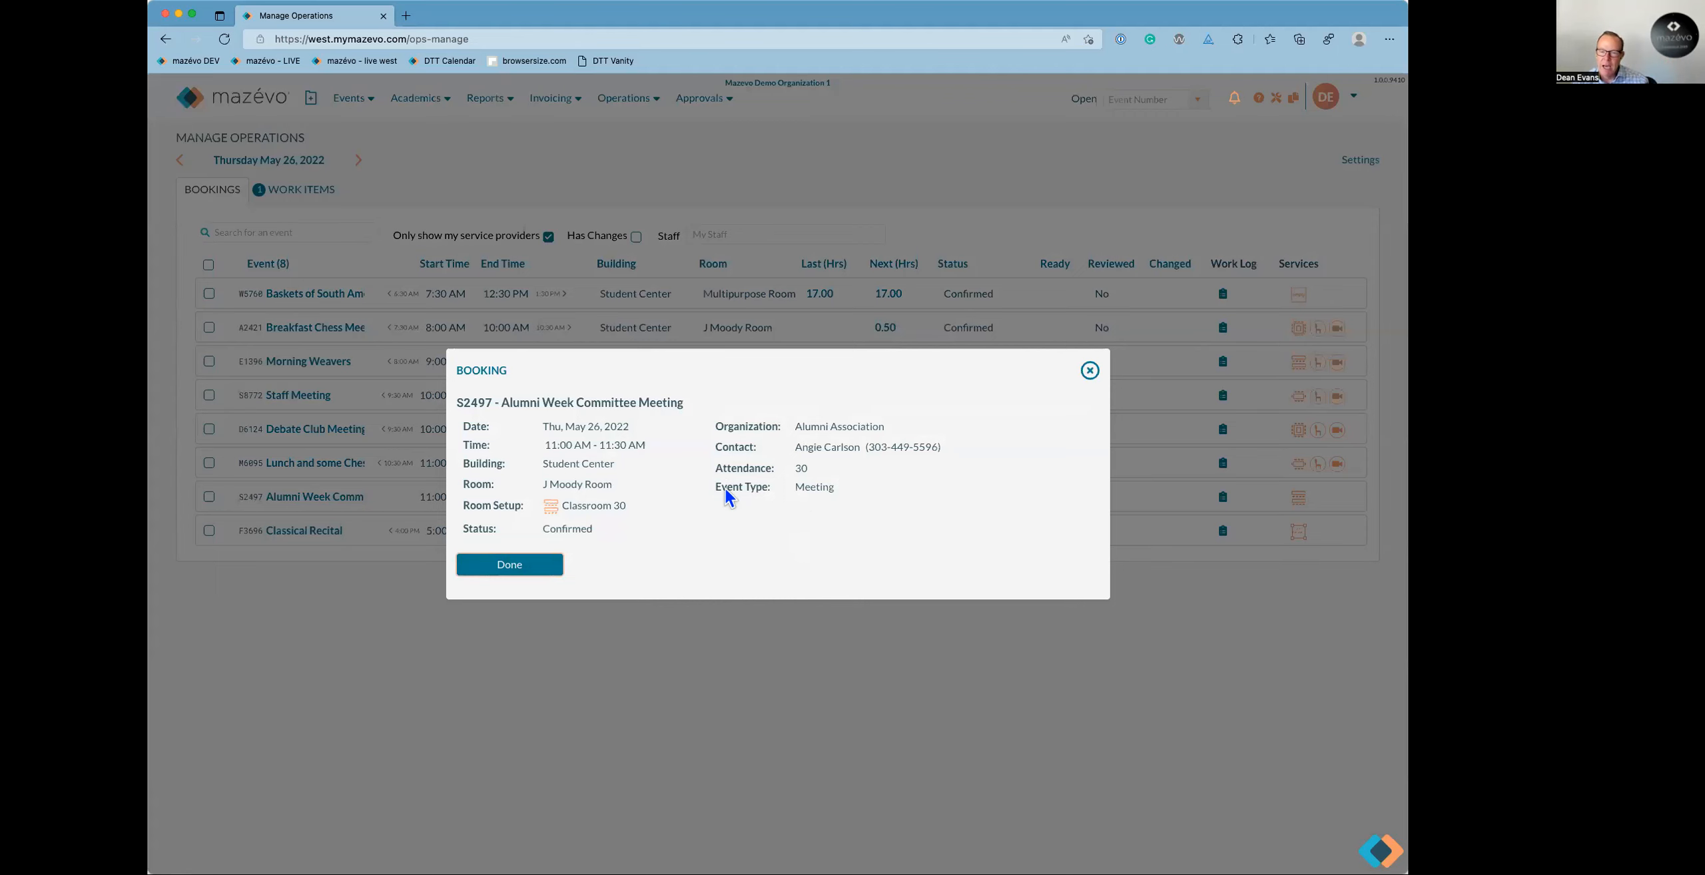
Close the booking details, view the booking before the Alumni Week Committee Meeting in J Moody Room, and close it.
{"action": "left_click", "coordinate": [560, 568]}
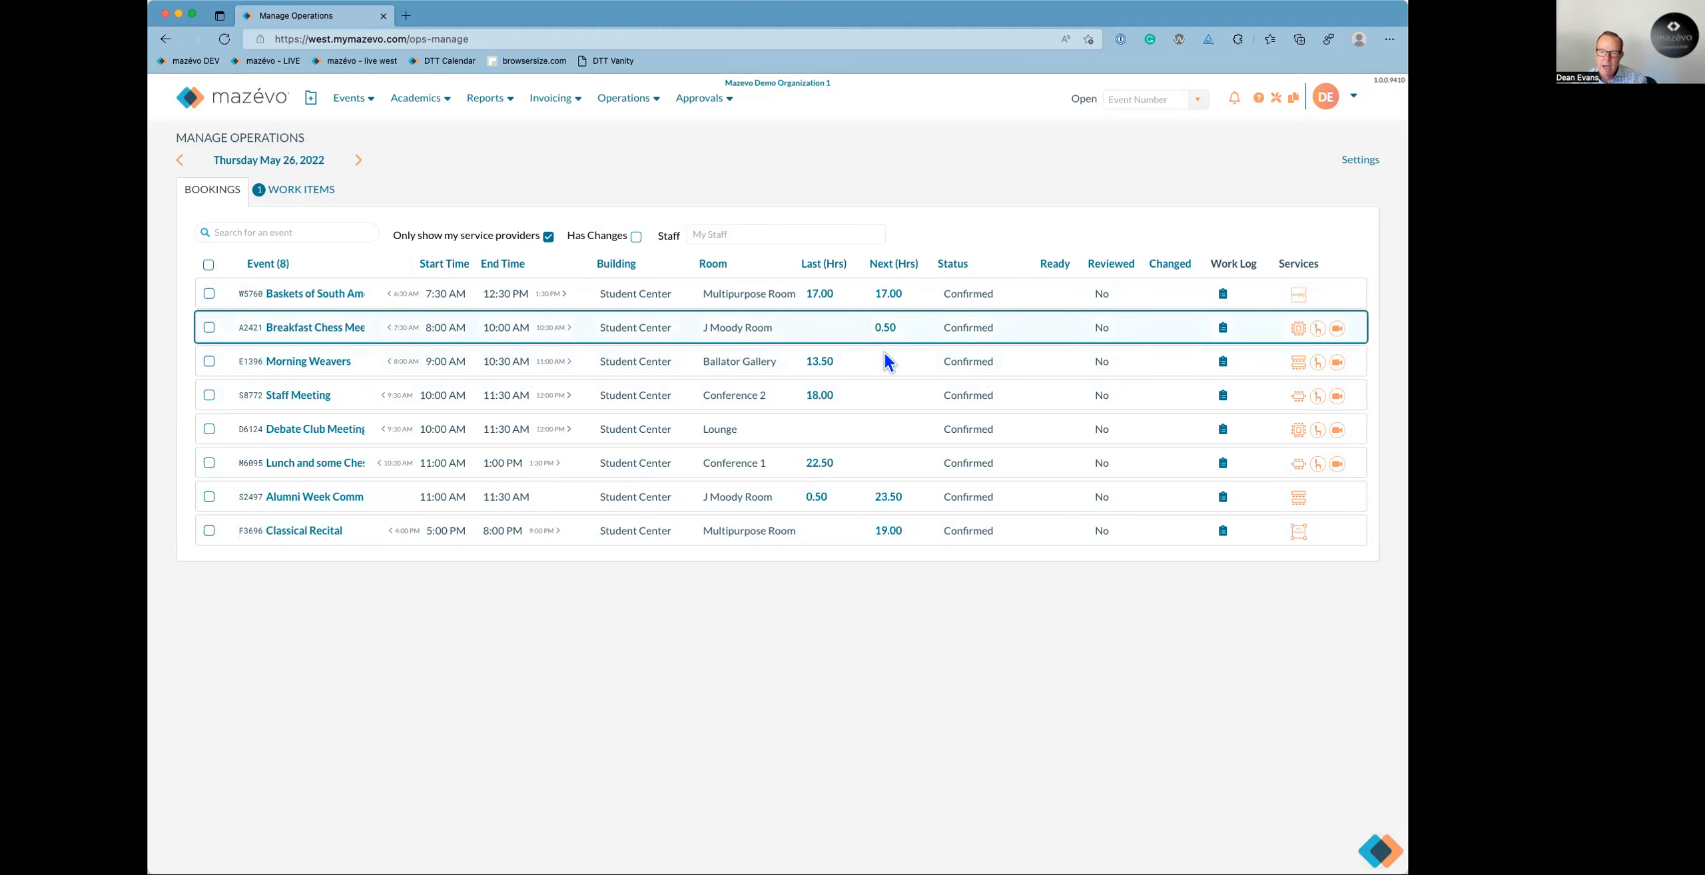
{"action": "left_click", "coordinate": [817, 501]}
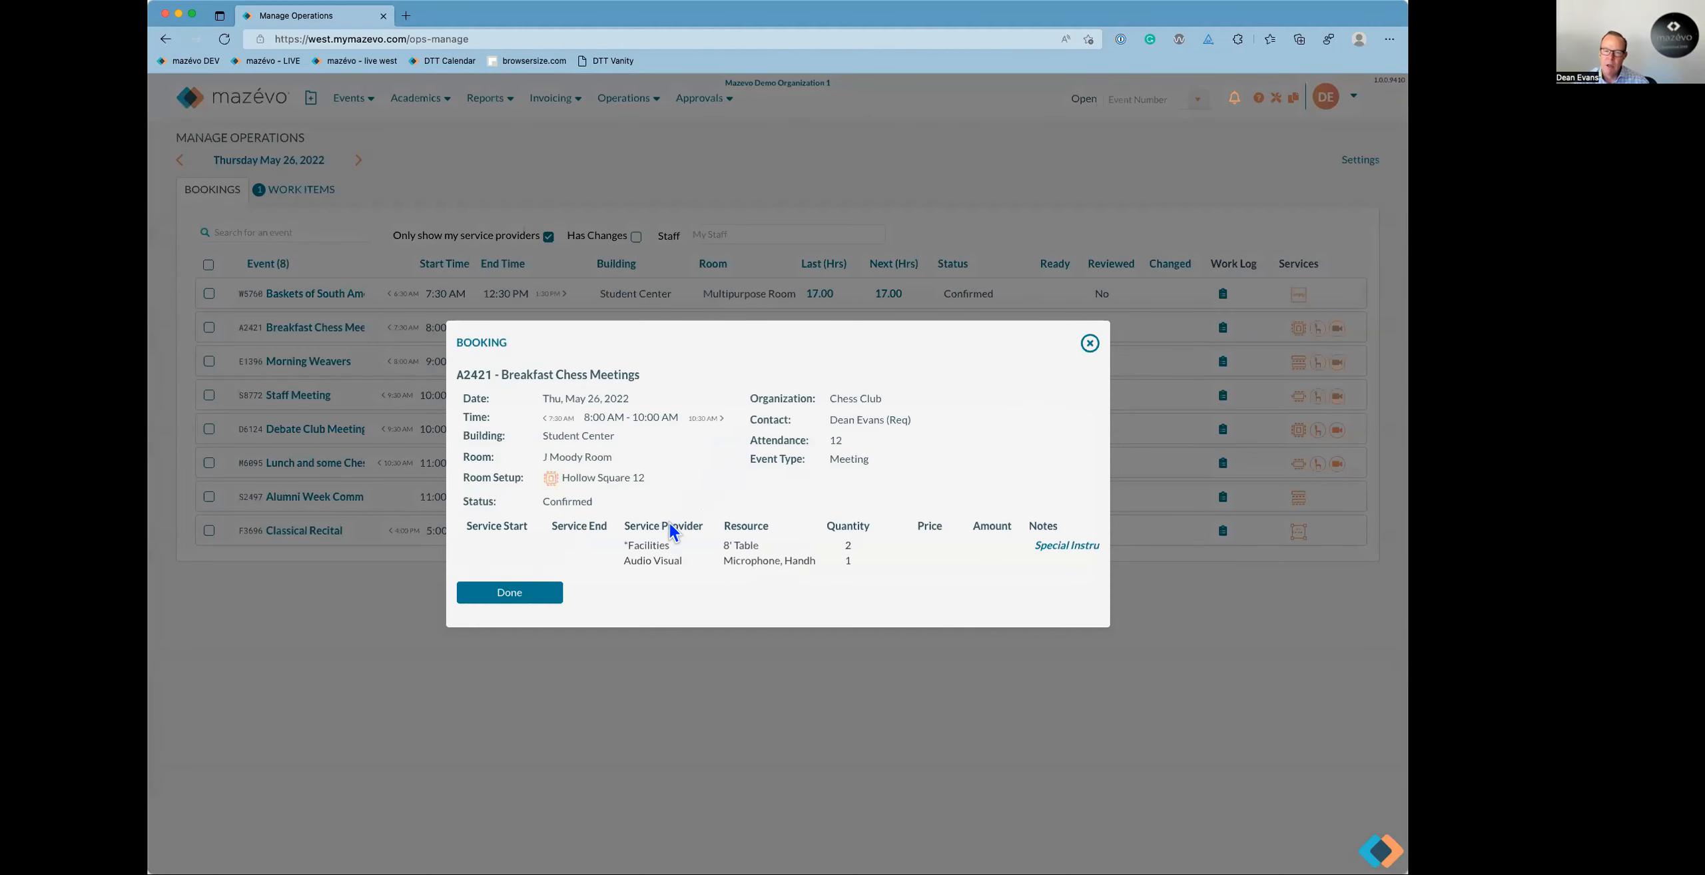
{"action": "left_click", "coordinate": [558, 593]}
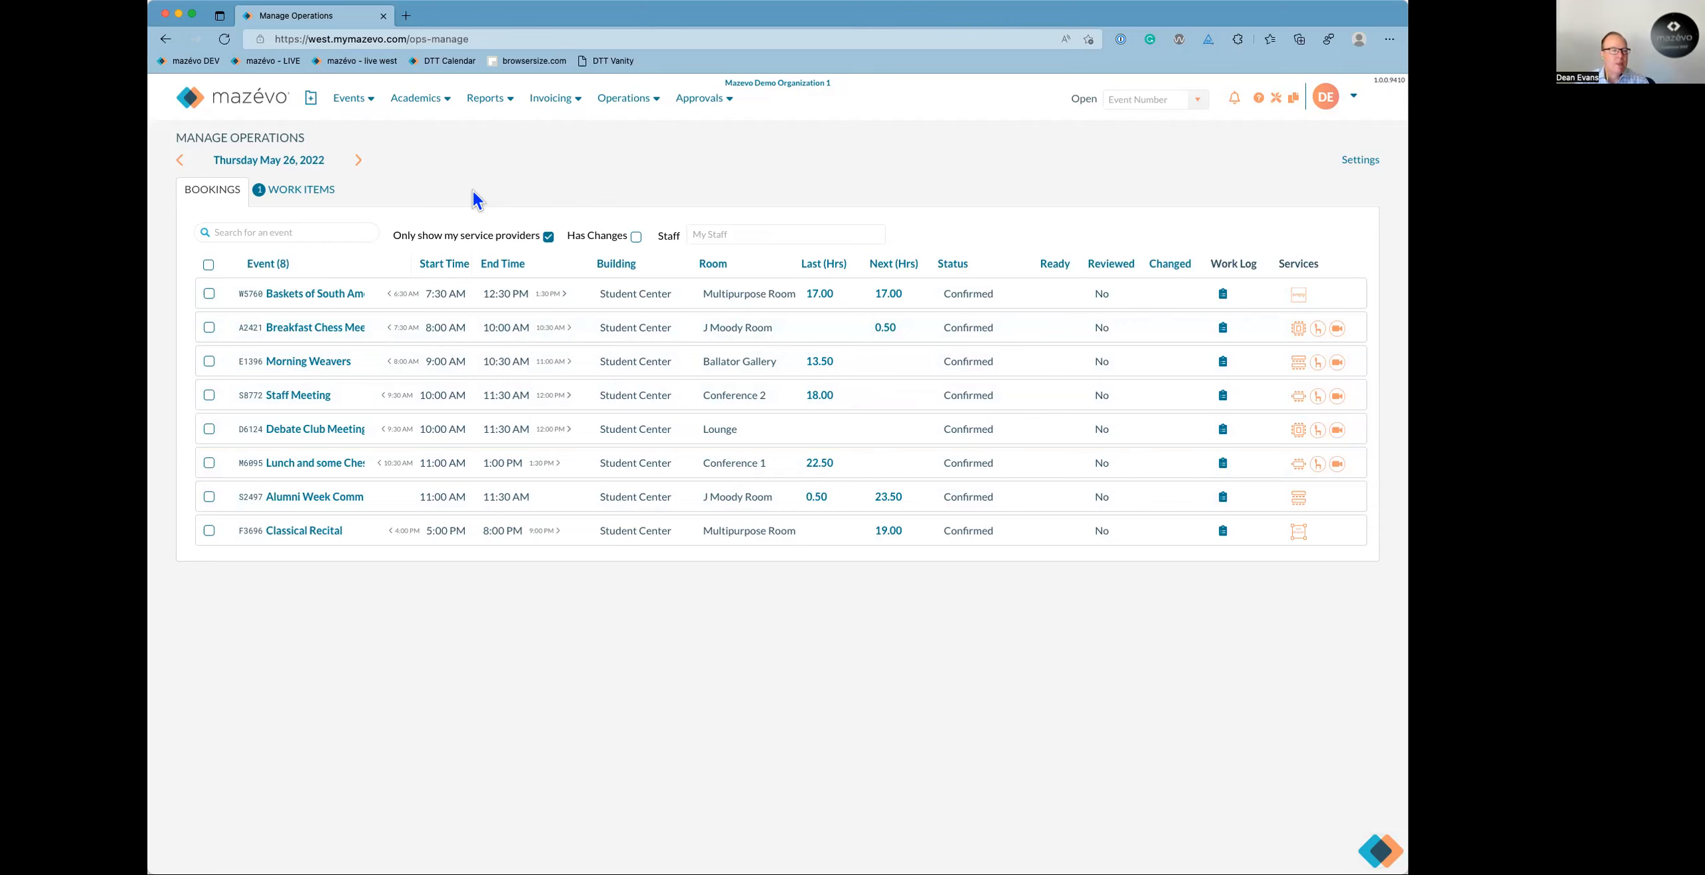
Run the Daily Log Report from the home dashboard for the last 7 days.
{"action": "left_click", "coordinate": [245, 111]}
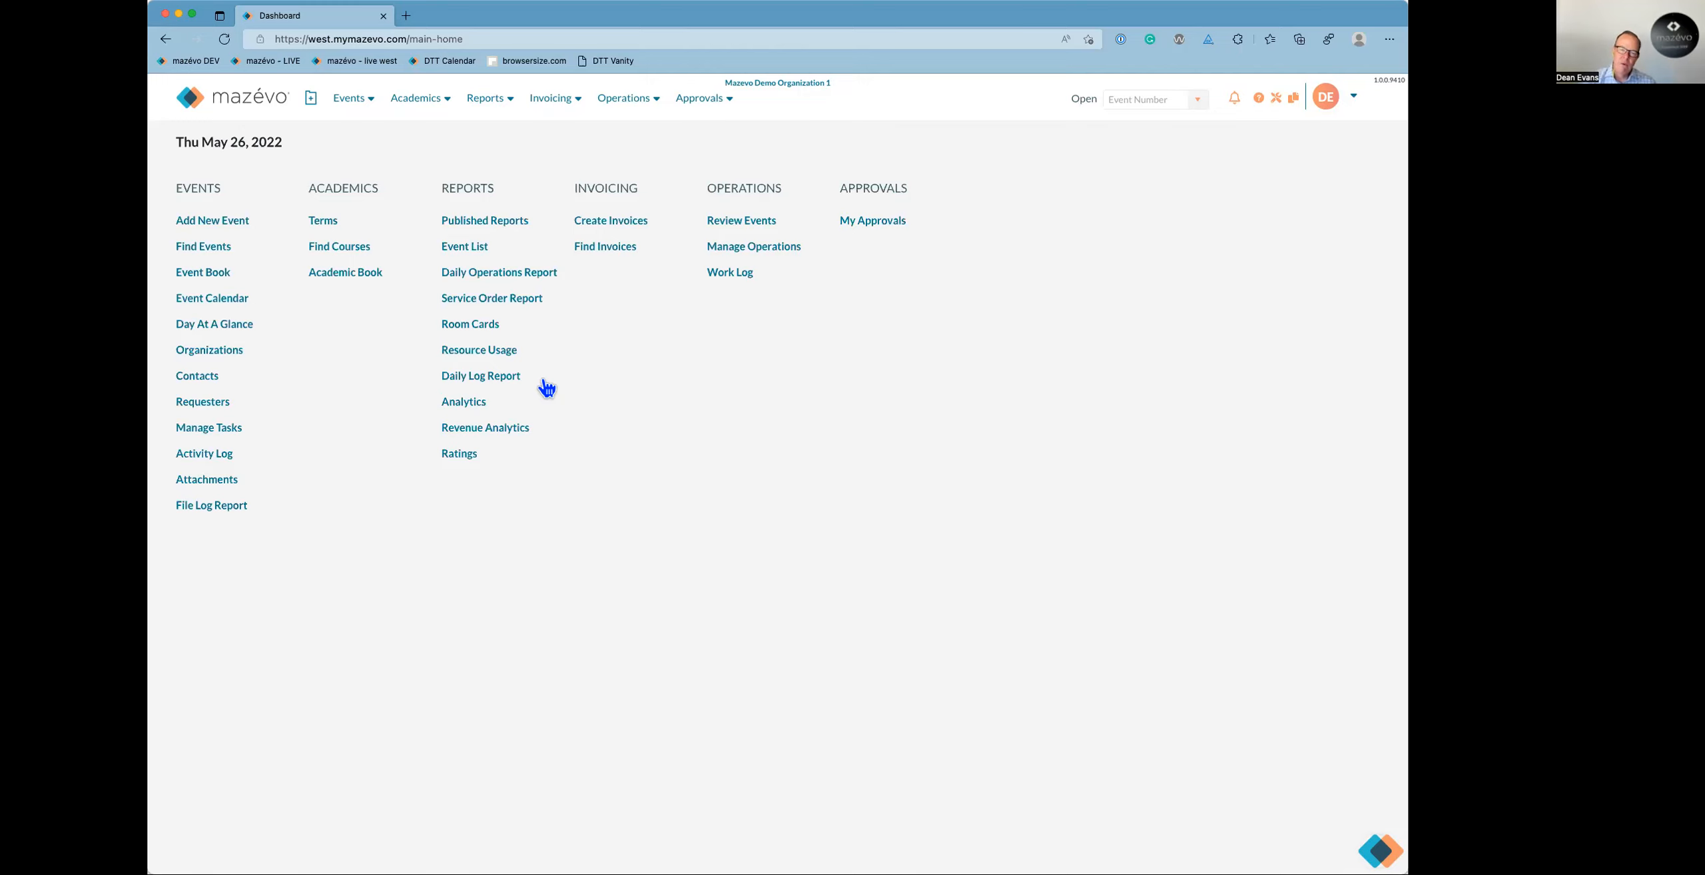
{"action": "left_click", "coordinate": [510, 380]}
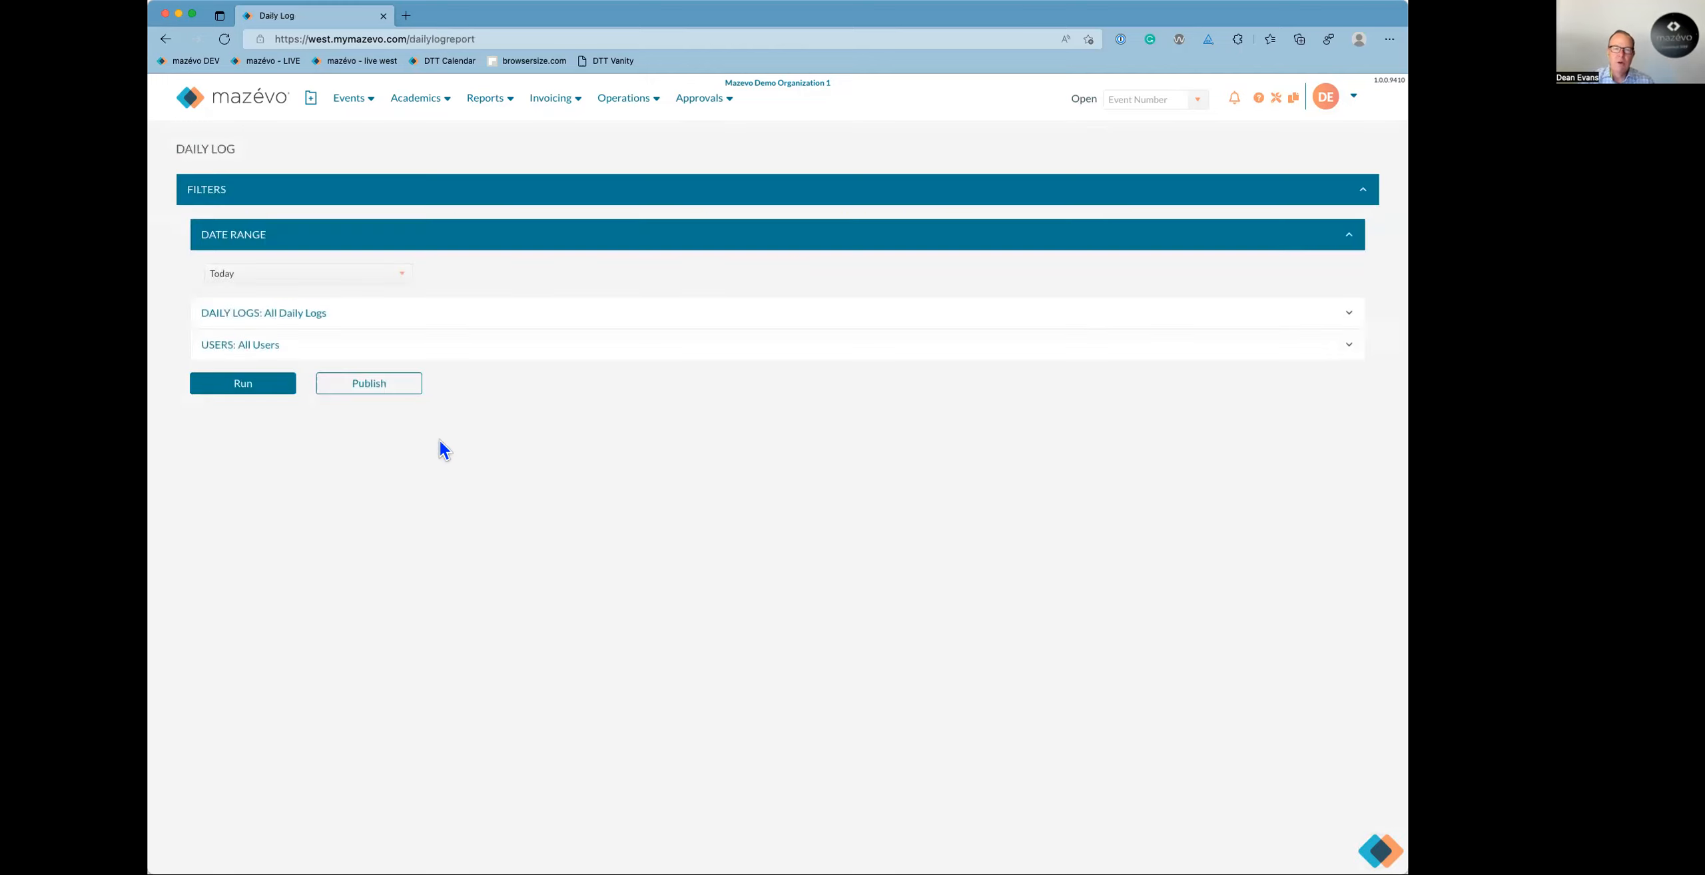
{"action": "left_click", "coordinate": [354, 275]}
{"action": "left_click", "coordinate": [353, 314]}
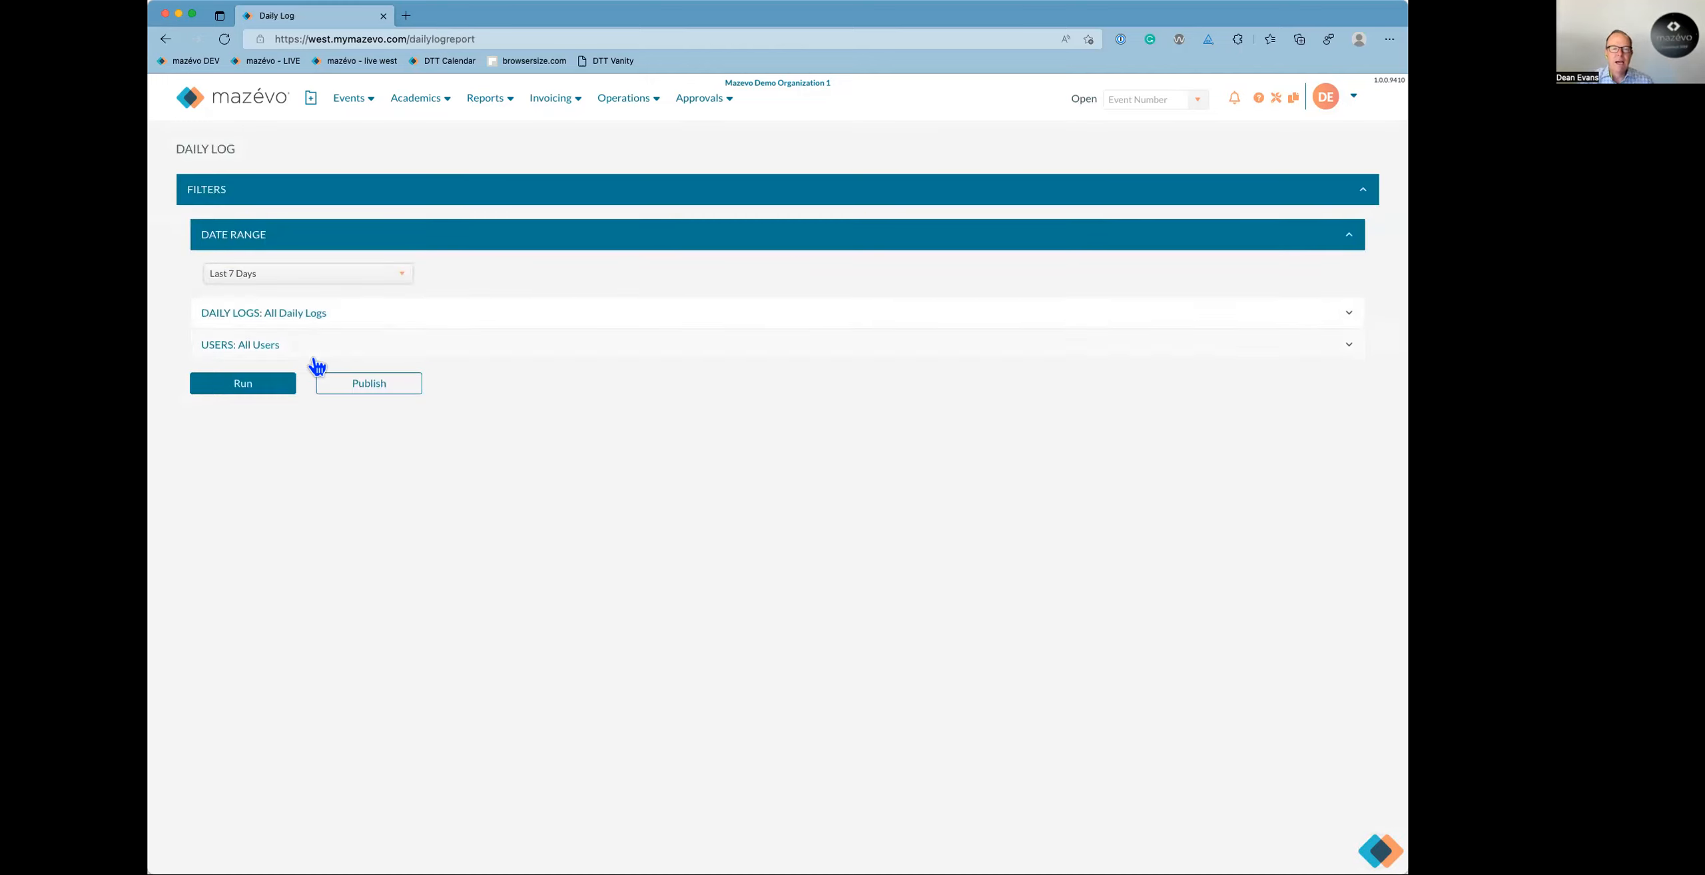
{"action": "left_click", "coordinate": [281, 387]}
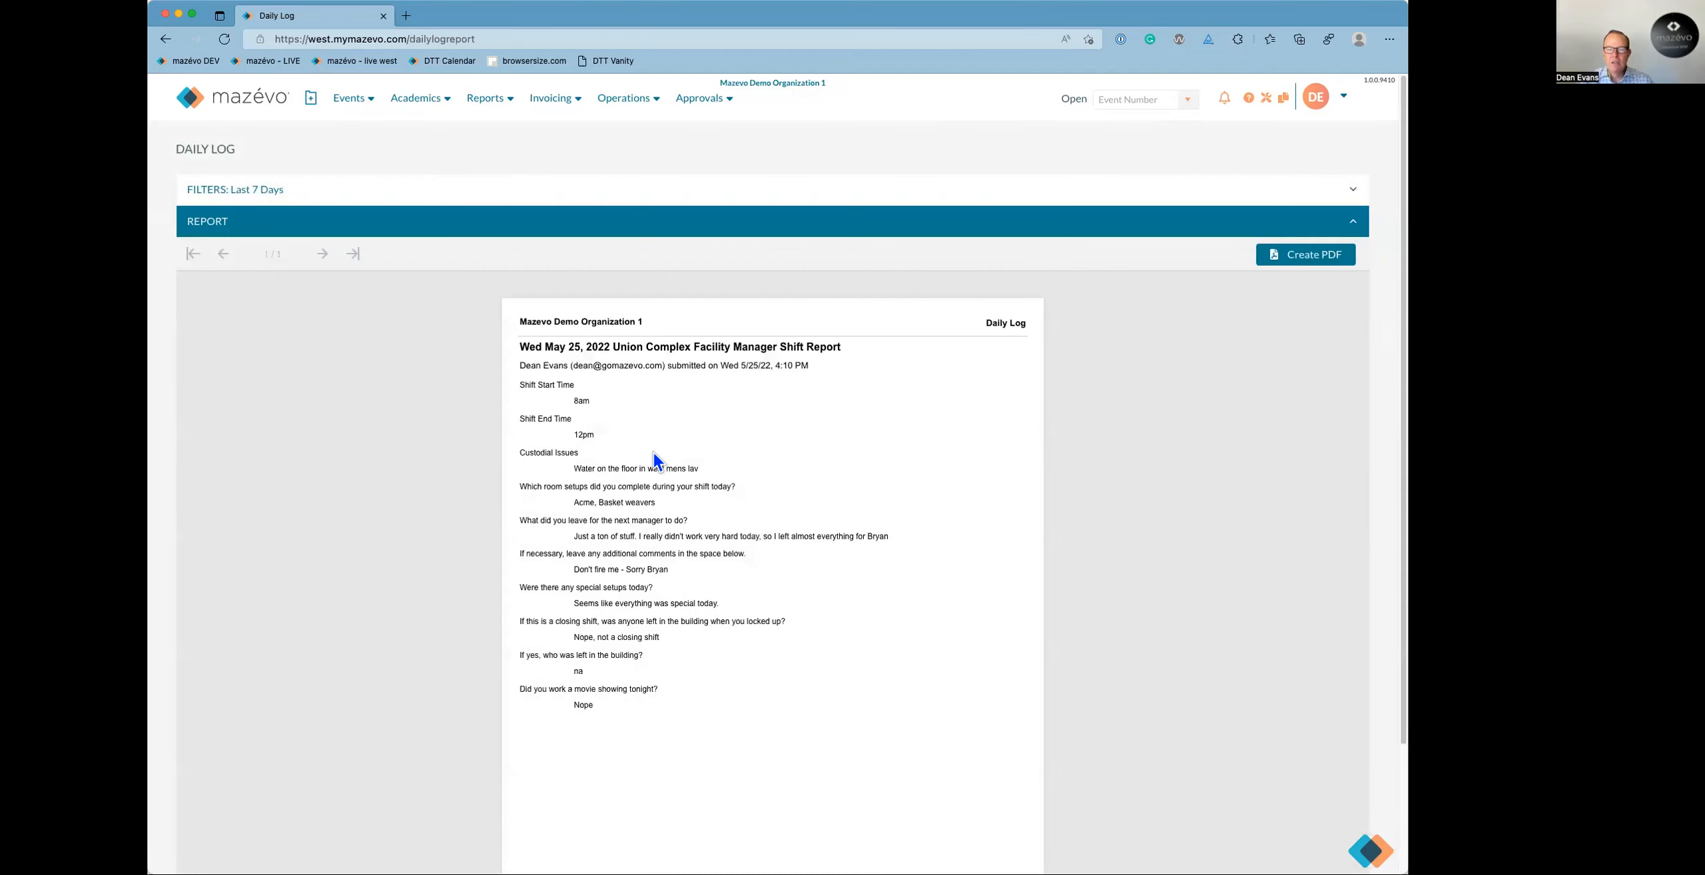
Read through the enlarged Union Complex Facility Manager Shift Report, then reopen the report filters at normal page size.
{"action": "scroll", "coordinate": [674, 408], "scroll_direction": "down", "scroll_amount": 1}
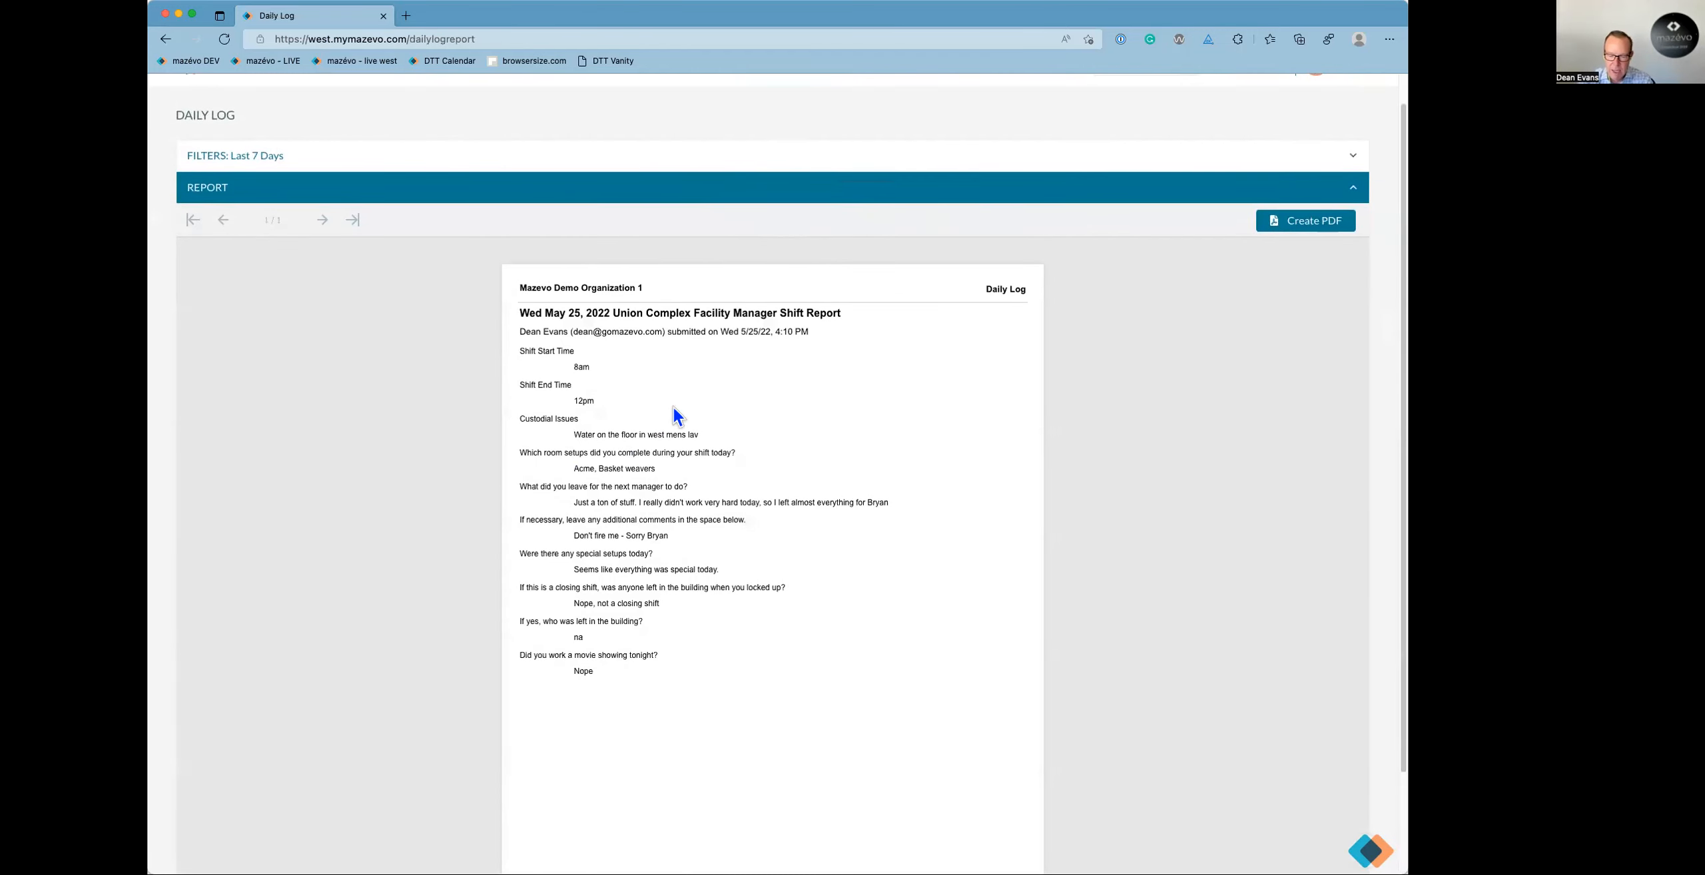
{"action": "key", "text": "super+plus"}
{"action": "key", "text": "super+plus"}
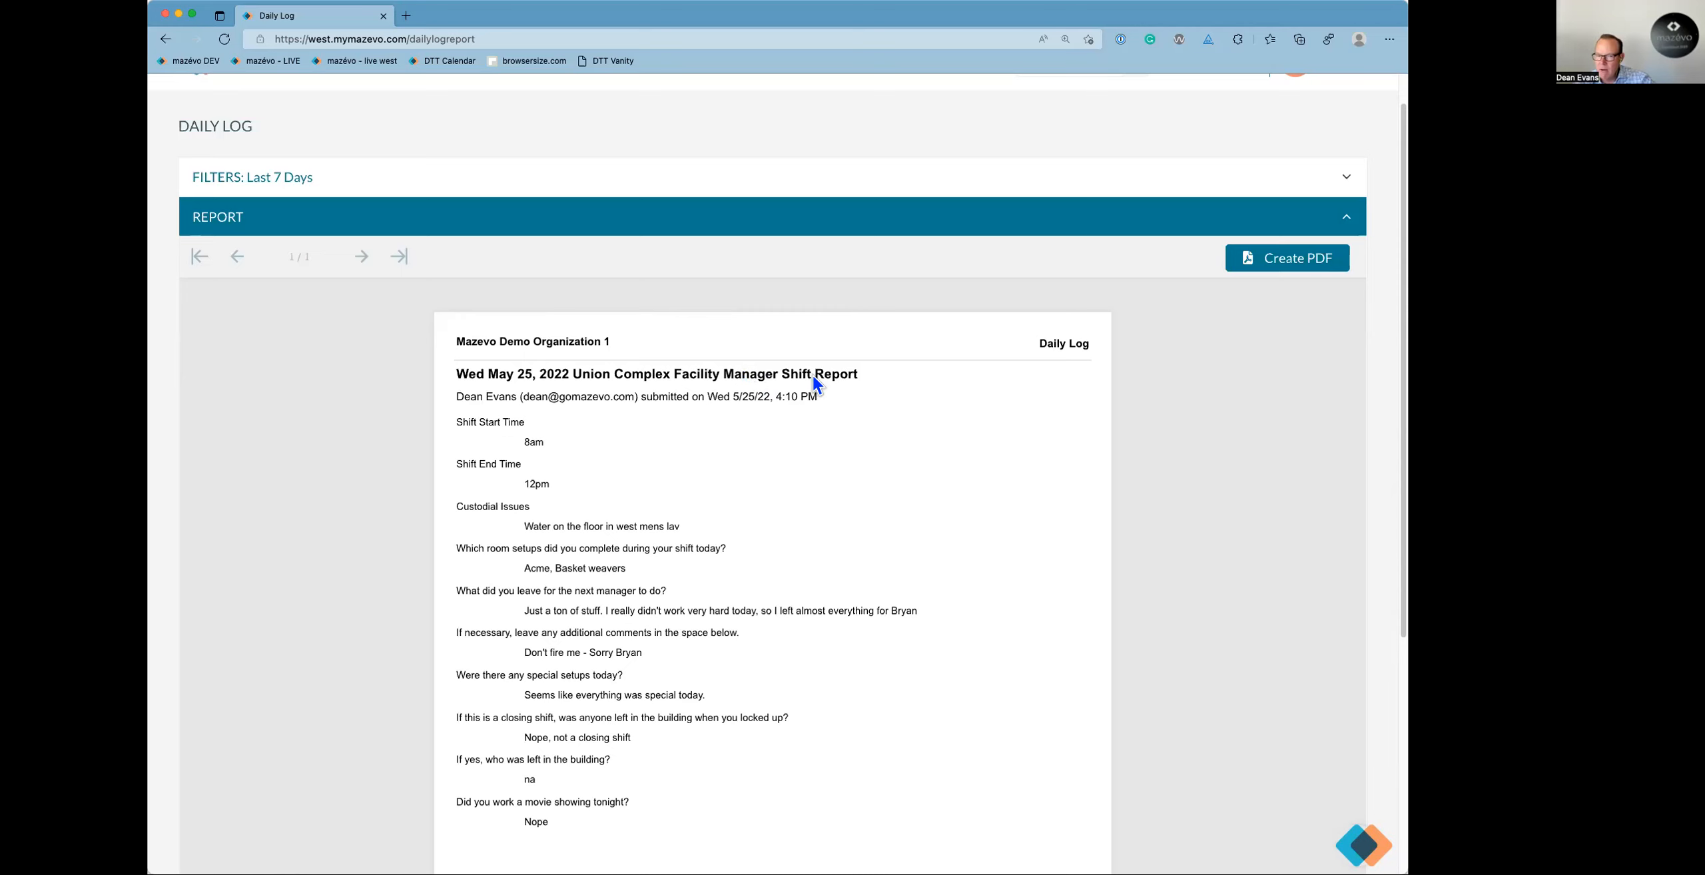
{"action": "scroll", "coordinate": [790, 370], "scroll_direction": "down", "scroll_amount": 2}
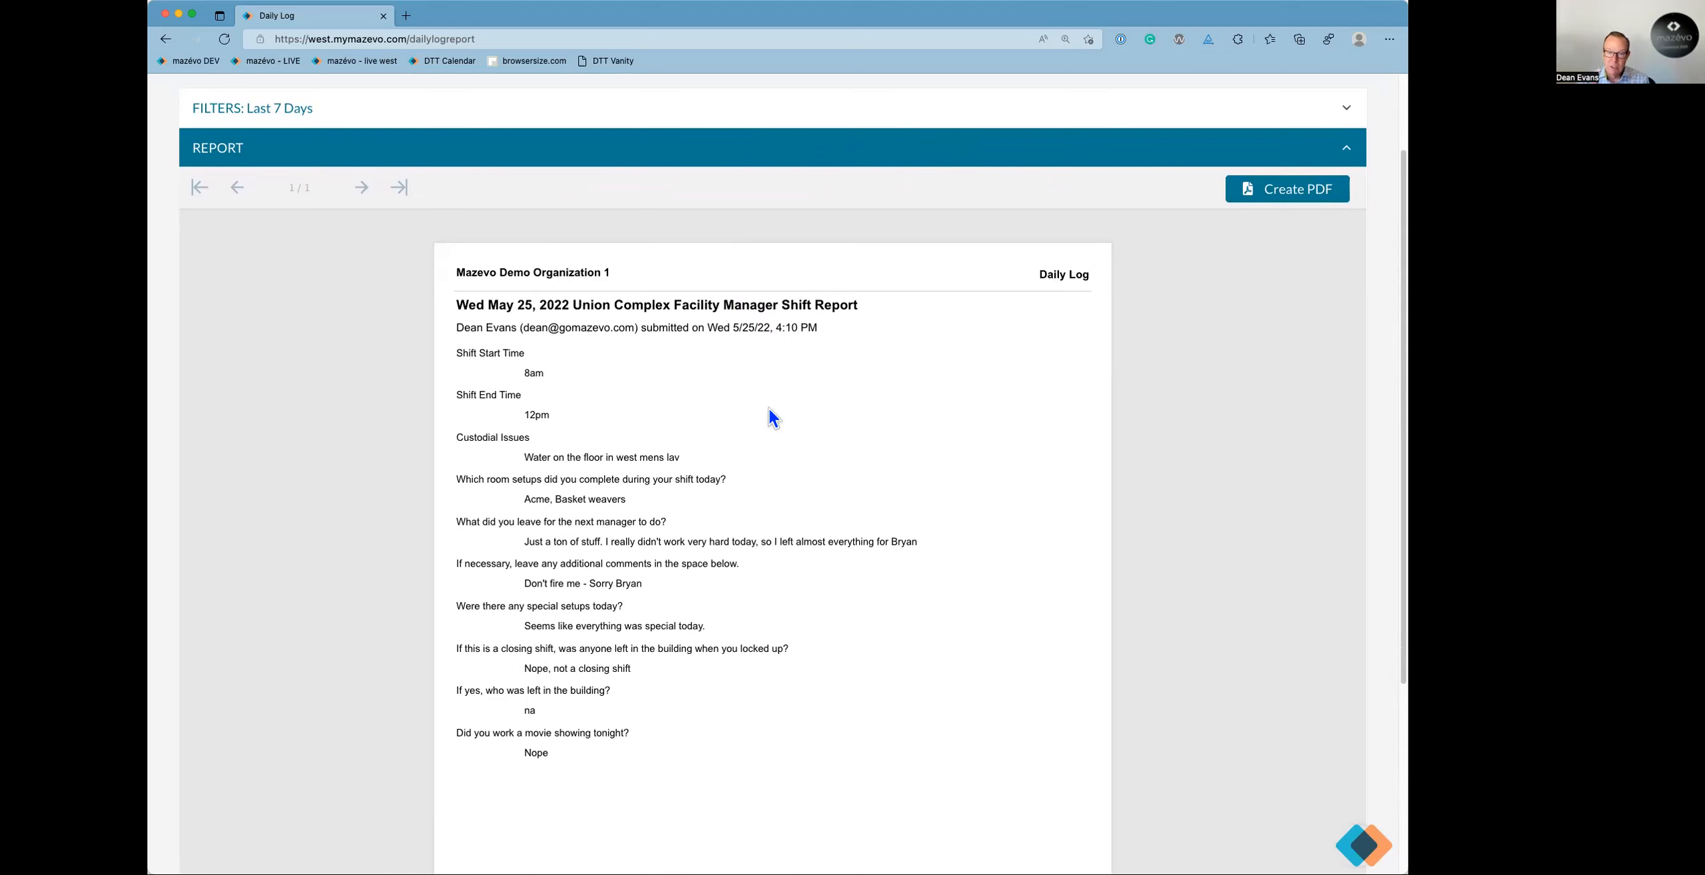
{"action": "scroll", "coordinate": [773, 417], "scroll_direction": "up", "scroll_amount": 3}
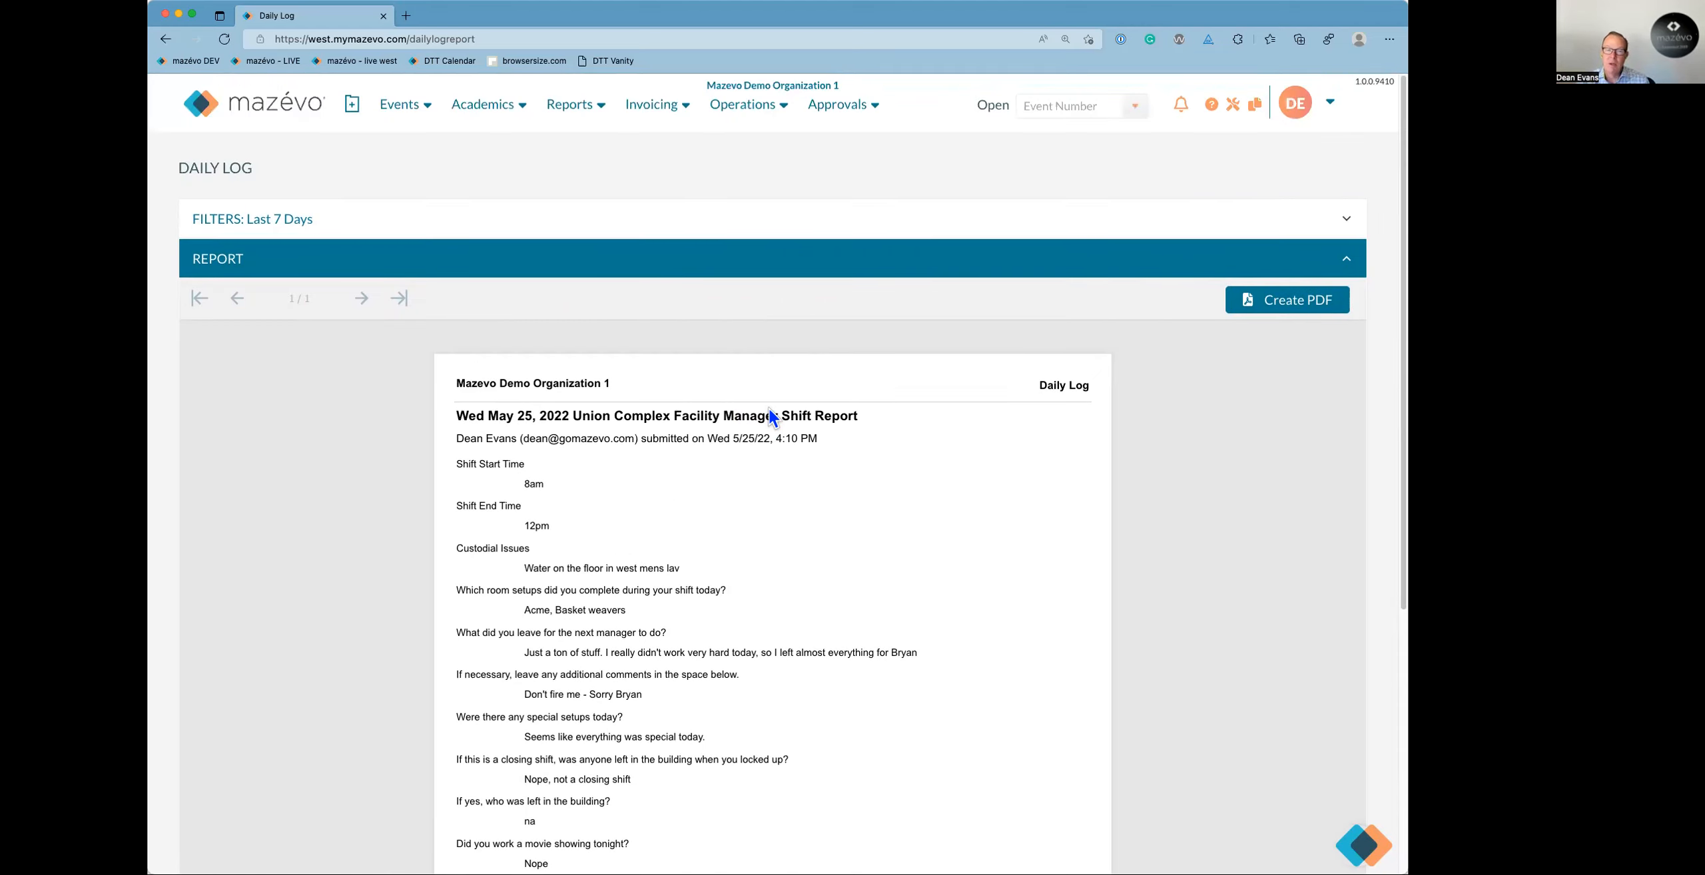
{"action": "left_click", "coordinate": [223, 221]}
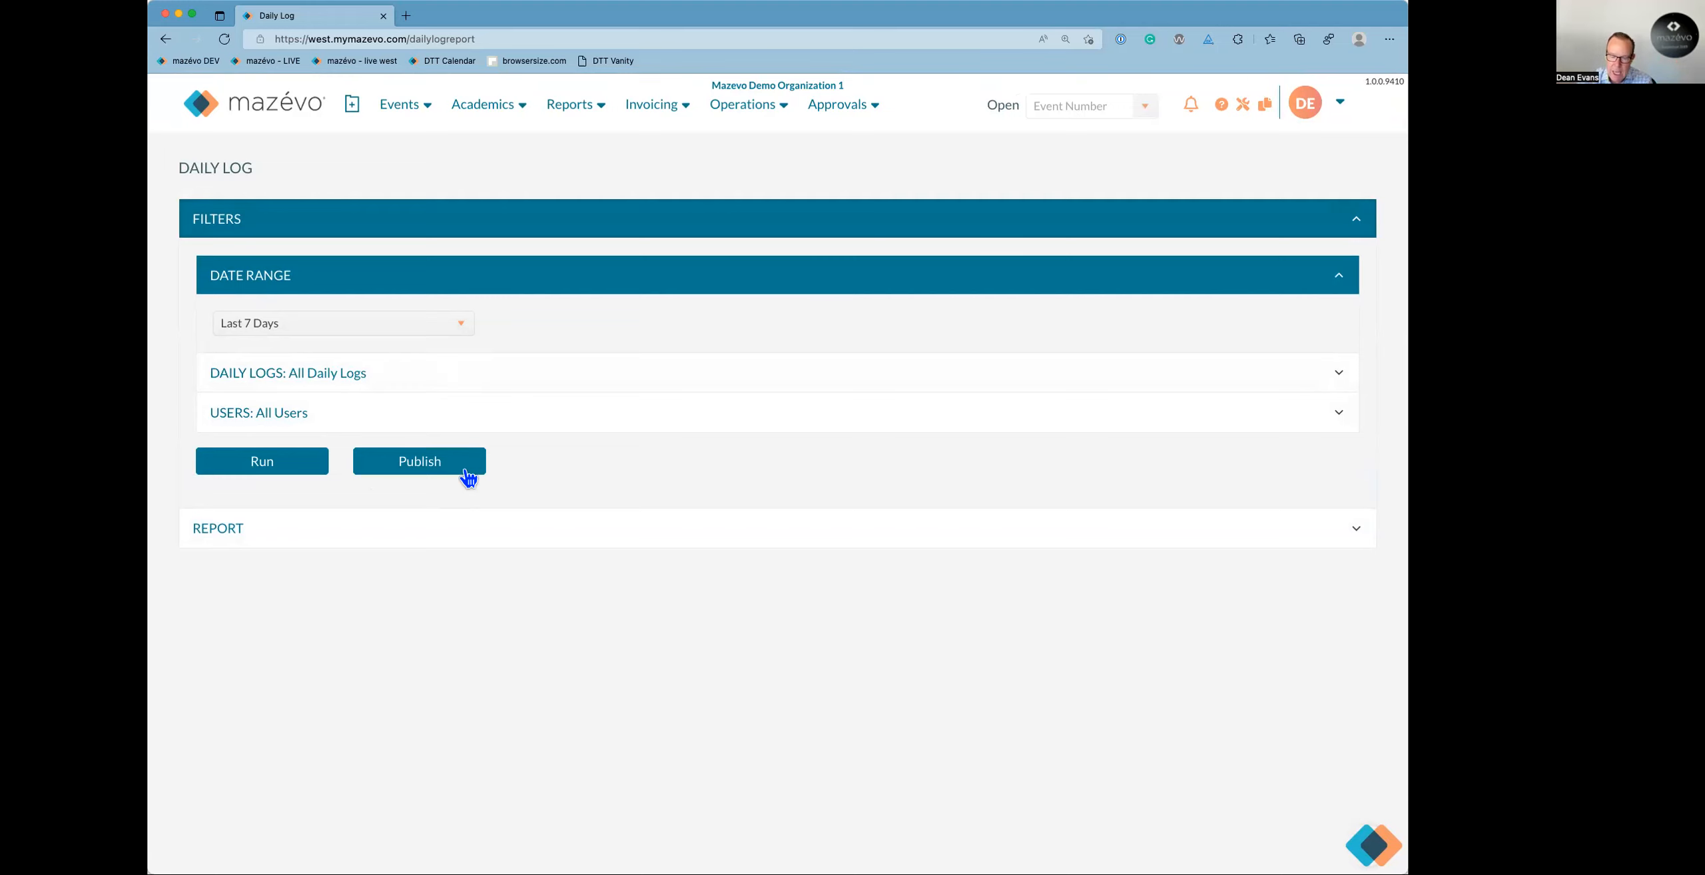
{"action": "key", "text": "super+0"}
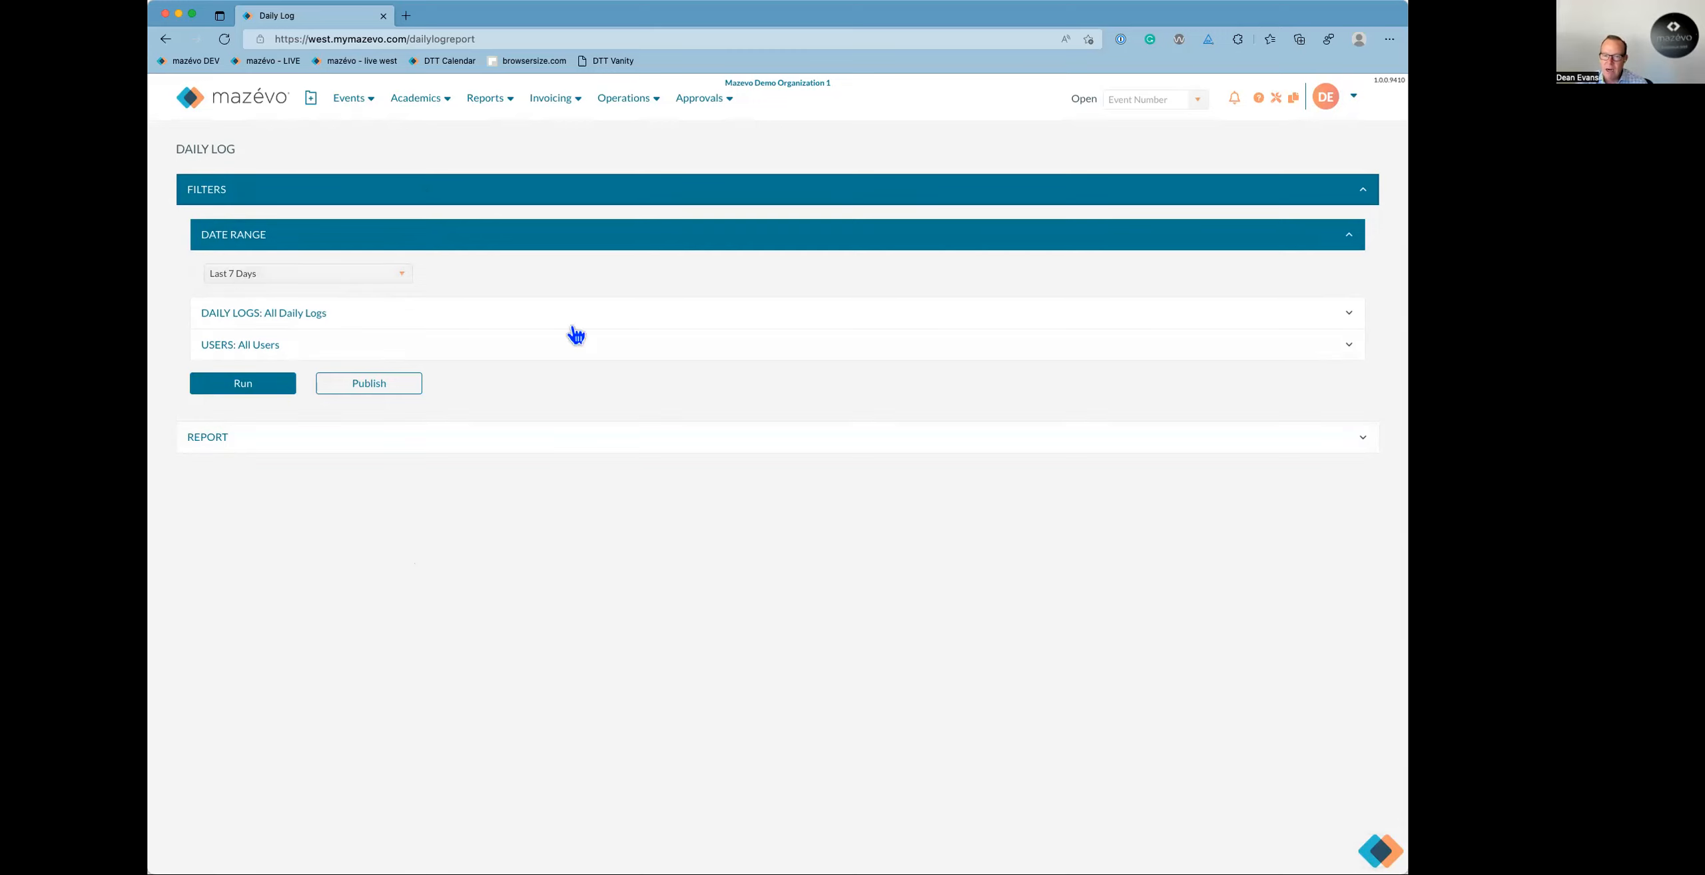
Open the Daily Logs settings, review the questions of the Union Complex Facility Manager Shift Report, and close it without saving.
{"action": "left_click", "coordinate": [258, 104]}
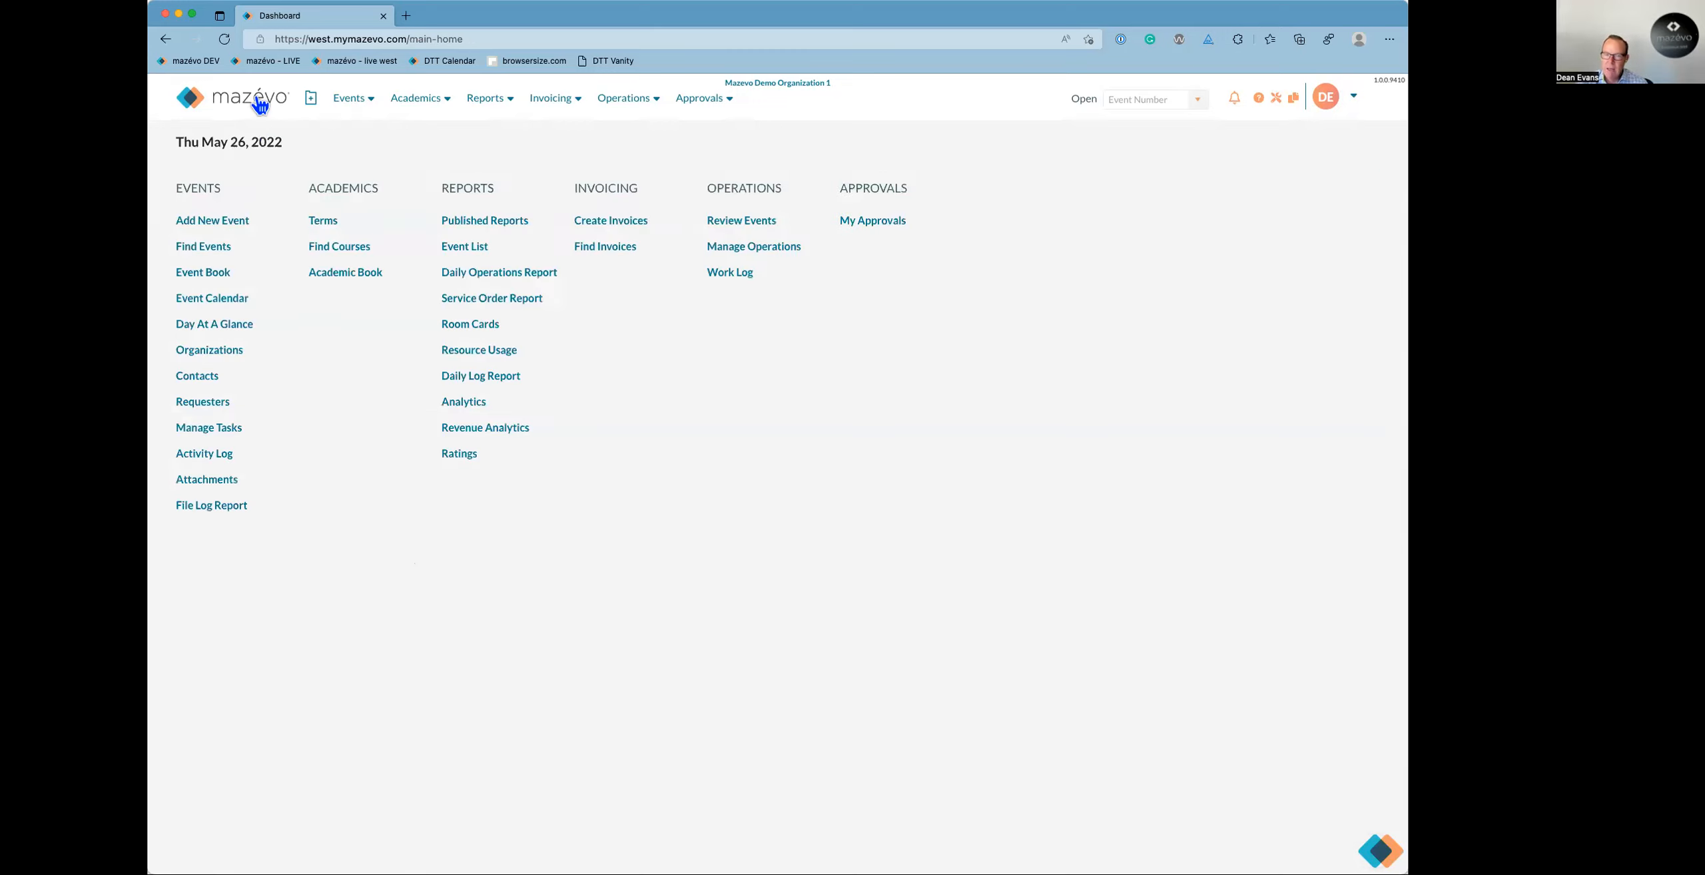
{"action": "left_click", "coordinate": [1280, 102]}
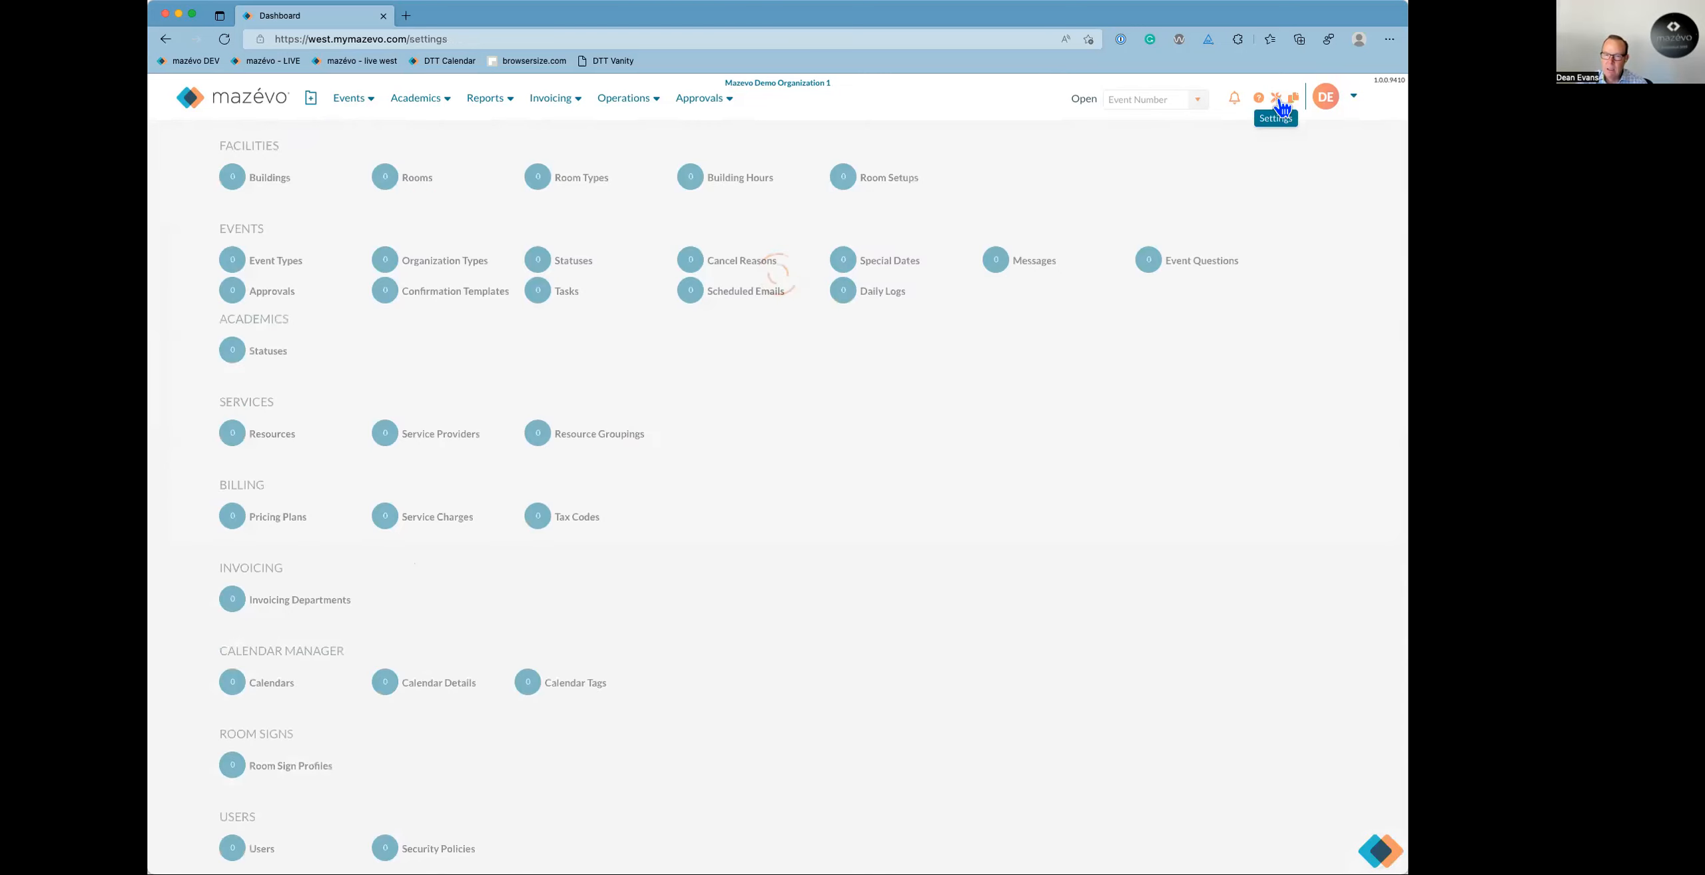
{"action": "left_click", "coordinate": [889, 304]}
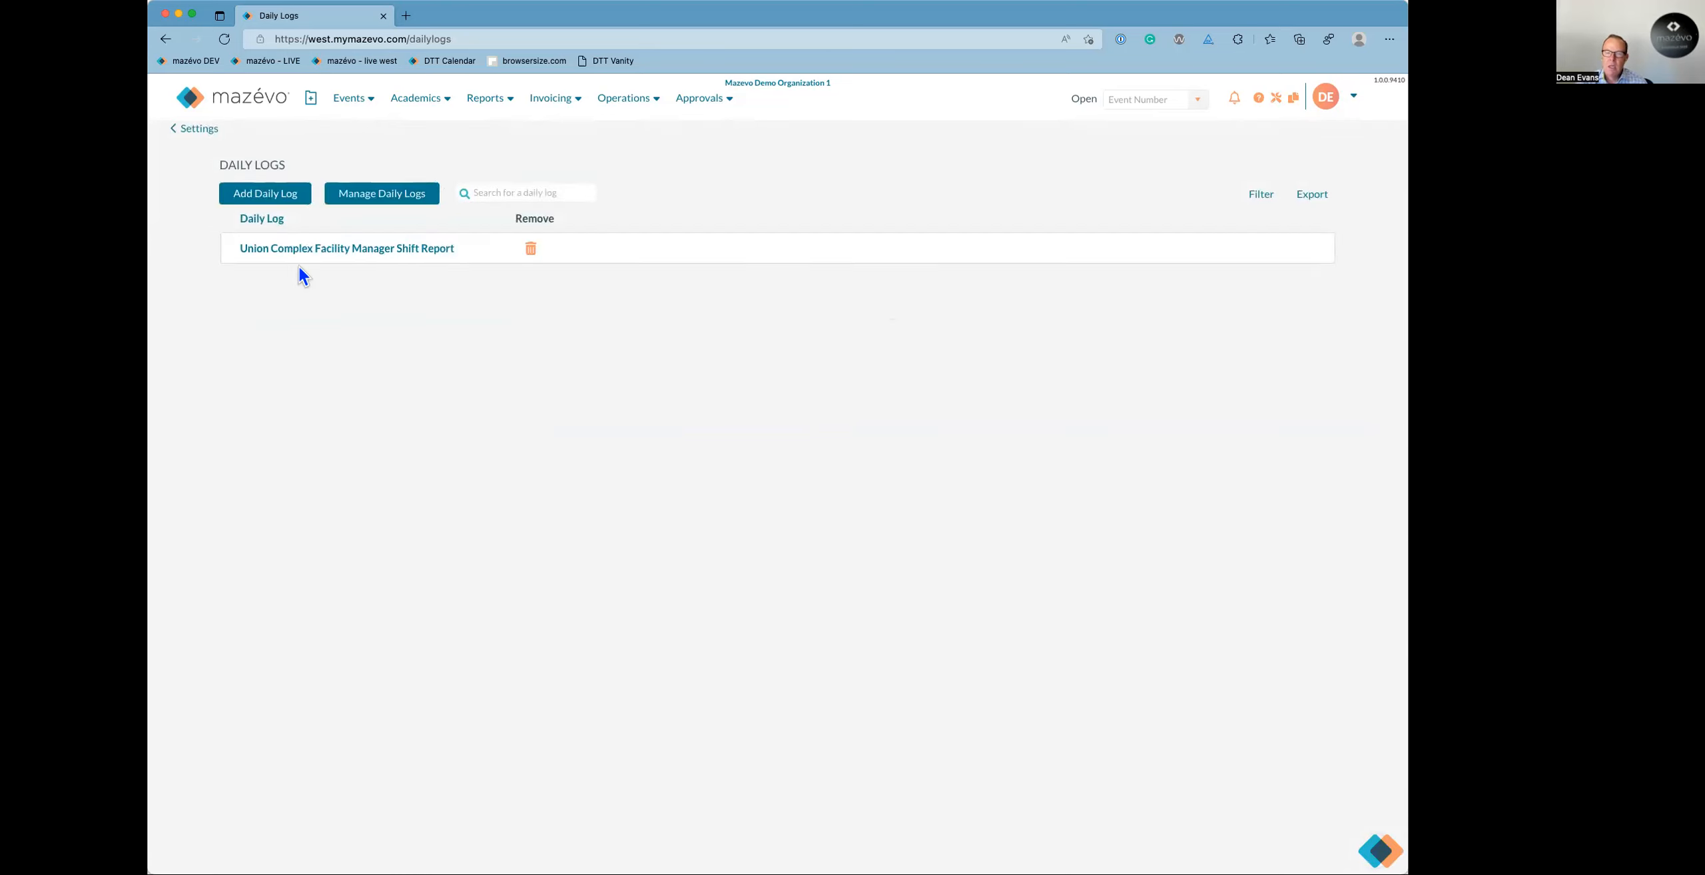
{"action": "left_click", "coordinate": [306, 260]}
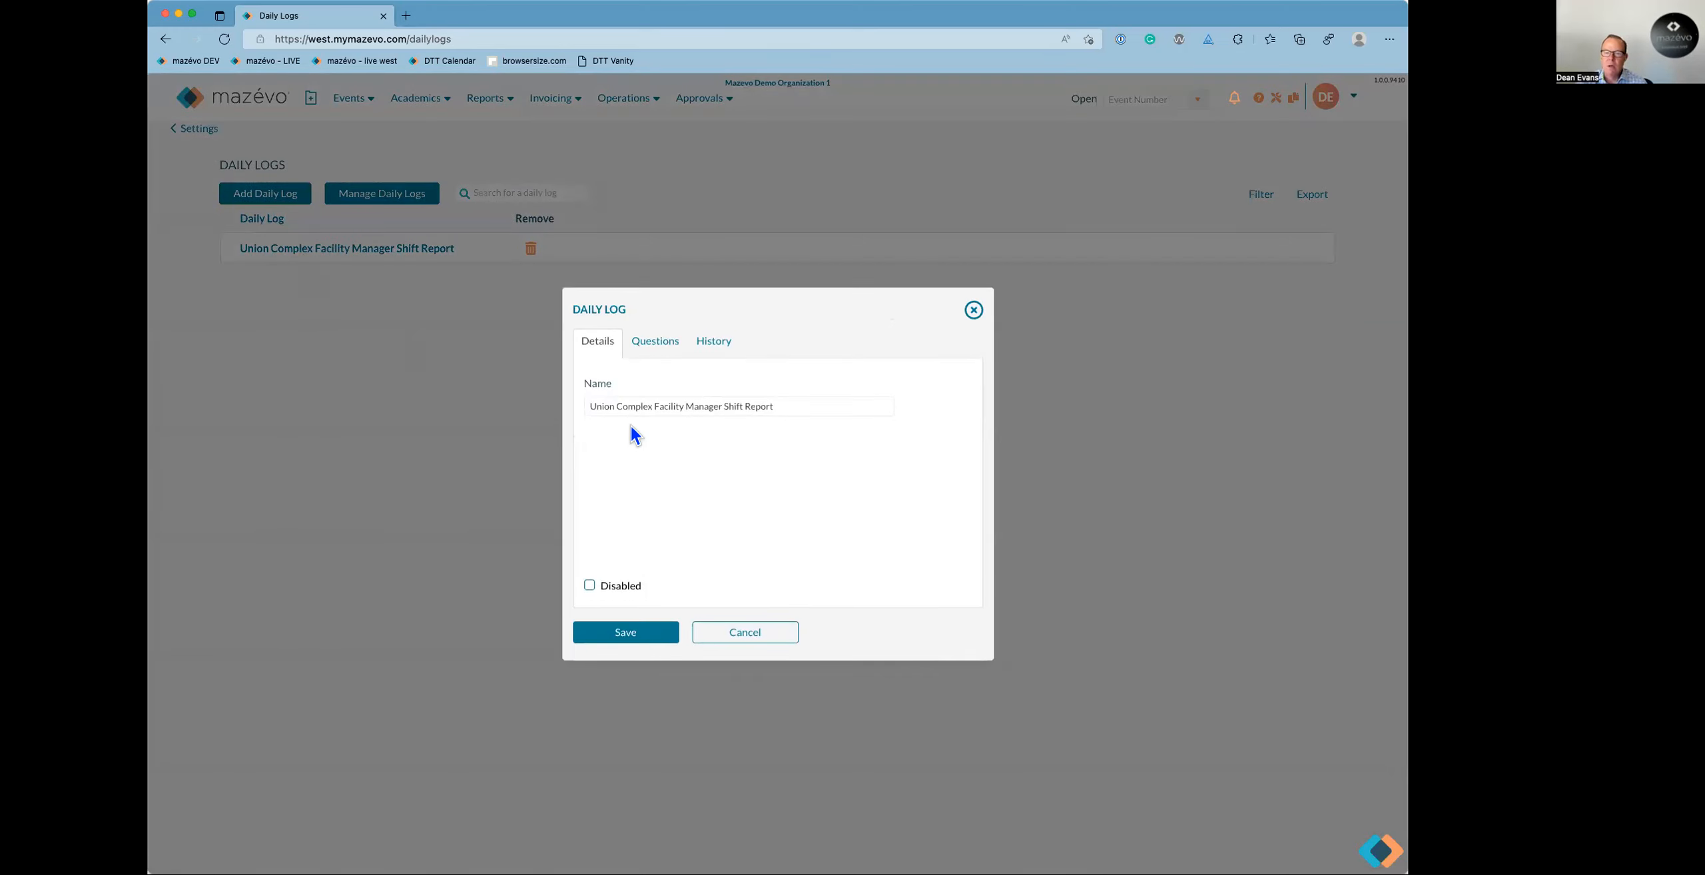
{"action": "left_click", "coordinate": [670, 346]}
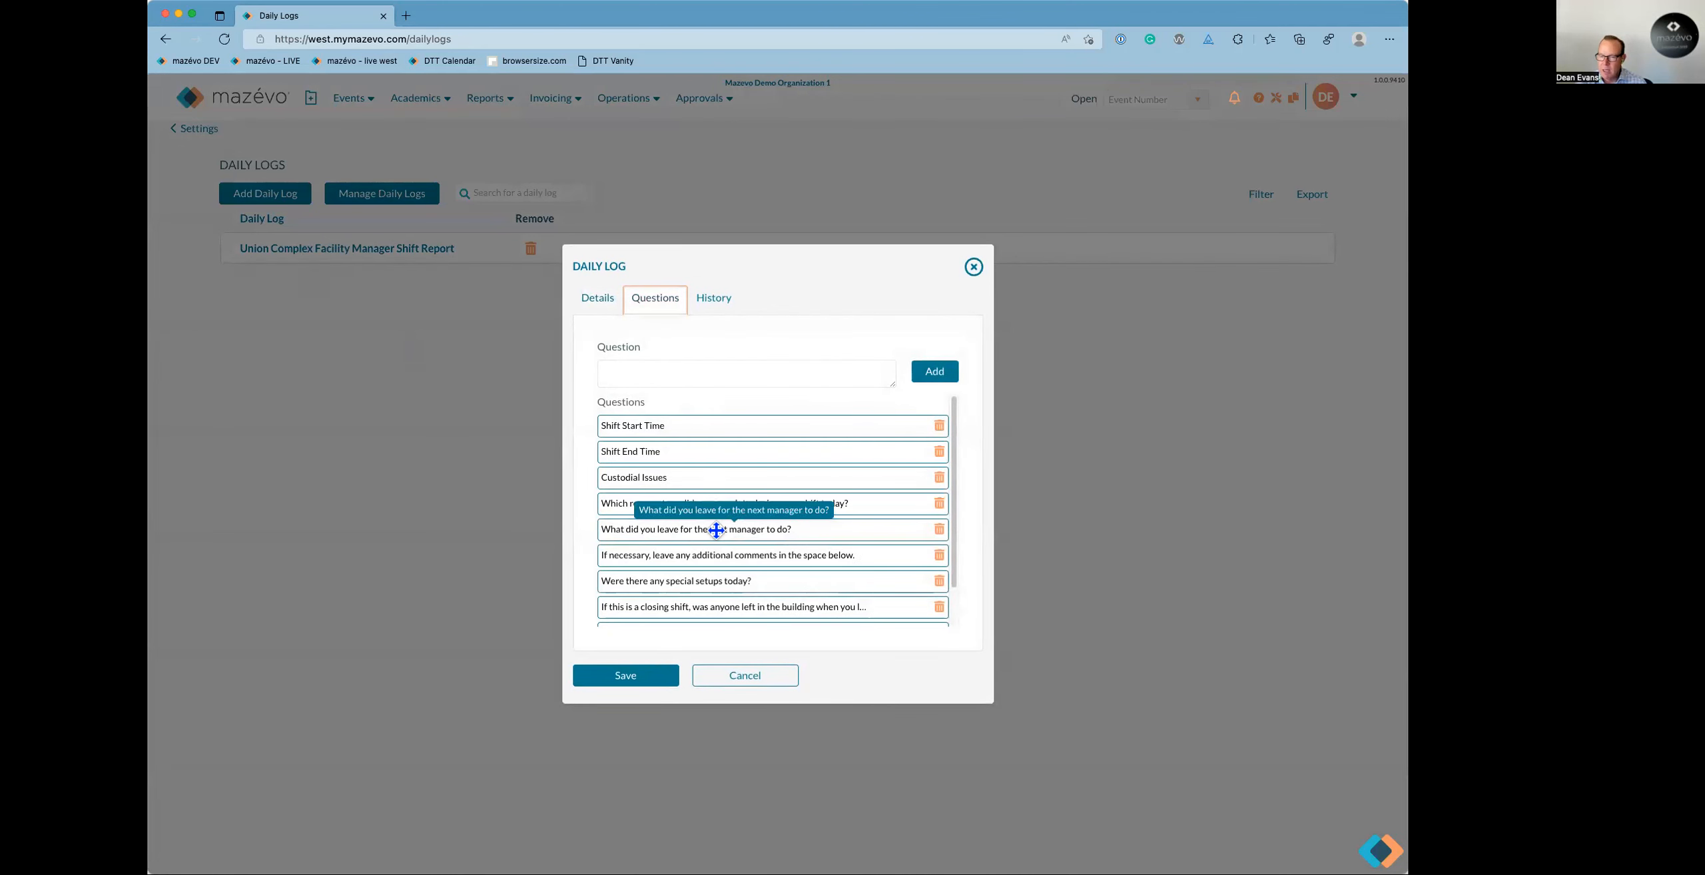
{"action": "scroll", "coordinate": [747, 510], "scroll_direction": "down", "scroll_amount": 2}
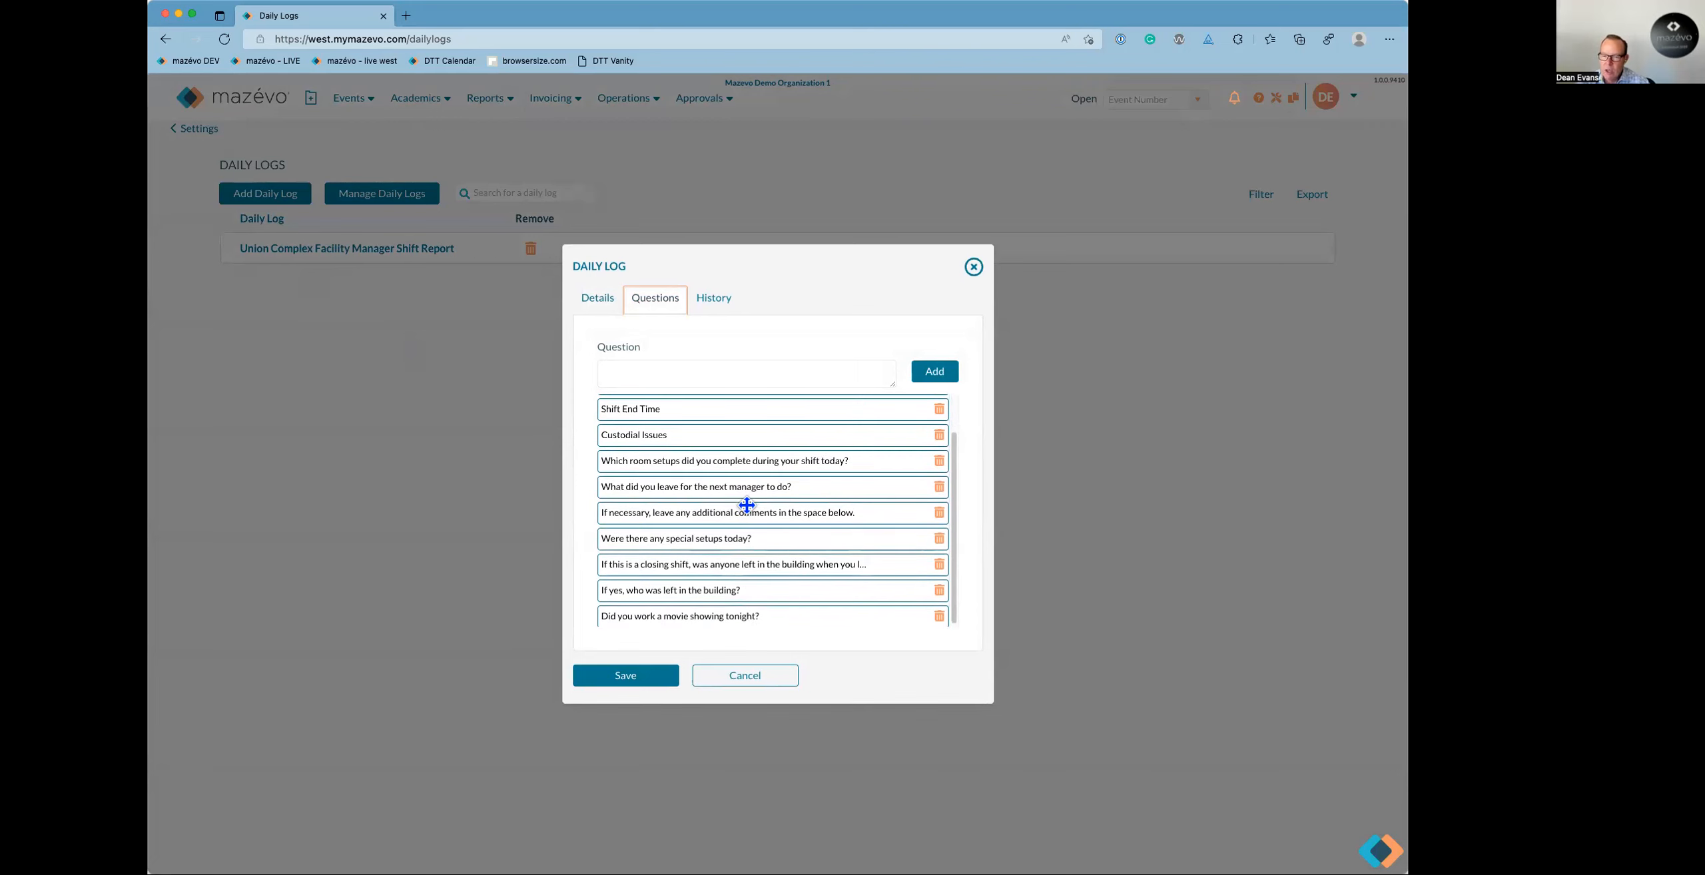
{"action": "scroll", "coordinate": [736, 506], "scroll_direction": "up", "scroll_amount": 2}
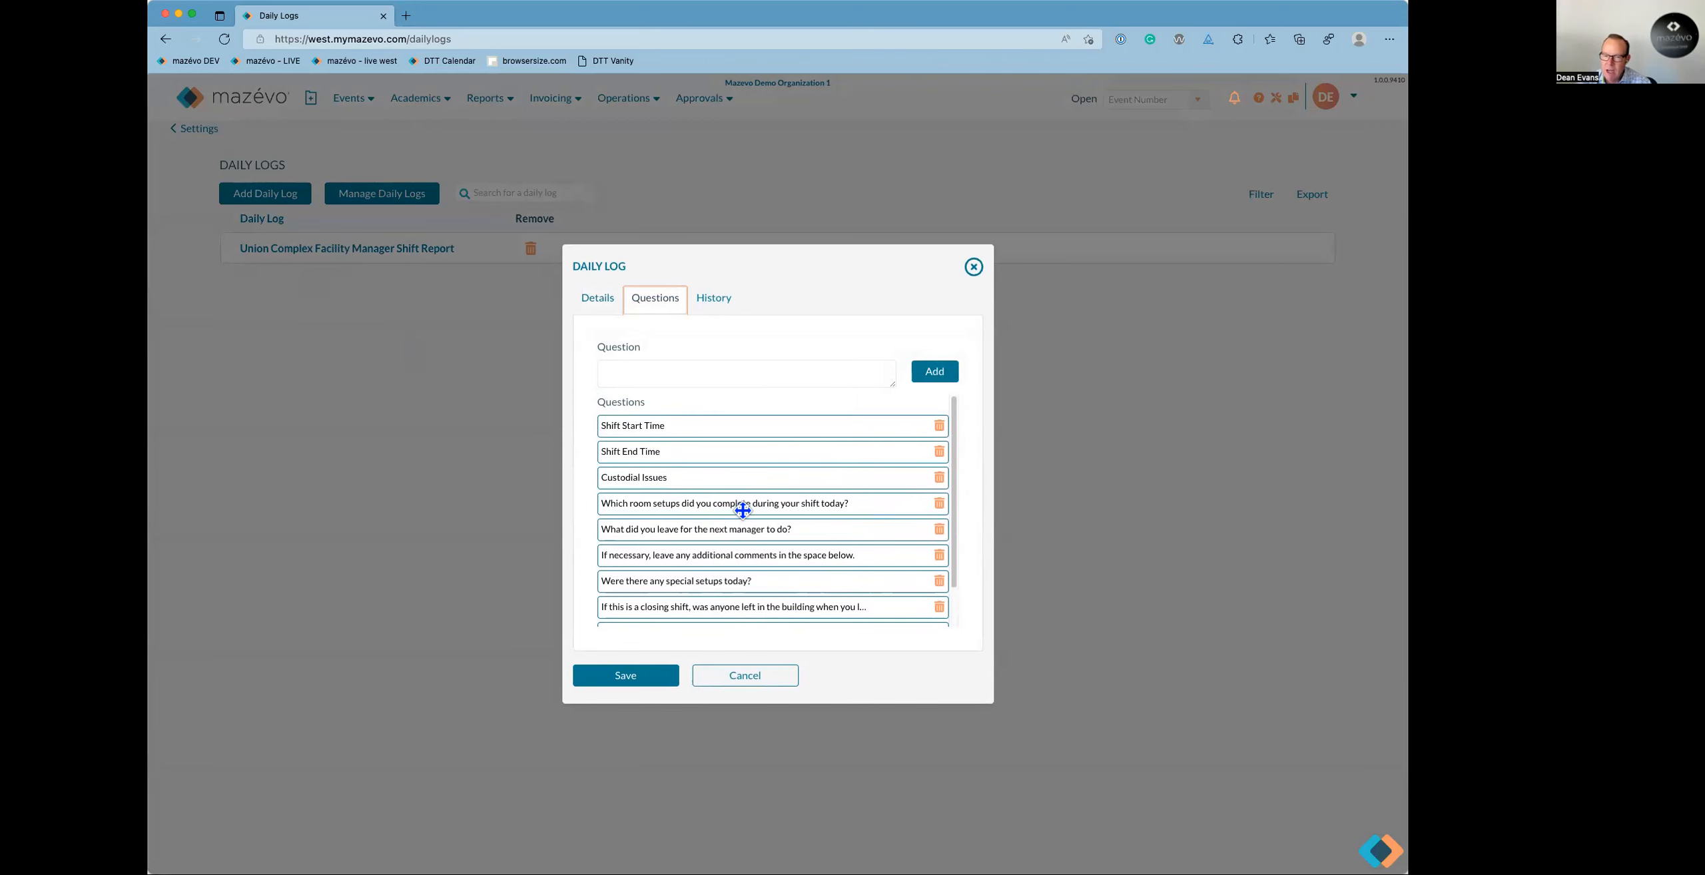
{"action": "left_click", "coordinate": [745, 676]}
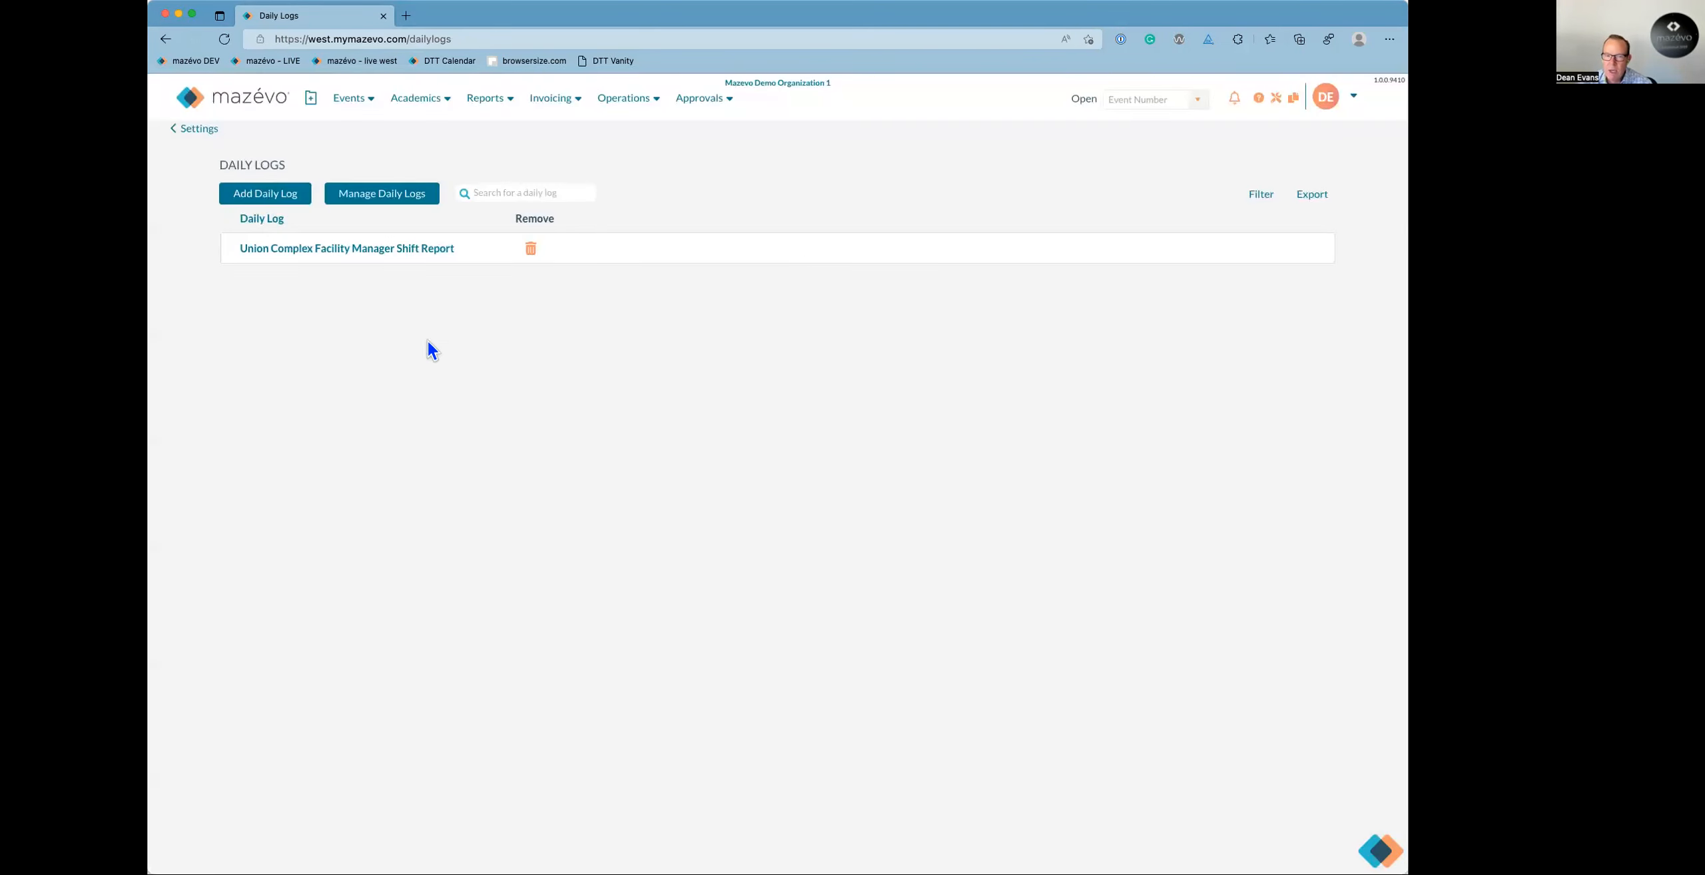
Start a new daily log named "test" with the questions "start time" and "end time".
{"action": "left_click", "coordinate": [280, 208]}
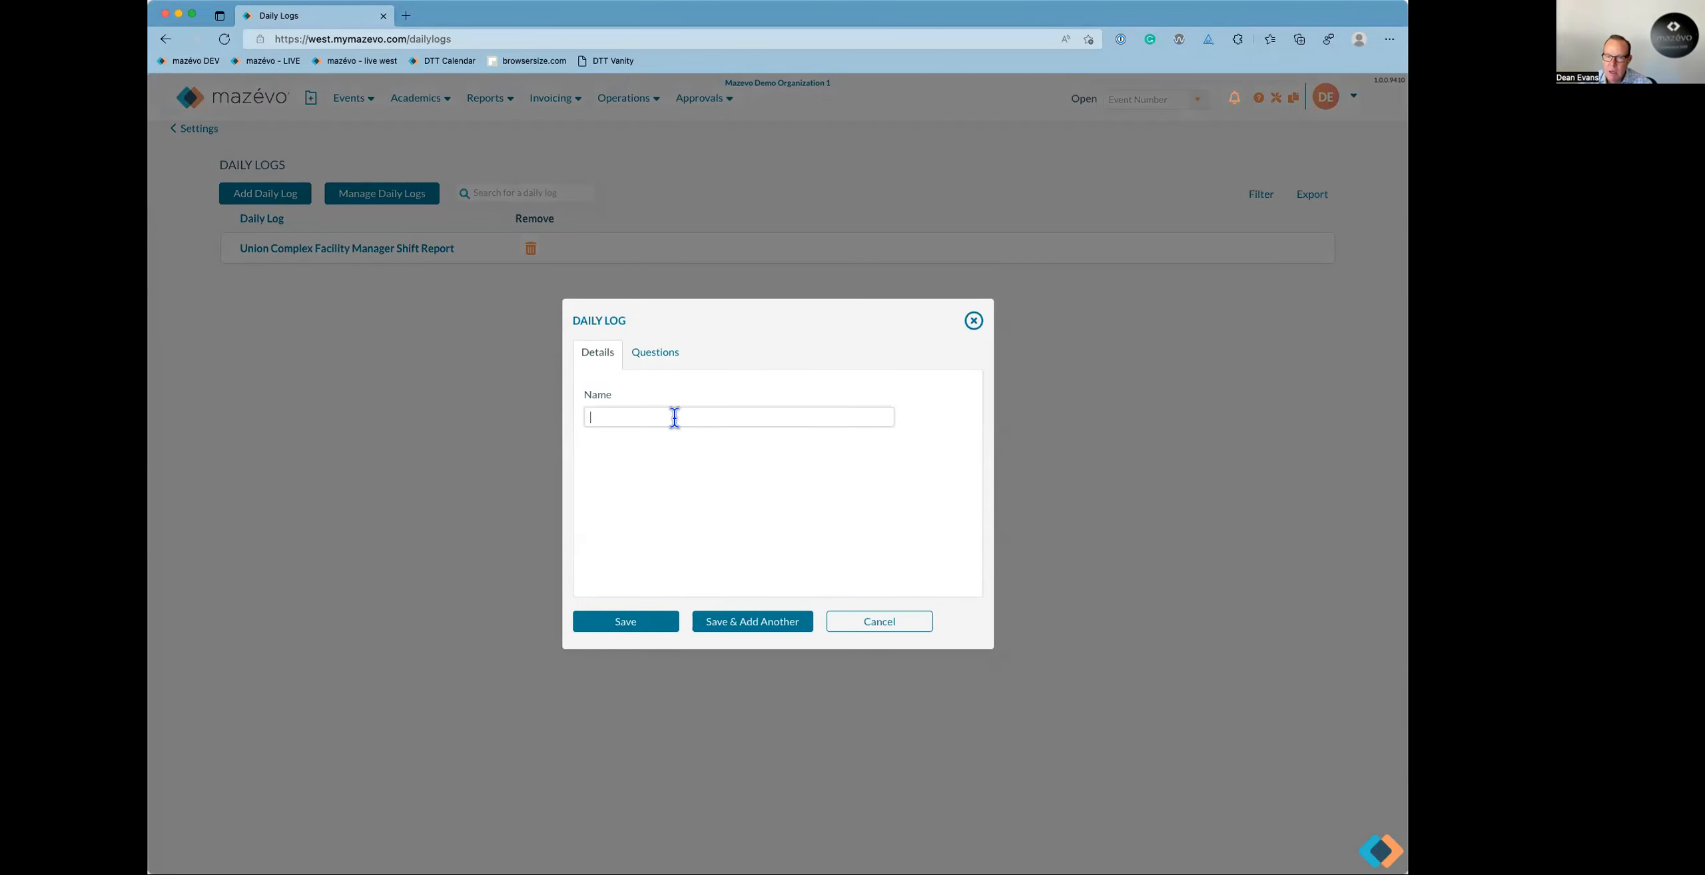
{"action": "type", "text": "test"}
{"action": "left_click", "coordinate": [640, 355]}
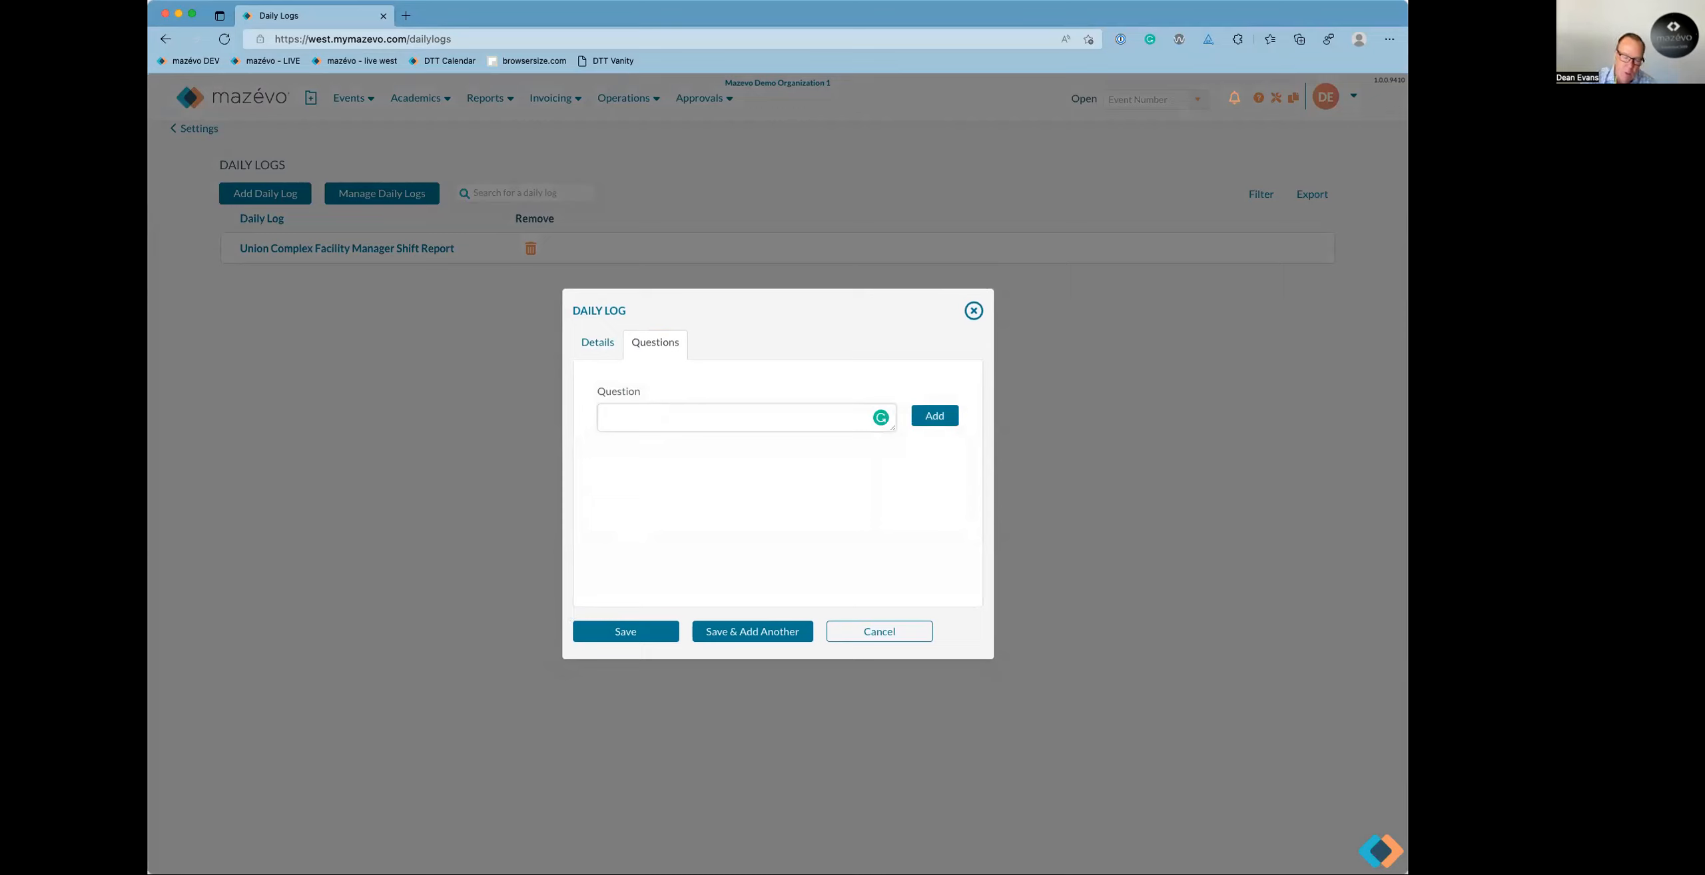
{"action": "type", "text": "start time"}
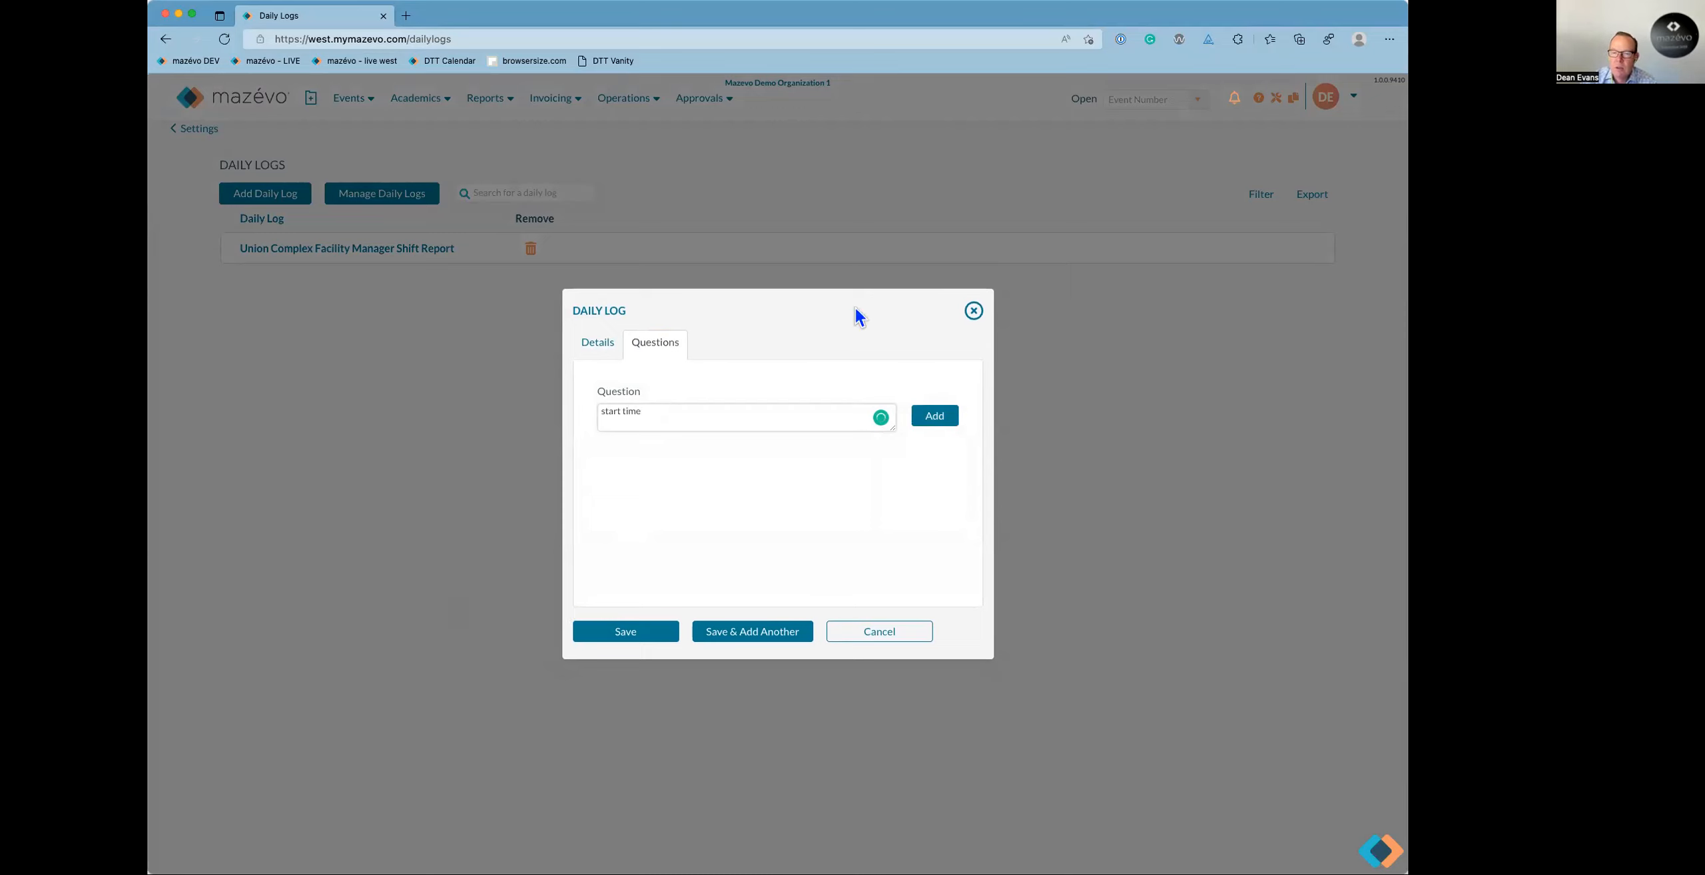
{"action": "left_click", "coordinate": [925, 420]}
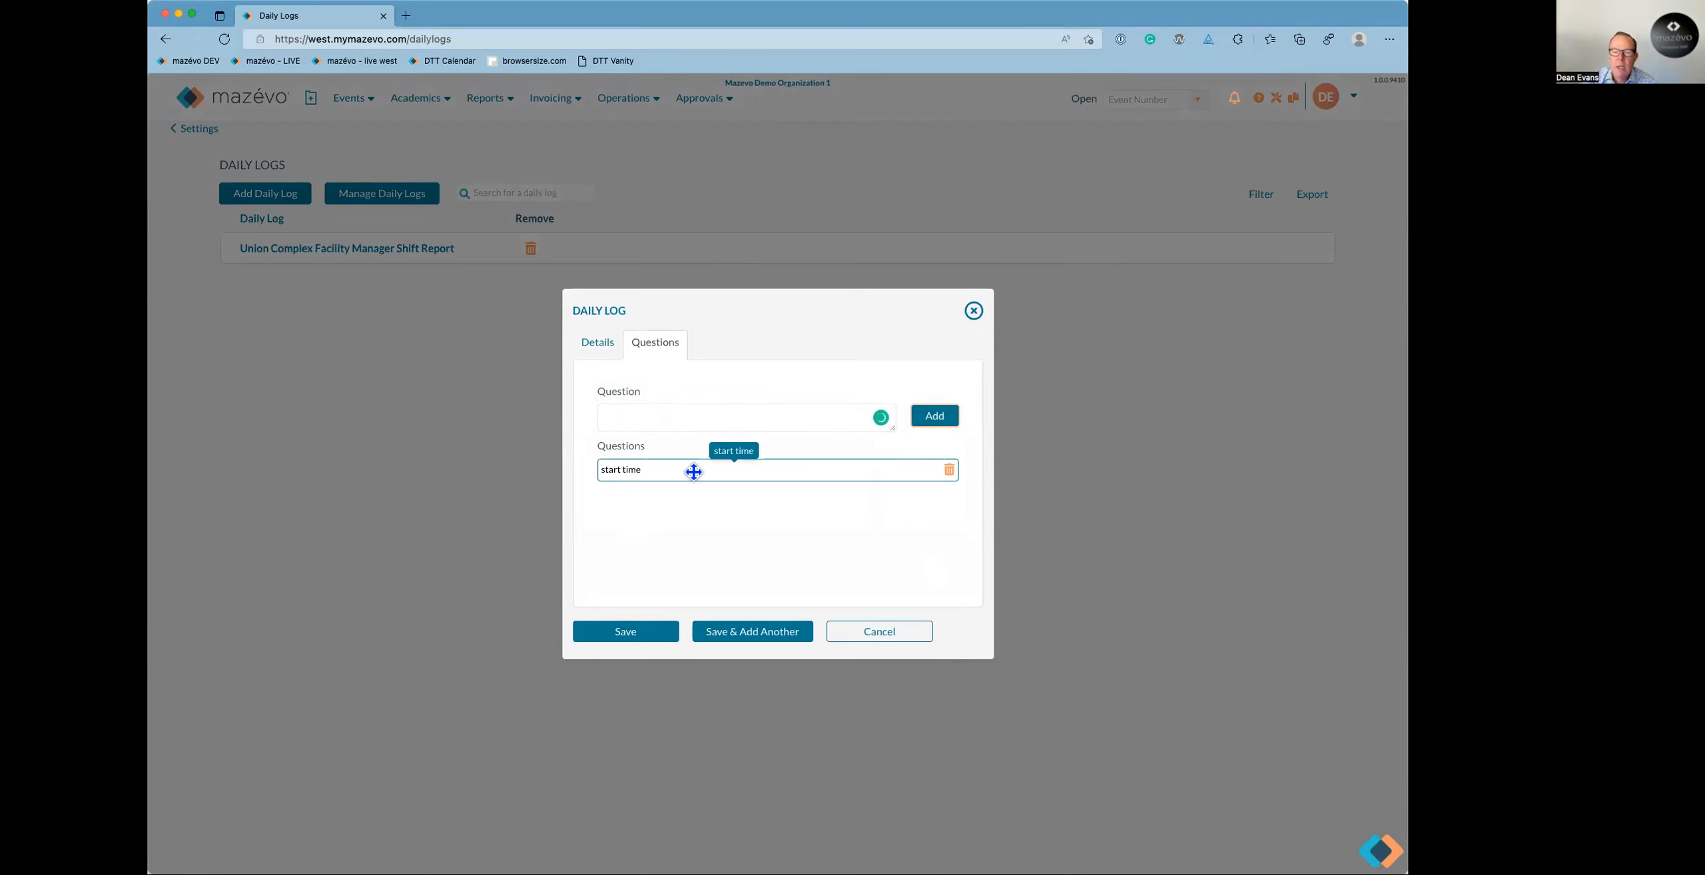
{"action": "type", "text": "end time"}
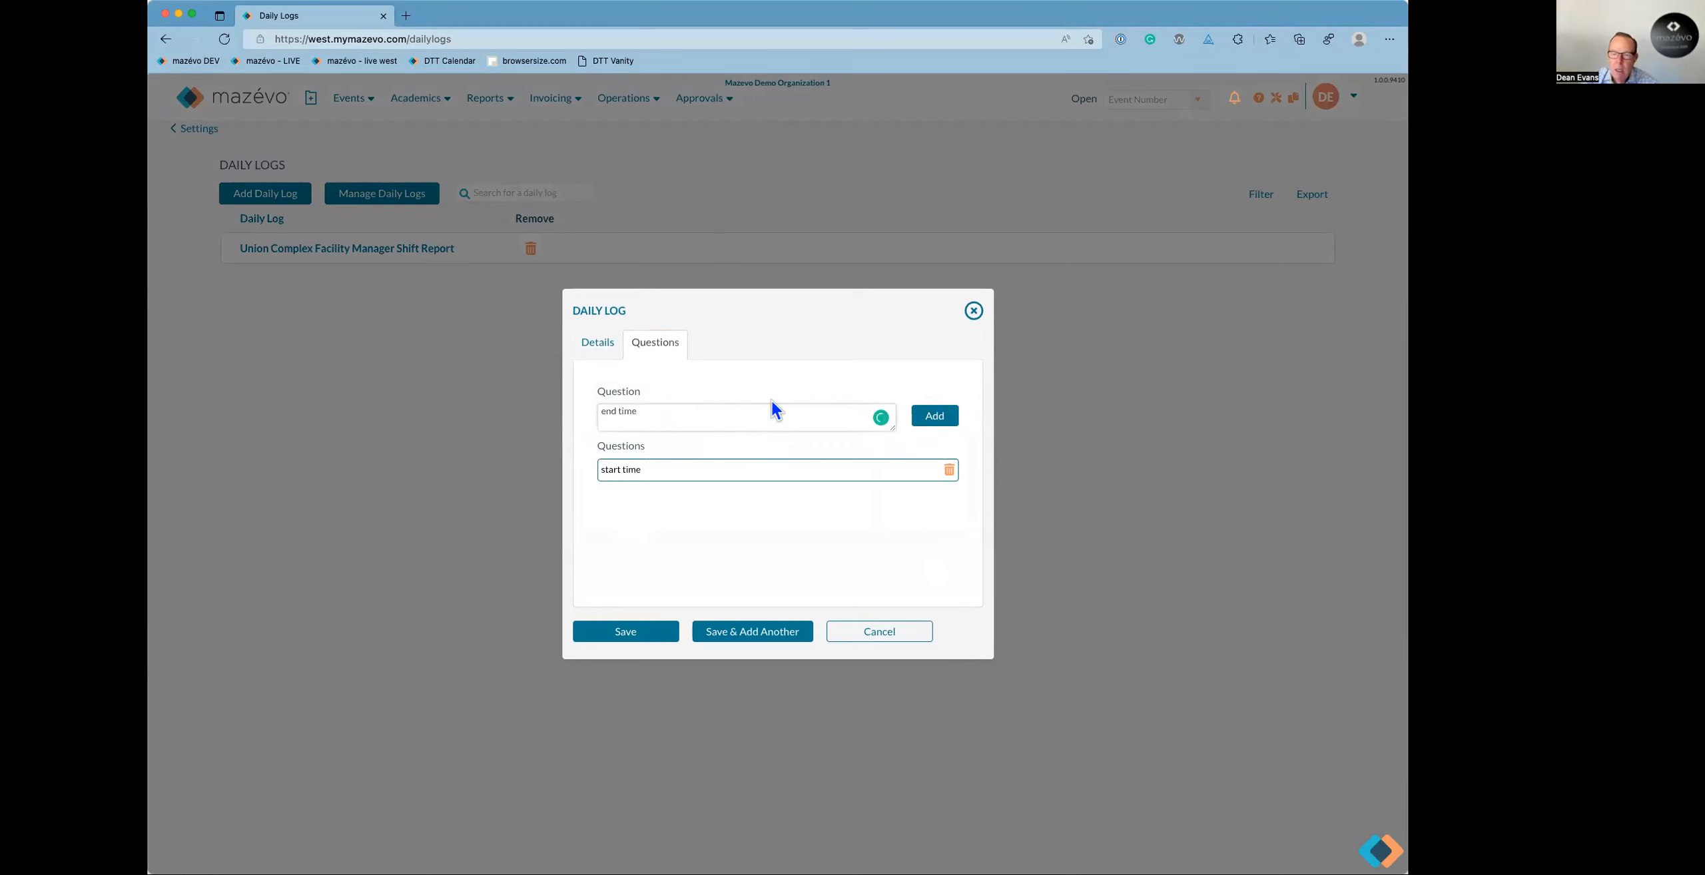
{"action": "left_click", "coordinate": [932, 416]}
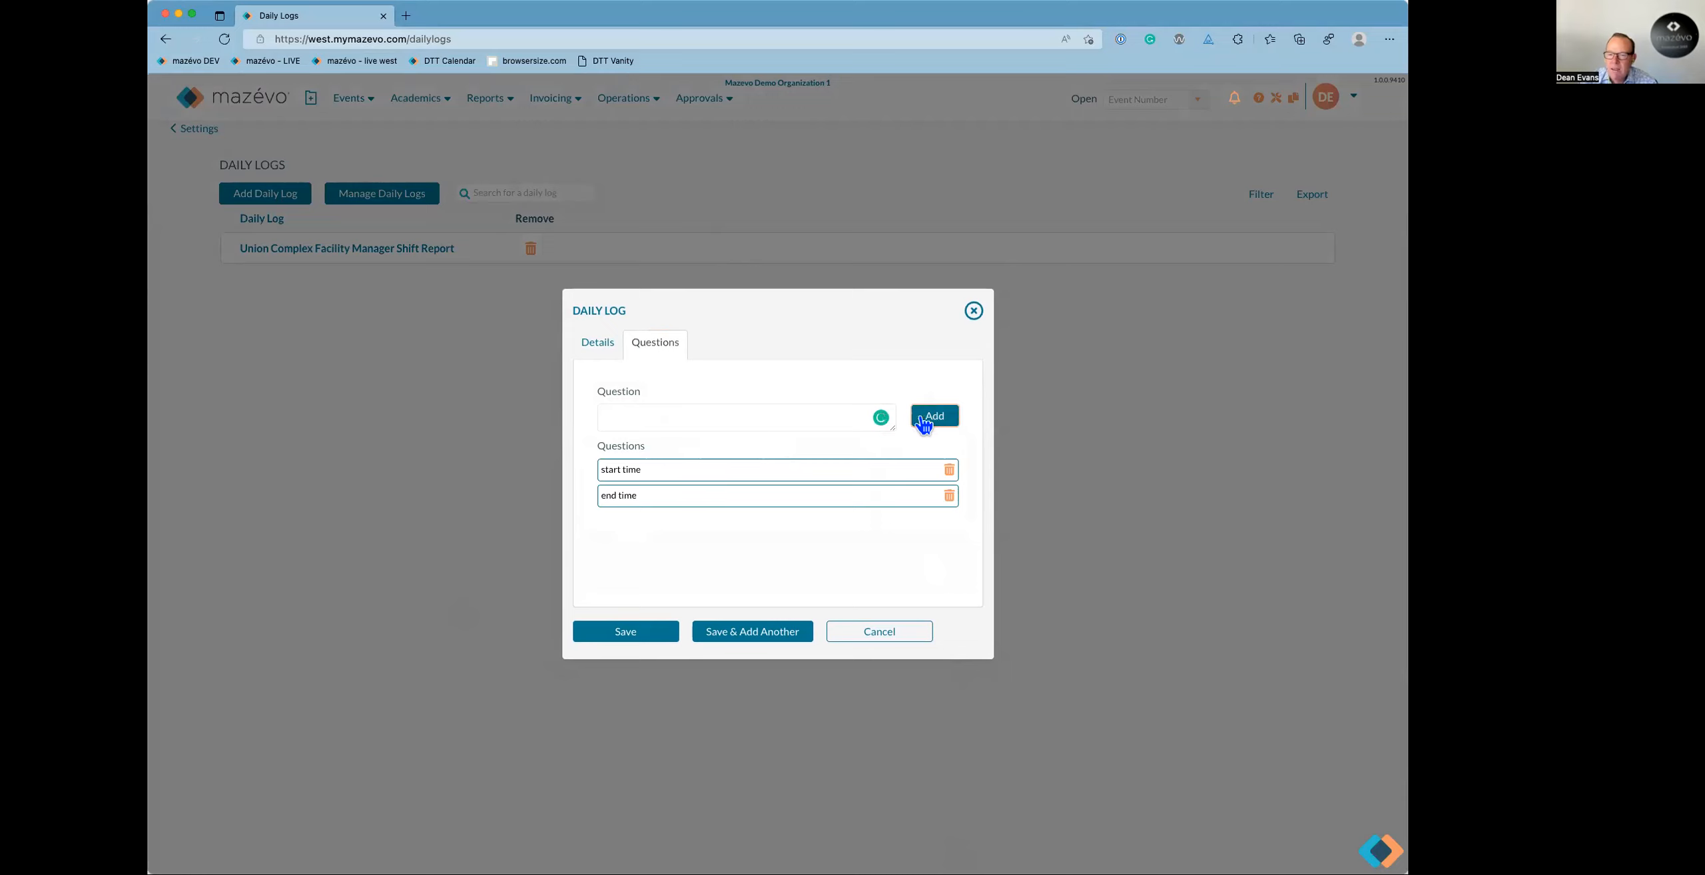
Add the question "did you see anything out of place?", move it above "end time", and save the daily log.
{"action": "type", "text": "did you see "}
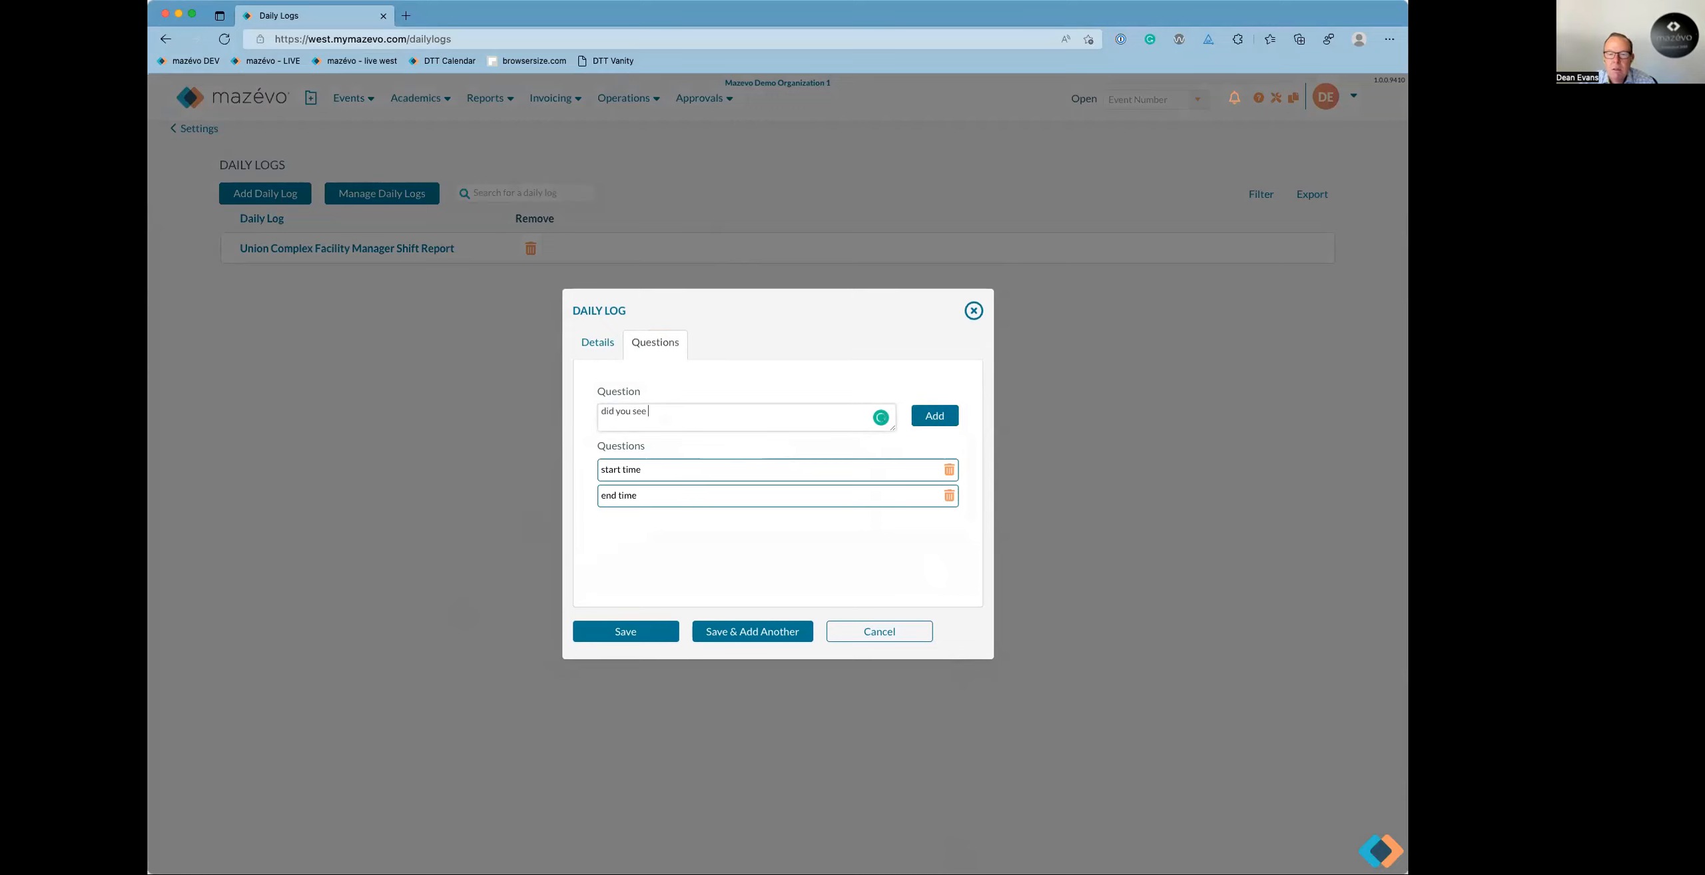
{"action": "type", "text": "anything out of place"}
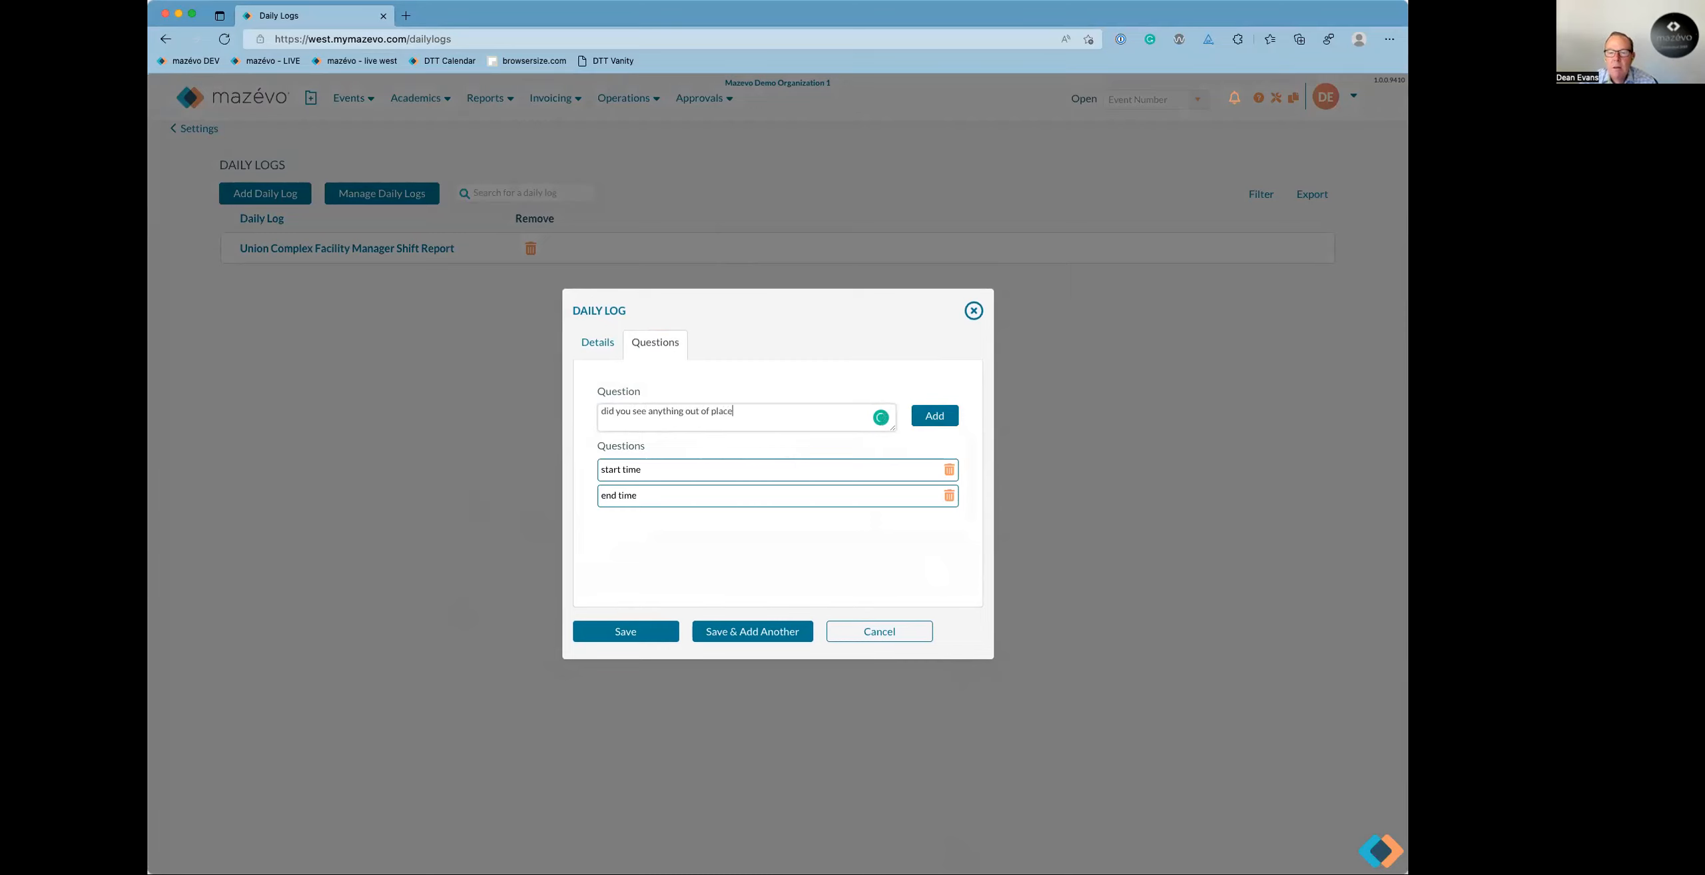
{"action": "type", "text": "?"}
{"action": "left_click", "coordinate": [930, 420]}
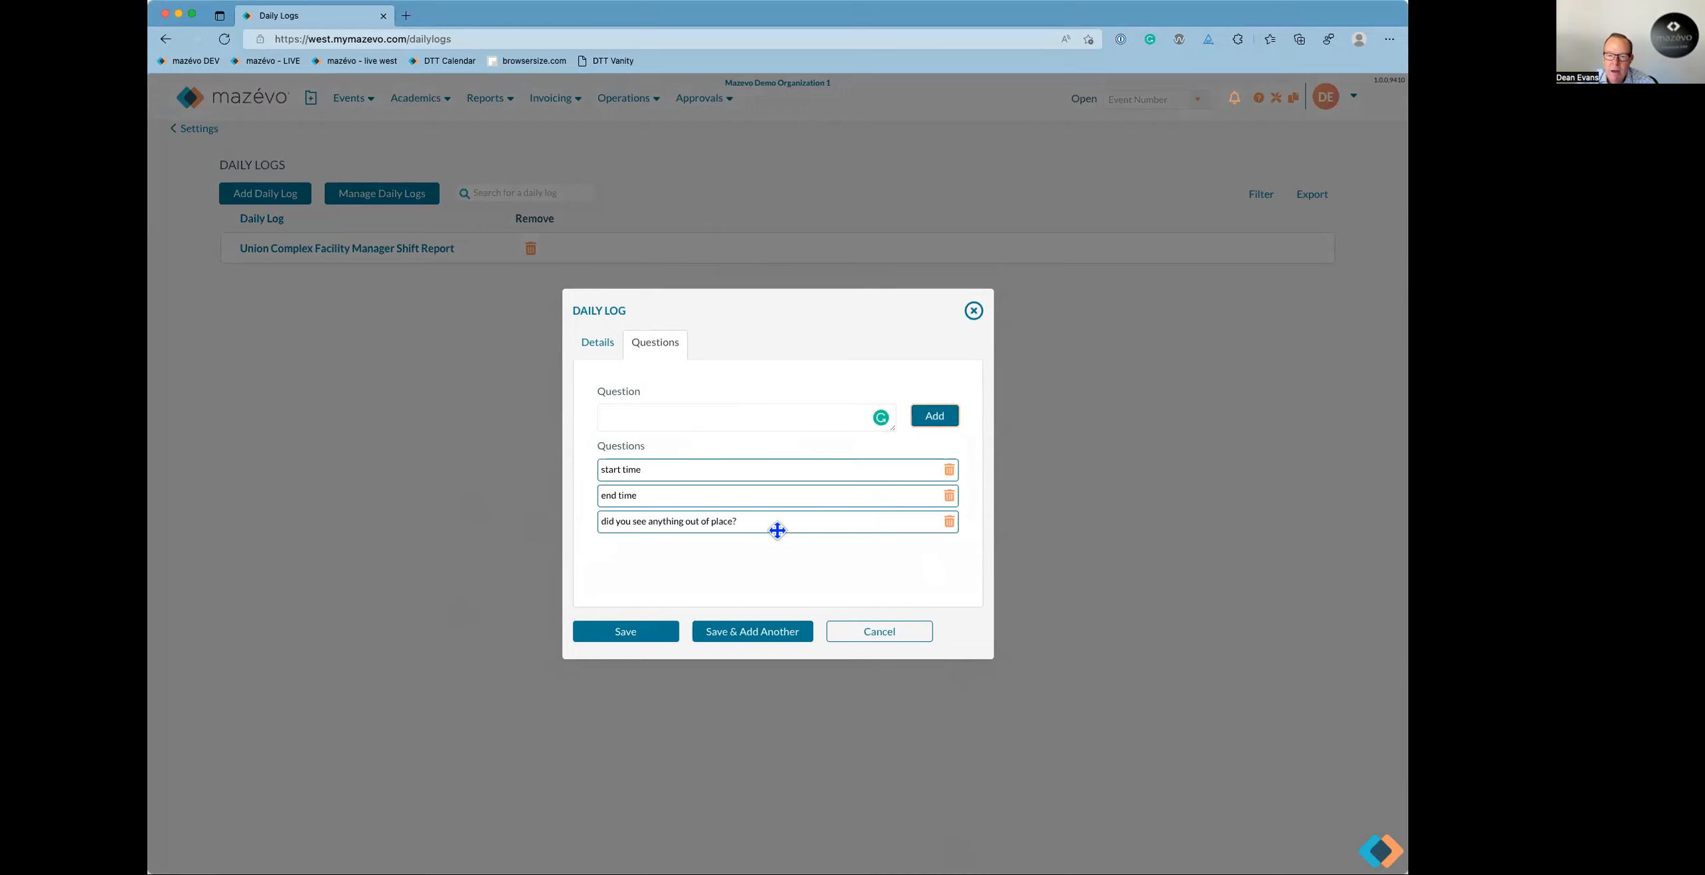
{"action": "left_click_drag", "start_coordinate": [777, 528], "coordinate": [772, 503]}
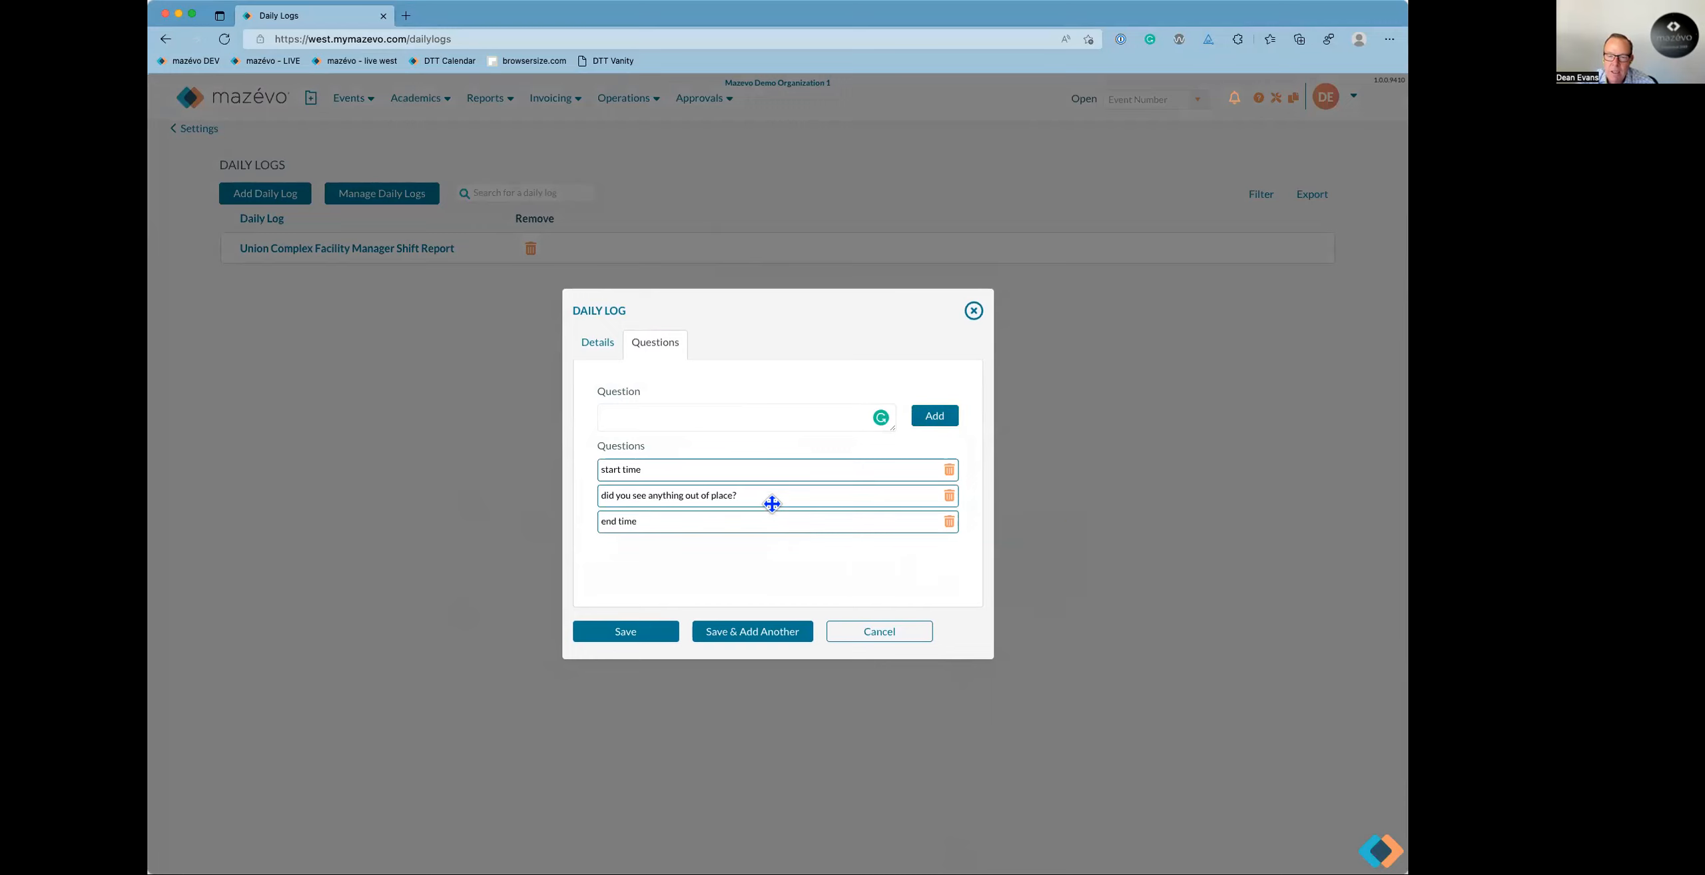
{"action": "left_click", "coordinate": [623, 636]}
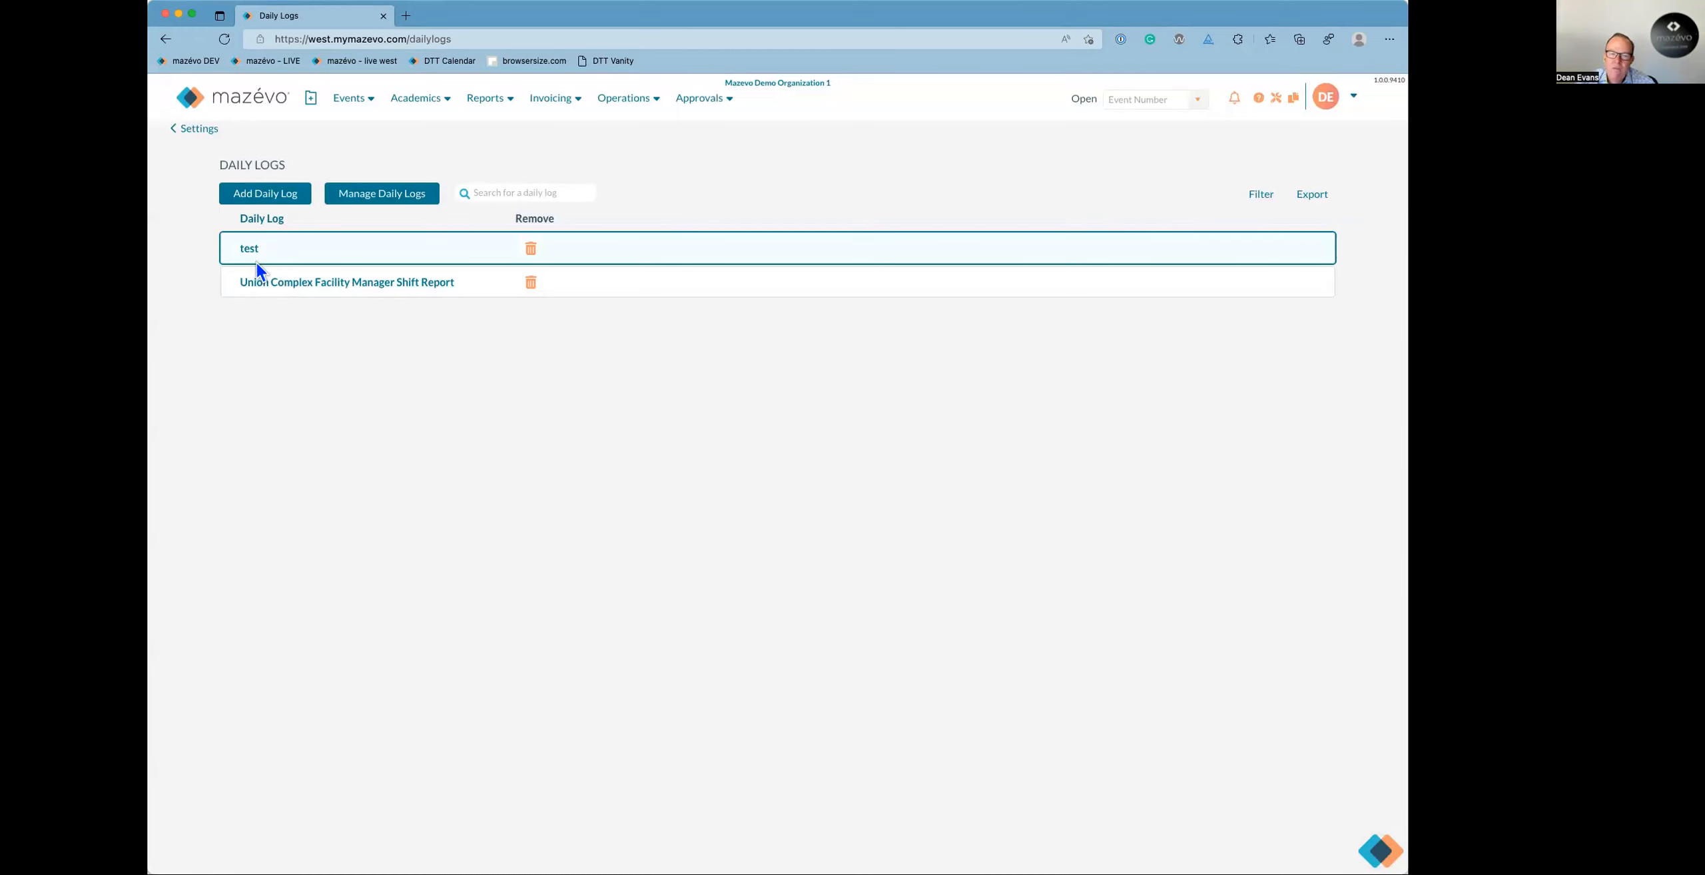
Open daily log management and assign the "test" daily log to the second, third and fifth users in the list.
{"action": "left_click", "coordinate": [370, 199]}
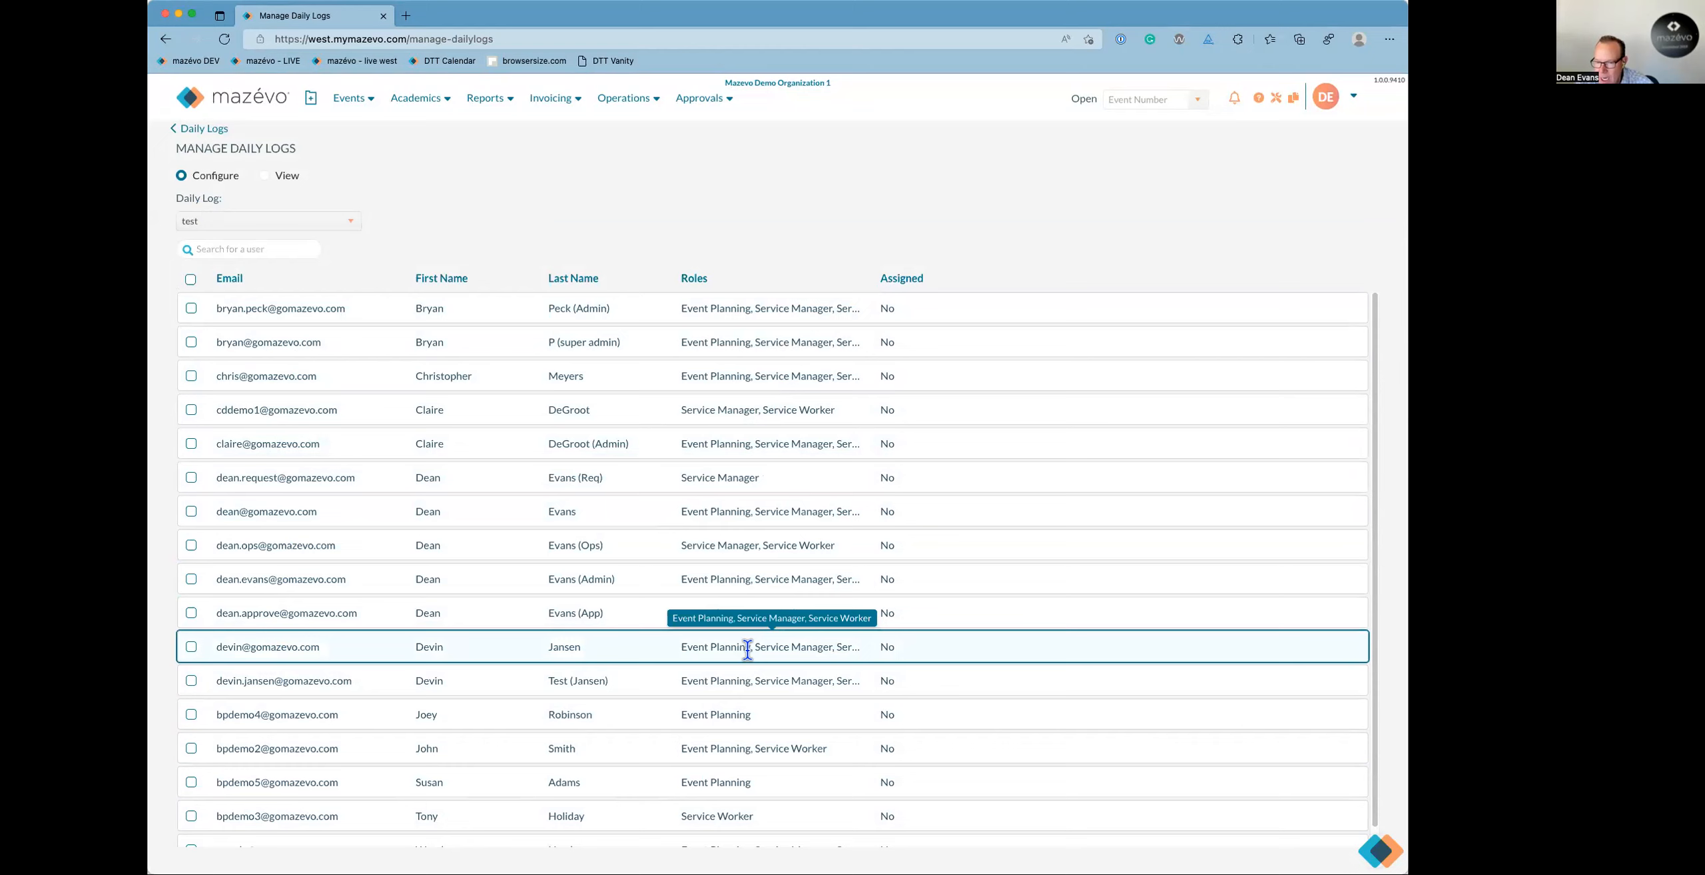
{"action": "scroll", "coordinate": [747, 651], "scroll_direction": "down", "scroll_amount": 1}
{"action": "scroll", "coordinate": [748, 652], "scroll_direction": "up", "scroll_amount": 1}
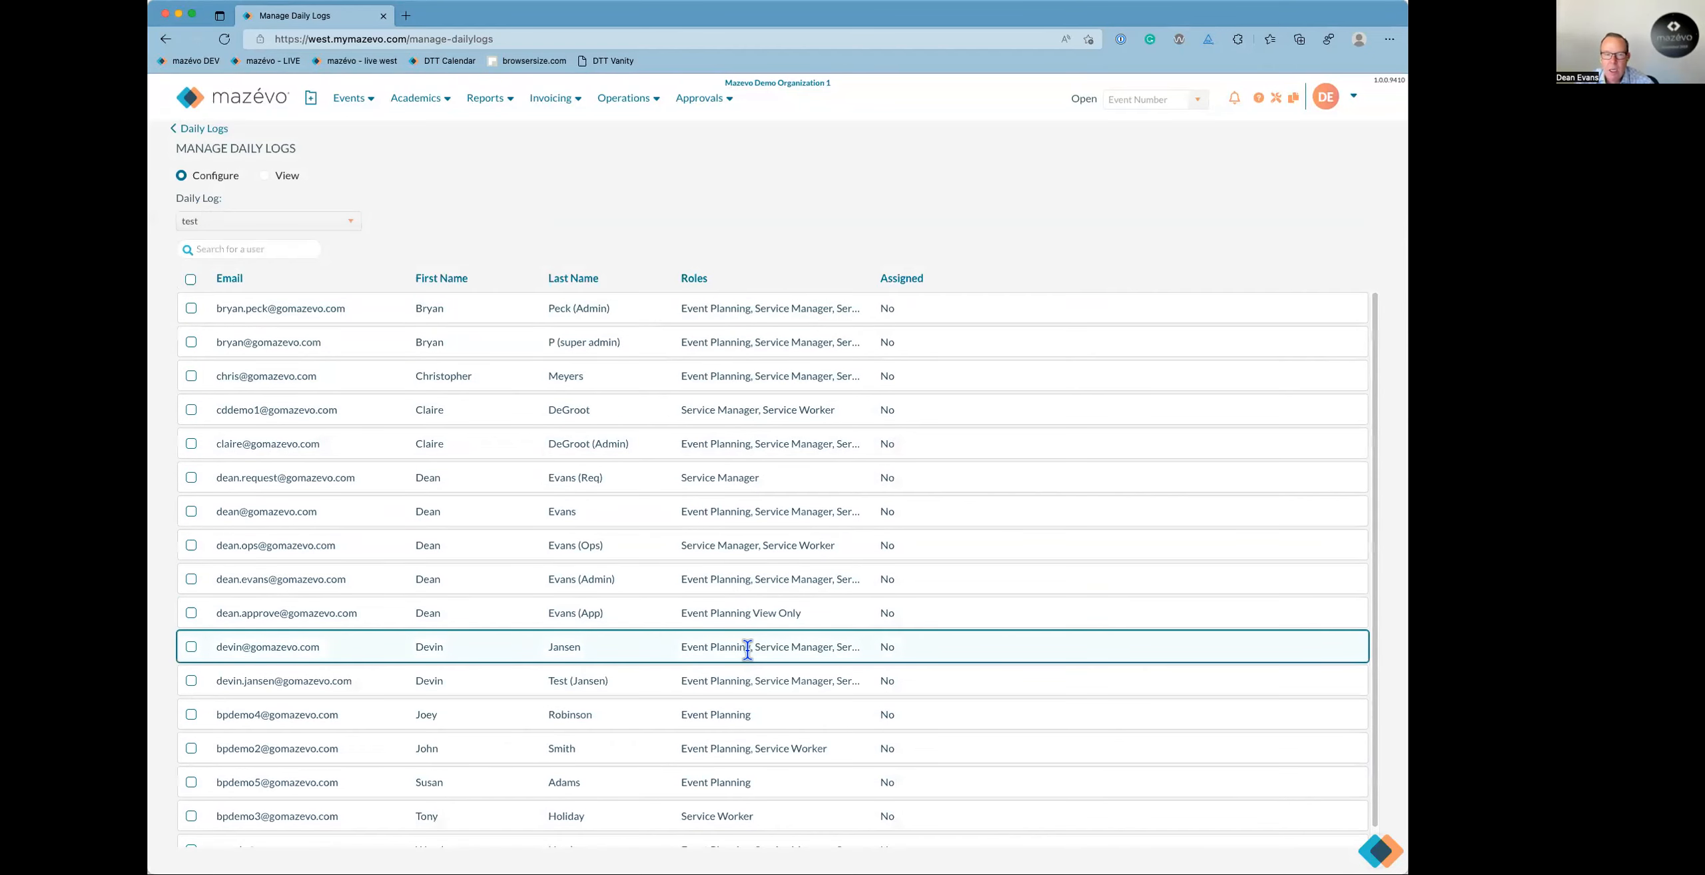
{"action": "left_click", "coordinate": [191, 343]}
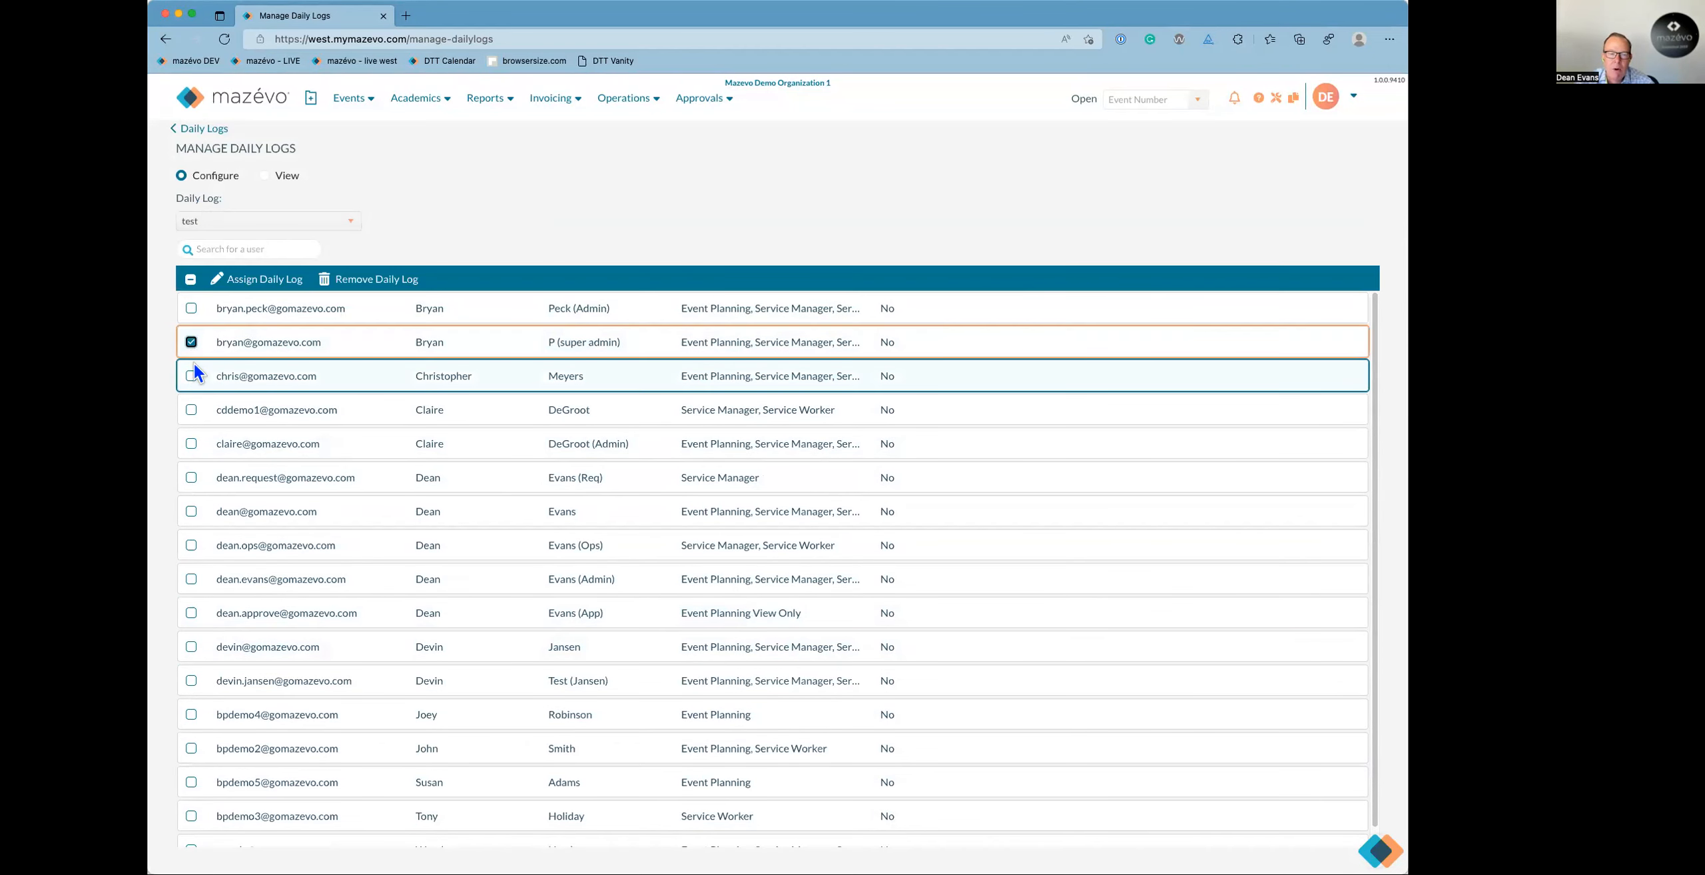
{"action": "left_click", "coordinate": [194, 379]}
{"action": "left_click", "coordinate": [191, 444]}
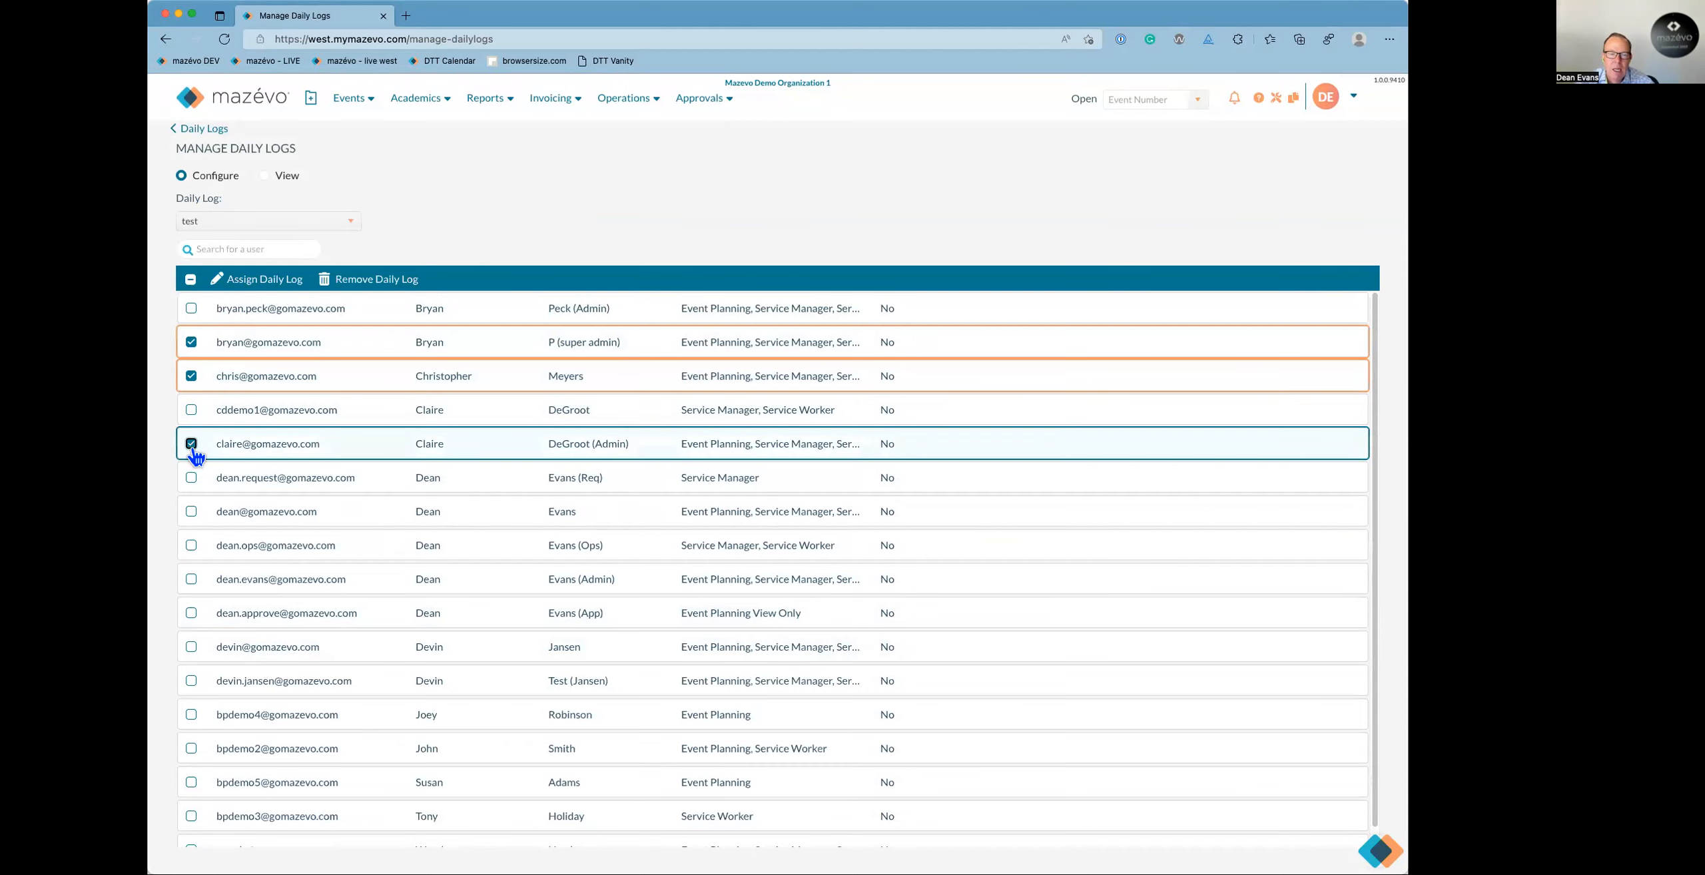
{"action": "left_click", "coordinate": [274, 283]}
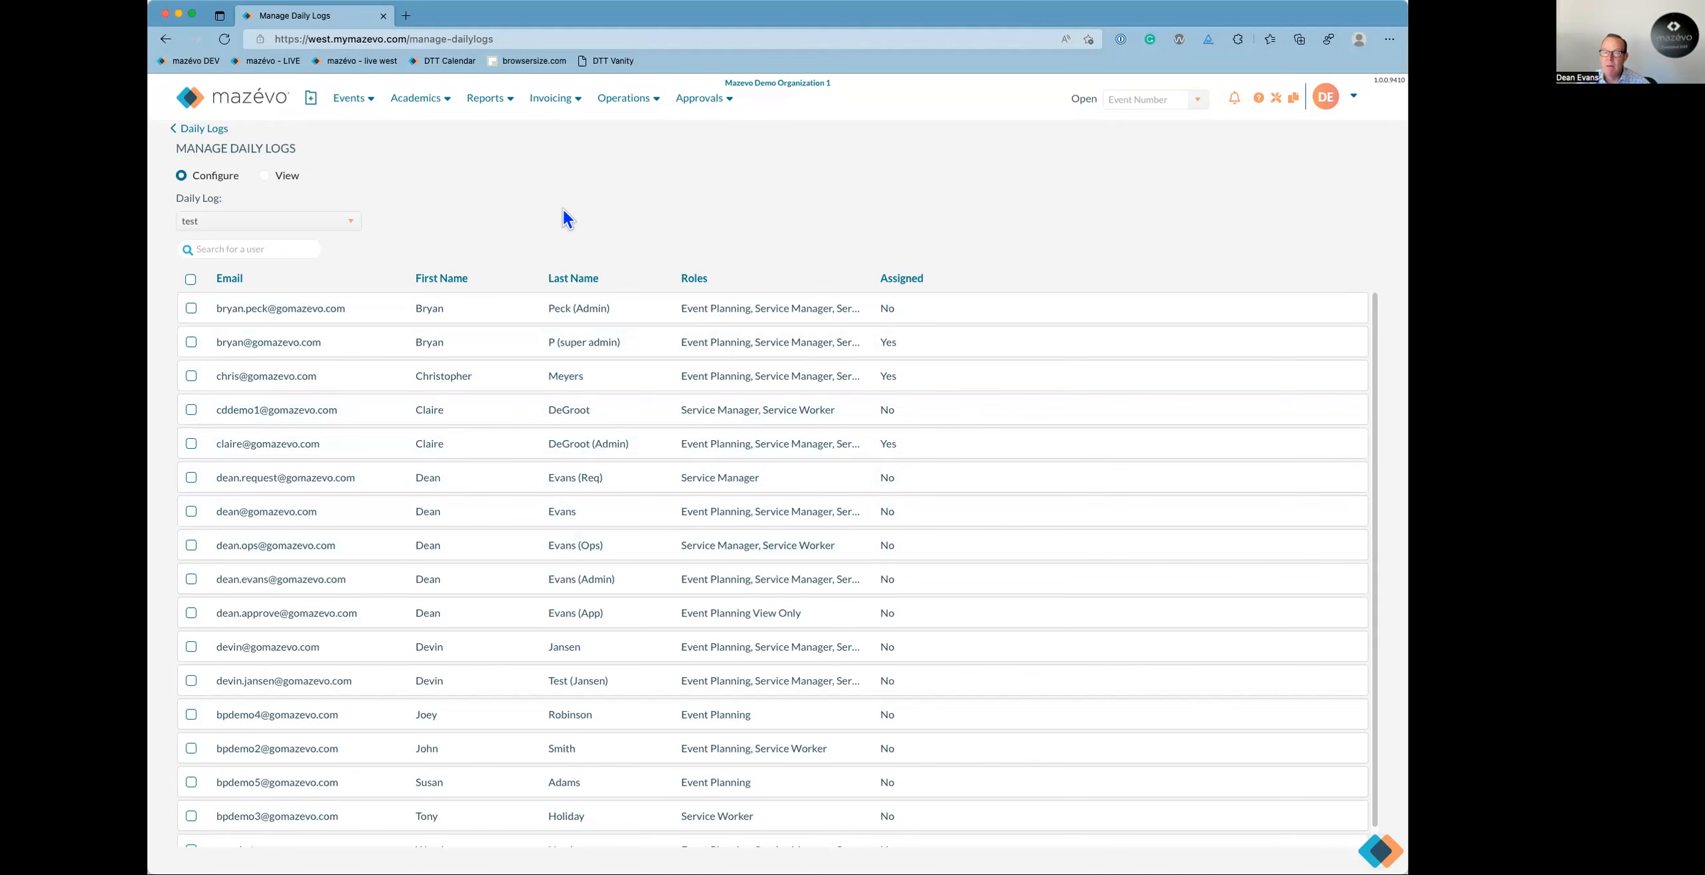
Also assign the "test" daily log to the seventh user in the list, then select that user again.
{"action": "left_click", "coordinate": [191, 512]}
{"action": "left_click", "coordinate": [283, 278]}
{"action": "left_click", "coordinate": [191, 512]}
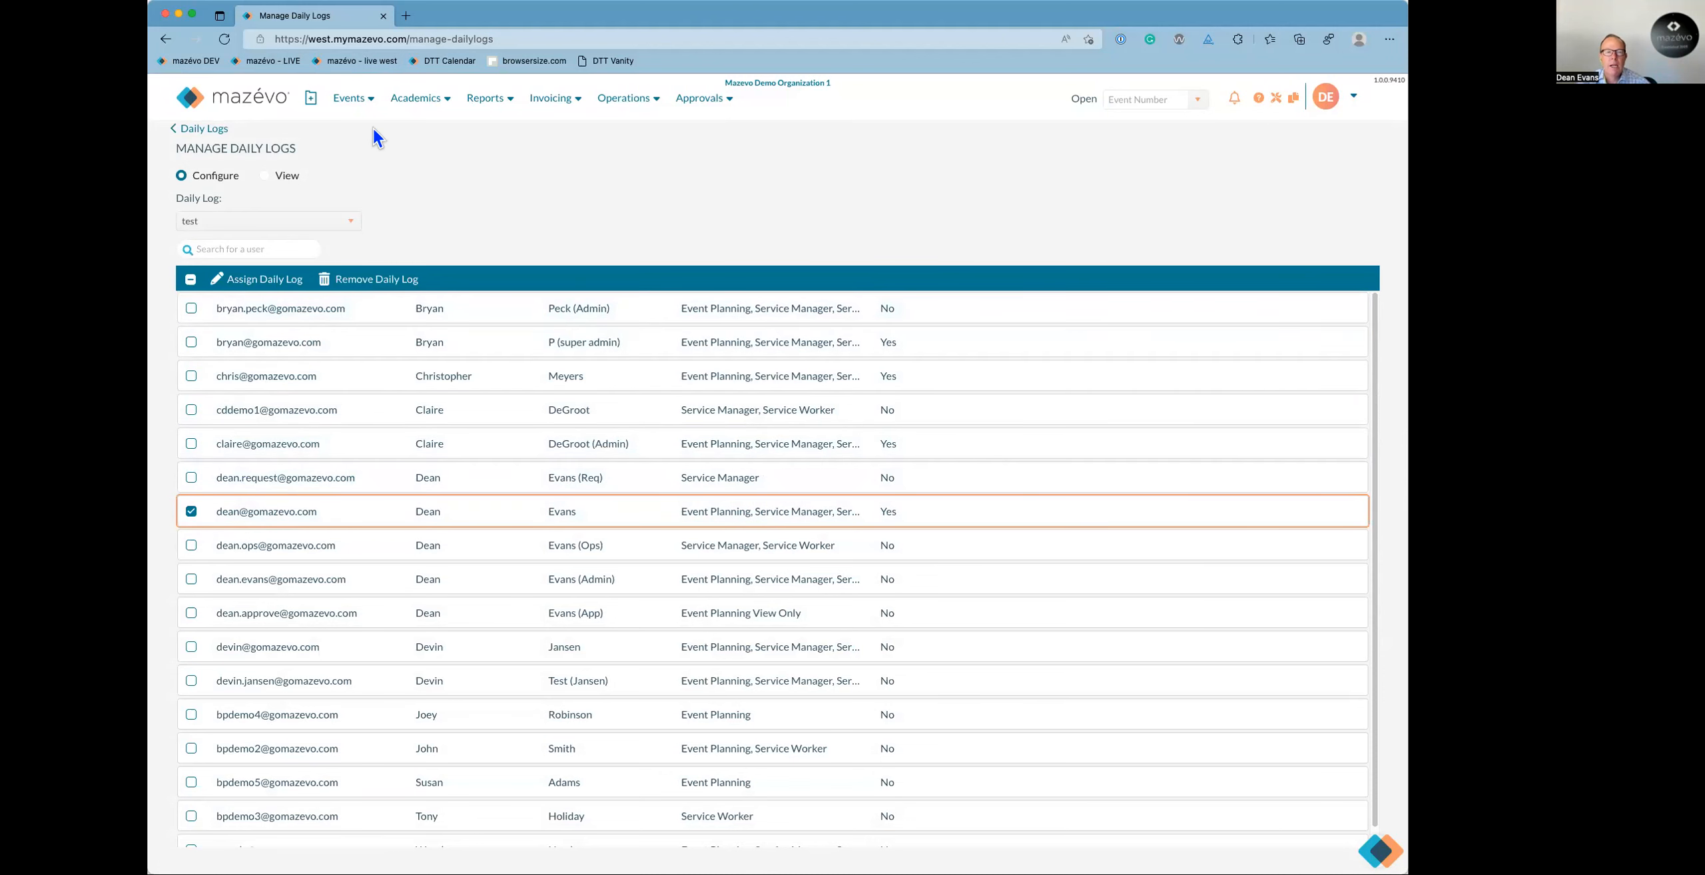
Return to the home dashboard, open File Log Report, and start a "test" log report for May 26, 2022.
{"action": "left_click", "coordinate": [288, 106]}
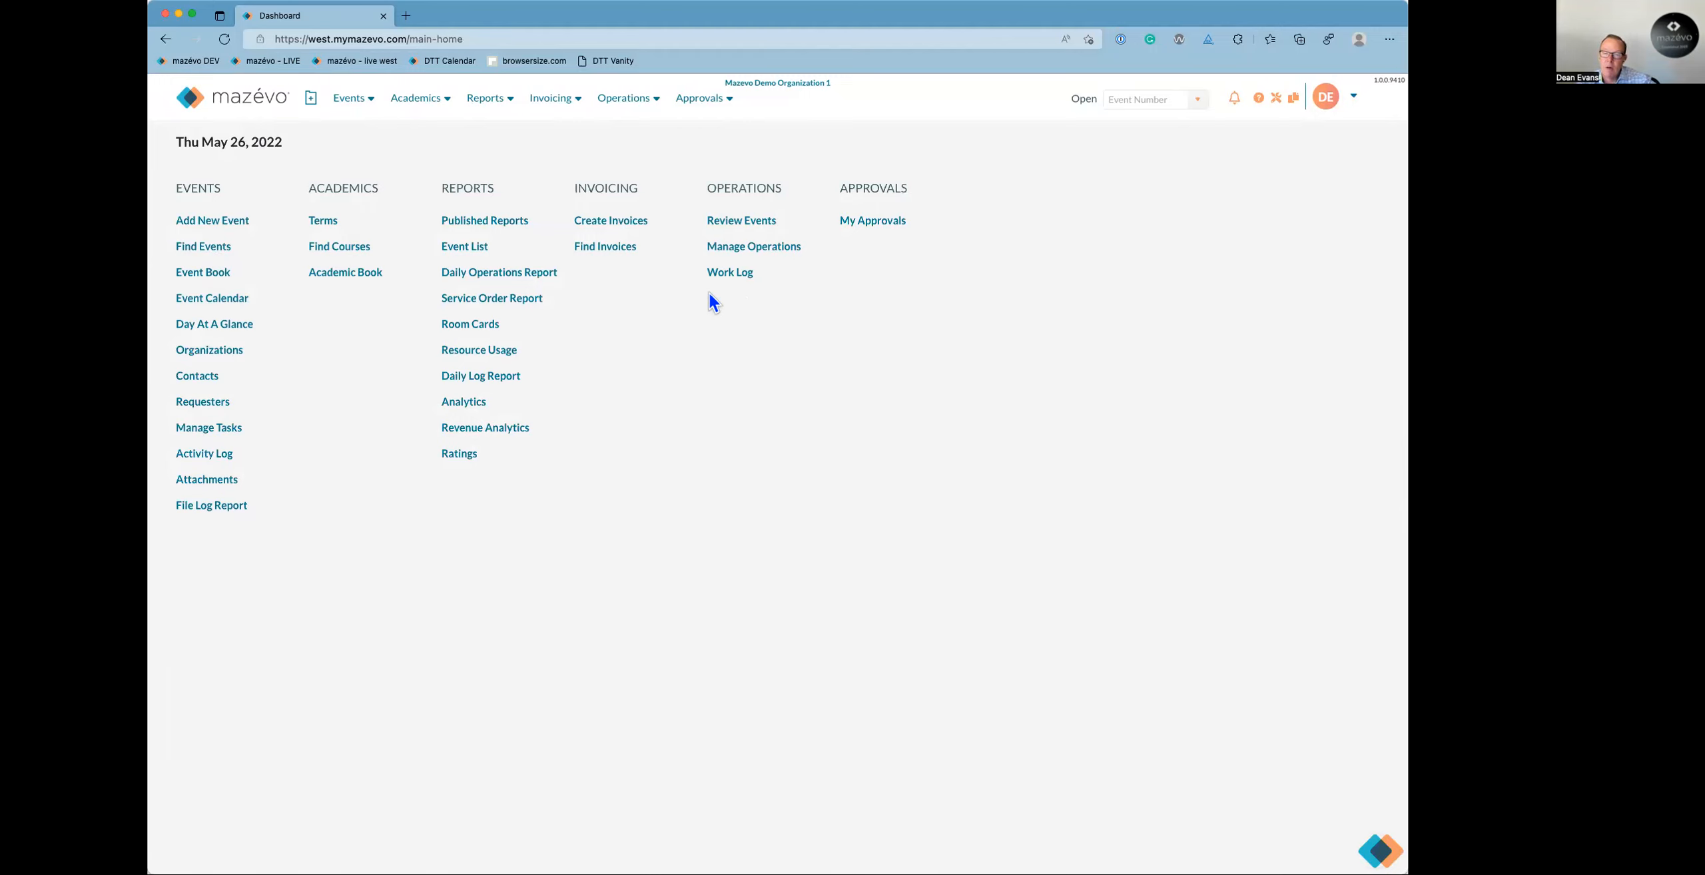
{"action": "left_click", "coordinate": [225, 508]}
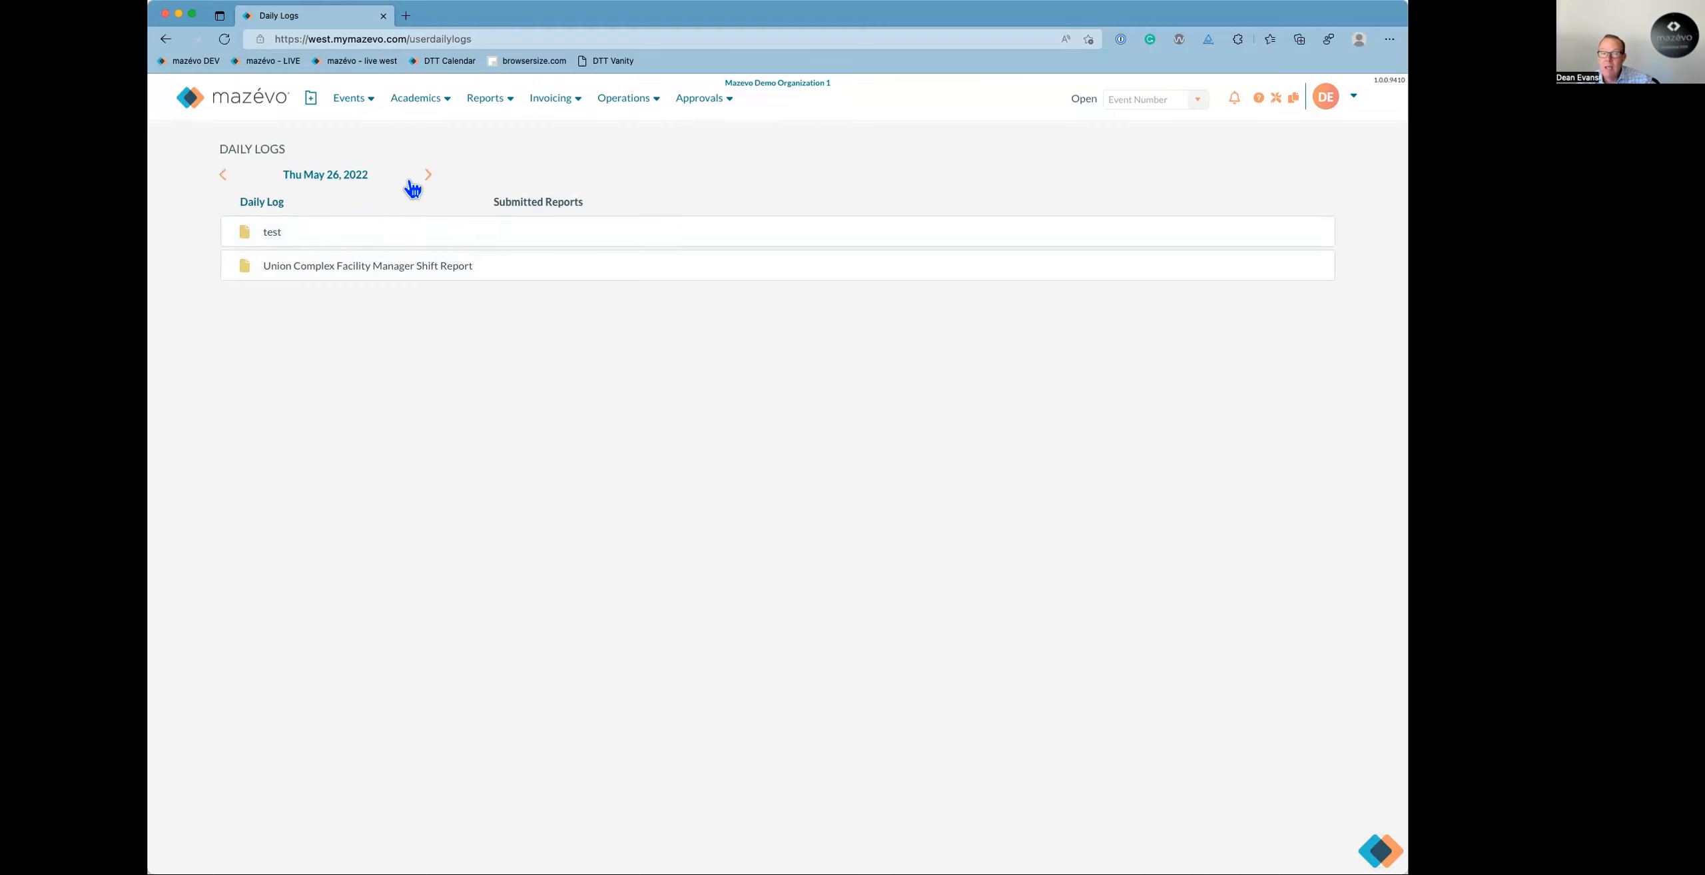
{"action": "left_click", "coordinate": [247, 237]}
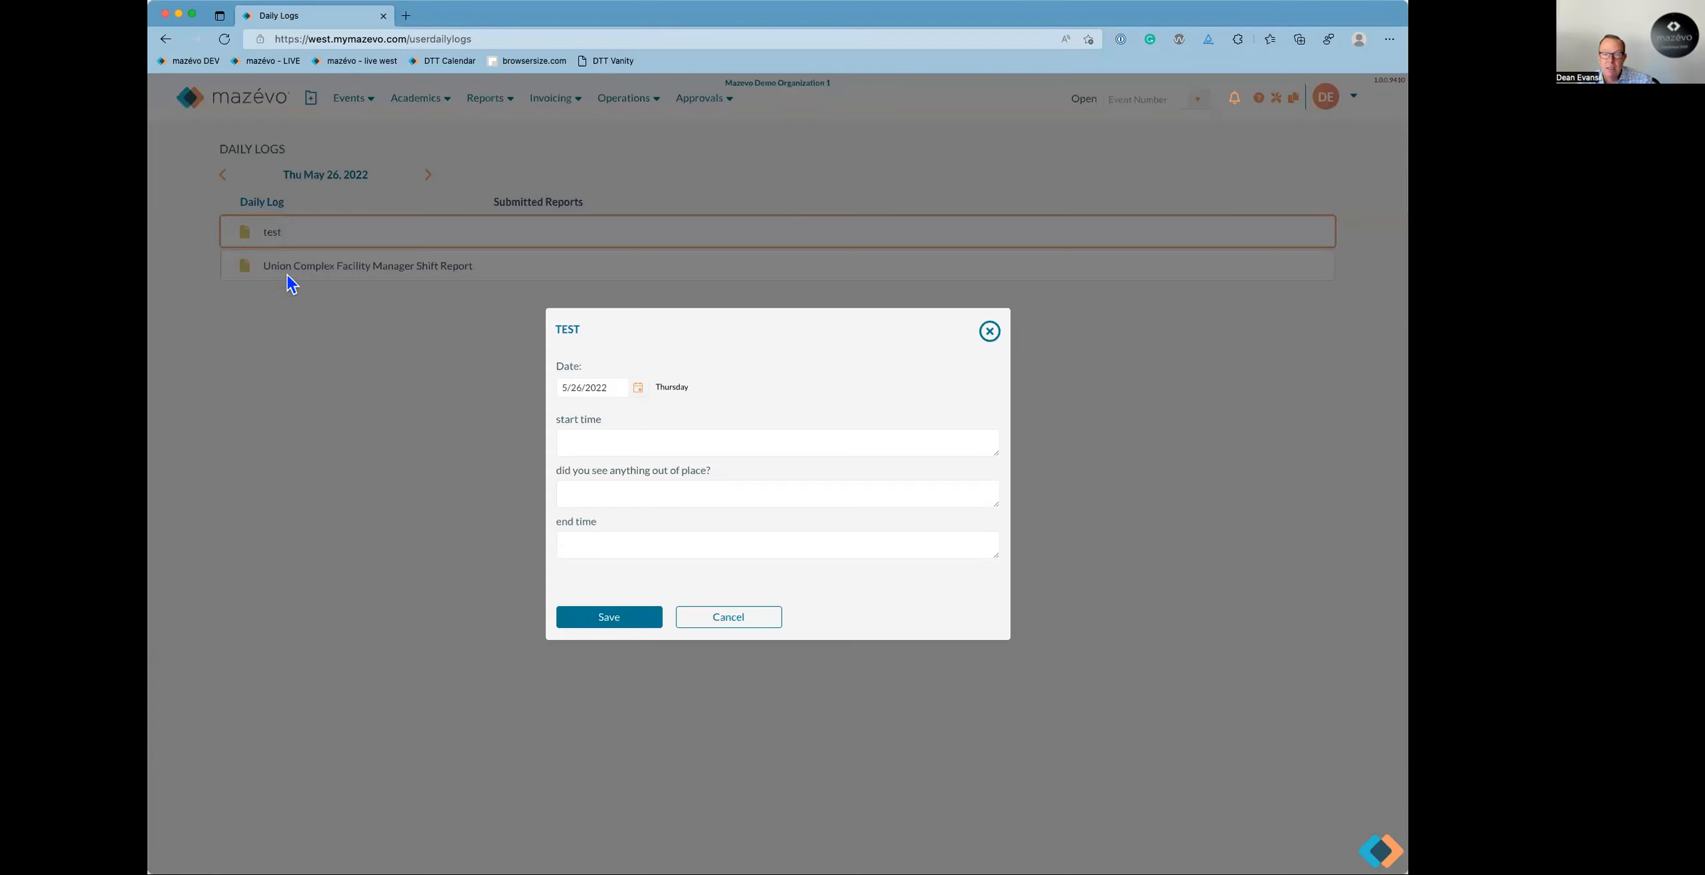
Fill in the test log with start time "6am", out-of-place answer "no" and end time "6pm", and save it.
{"action": "left_click", "coordinate": [582, 433]}
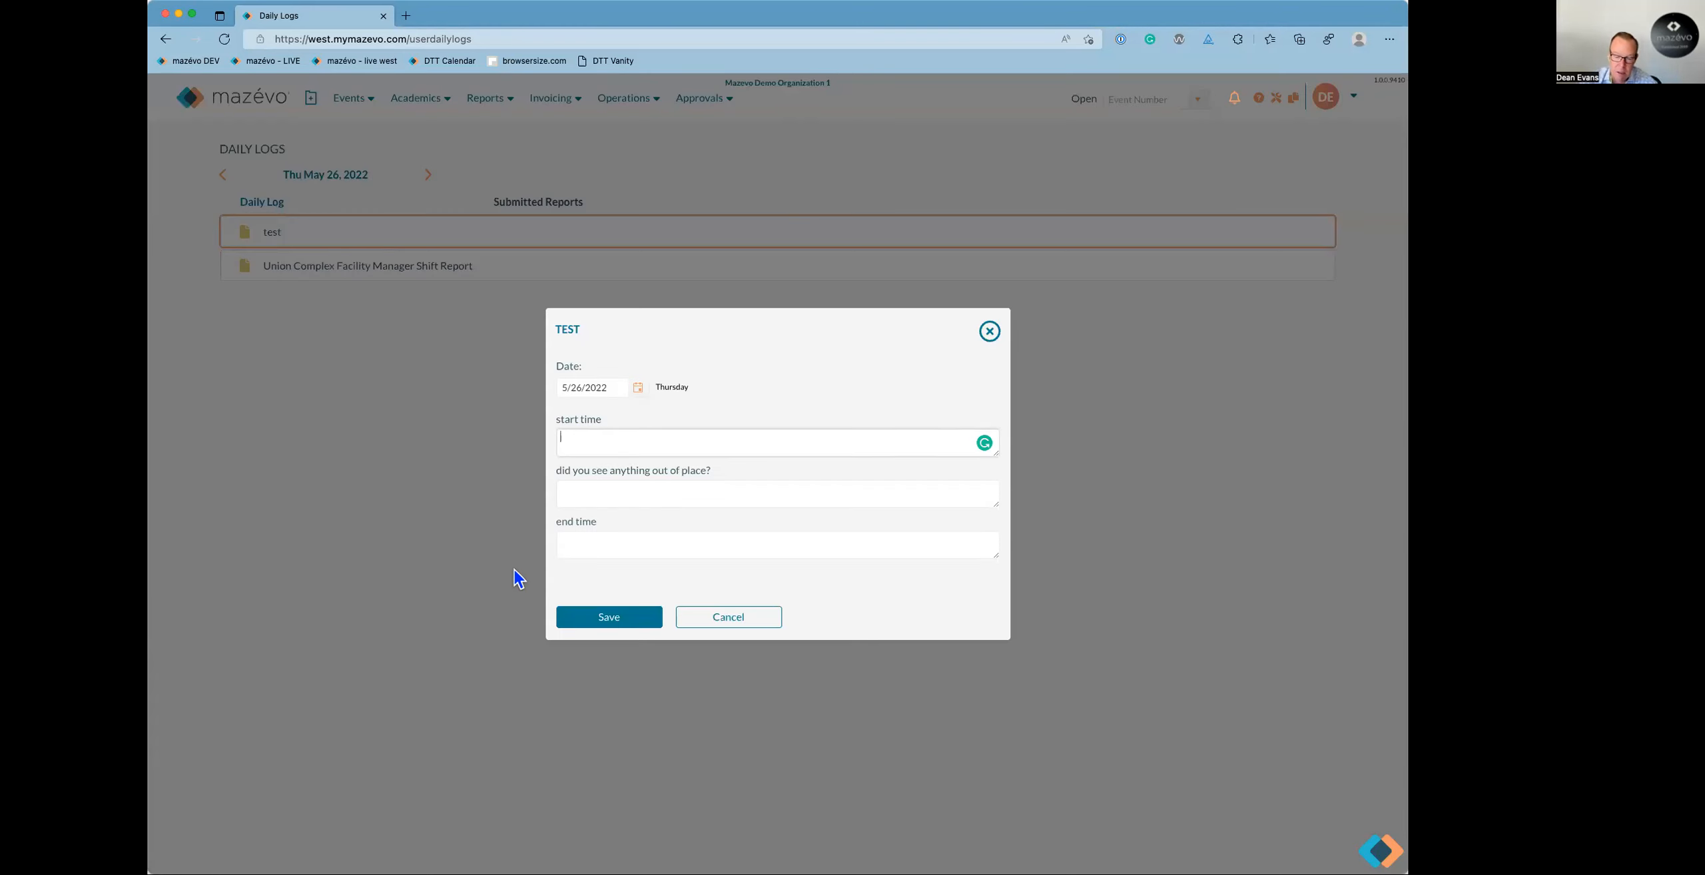
{"action": "type", "text": "6am"}
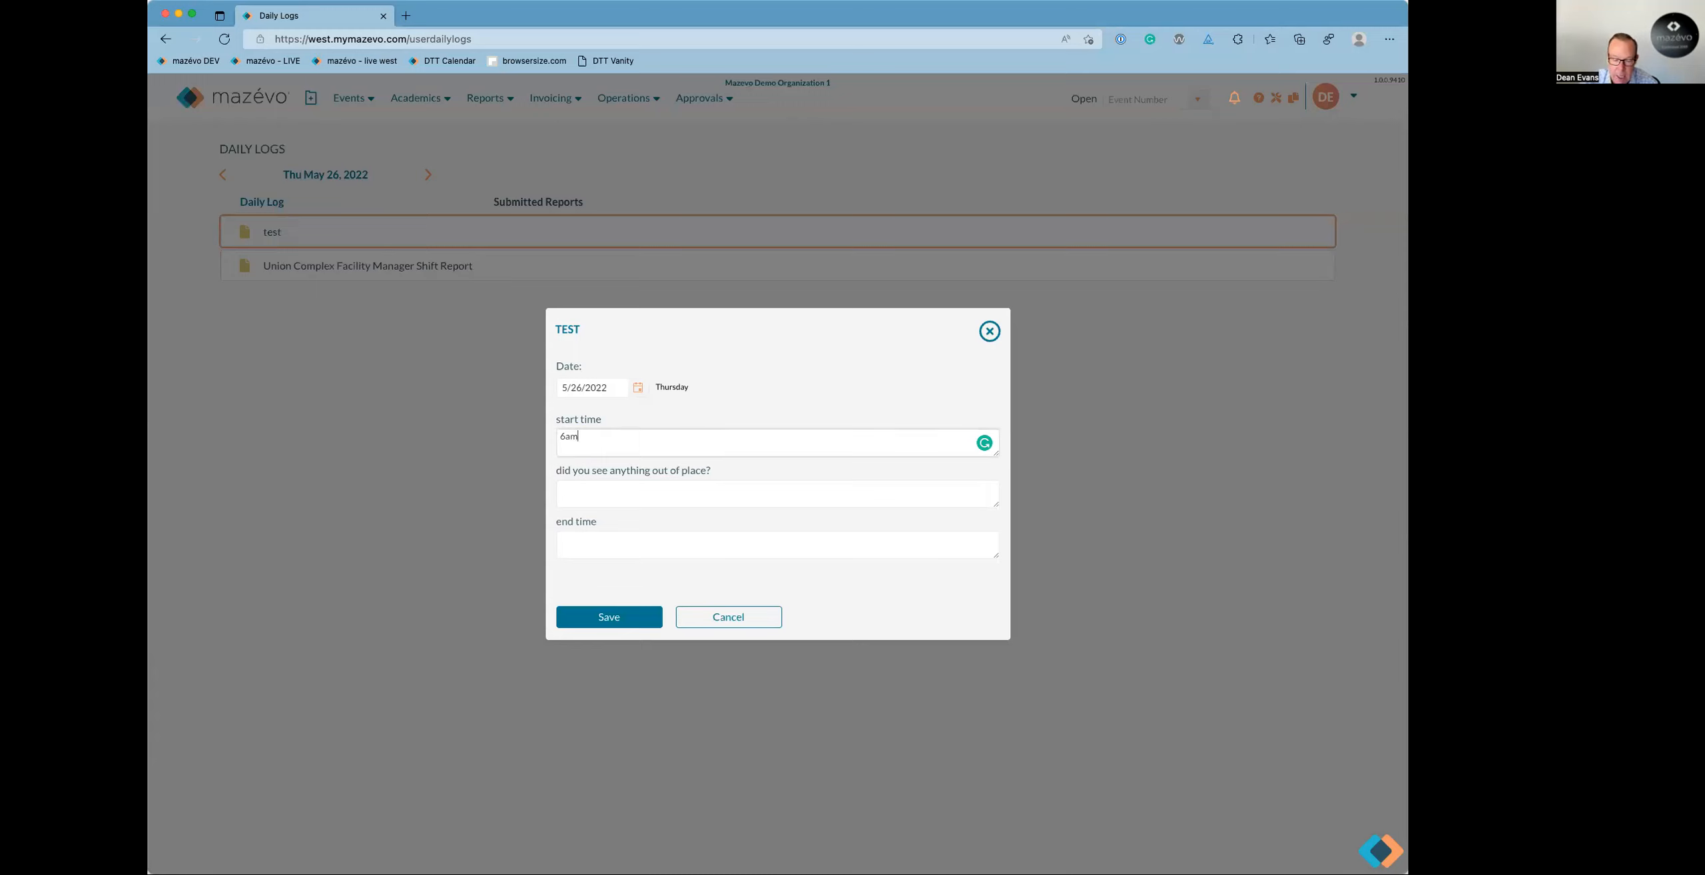
{"action": "key", "text": "Tab"}
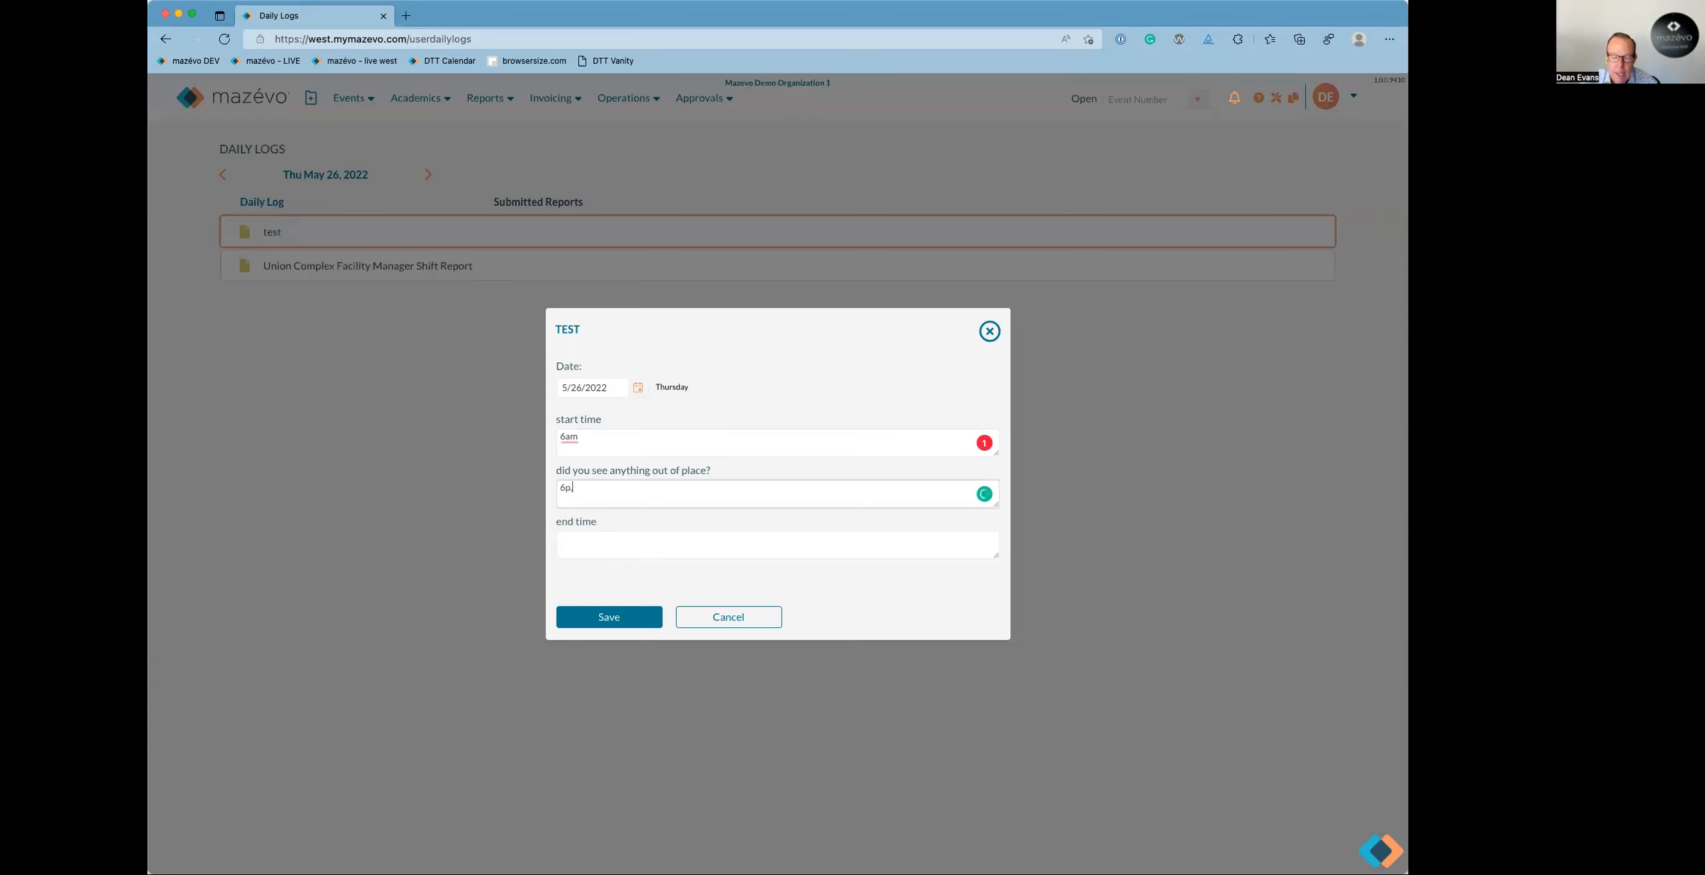
{"action": "type", "text": "6pm"}
{"action": "key", "text": "Tab"}
{"action": "key", "text": "shift+Tab"}
{"action": "type", "text": "no"}
{"action": "key", "text": "Tab"}
{"action": "type", "text": "6pm"}
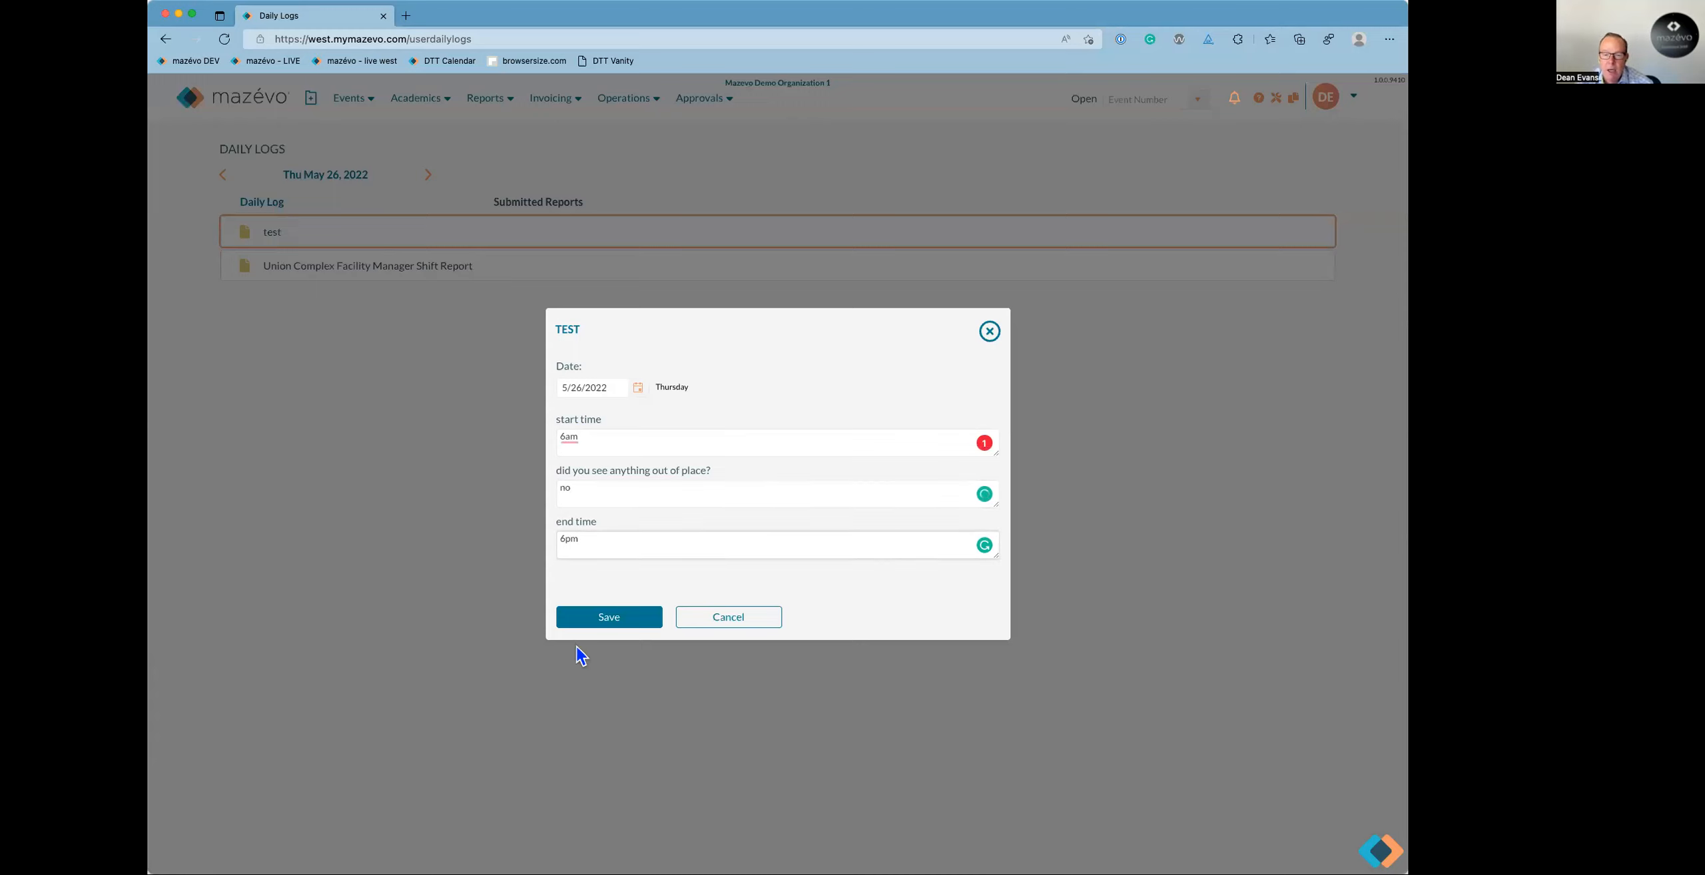
{"action": "left_click", "coordinate": [594, 620]}
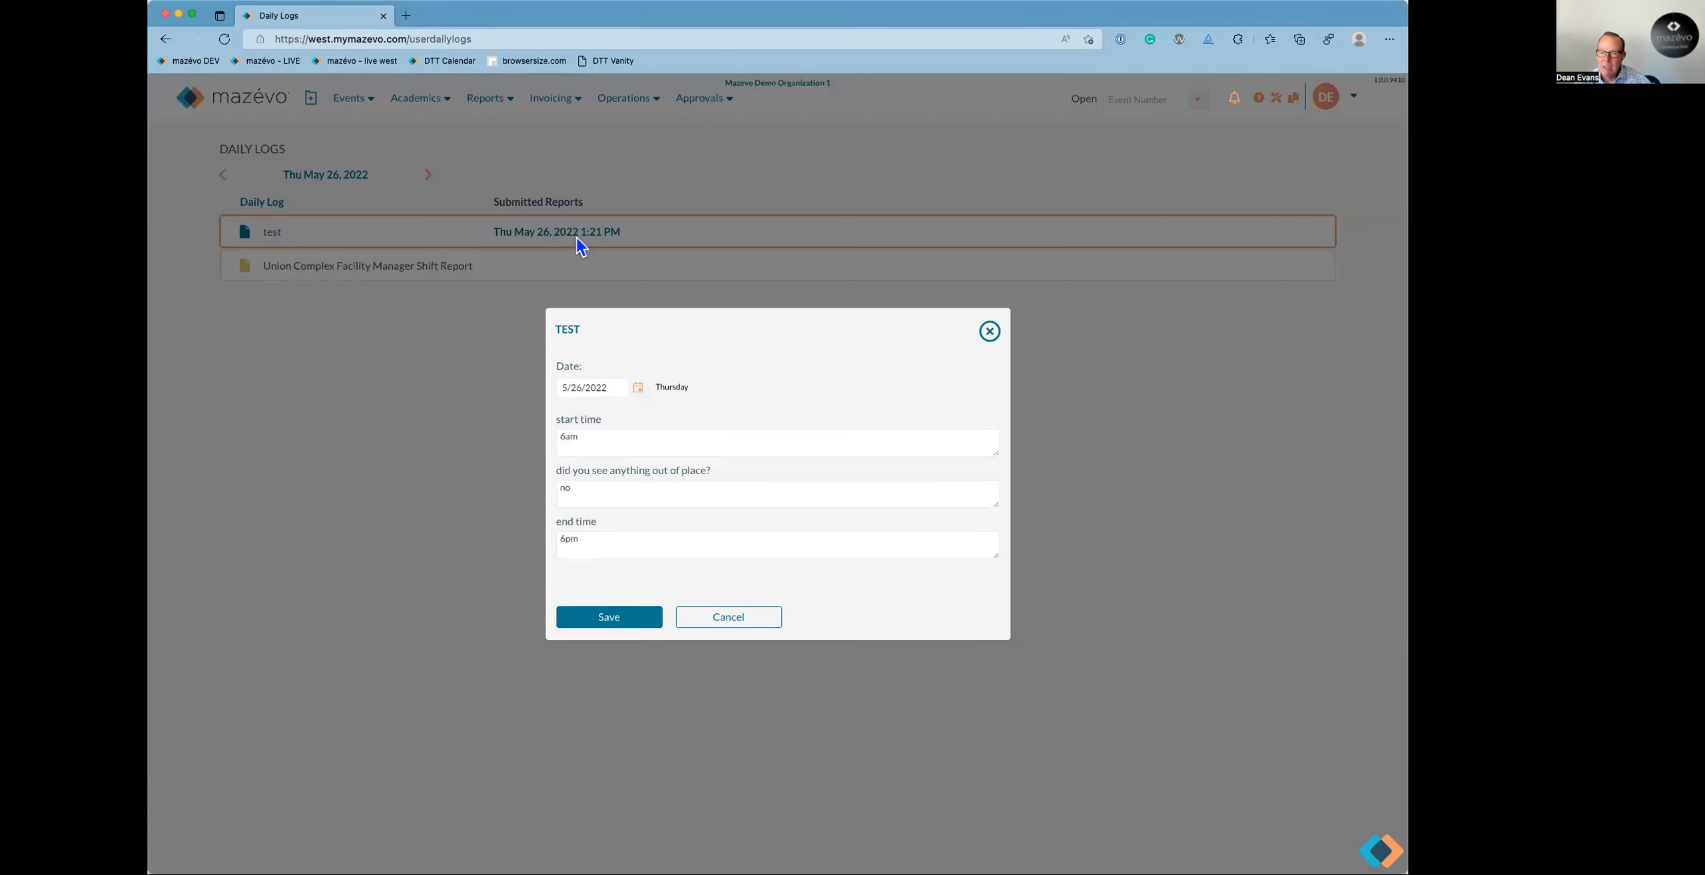
Review the submitted test report, close it, and view a blank second test report without saving.
{"action": "left_click", "coordinate": [725, 620]}
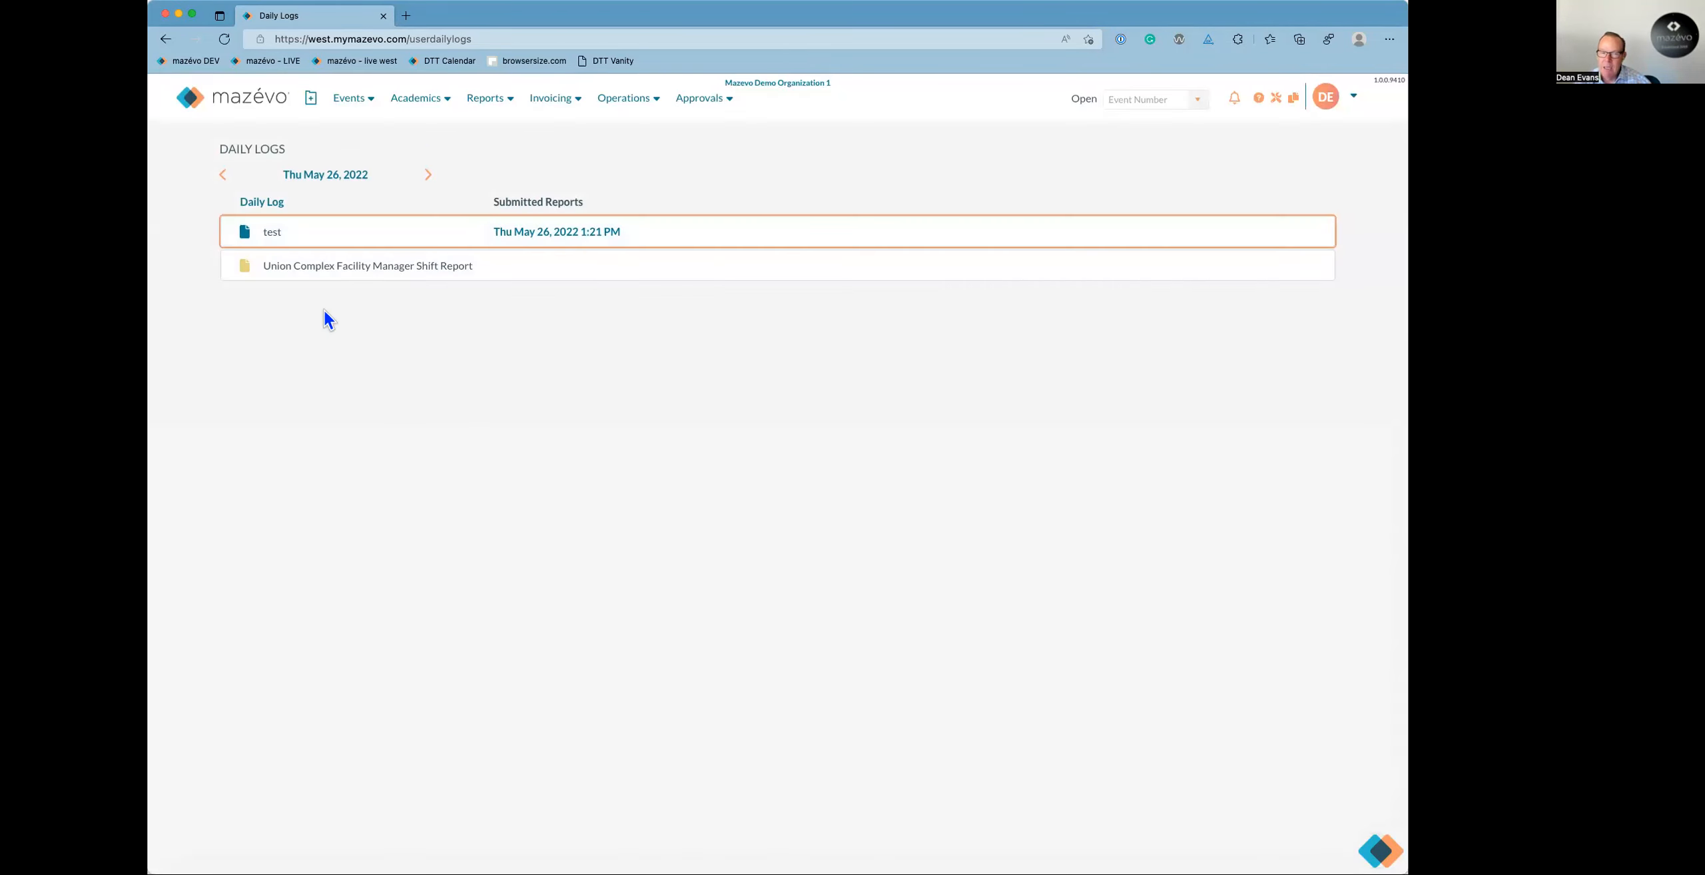
{"action": "left_click", "coordinate": [245, 232]}
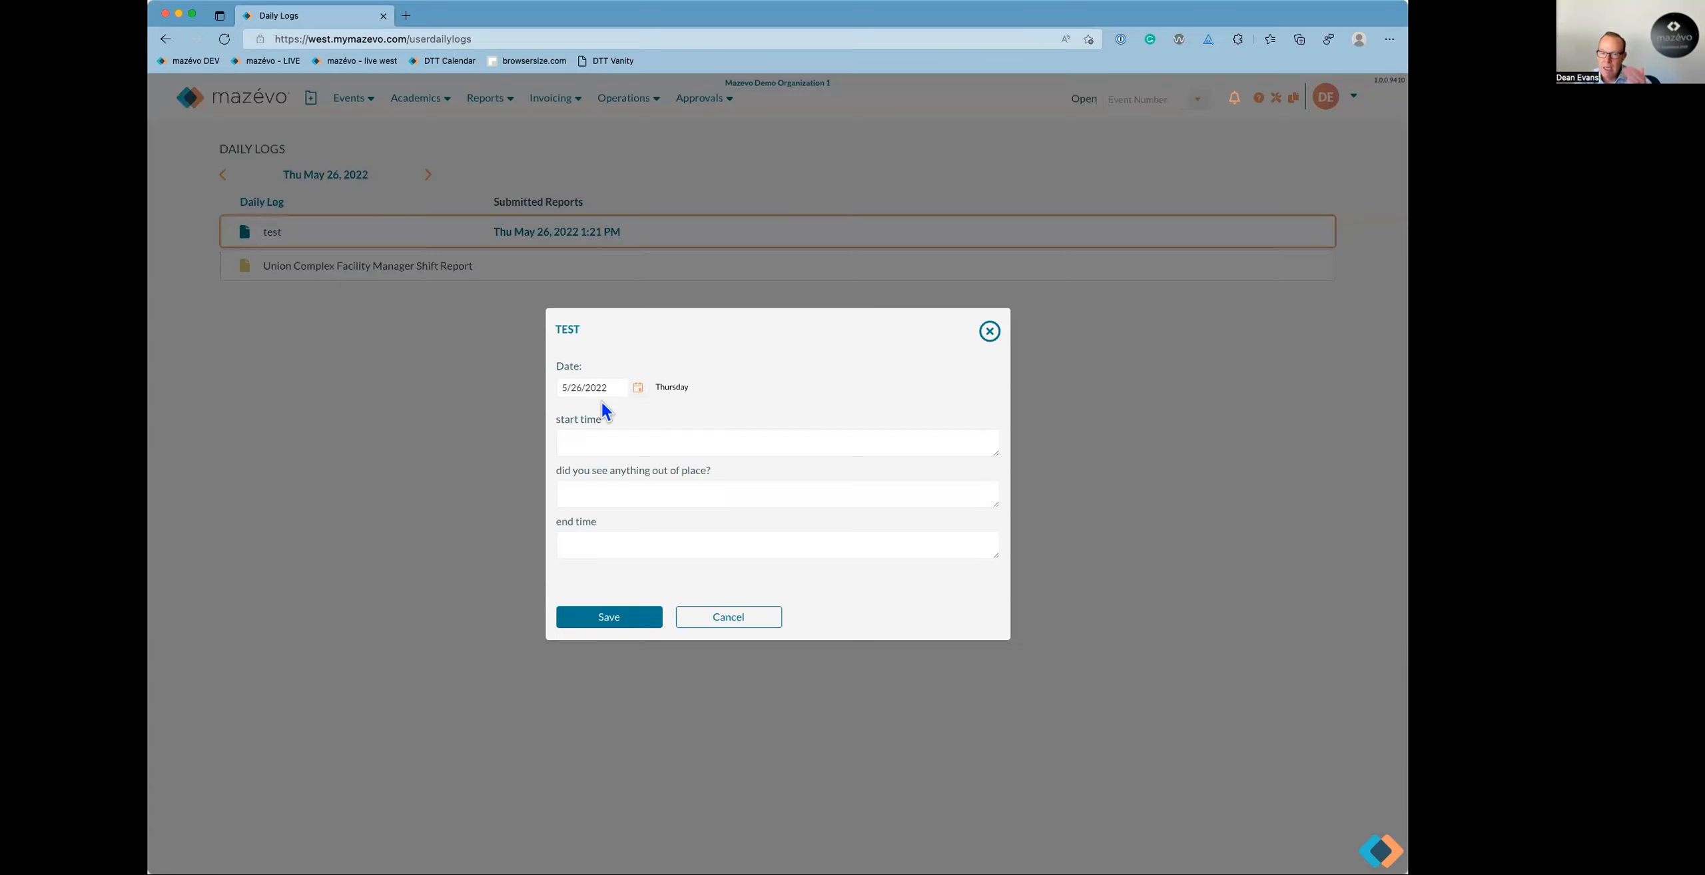
{"action": "left_click", "coordinate": [725, 619]}
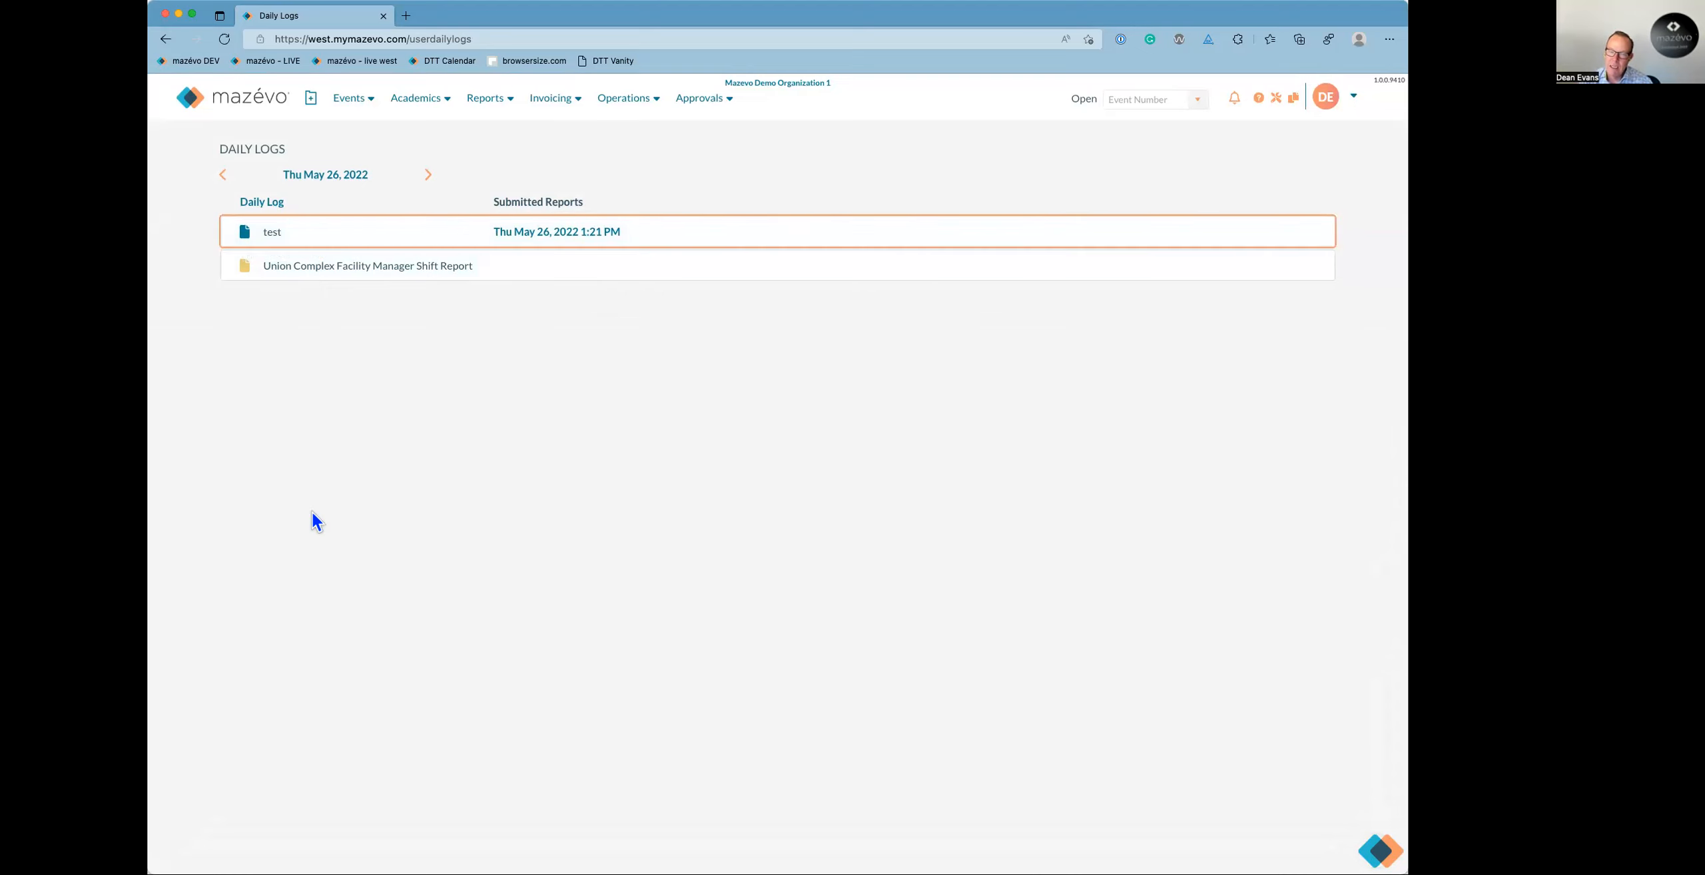
Look through the questions in the Union Complex Facility Manager Shift Report form and close it without saving.
{"action": "left_click", "coordinate": [247, 269]}
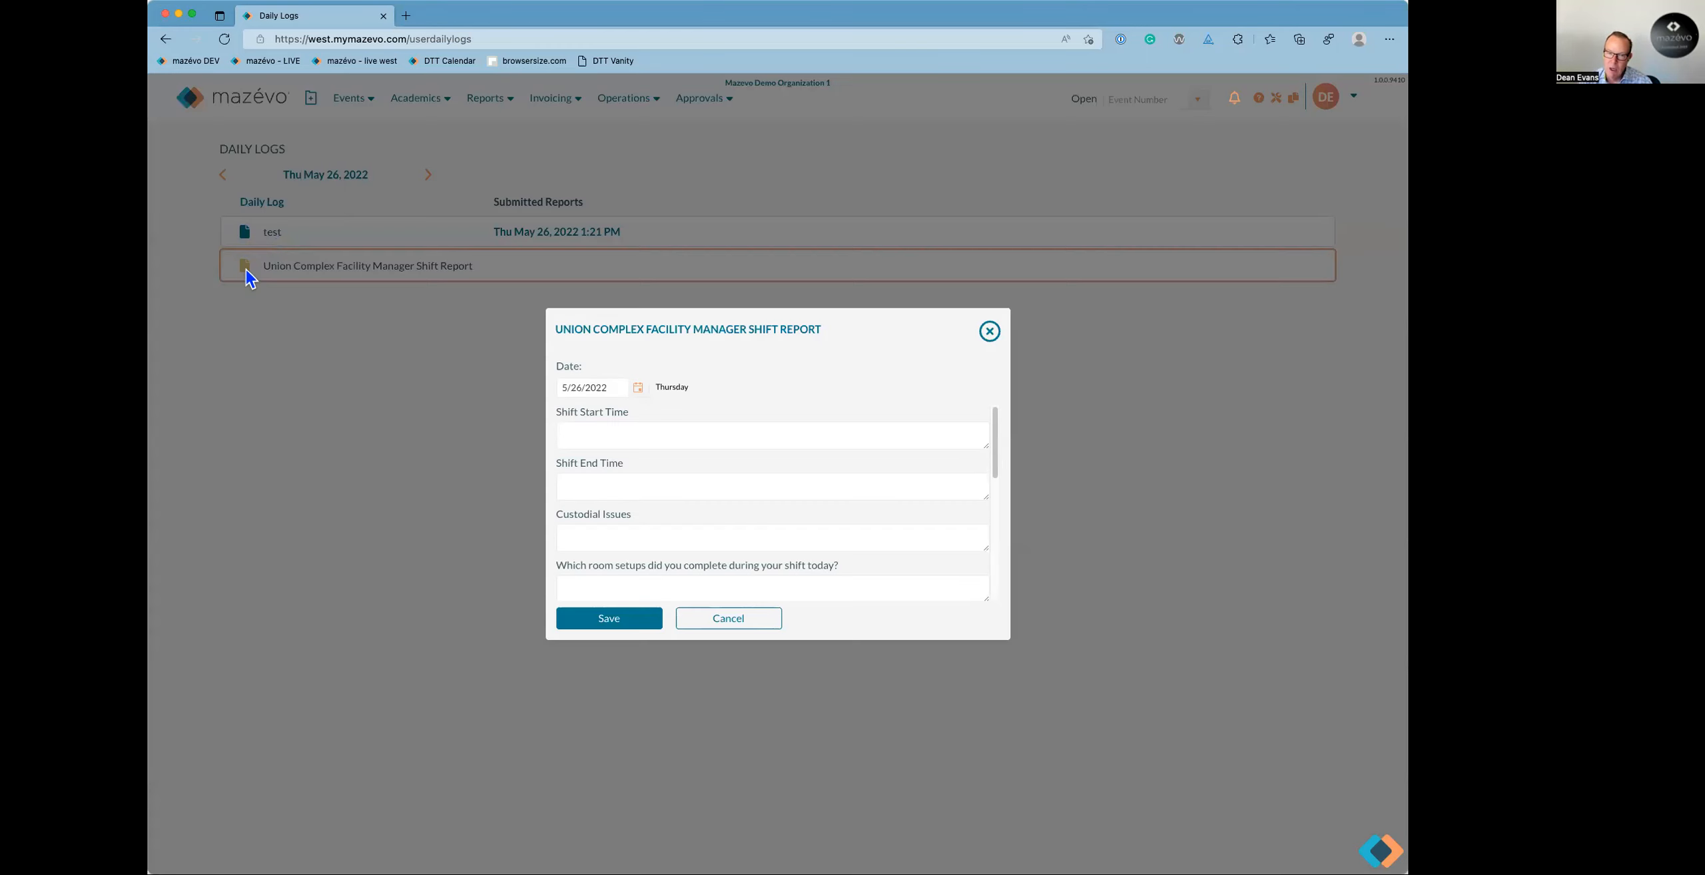
{"action": "scroll", "coordinate": [610, 460], "scroll_direction": "down", "scroll_amount": 1}
{"action": "scroll", "coordinate": [610, 459], "scroll_direction": "down", "scroll_amount": 5}
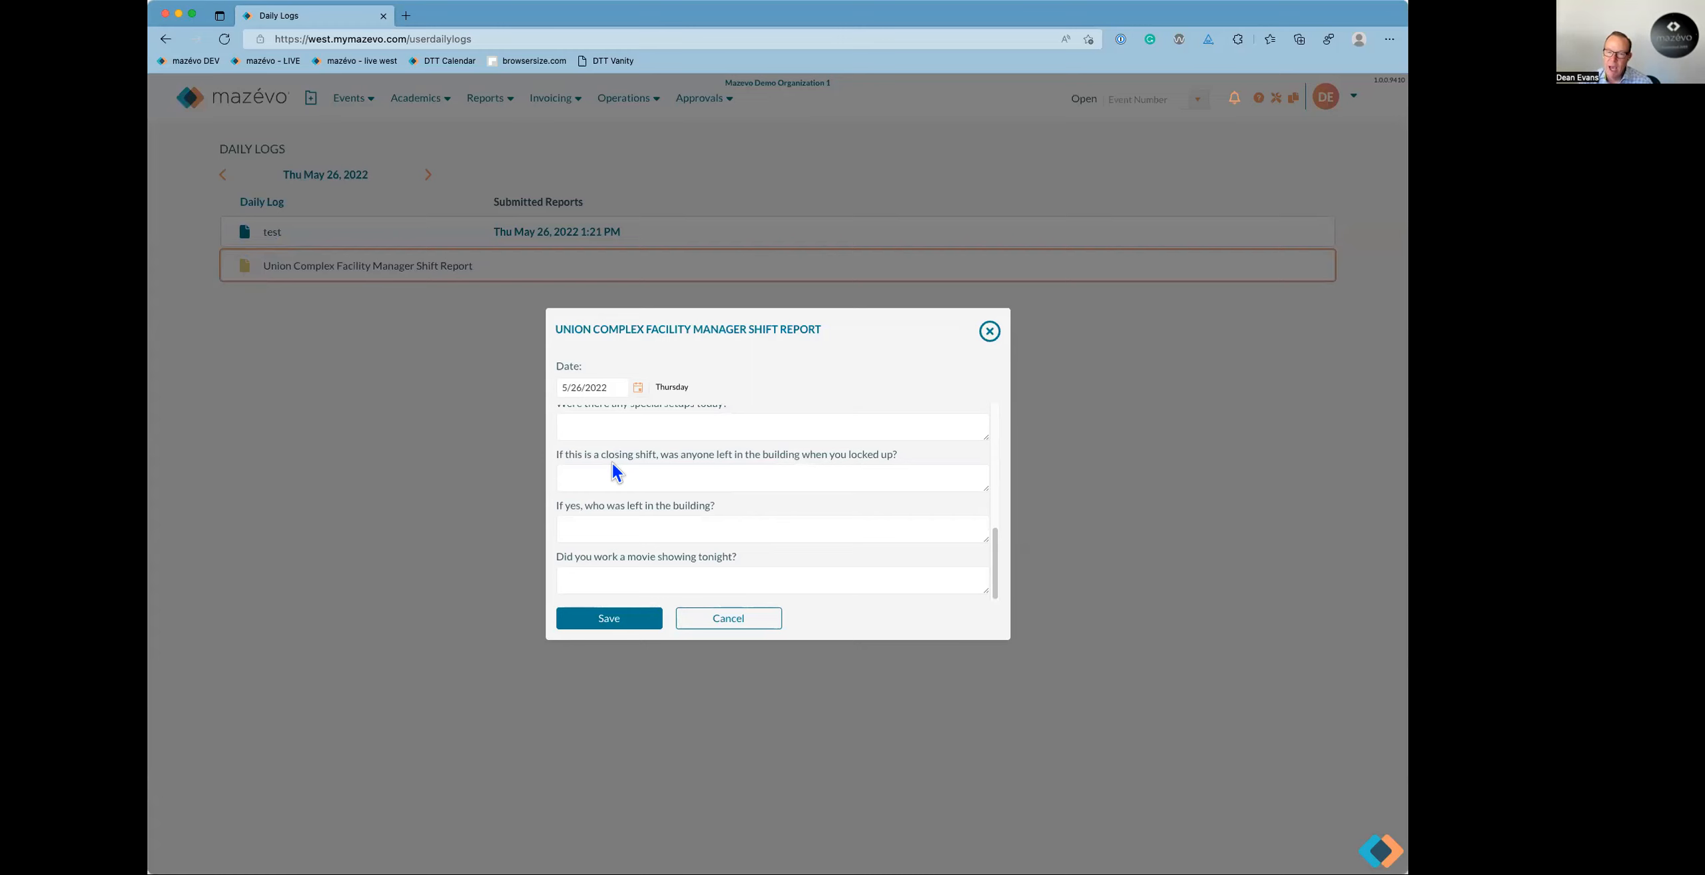
{"action": "left_click", "coordinate": [716, 619]}
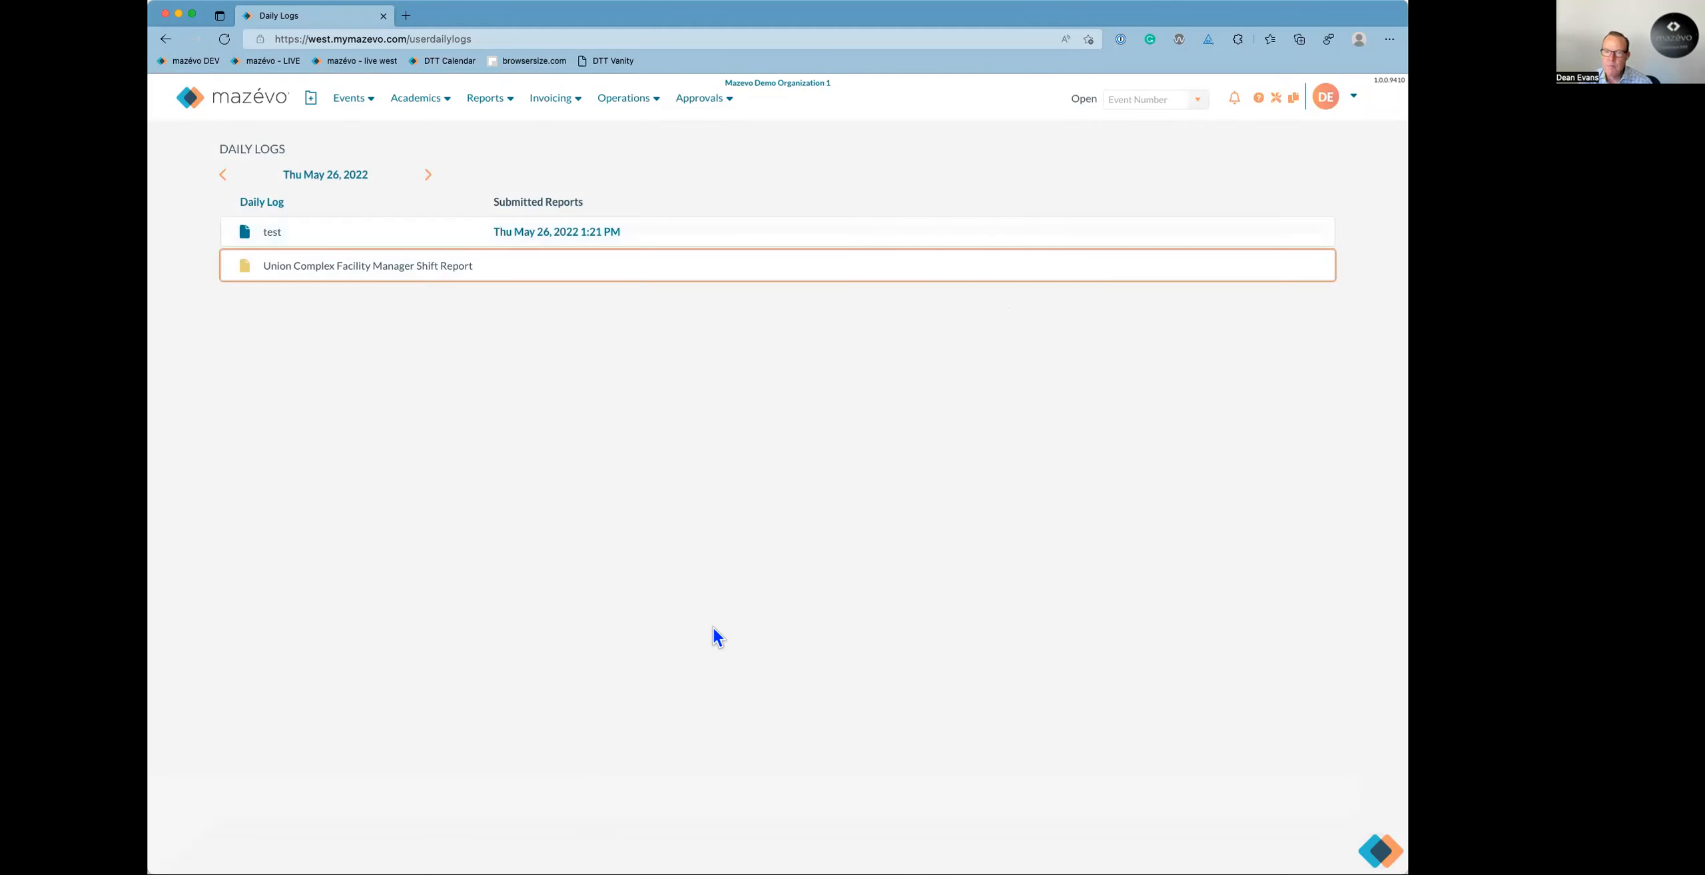
Go back to the dashboard, open the bookmarked DTT Calendar, and browse its events by week and by month.
{"action": "left_click", "coordinate": [254, 110]}
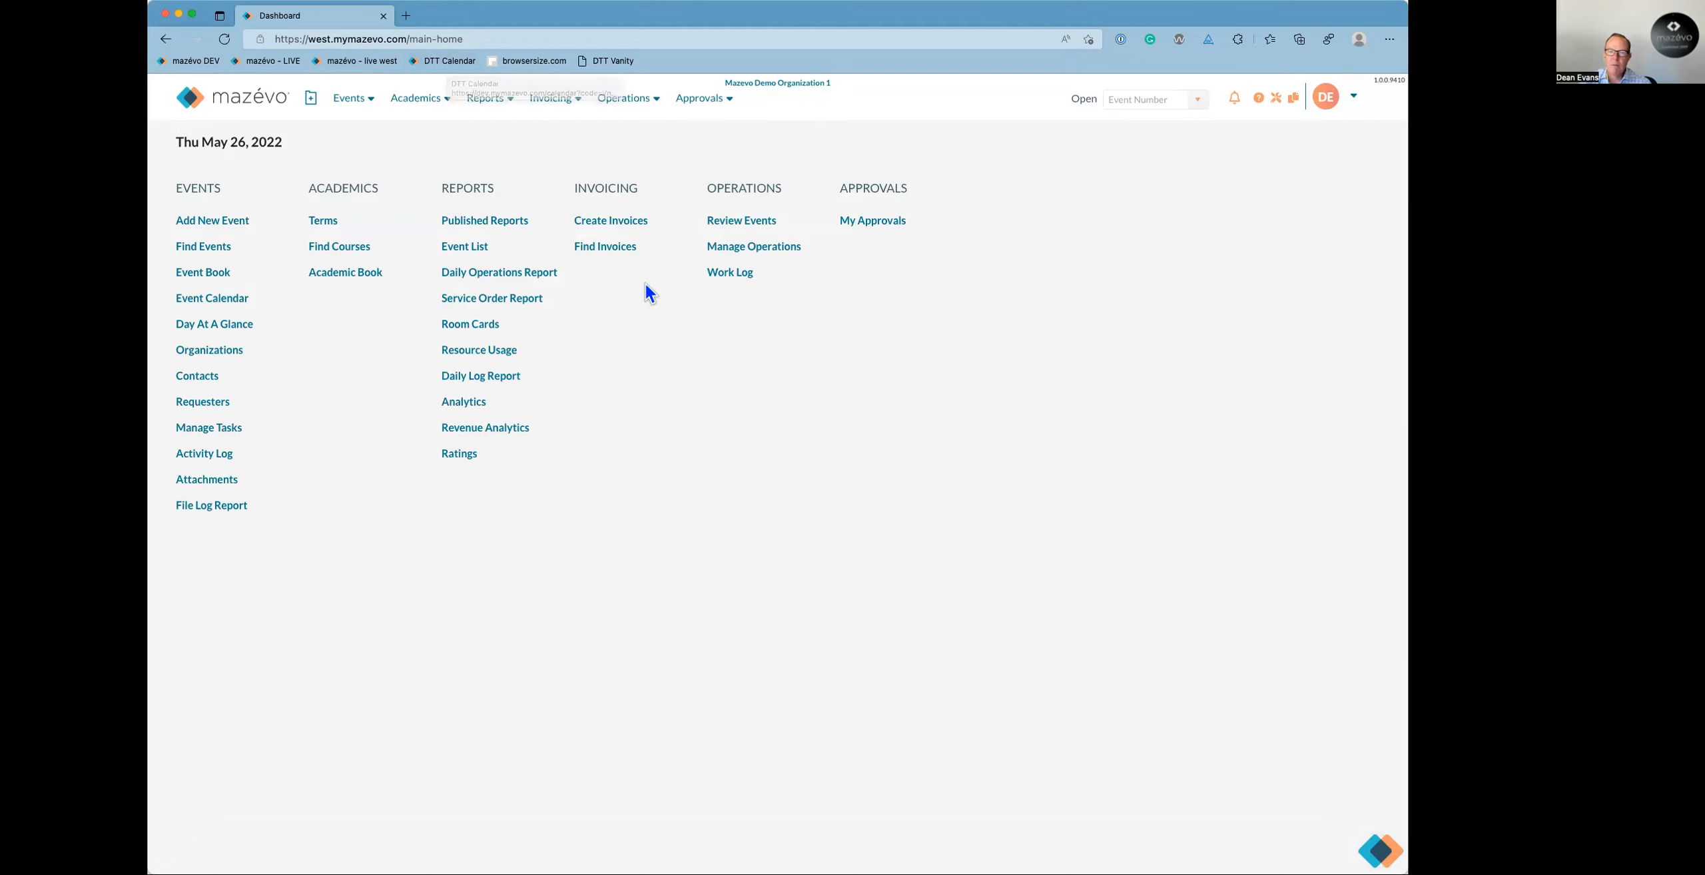
{"action": "left_click", "coordinate": [458, 66]}
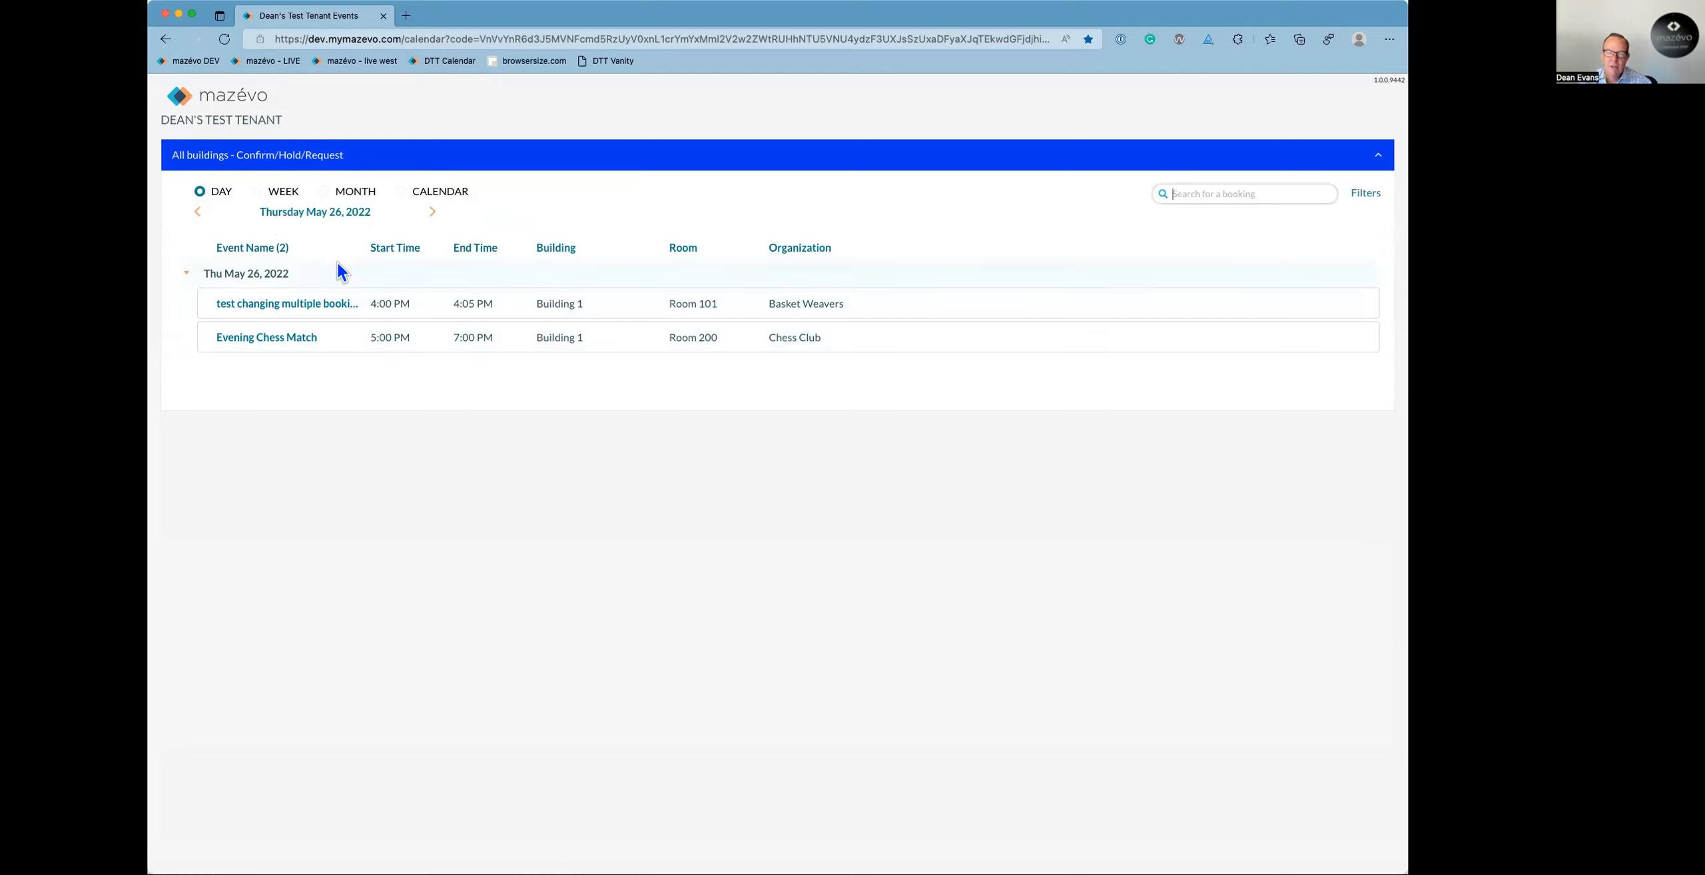
{"action": "left_click", "coordinate": [283, 194]}
{"action": "left_click", "coordinate": [346, 193]}
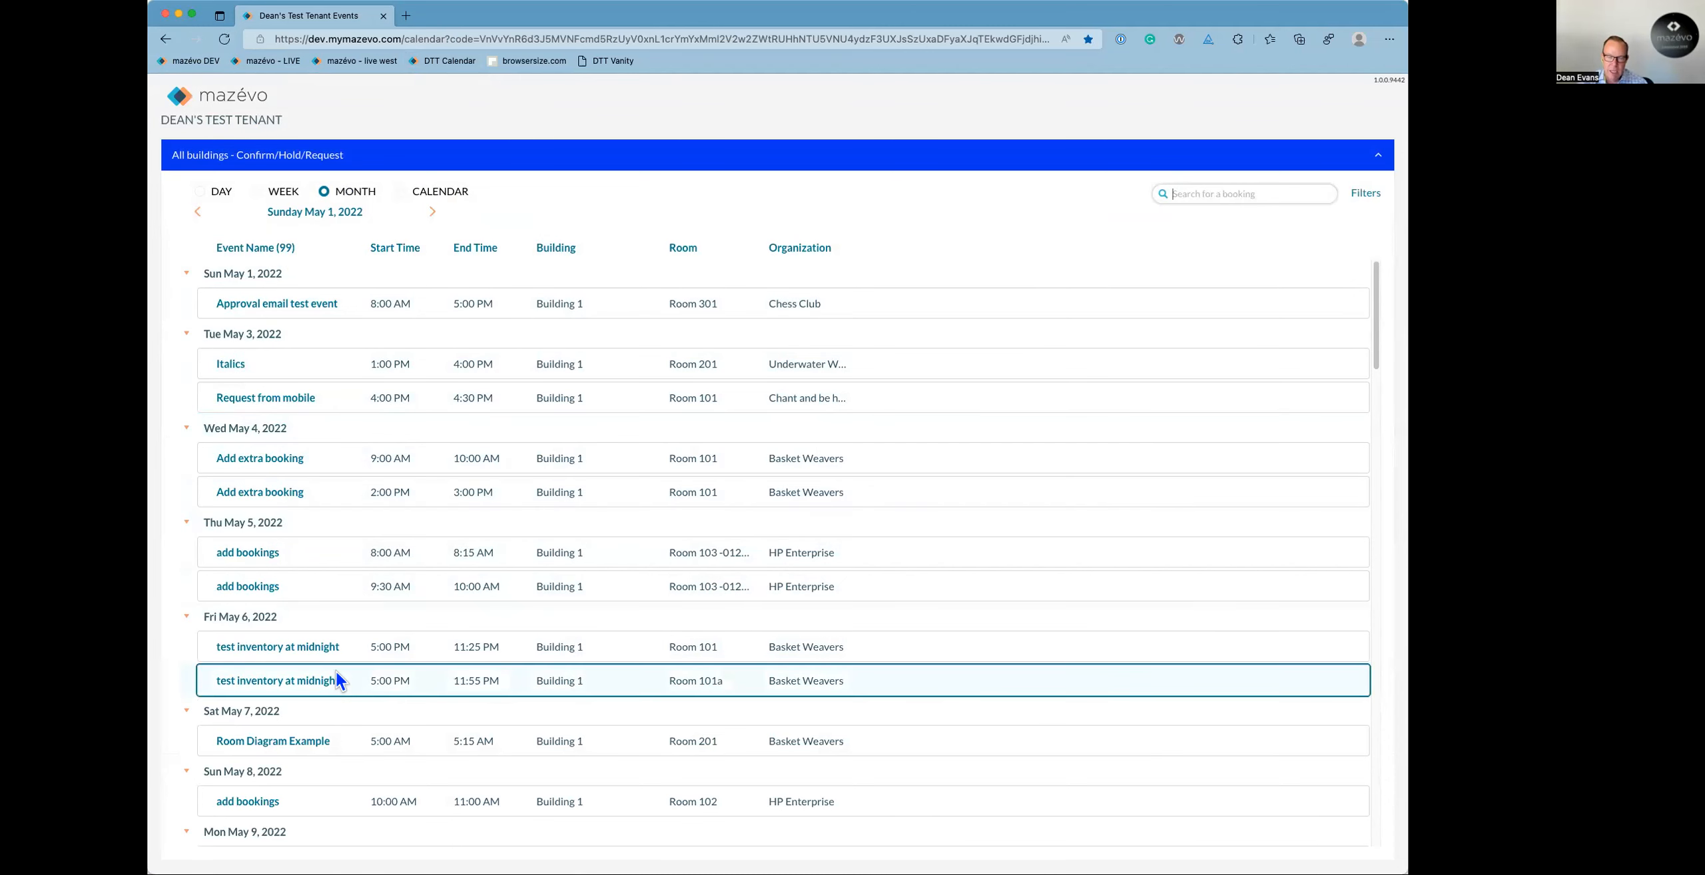
{"action": "scroll", "coordinate": [336, 671], "scroll_direction": "down", "scroll_amount": 3}
{"action": "scroll", "coordinate": [335, 670], "scroll_direction": "up", "scroll_amount": 3}
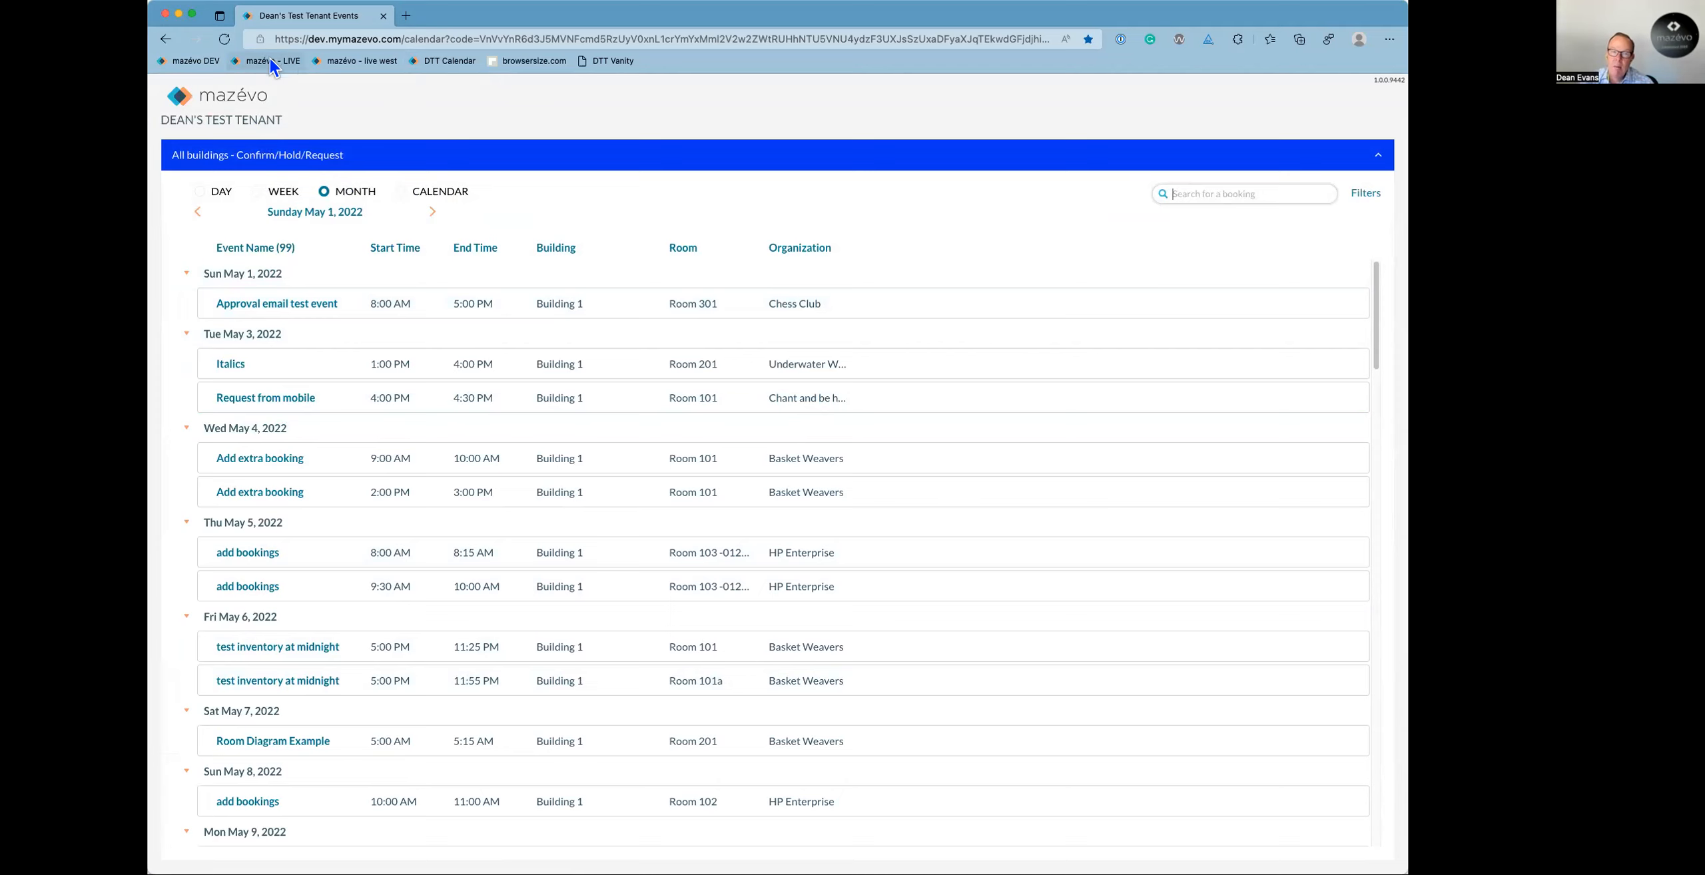
Return to the mazévo live west site and open the Calendars settings under Calendar Manager.
{"action": "left_click", "coordinate": [362, 61]}
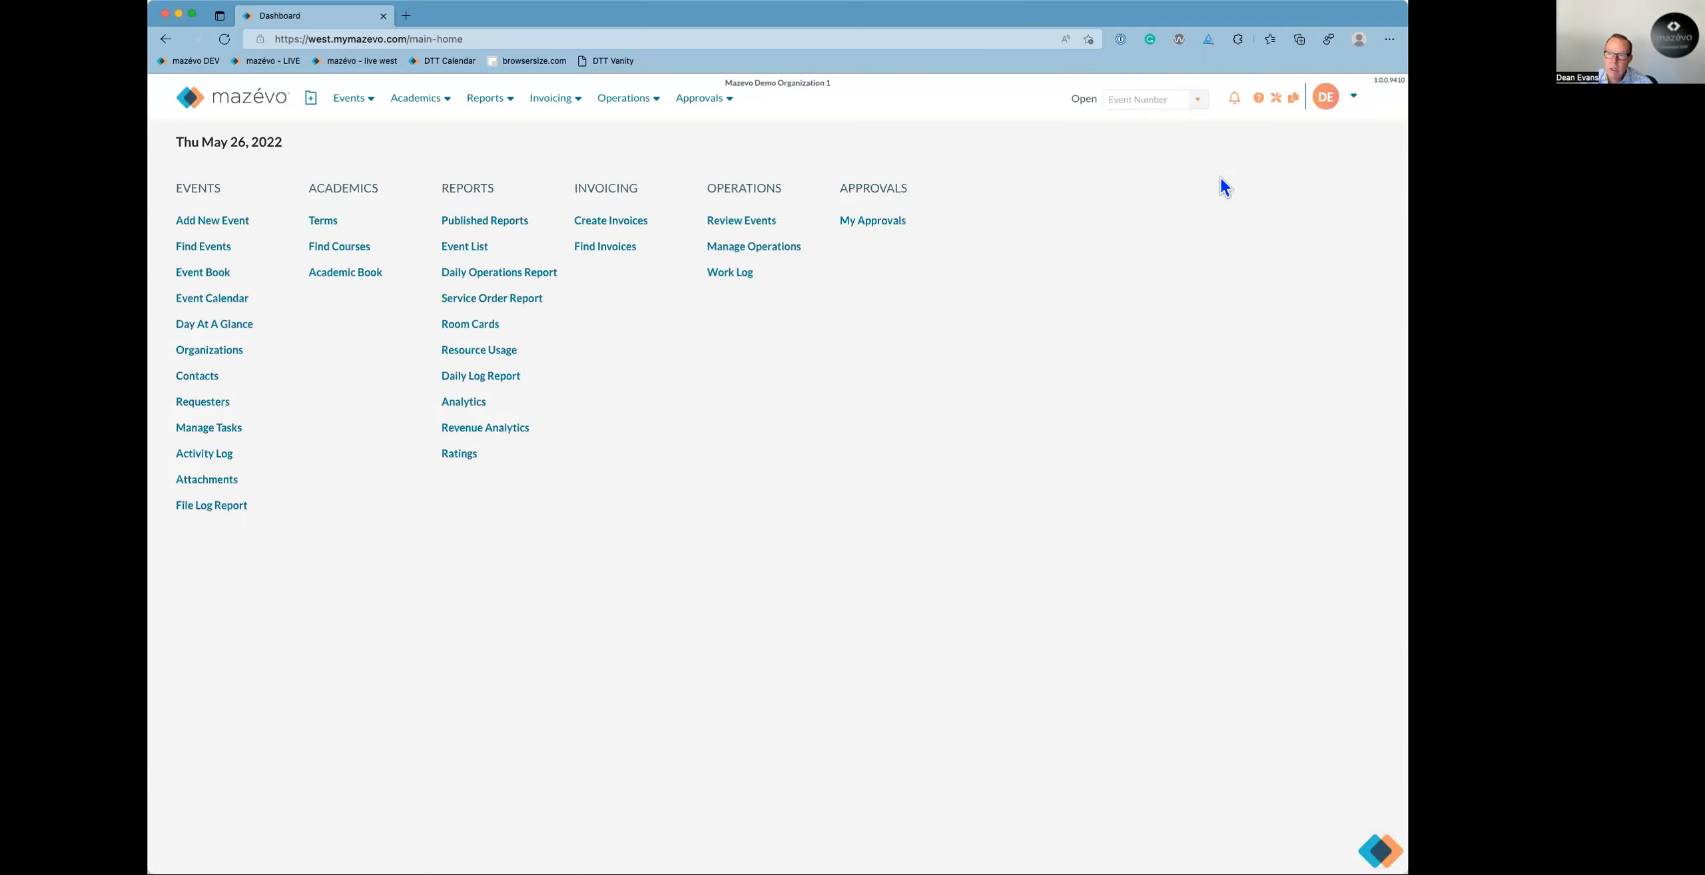
{"action": "left_click", "coordinate": [1276, 108]}
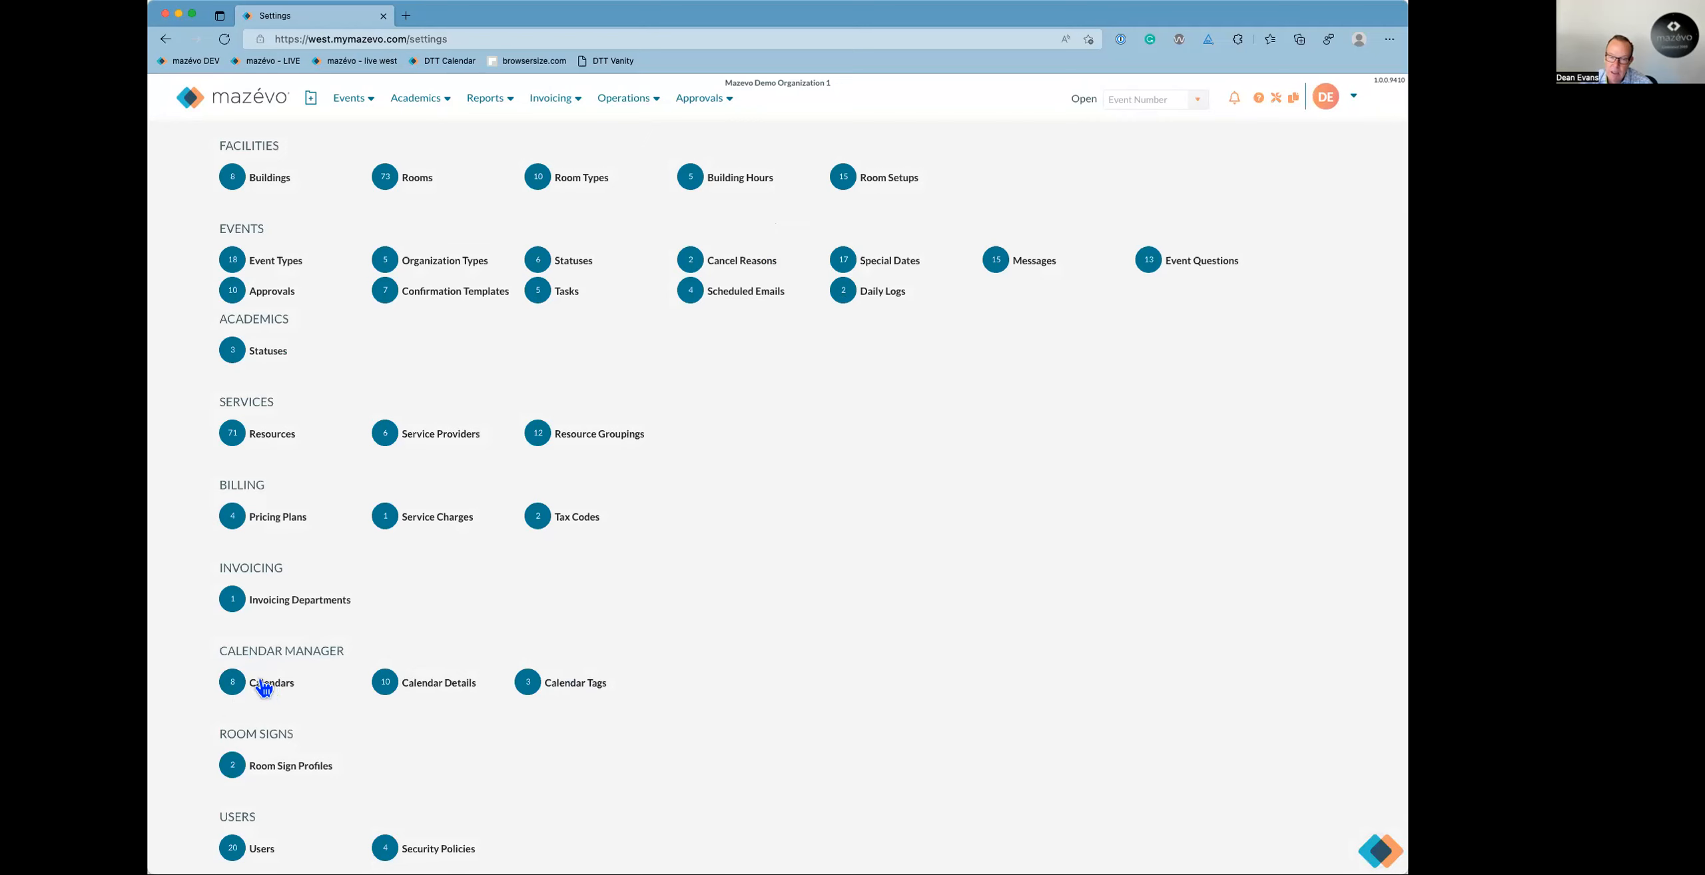
{"action": "left_click", "coordinate": [270, 686]}
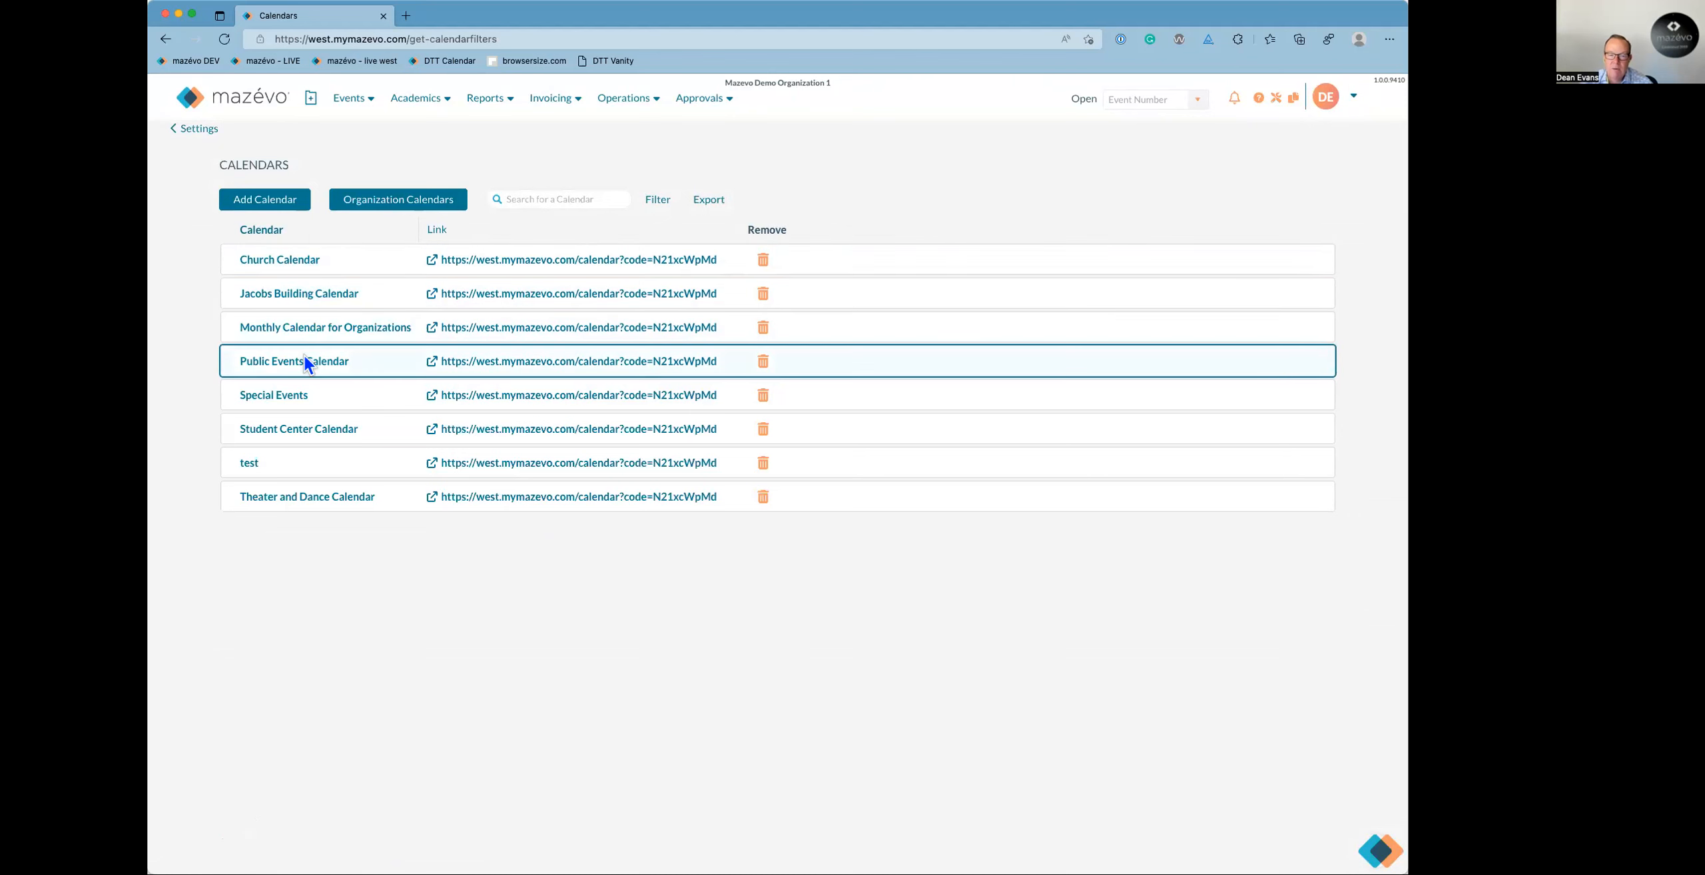
Review the detail and location settings of the Theater and Dance Calendar, then close it without saving.
{"action": "left_click", "coordinate": [280, 500]}
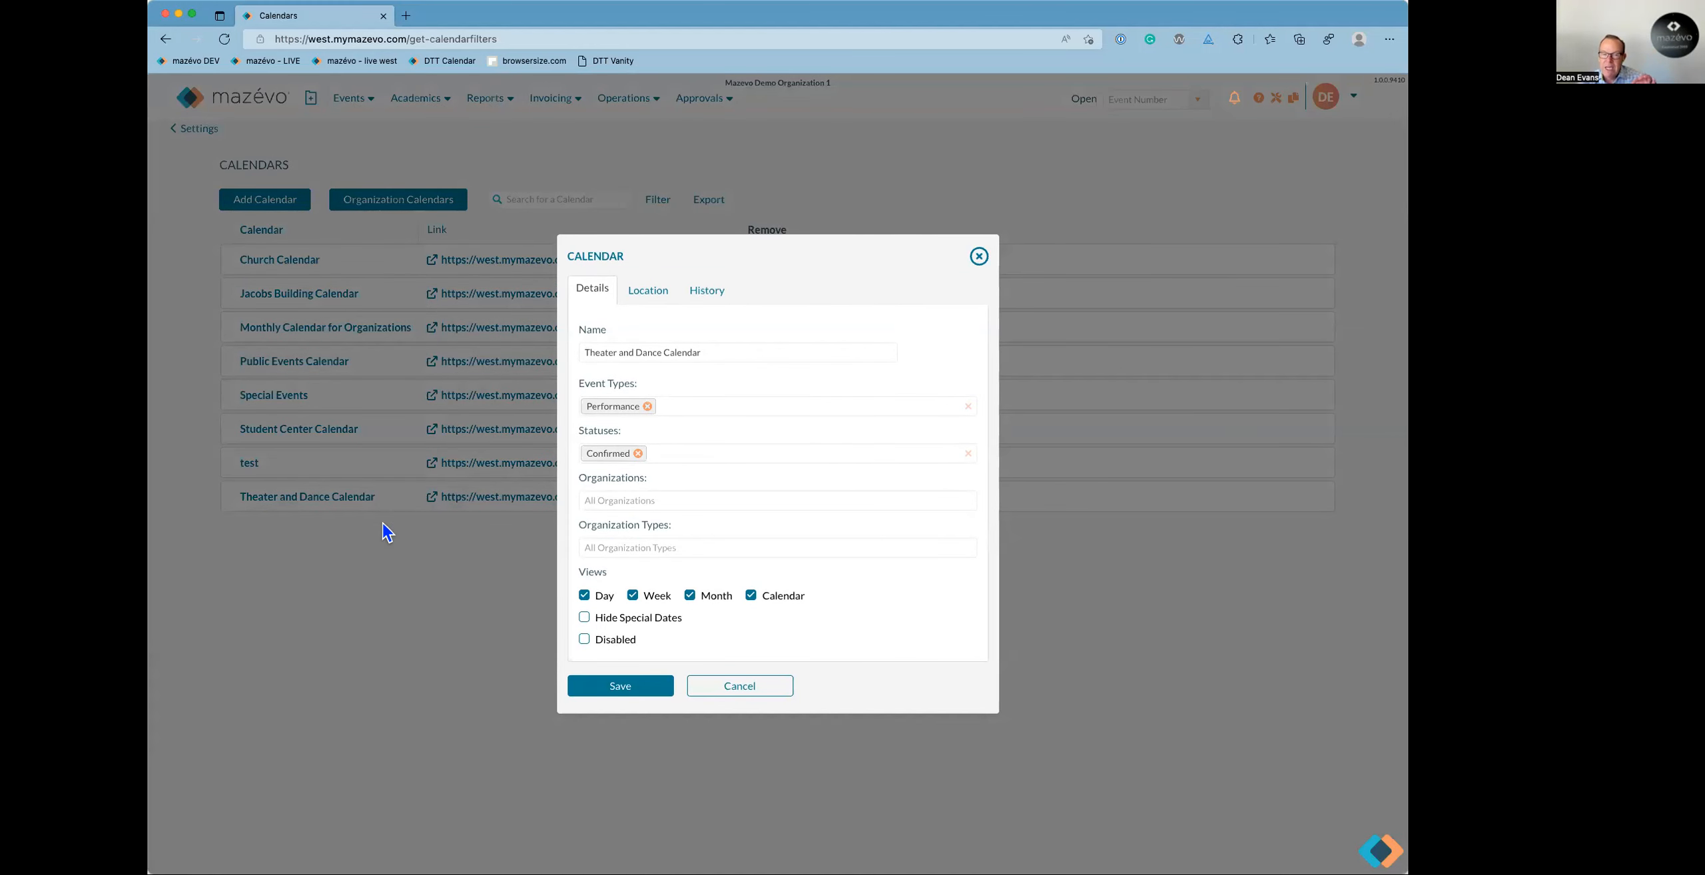
{"action": "left_click", "coordinate": [739, 686]}
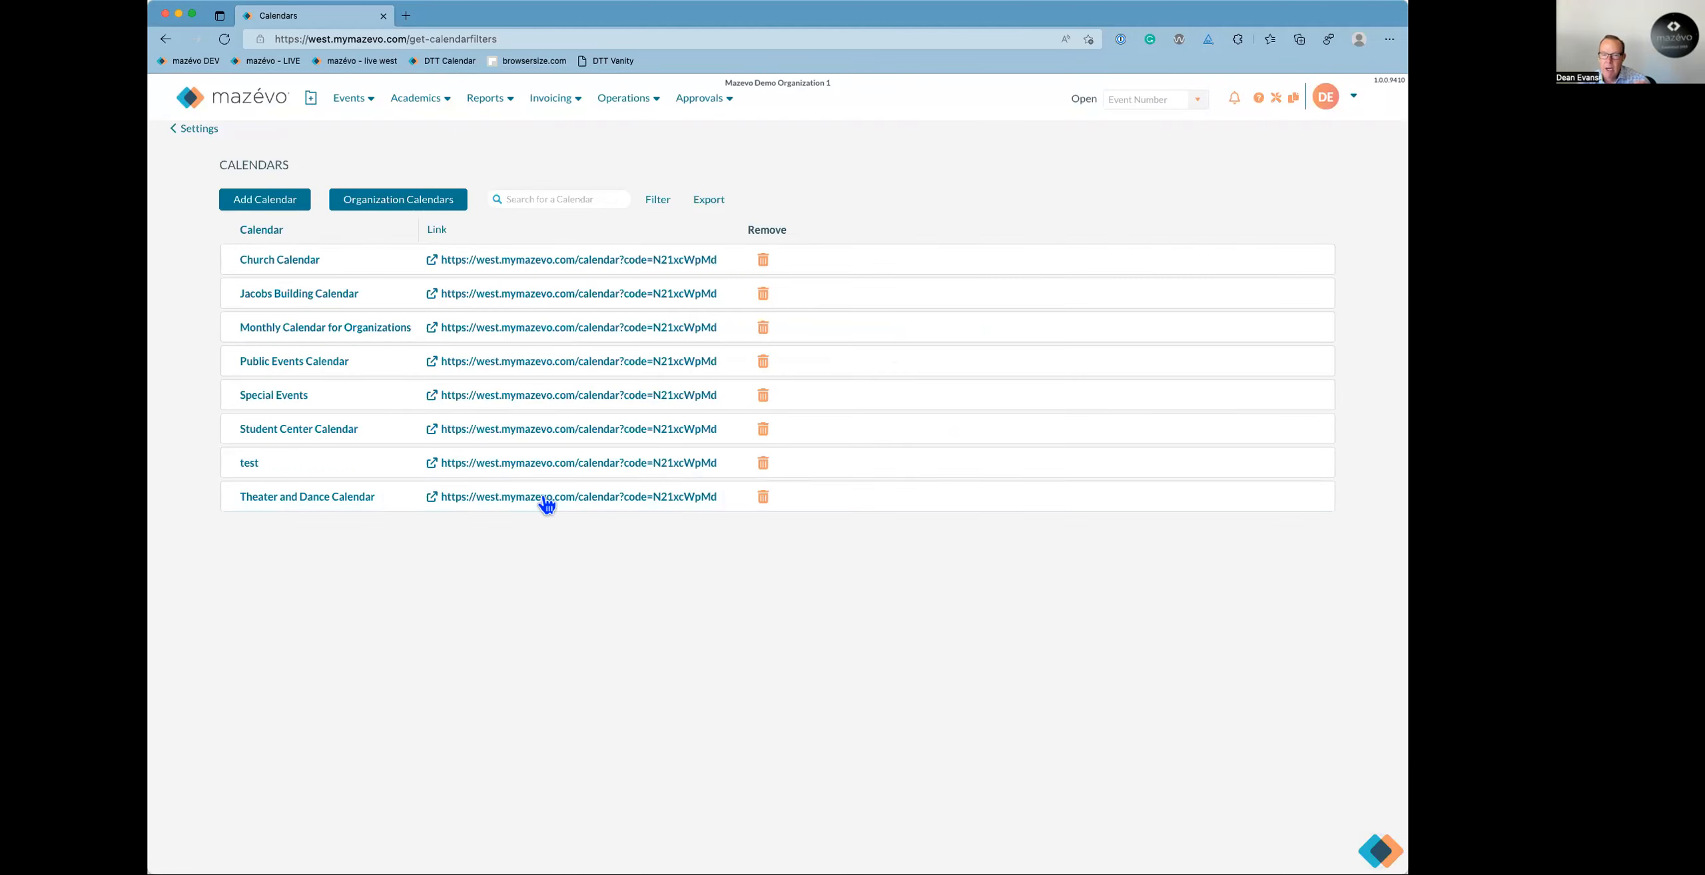
{"action": "left_click", "coordinate": [336, 498]}
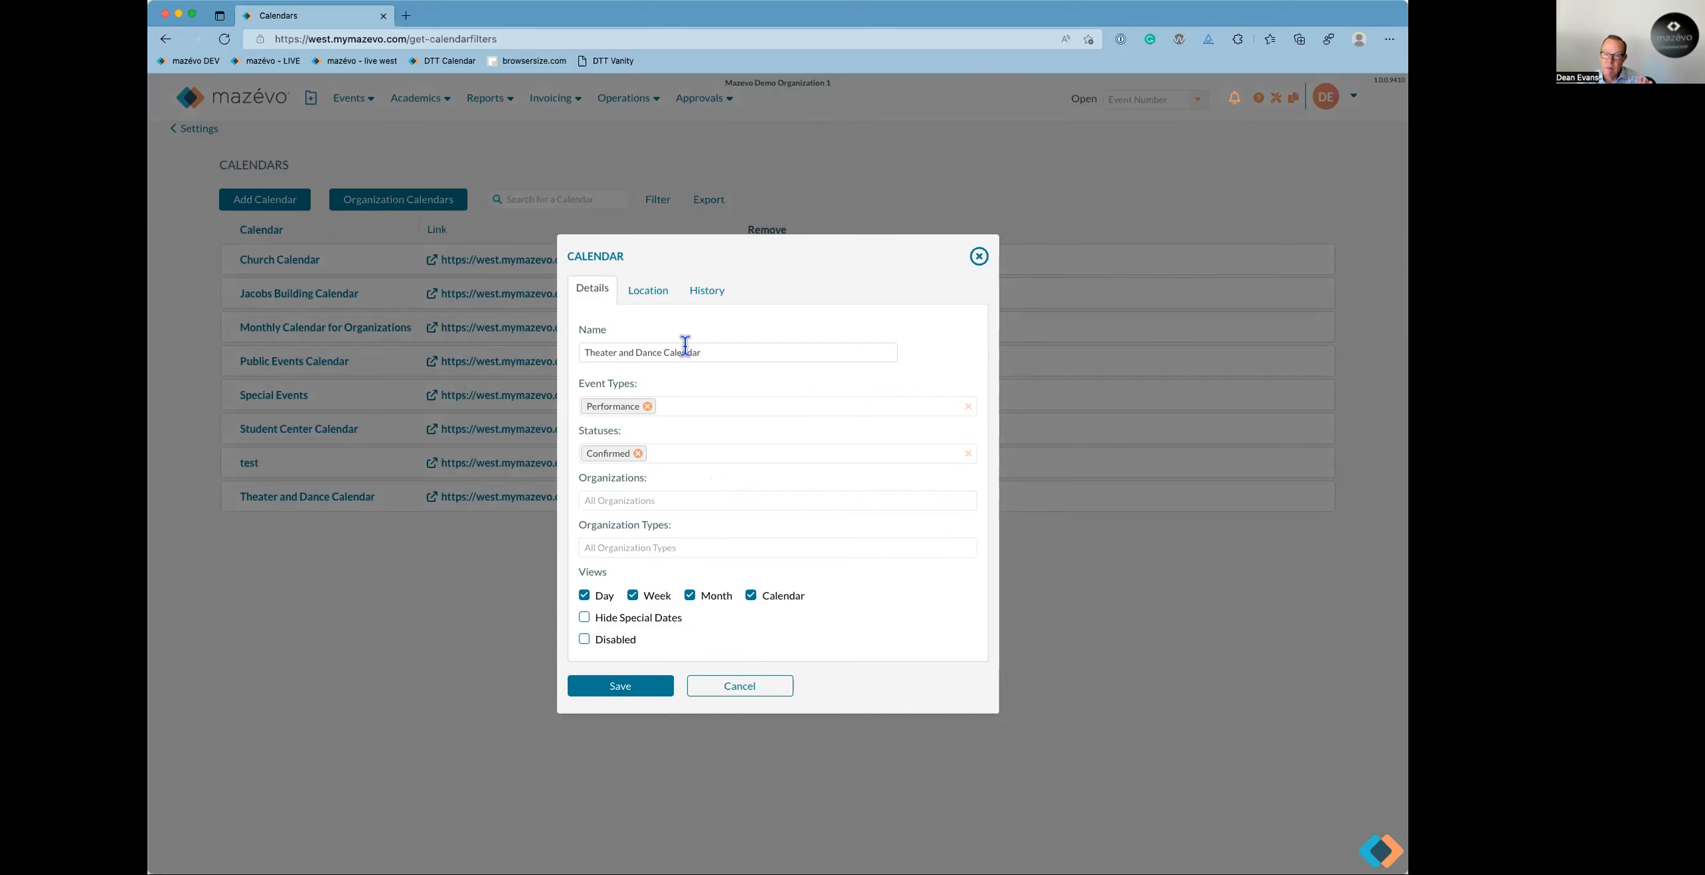
{"action": "left_click", "coordinate": [661, 300]}
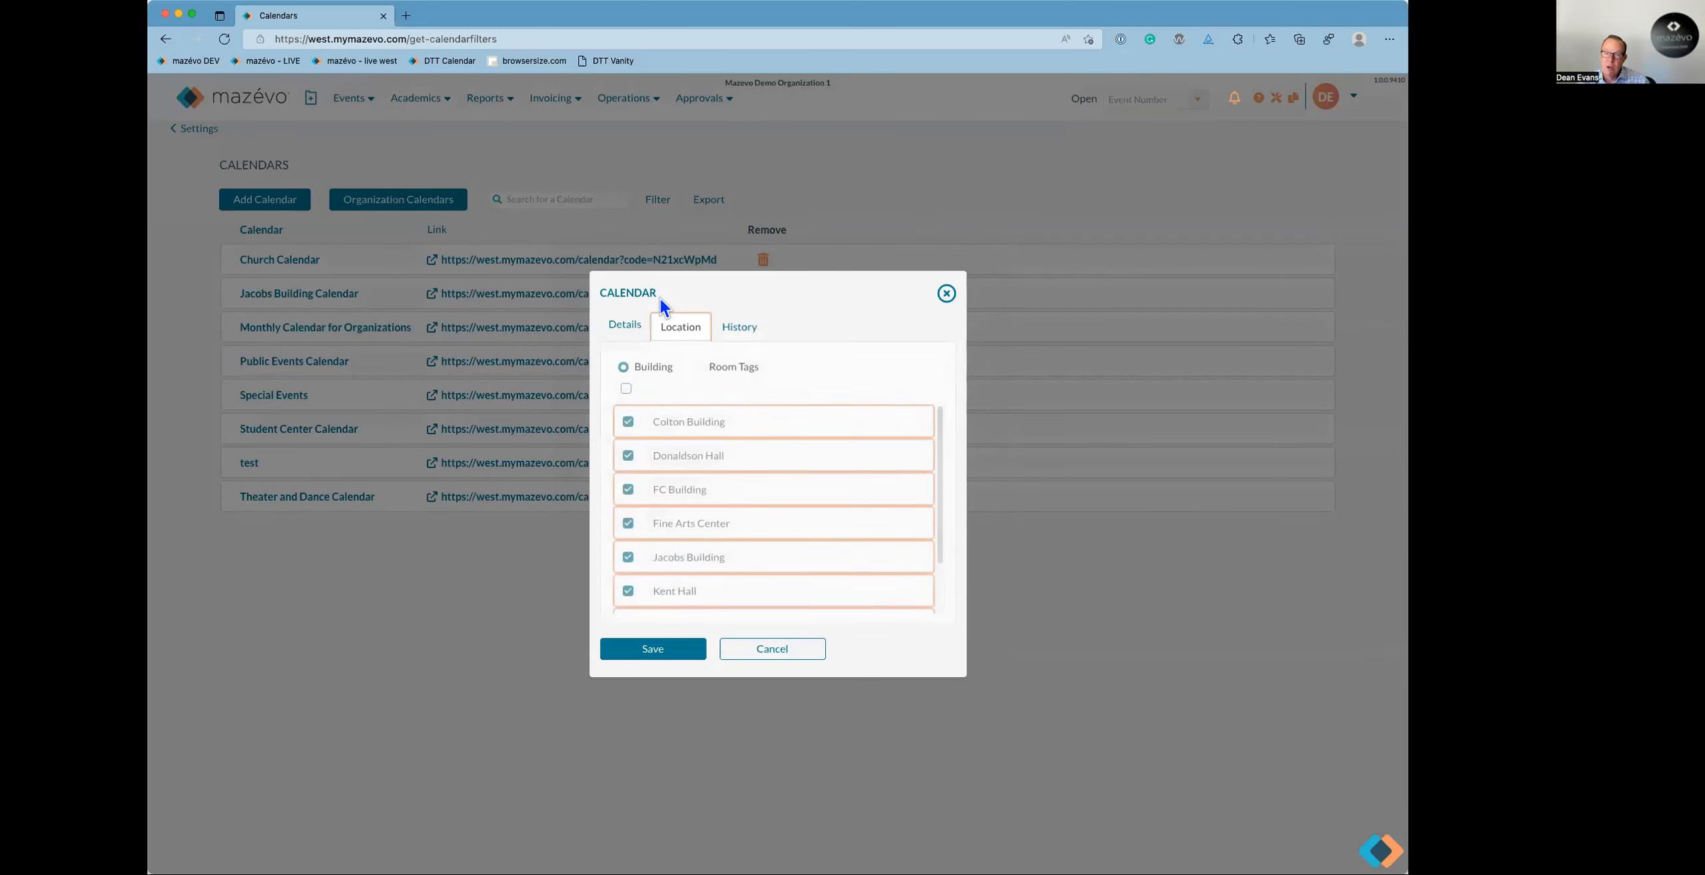
{"action": "left_click", "coordinate": [746, 659]}
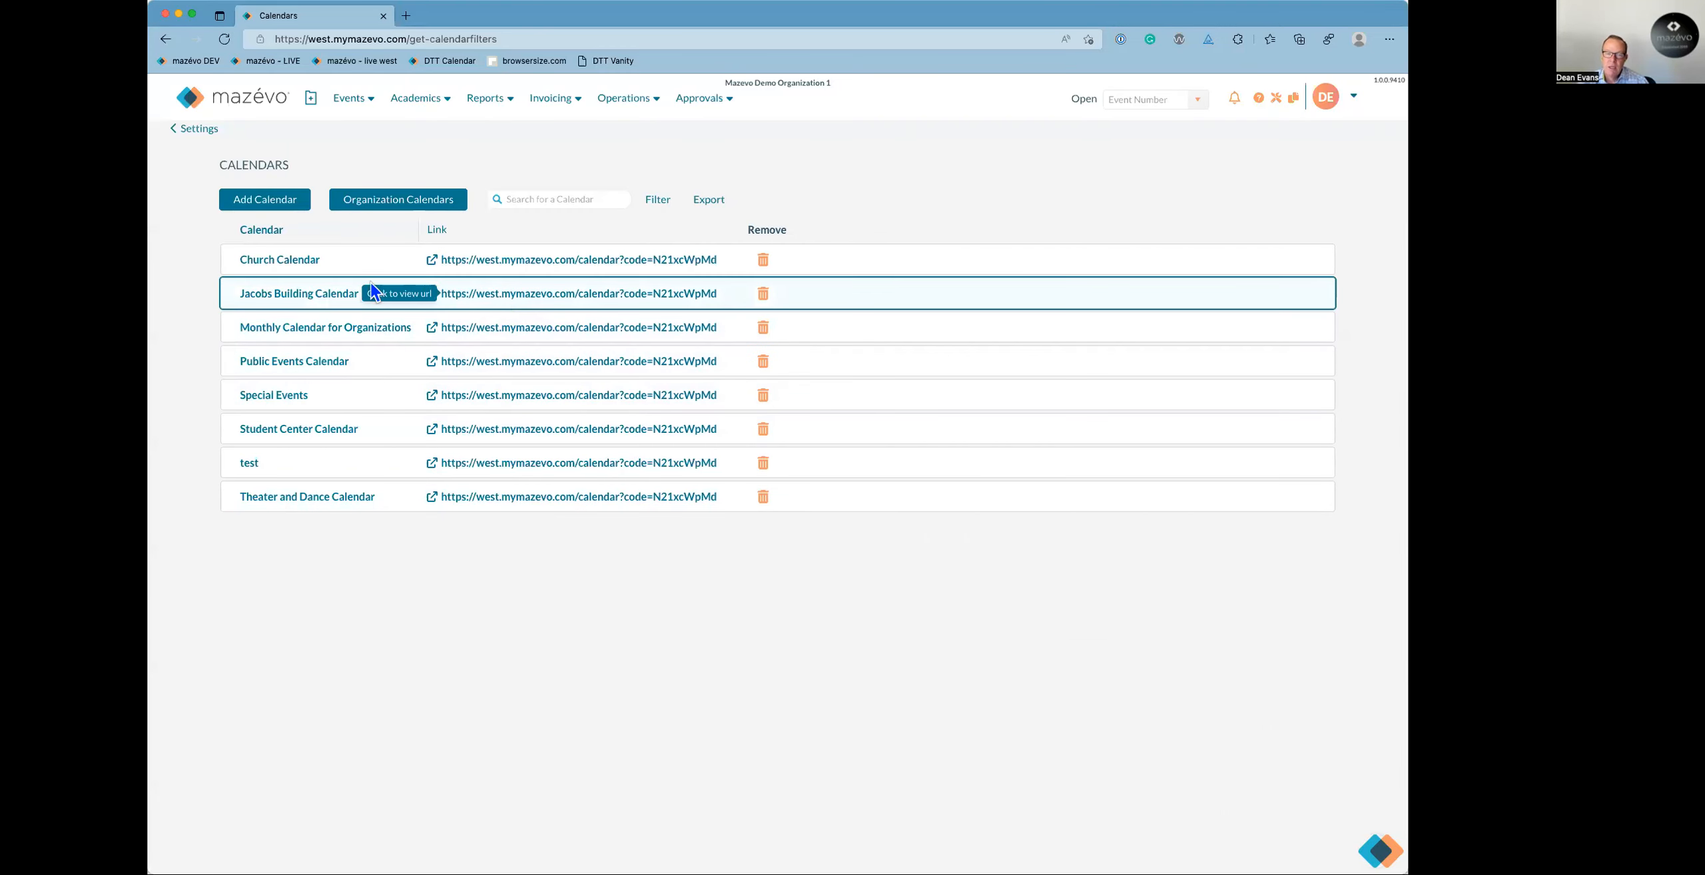
Open the public Theater and Dance Calendar and view its events for the following day and by week.
{"action": "left_click", "coordinate": [433, 498]}
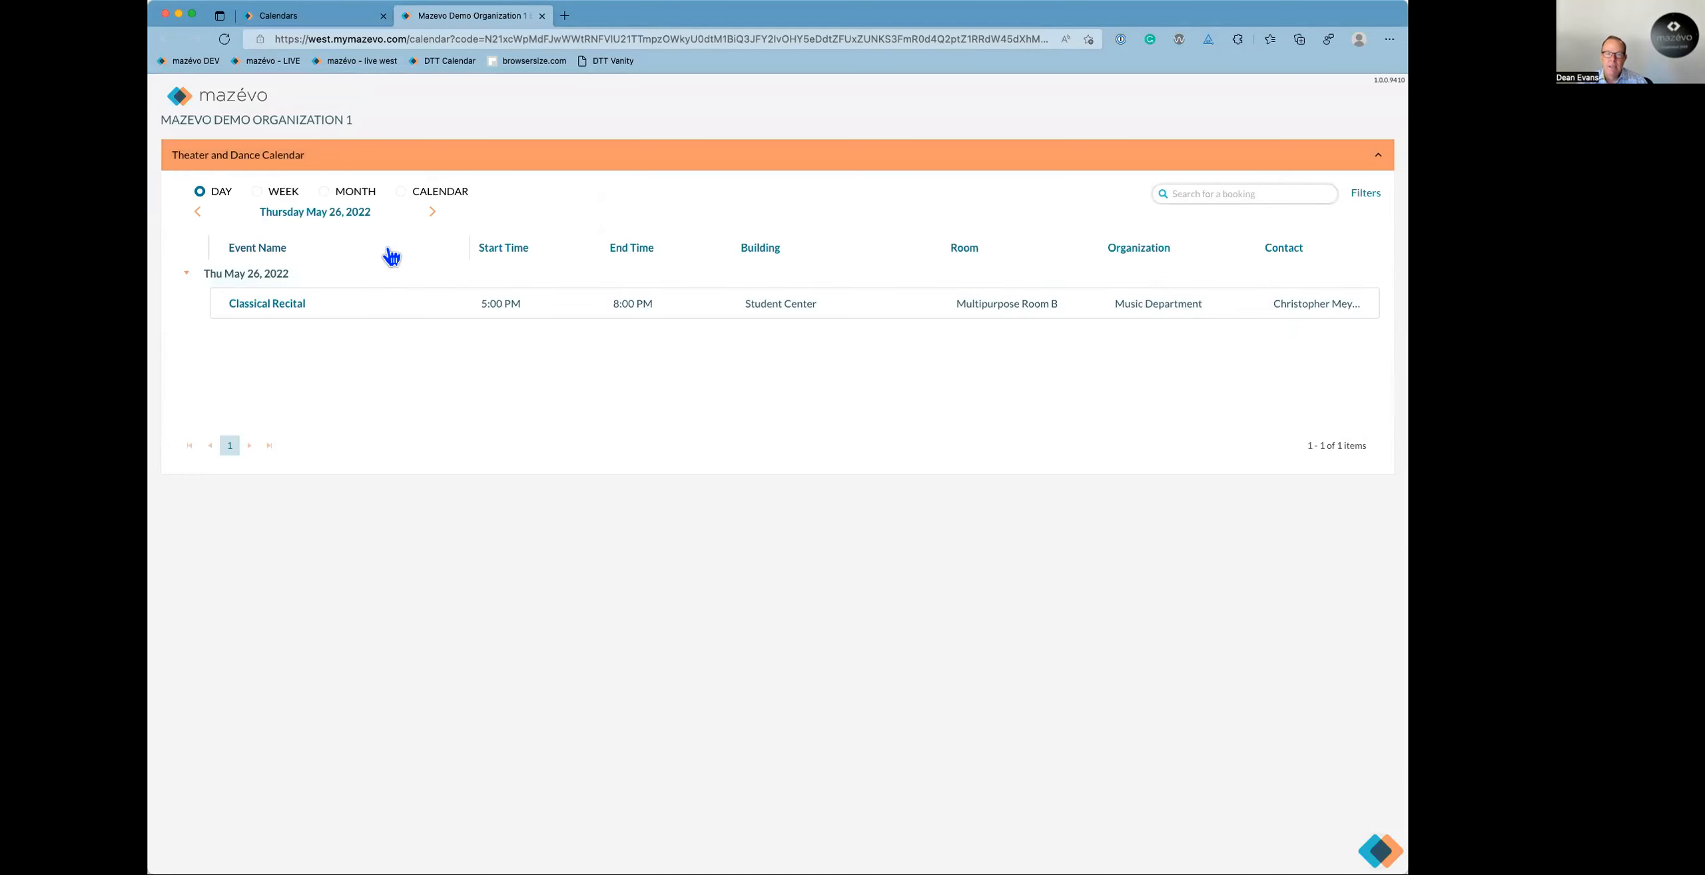
{"action": "left_click", "coordinate": [434, 213]}
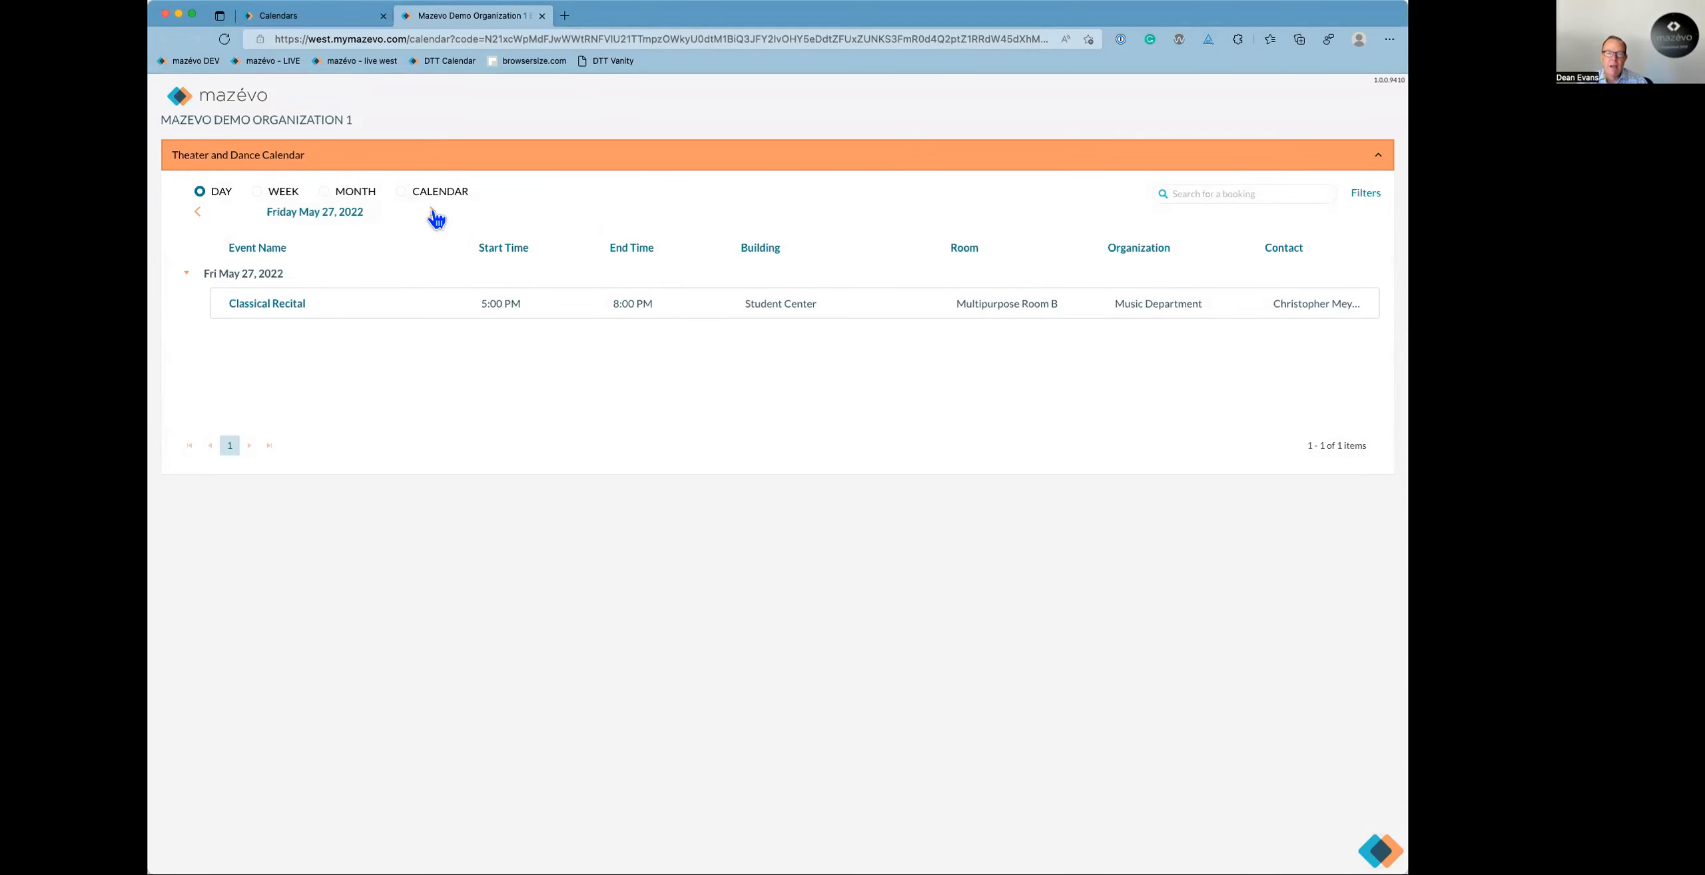
{"action": "left_click", "coordinate": [284, 193]}
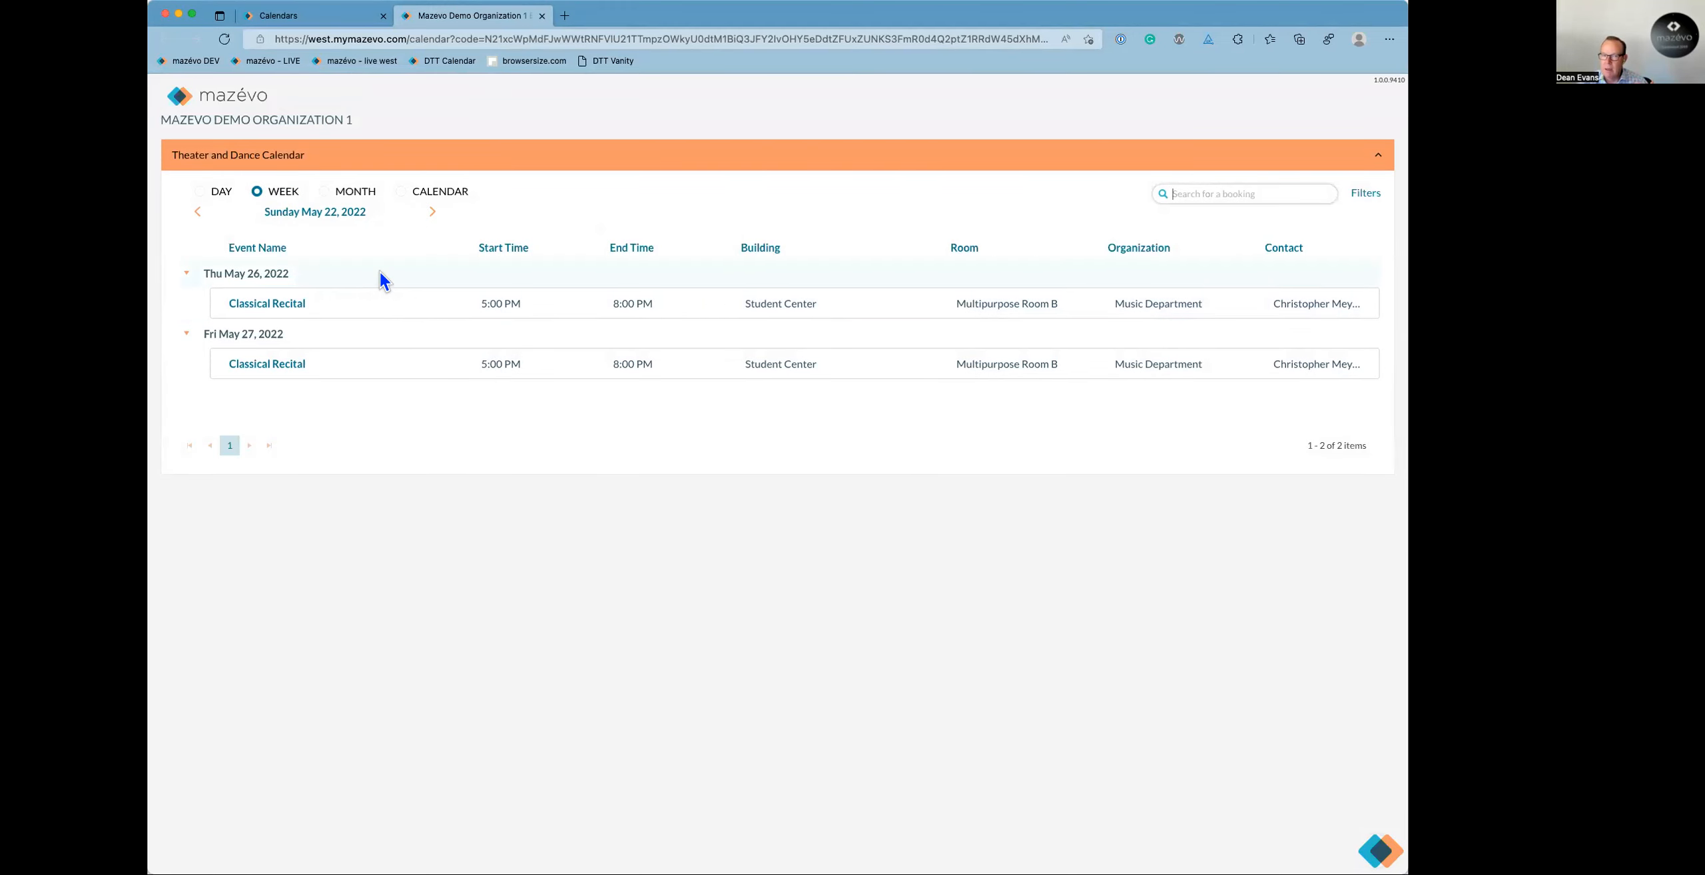
Close the Theater and Dance Calendar, open the Public Events Calendar, and view the details of the Baskets of South America Exhibit.
{"action": "left_click", "coordinate": [541, 19]}
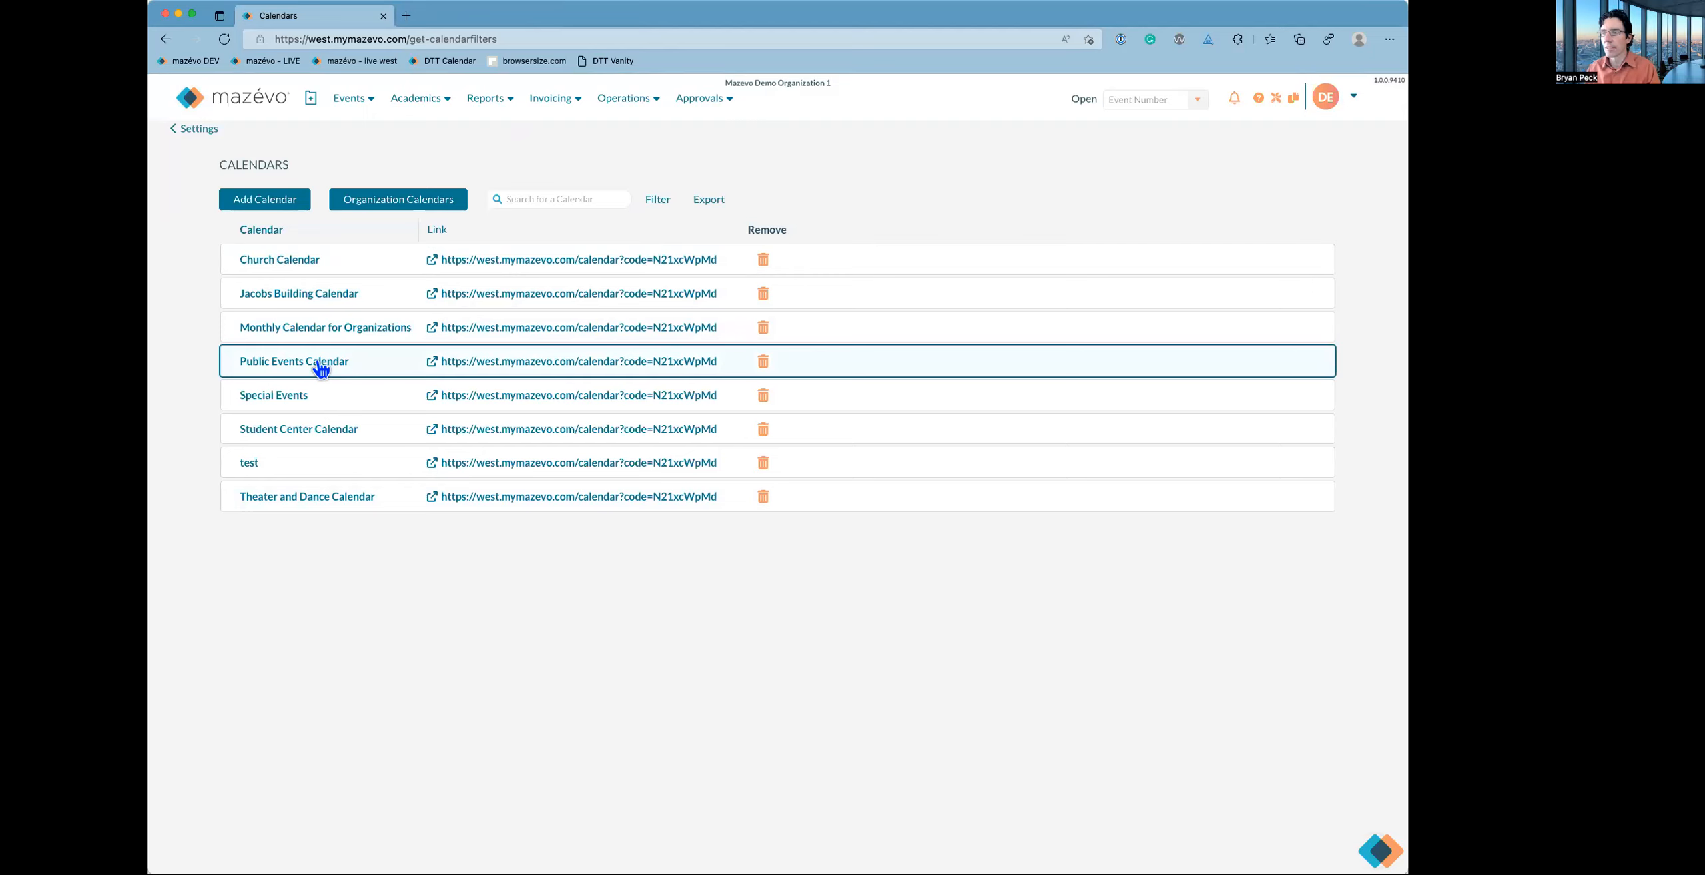
{"action": "left_click", "coordinate": [431, 368]}
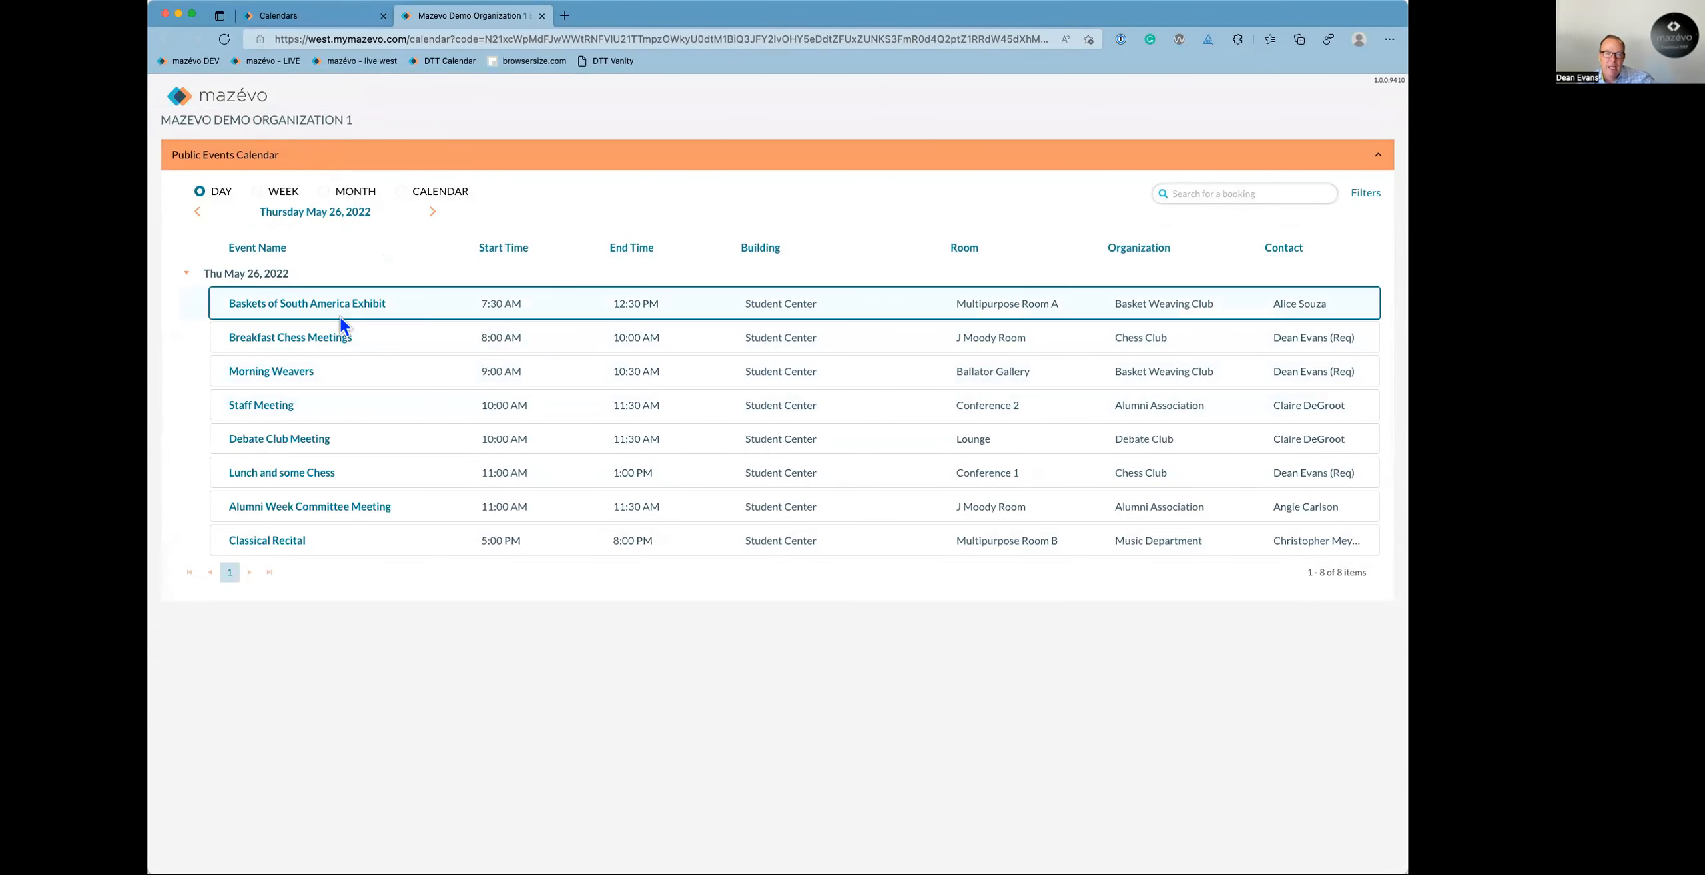
{"action": "left_click", "coordinate": [375, 308]}
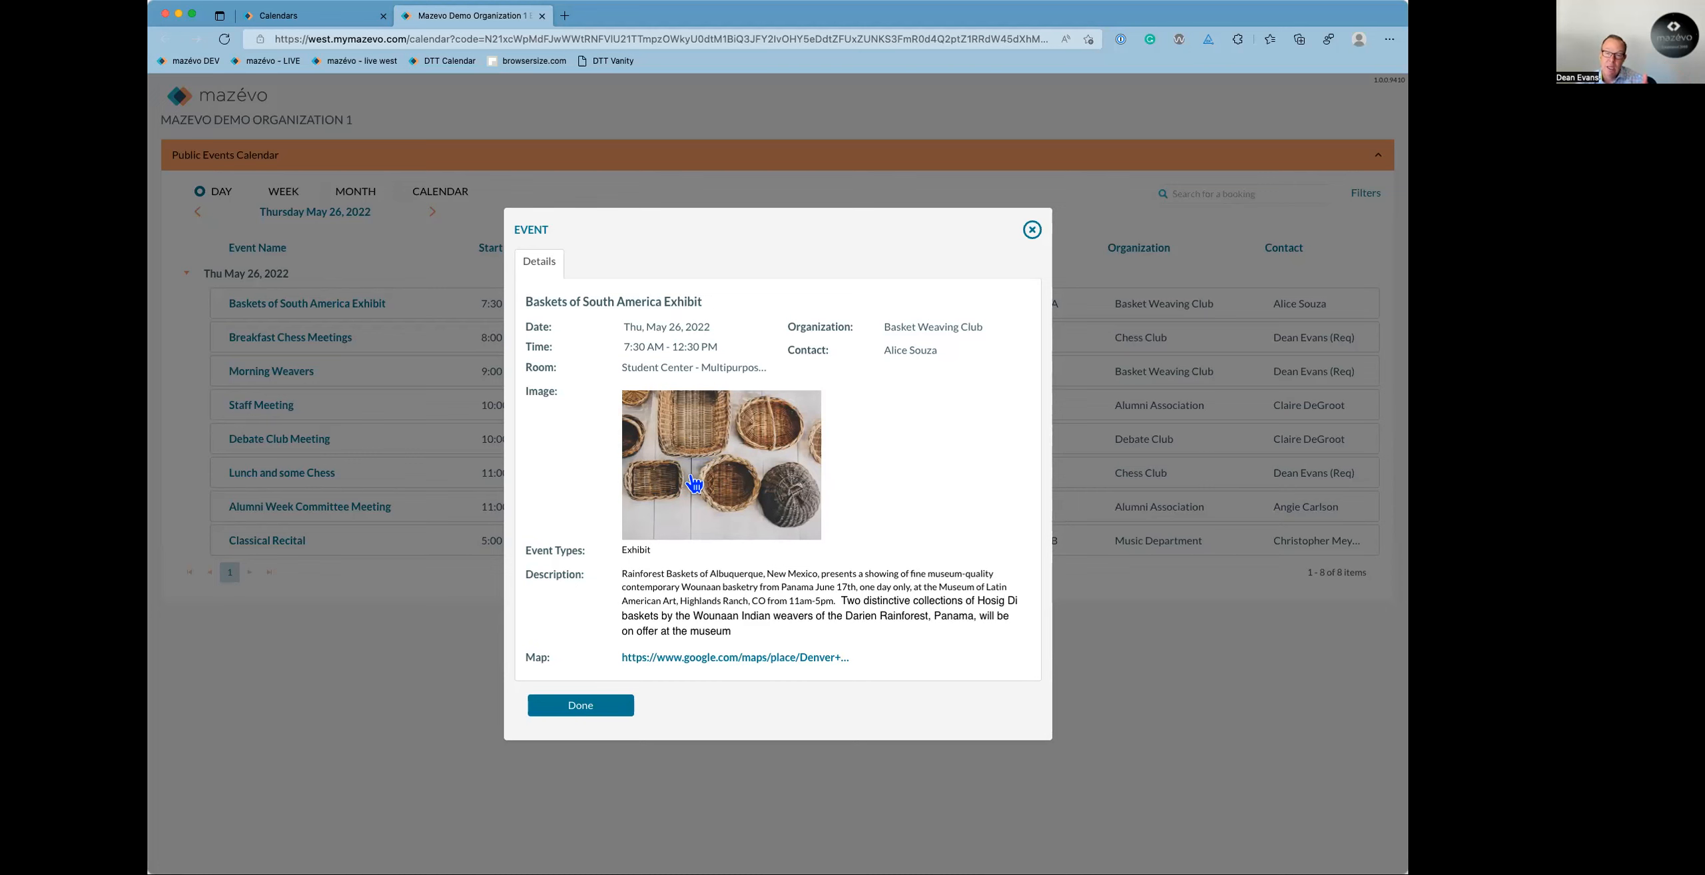
{"action": "left_click", "coordinate": [589, 709]}
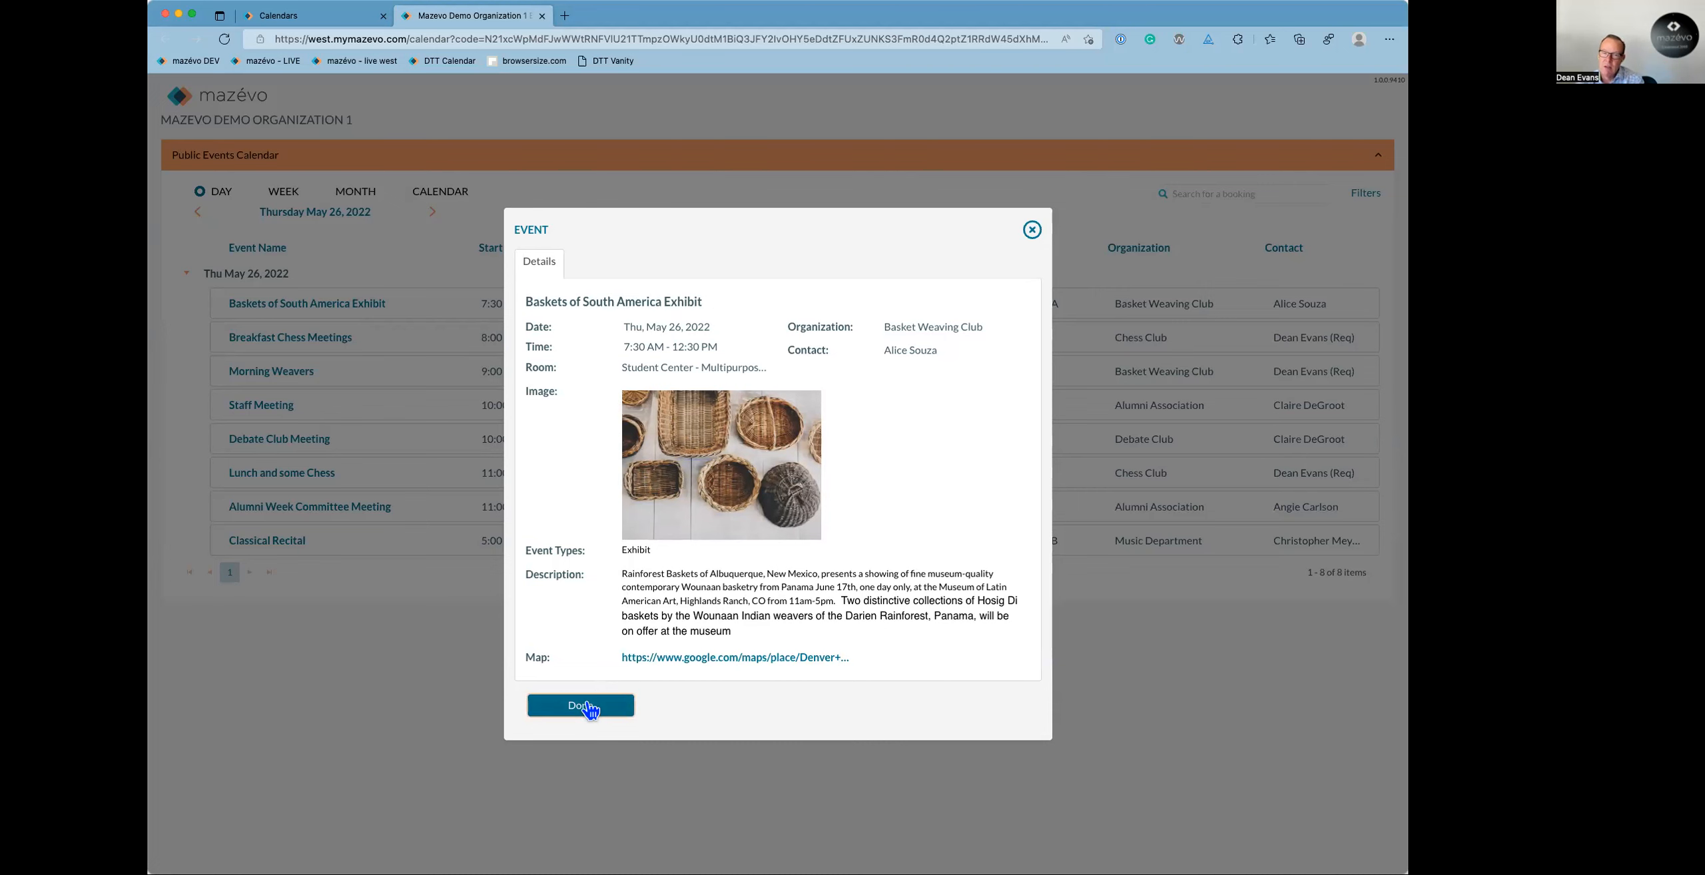
{"action": "left_click", "coordinate": [586, 704]}
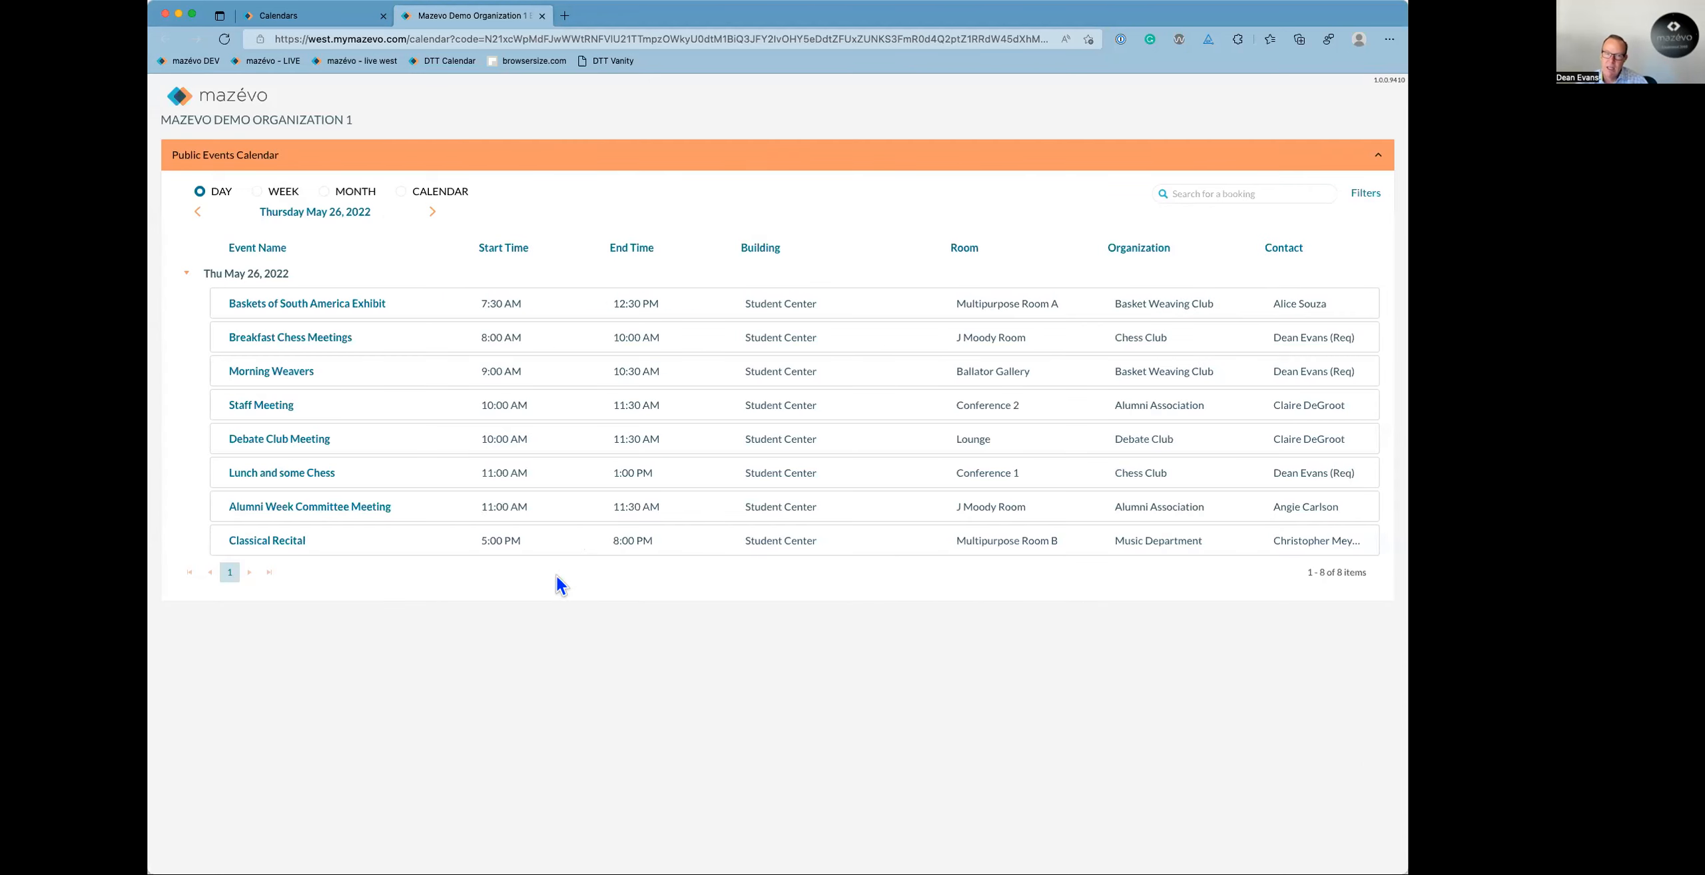
Return to the settings, open Calendar Details under Calendar Manager, and review the Map detail without saving.
{"action": "left_click", "coordinate": [340, 16]}
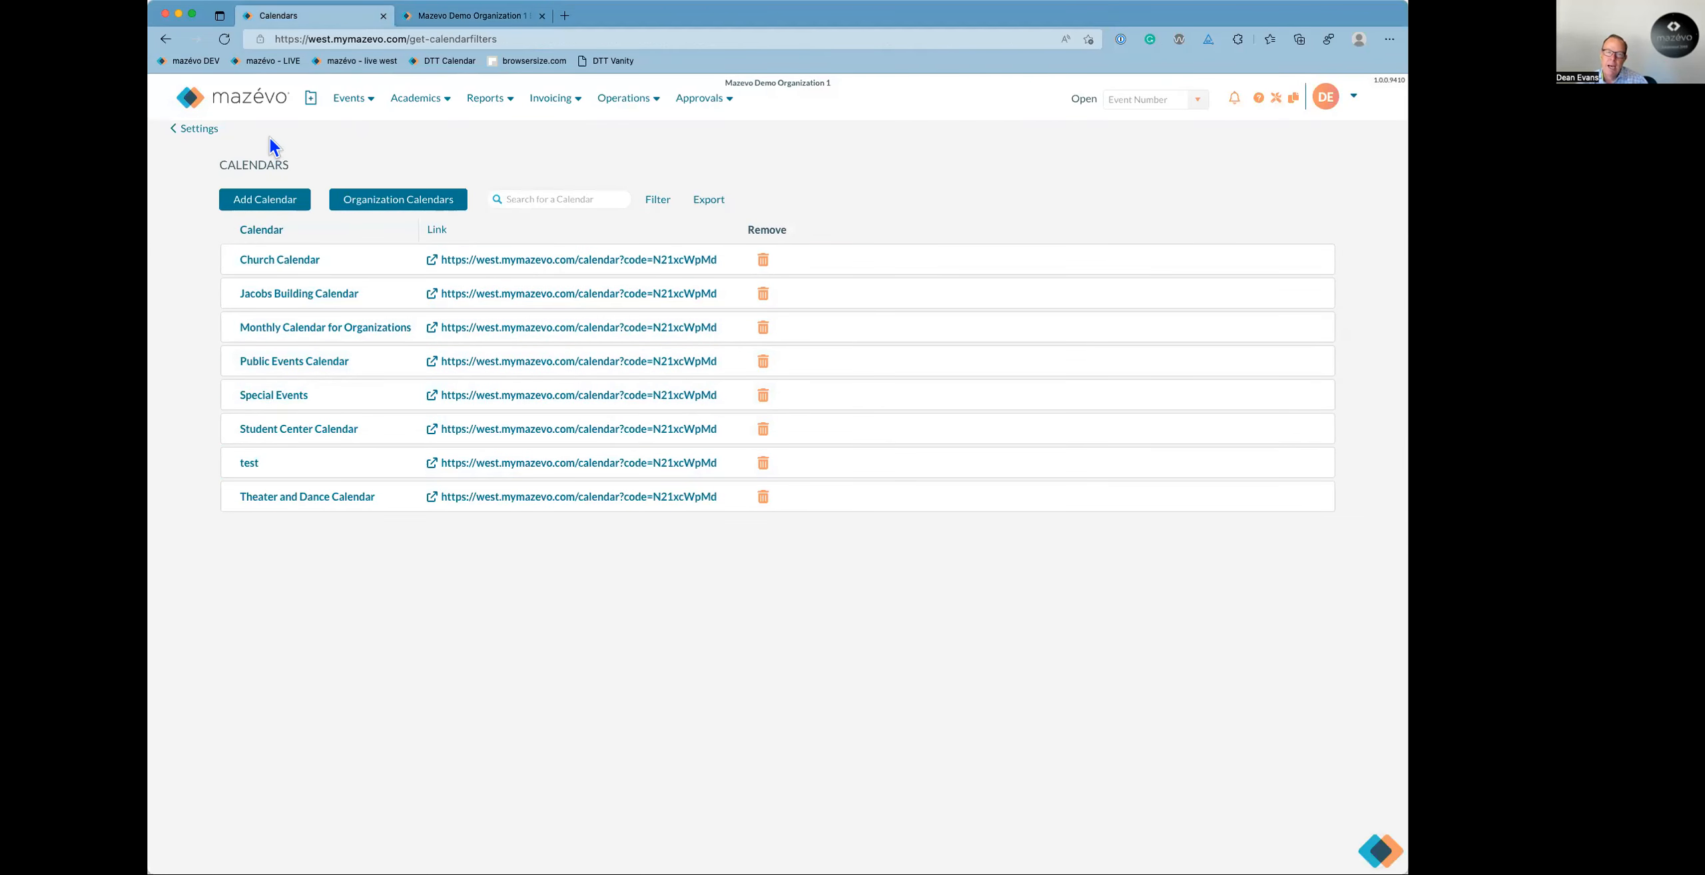
{"action": "left_click", "coordinate": [199, 130]}
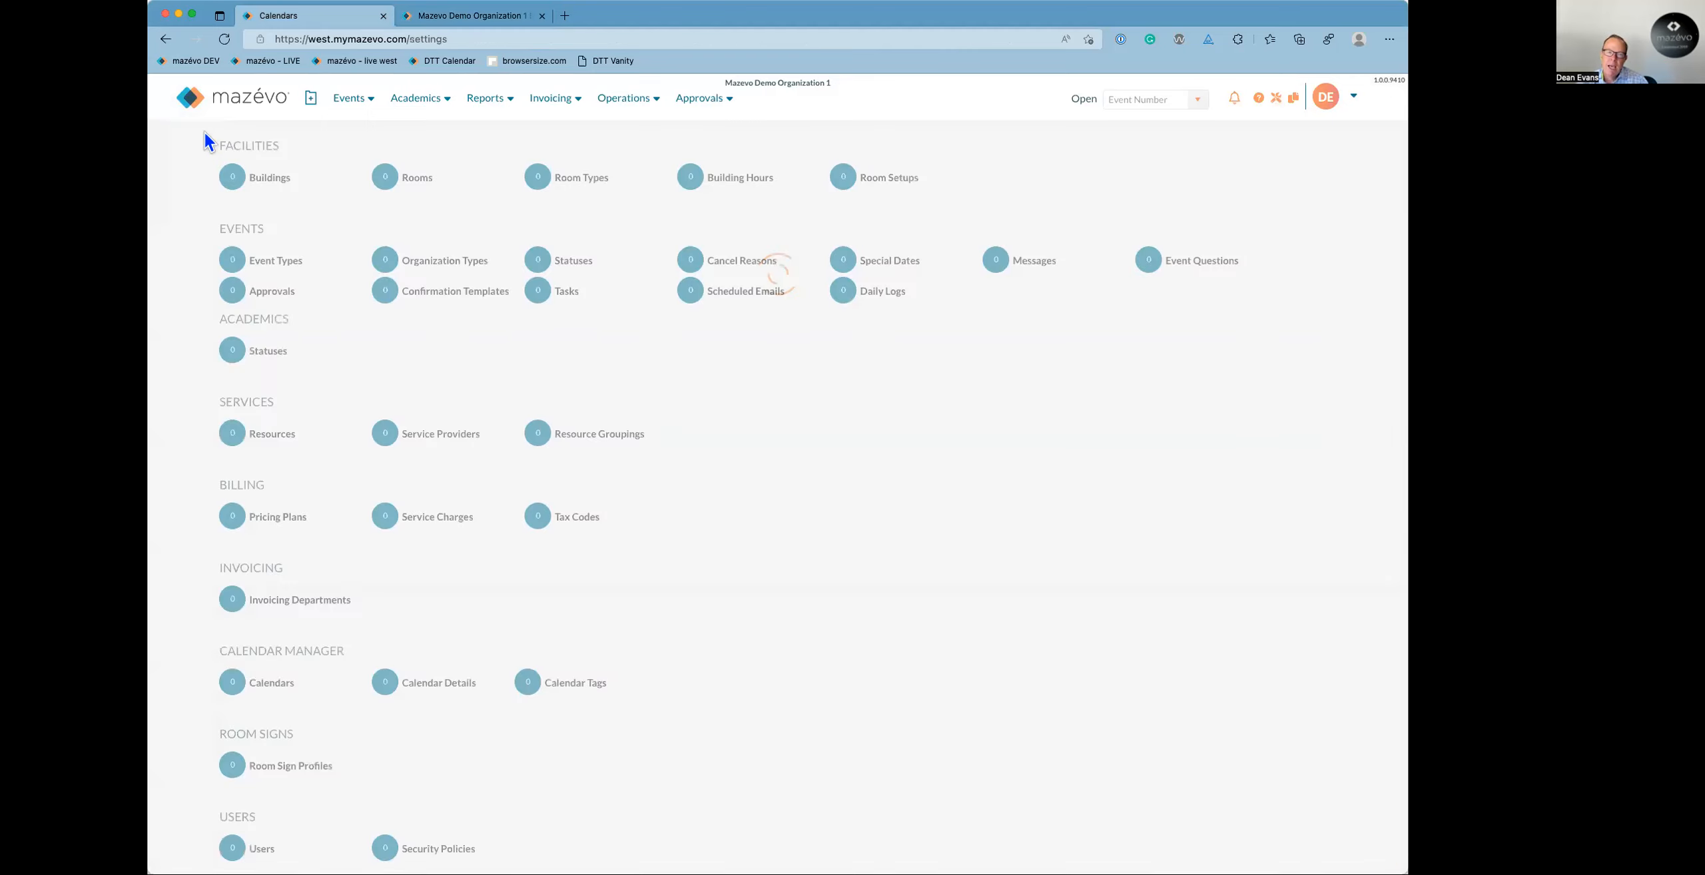
{"action": "left_click", "coordinate": [437, 692]}
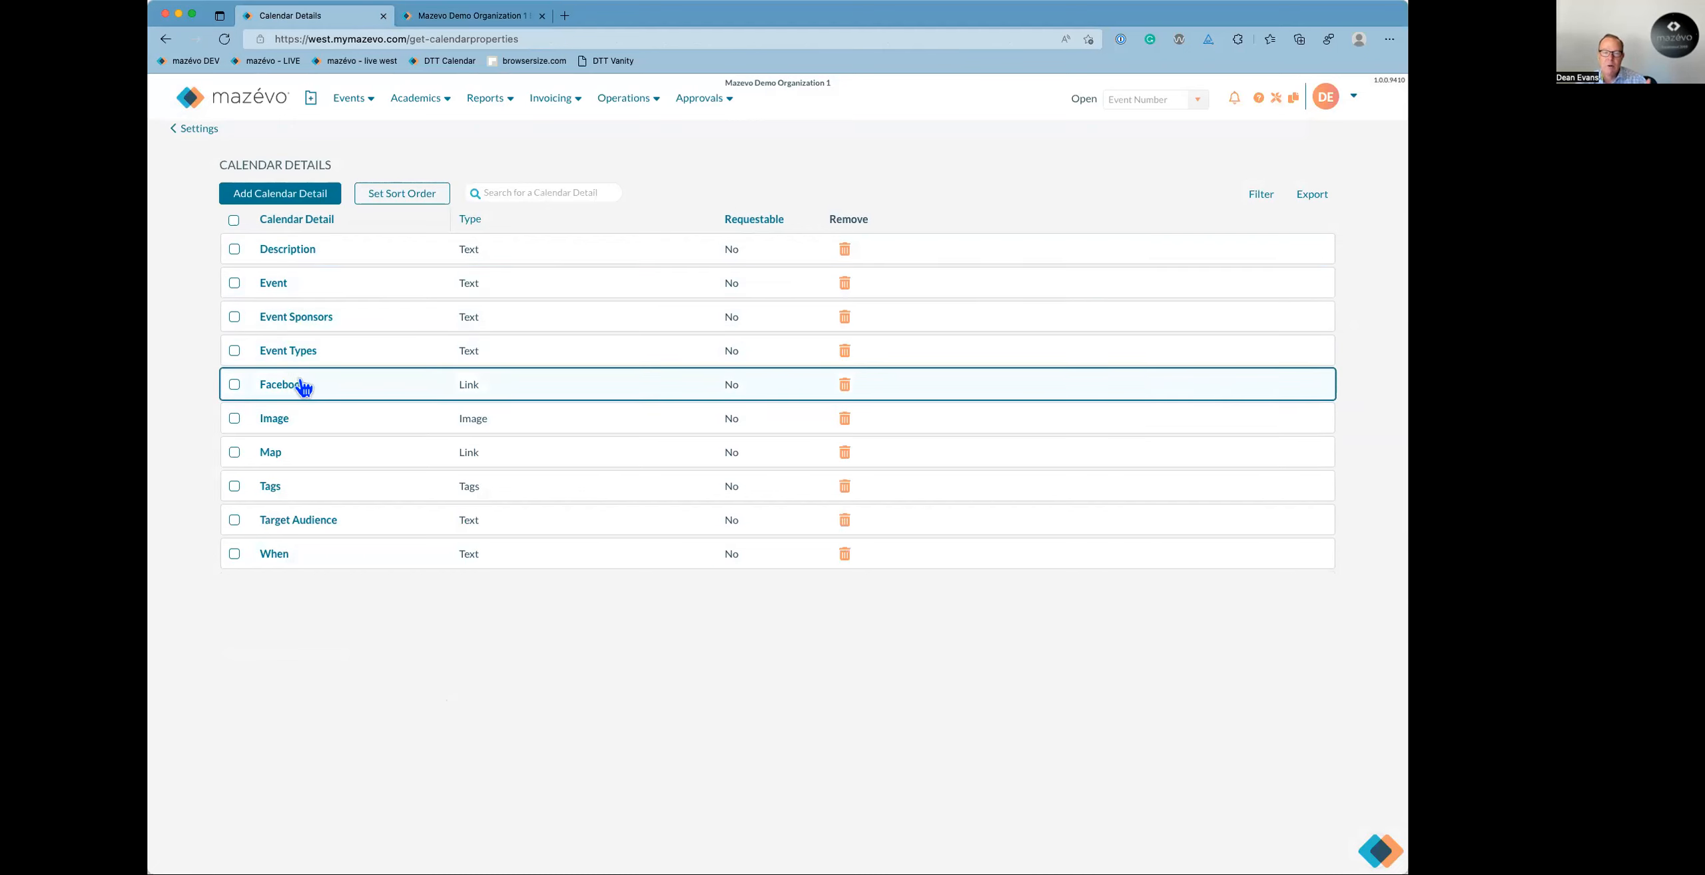
{"action": "left_click", "coordinate": [272, 454]}
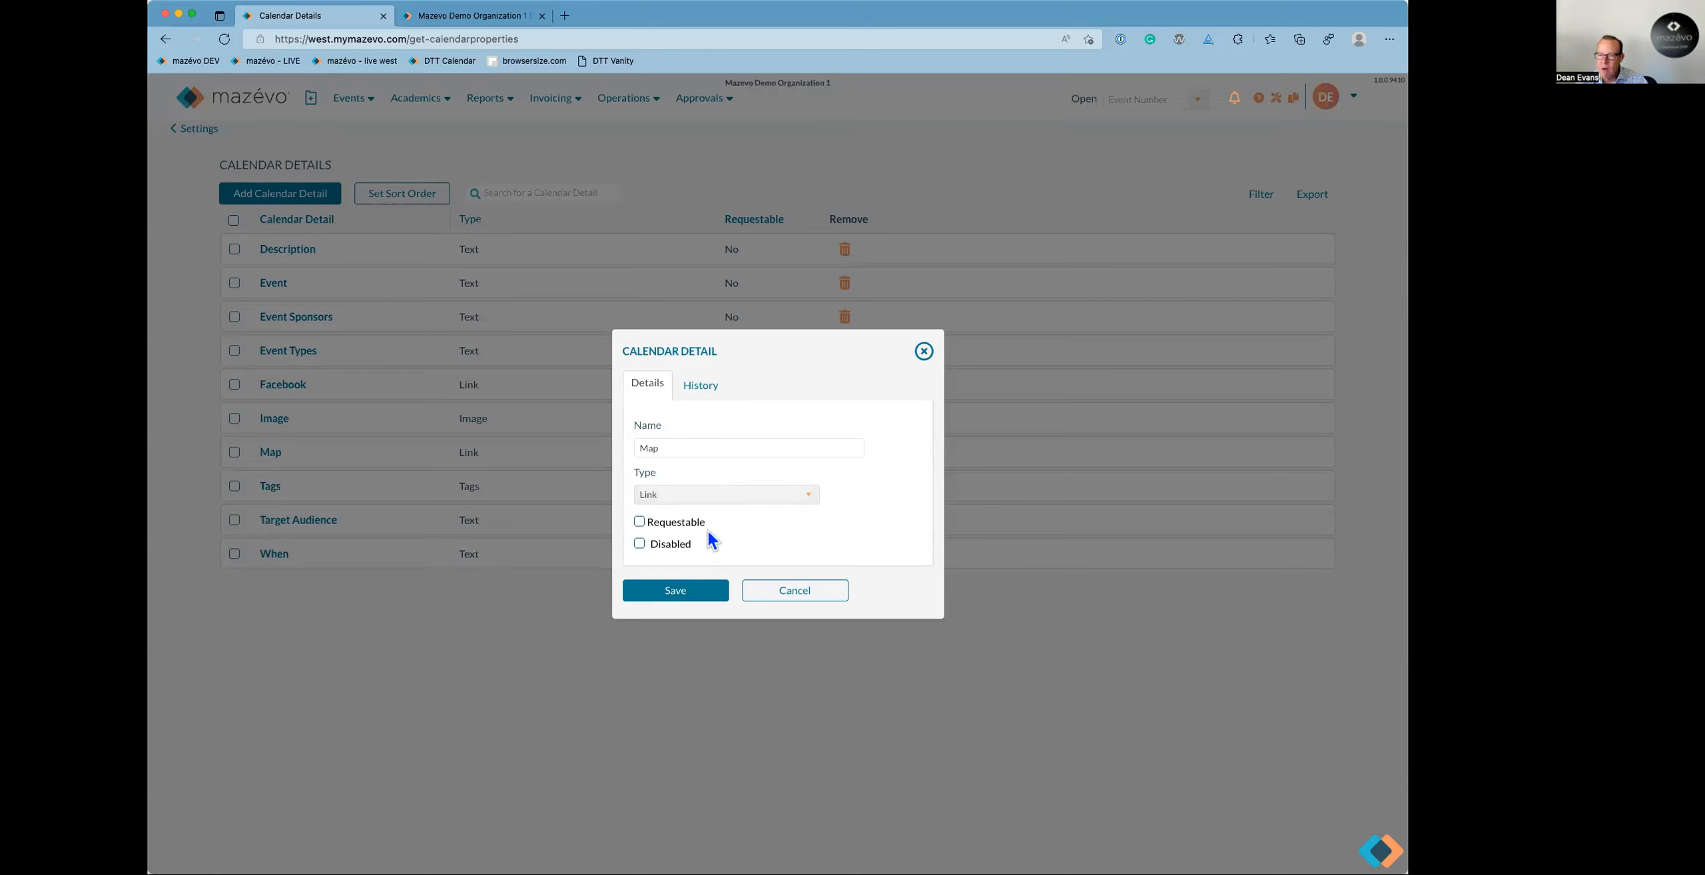
{"action": "left_click", "coordinate": [789, 593]}
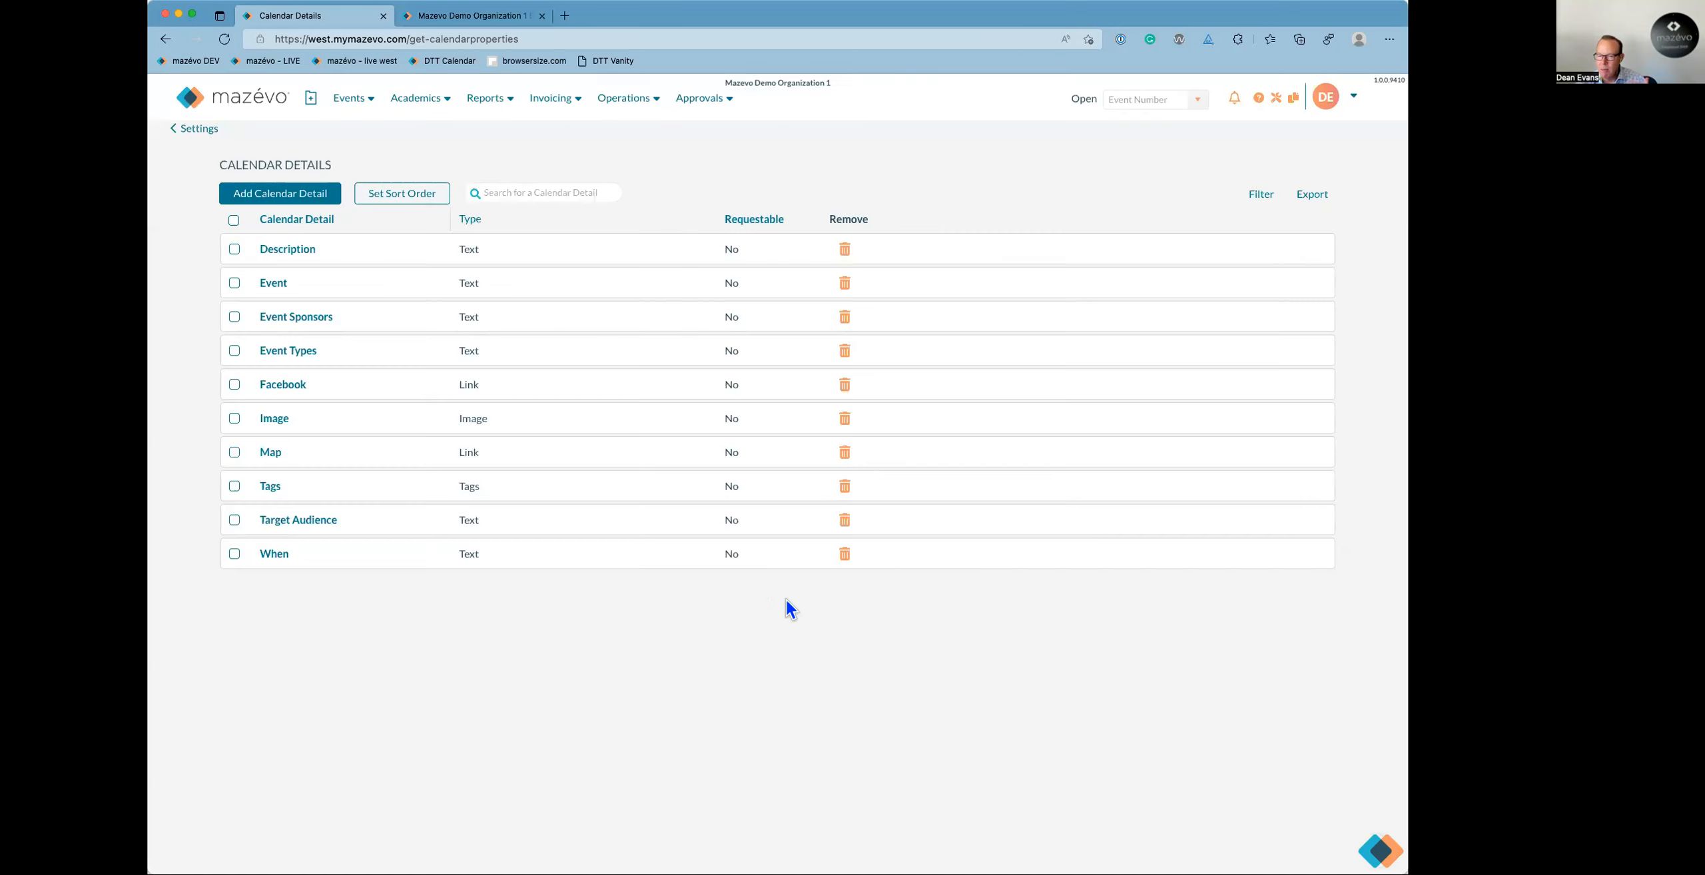
Go back to the Calendars settings and review the Theater and Dance Calendar's details, closing it without saving.
{"action": "left_click", "coordinate": [192, 134]}
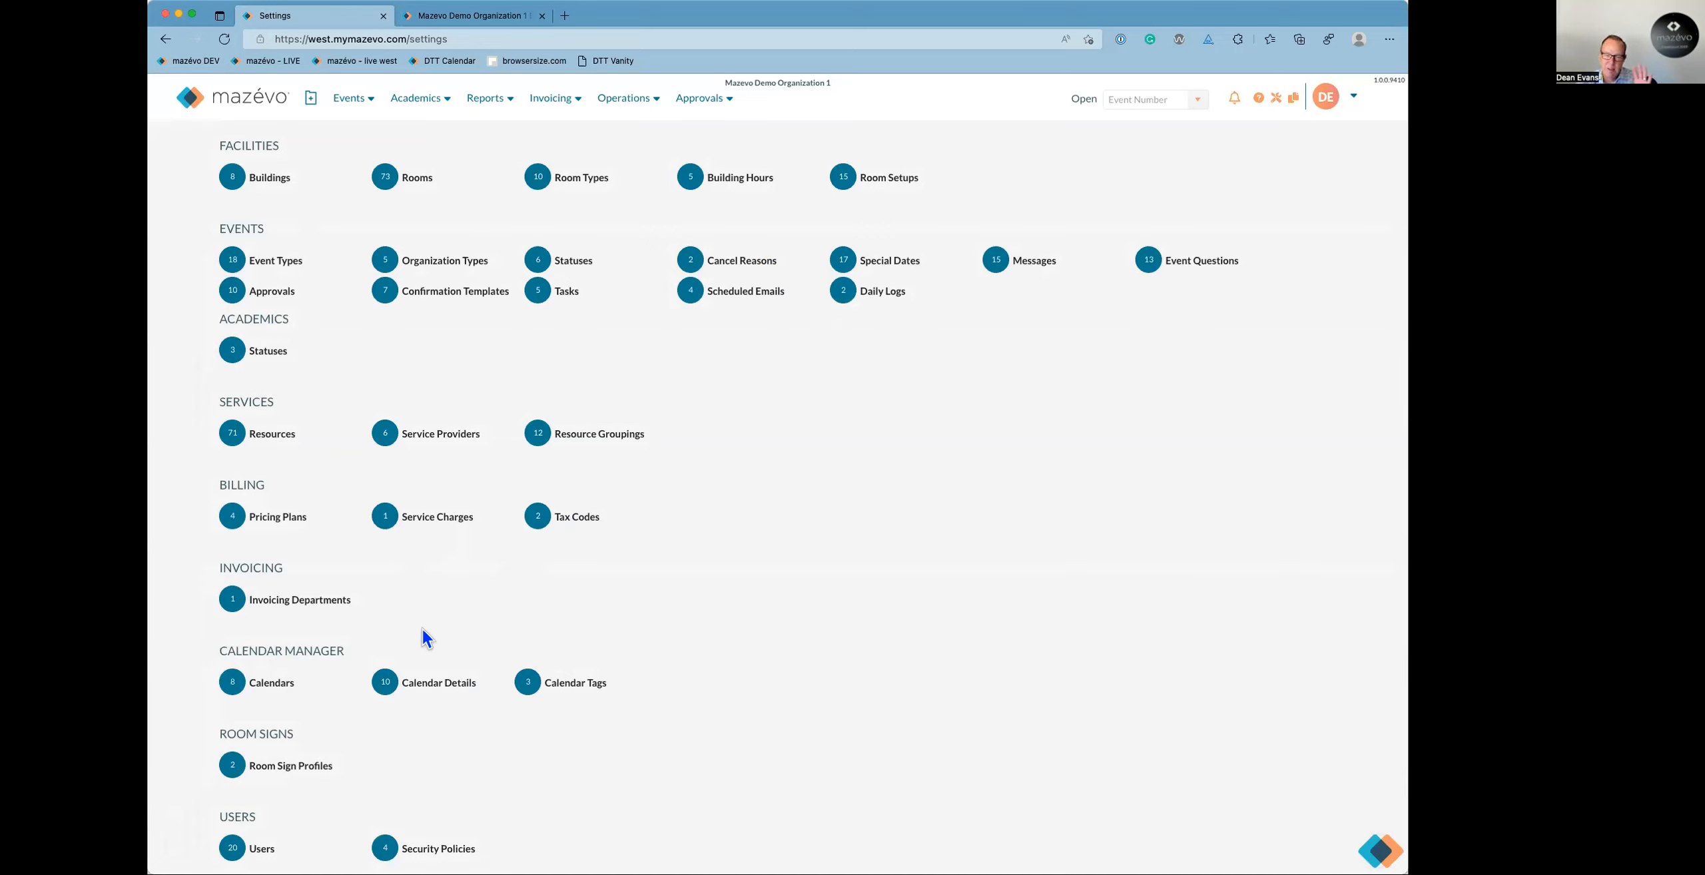
{"action": "left_click", "coordinate": [275, 688]}
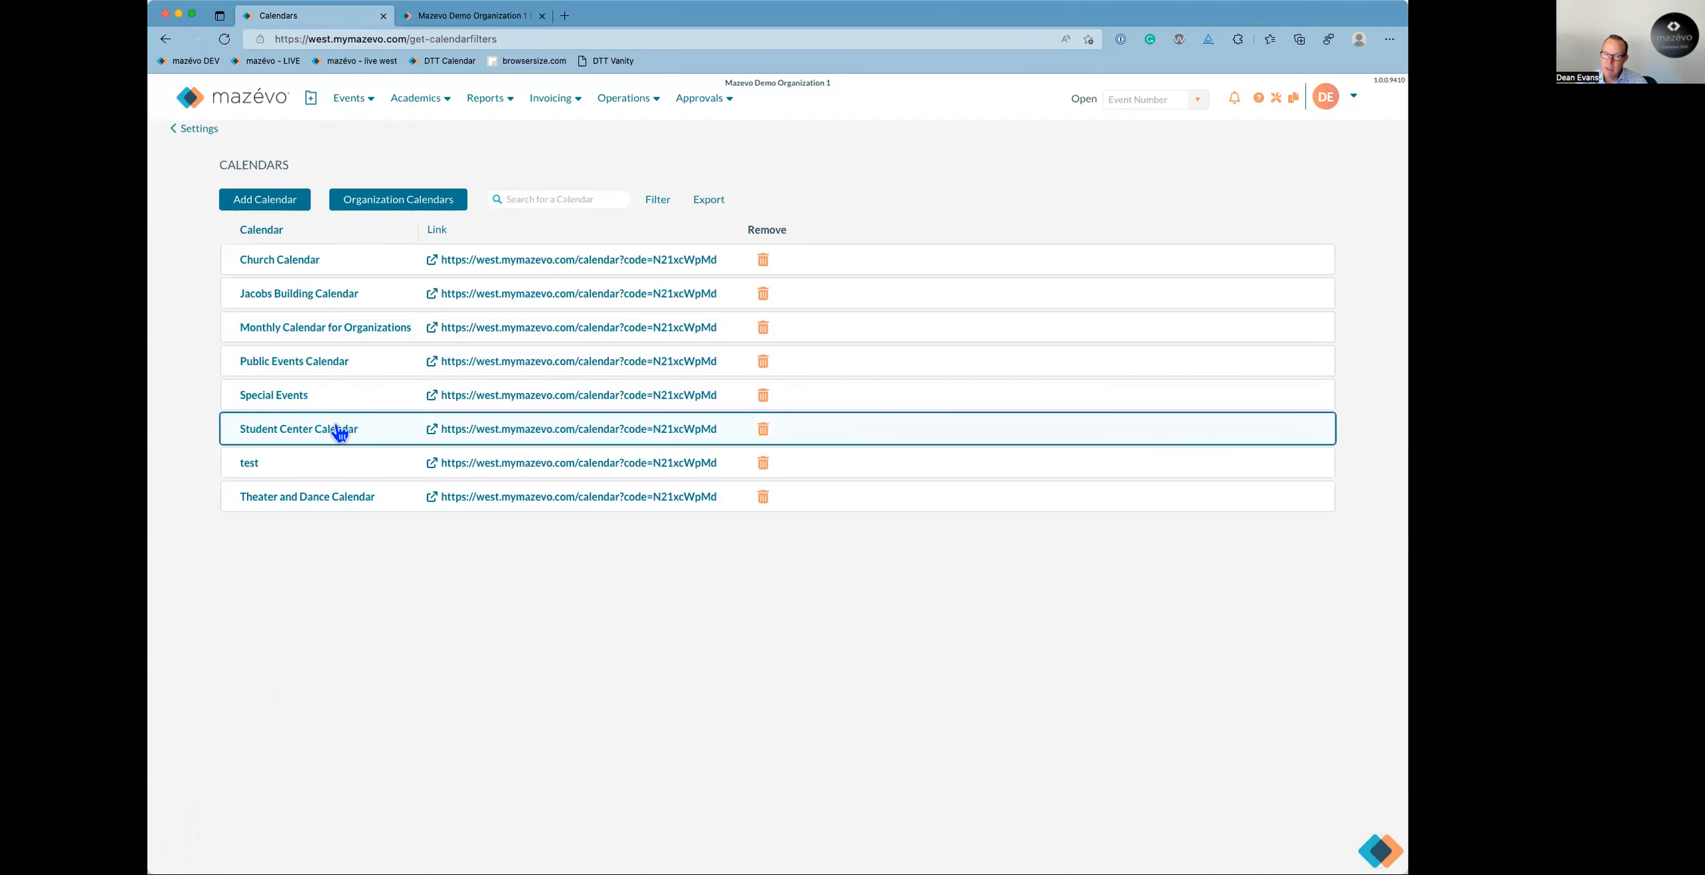
{"action": "left_click", "coordinate": [329, 503]}
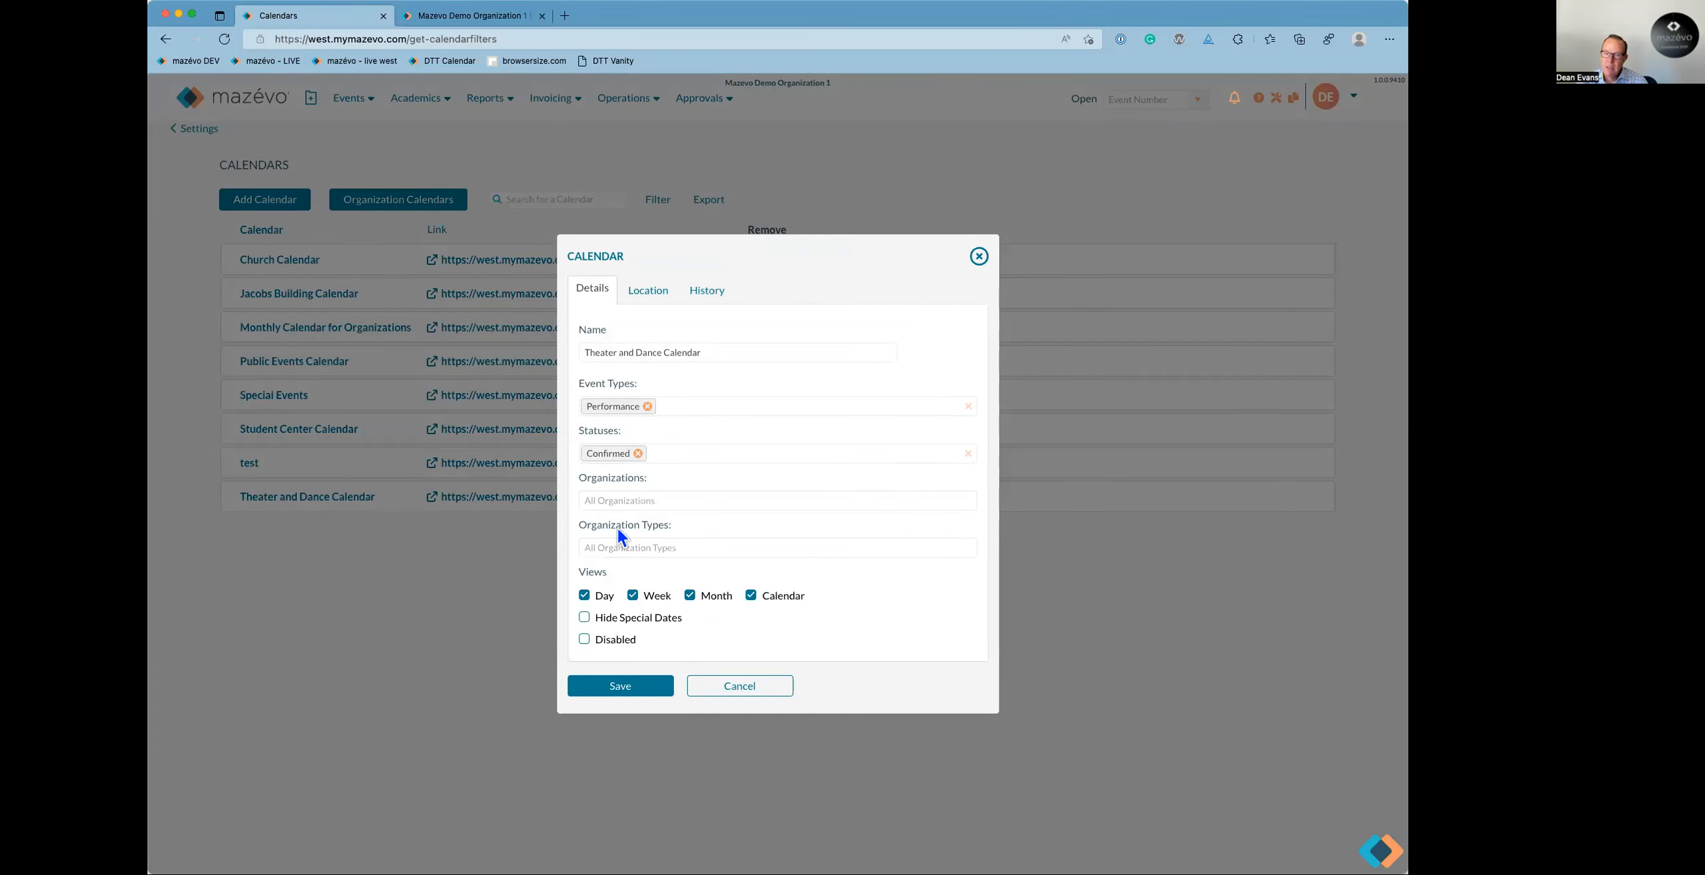
{"action": "left_click", "coordinate": [733, 686]}
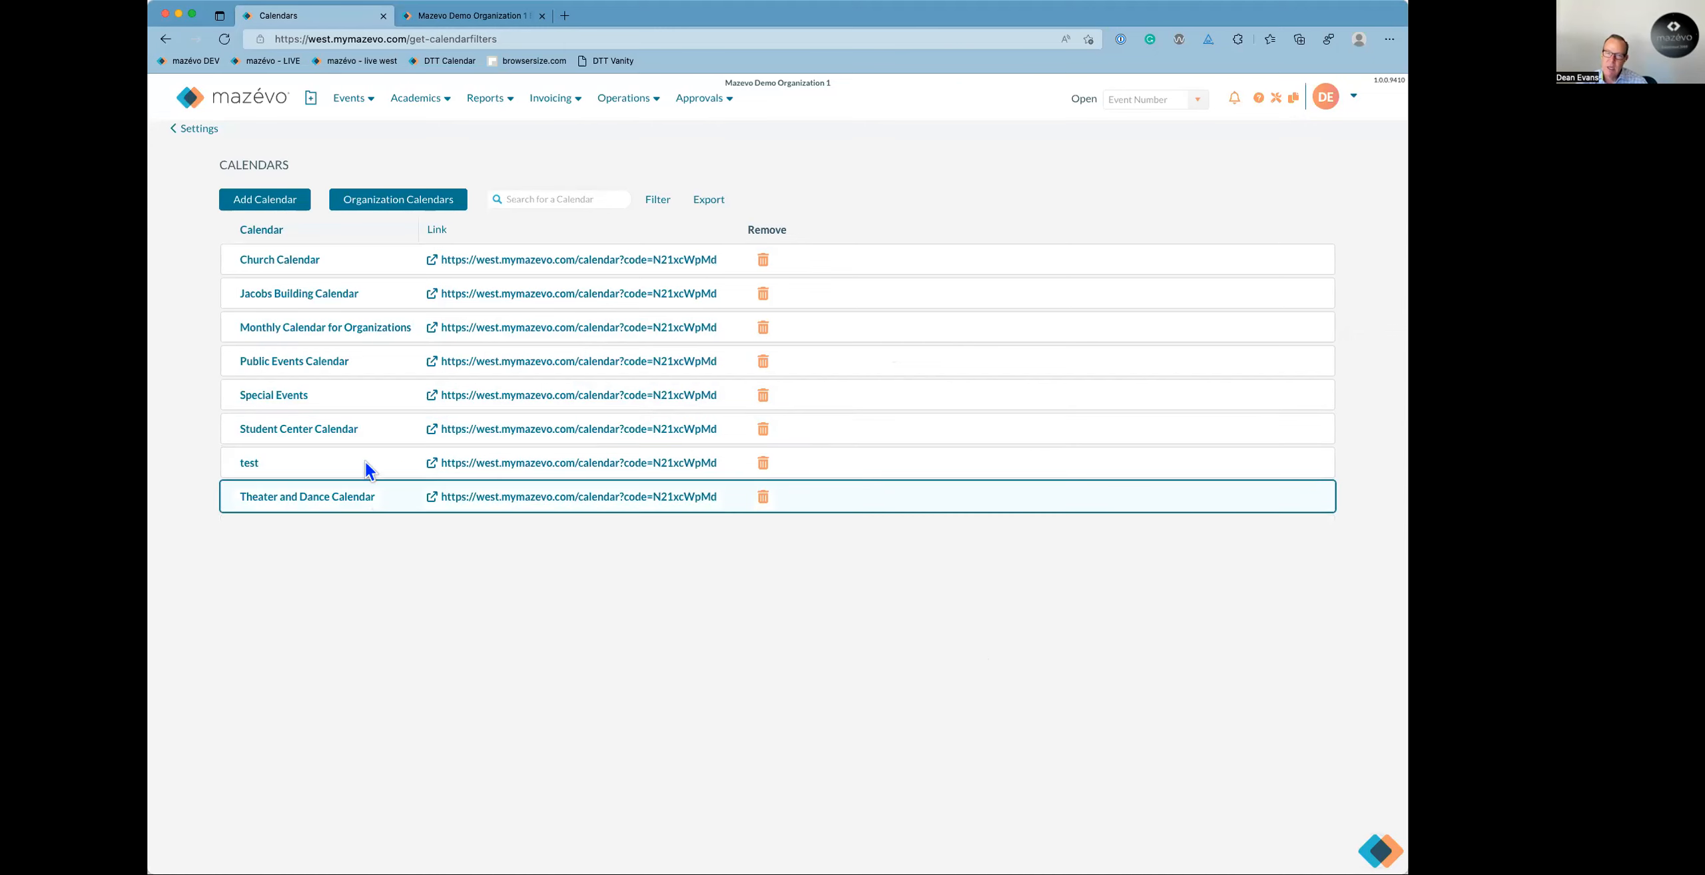
Review the Organization Calendars, selecting the Advertising Association to see the calendar assignment options, then return to the calendar list.
{"action": "left_click", "coordinate": [420, 210]}
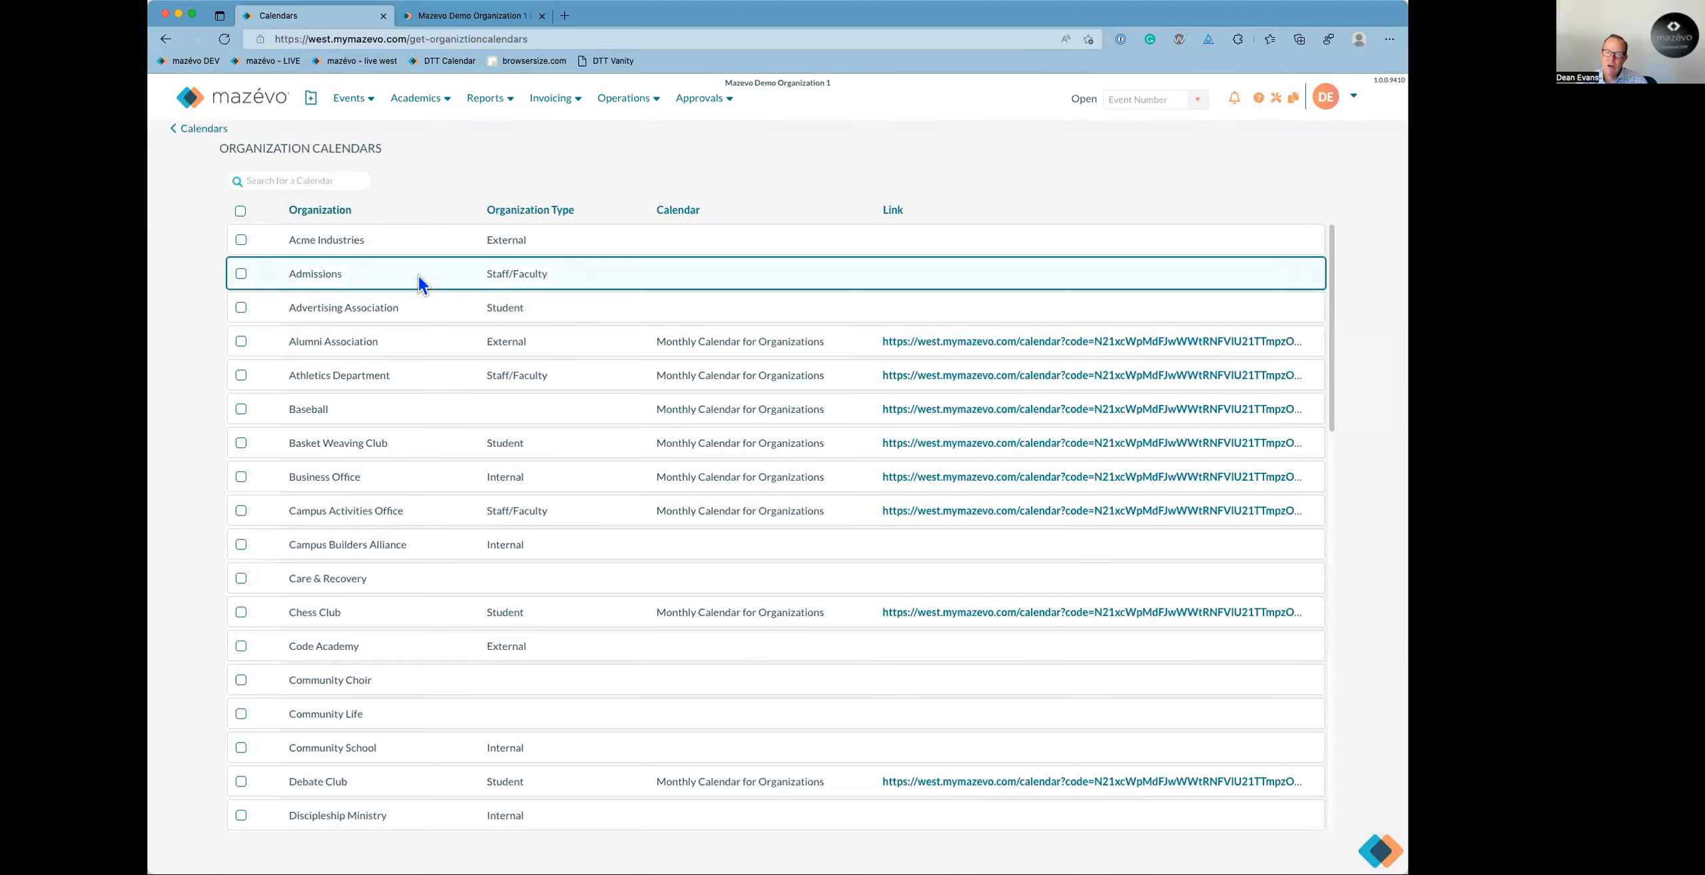
{"action": "left_click", "coordinate": [243, 308]}
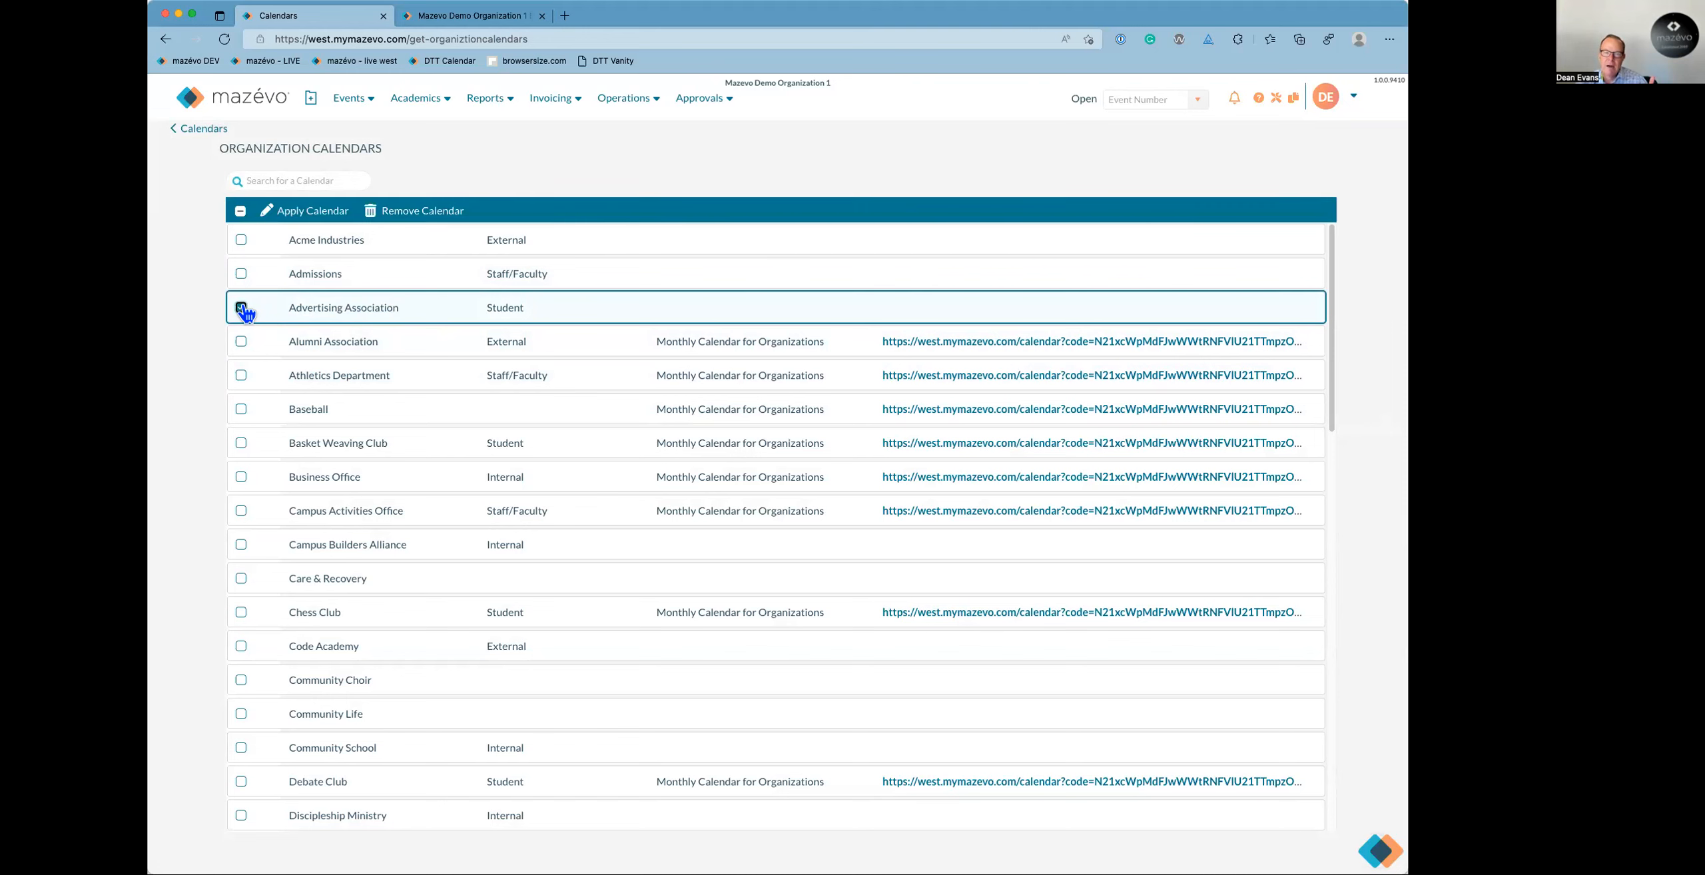
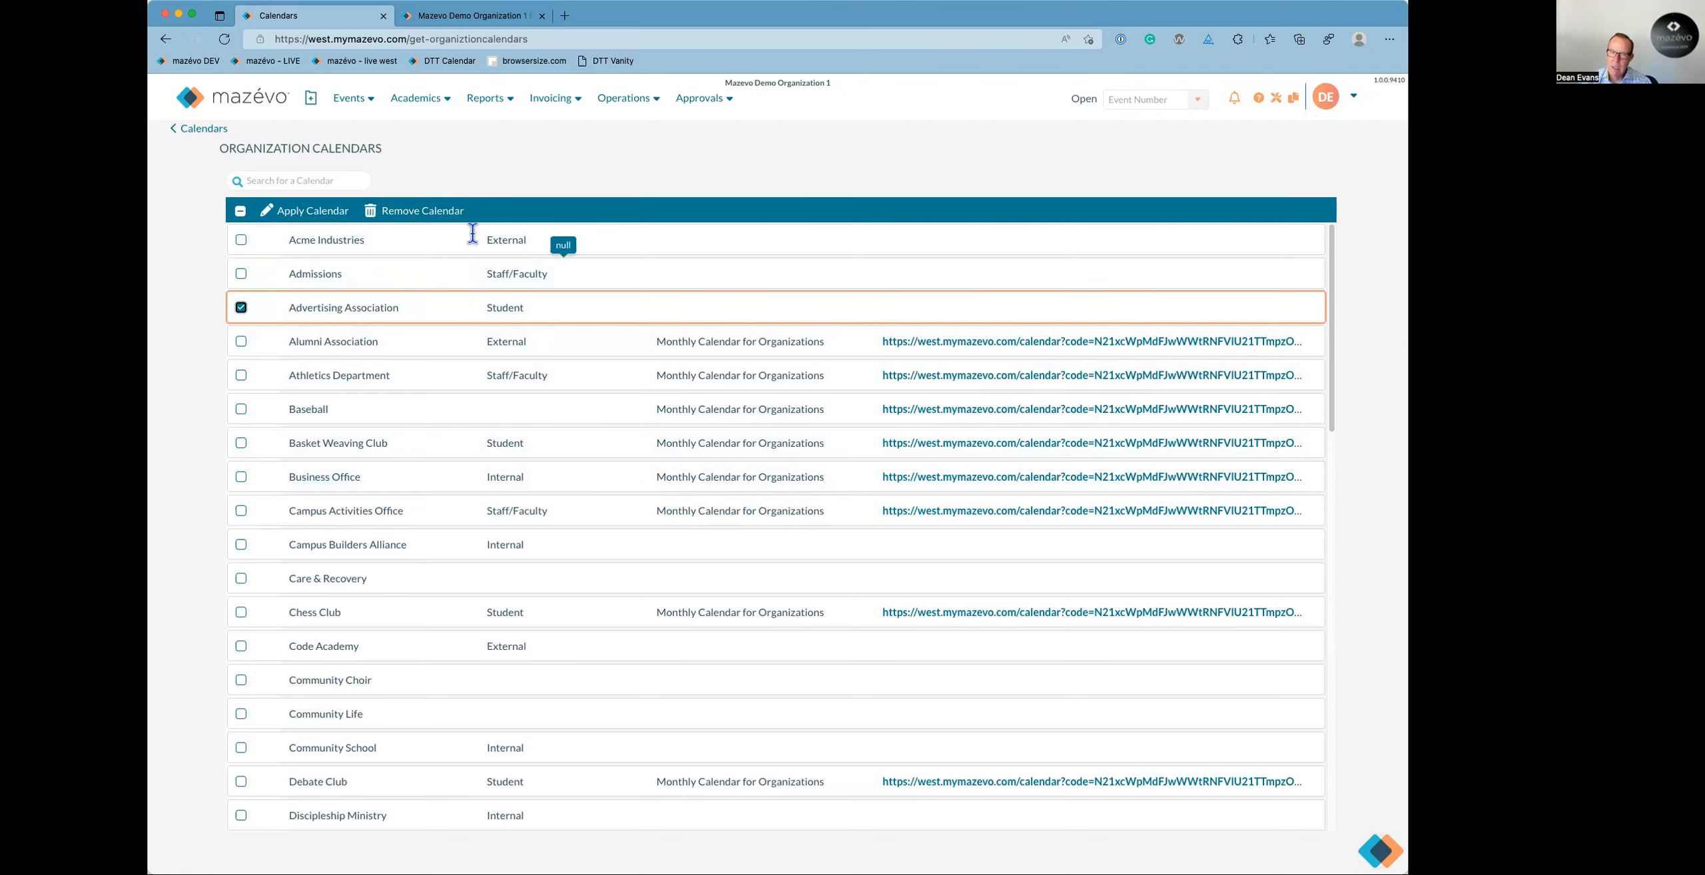
{"action": "left_click", "coordinate": [194, 132]}
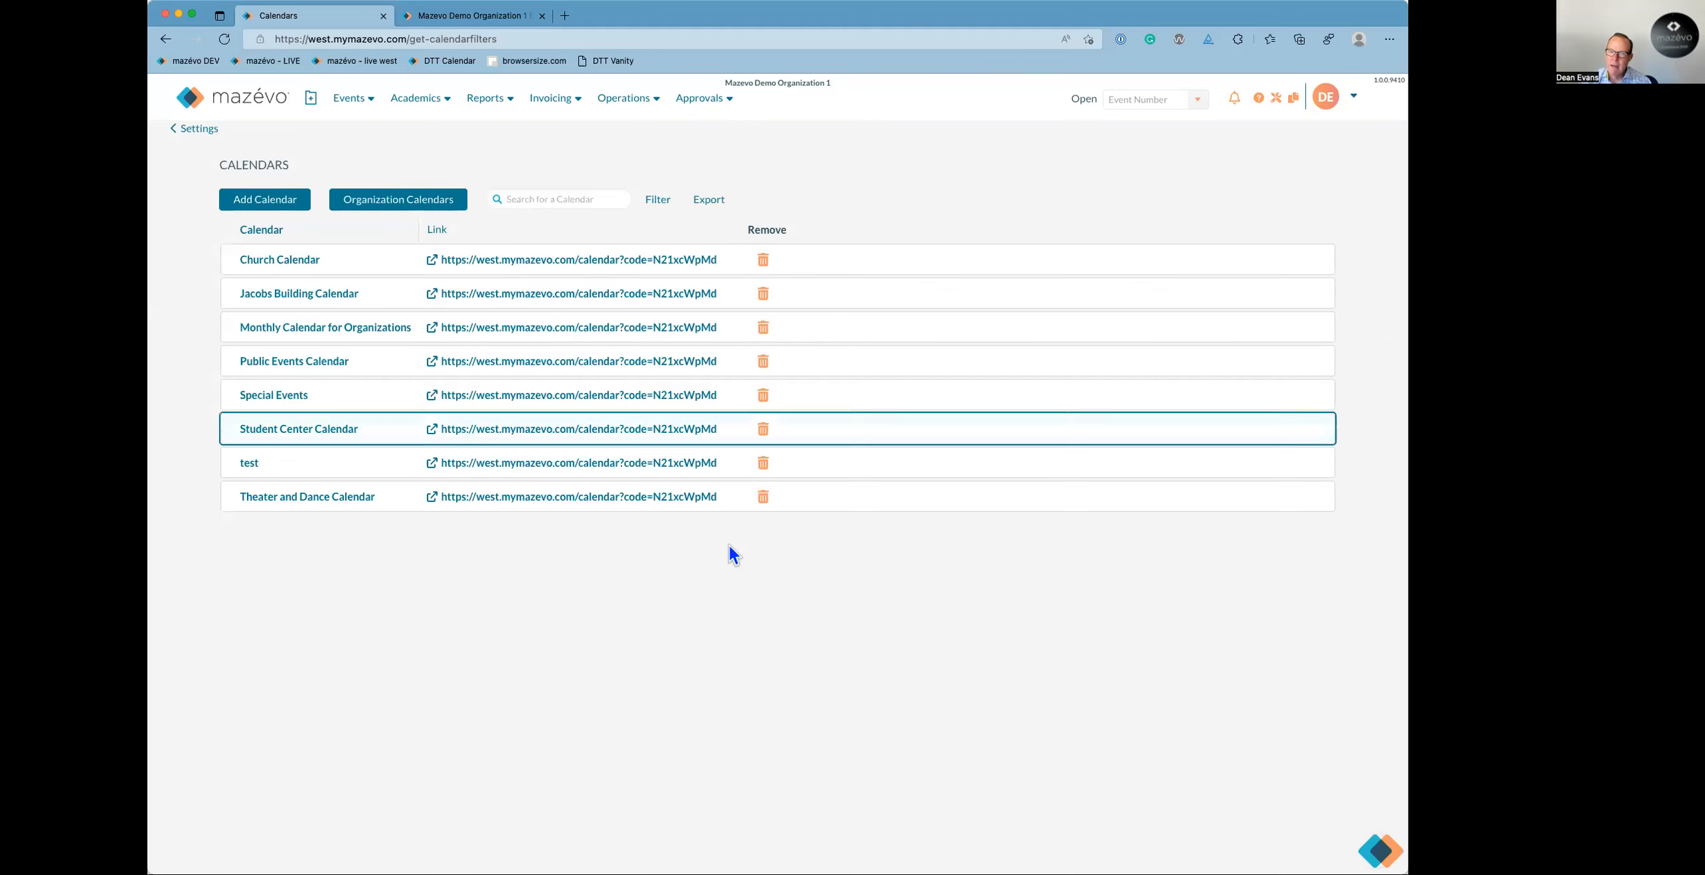
Open Account Settings to view the public calendar link, then return to the settings overview.
{"action": "left_click", "coordinate": [200, 130]}
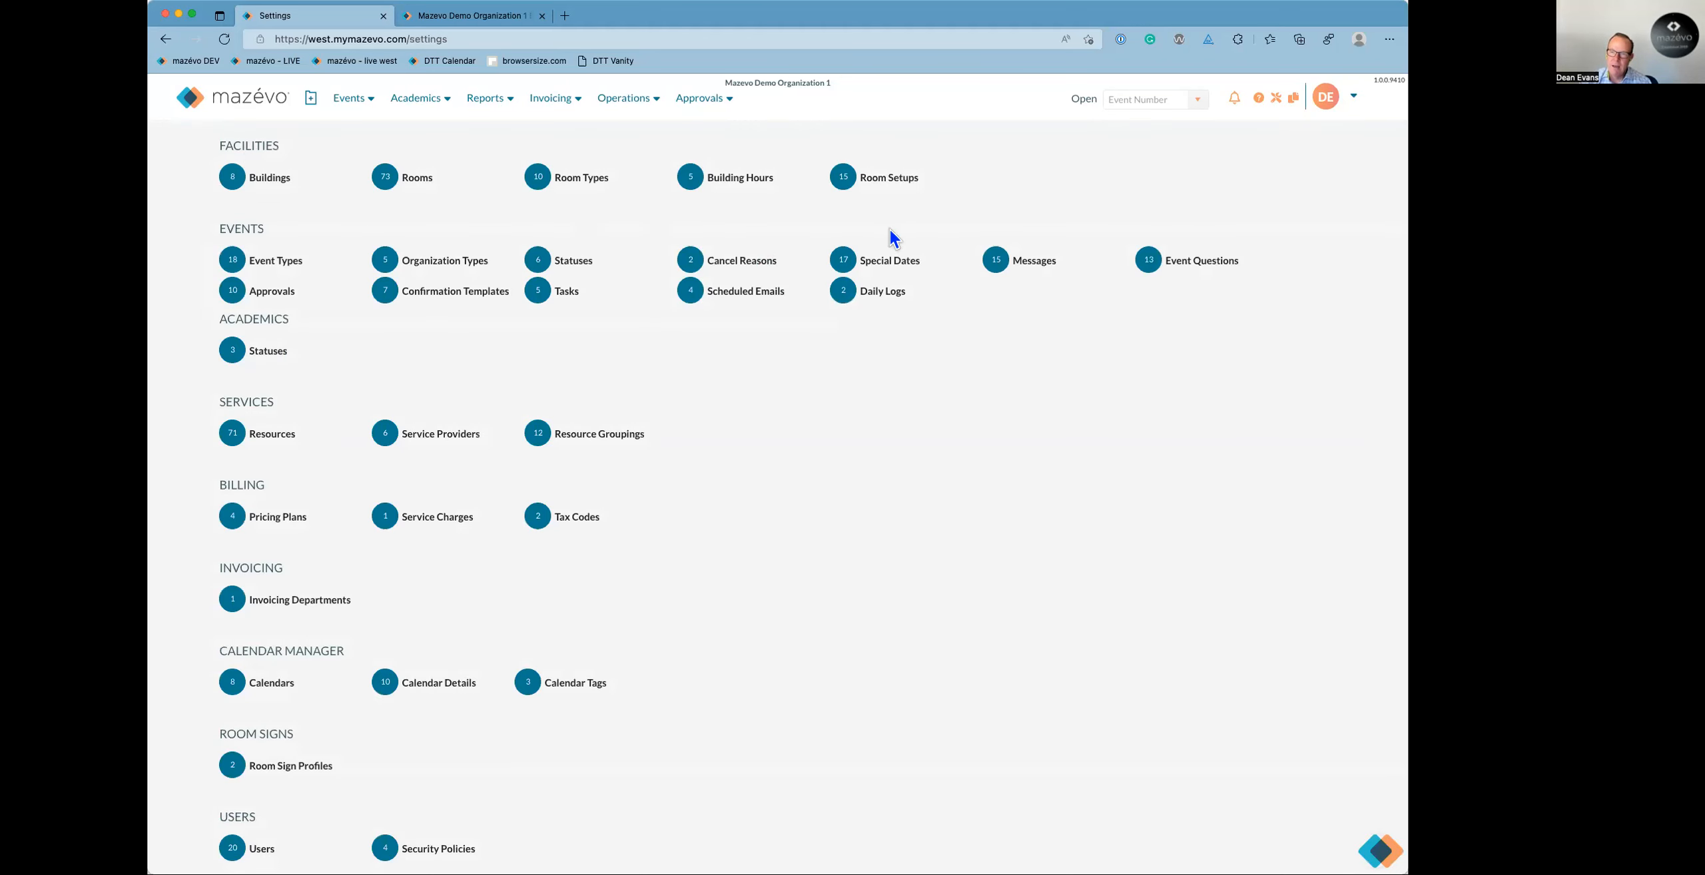
{"action": "left_click", "coordinate": [1328, 100]}
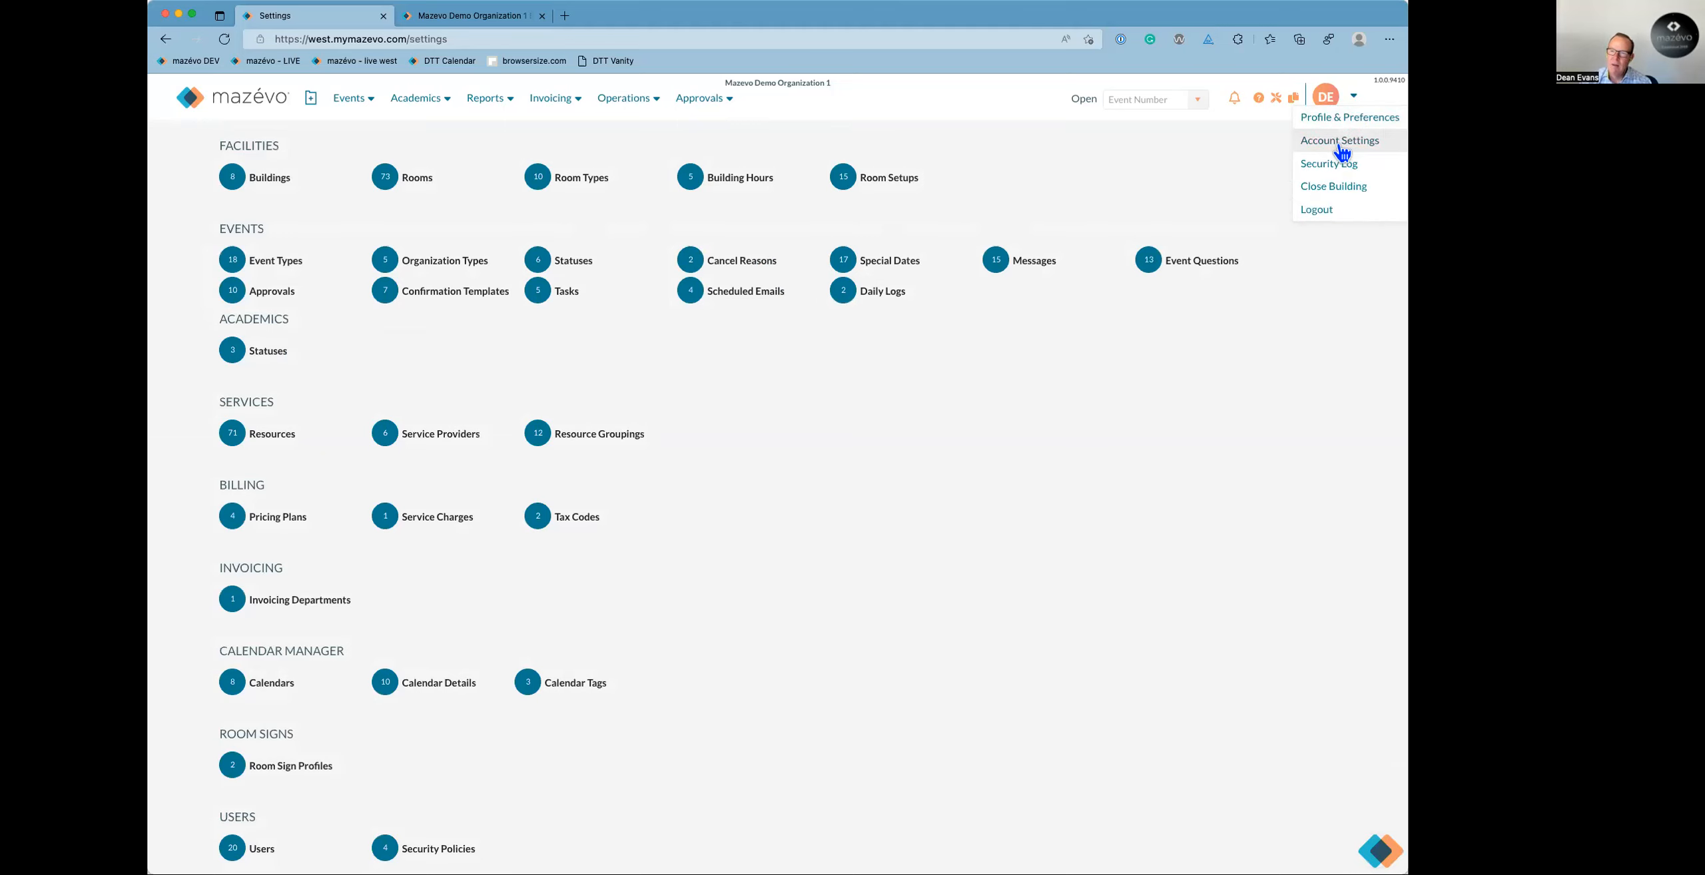
{"action": "left_click", "coordinate": [1340, 142]}
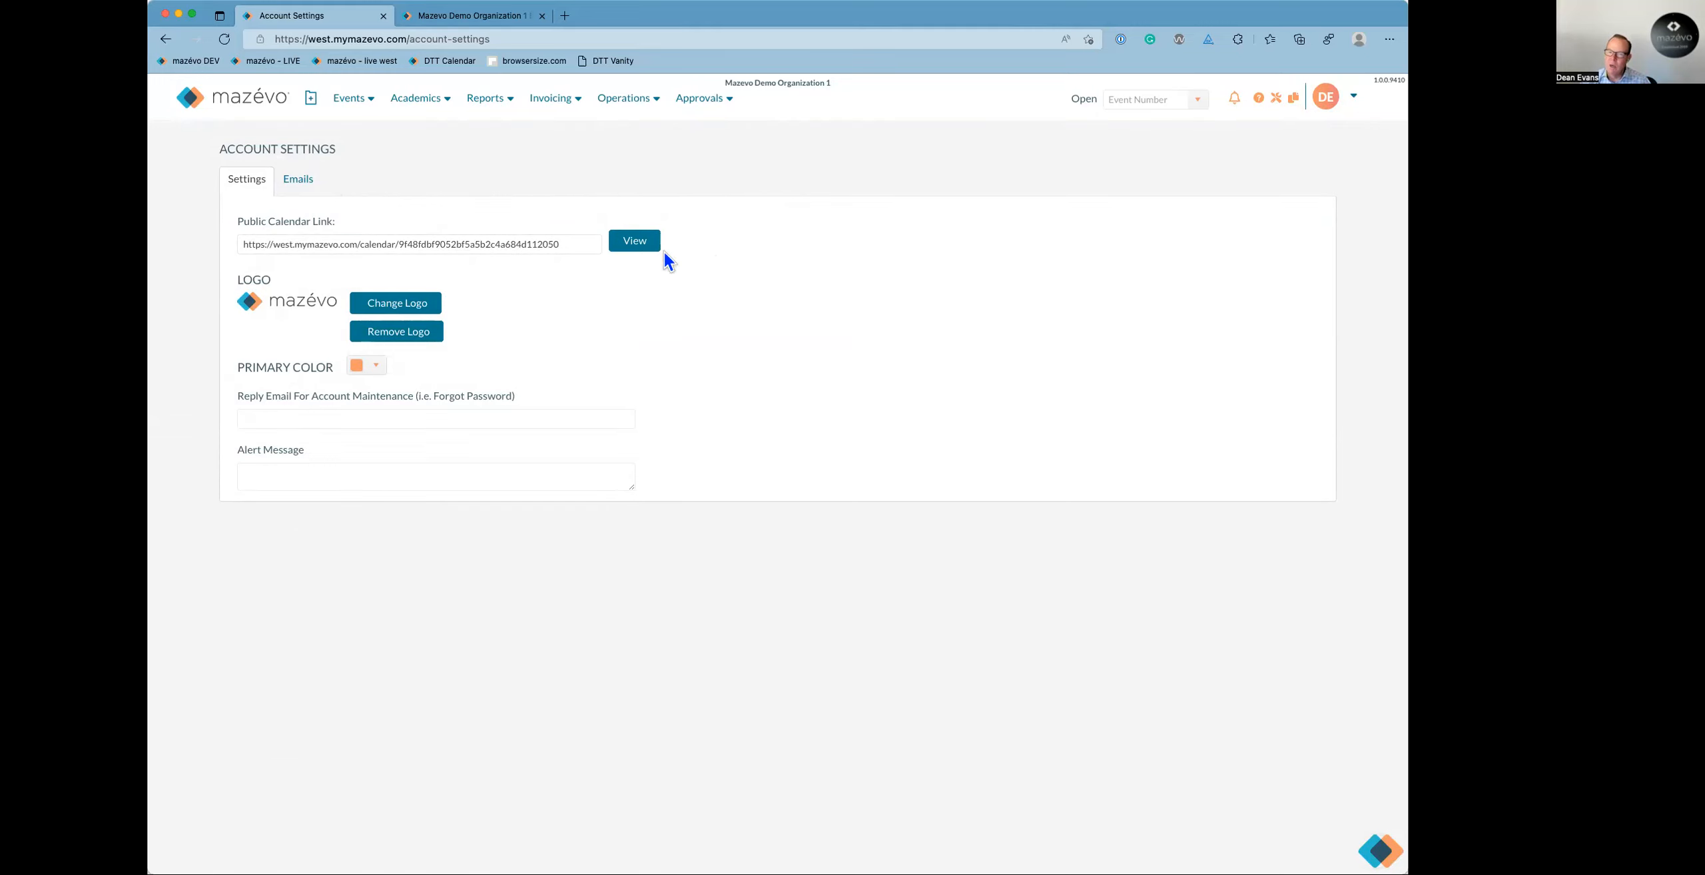
{"action": "left_click", "coordinate": [1276, 98]}
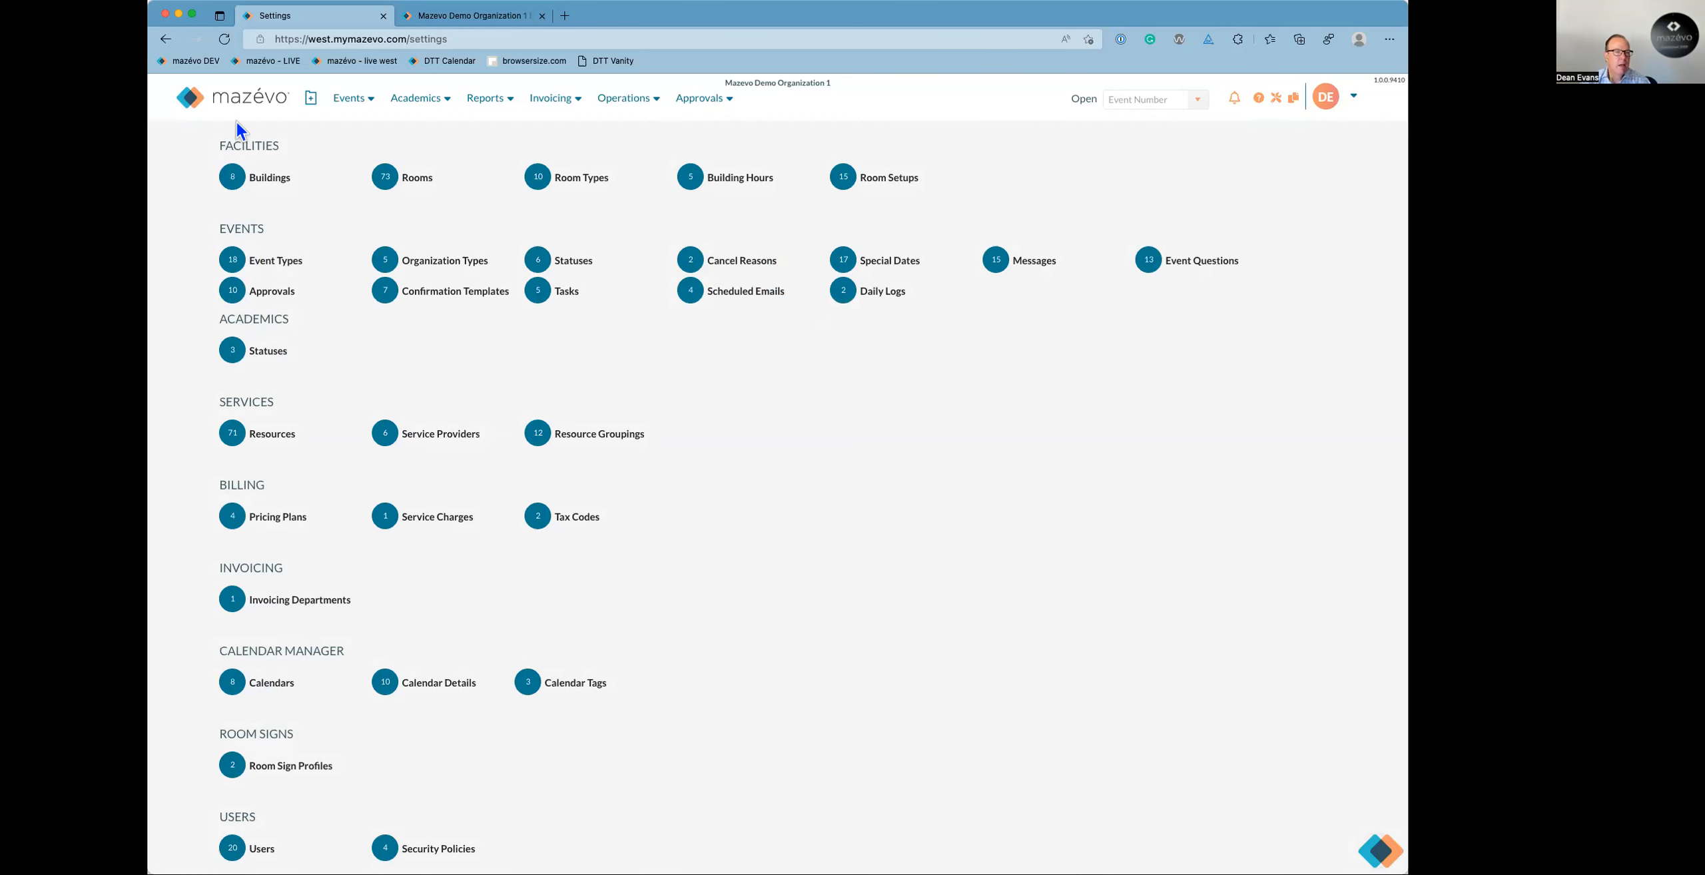
Open the Event List report from the dashboard and add an Event Types filter to its setup.
{"action": "left_click", "coordinate": [262, 107]}
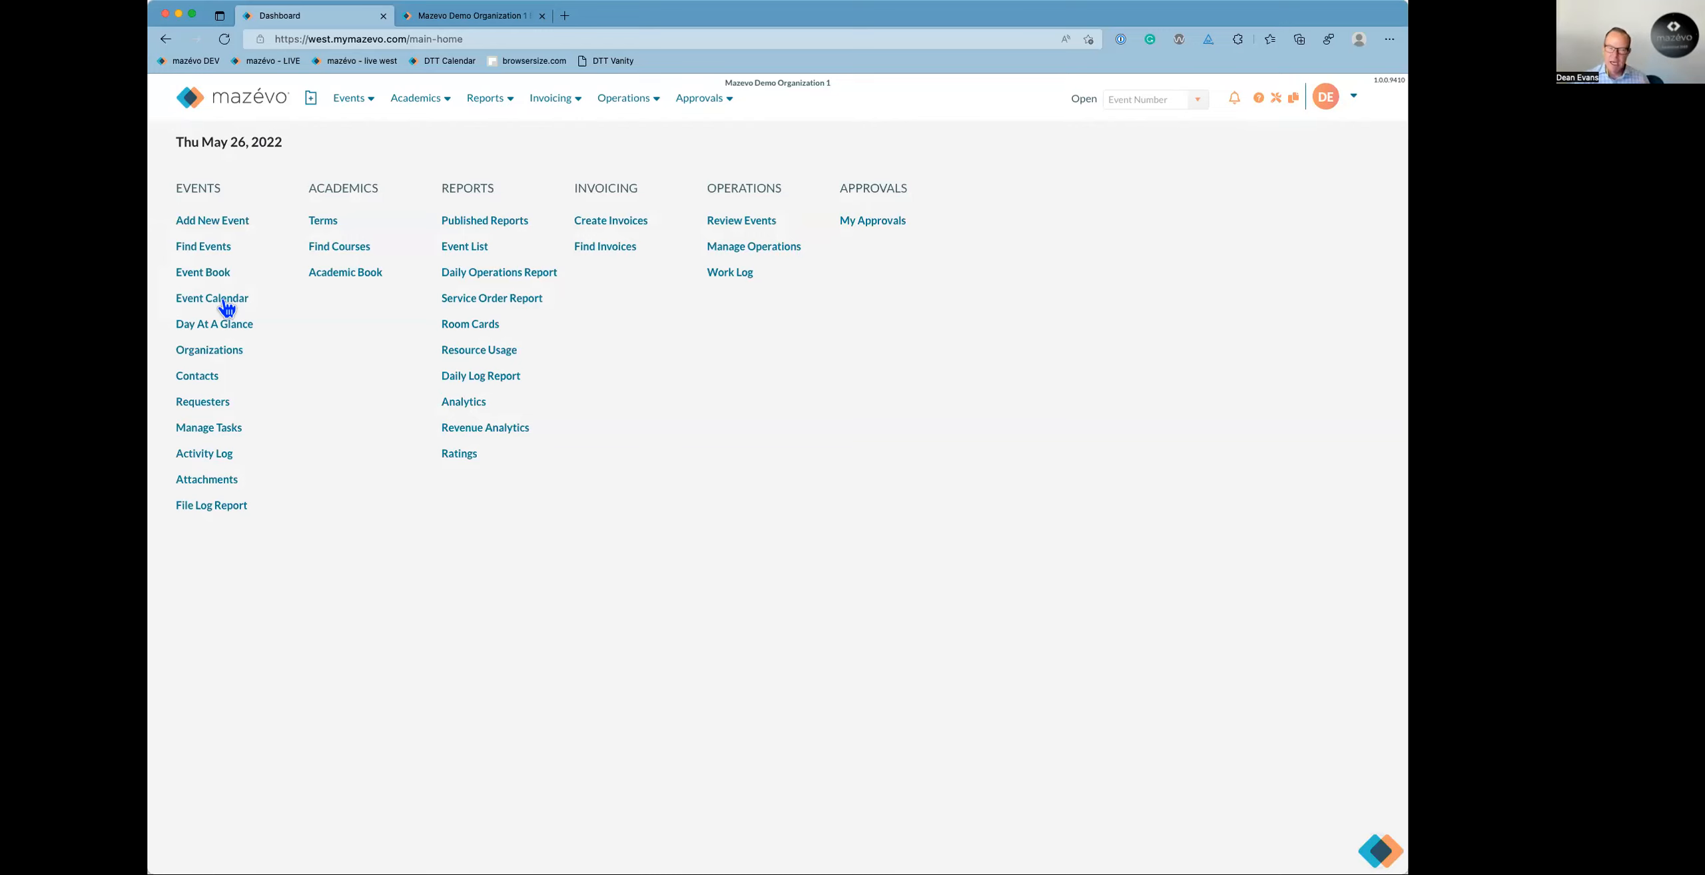
{"action": "left_click", "coordinate": [464, 247]}
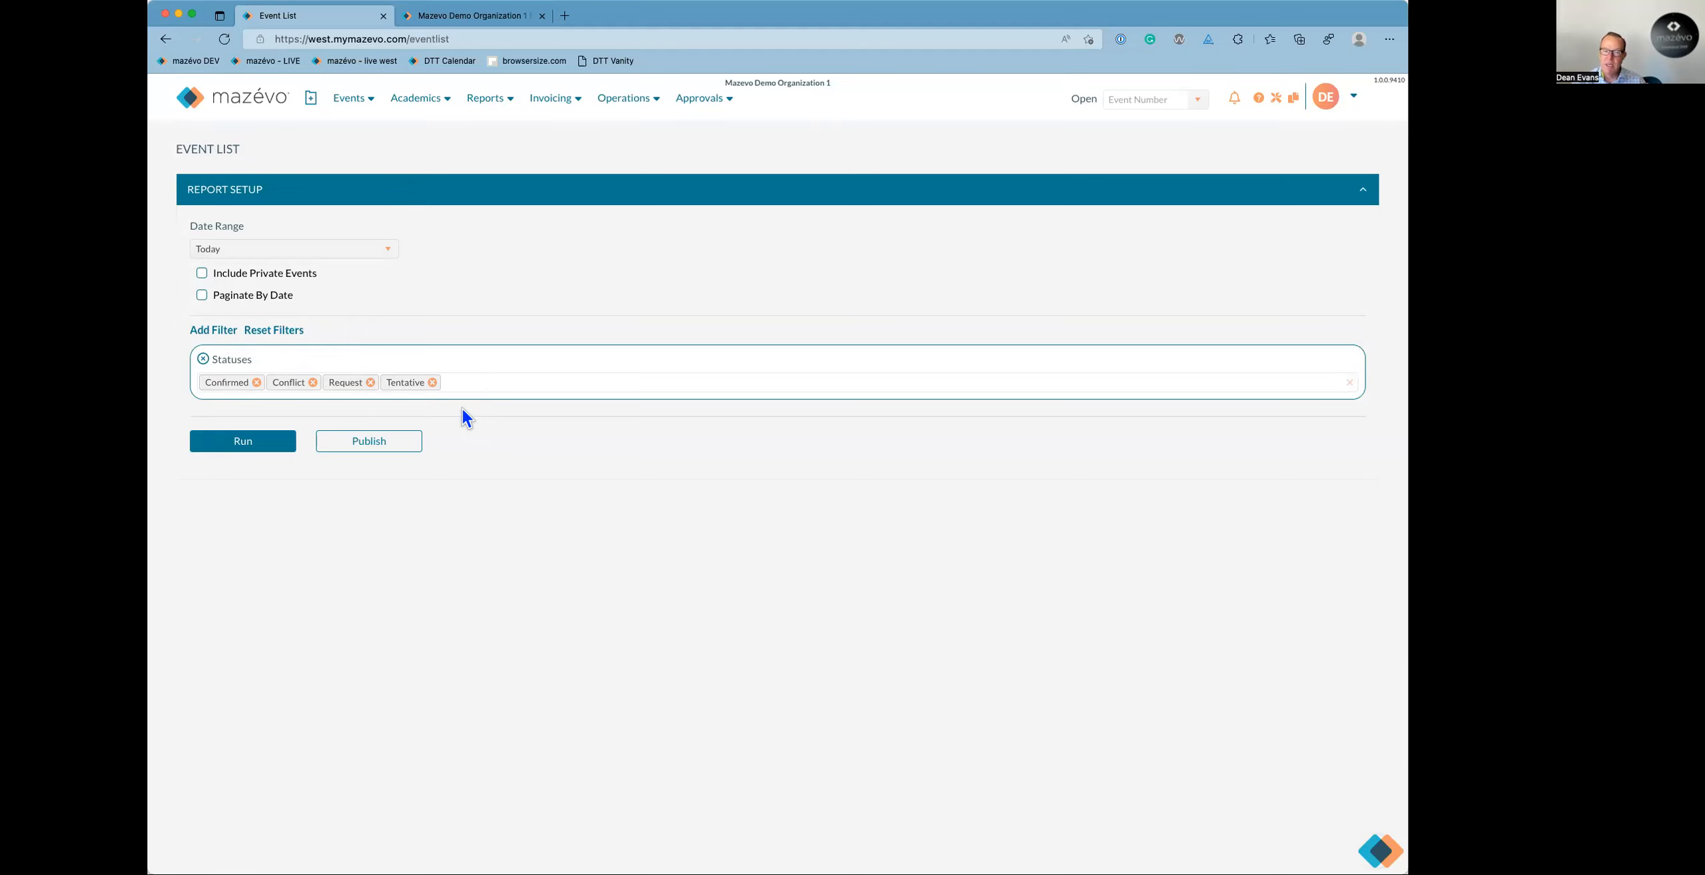
{"action": "left_click", "coordinate": [228, 333]}
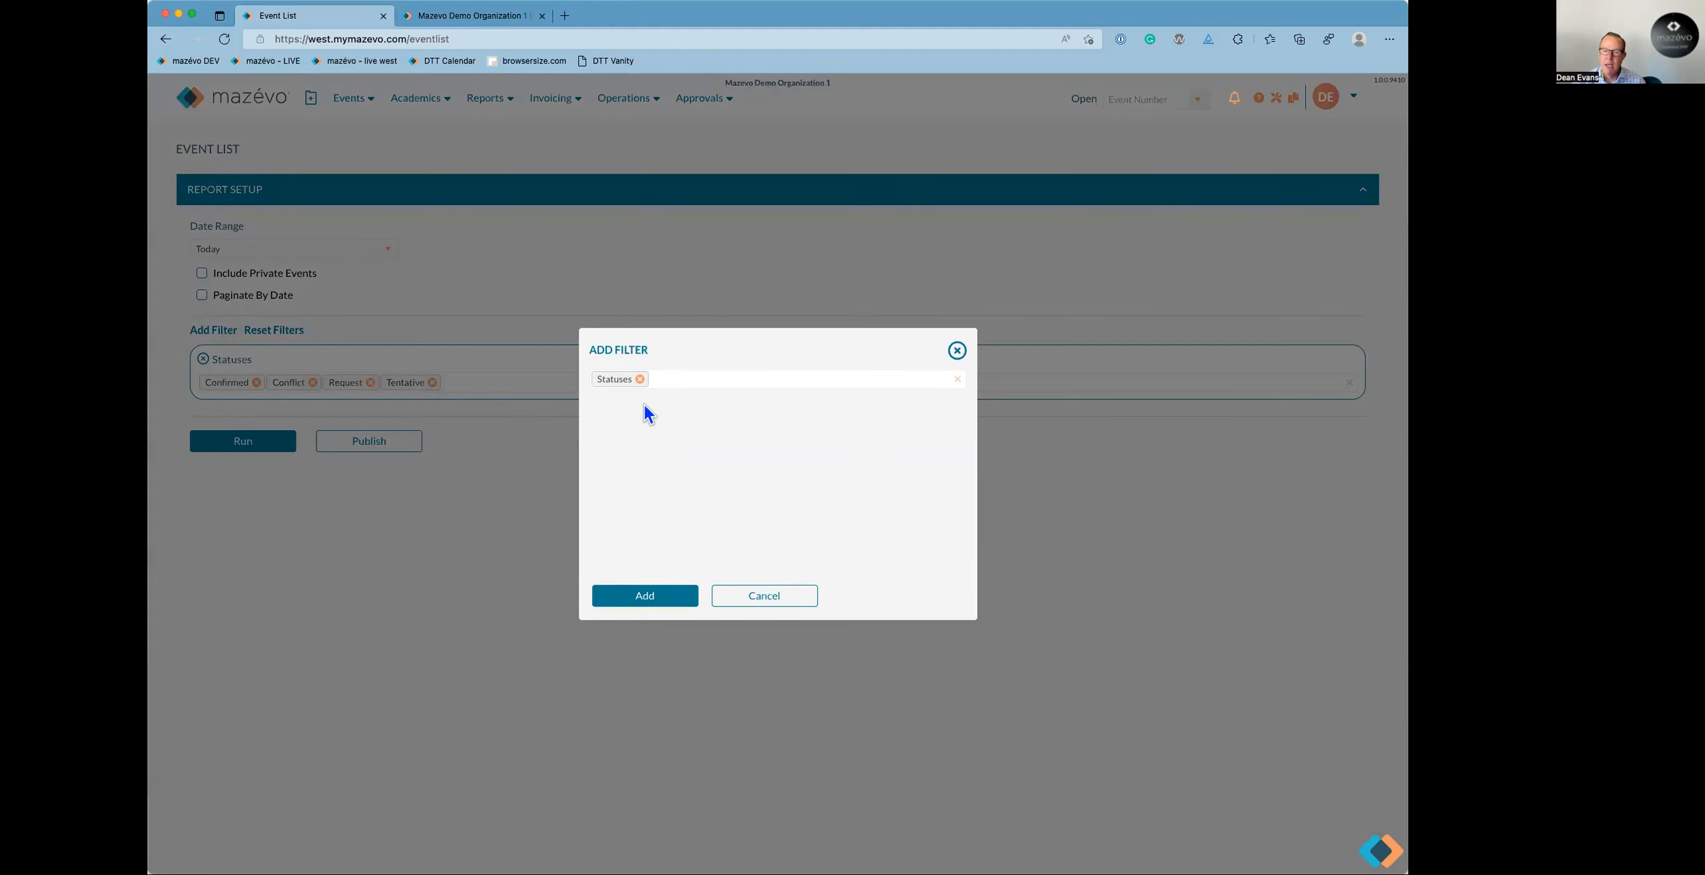
{"action": "left_click", "coordinate": [711, 379]}
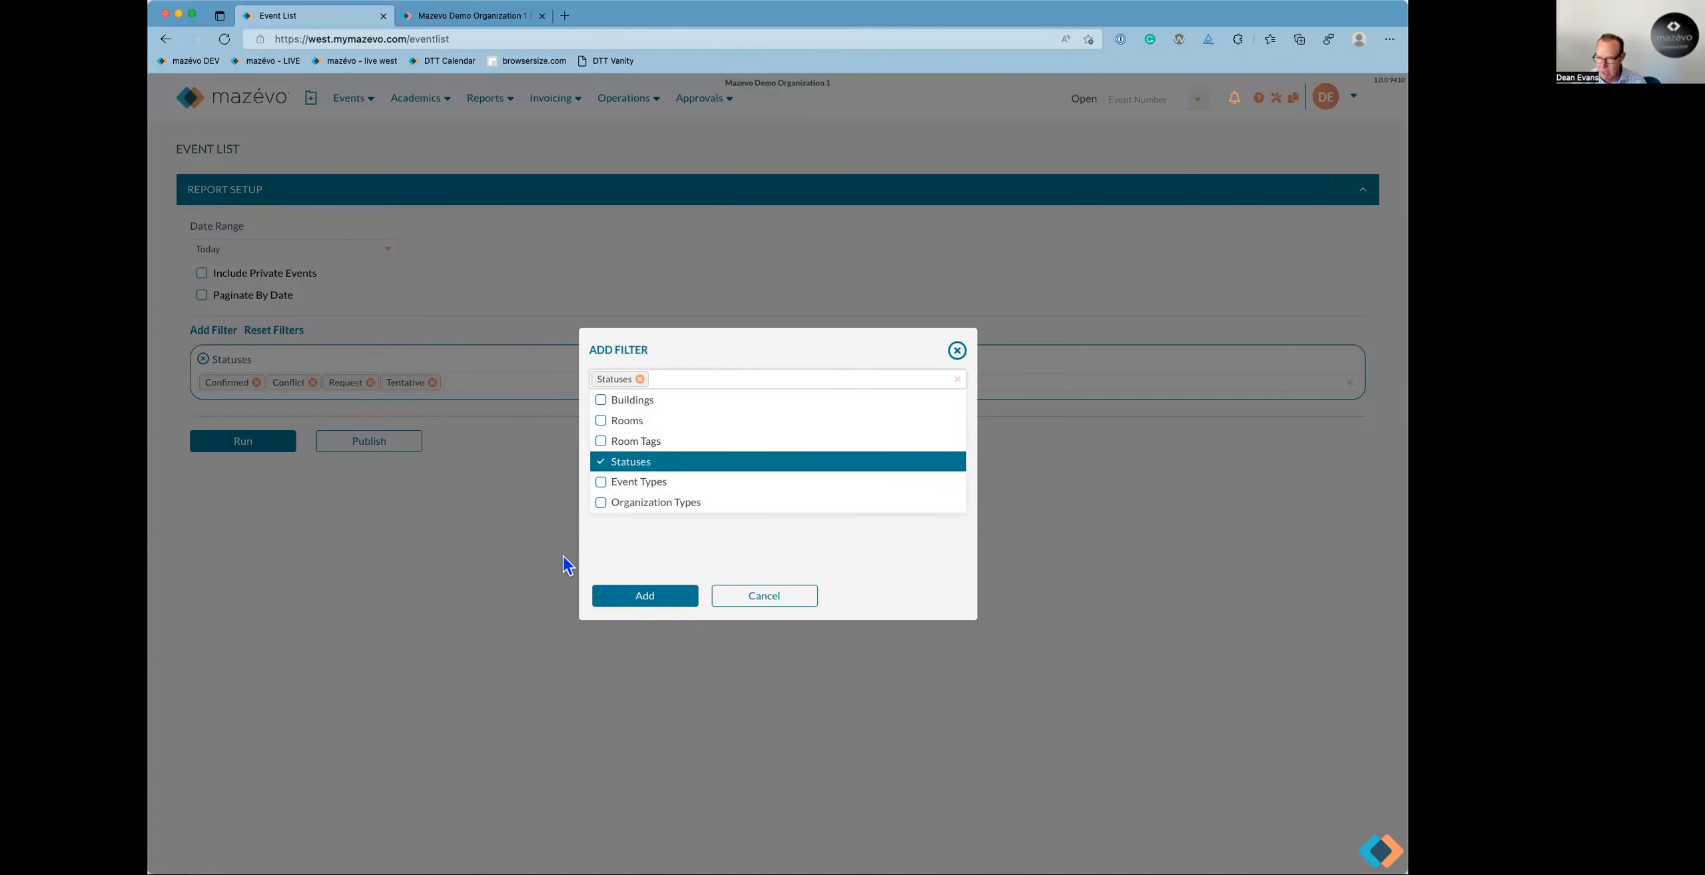
{"action": "left_click", "coordinate": [607, 485]}
{"action": "left_click", "coordinate": [655, 598]}
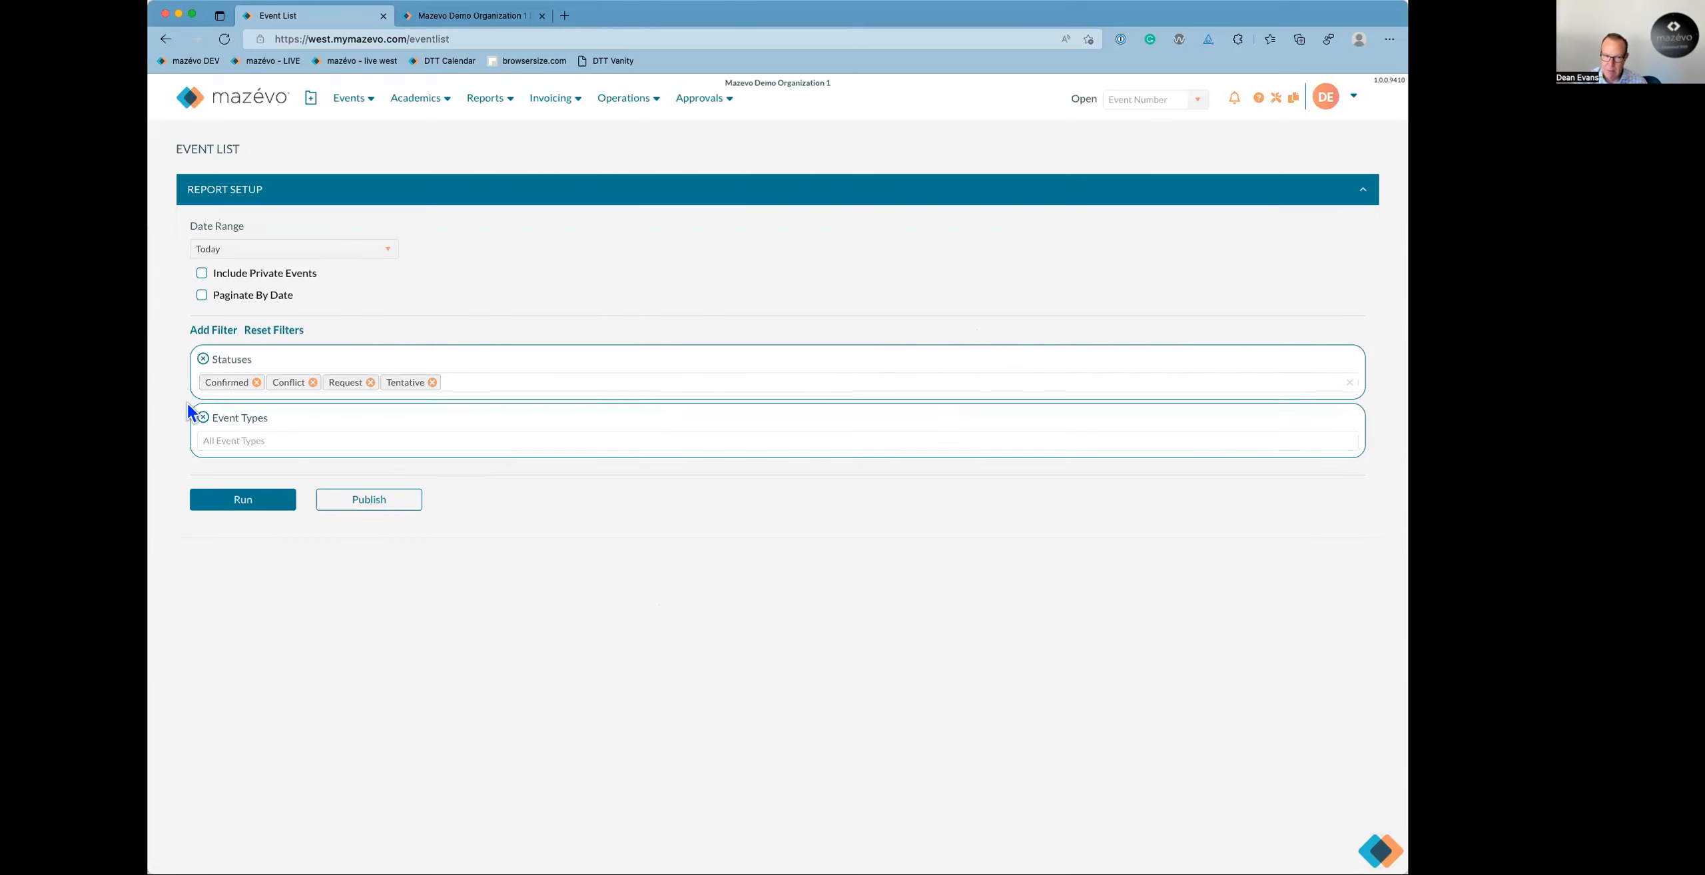
Limit the Event Types filter to Athletic Practice and Film, and run the Event List report.
{"action": "left_click", "coordinate": [342, 444]}
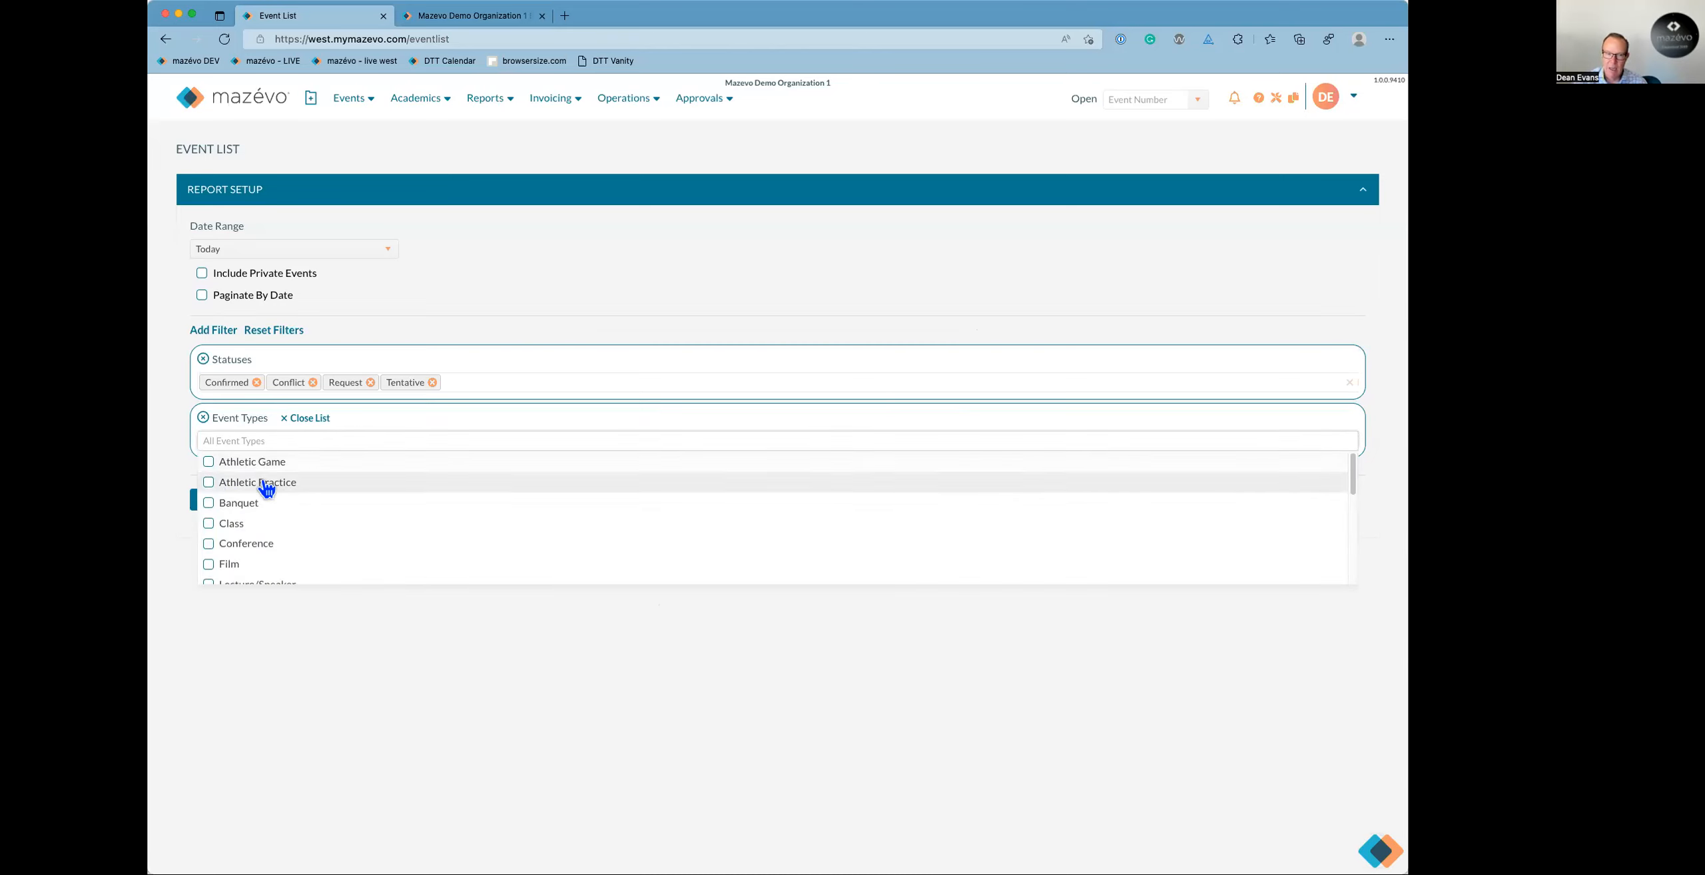
{"action": "left_click", "coordinate": [210, 484]}
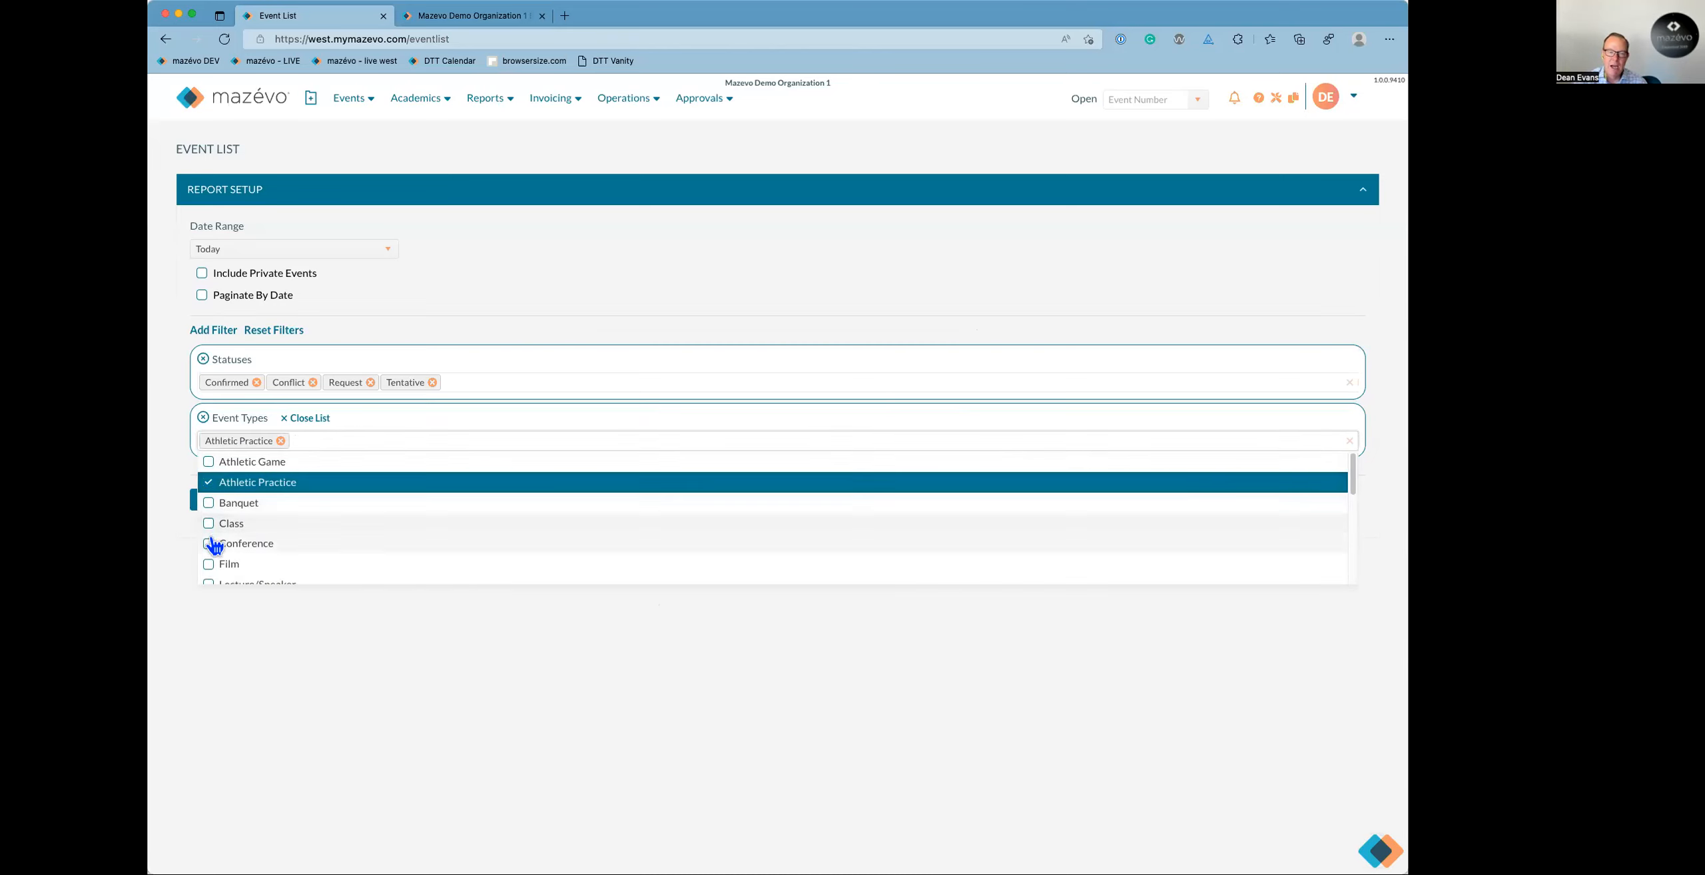
{"action": "left_click", "coordinate": [209, 565]}
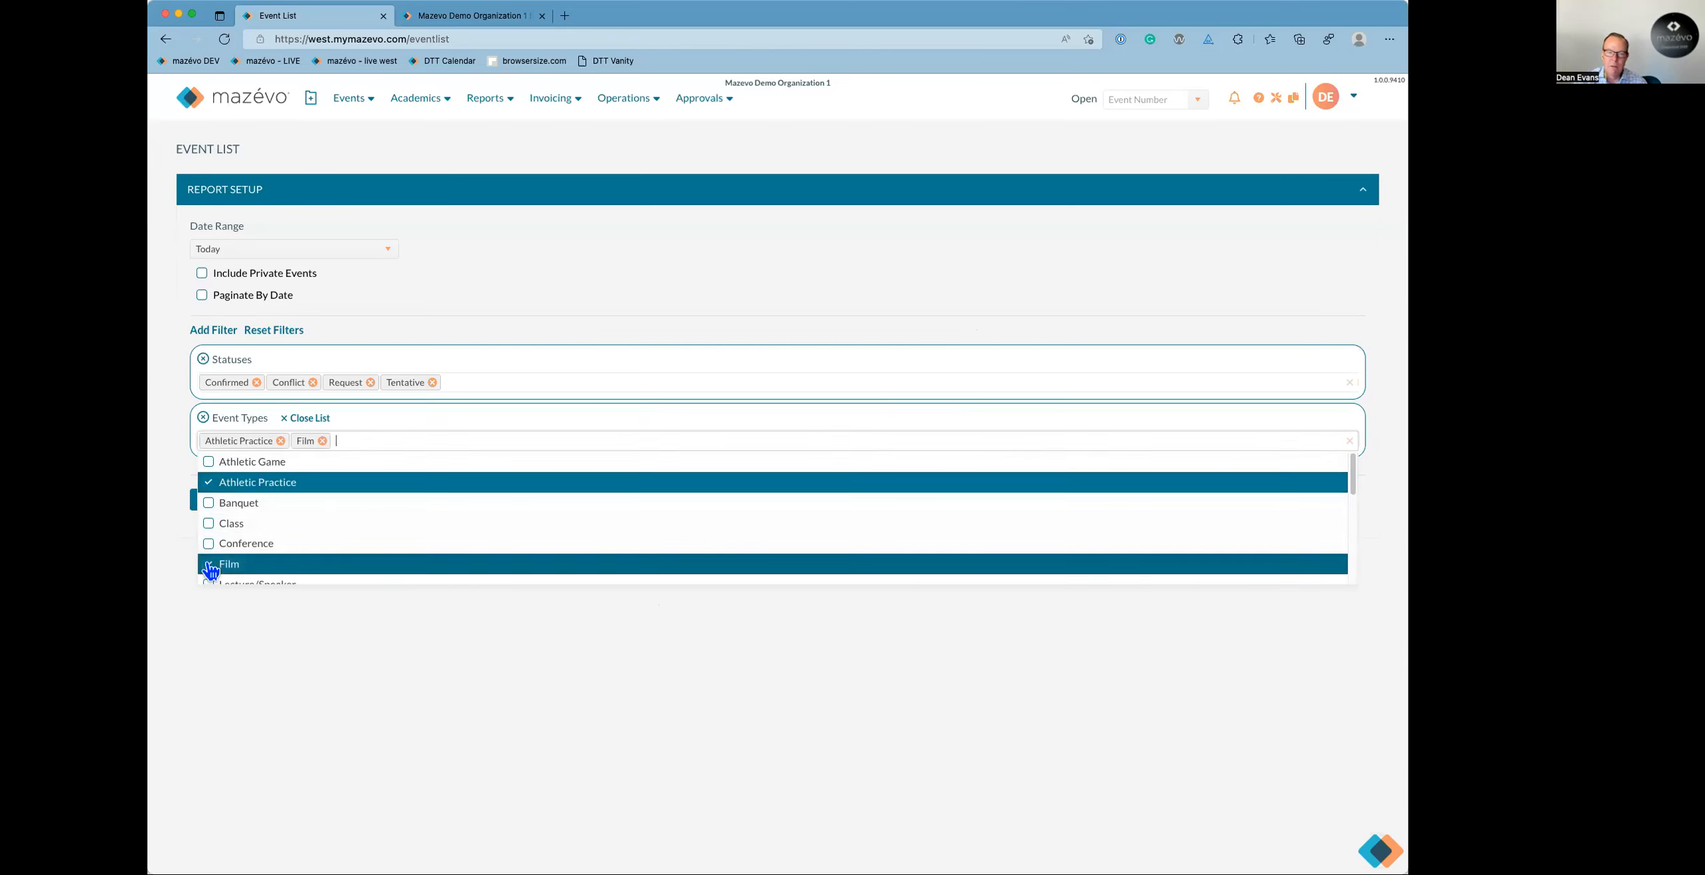
{"action": "left_click", "coordinate": [324, 417]}
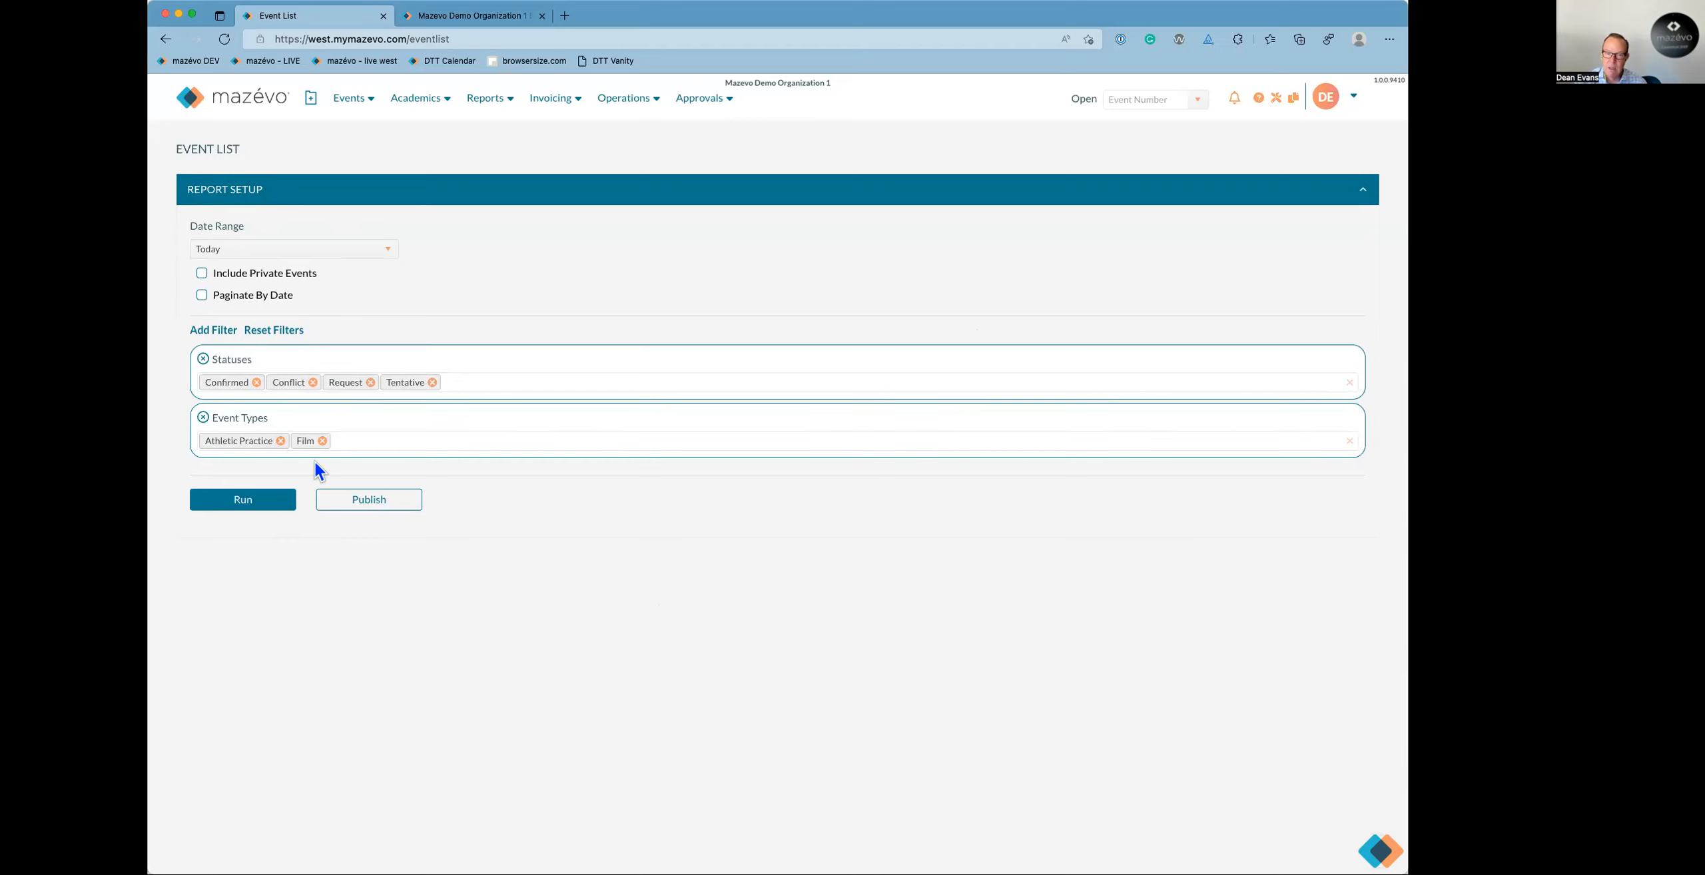
{"action": "left_click", "coordinate": [268, 501]}
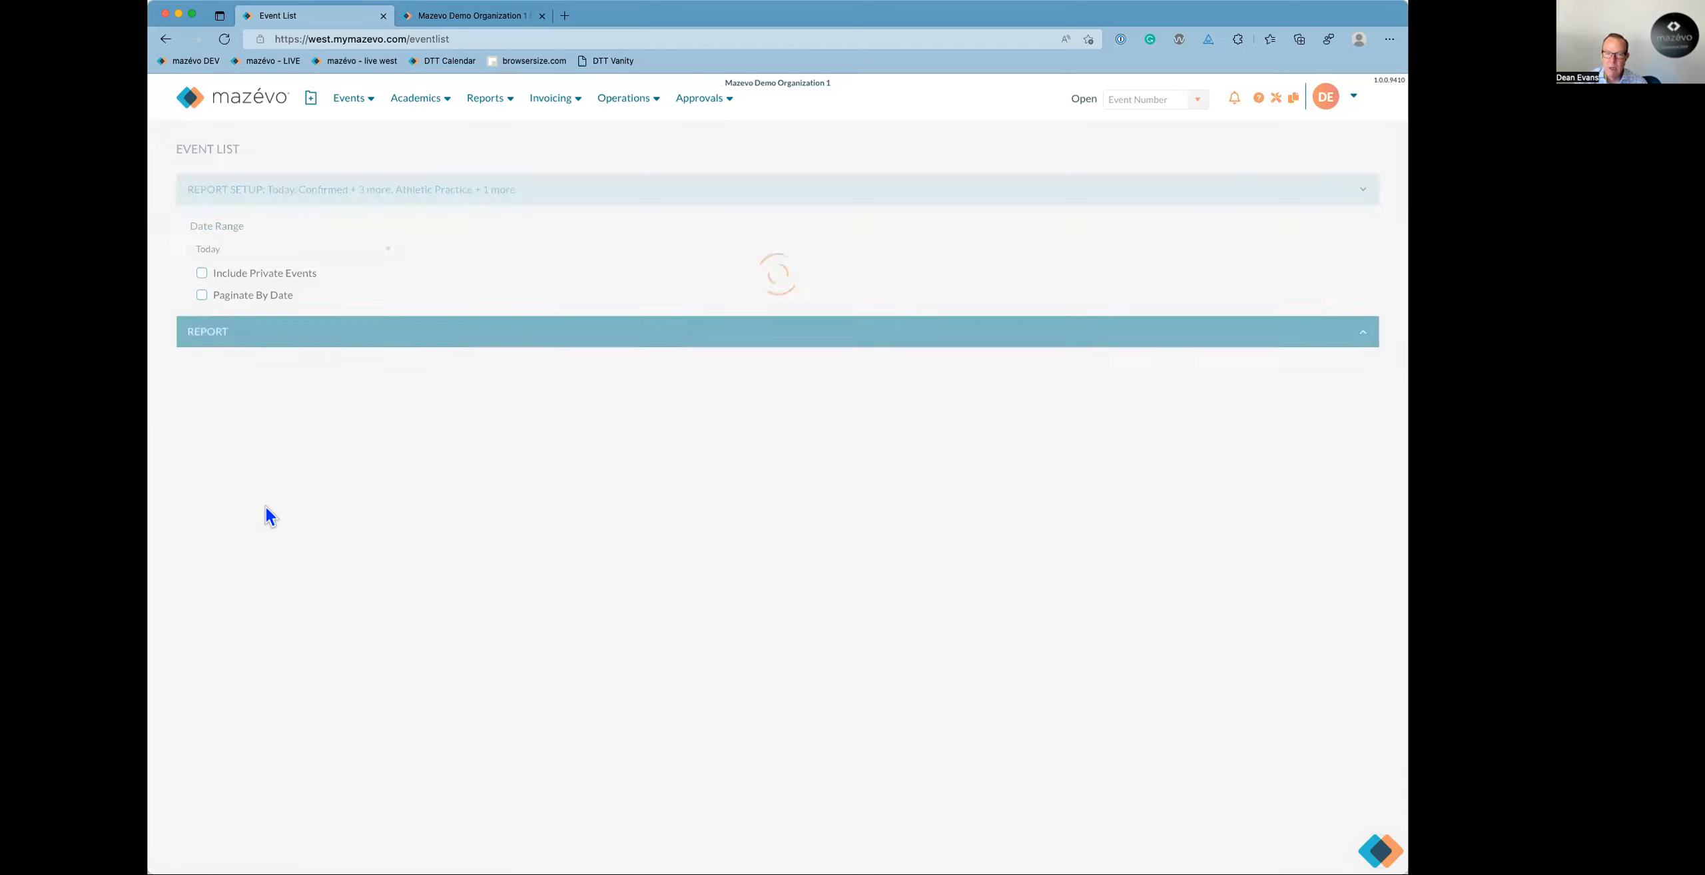
Reopen the report setup, remove the Event Types filter, and take Tentative out of the Statuses filter.
{"action": "left_click", "coordinate": [217, 193]}
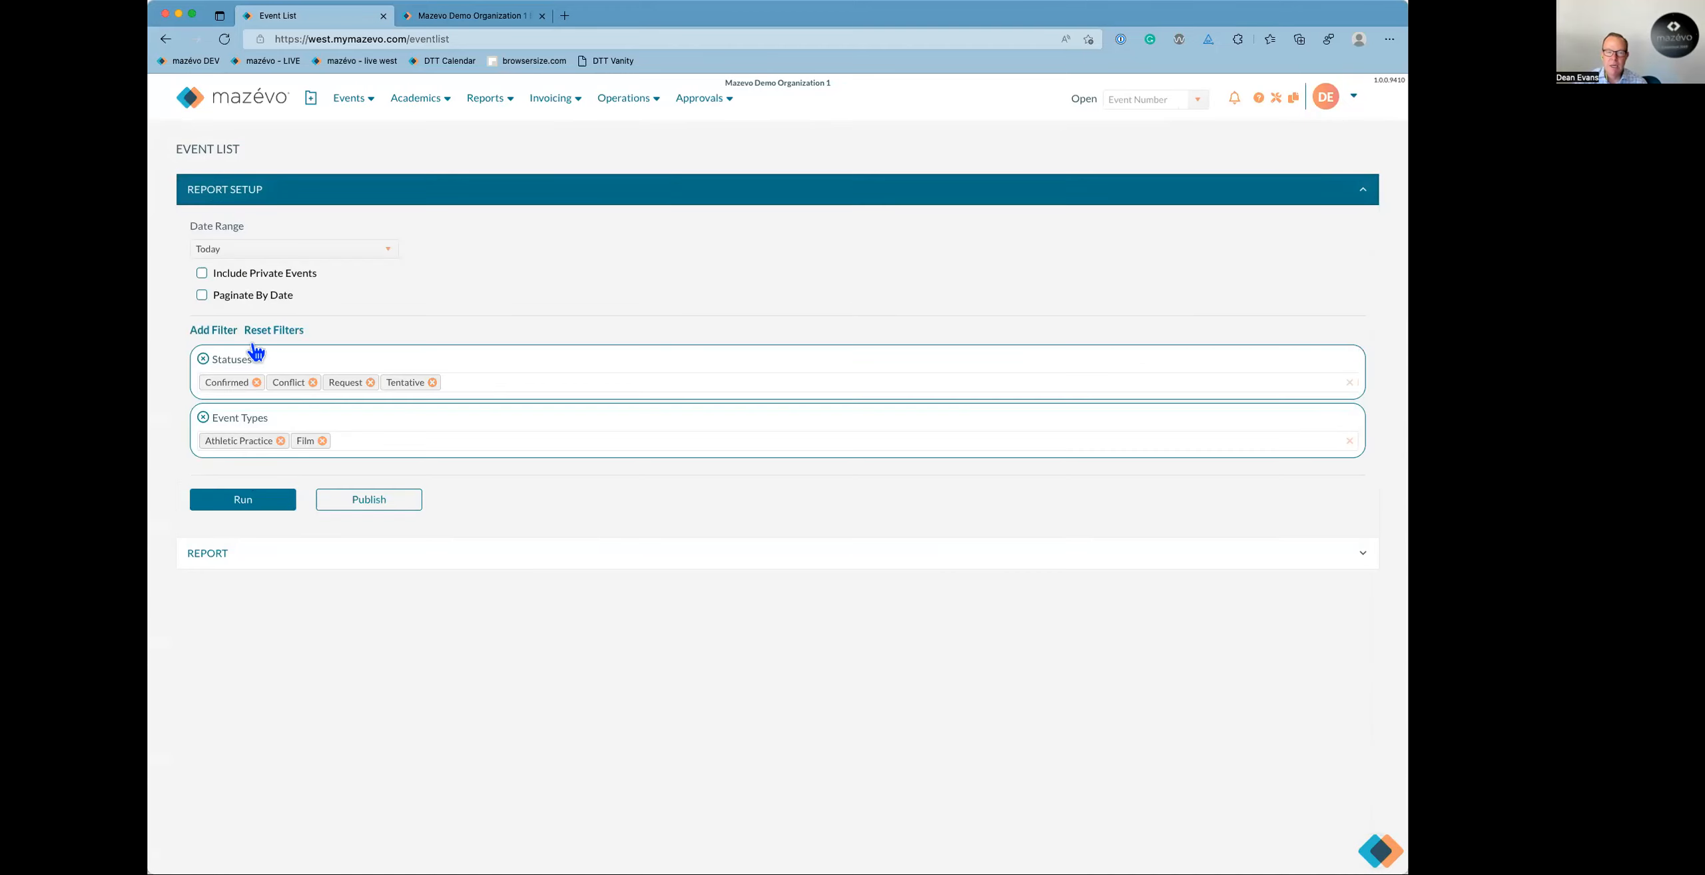
{"action": "left_click", "coordinate": [204, 417]}
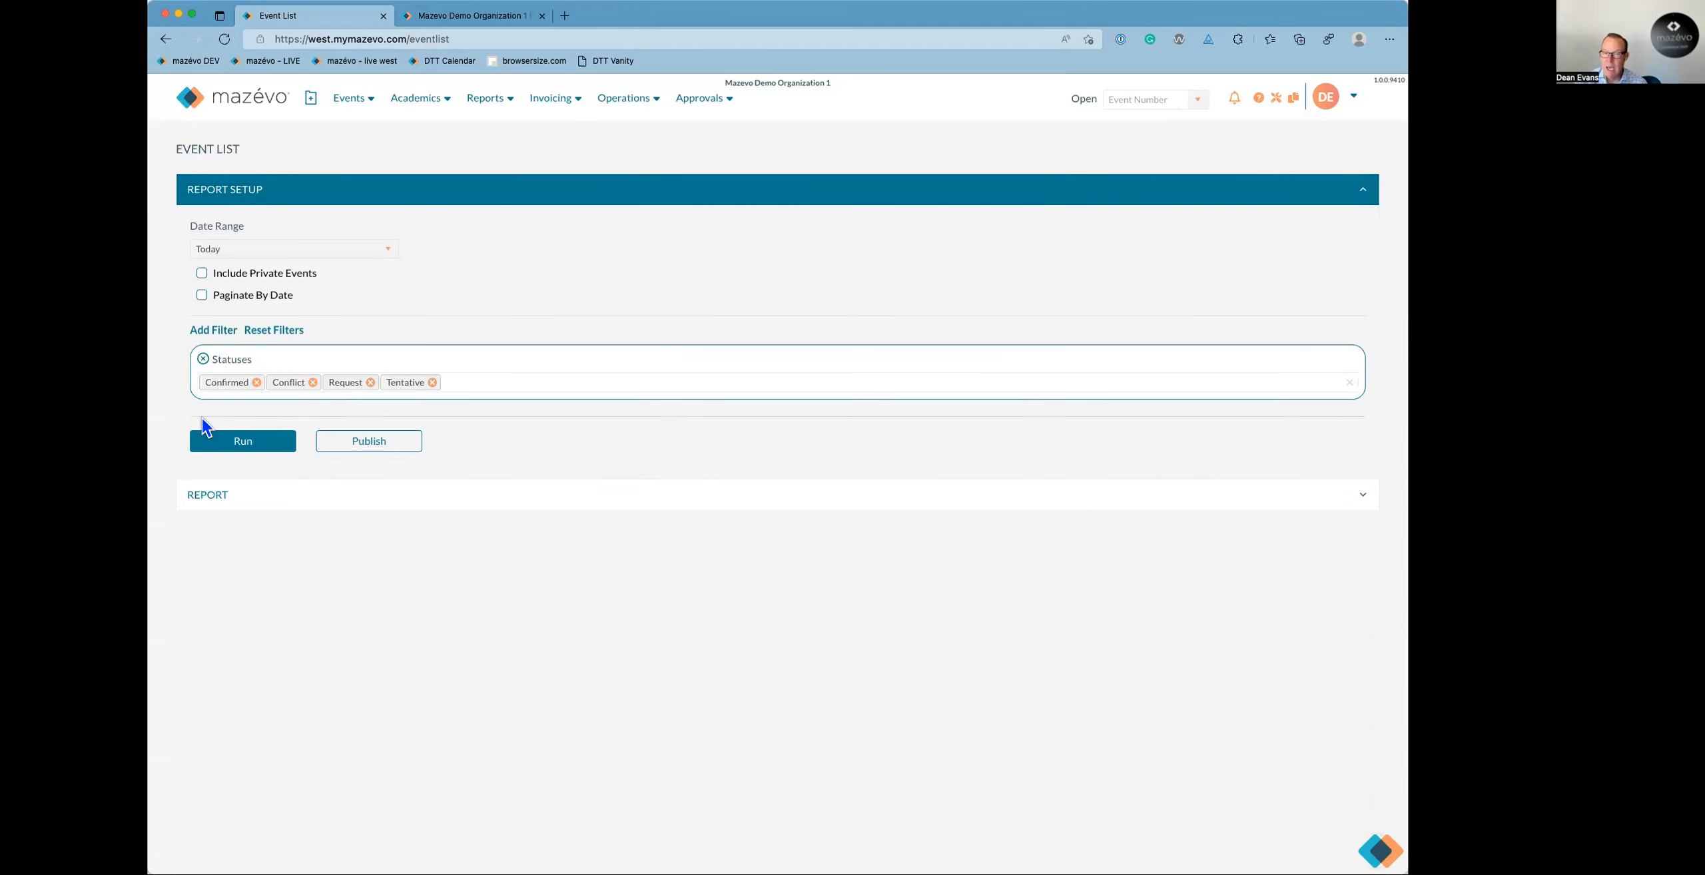
{"action": "left_click", "coordinate": [430, 382]}
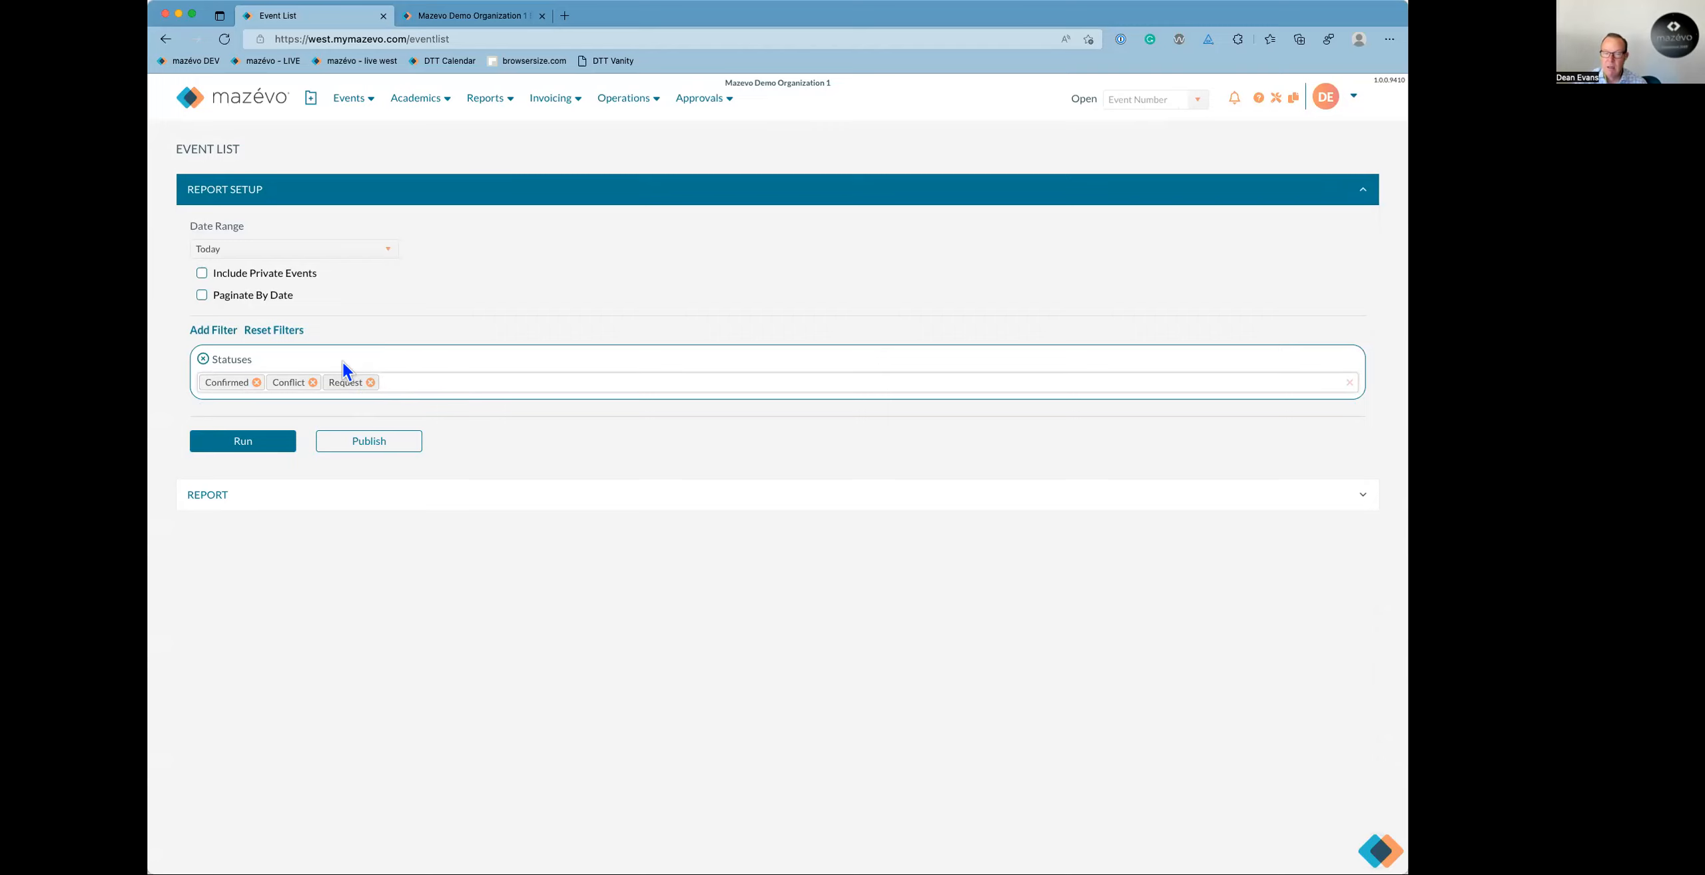
Remove the Statuses filter from the Event List setup, reset the filters, and remove the Statuses filter again.
{"action": "left_click", "coordinate": [204, 359]}
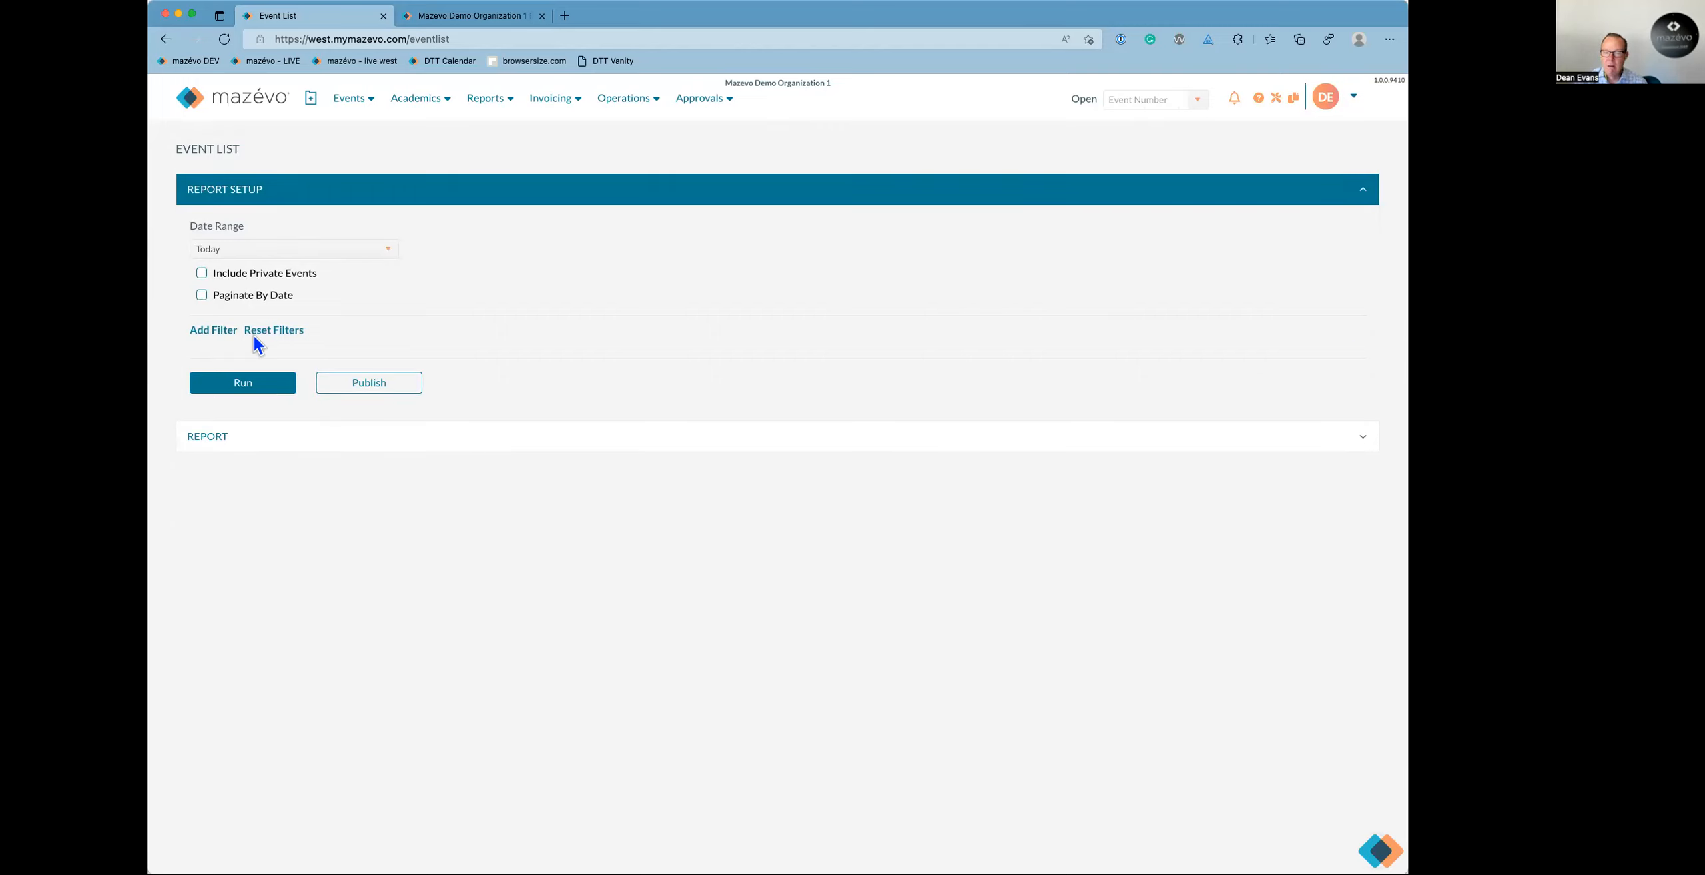
{"action": "left_click", "coordinate": [295, 337]}
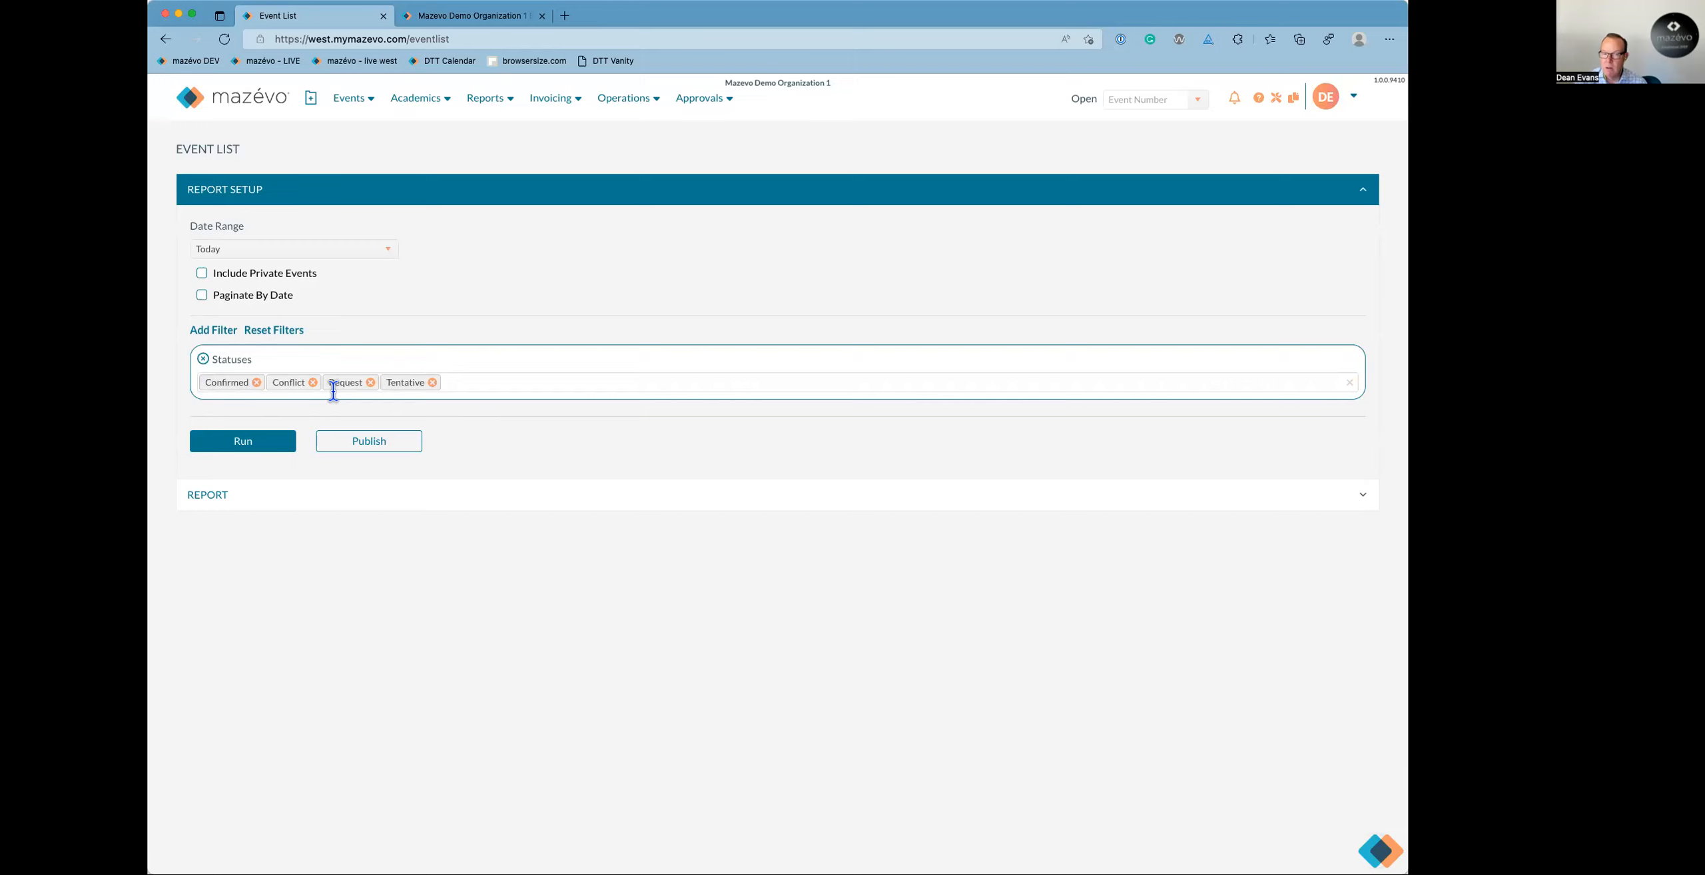
{"action": "left_click", "coordinate": [203, 359]}
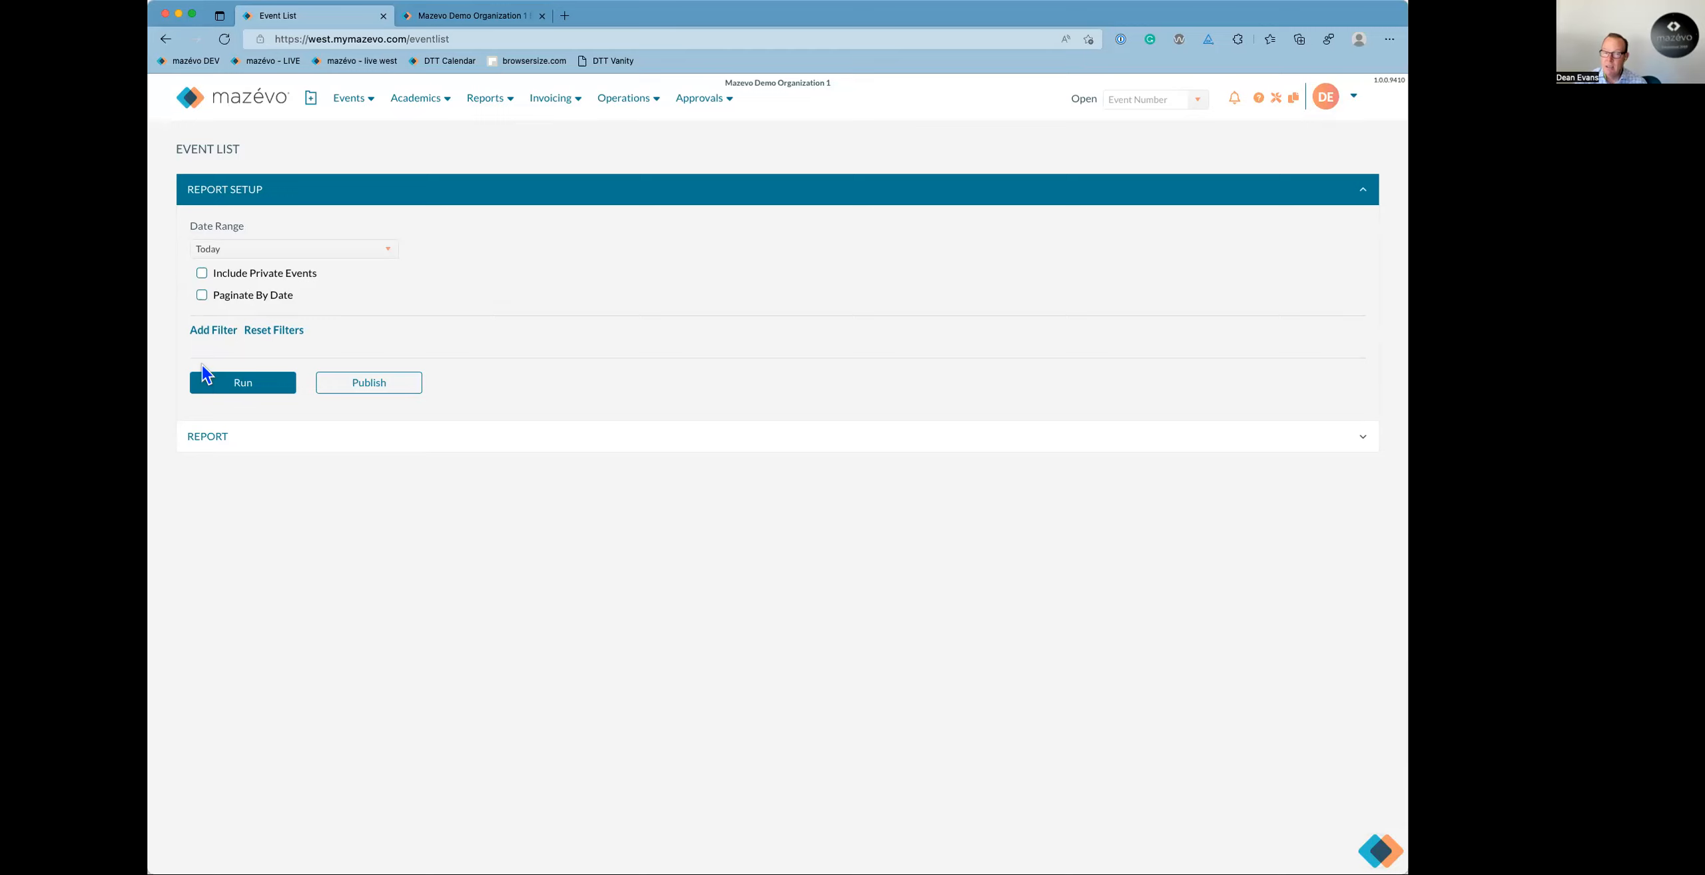
Set the Event List date range to This Week and run the report.
{"action": "left_click", "coordinate": [261, 250]}
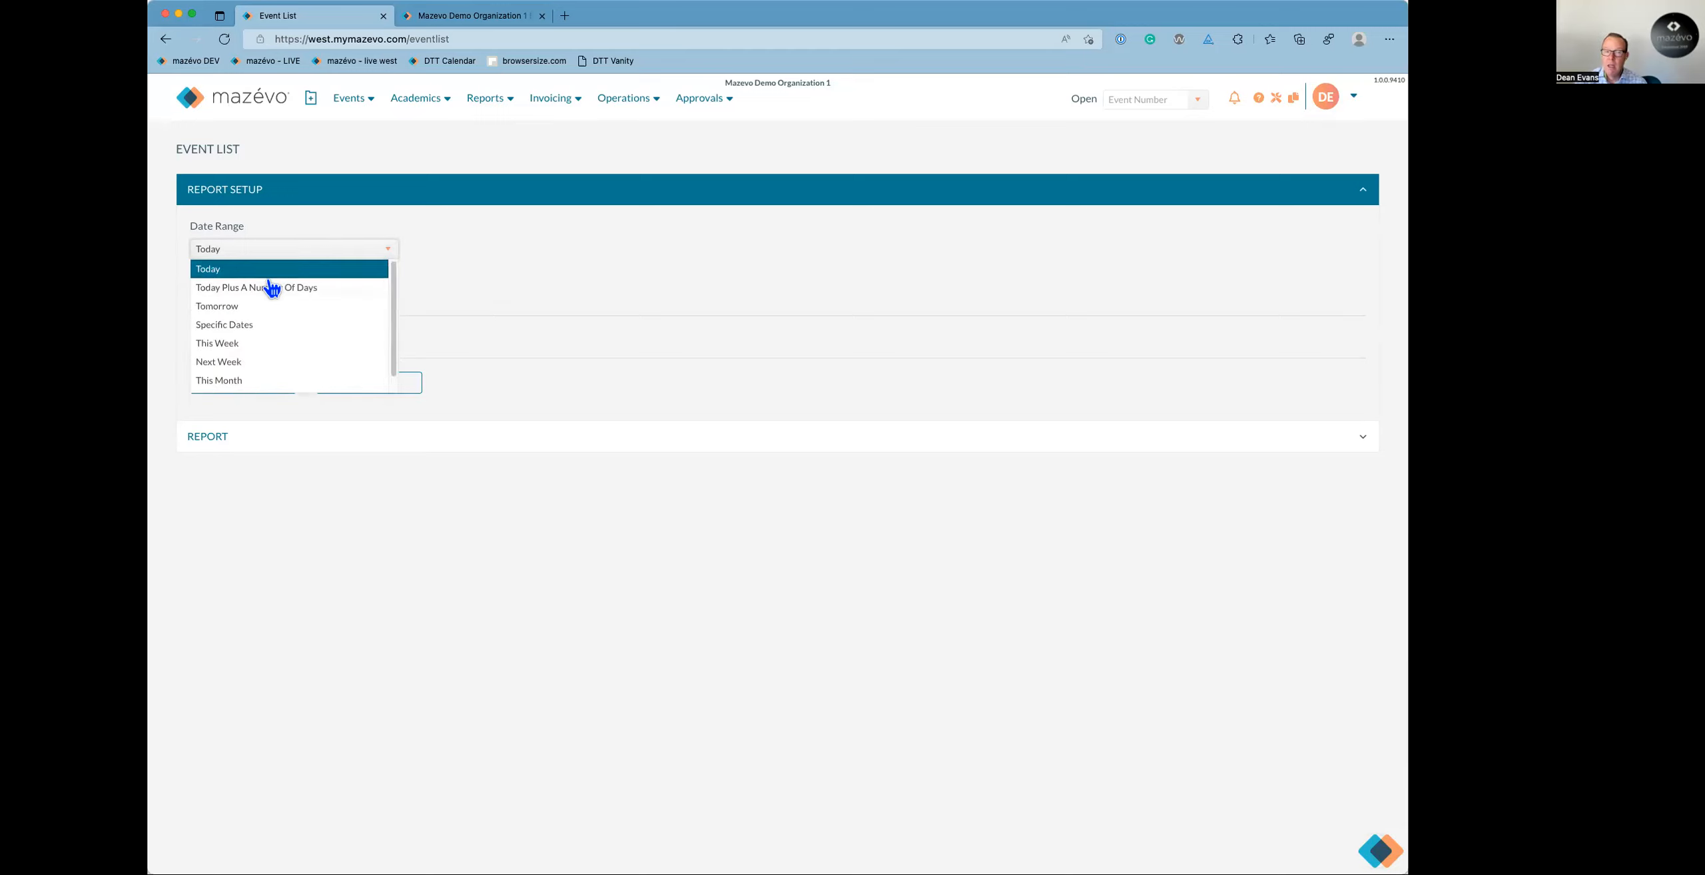
{"action": "left_click", "coordinate": [268, 344]}
{"action": "left_click", "coordinate": [257, 398]}
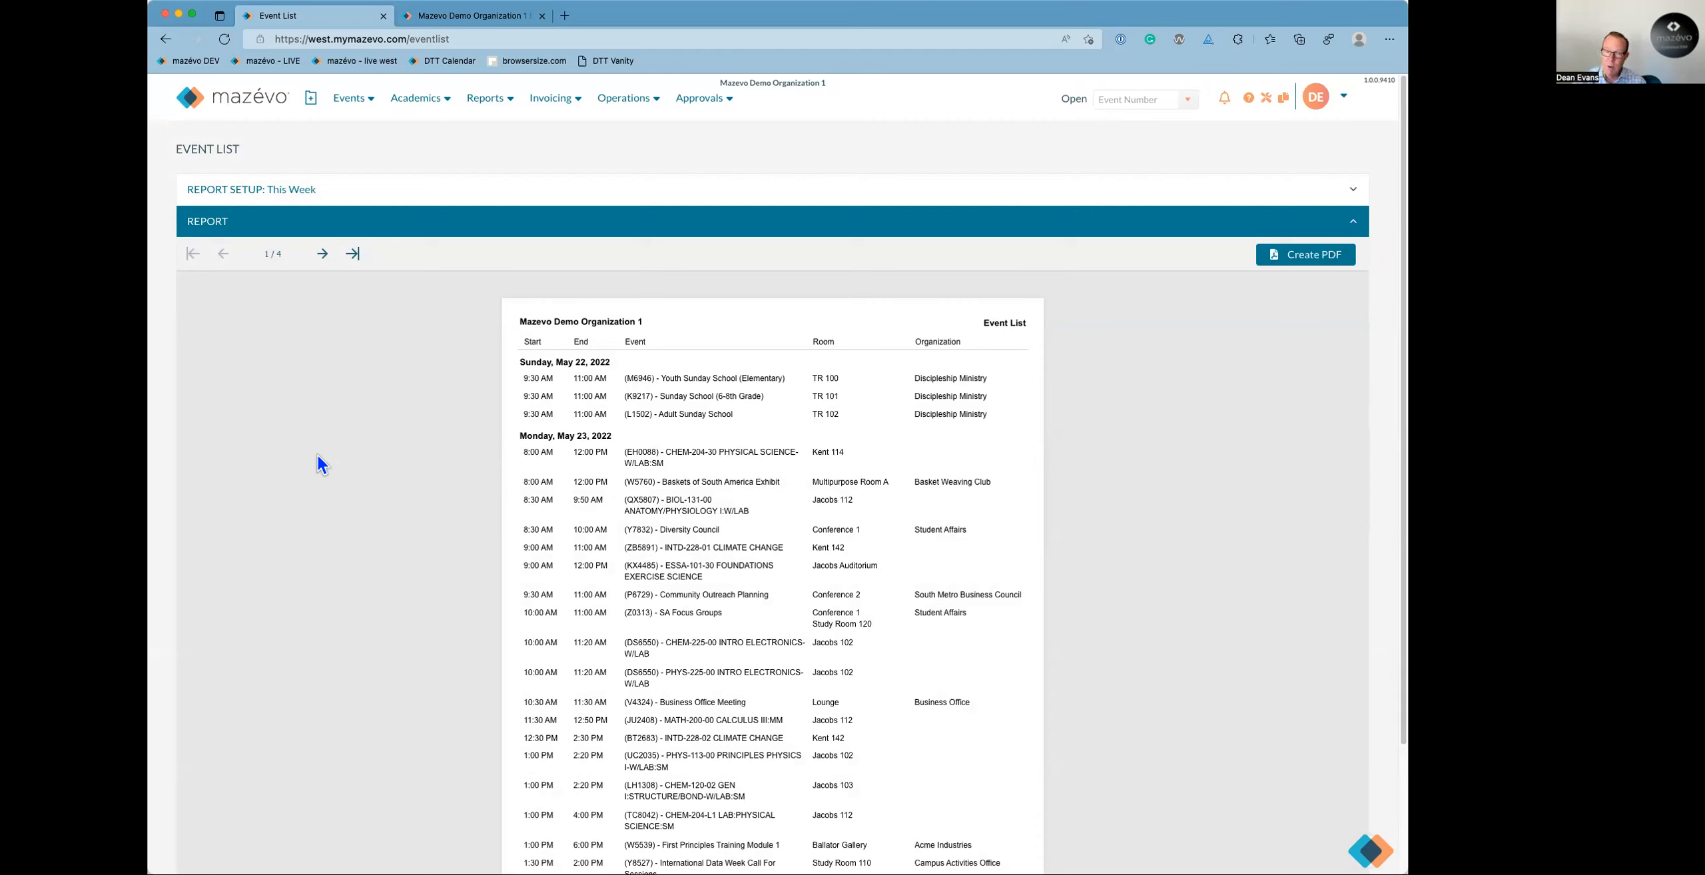
Reopen the Event List report setup and reset its filters to the defaults.
{"action": "left_click", "coordinate": [370, 197]}
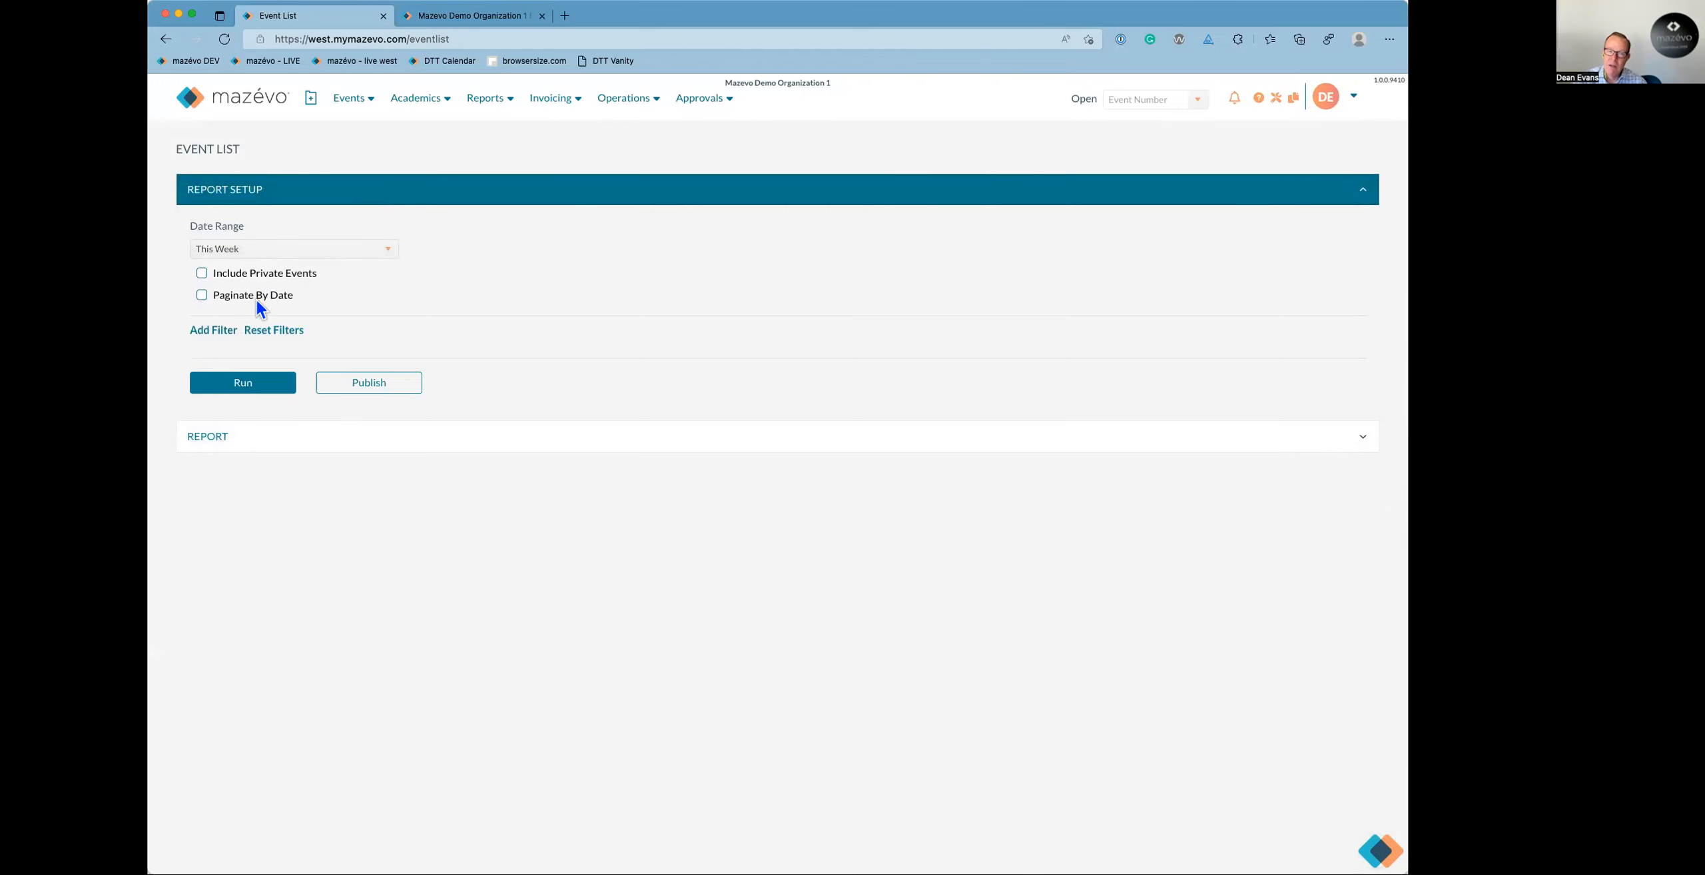
{"action": "left_click", "coordinate": [259, 333]}
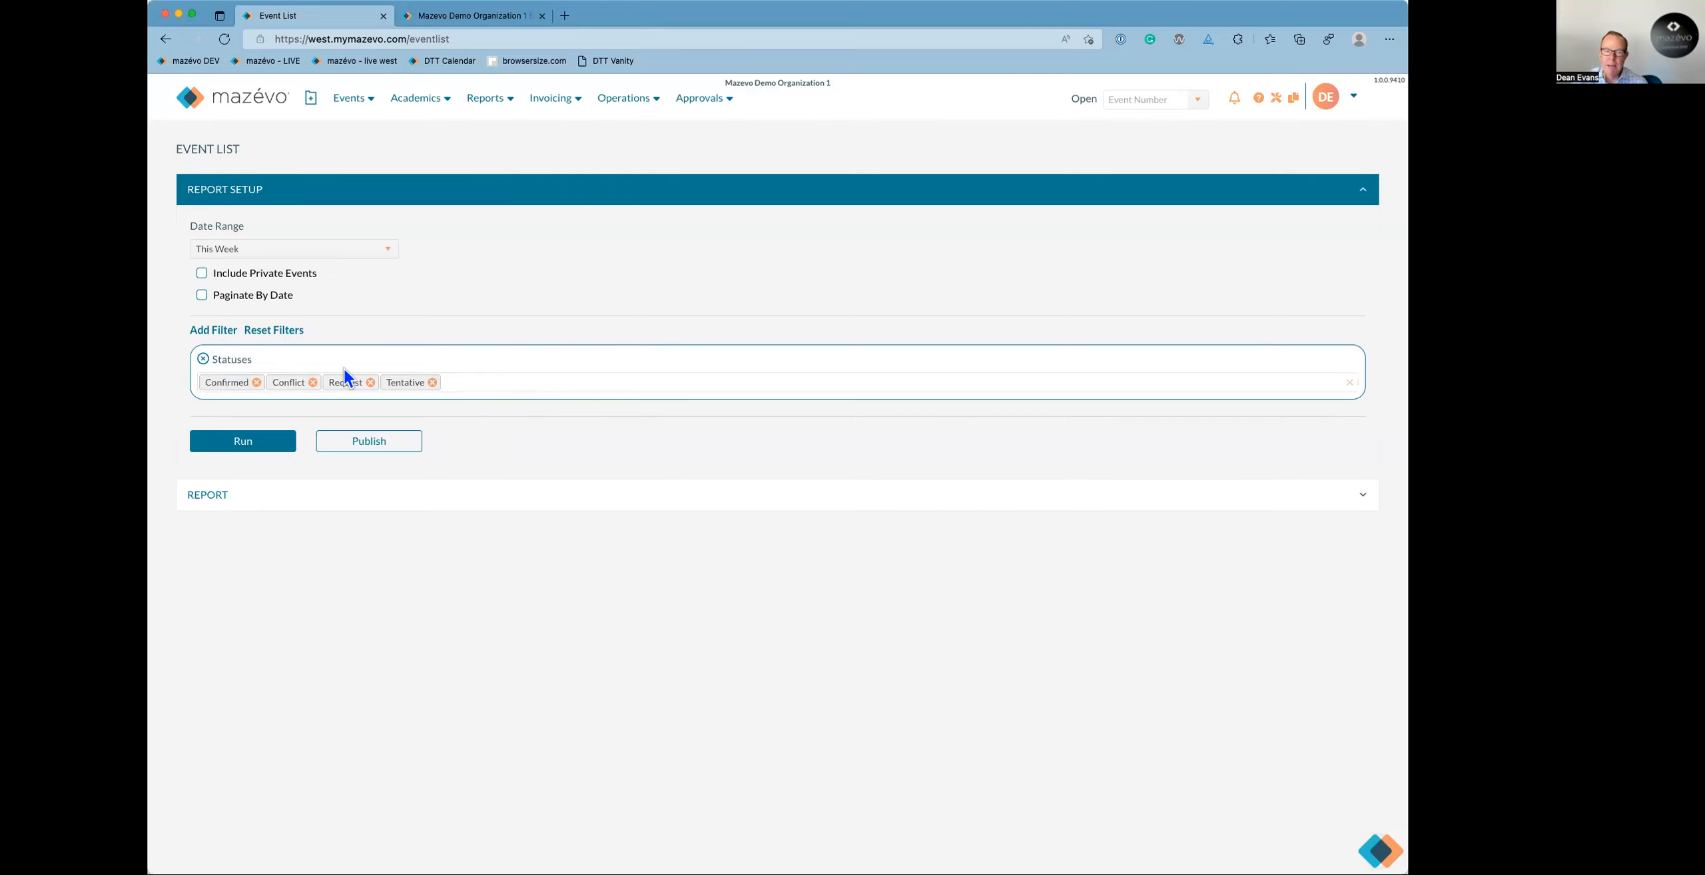
{"action": "left_click", "coordinate": [398, 447]}
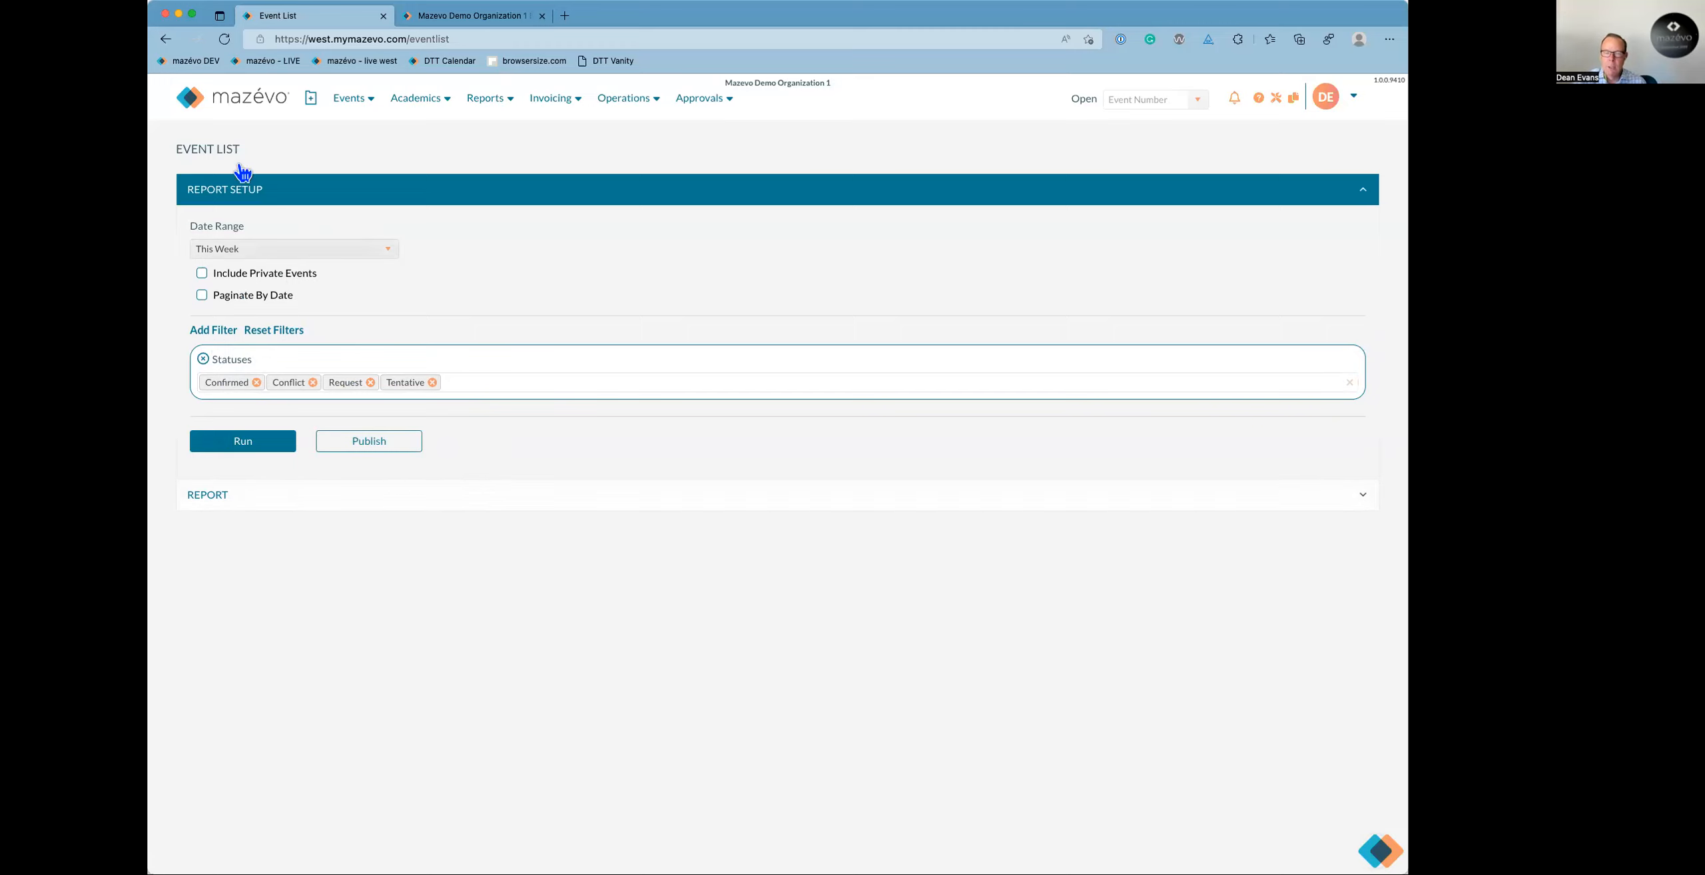
Open the Daily Operations Report from the dashboard to view its setup options, and return to the dashboard.
{"action": "left_click", "coordinate": [253, 112]}
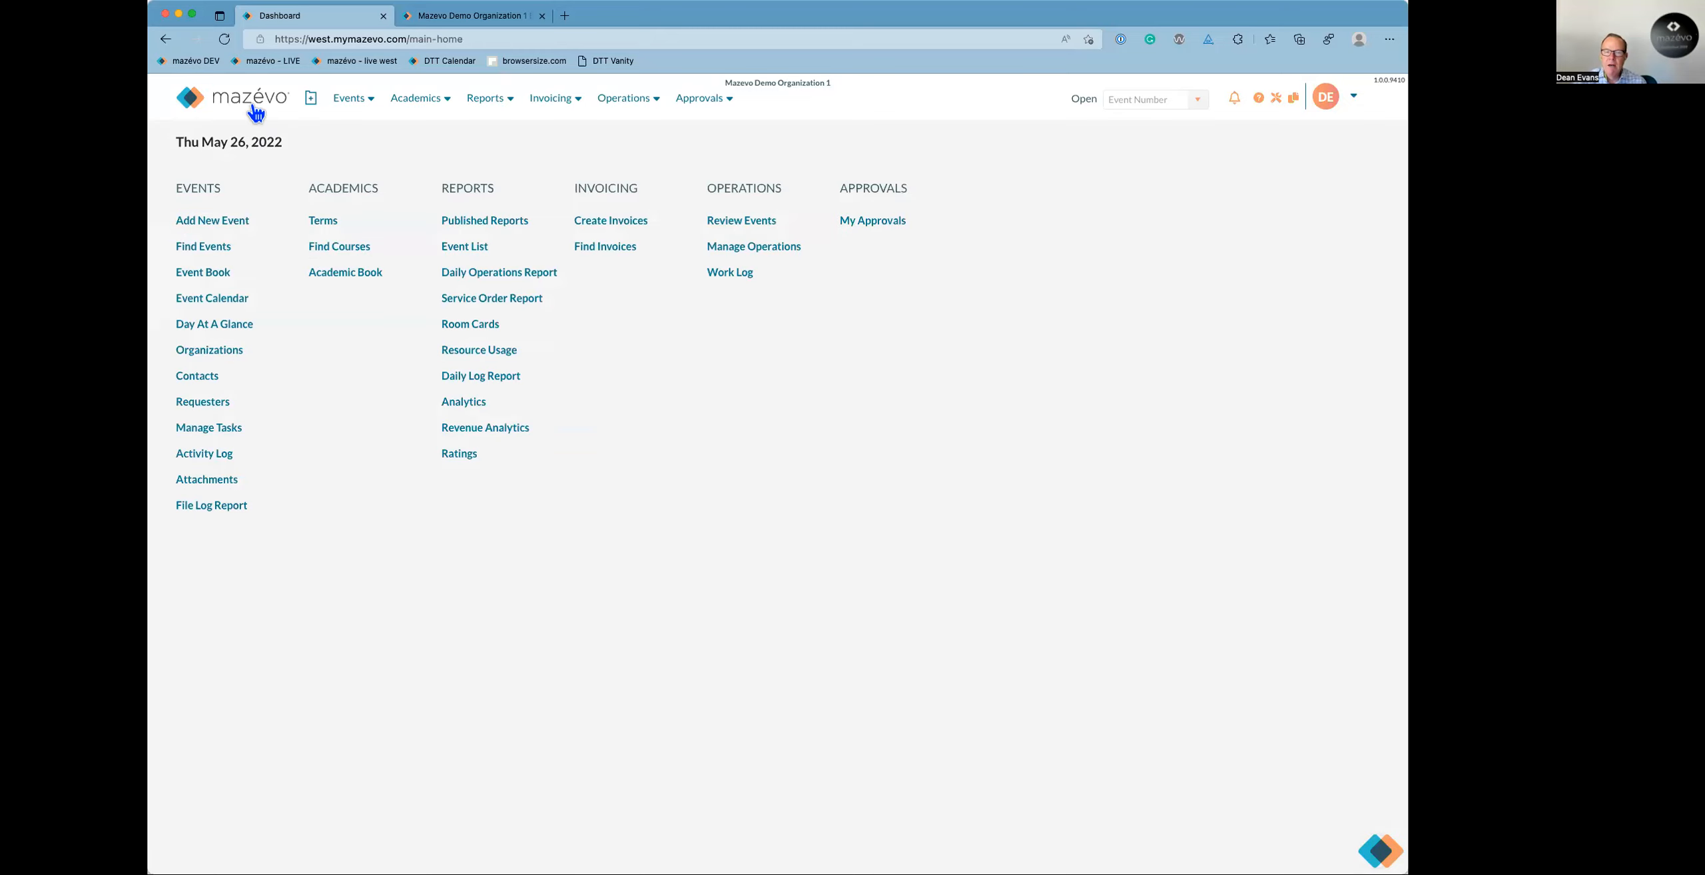
{"action": "left_click", "coordinate": [488, 277]}
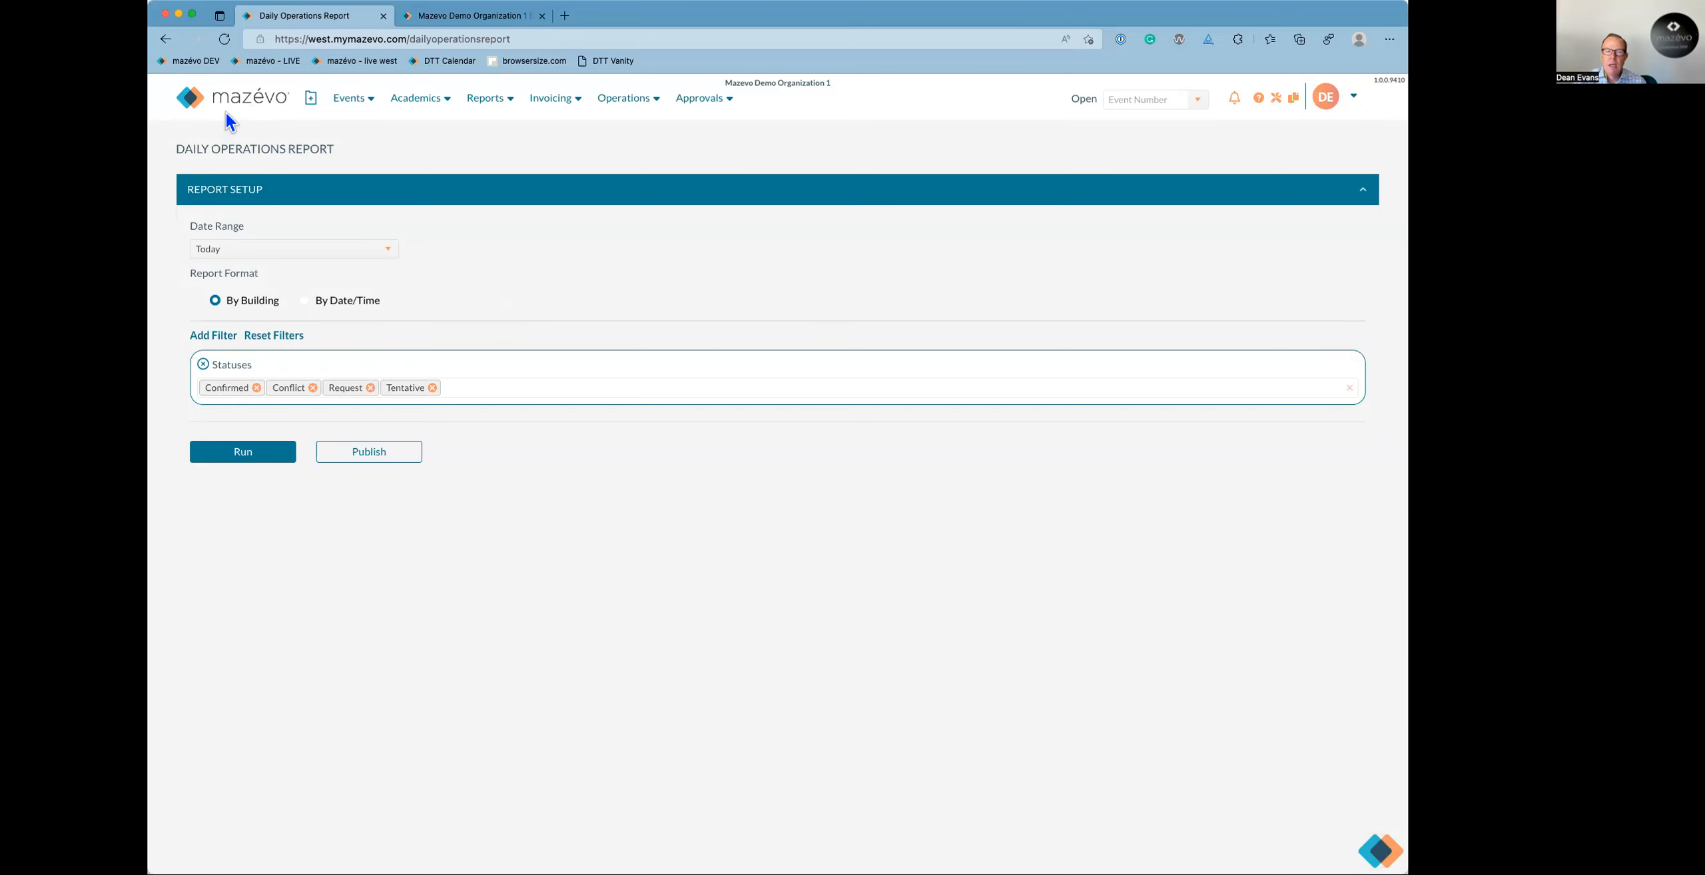
{"action": "left_click", "coordinate": [243, 112]}
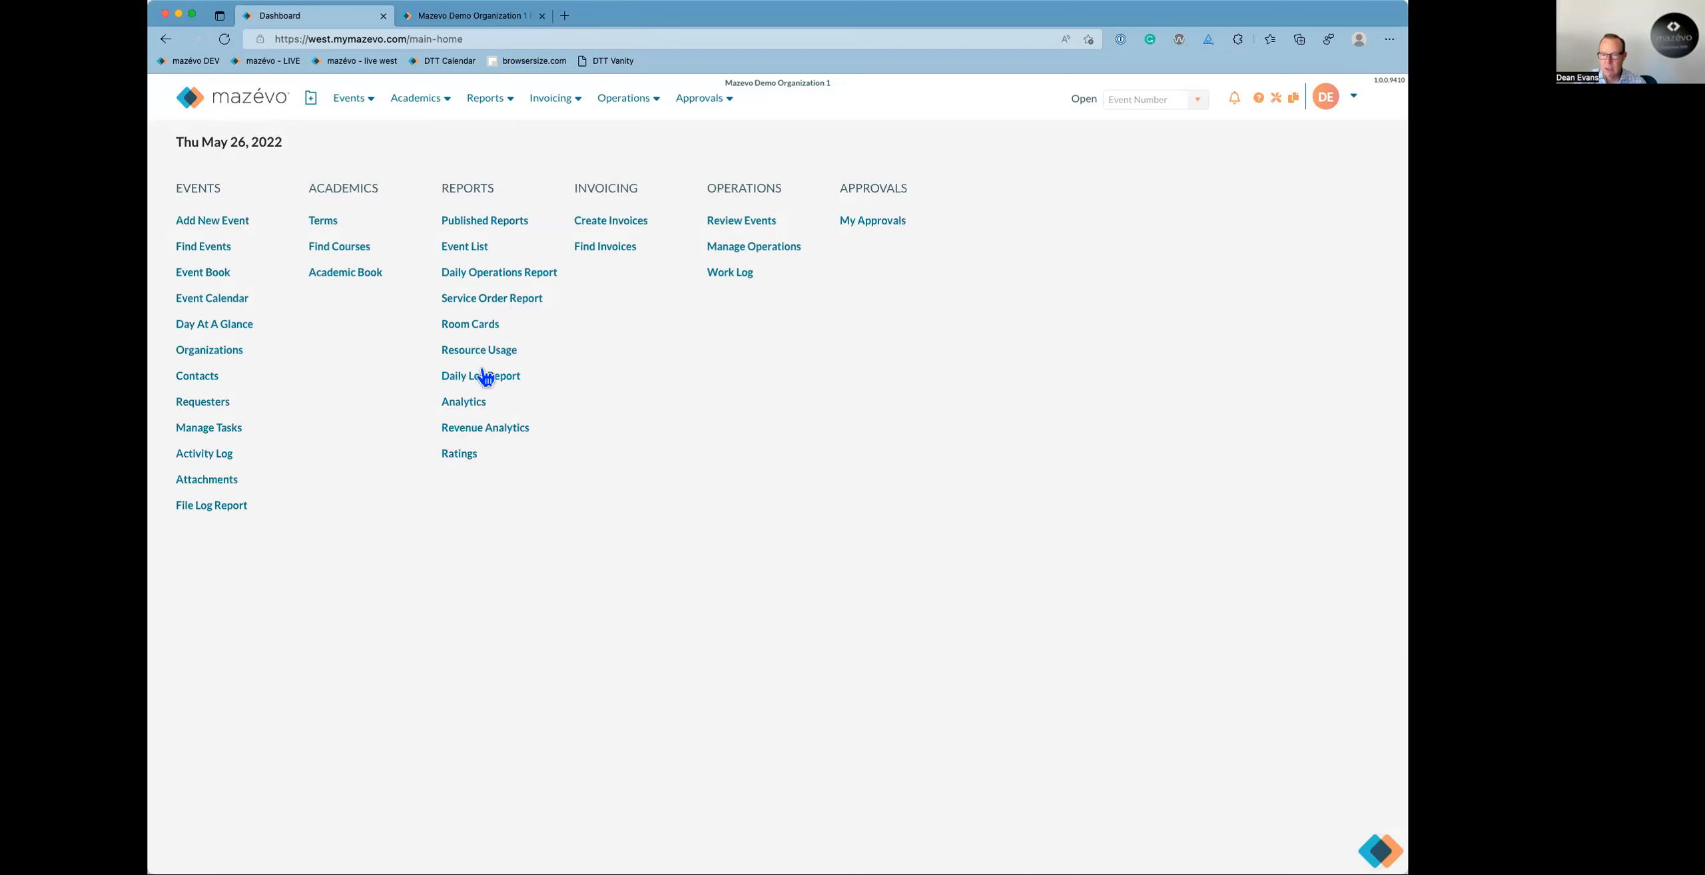
Open the Room Cards report, examine the options in its Statuses filter, and return to the dashboard.
{"action": "left_click", "coordinate": [470, 325]}
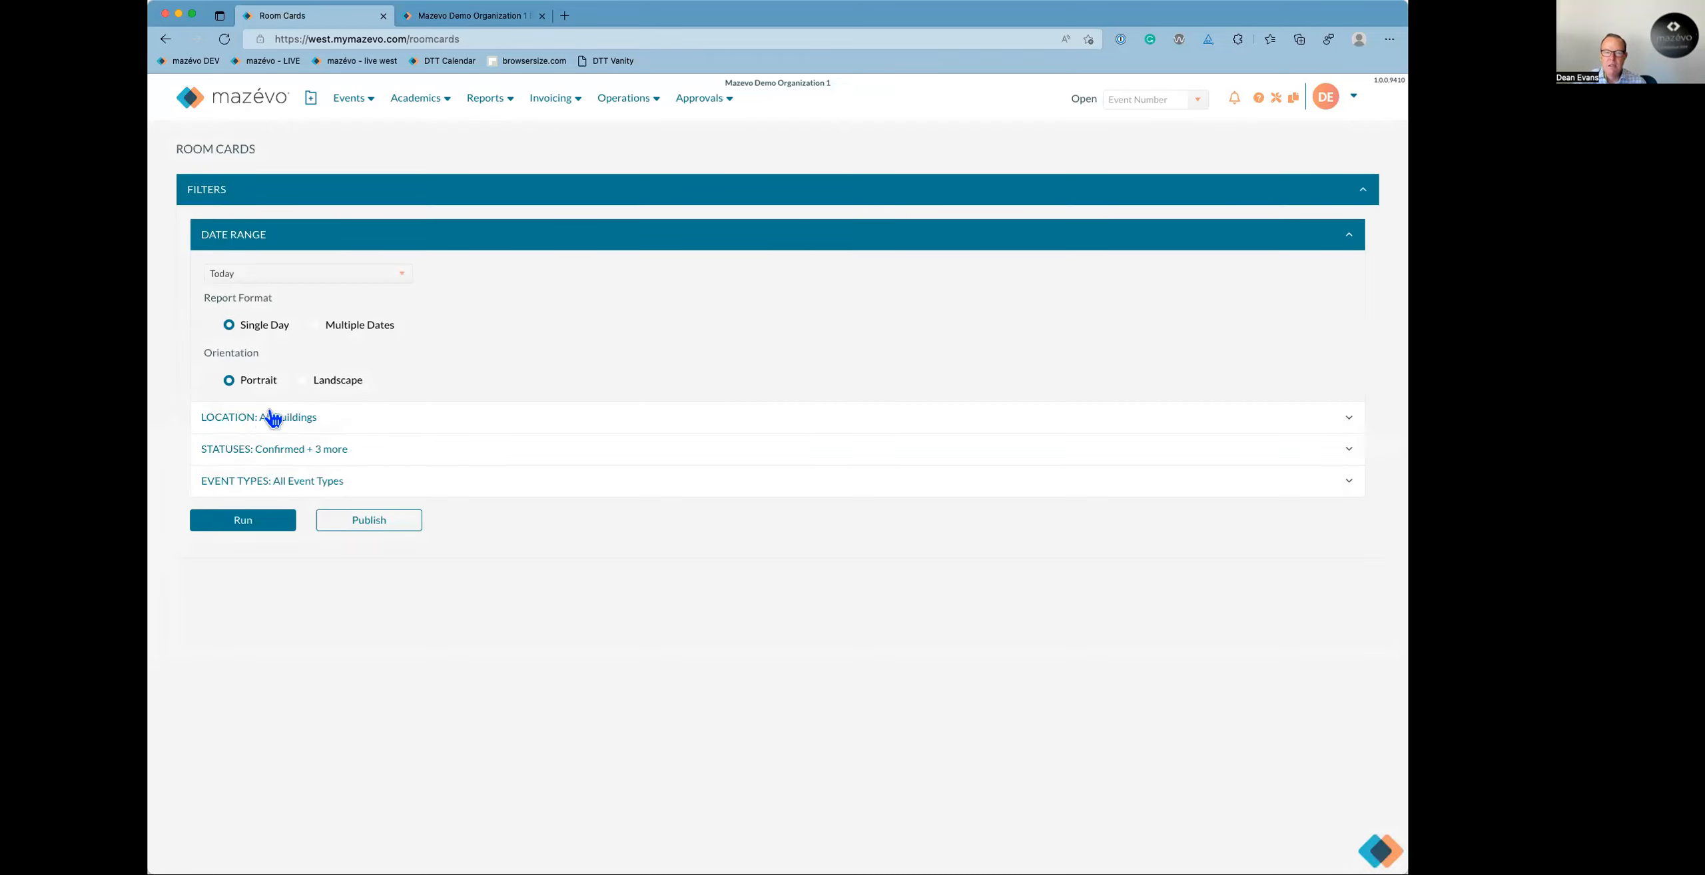
{"action": "left_click", "coordinate": [223, 456]}
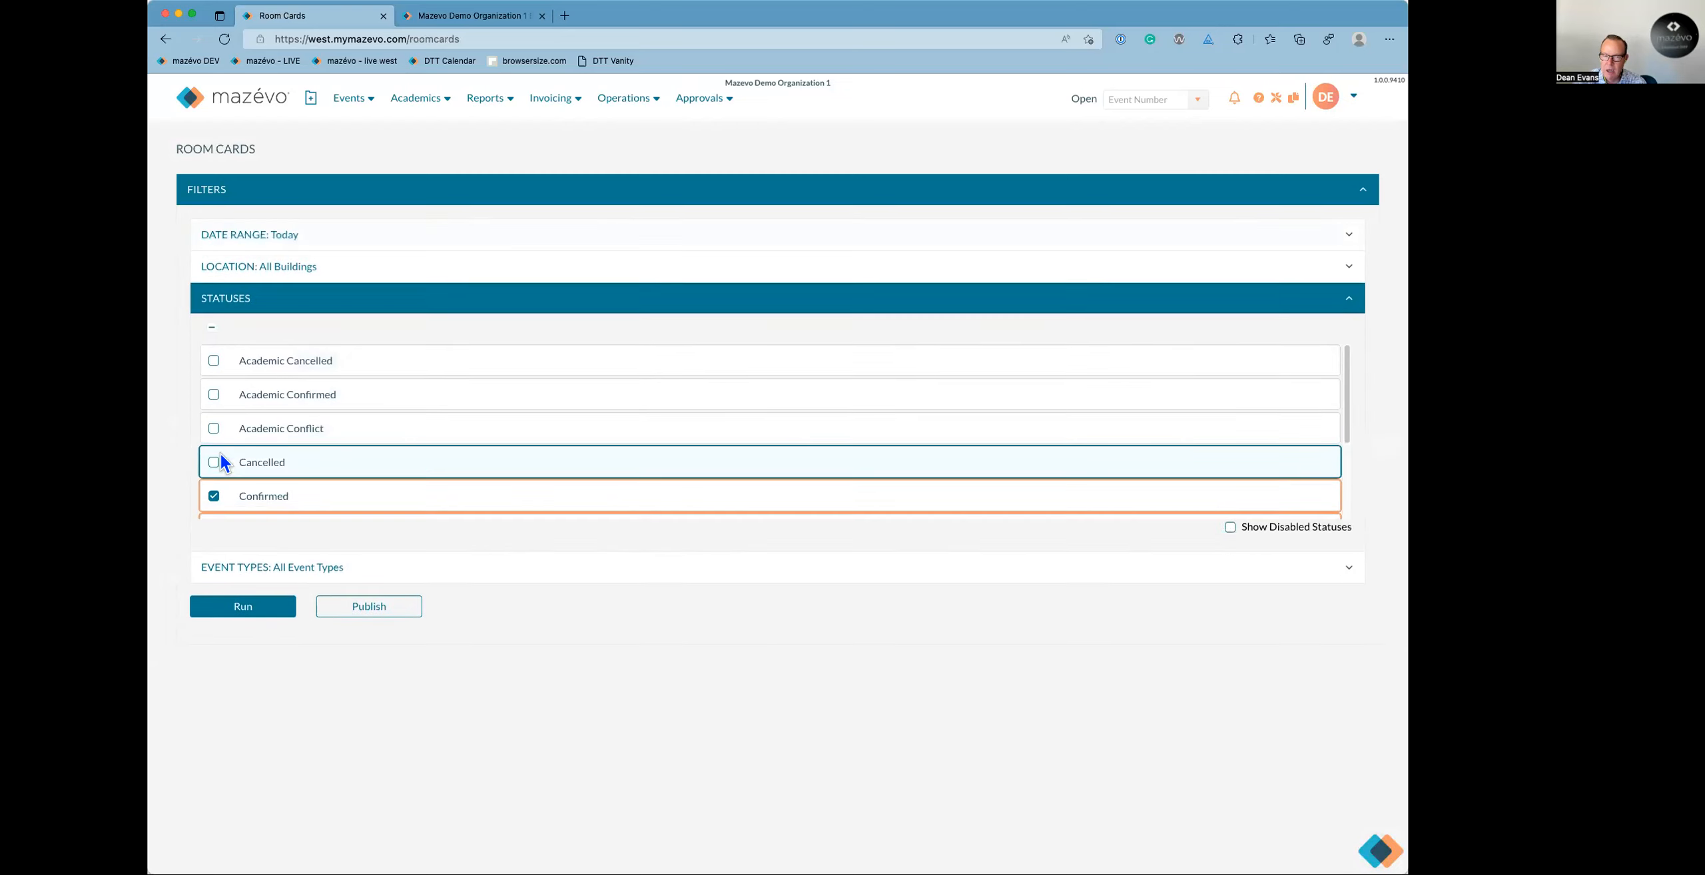
{"action": "scroll", "coordinate": [393, 467], "scroll_direction": "down", "scroll_amount": 3}
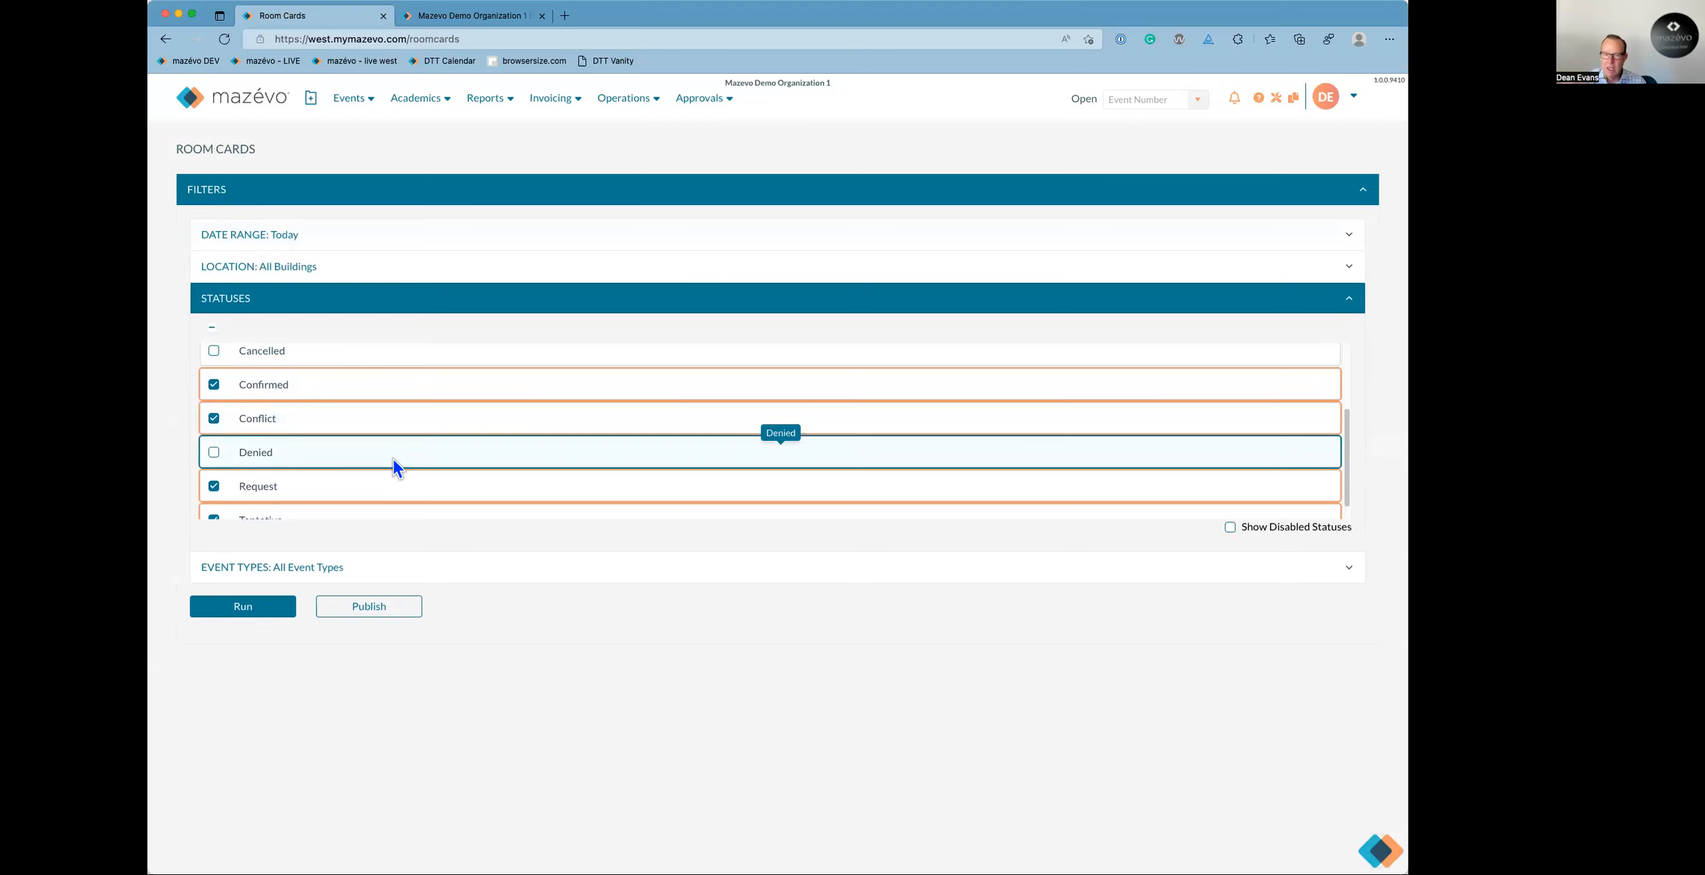
{"action": "scroll", "coordinate": [393, 458], "scroll_direction": "down", "scroll_amount": 1}
{"action": "scroll", "coordinate": [393, 458], "scroll_direction": "up", "scroll_amount": 1}
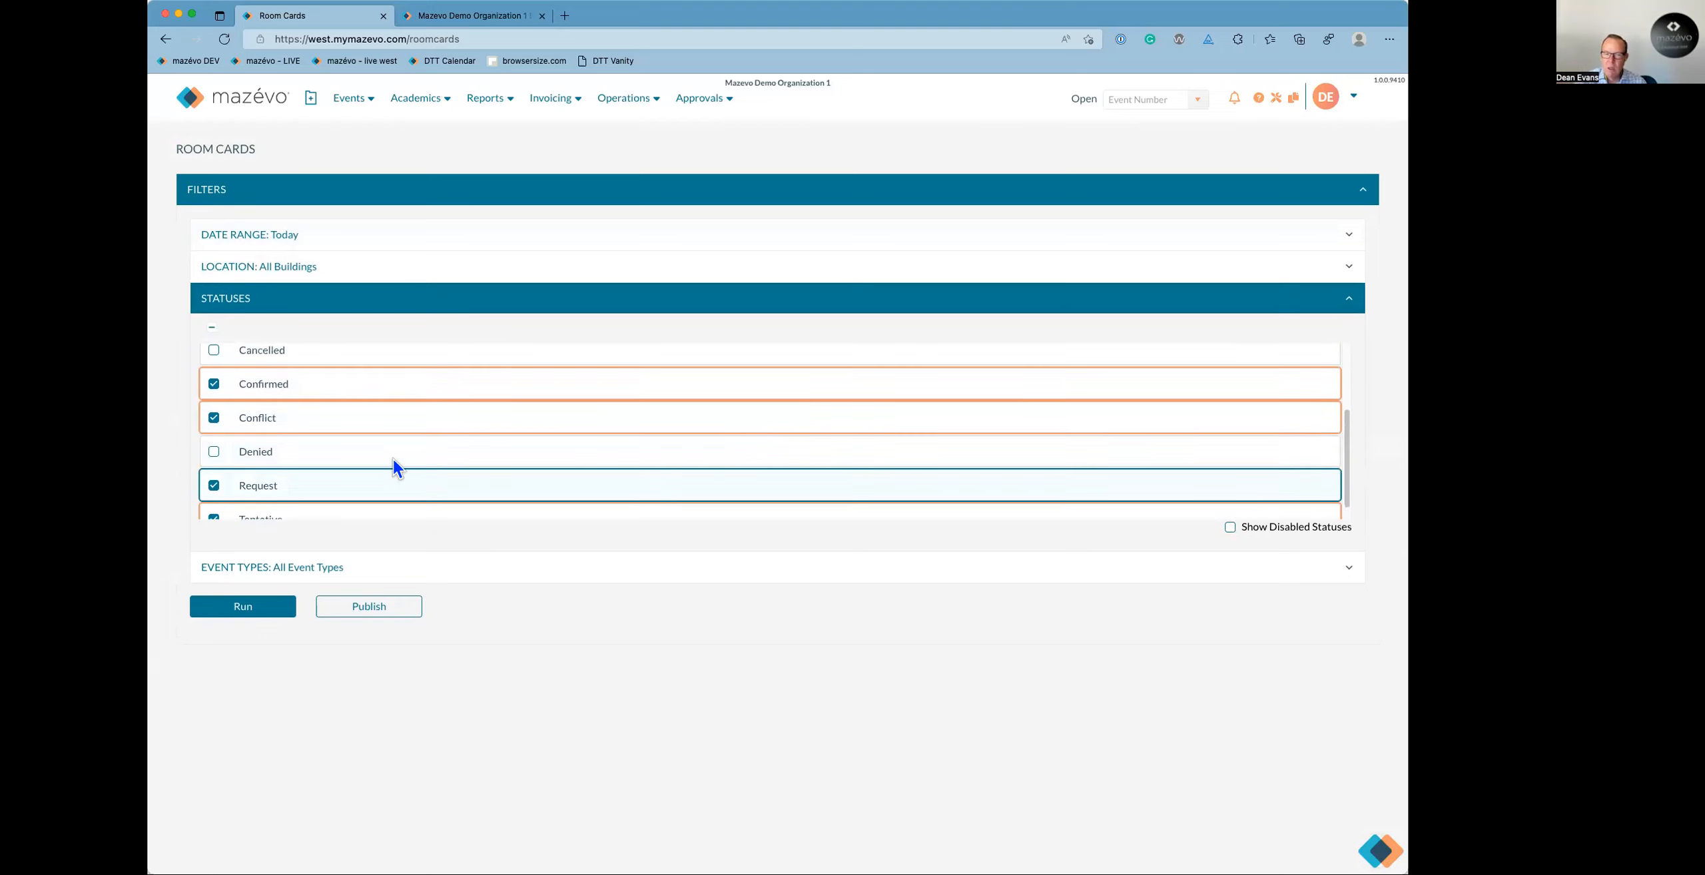
{"action": "left_click", "coordinate": [273, 304]}
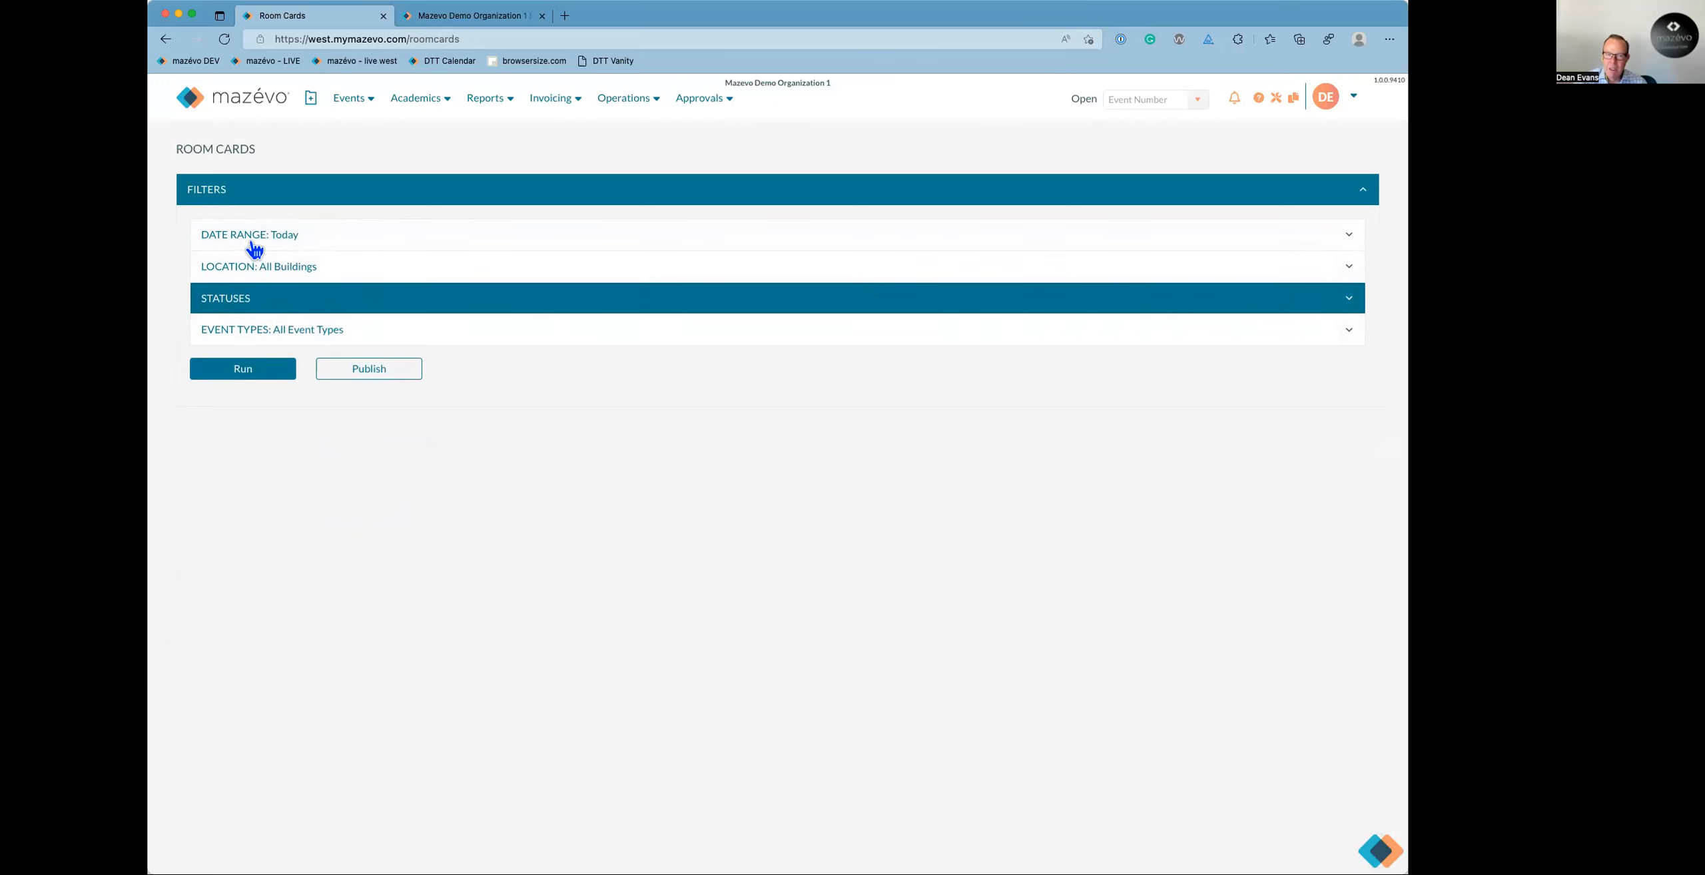
{"action": "left_click", "coordinate": [265, 112]}
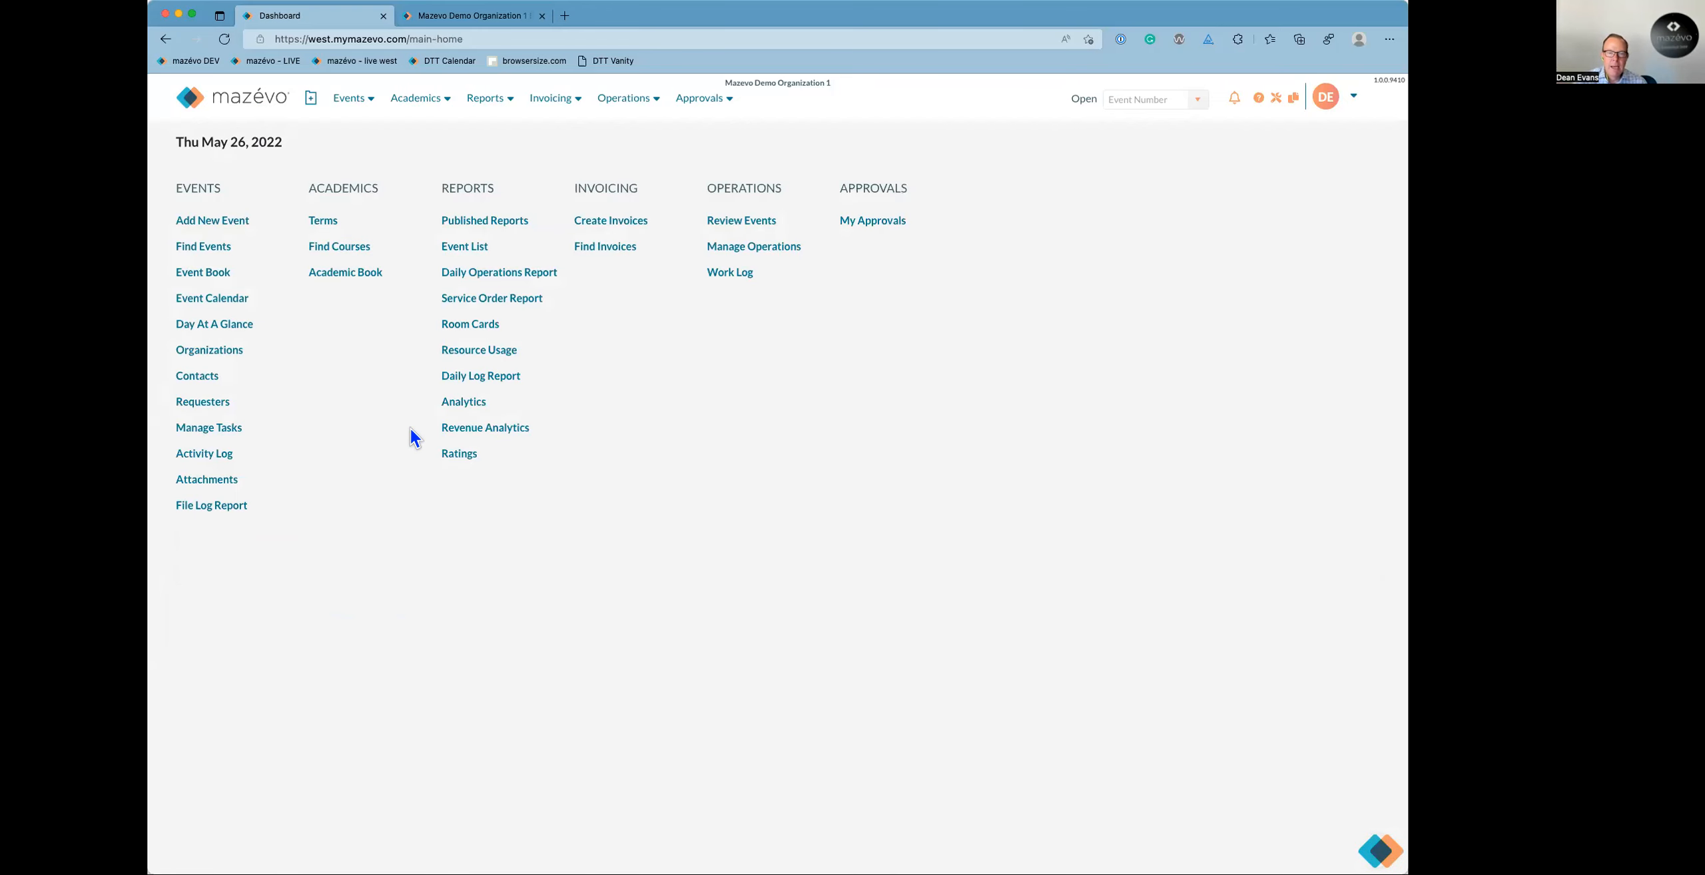
Open Revenue Analytics and run it with the date range set to This Month.
{"action": "left_click", "coordinate": [504, 429]}
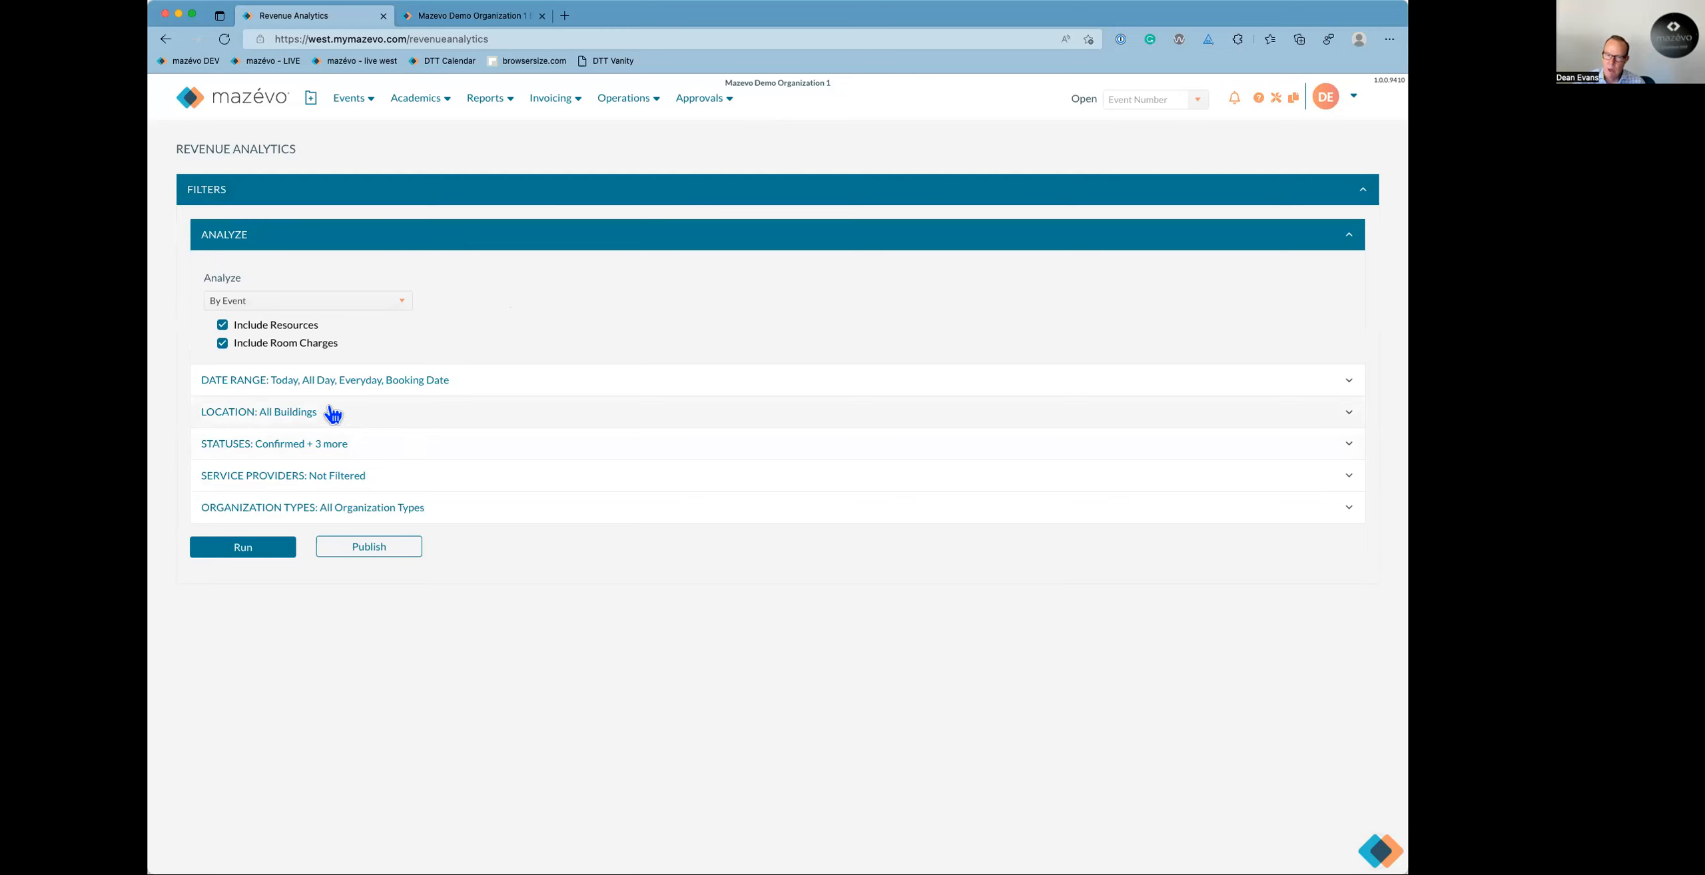
{"action": "left_click", "coordinate": [260, 380]}
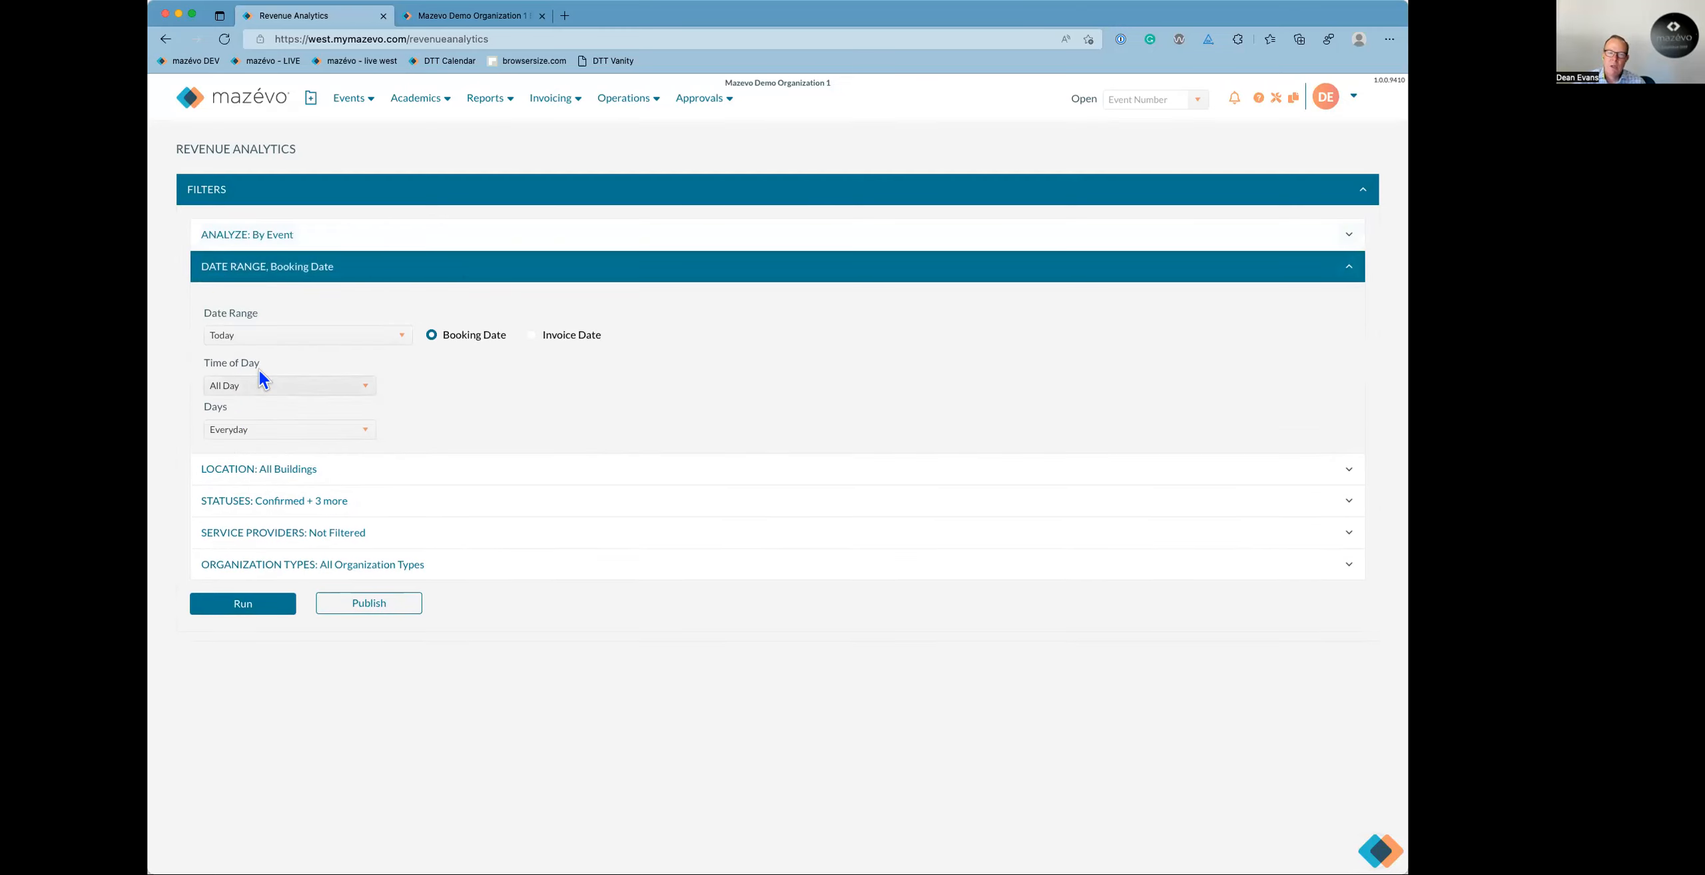
{"action": "left_click", "coordinate": [297, 338]}
{"action": "left_click", "coordinate": [291, 417]}
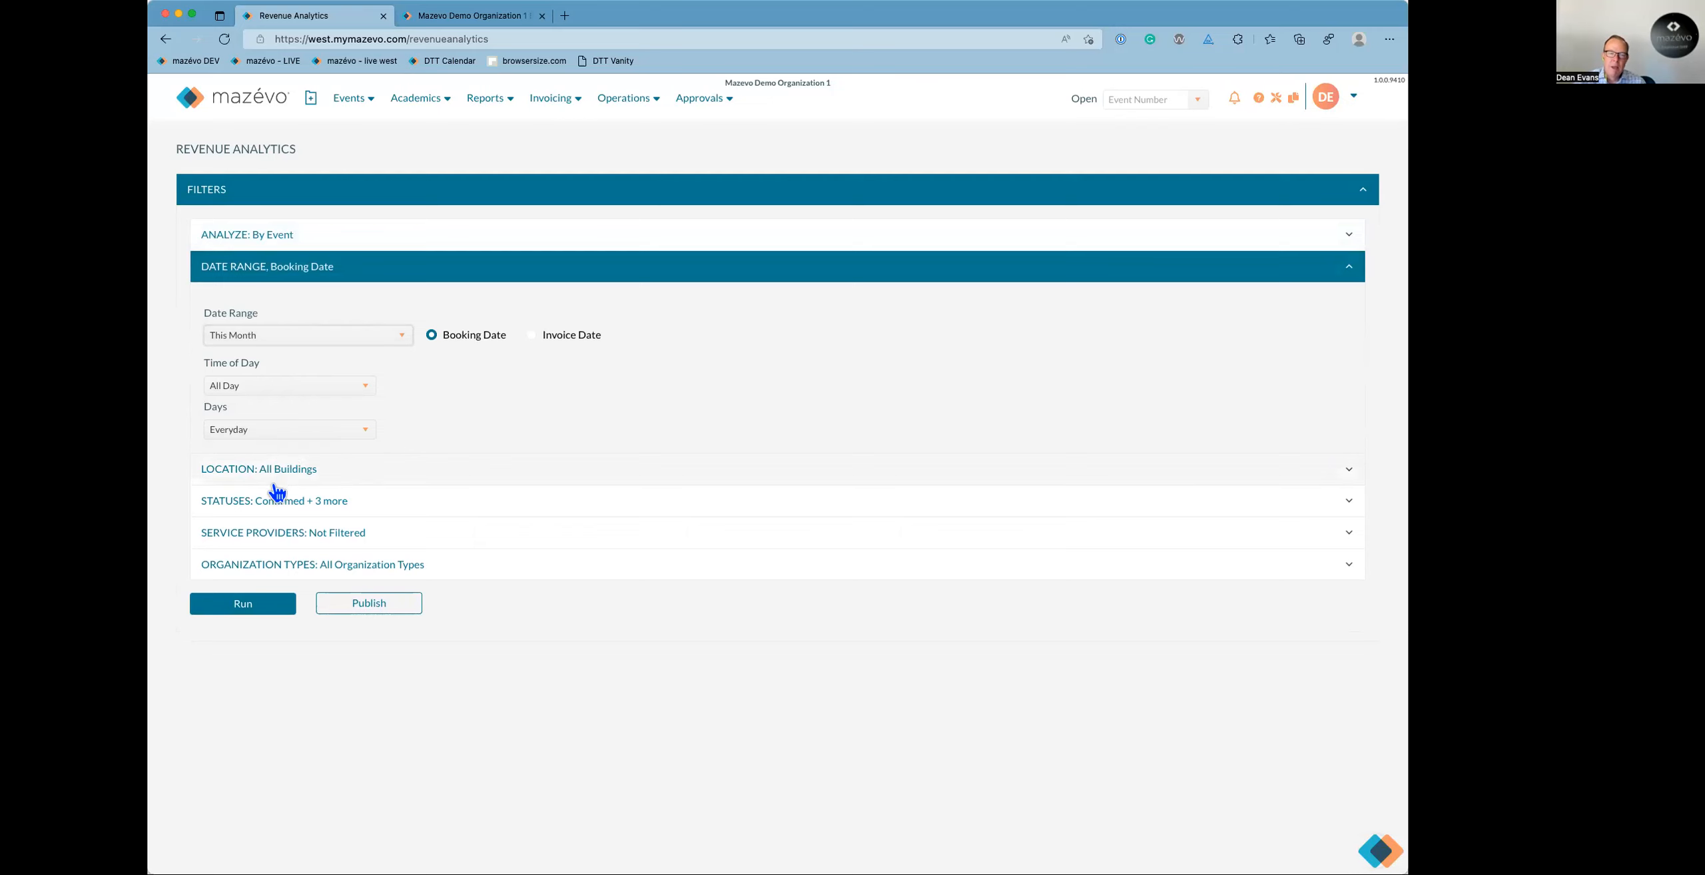
{"action": "left_click", "coordinate": [256, 612]}
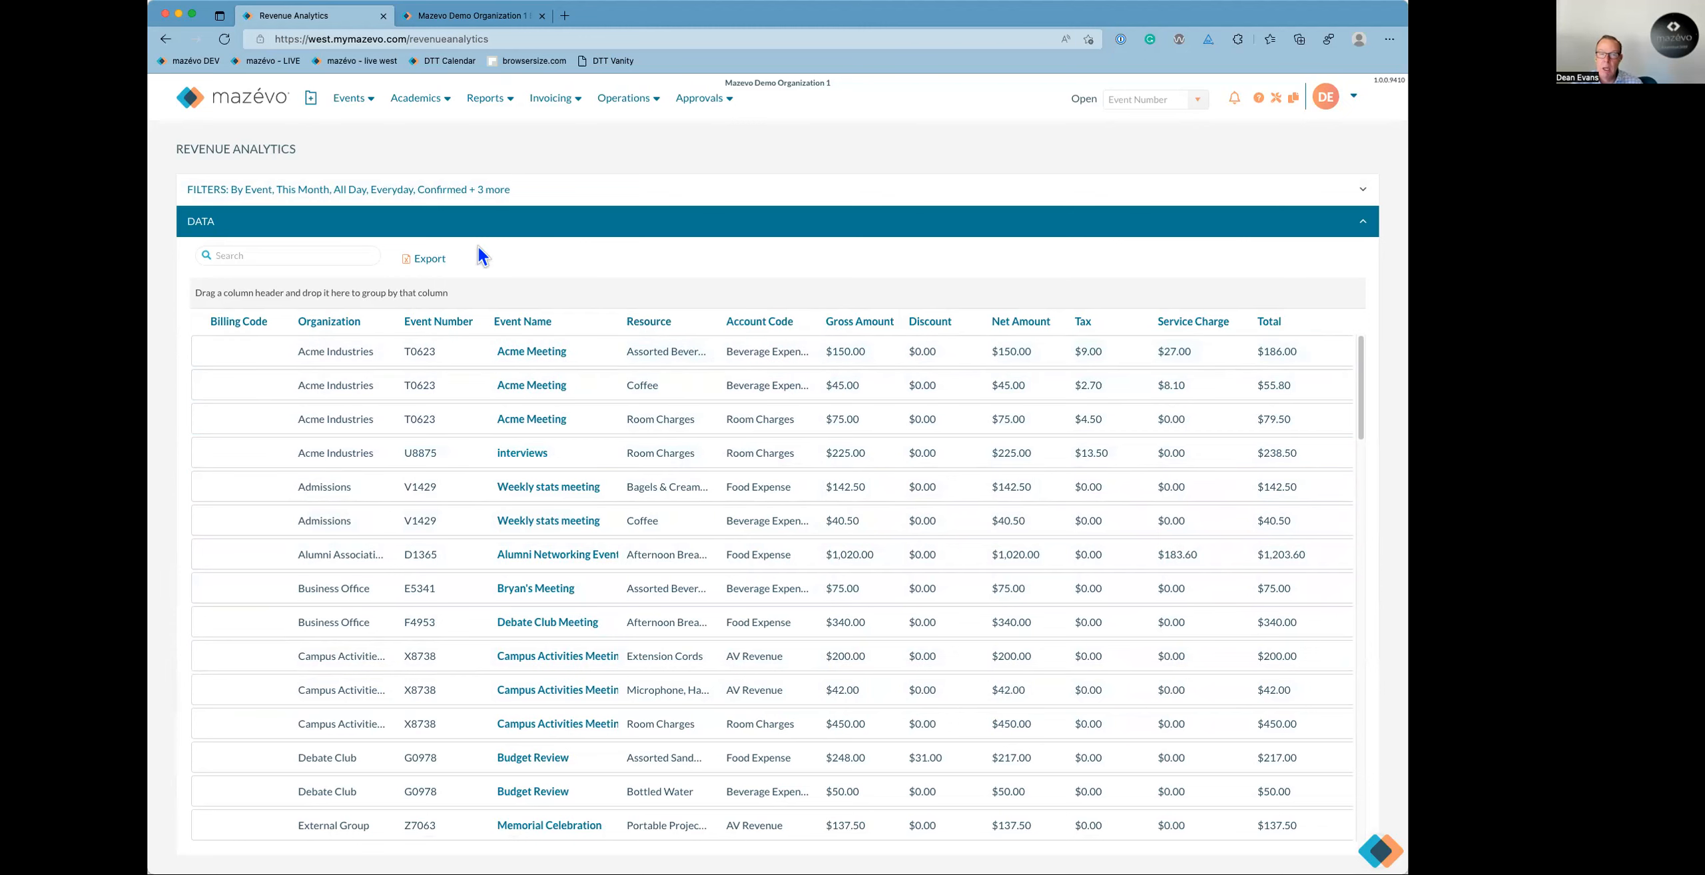
Rerun Revenue Analytics based on Invoice Date and reopen its filters.
{"action": "left_click", "coordinate": [325, 193]}
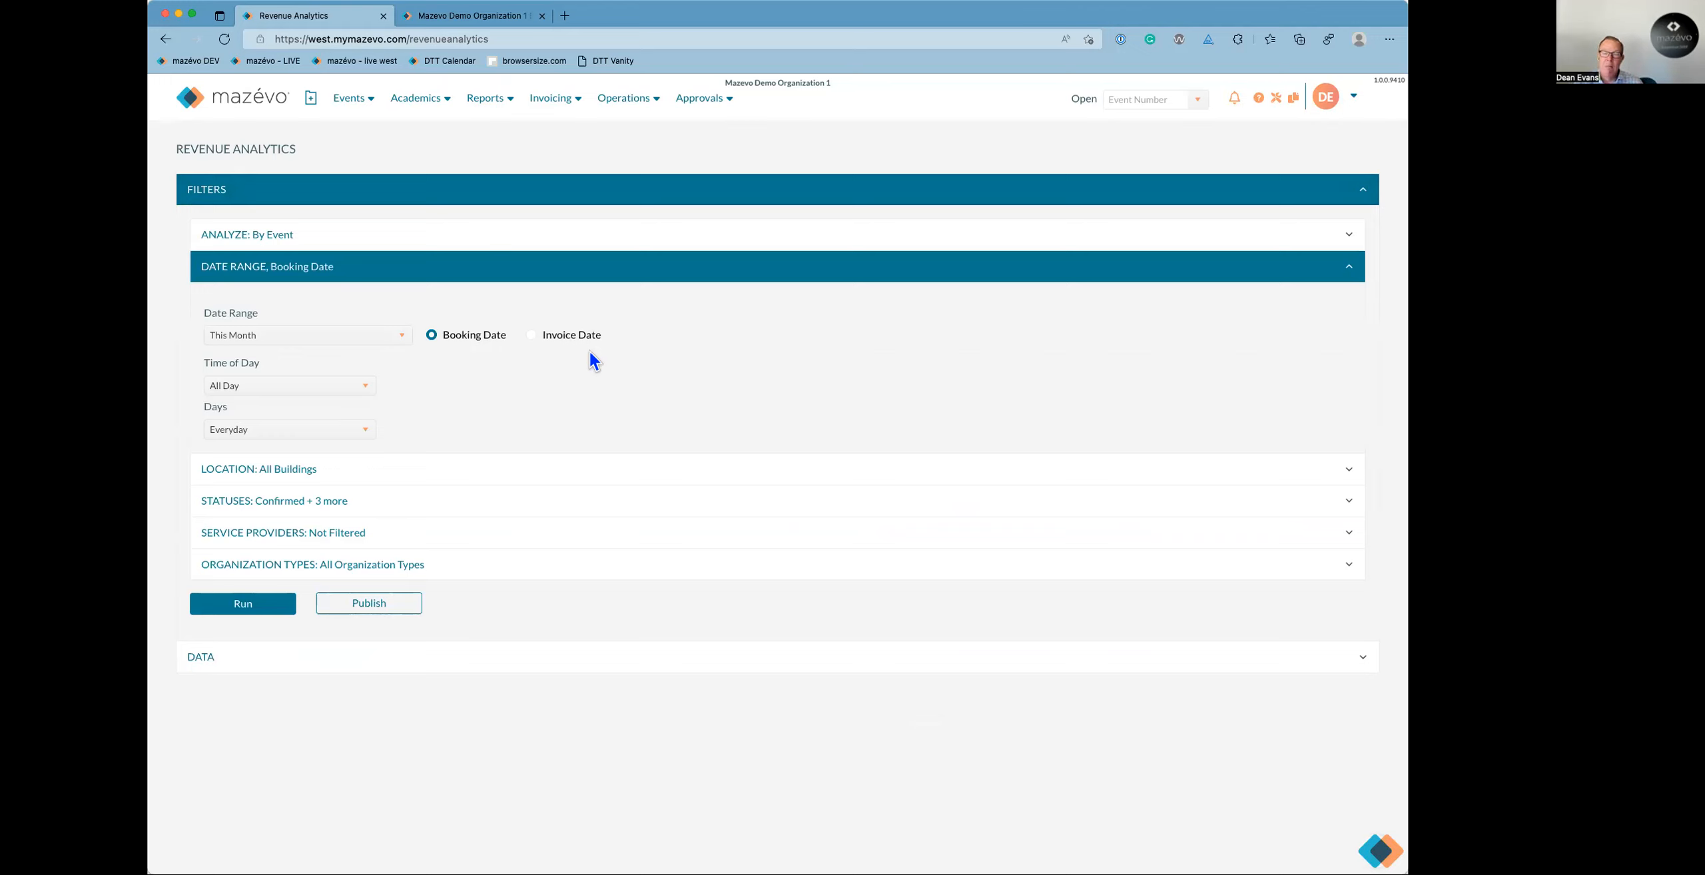
{"action": "left_click", "coordinate": [563, 340]}
{"action": "left_click", "coordinate": [274, 606]}
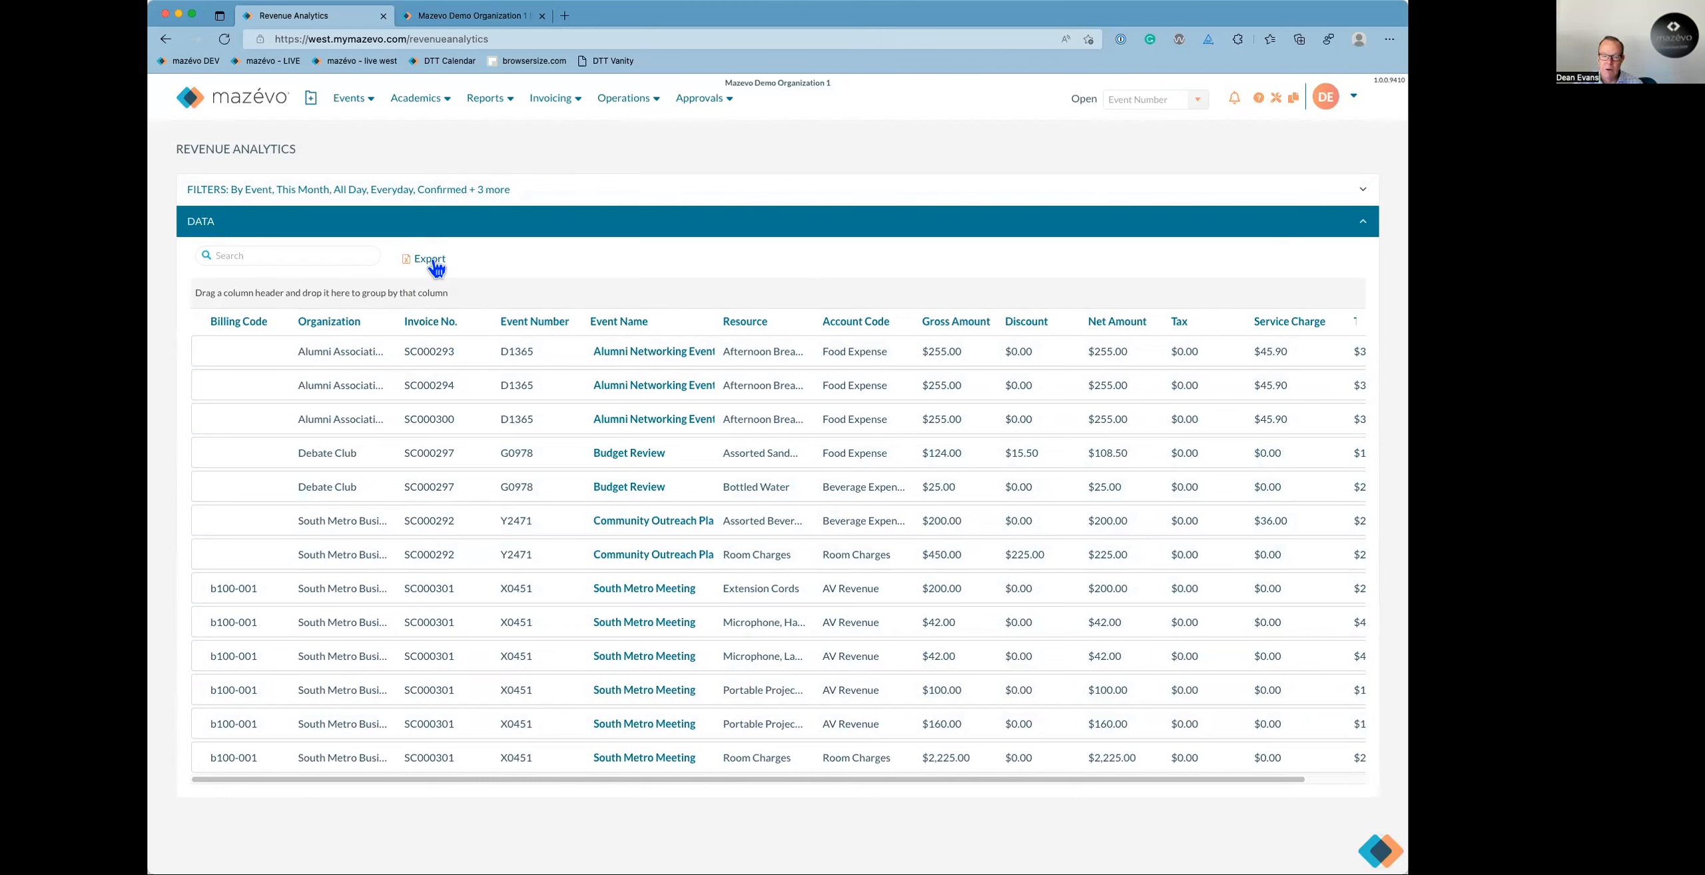
{"action": "left_click", "coordinate": [214, 200]}
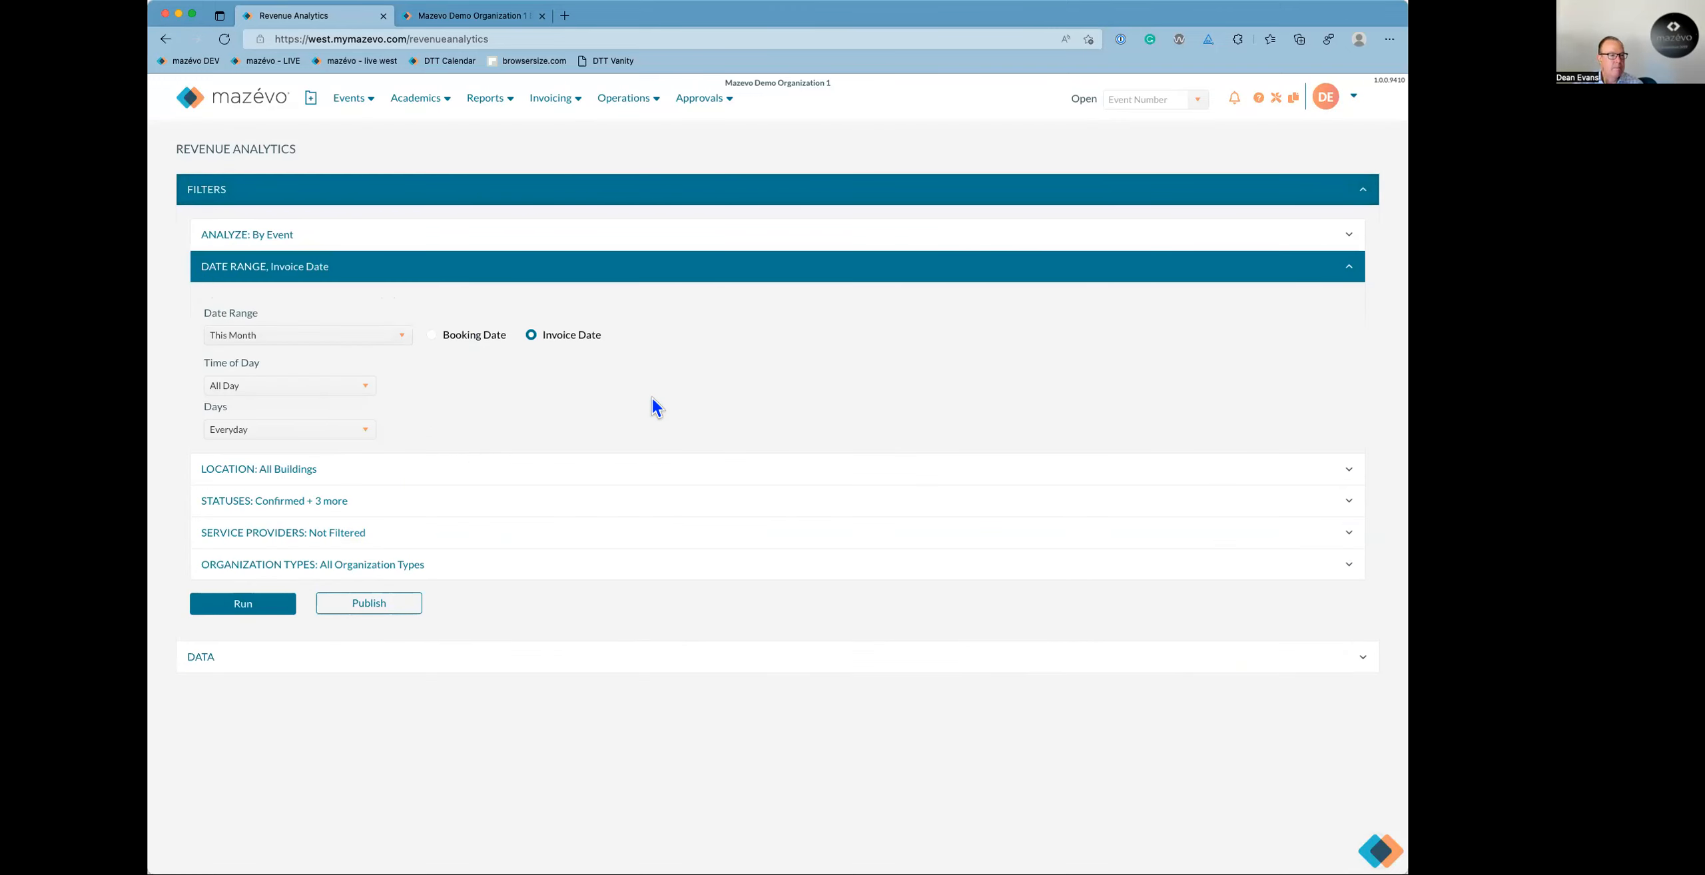
Open the Room Cards report from the dashboard and run it for This Week.
{"action": "left_click", "coordinate": [268, 114]}
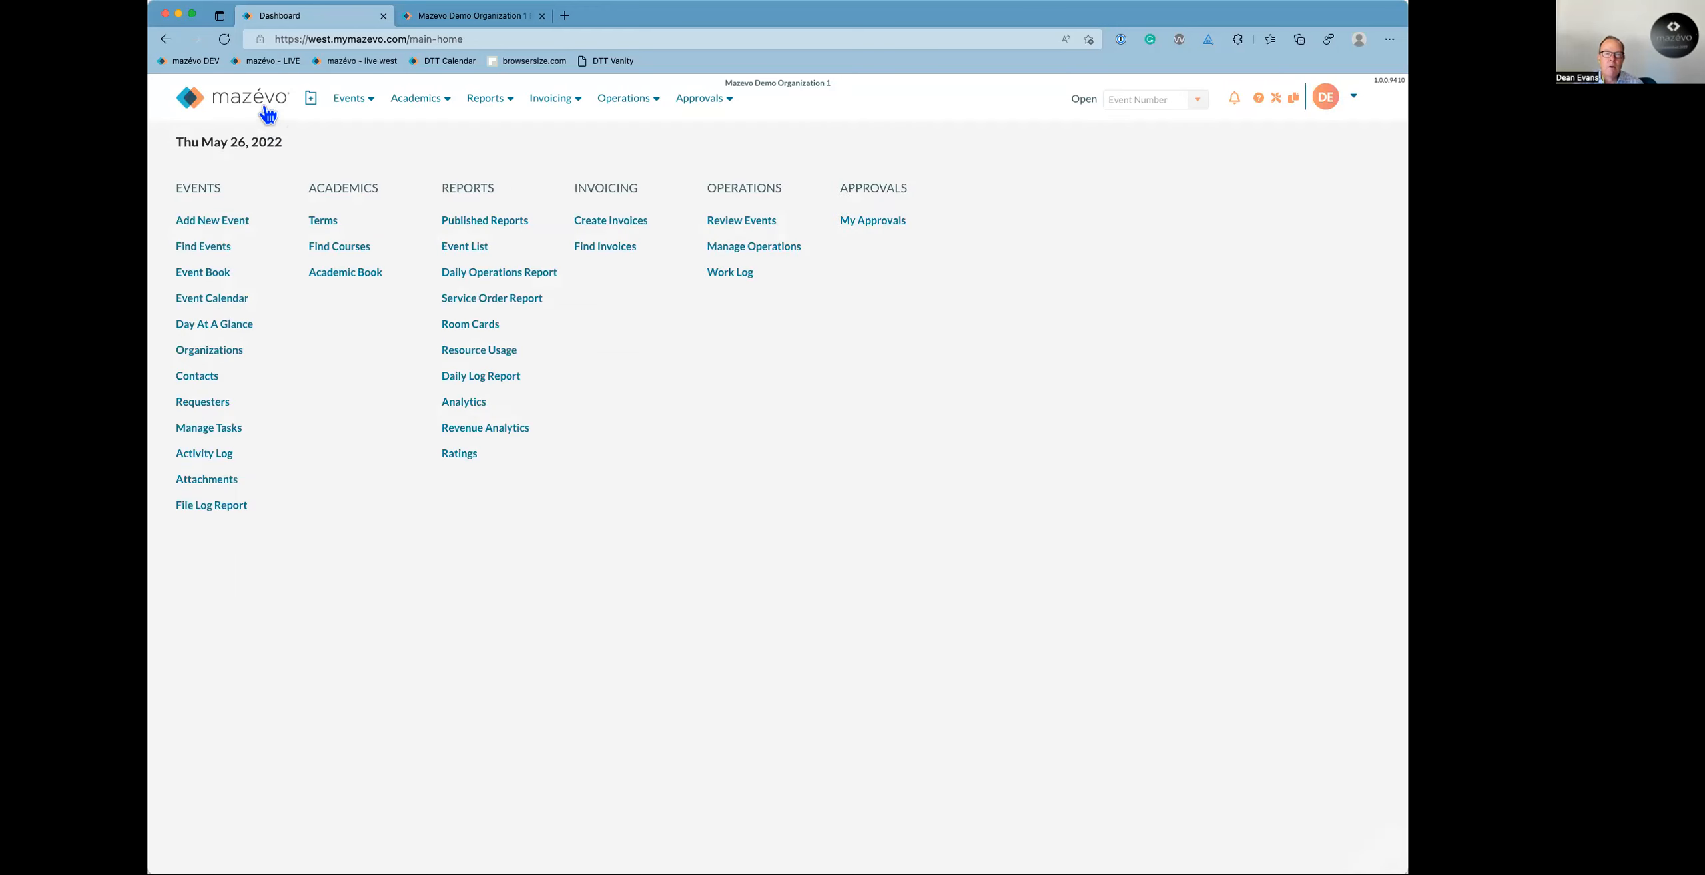
{"action": "left_click", "coordinate": [467, 327]}
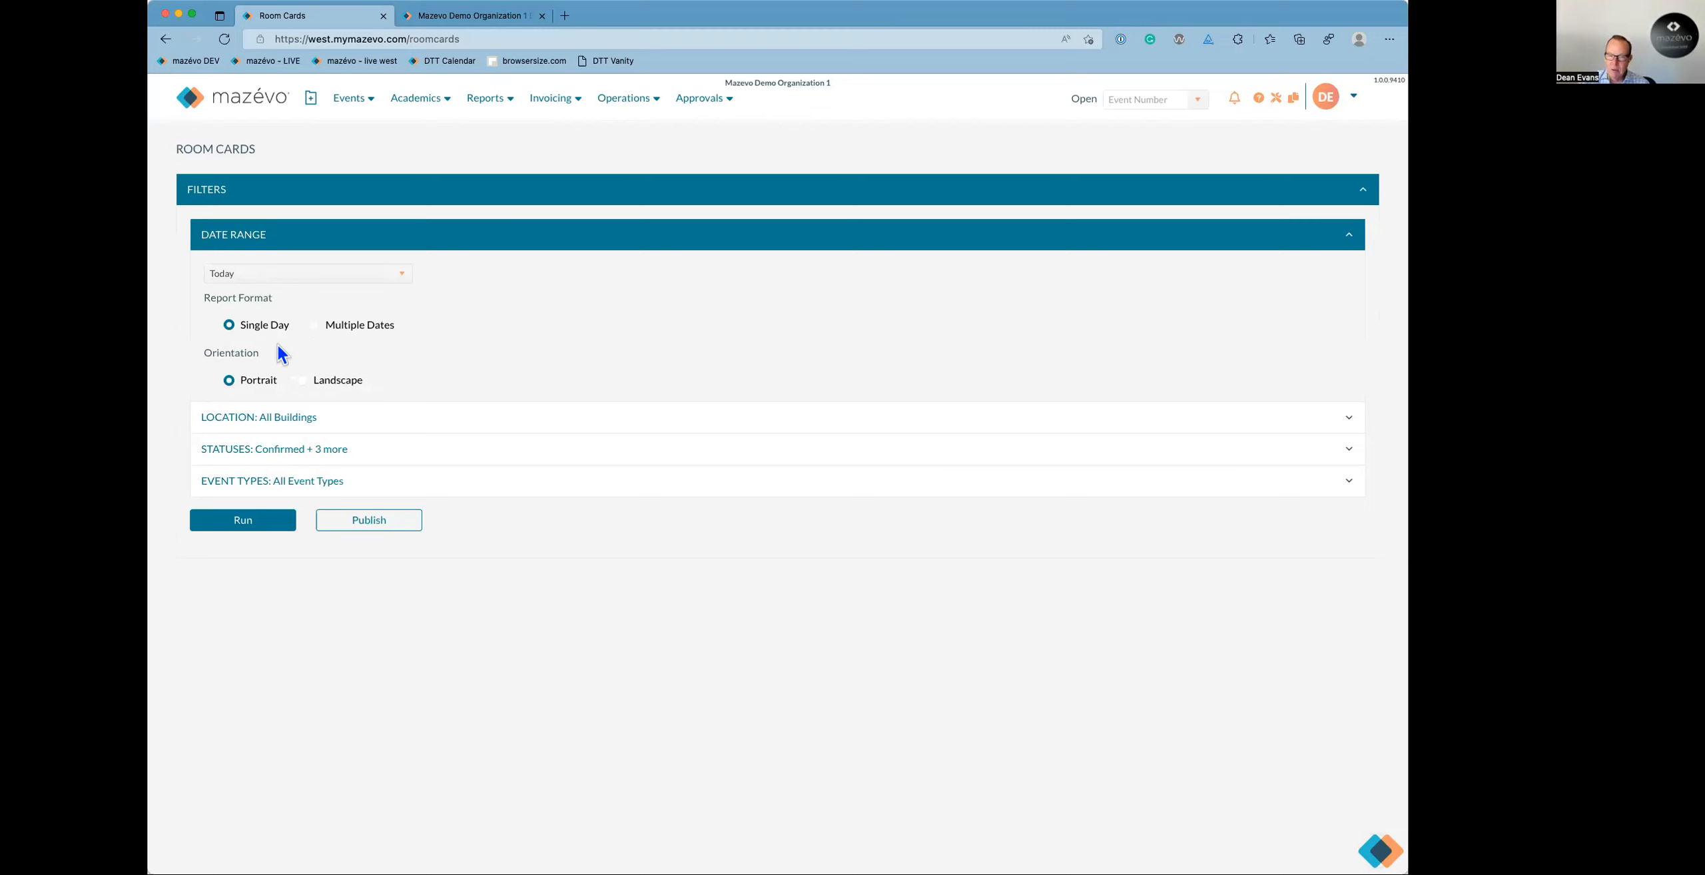
{"action": "left_click", "coordinate": [297, 274]}
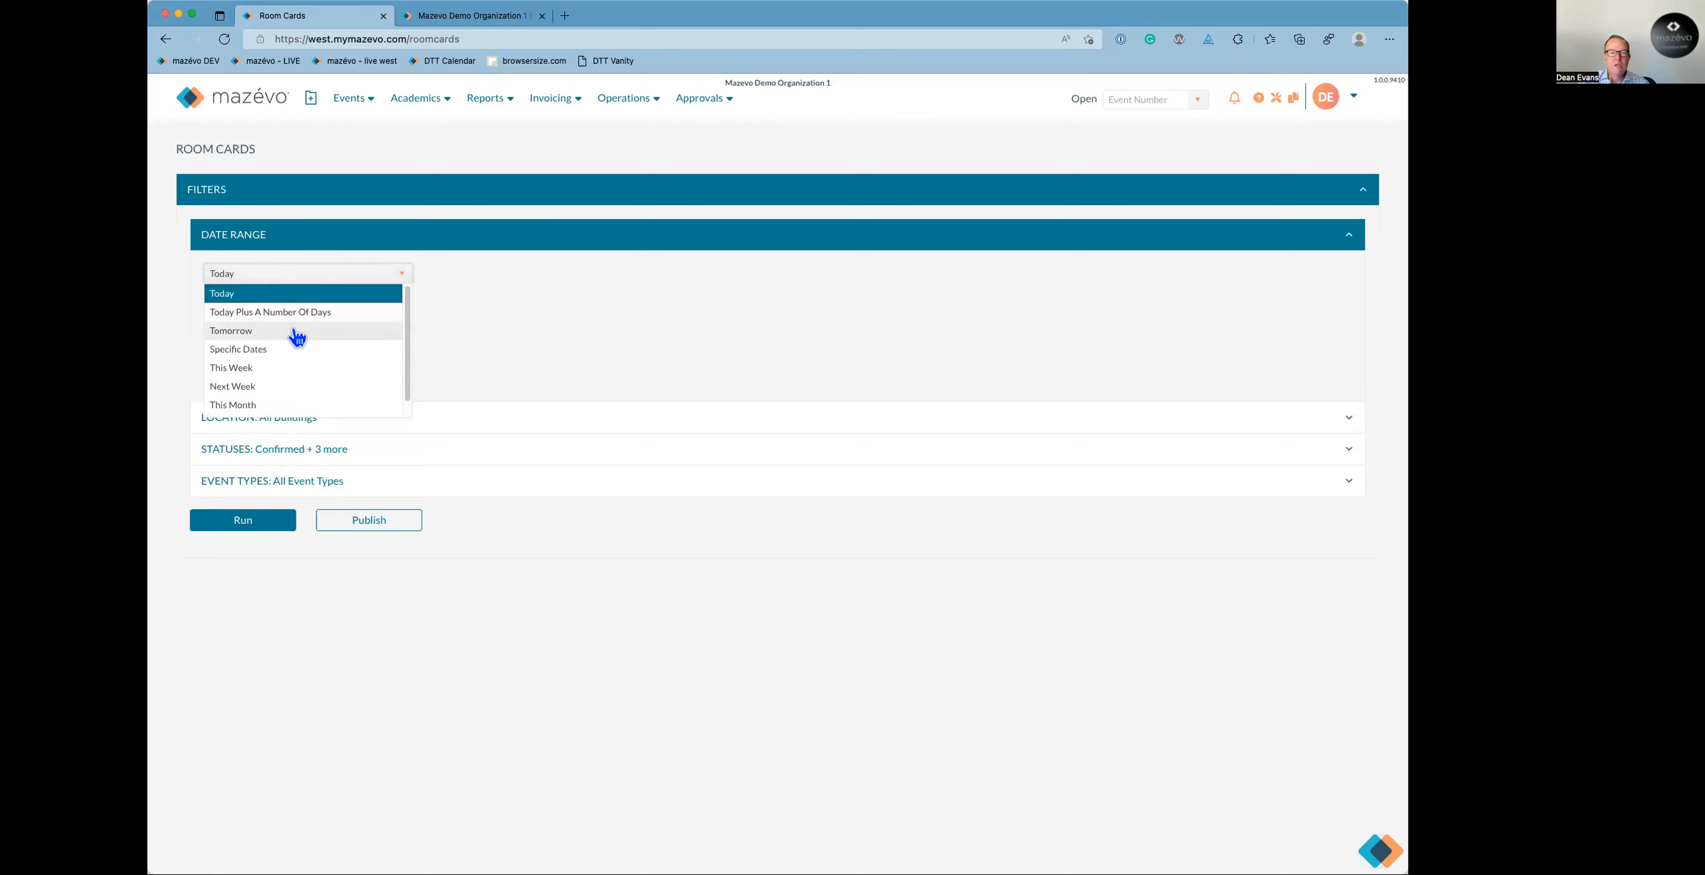
{"action": "left_click", "coordinate": [293, 368]}
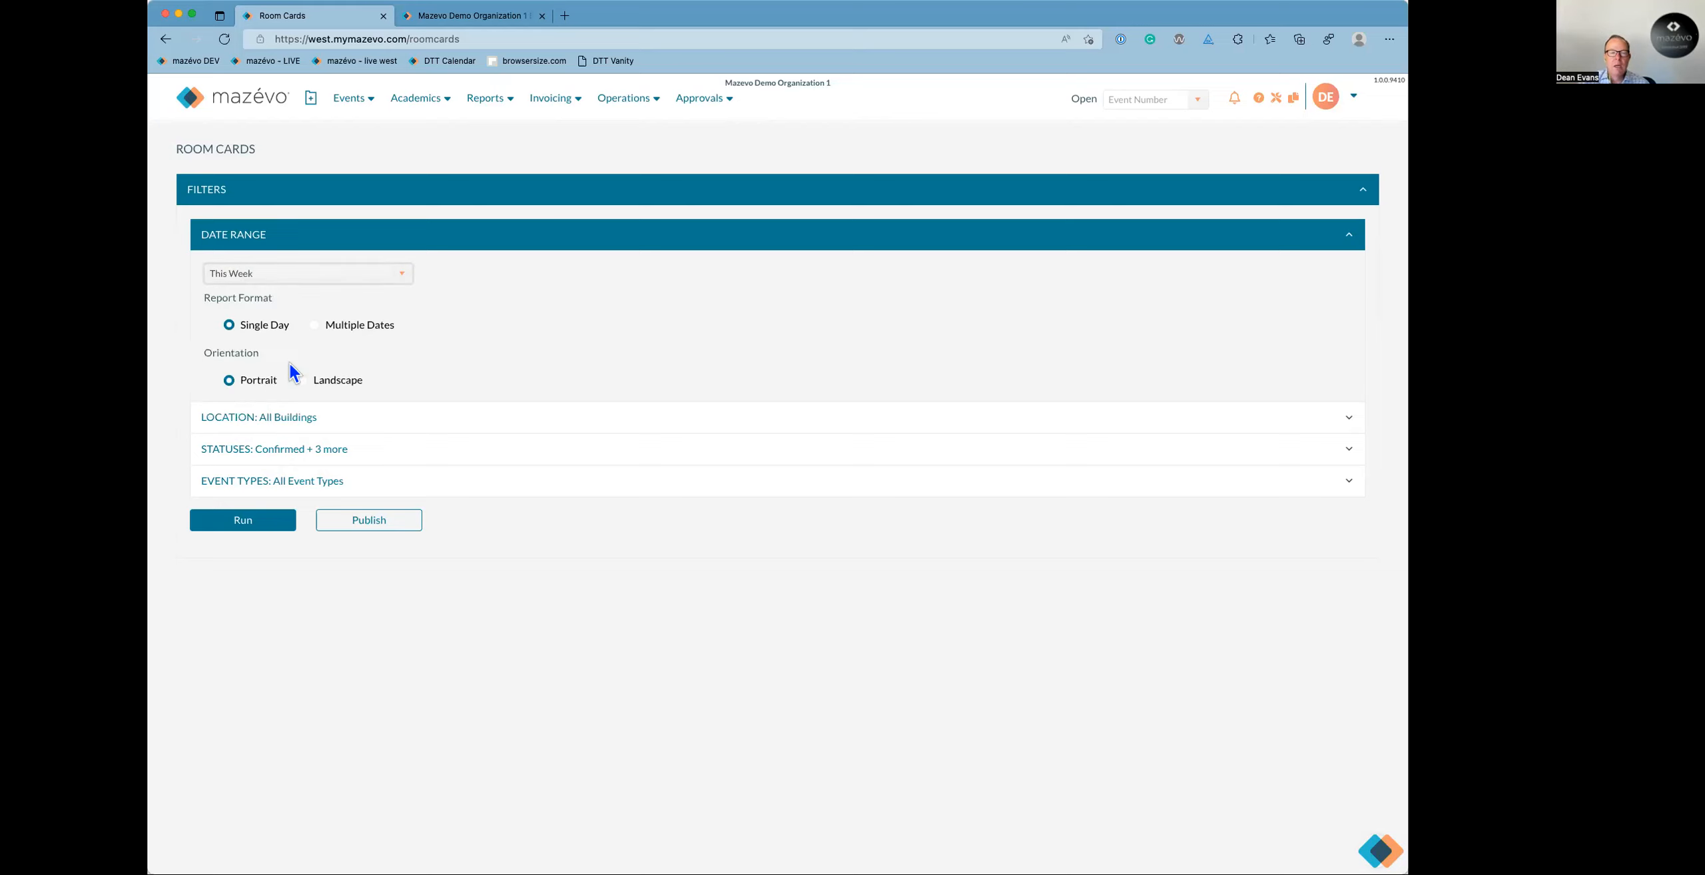
{"action": "left_click", "coordinate": [266, 526]}
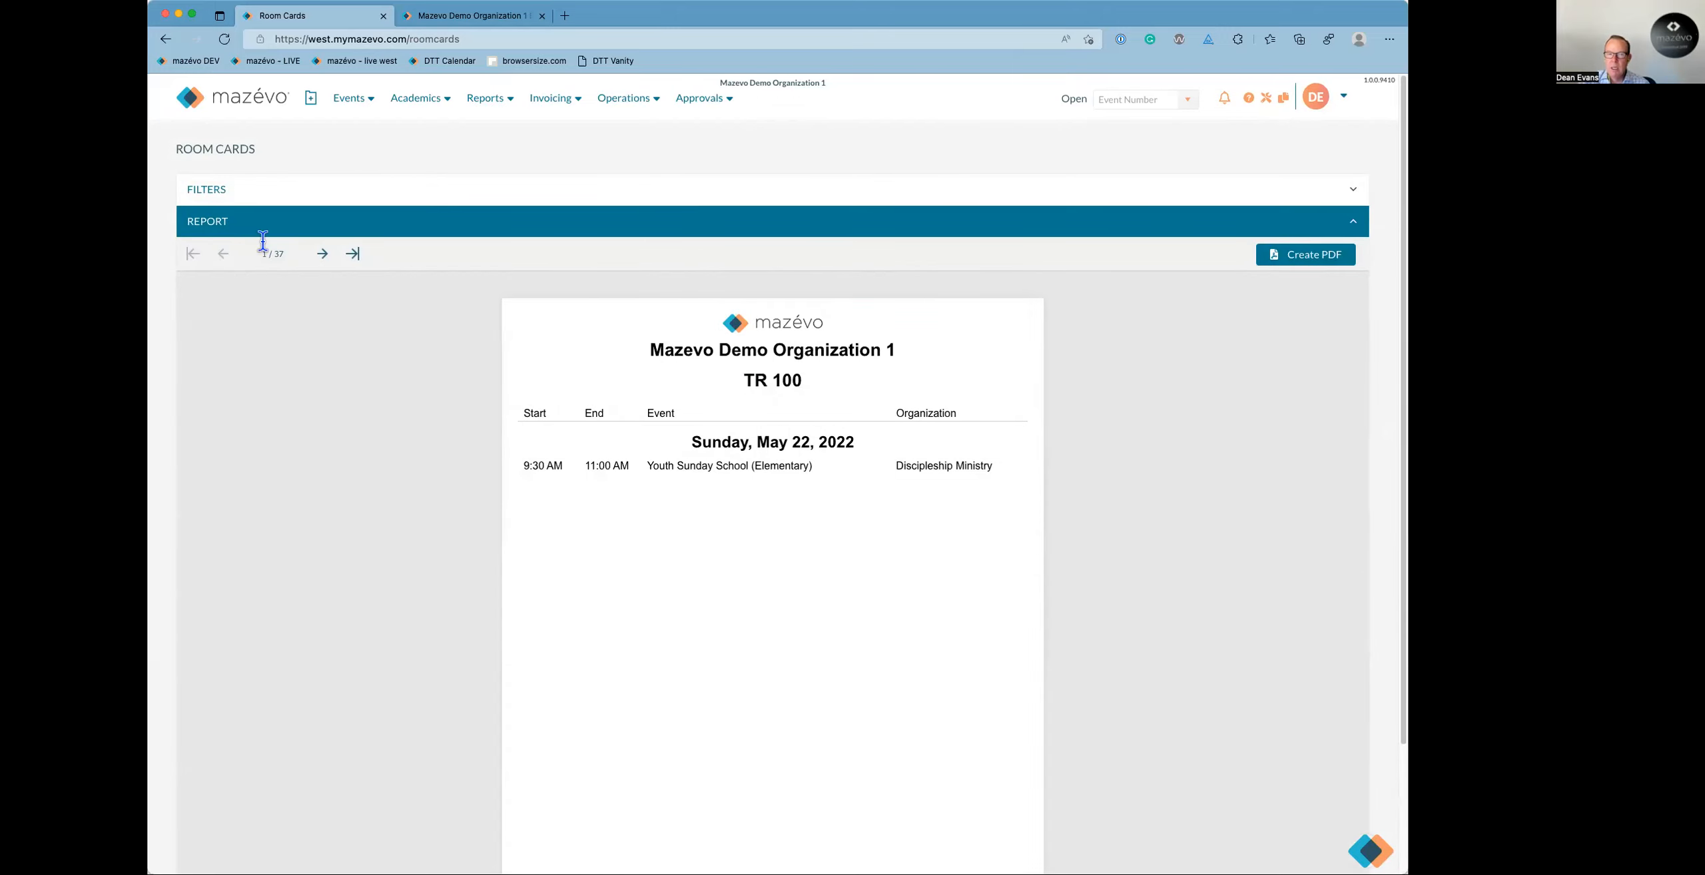
Change the Room Cards orientation to Landscape and rerun the report.
{"action": "left_click", "coordinate": [260, 192]}
{"action": "left_click", "coordinate": [341, 381]}
{"action": "left_click", "coordinate": [265, 520]}
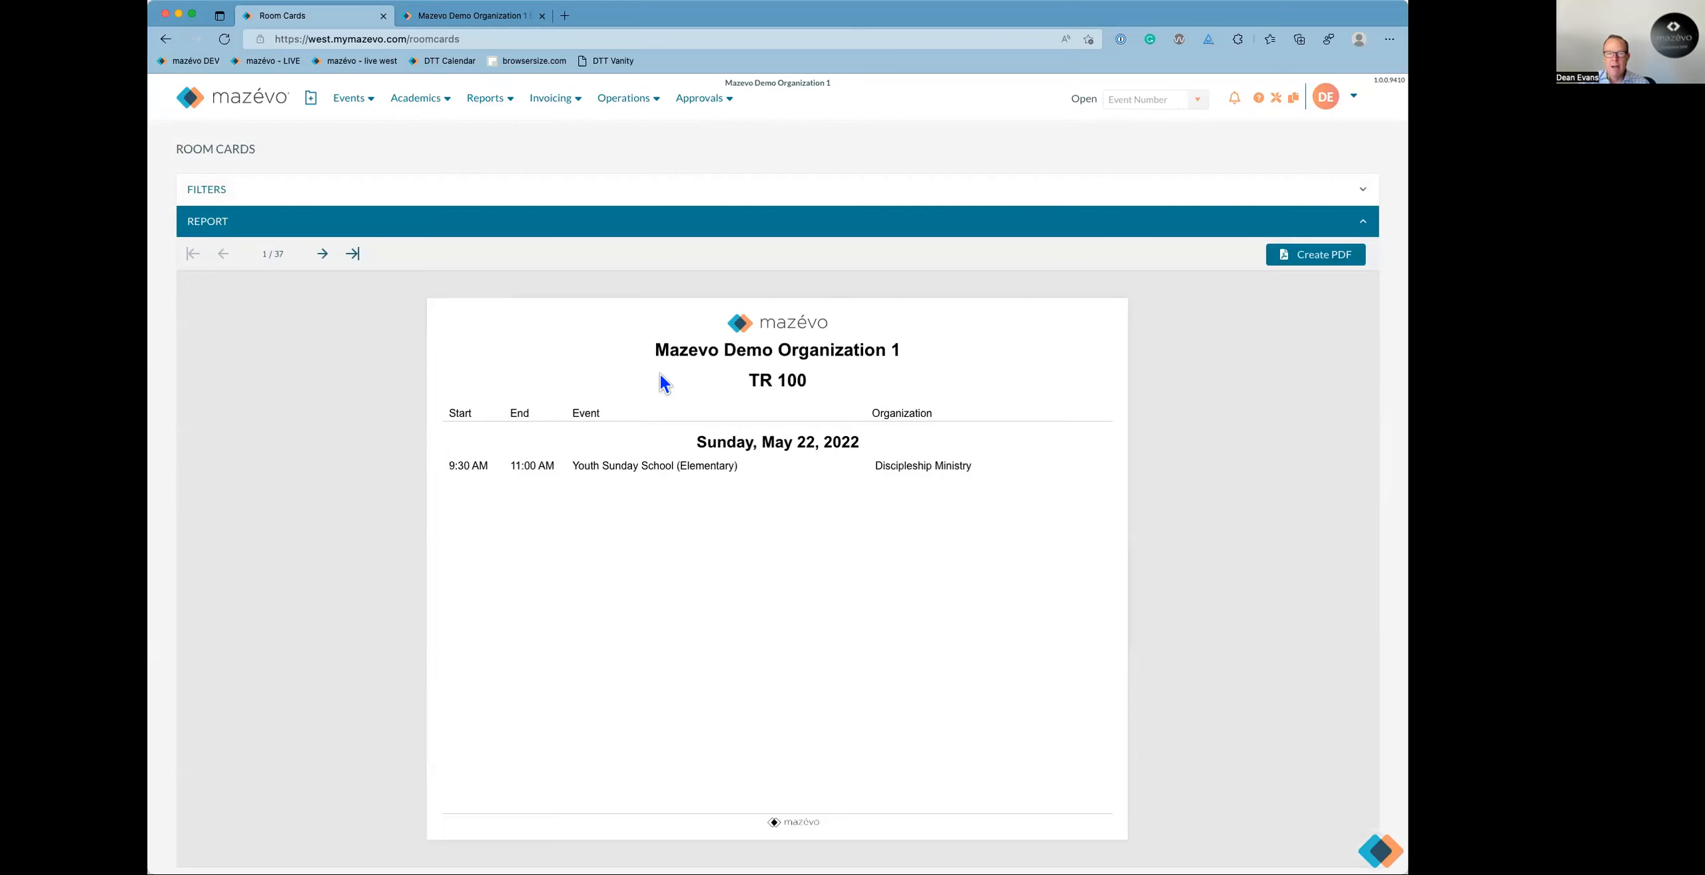
Change the Room Cards report format to Multiple Dates and rerun the report.
{"action": "left_click", "coordinate": [238, 189]}
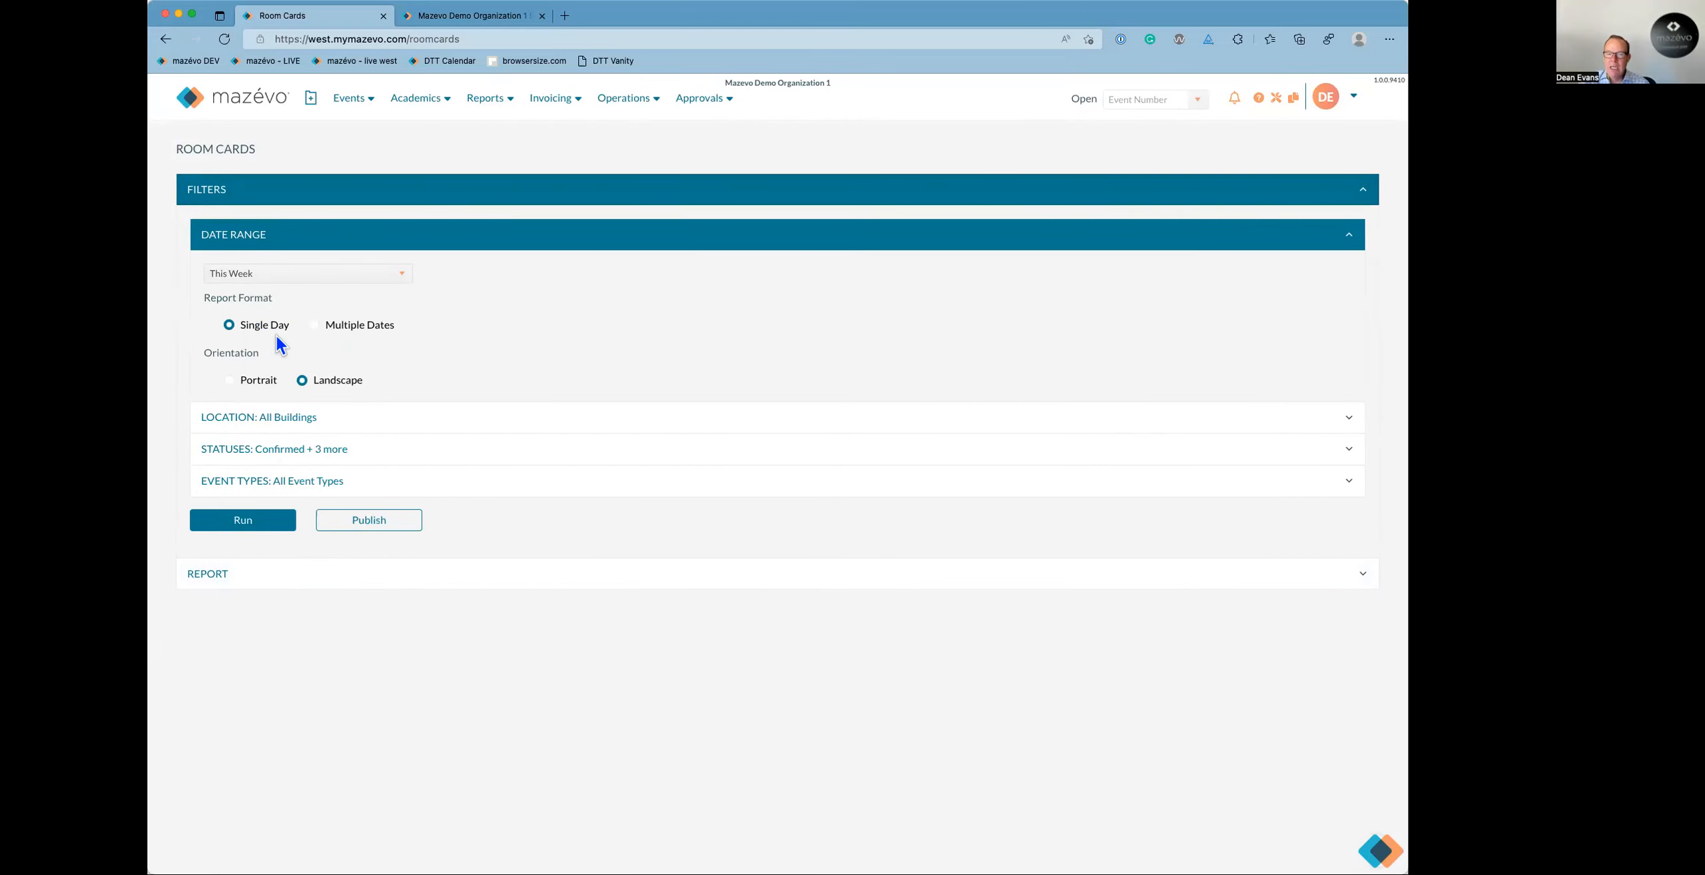
{"action": "left_click", "coordinate": [385, 330]}
{"action": "left_click", "coordinate": [263, 524]}
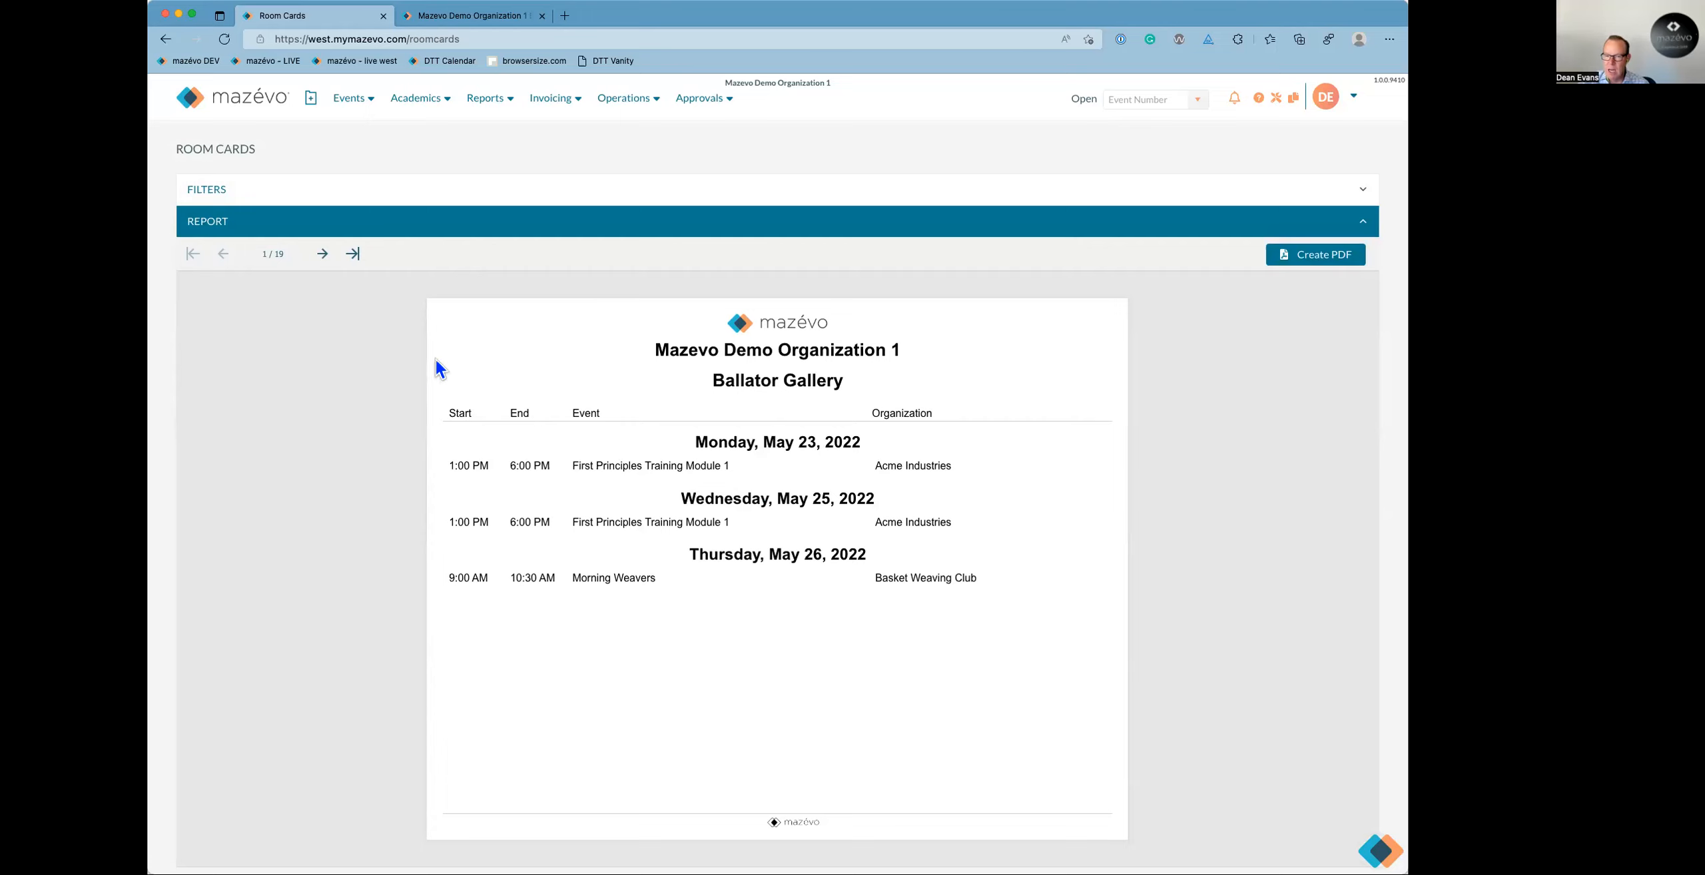
Reopen the Room Cards filters and switch the orientation to Portrait and back to Landscape.
{"action": "left_click", "coordinate": [207, 189]}
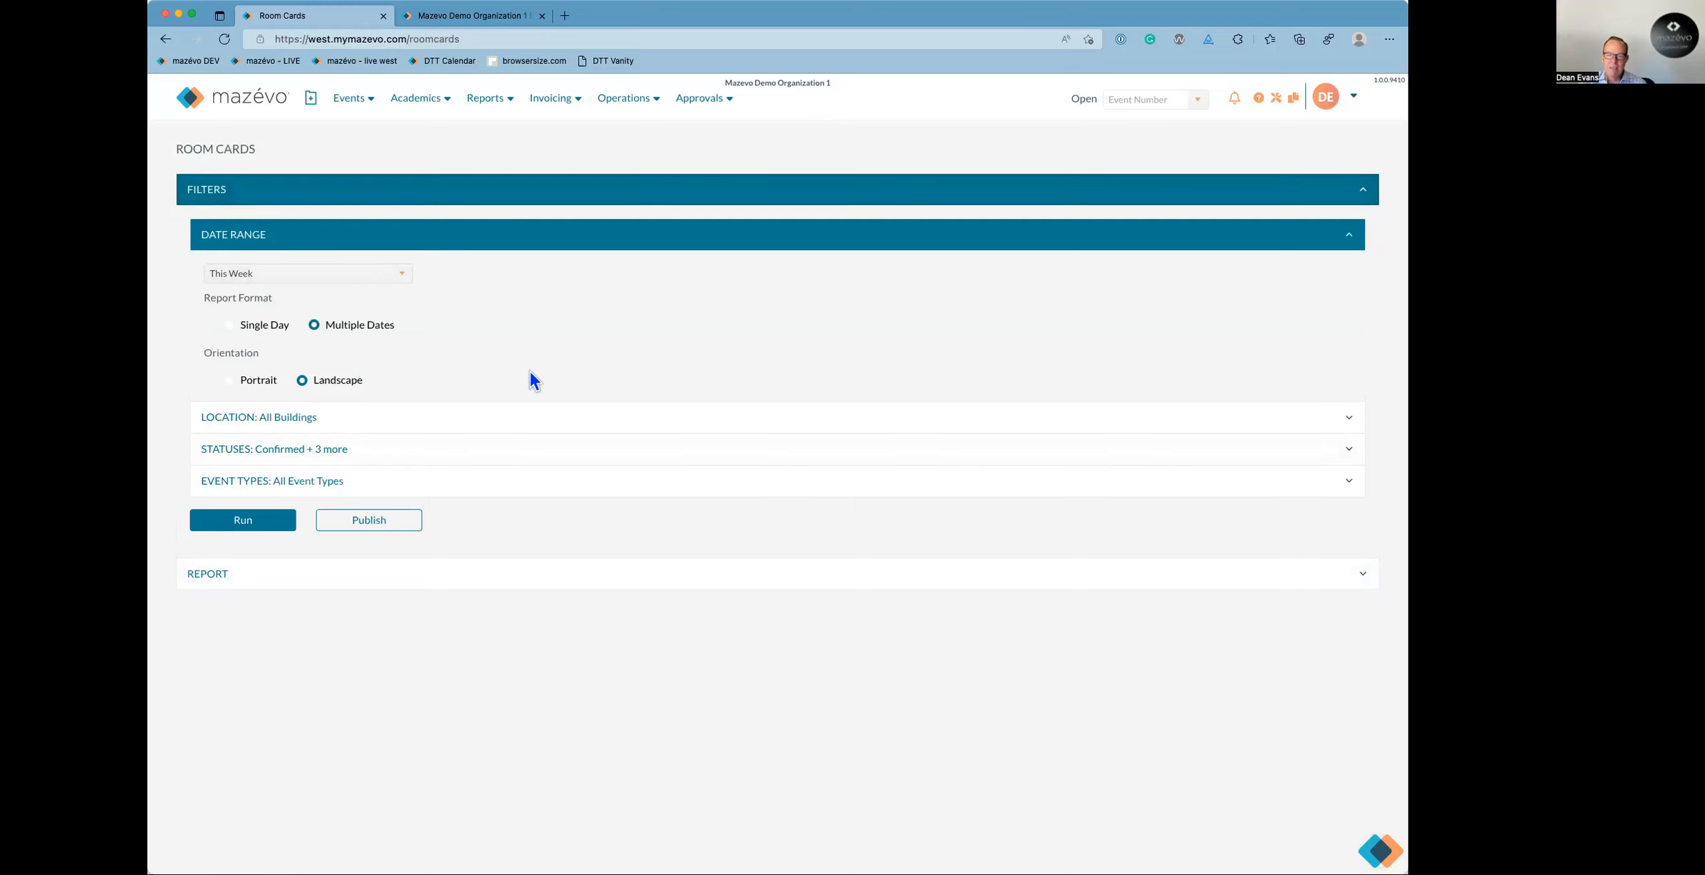
{"action": "left_click", "coordinate": [260, 381]}
{"action": "left_click", "coordinate": [323, 383]}
Return to the dashboard and open the settings overview.
{"action": "left_click", "coordinate": [282, 100]}
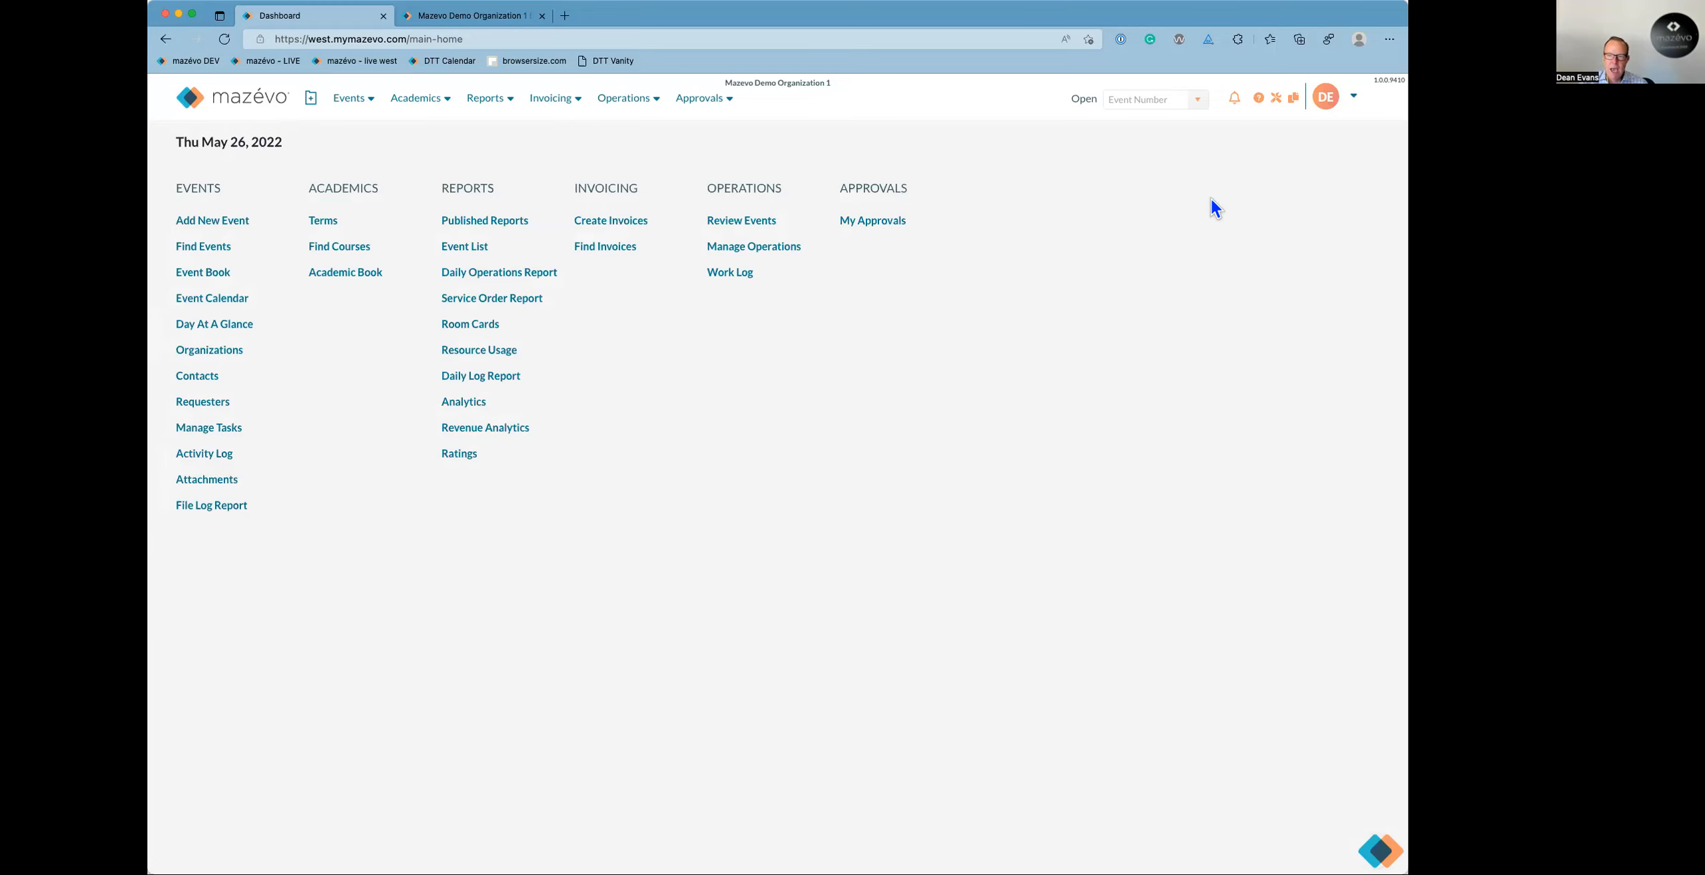
{"action": "left_click", "coordinate": [1280, 98]}
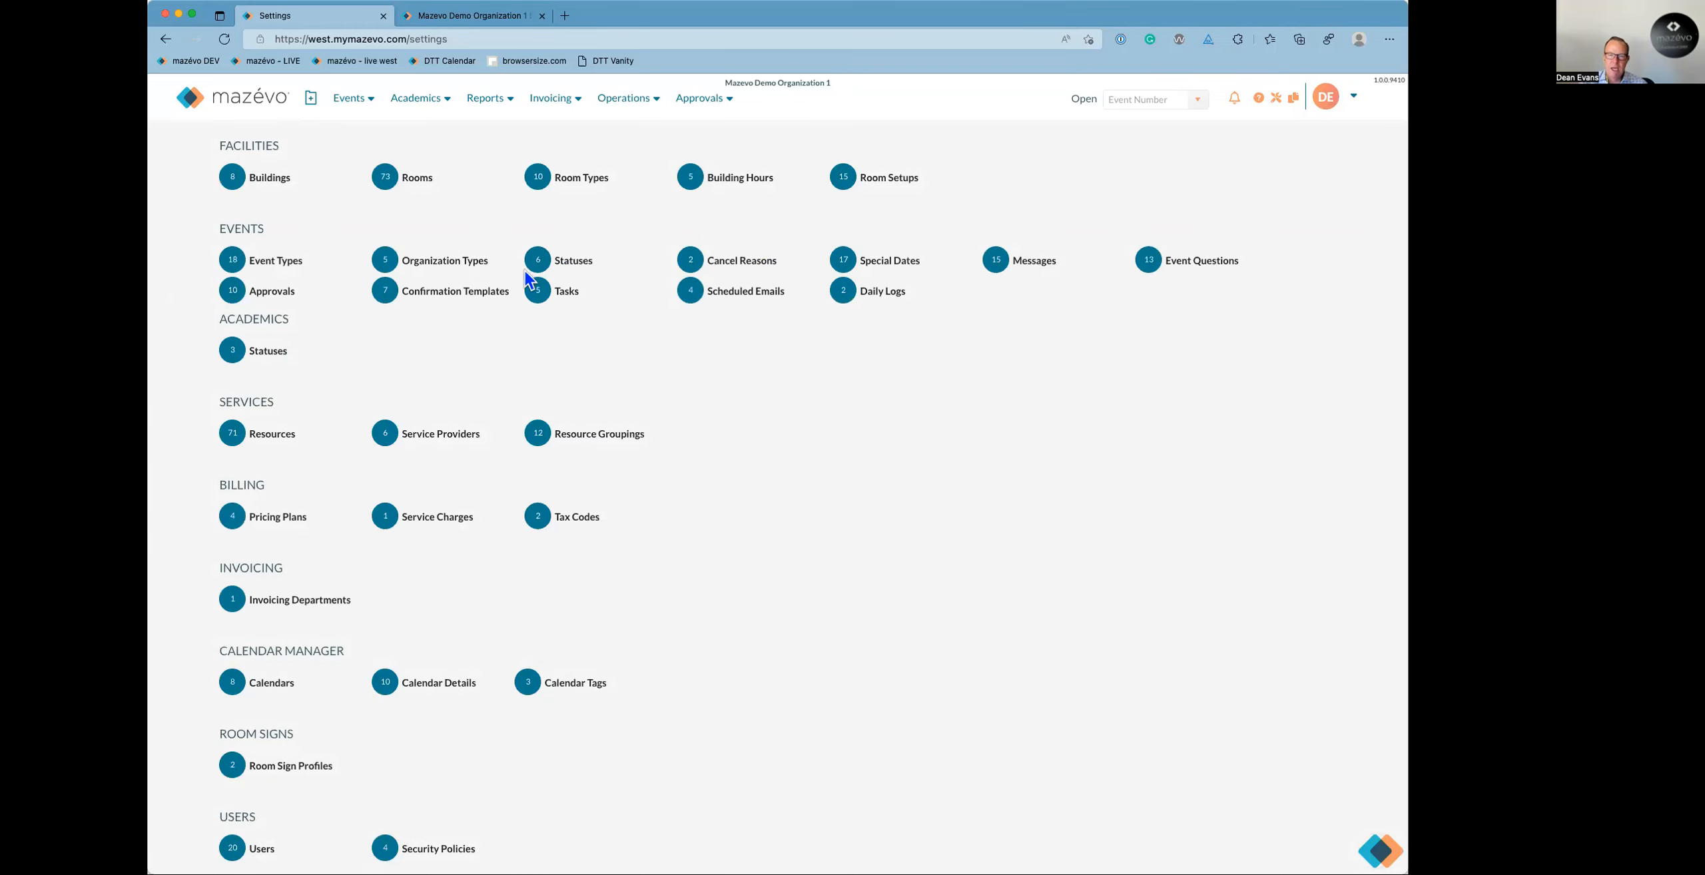
Open the Tasks settings and start a new task described as "check the count".
{"action": "left_click", "coordinate": [567, 293]}
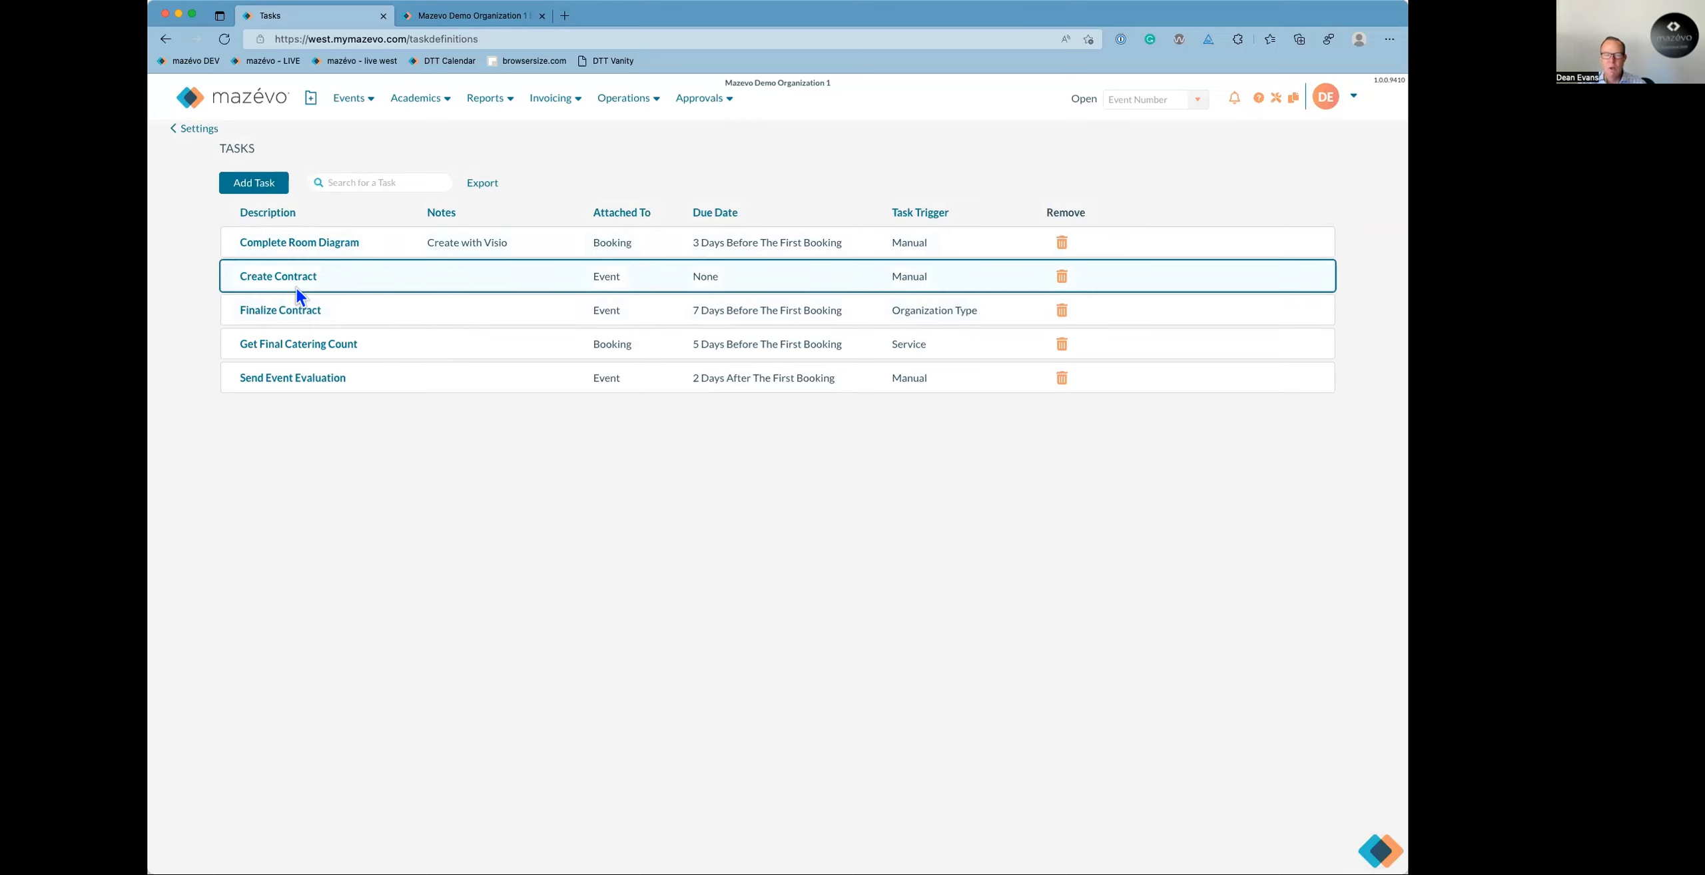
{"action": "left_click", "coordinate": [266, 192]}
{"action": "left_click", "coordinate": [827, 381]}
{"action": "type", "text": "st"}
{"action": "left_click", "coordinate": [753, 438]}
{"action": "left_click", "coordinate": [712, 384]}
{"action": "double_click", "coordinate": [712, 385]}
{"action": "type", "text": "check the conu"}
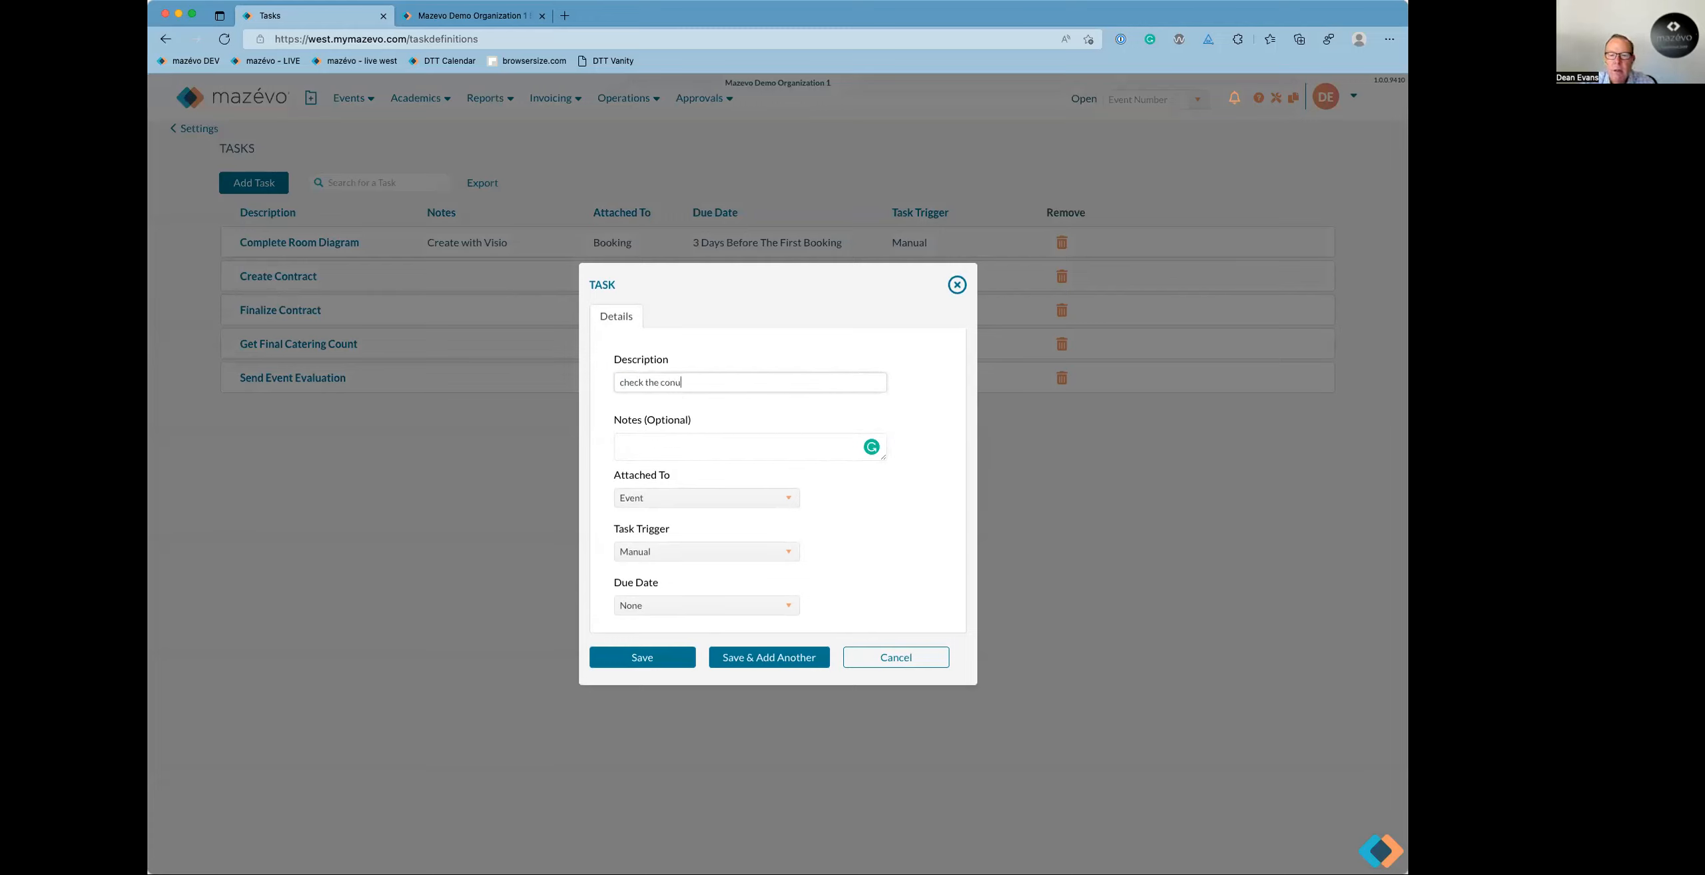
{"action": "key", "text": "BackSpace"}
{"action": "key", "text": "BackSpace"}
{"action": "type", "text": "unt"}
{"action": "key", "text": "Tab"}
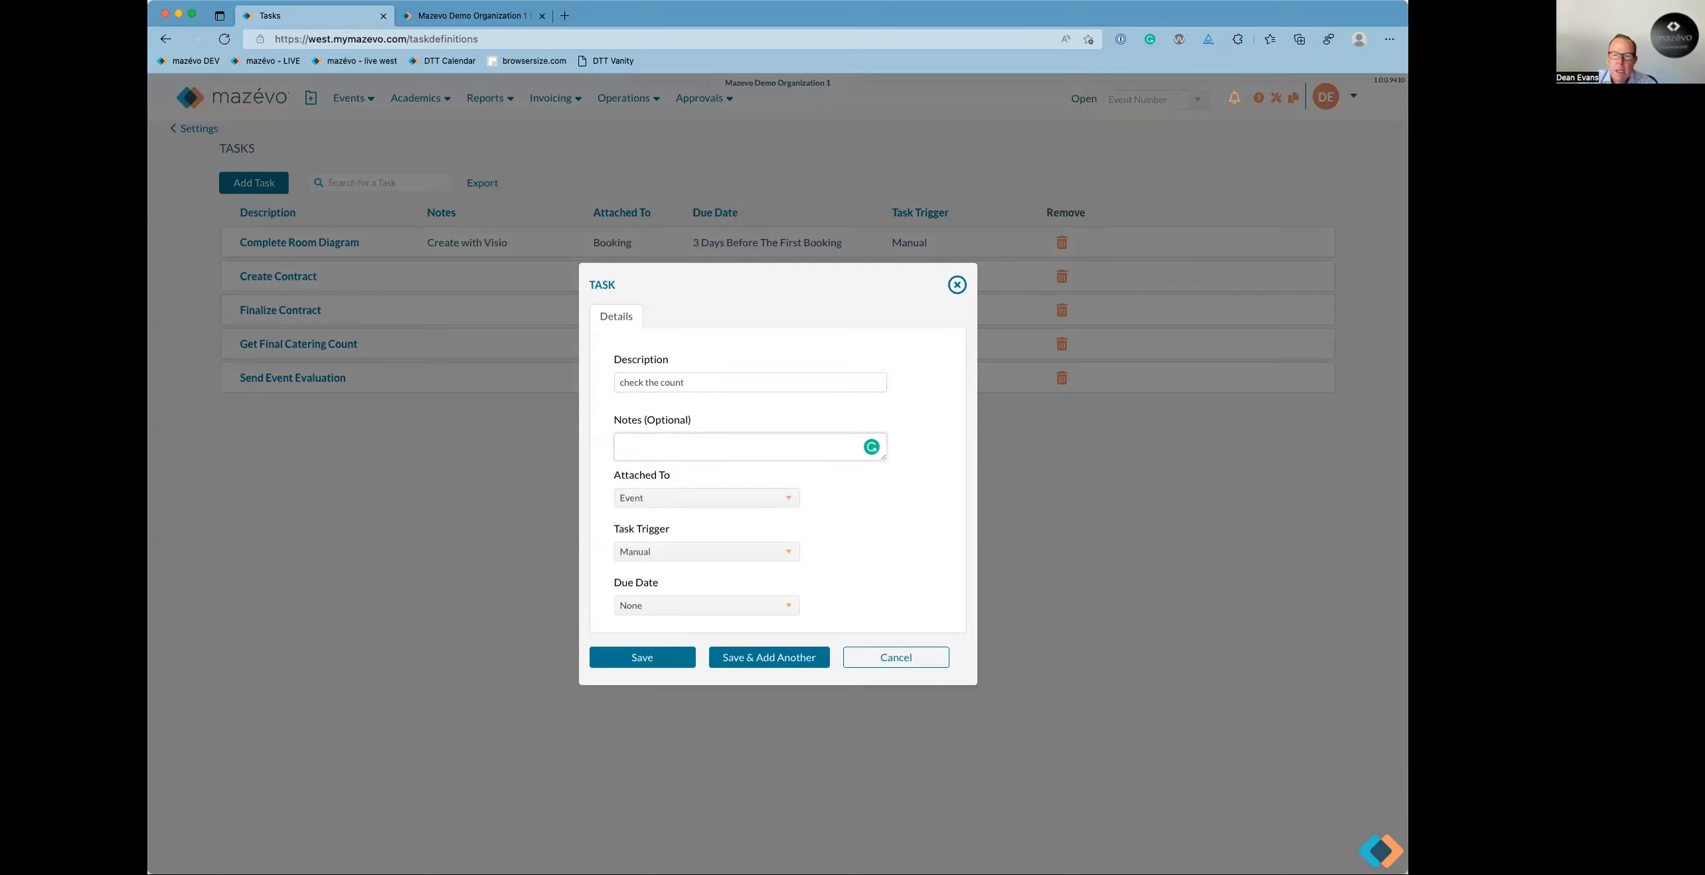
Set the task trigger to Attendance greater than 50, with the due date 2 Days After The First Booking.
{"action": "left_click", "coordinate": [724, 558]}
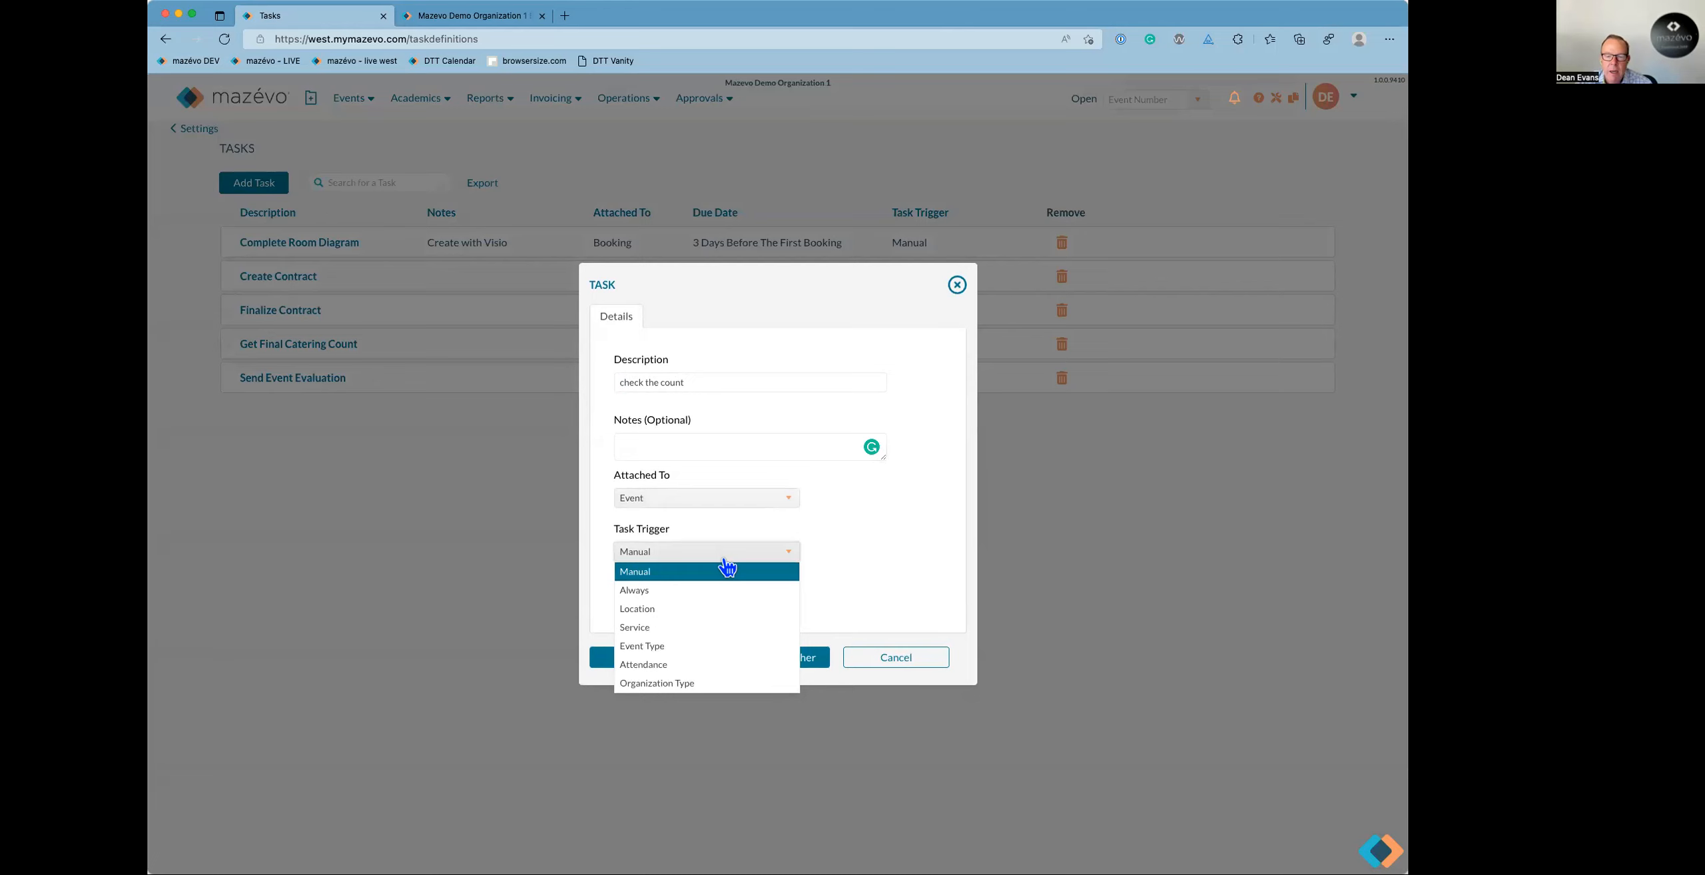
{"action": "left_click", "coordinate": [693, 665]}
{"action": "double_click", "coordinate": [652, 596]}
{"action": "type", "text": "50"}
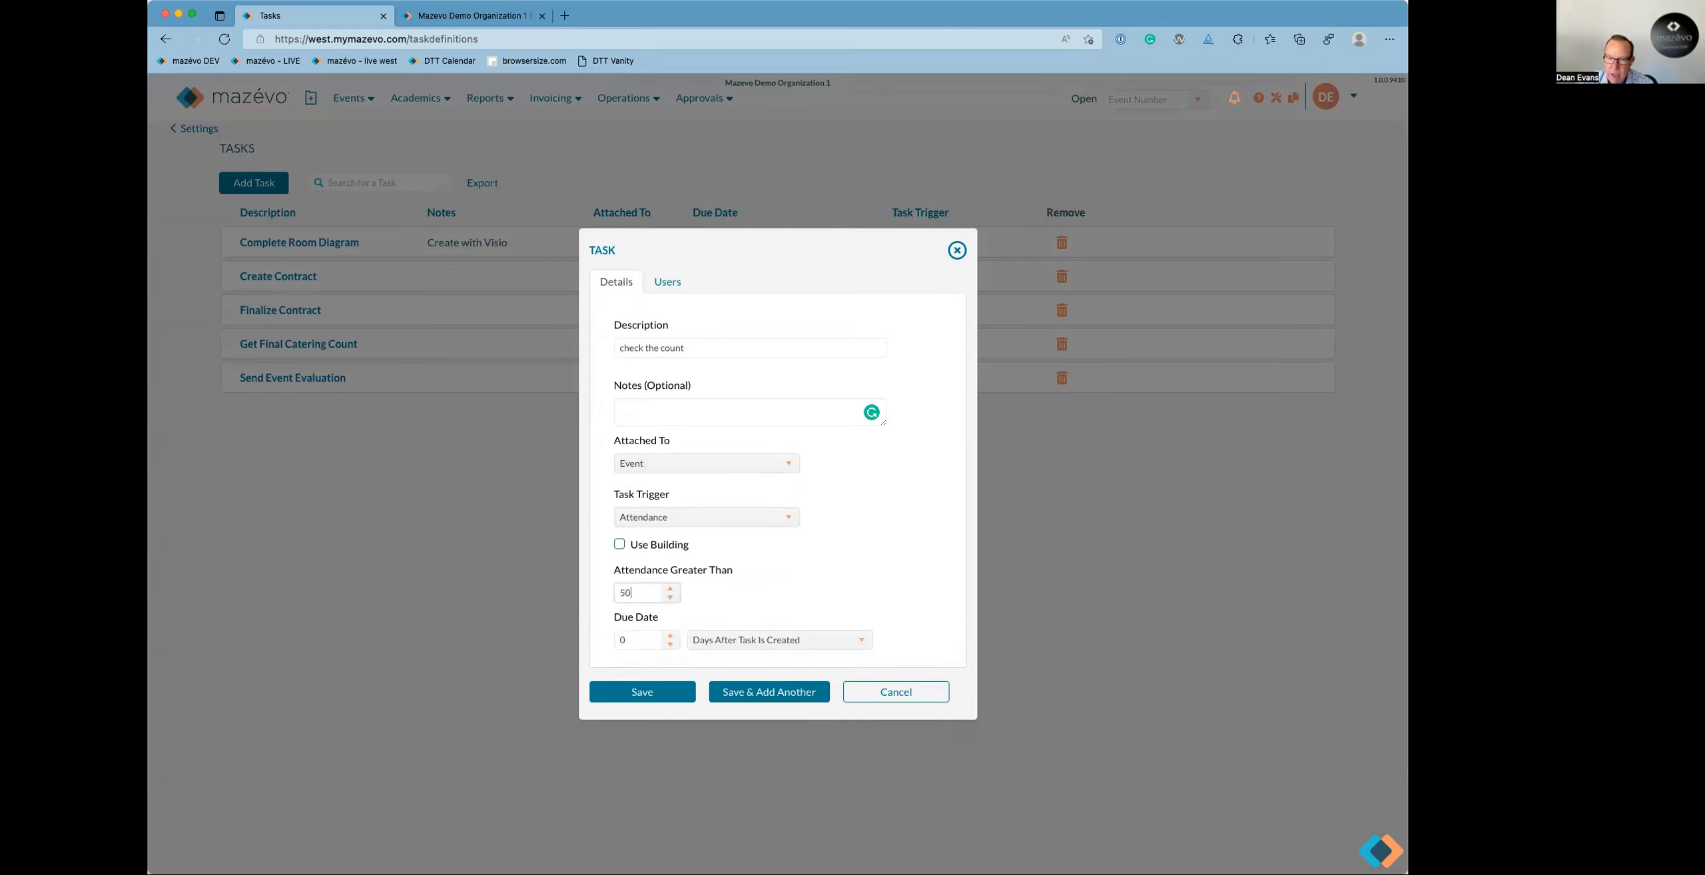
{"action": "left_click", "coordinate": [670, 635]}
{"action": "left_click", "coordinate": [670, 636]}
{"action": "left_click", "coordinate": [732, 640]}
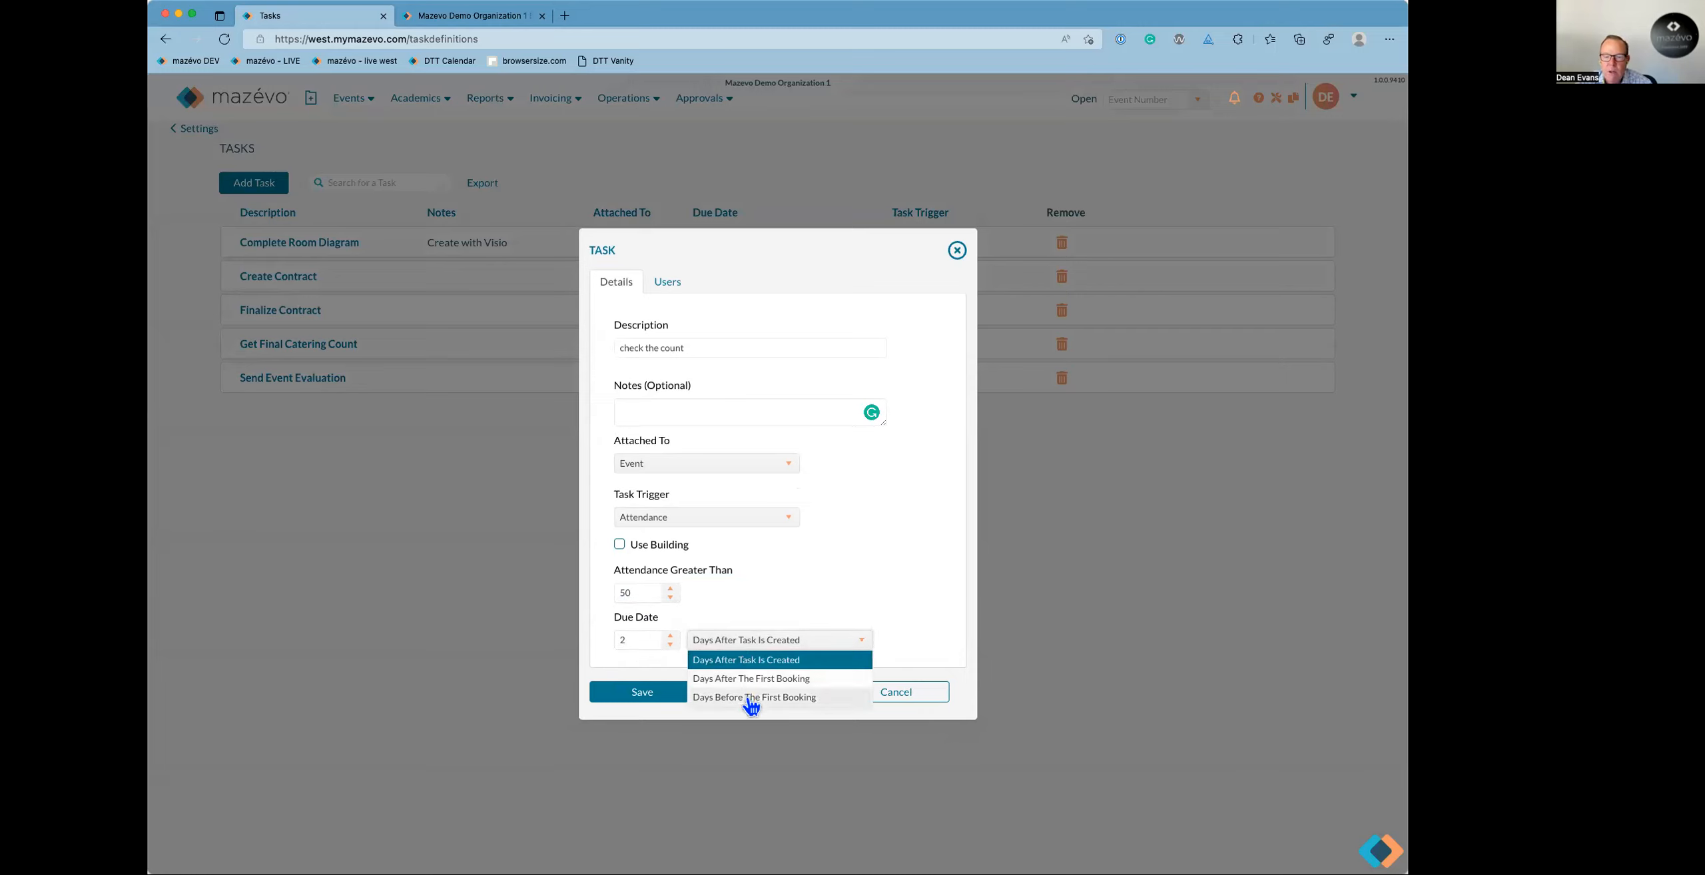
{"action": "left_click", "coordinate": [748, 681]}
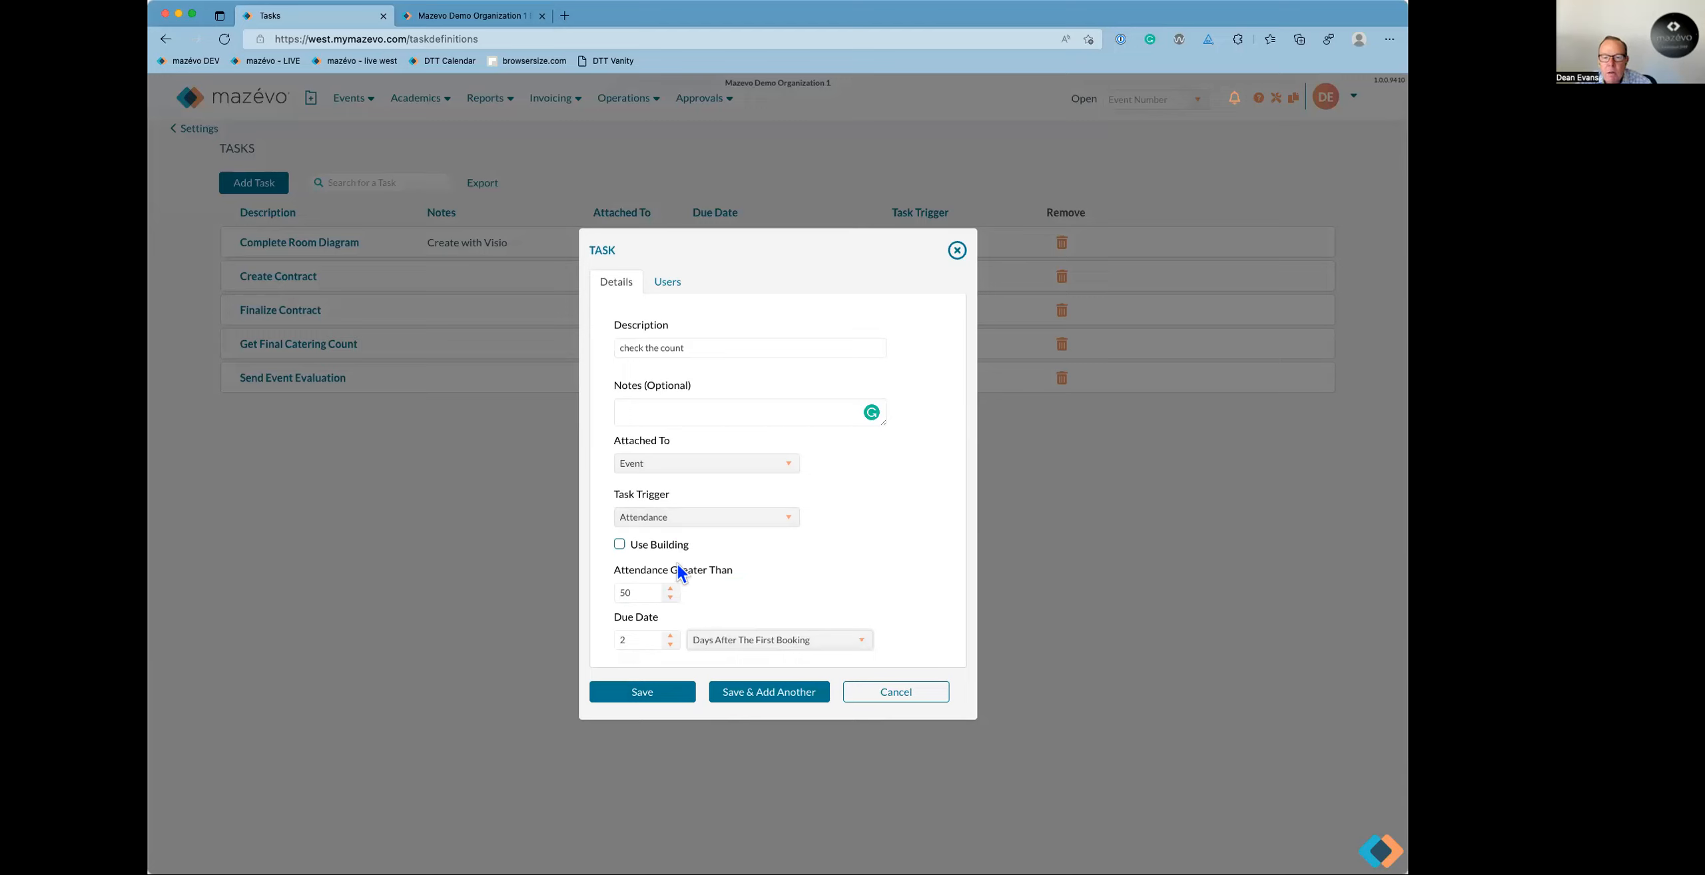
Attach the task to Booking with Use Building limited to Donaldson Hall, and cancel it without saving.
{"action": "left_click", "coordinate": [693, 463]}
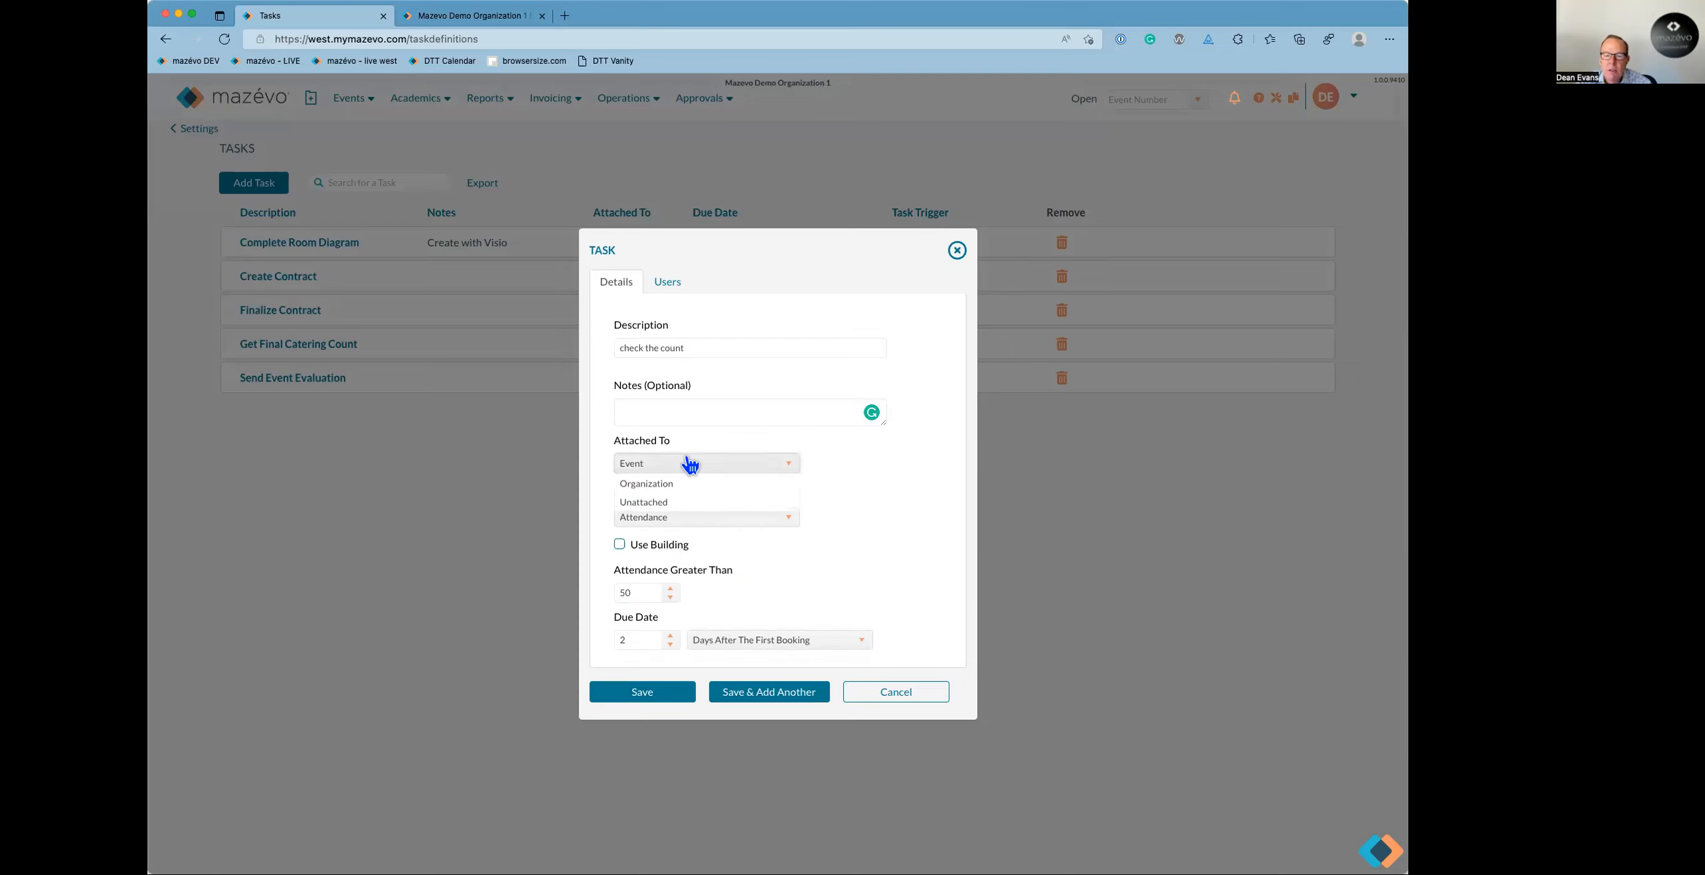
{"action": "left_click", "coordinate": [679, 501]}
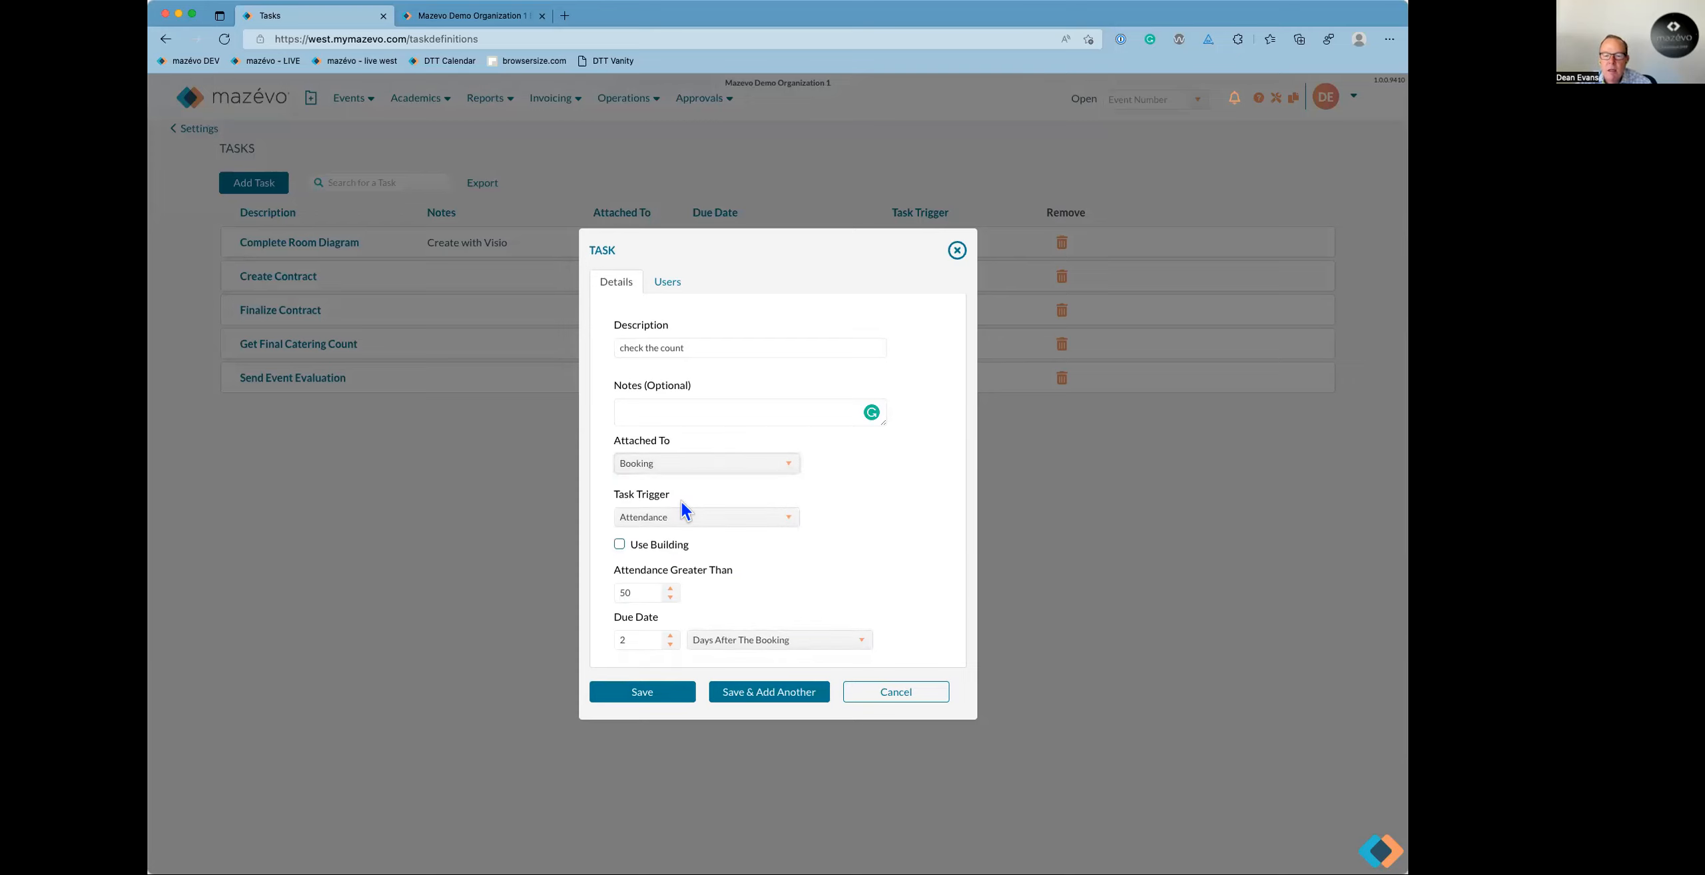
{"action": "left_click", "coordinate": [619, 545]}
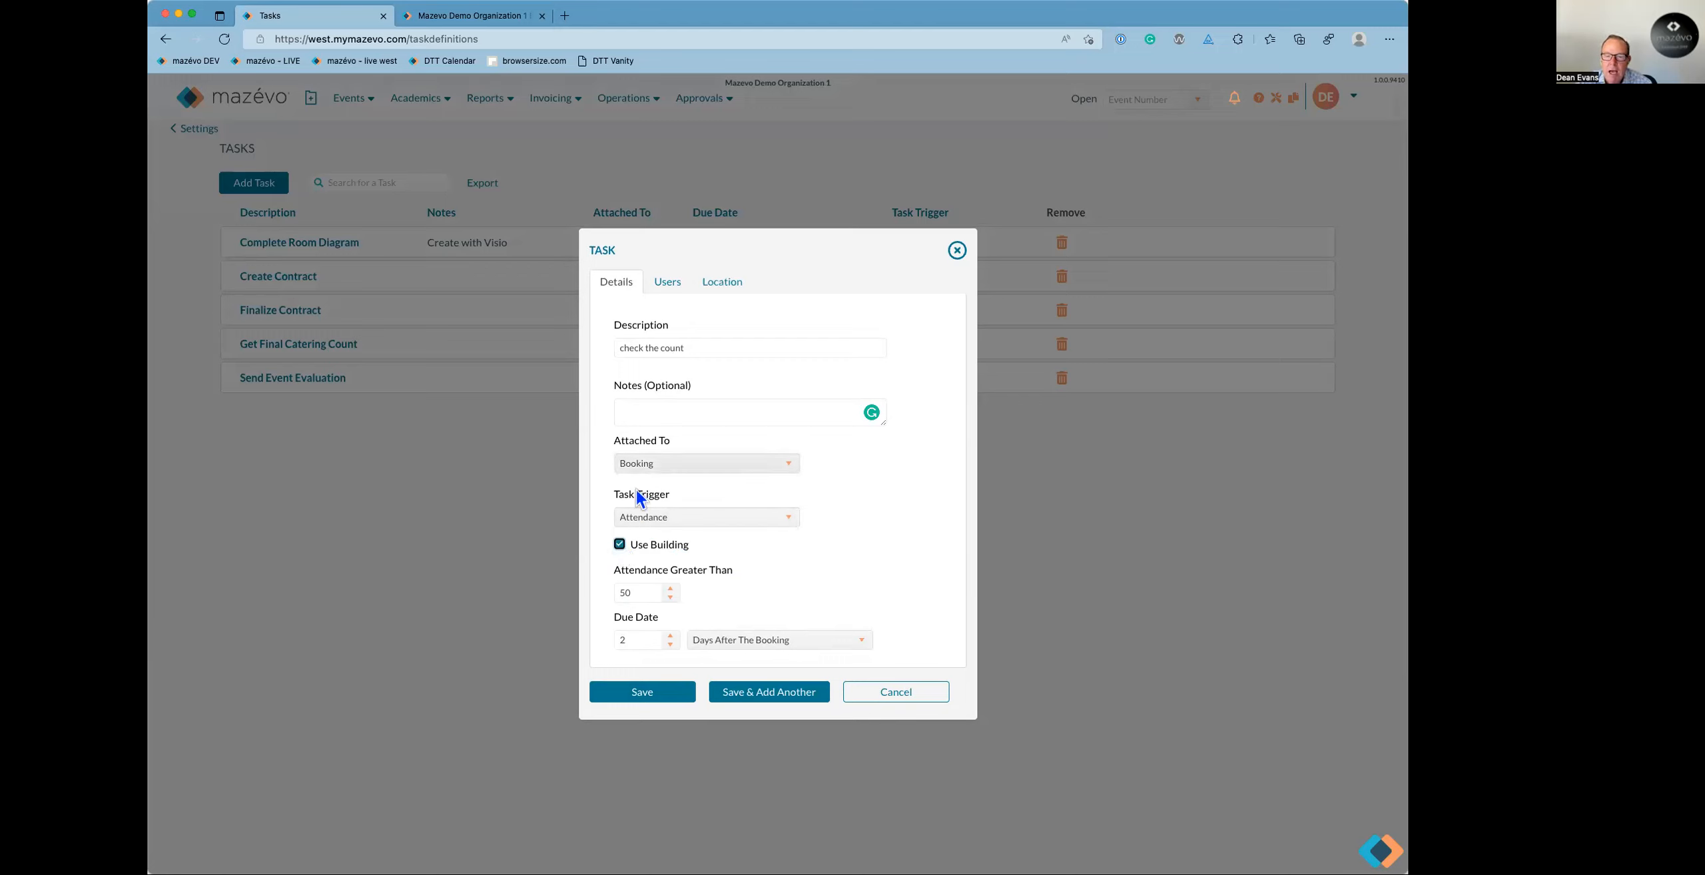
{"action": "left_click", "coordinate": [746, 285]}
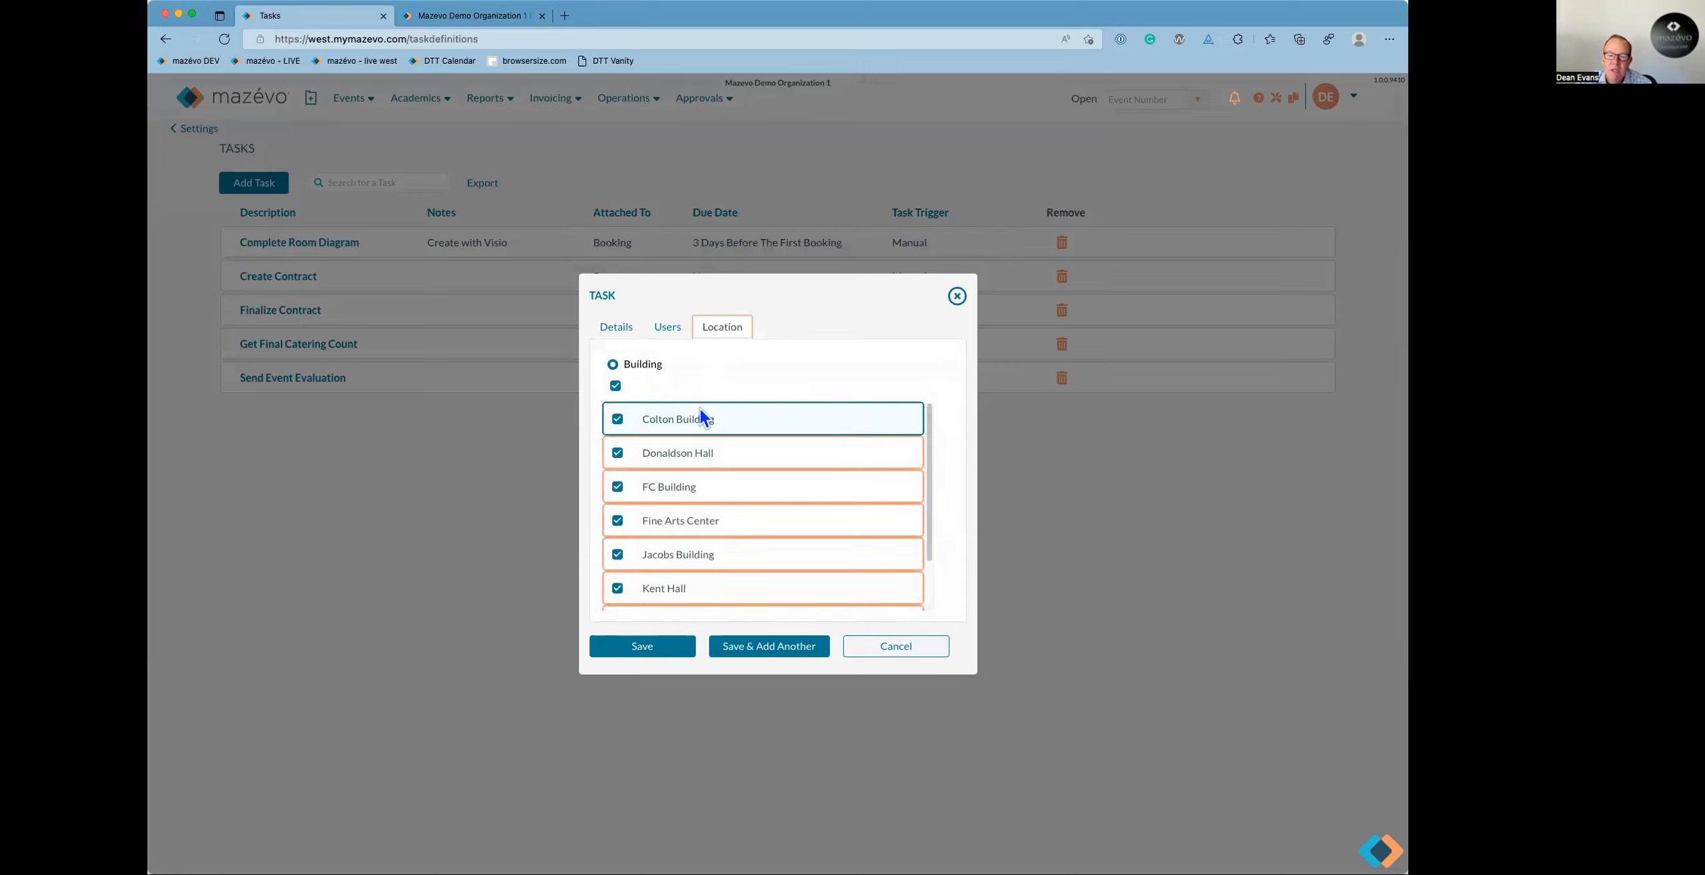
{"action": "left_click", "coordinate": [616, 386]}
{"action": "left_click", "coordinate": [618, 453]}
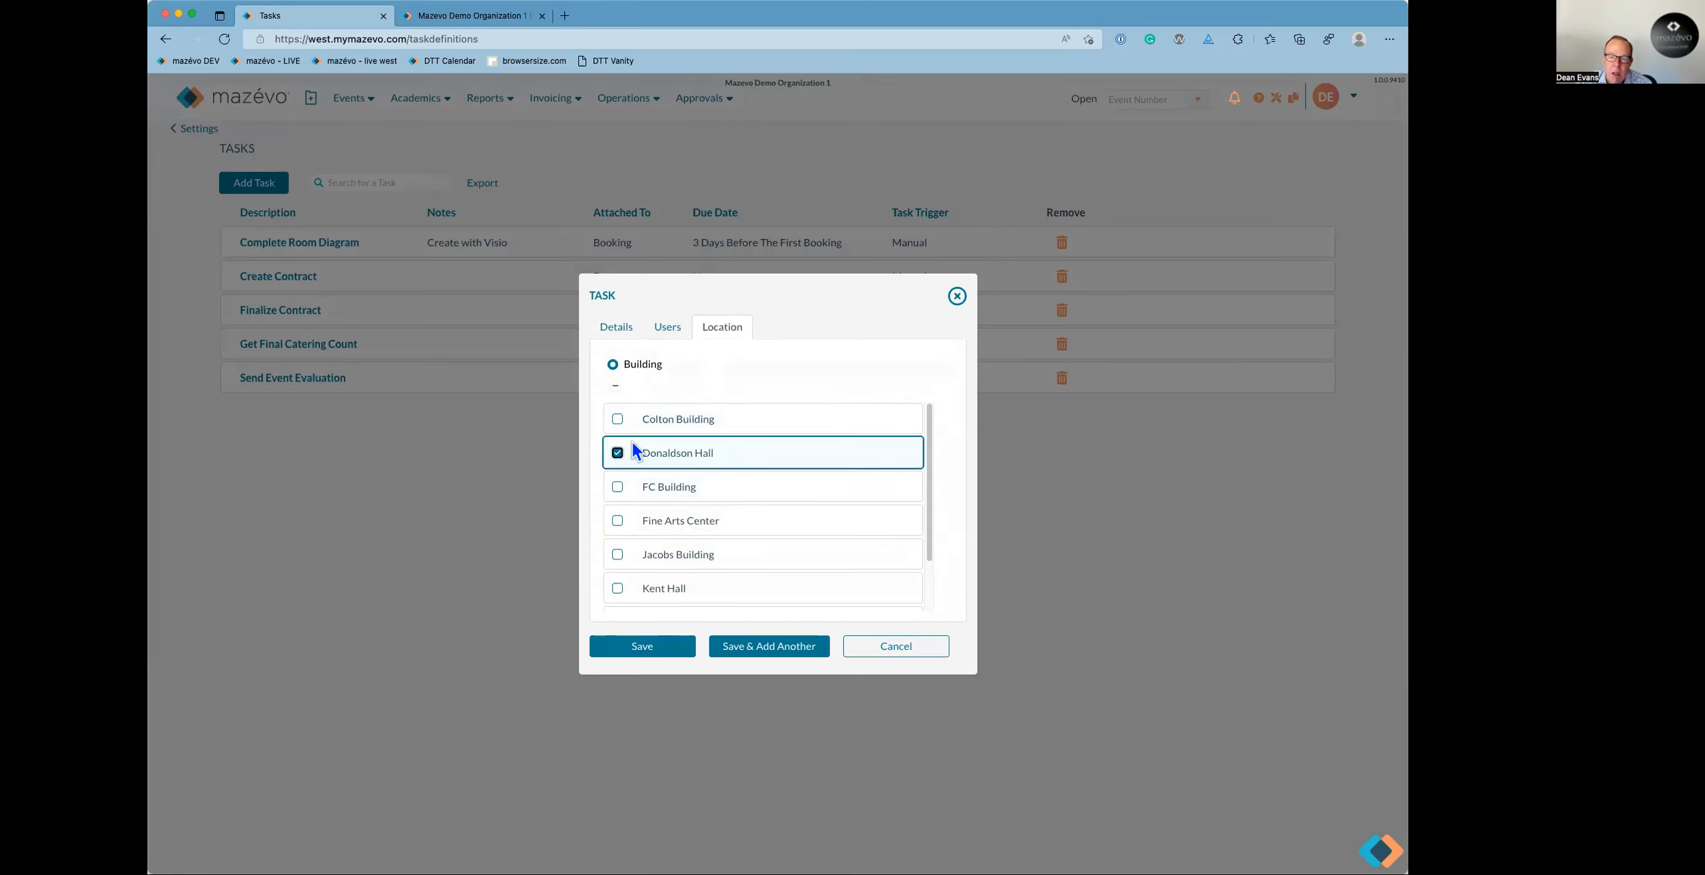
{"action": "left_click", "coordinate": [631, 329]}
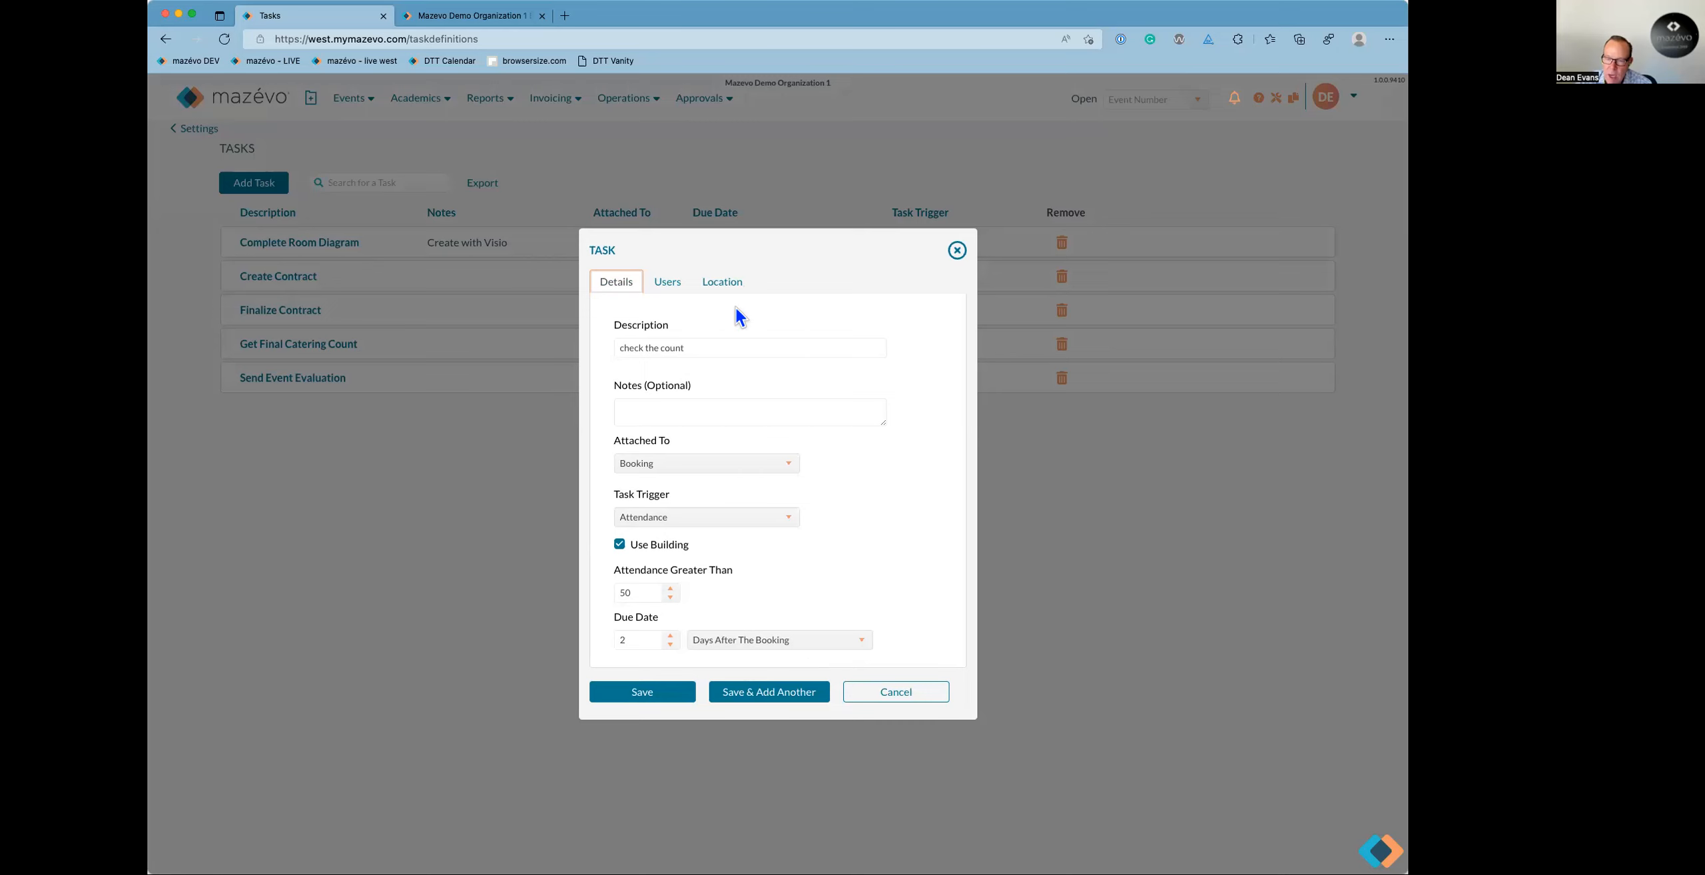
{"action": "left_click", "coordinate": [880, 694]}
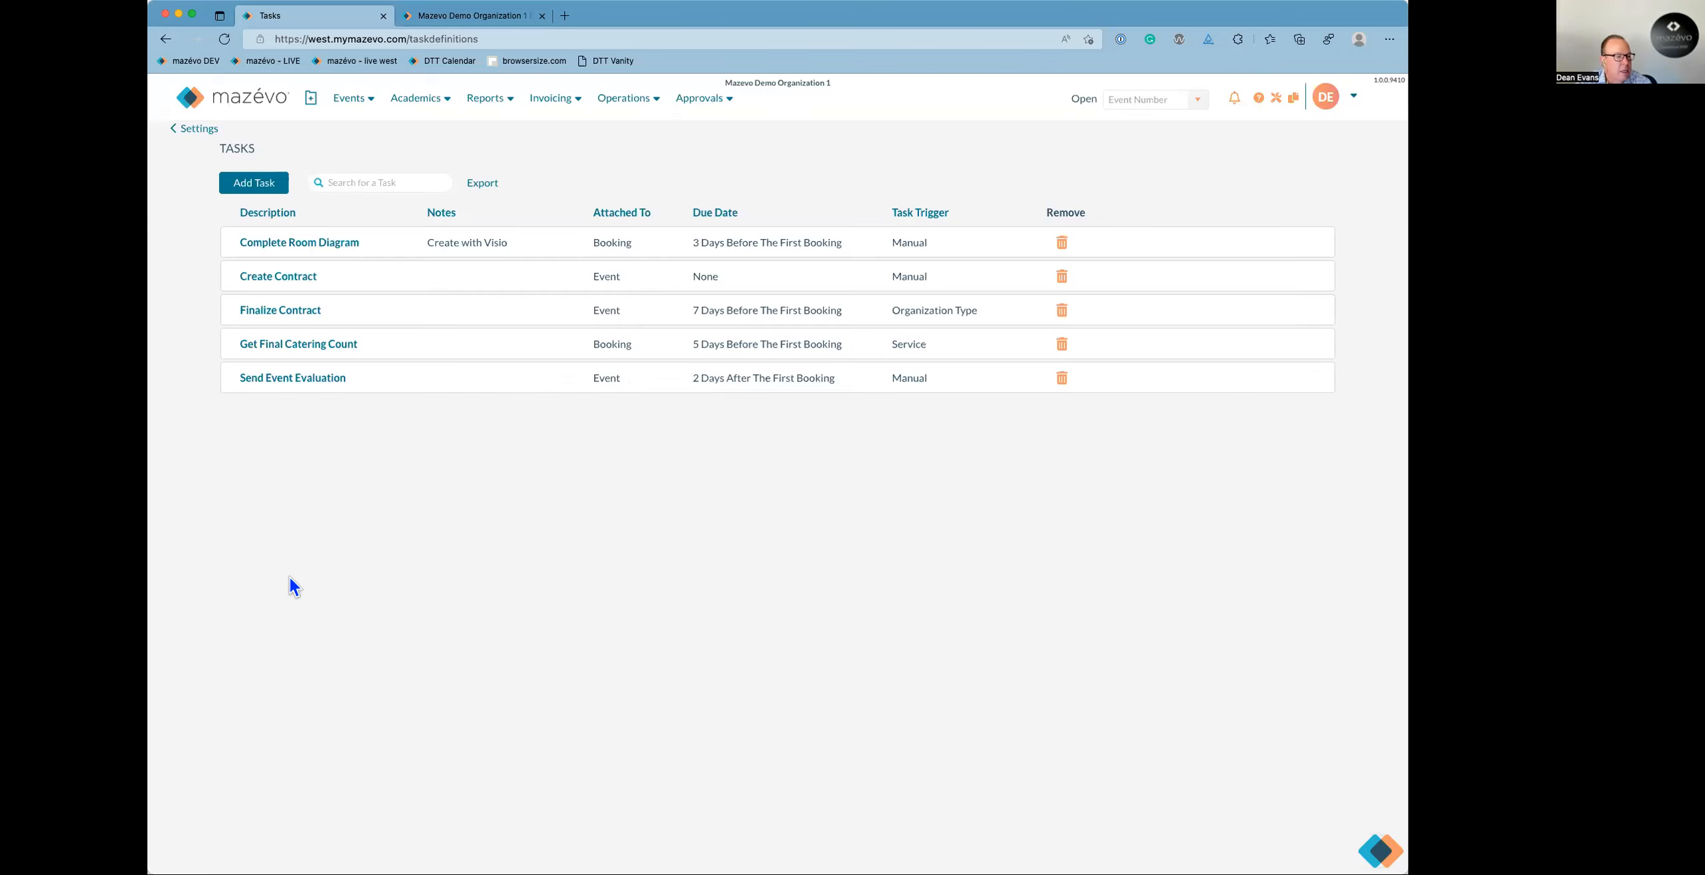
Return to the dashboard, close the second browser tab and open Day At A Glance.
{"action": "left_click", "coordinate": [250, 108]}
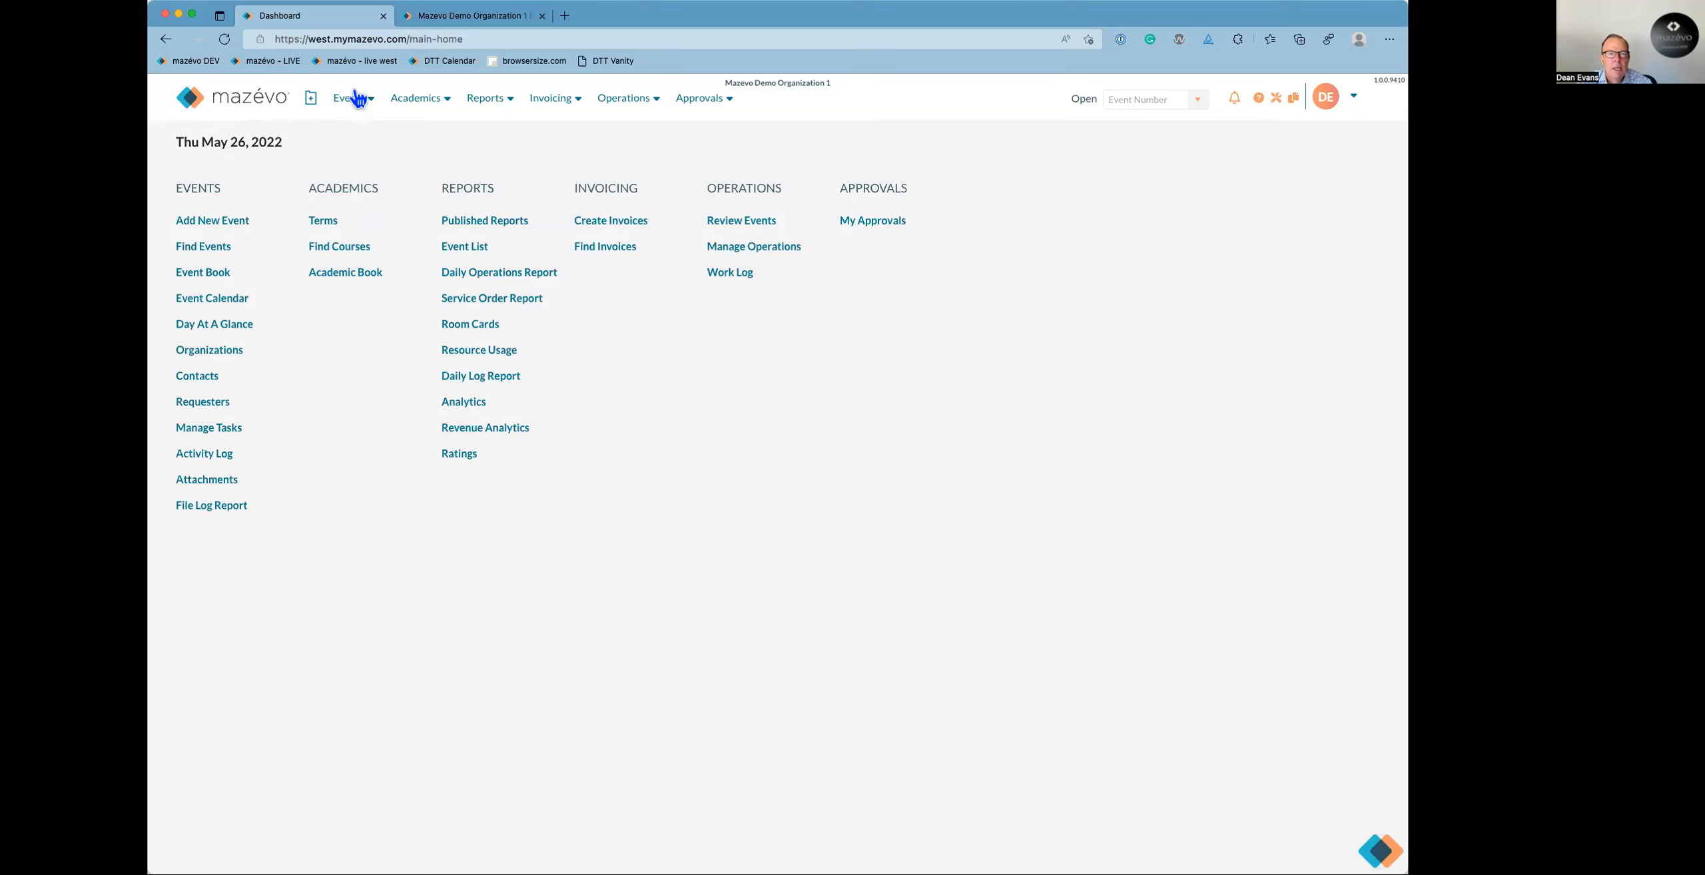
{"action": "left_click", "coordinate": [542, 16]}
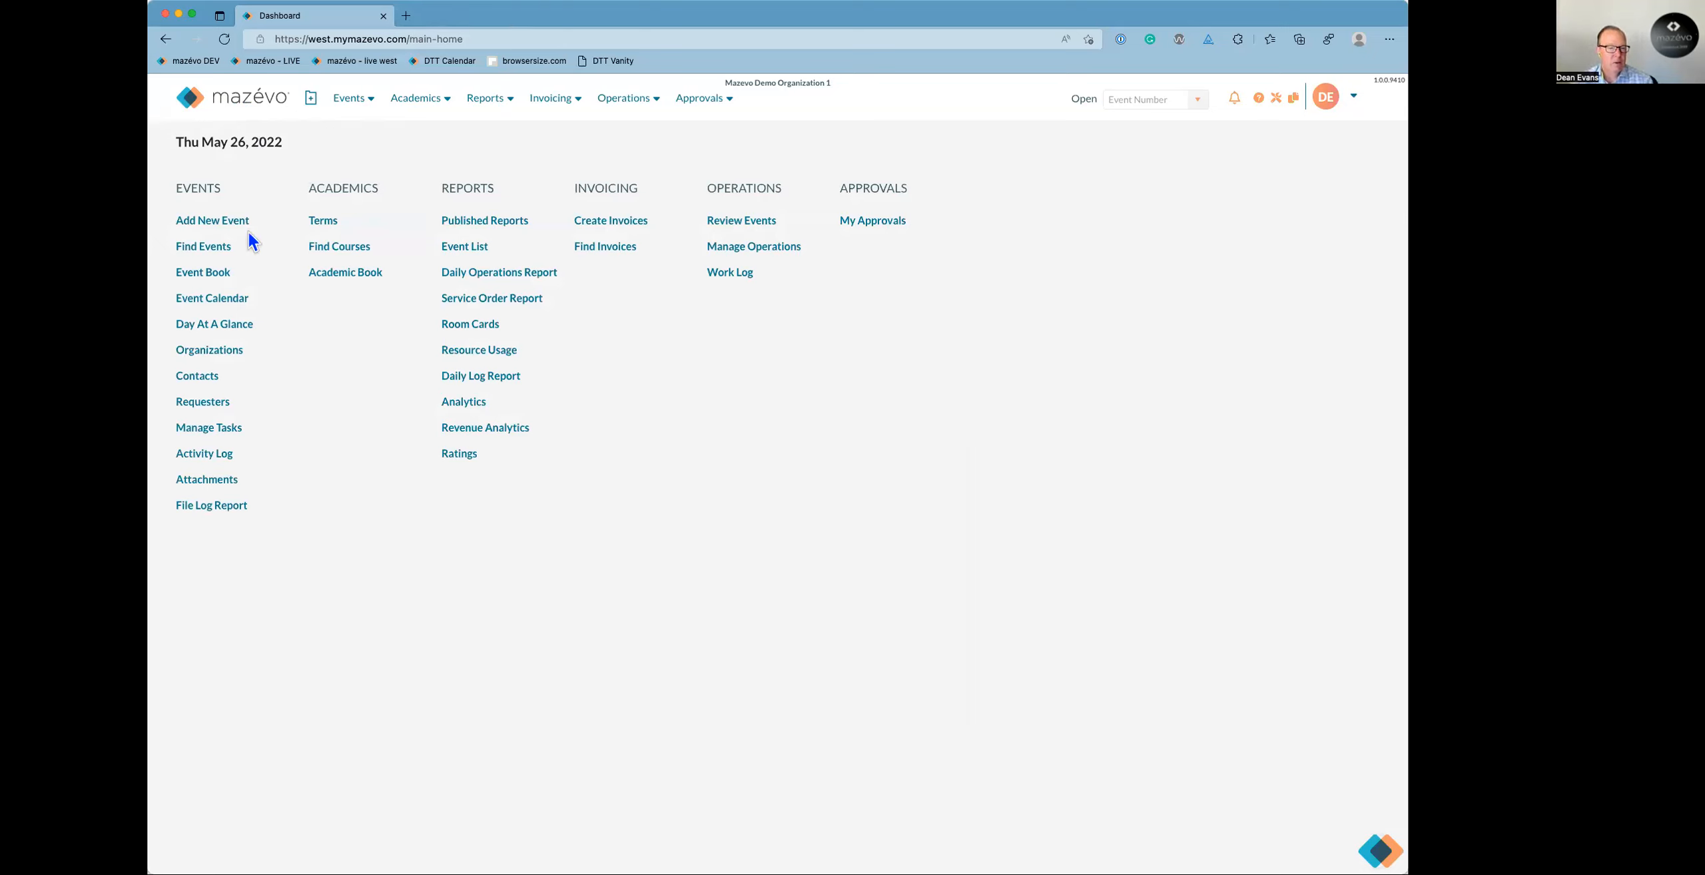
{"action": "left_click", "coordinate": [233, 330]}
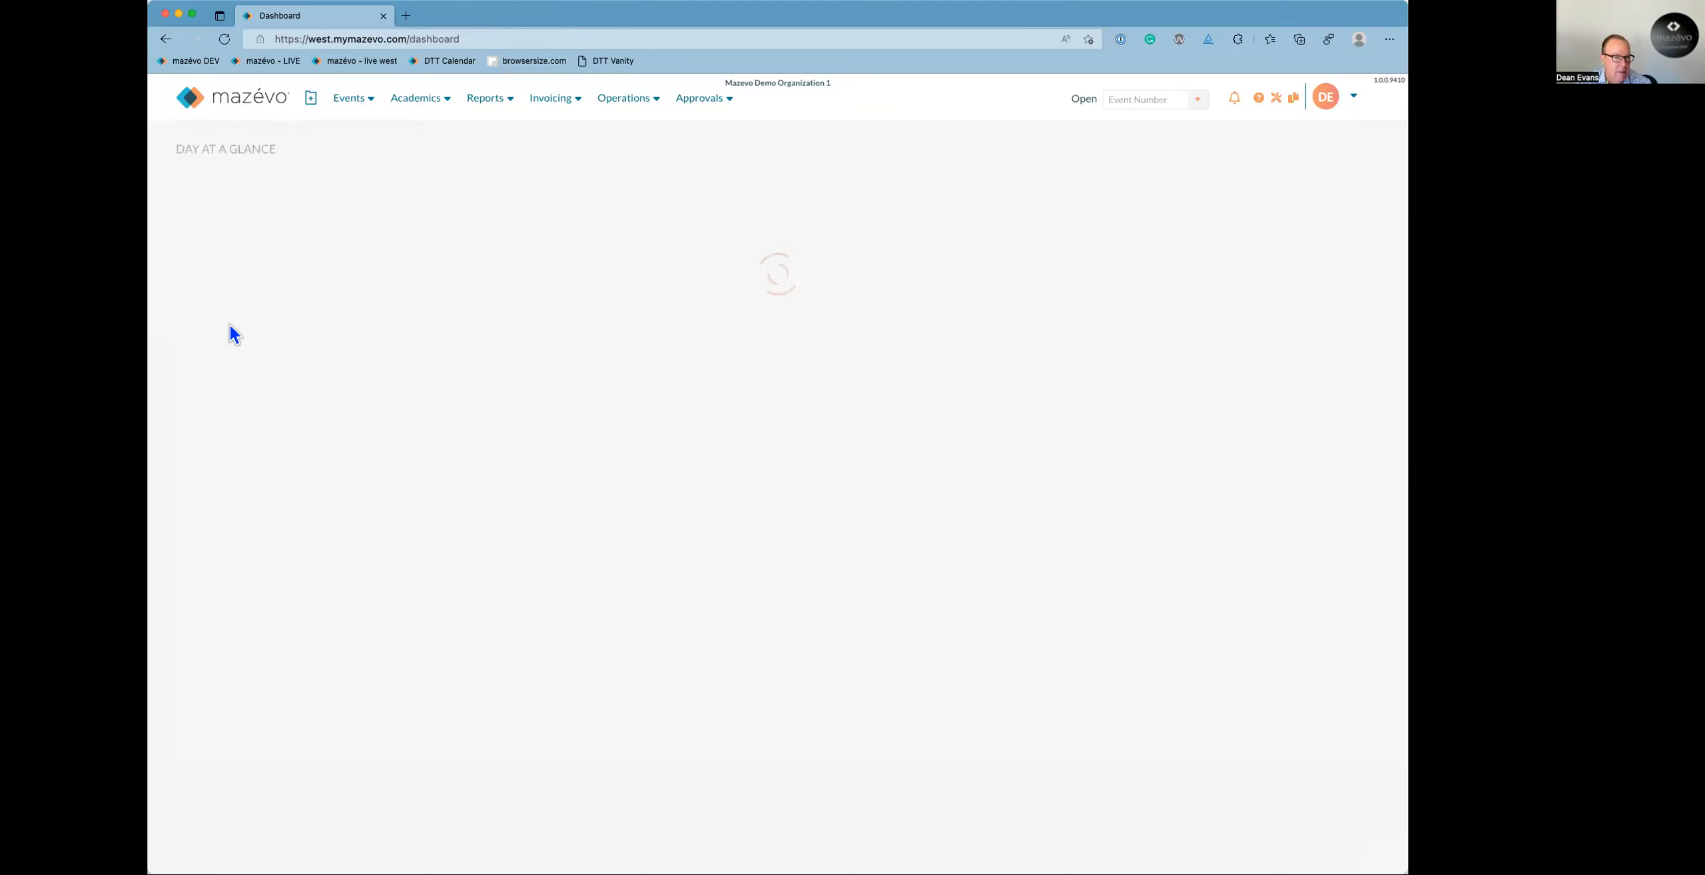
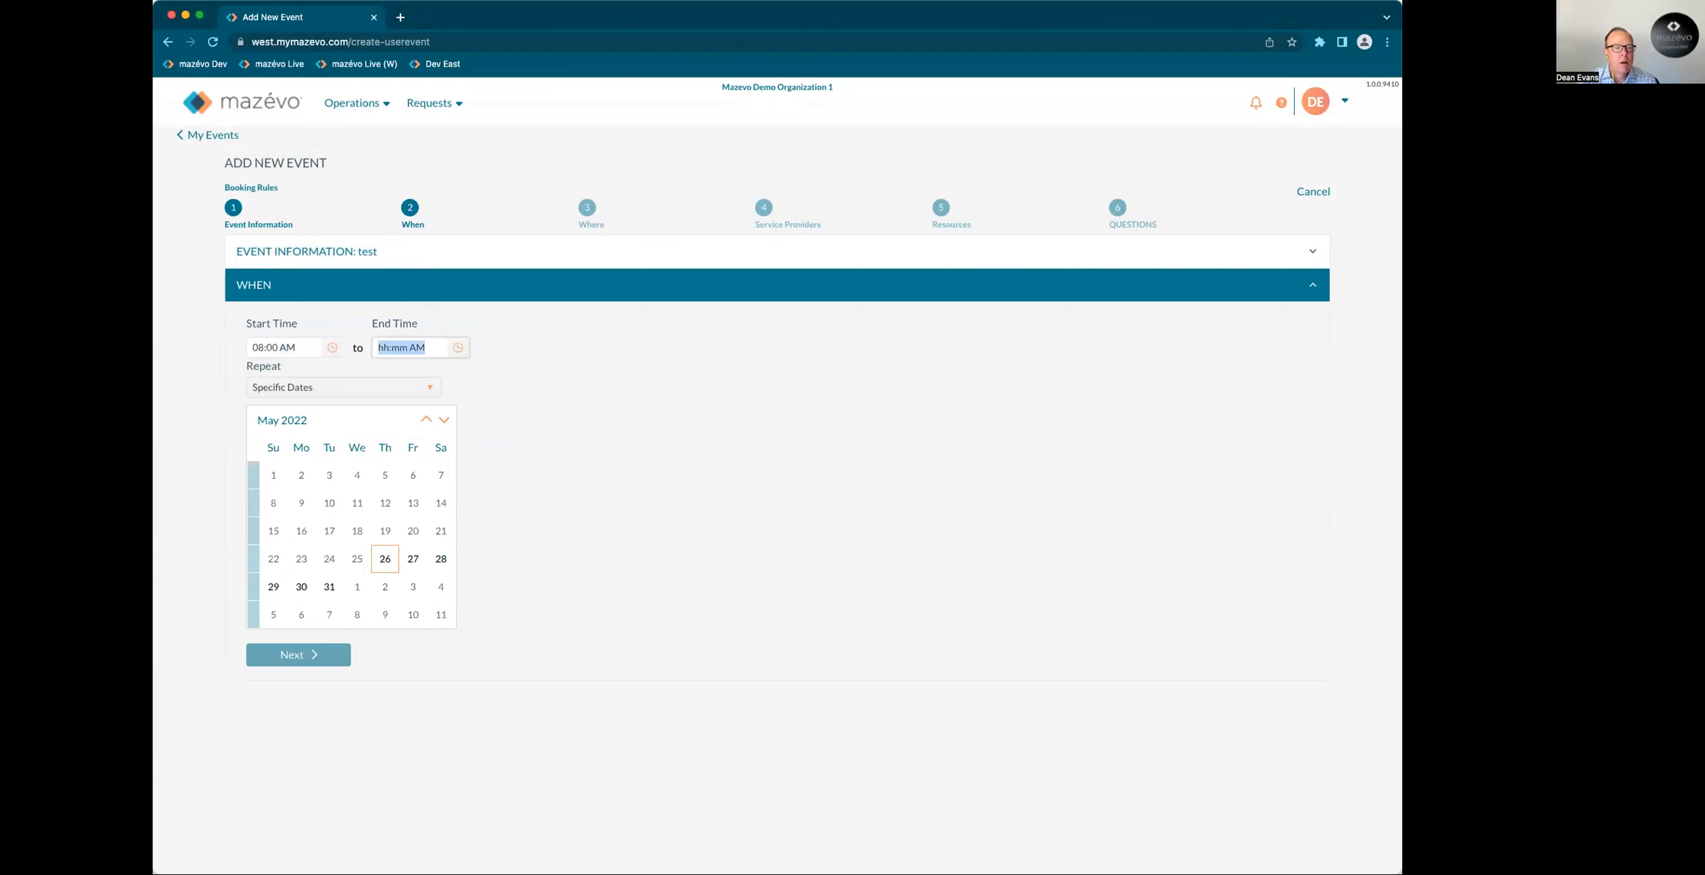
Schedule the event request to end at 09:00 AM on May 27, 2022, and choose Ballator Gallery with the Banquet setup.
{"action": "key", "text": "Tab"}
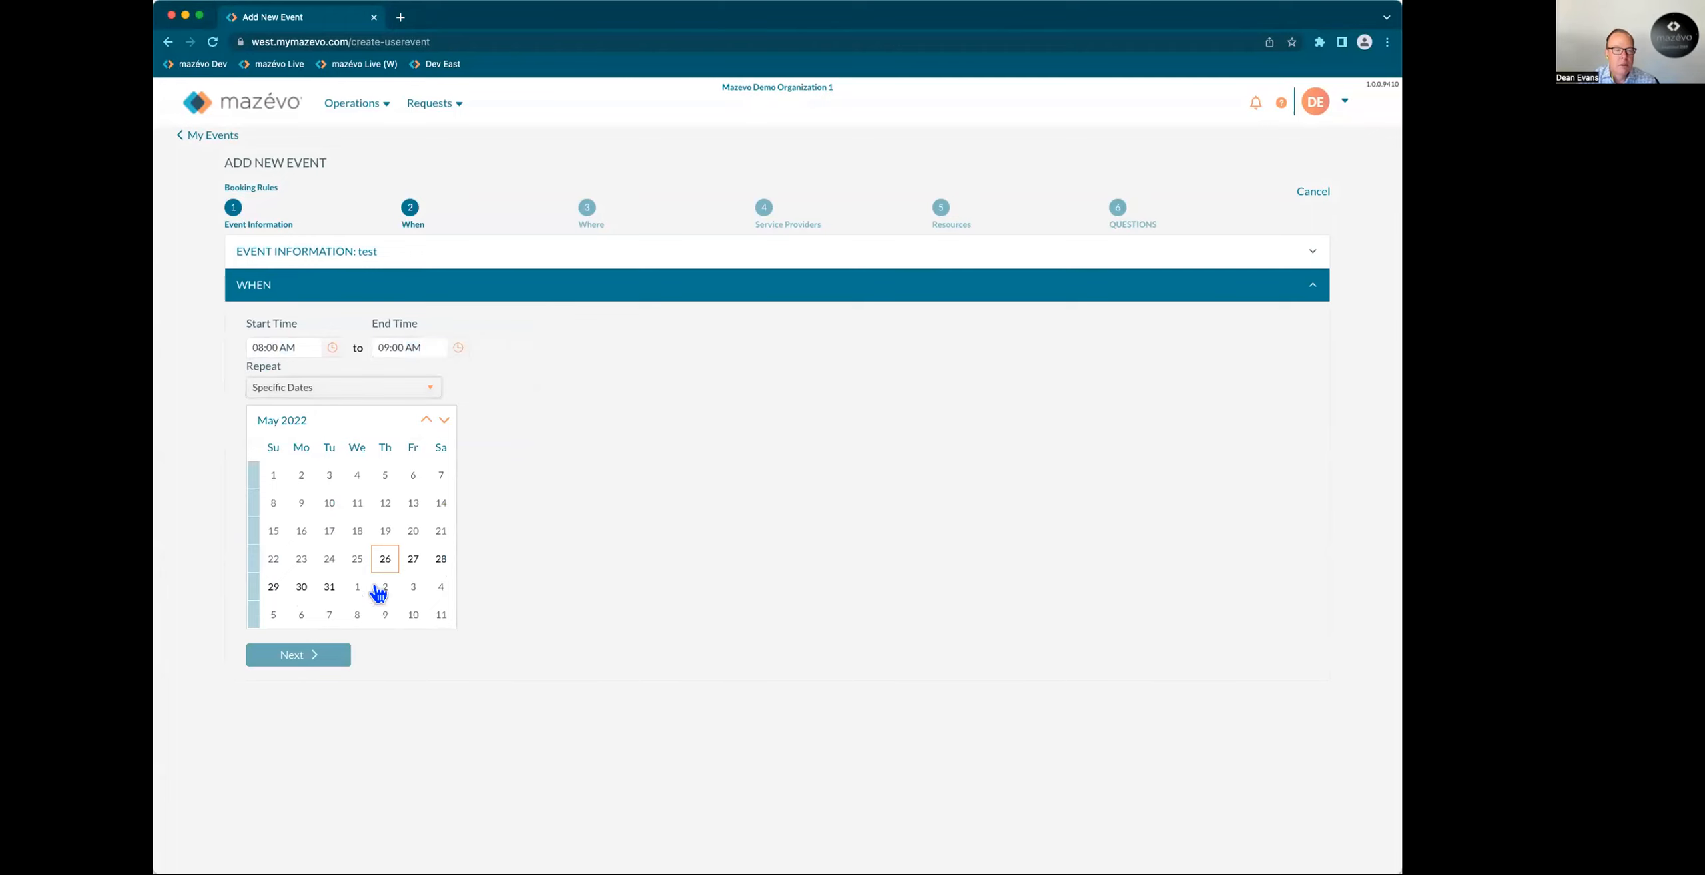
{"action": "left_click", "coordinate": [413, 559]}
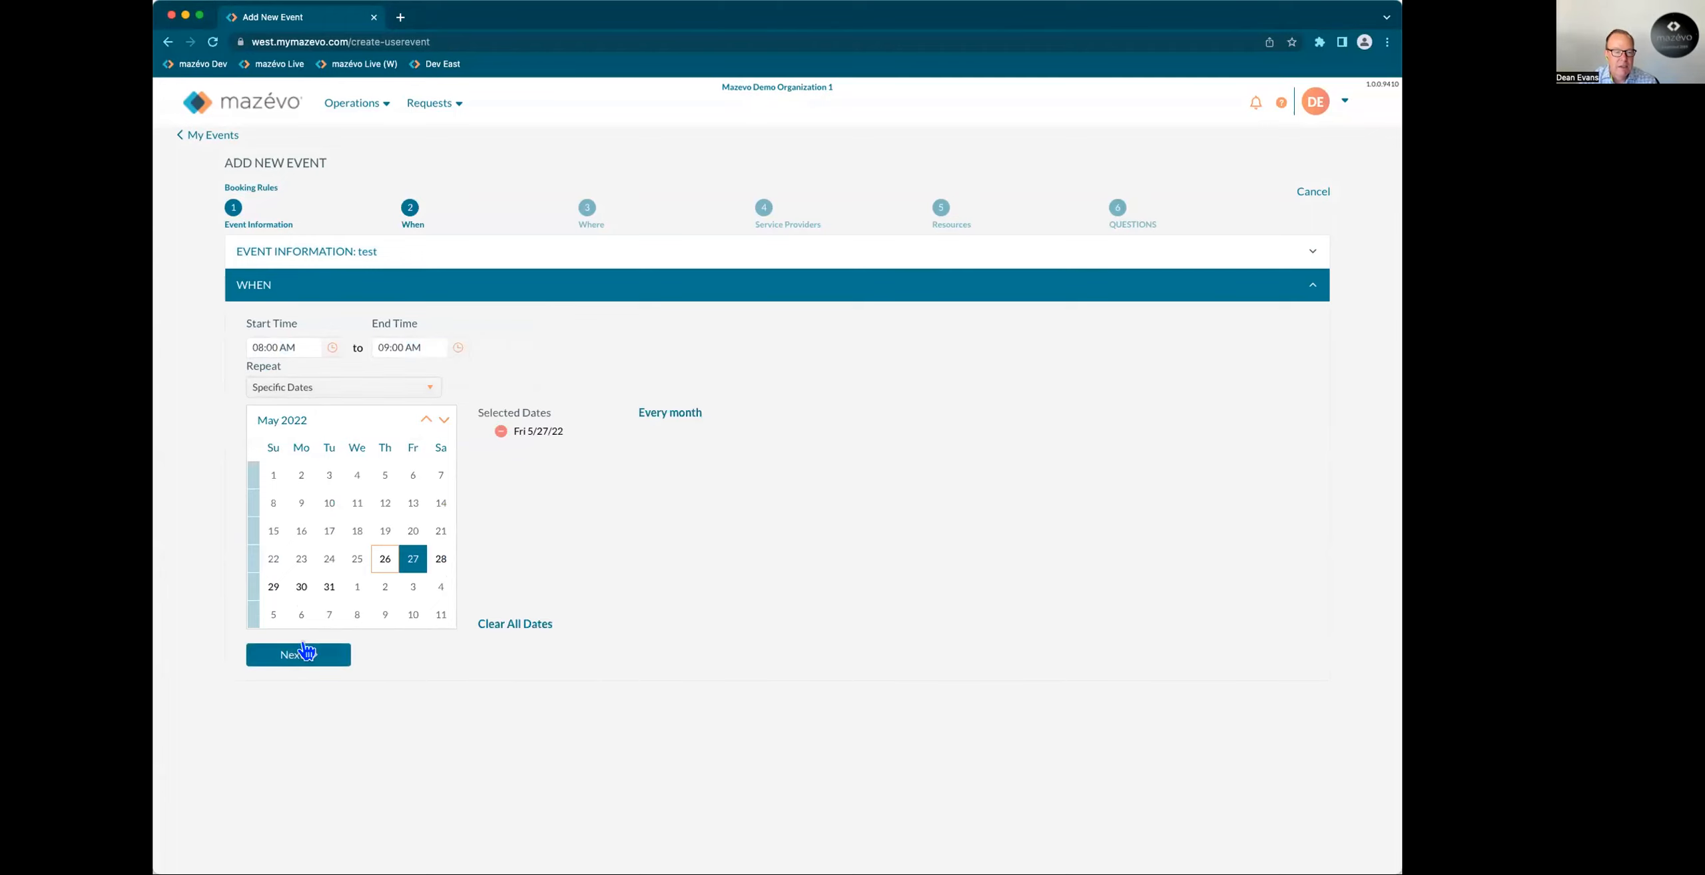
{"action": "left_click", "coordinate": [288, 661]}
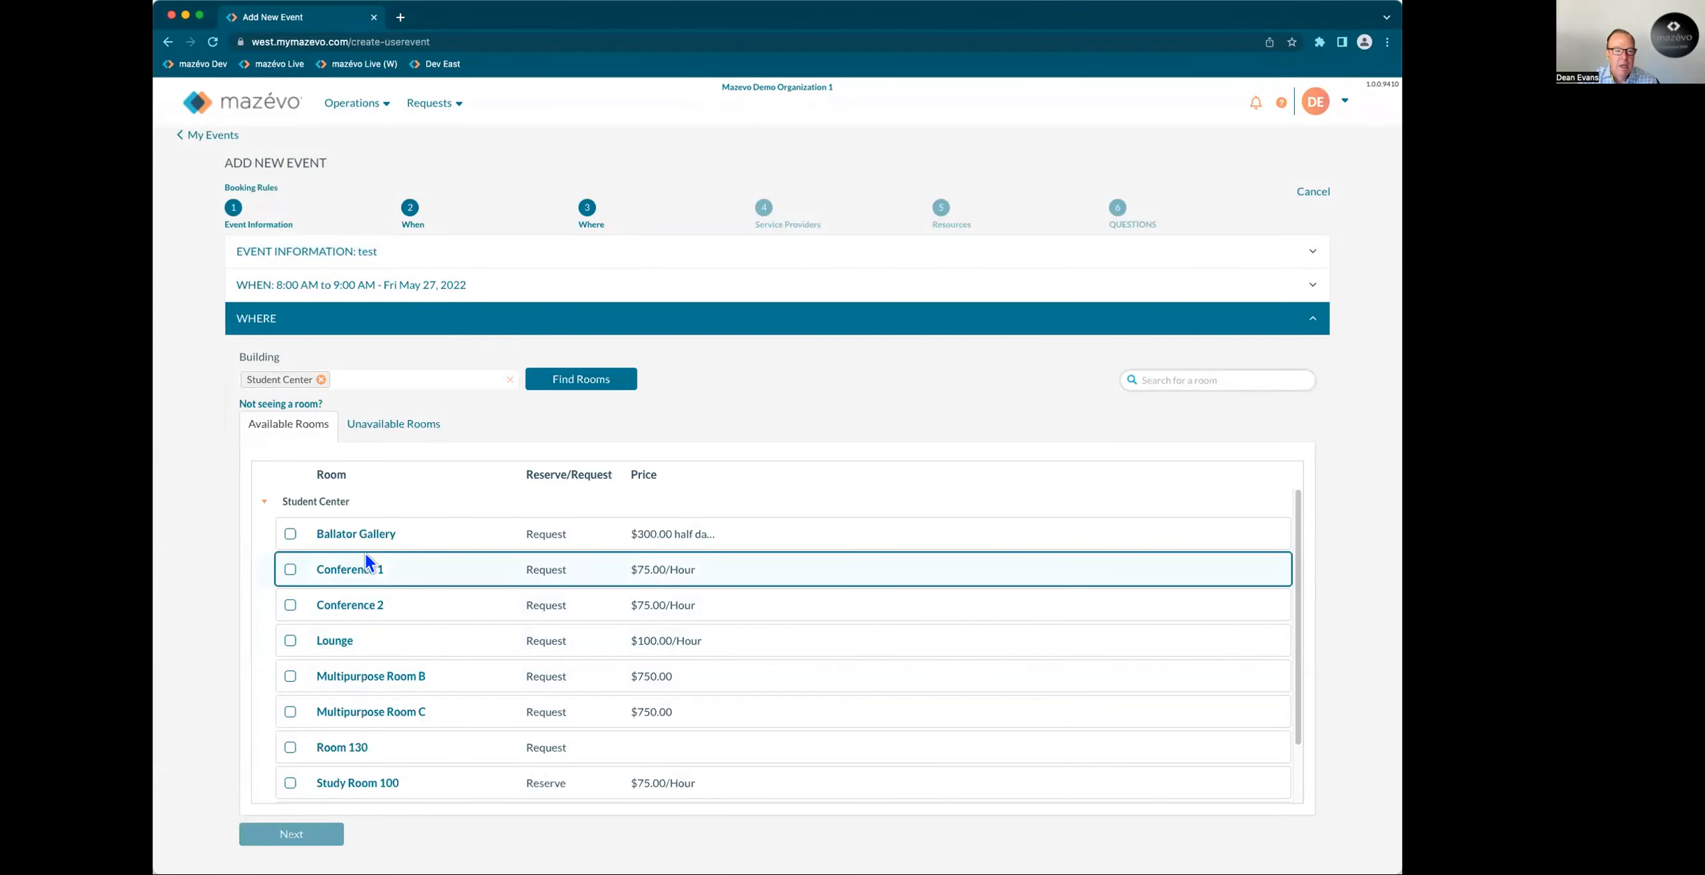
{"action": "left_click", "coordinate": [291, 534]}
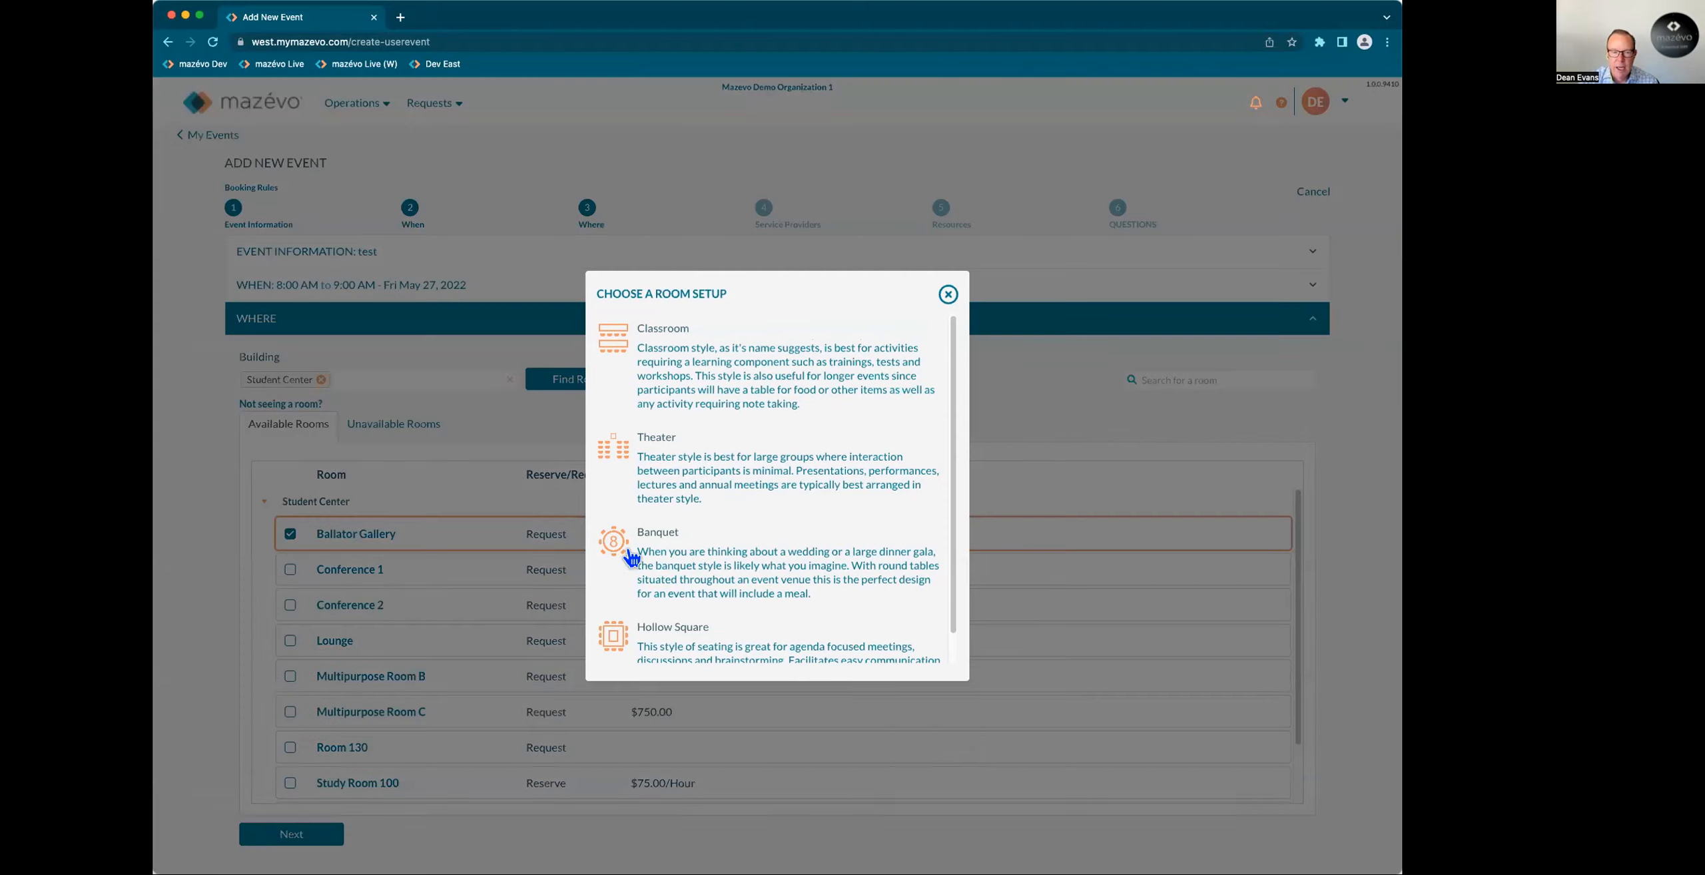
{"action": "left_click", "coordinate": [658, 539]}
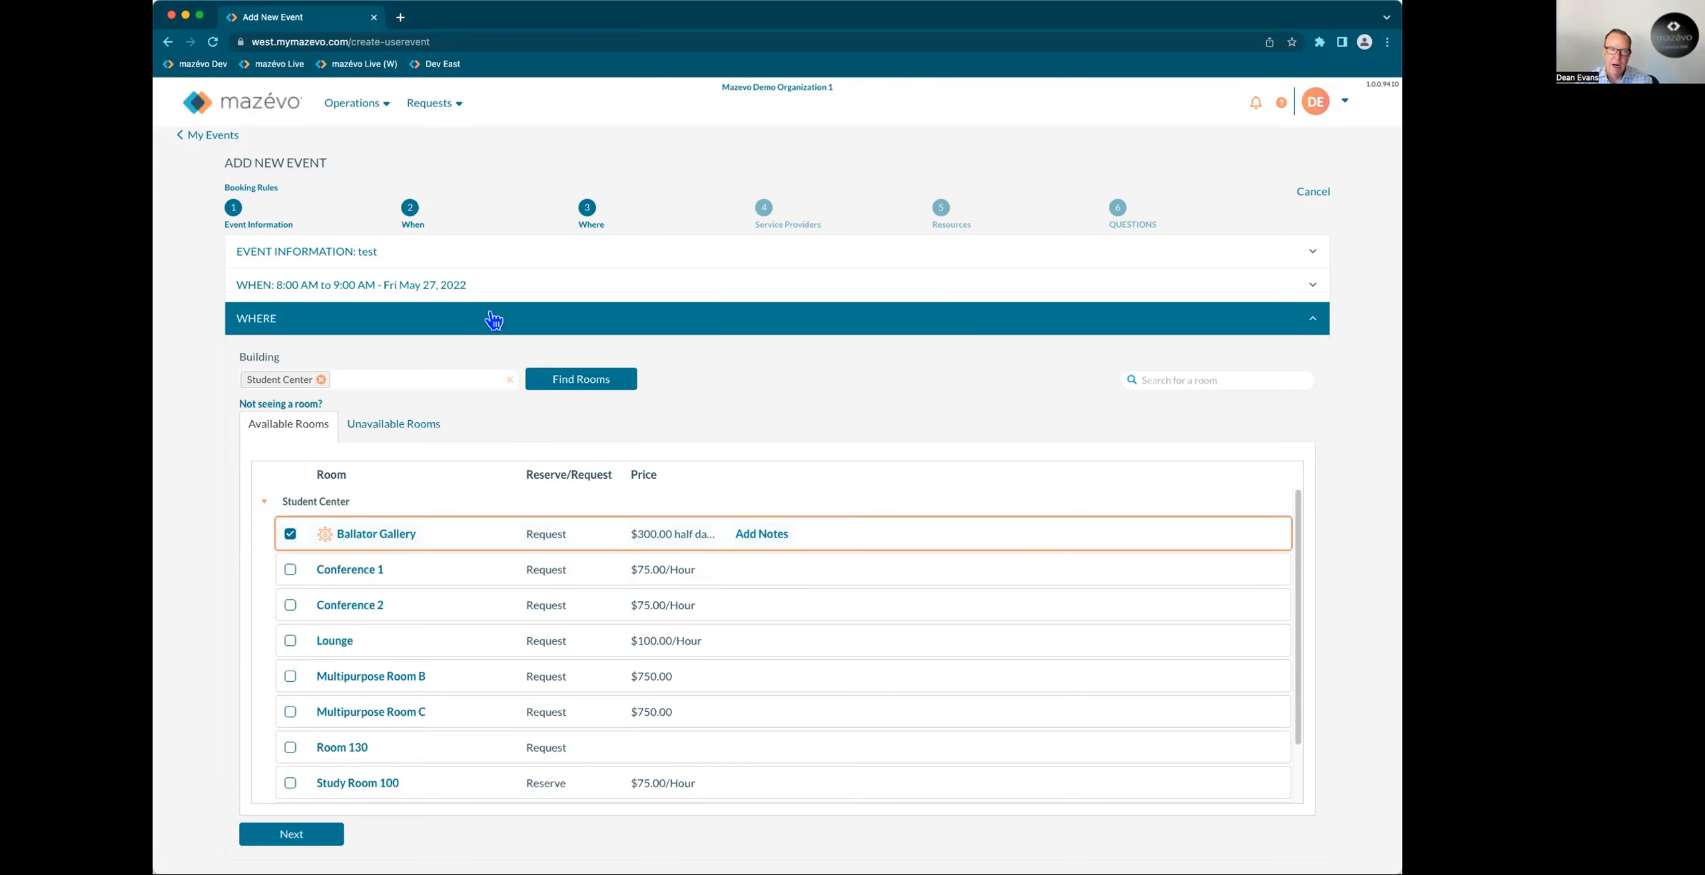
Leave the new request for My Events and review the Budget Meeting's Tue 5/31/22 booking details.
{"action": "left_click", "coordinate": [219, 136]}
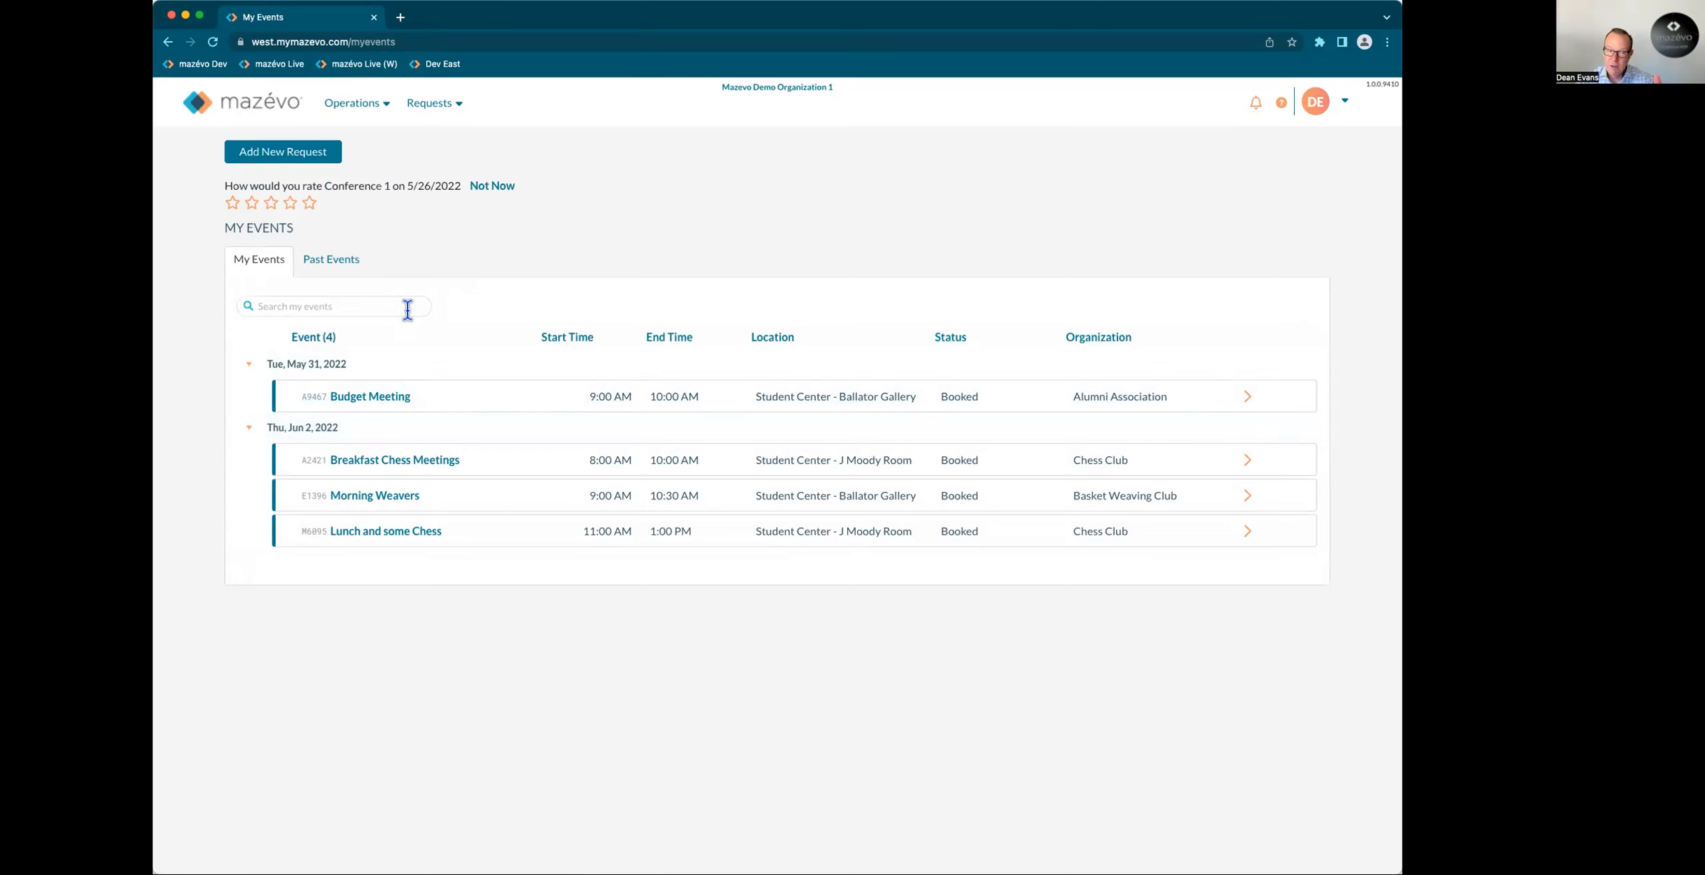
{"action": "left_click", "coordinate": [390, 399]}
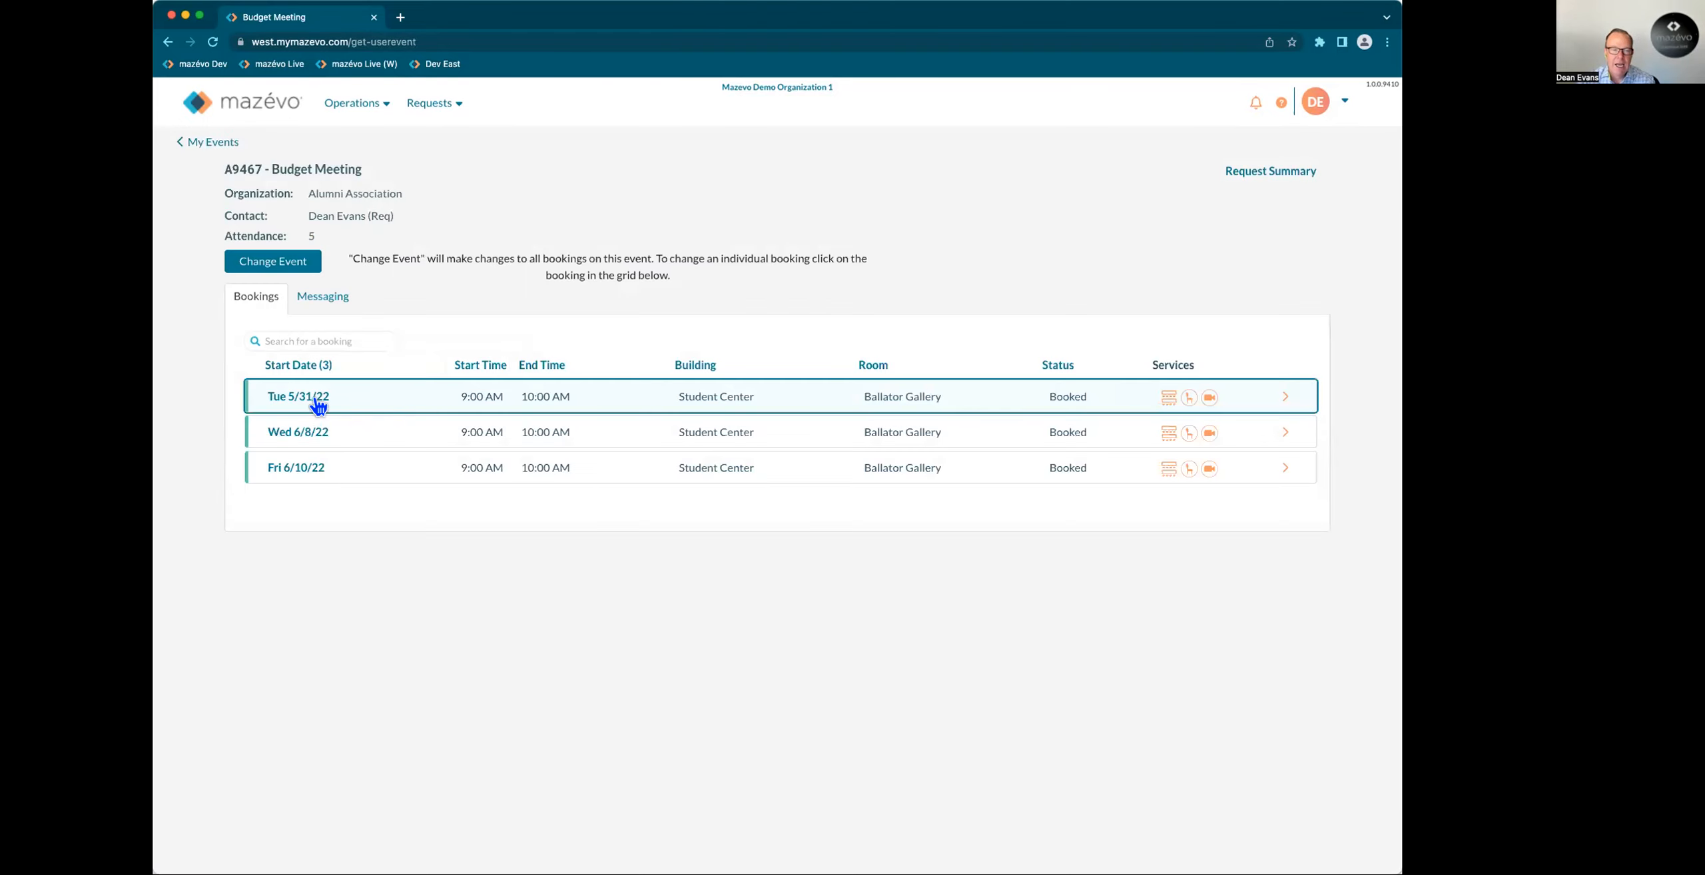
{"action": "left_click", "coordinate": [317, 399]}
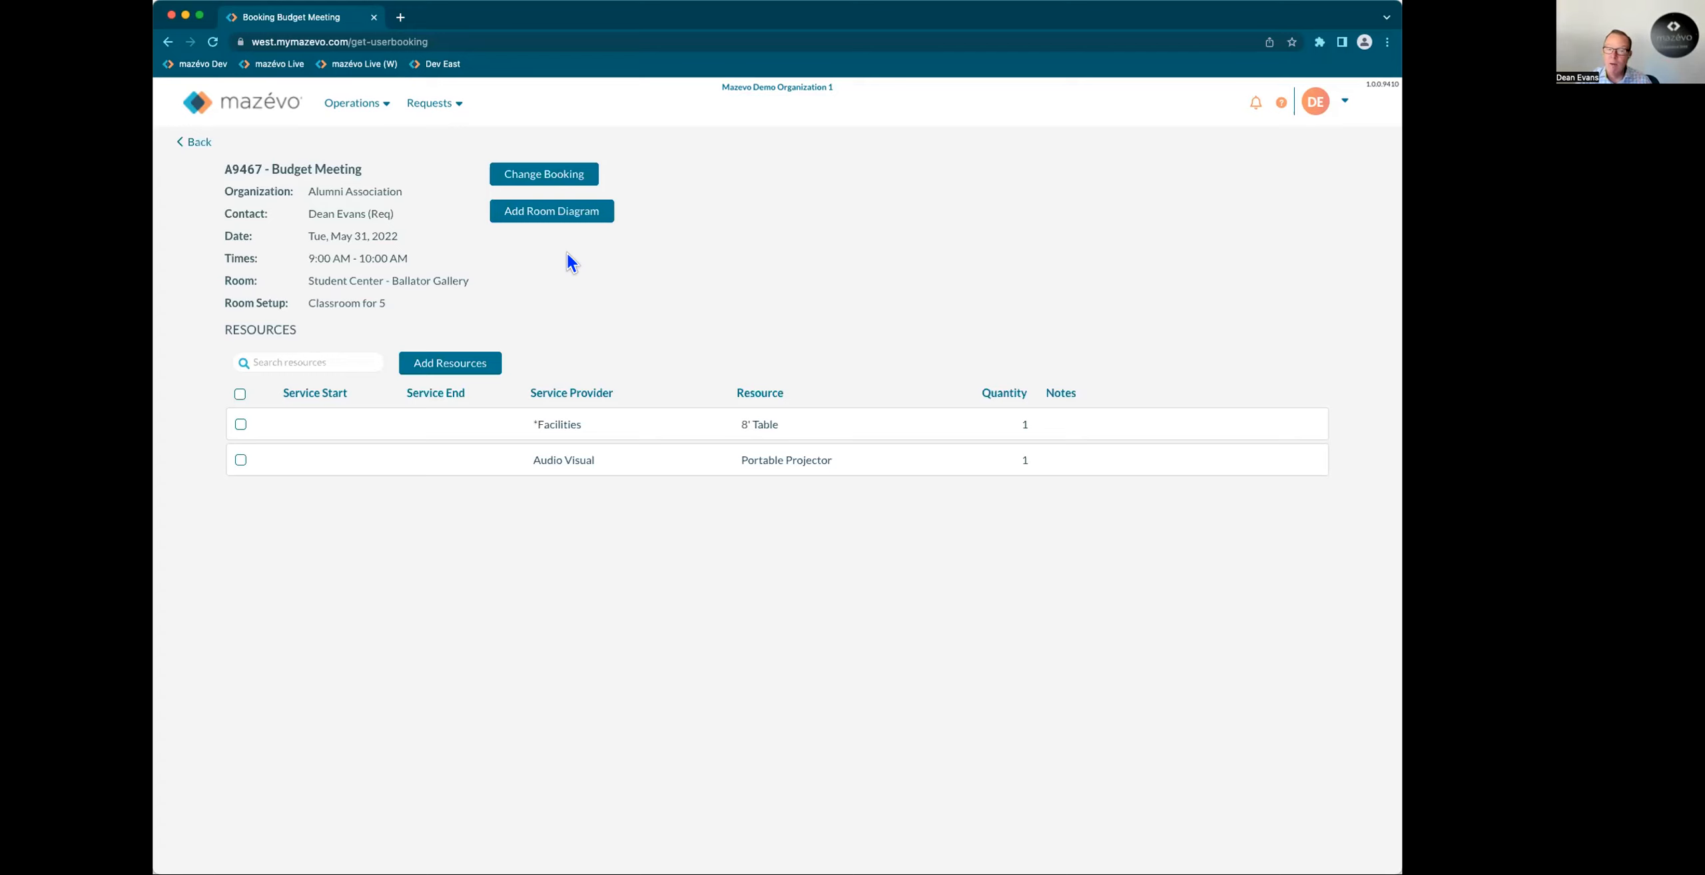
{"action": "left_click", "coordinate": [200, 144]}
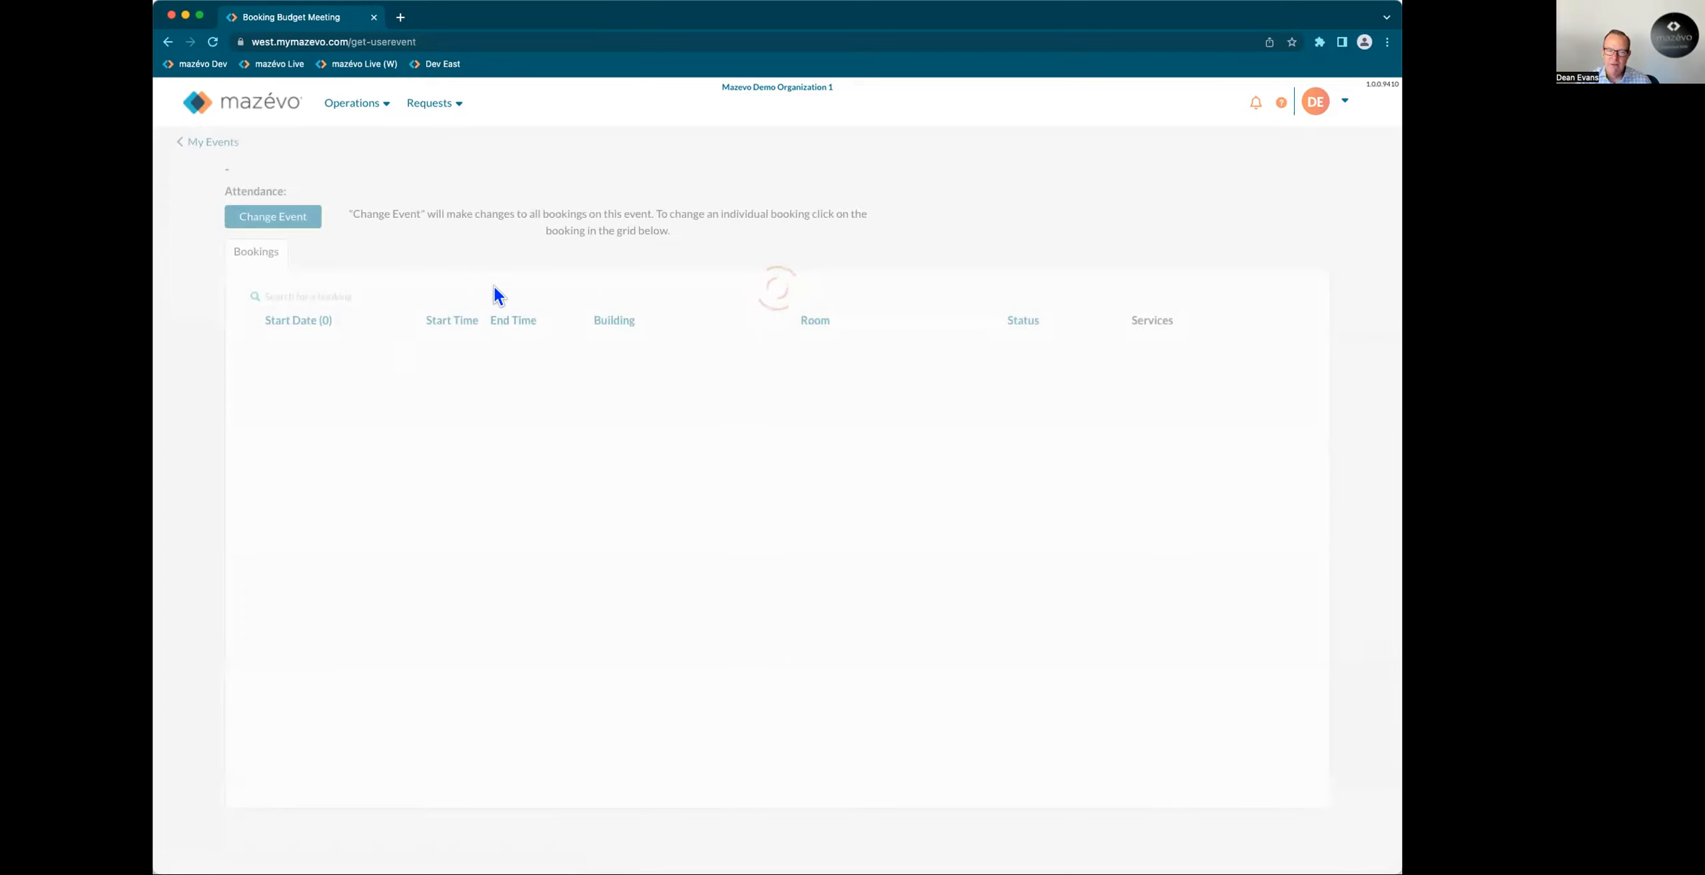
{"action": "left_click", "coordinate": [284, 108]}
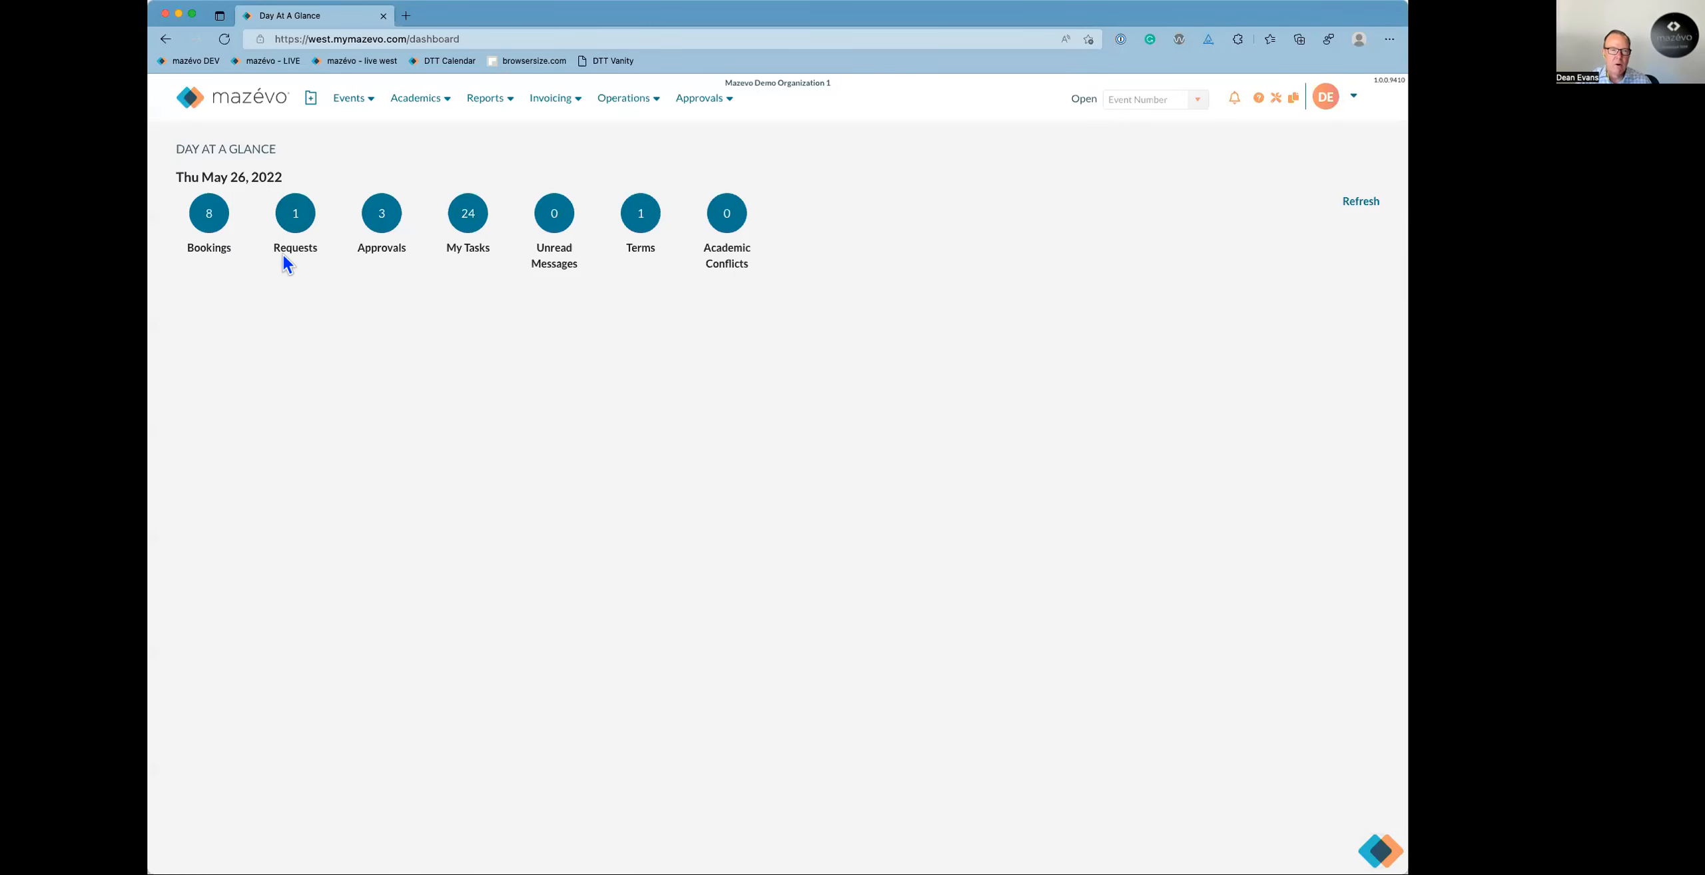
Open Contacts from the administrator dashboard, view the contact import dialog and cancel it.
{"action": "left_click", "coordinate": [280, 109]}
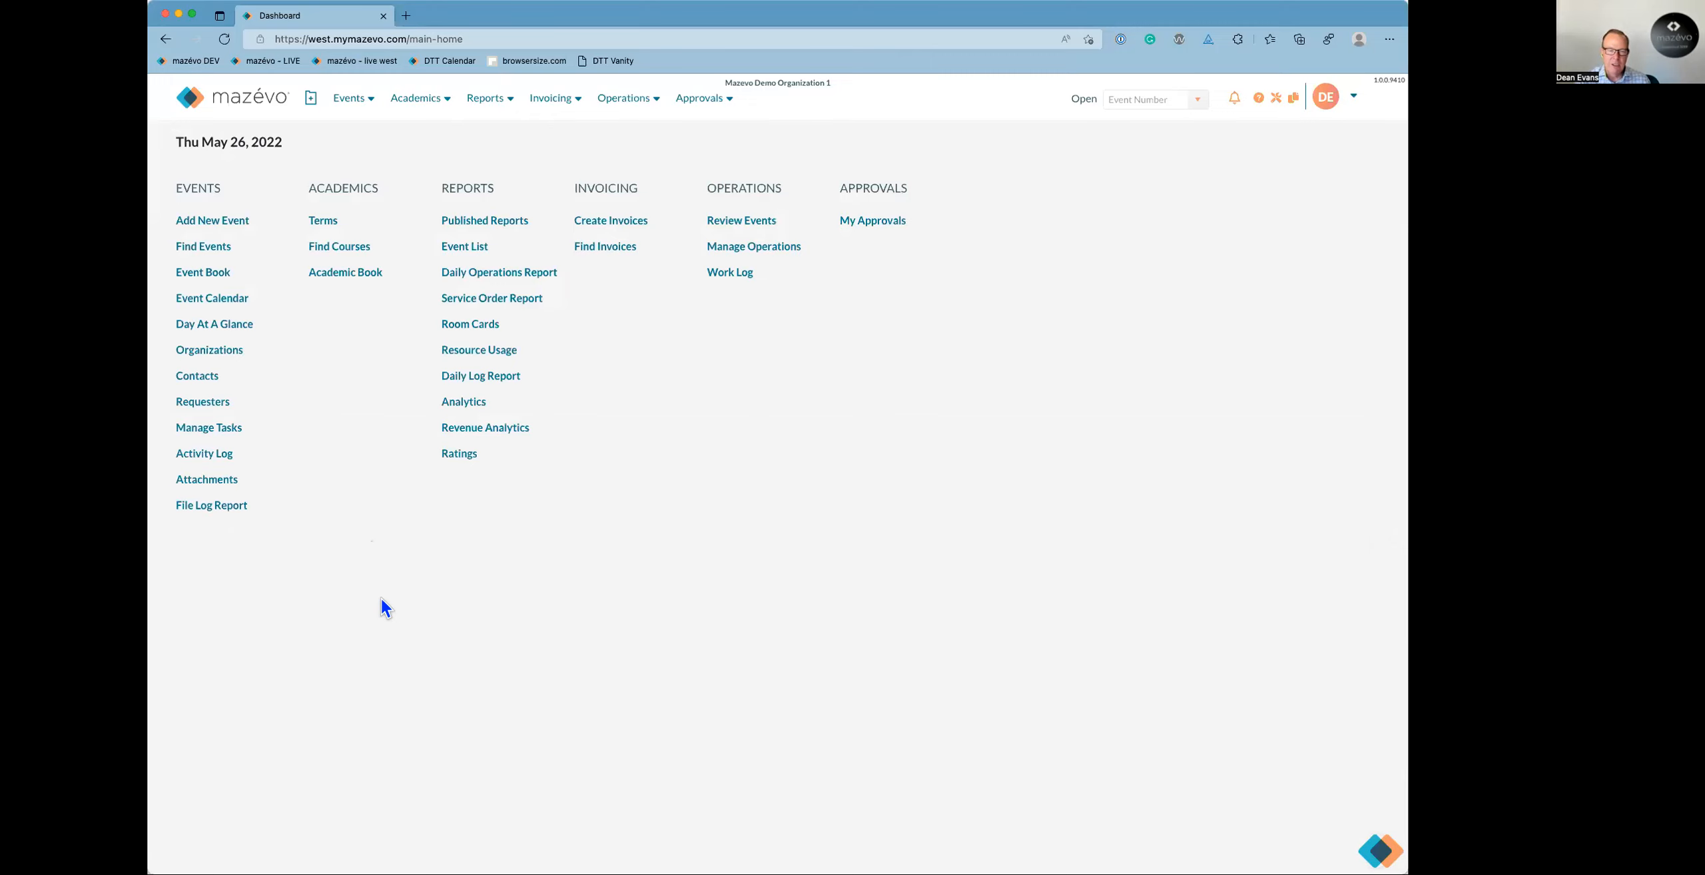
{"action": "left_click", "coordinate": [213, 378]}
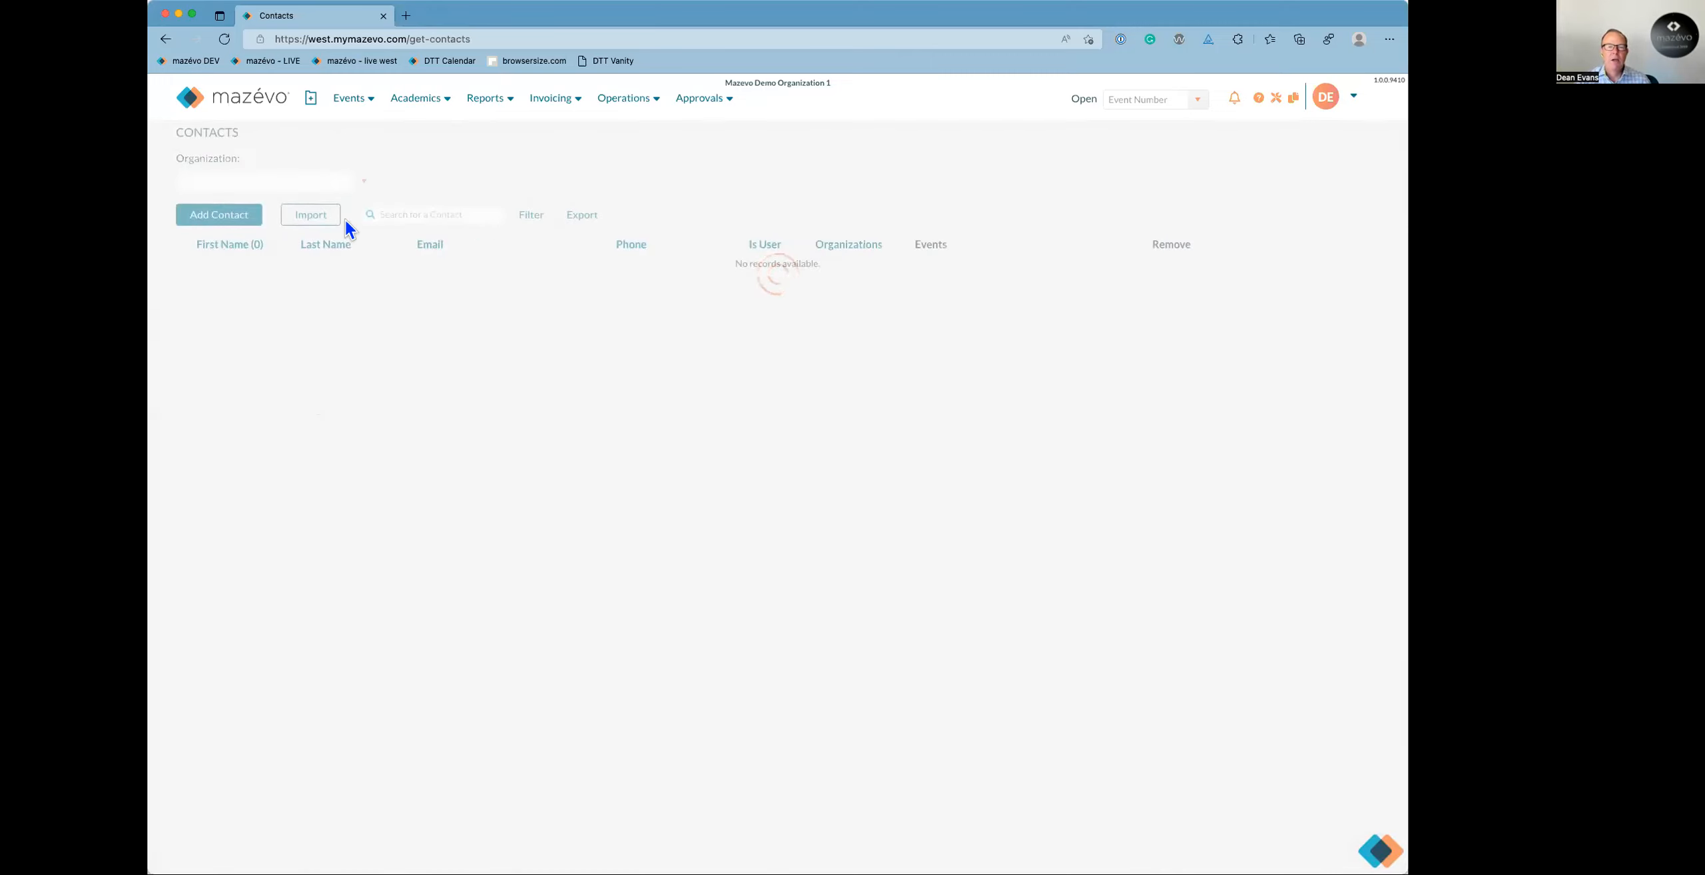
{"action": "left_click", "coordinate": [329, 221]}
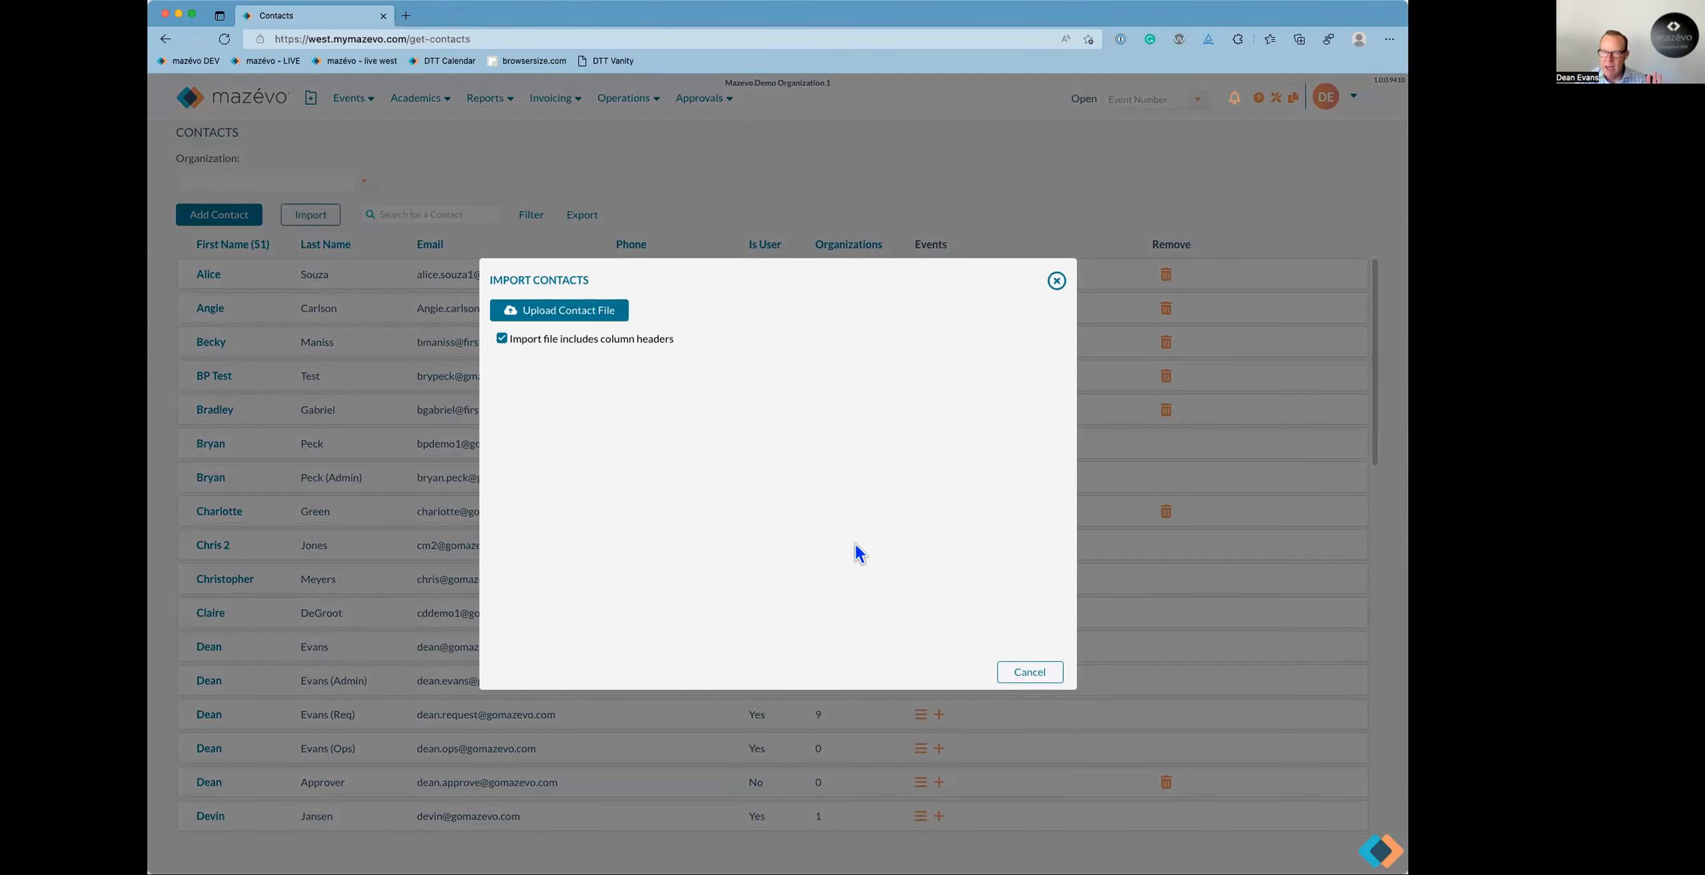
{"action": "left_click", "coordinate": [1029, 674]}
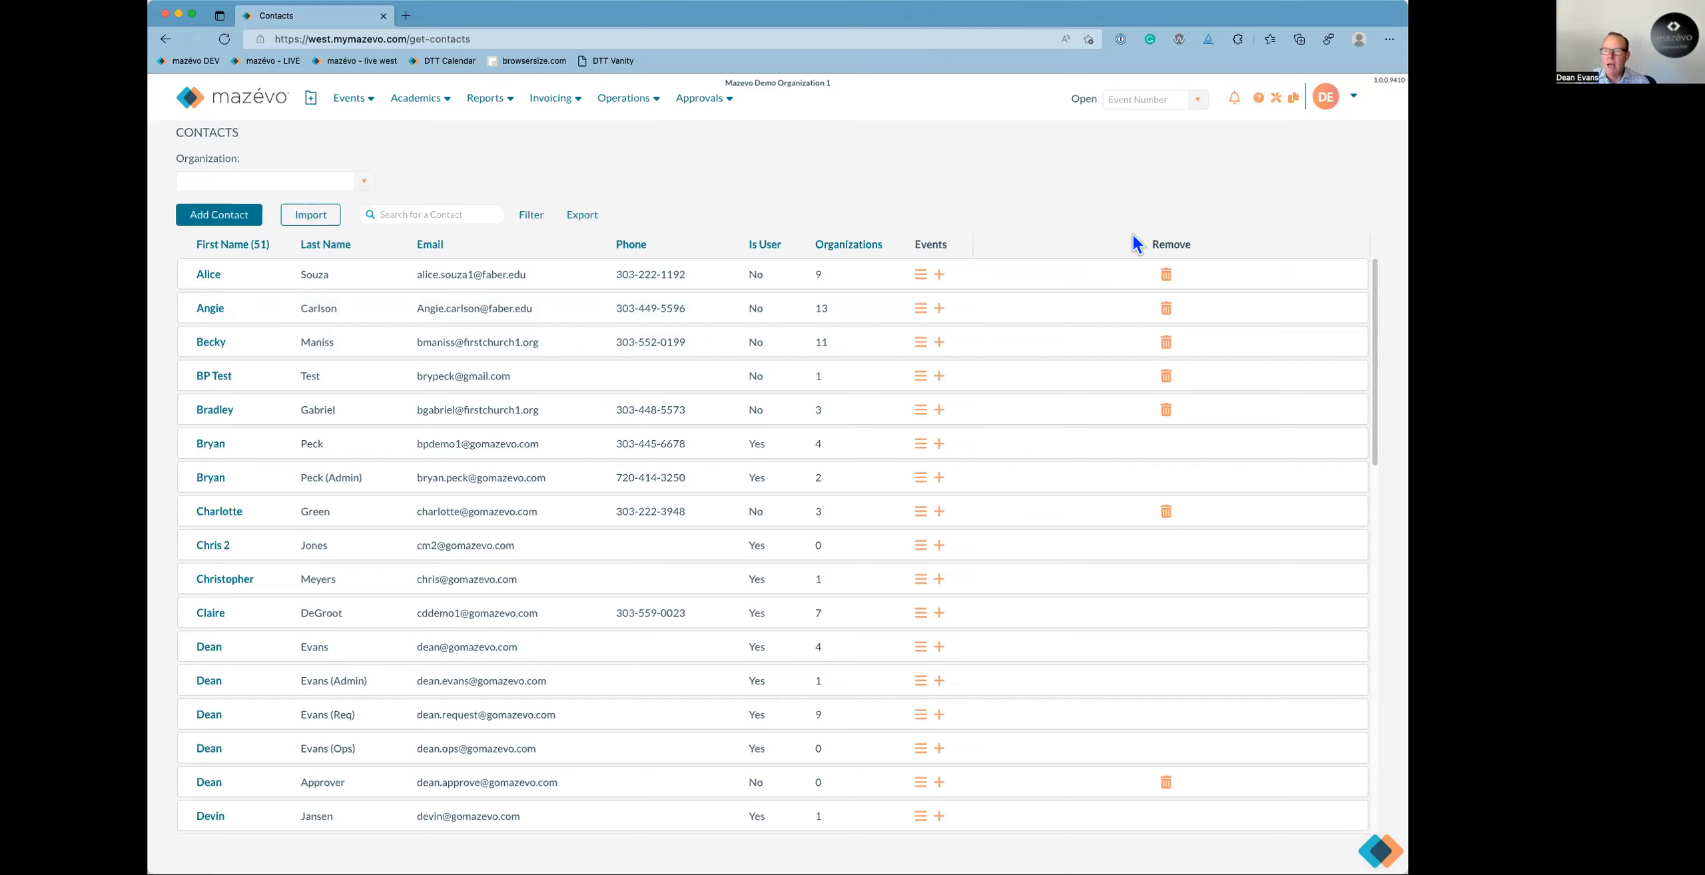
Open Close Building and choose Colton Building as the building to close on 05/26/2022.
{"action": "left_click", "coordinate": [1356, 101]}
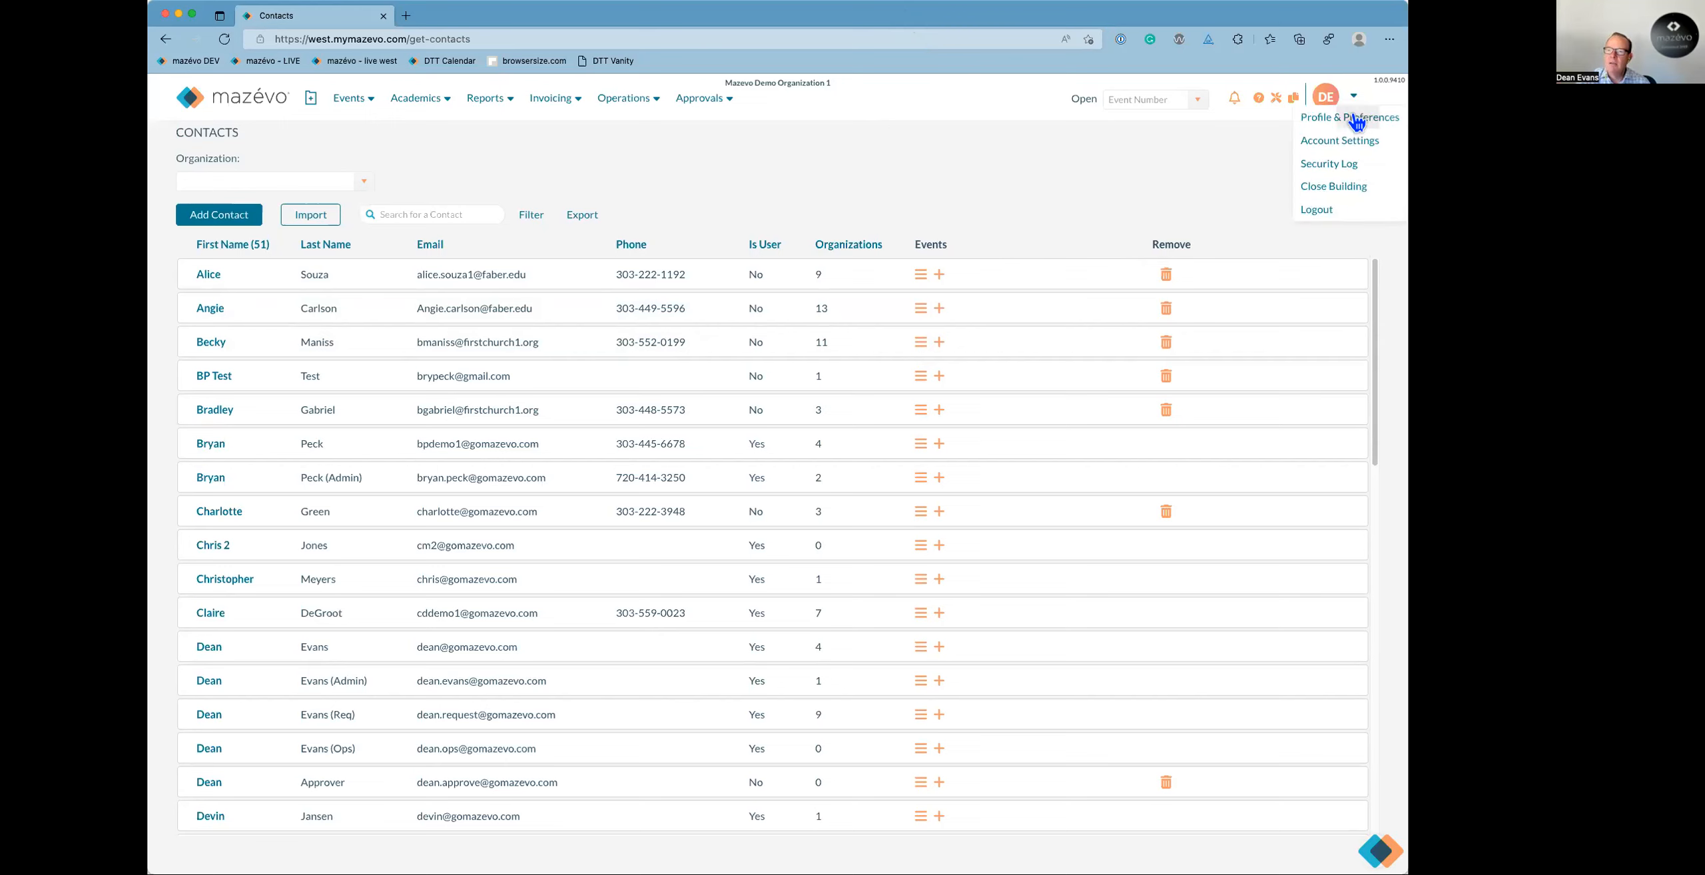
{"action": "left_click", "coordinate": [1326, 189]}
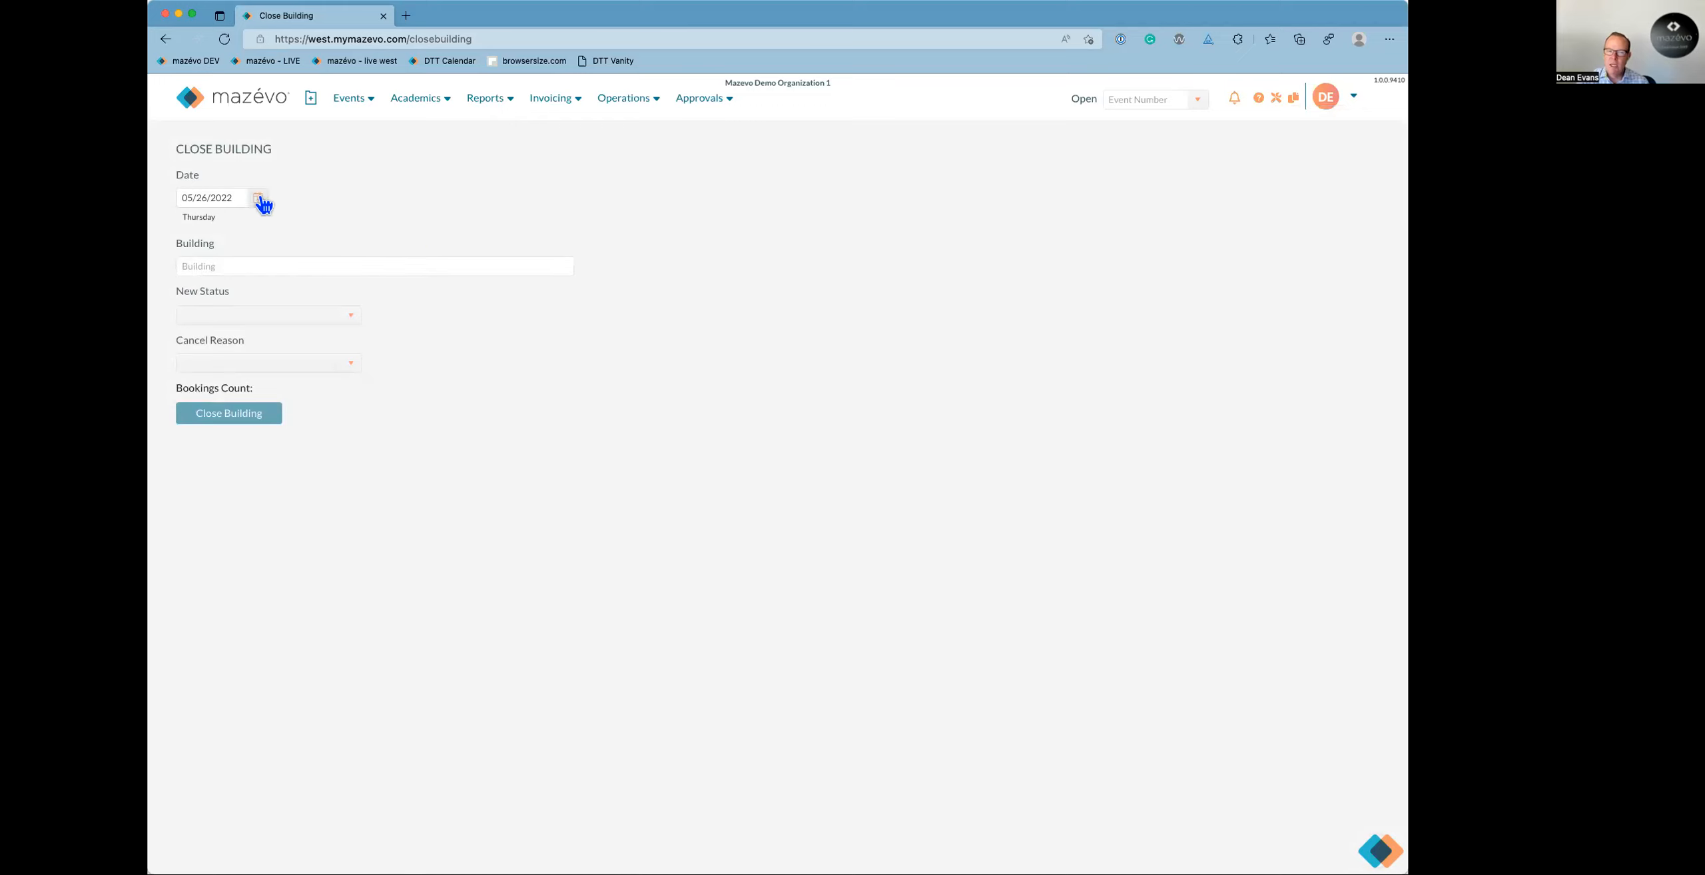
{"action": "left_click", "coordinate": [238, 199]}
{"action": "left_click", "coordinate": [241, 266]}
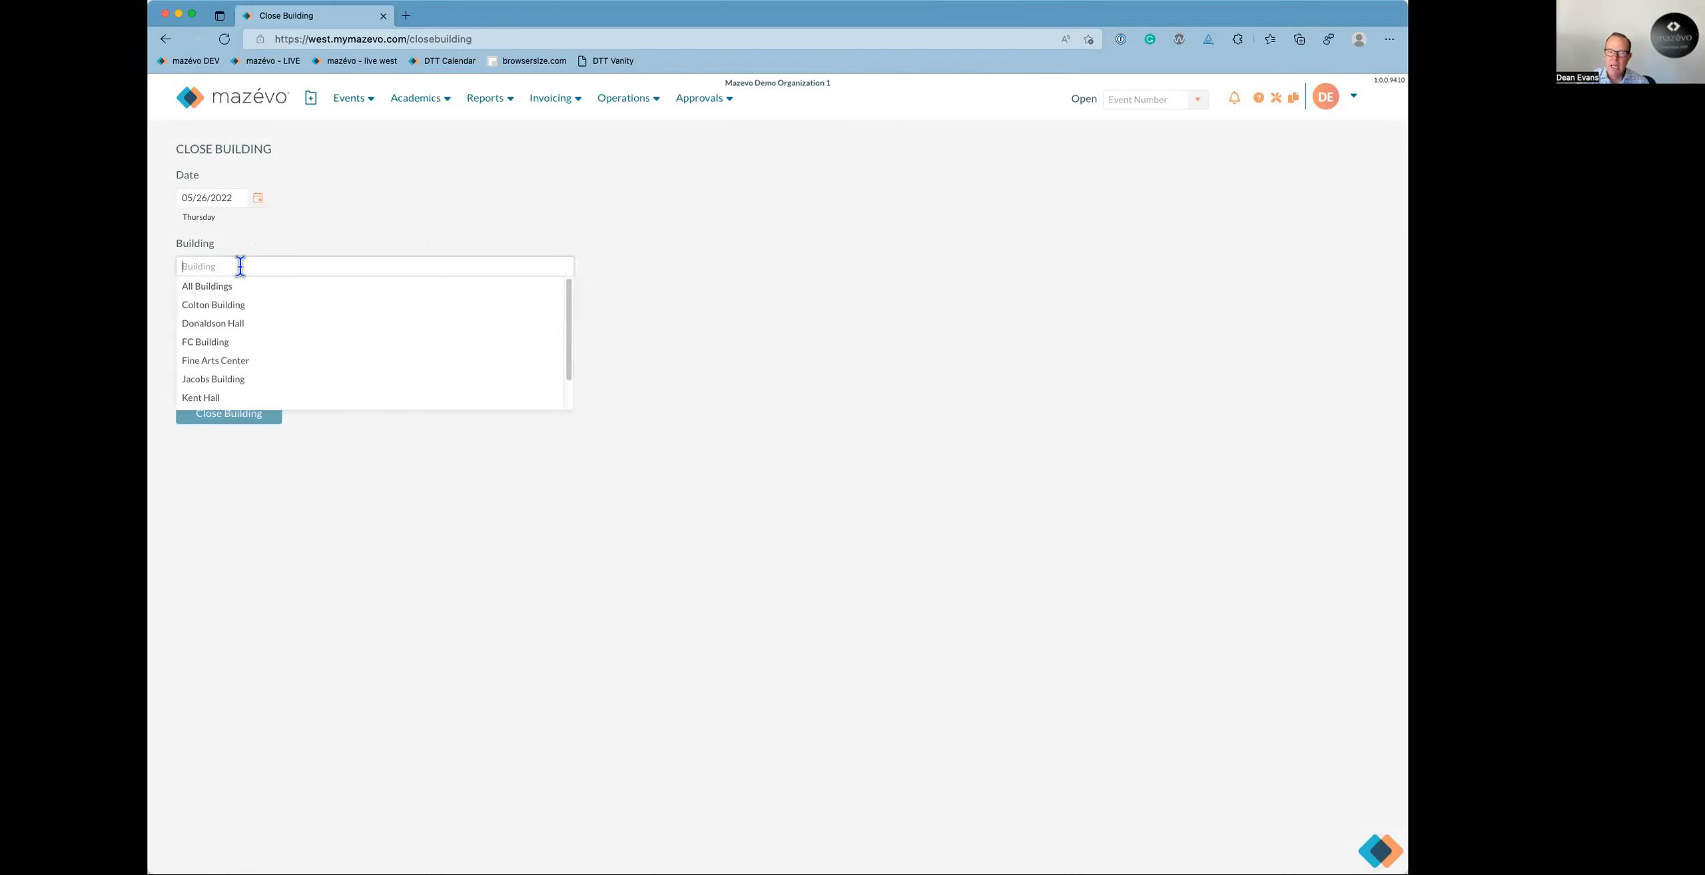
{"action": "left_click", "coordinate": [236, 304]}
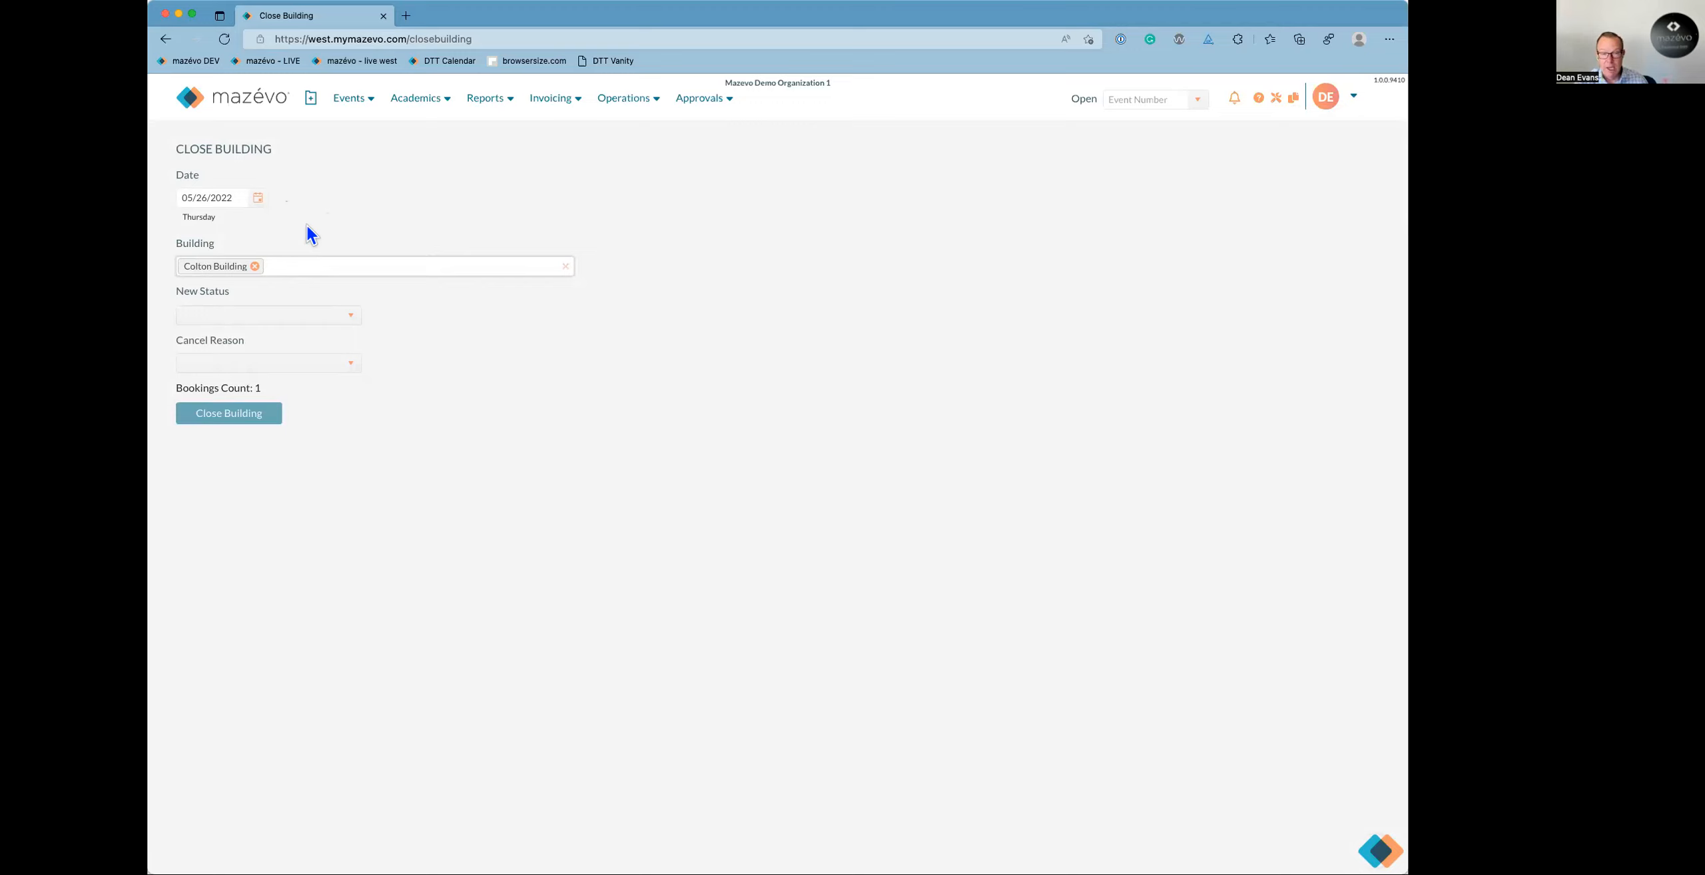
Set the new status for the closed building's bookings to Cancelled and view the available cancel reasons without choosing one.
{"action": "left_click", "coordinate": [356, 322]}
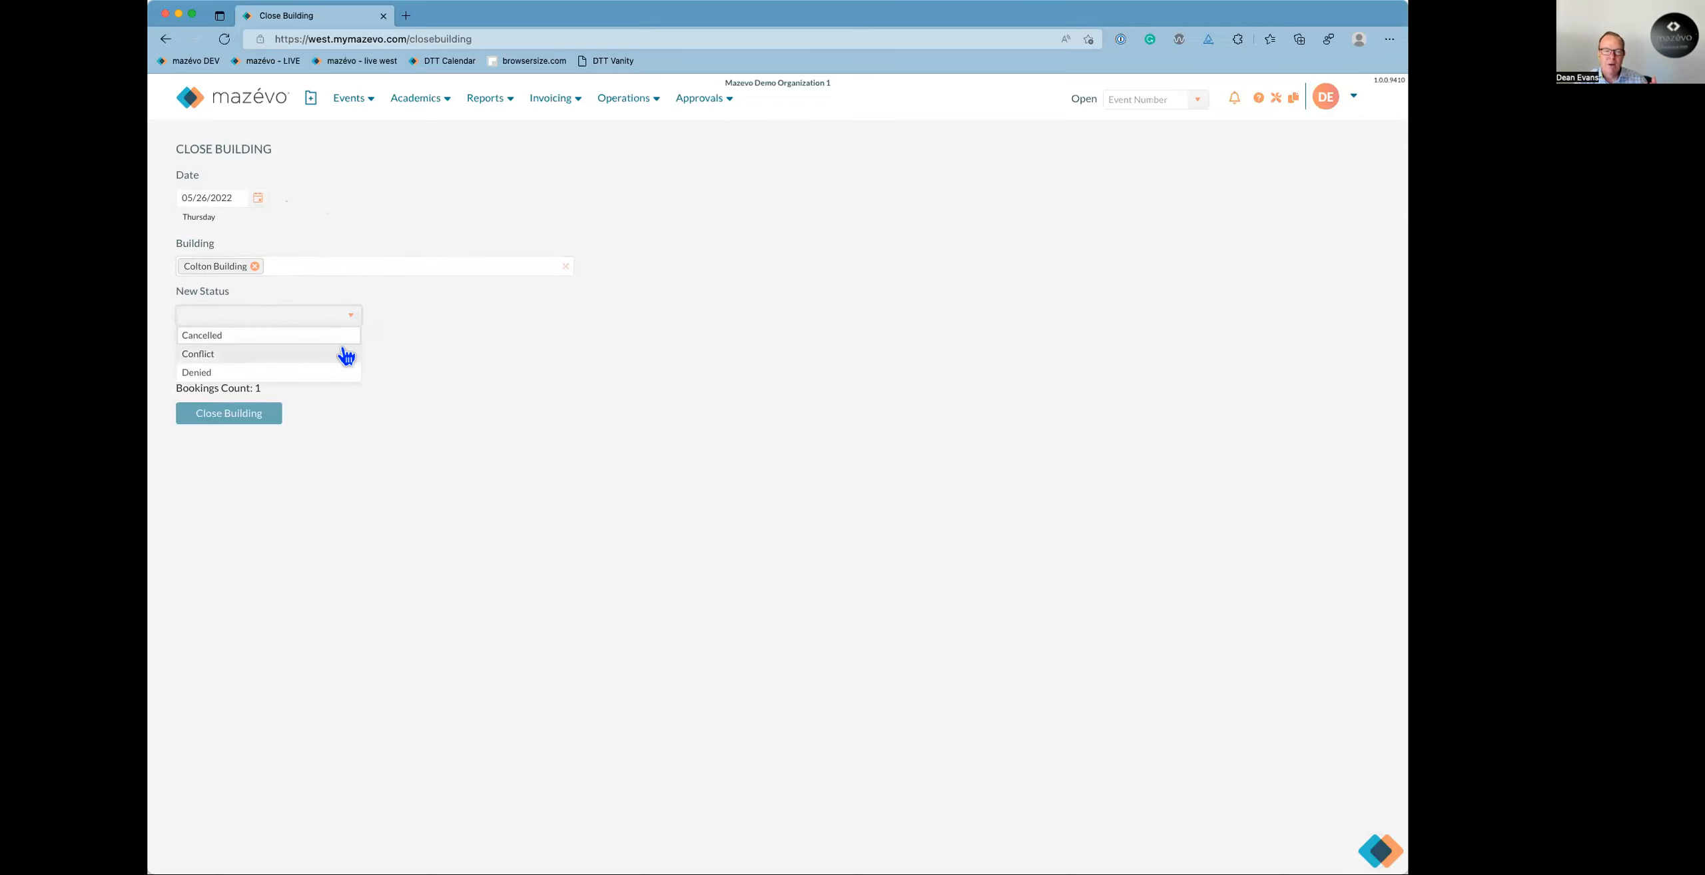
{"action": "left_click", "coordinate": [340, 336]}
{"action": "left_click", "coordinate": [356, 367]}
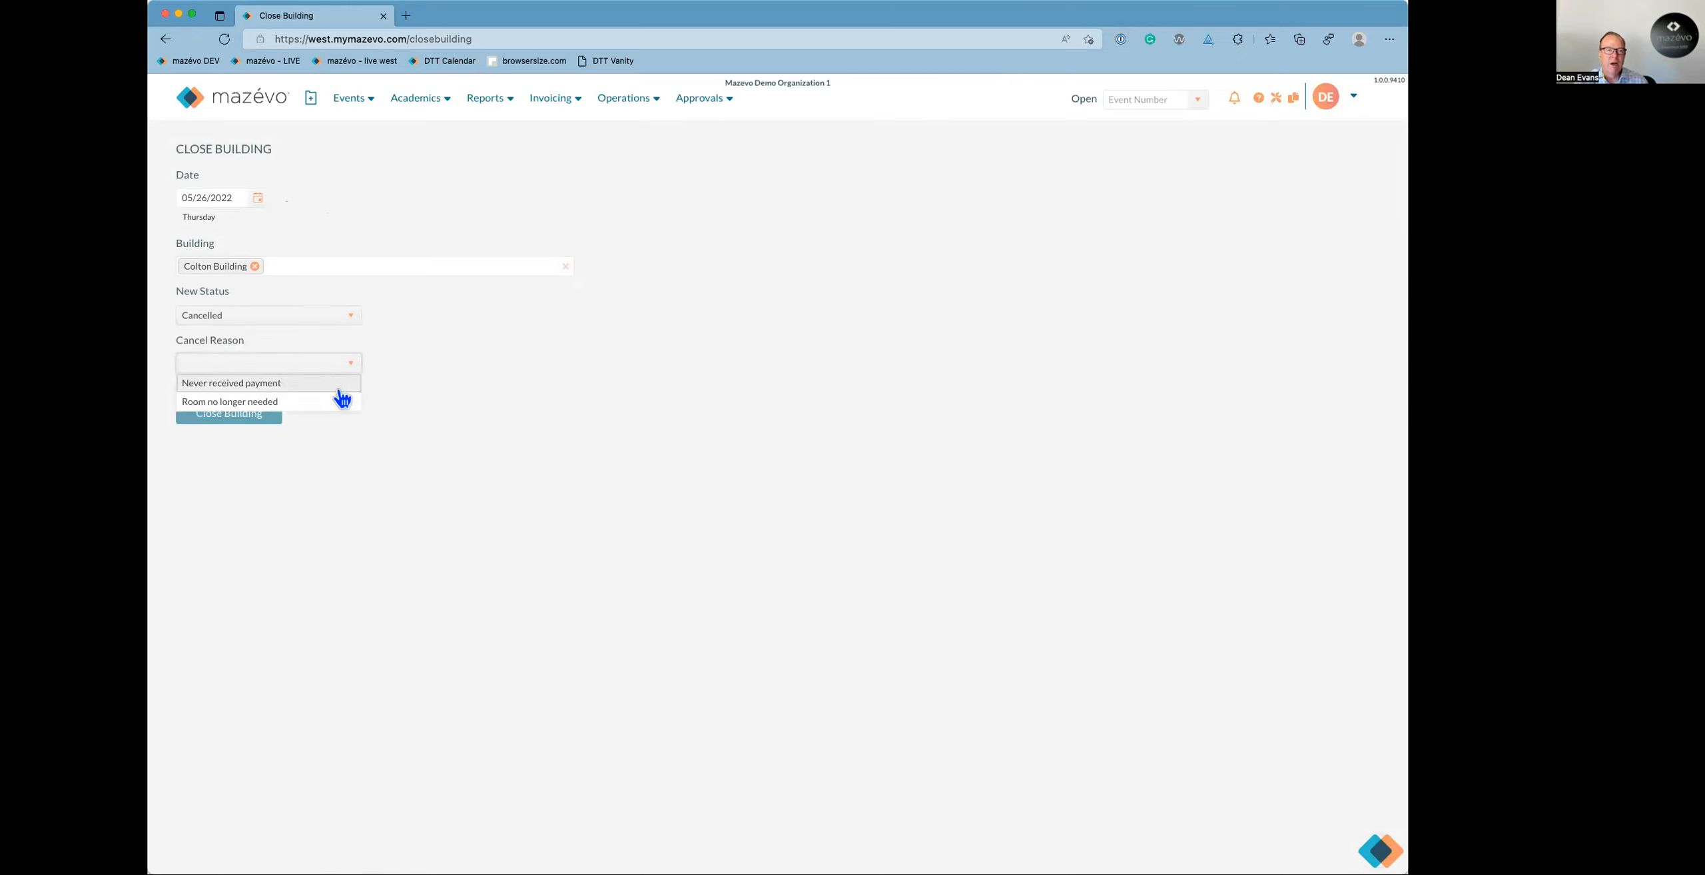
{"action": "left_click", "coordinate": [469, 401]}
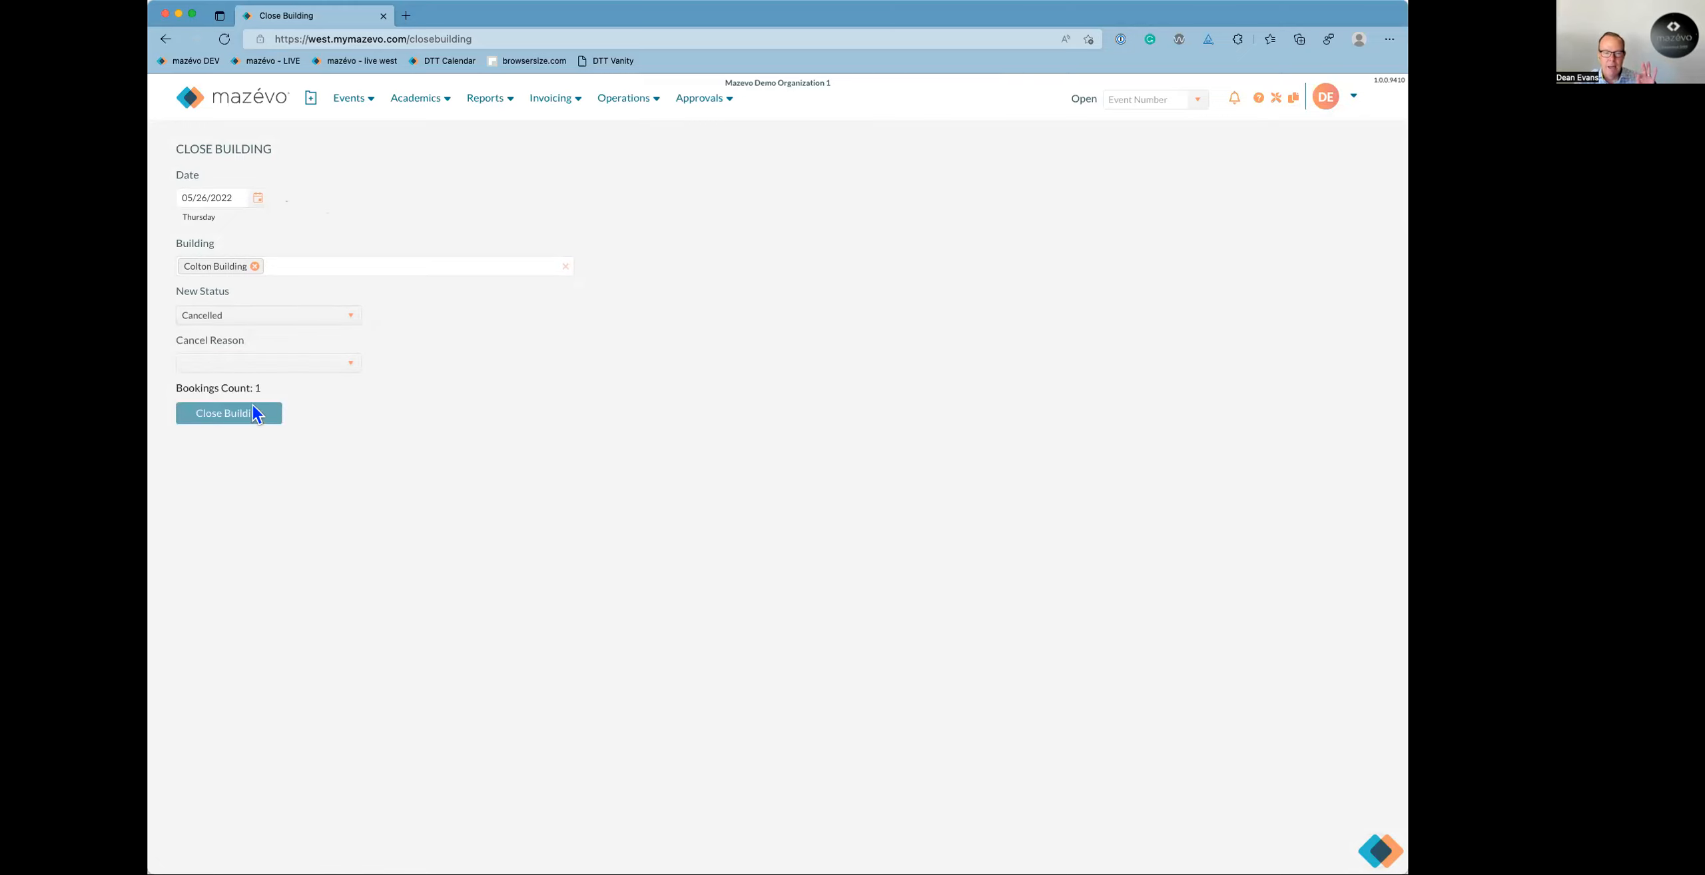
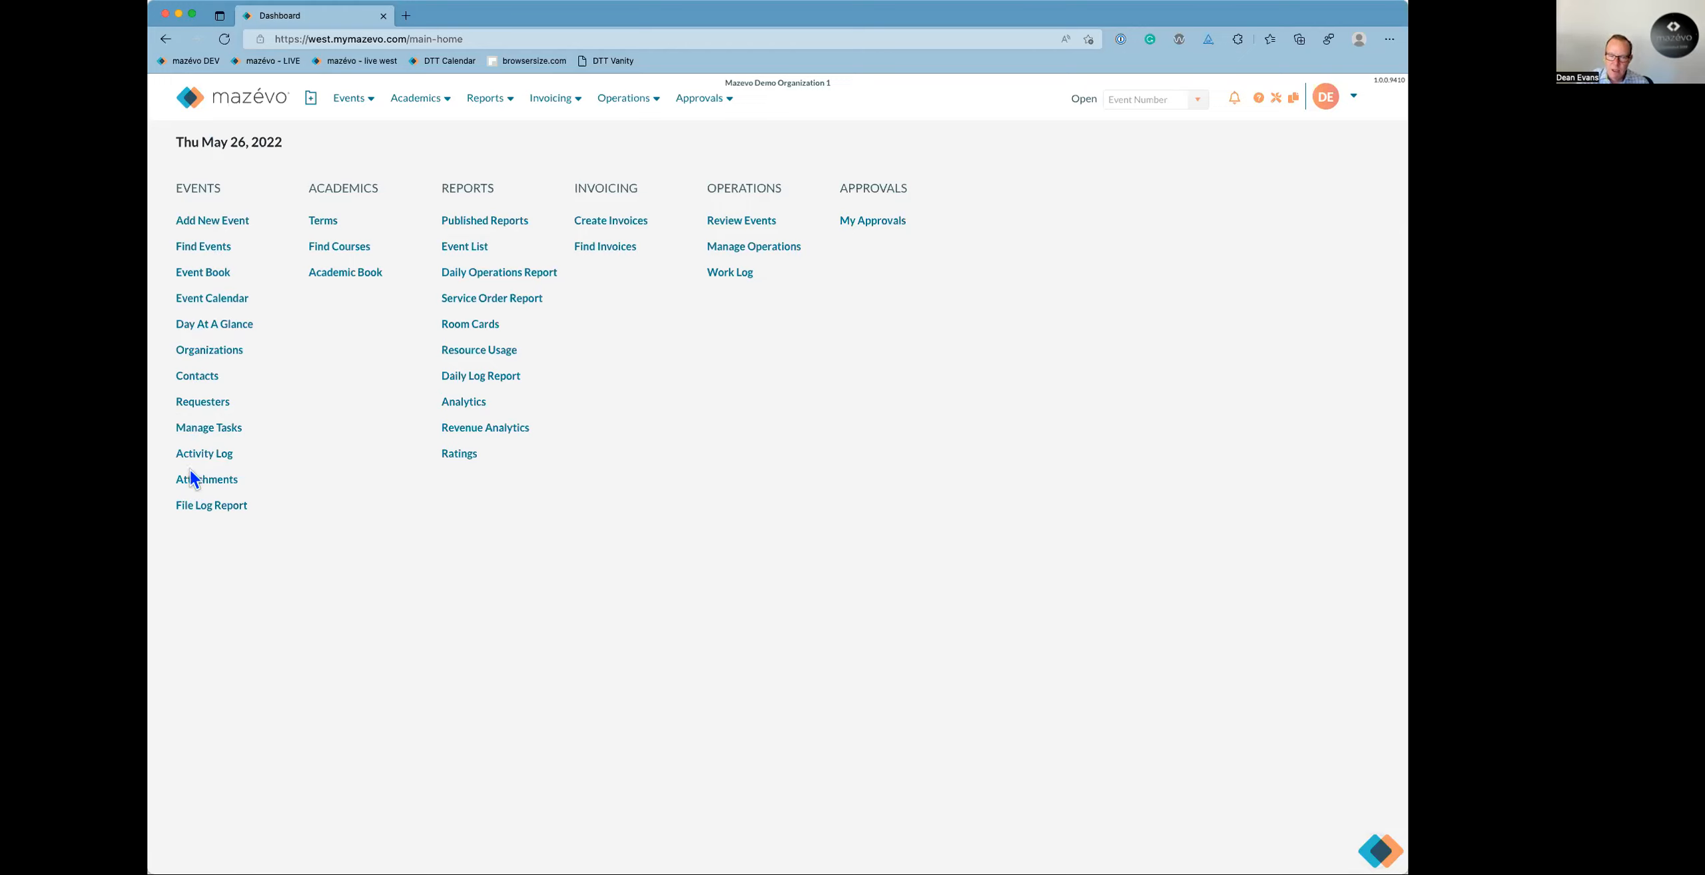
Open Requesters, review one requester's details and assigned organizations without saving, and return to the dashboard.
{"action": "left_click", "coordinate": [203, 402]}
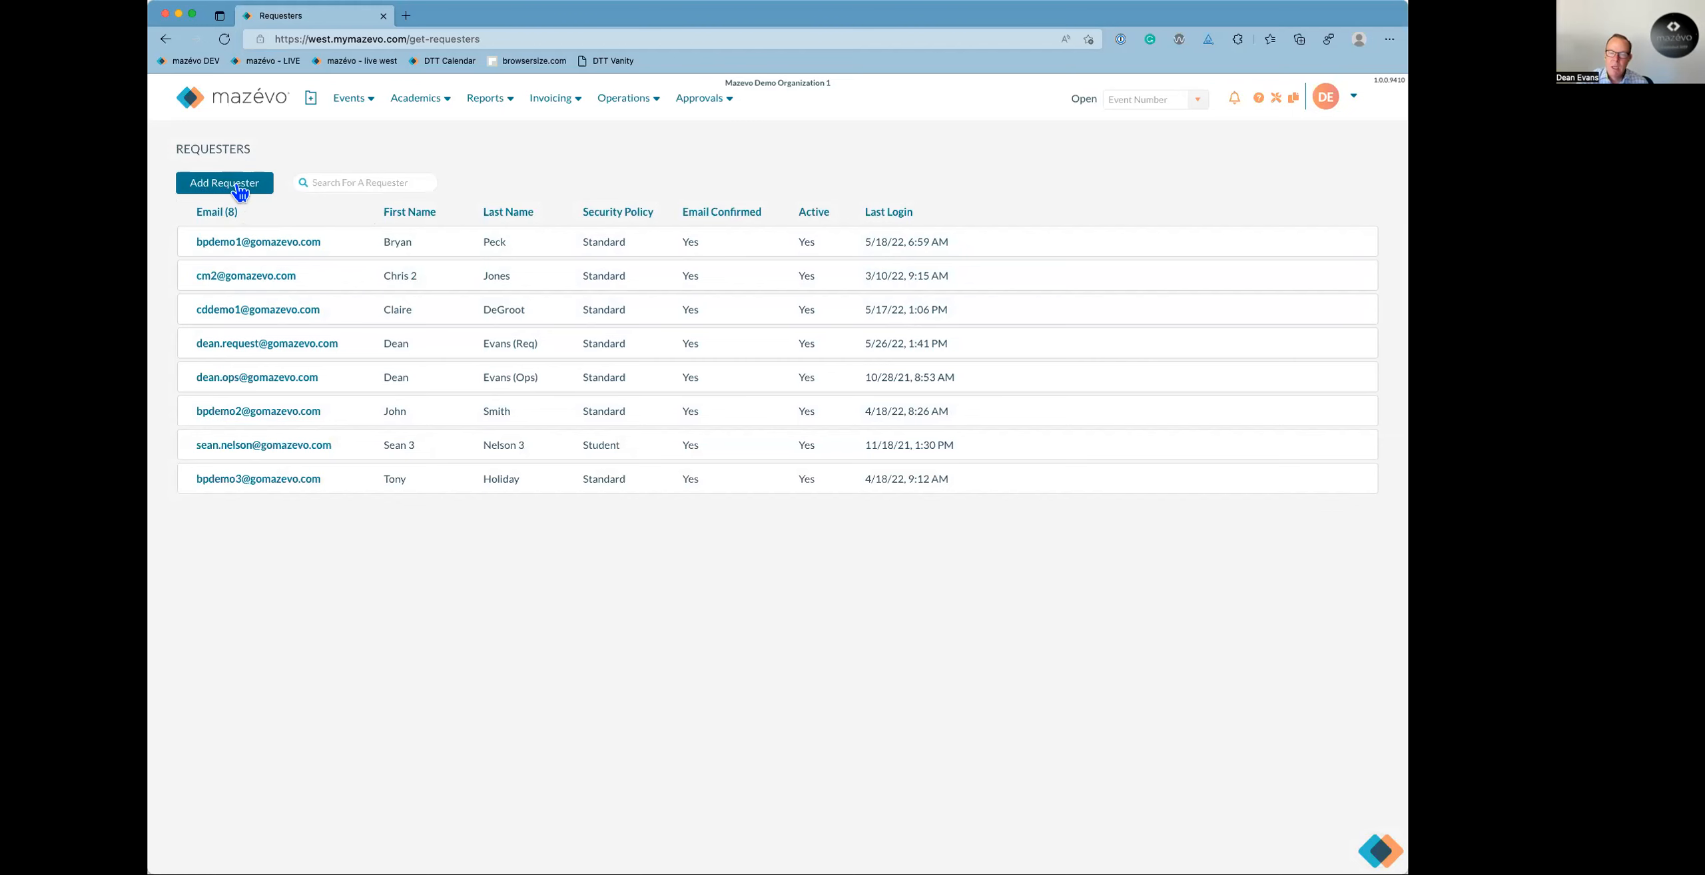
{"action": "left_click", "coordinate": [247, 347]}
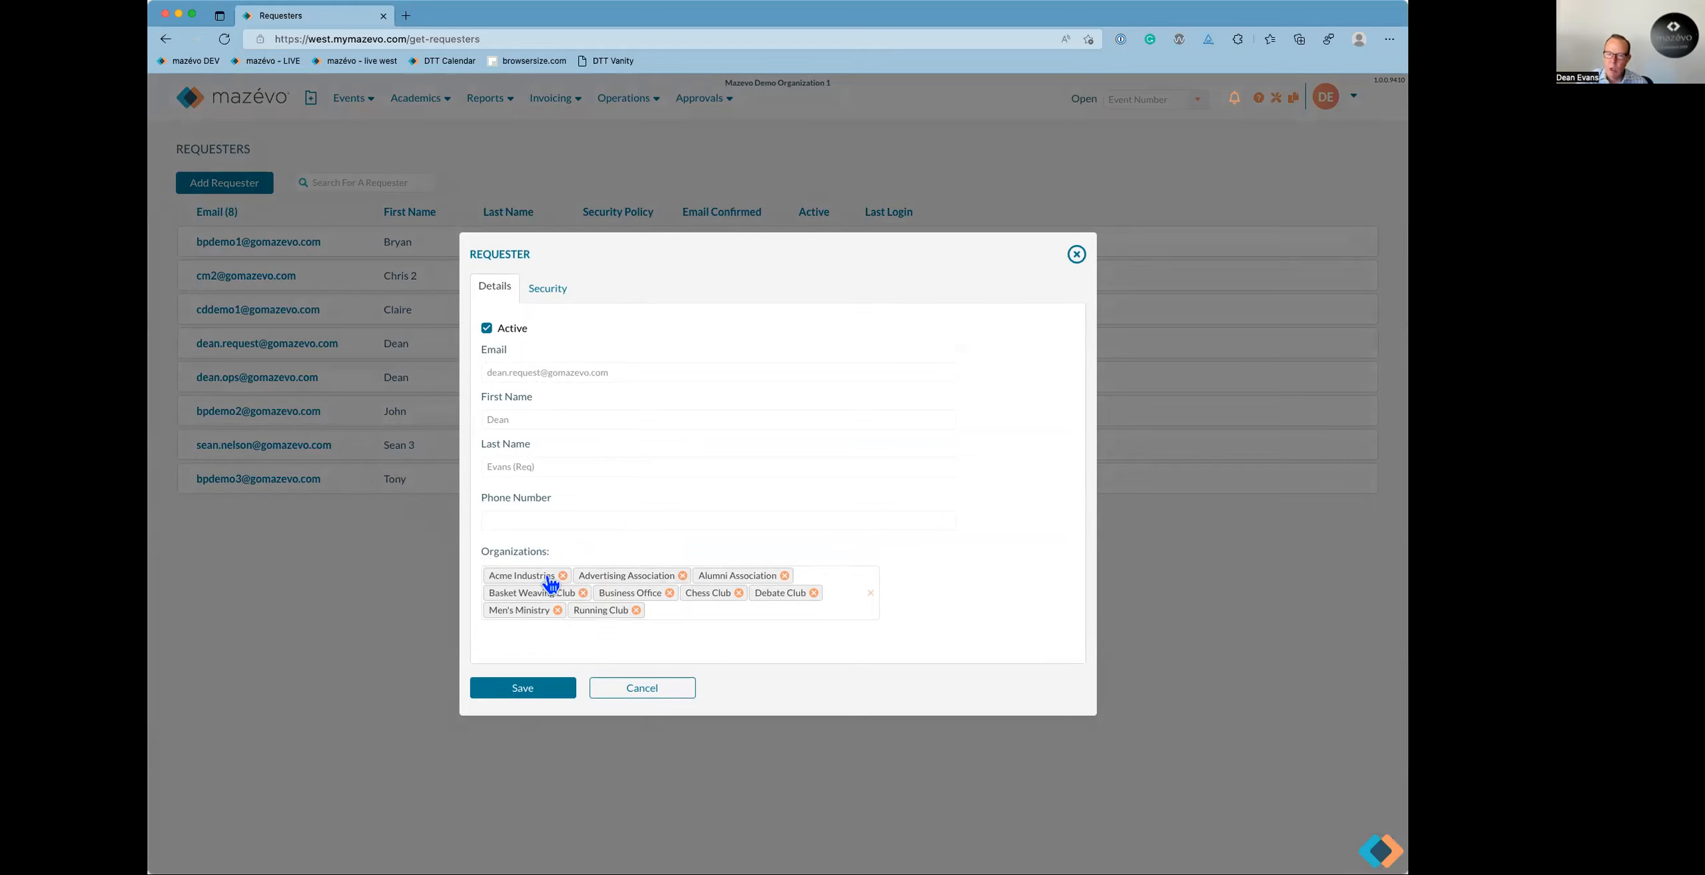
{"action": "left_click", "coordinate": [632, 690]}
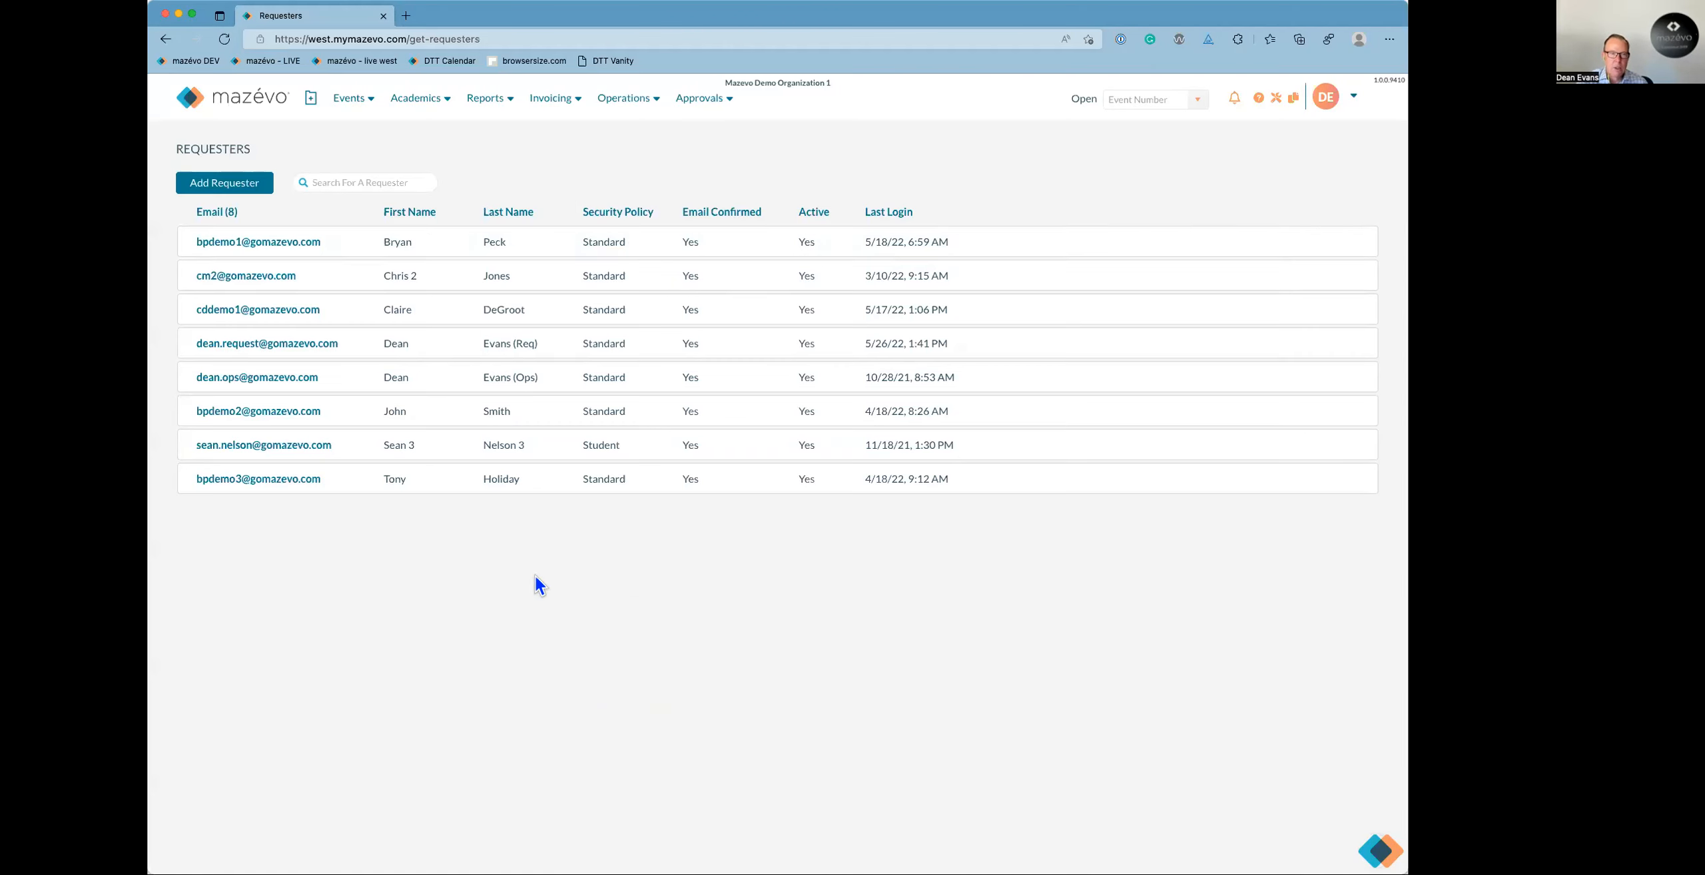
{"action": "left_click", "coordinate": [267, 106]}
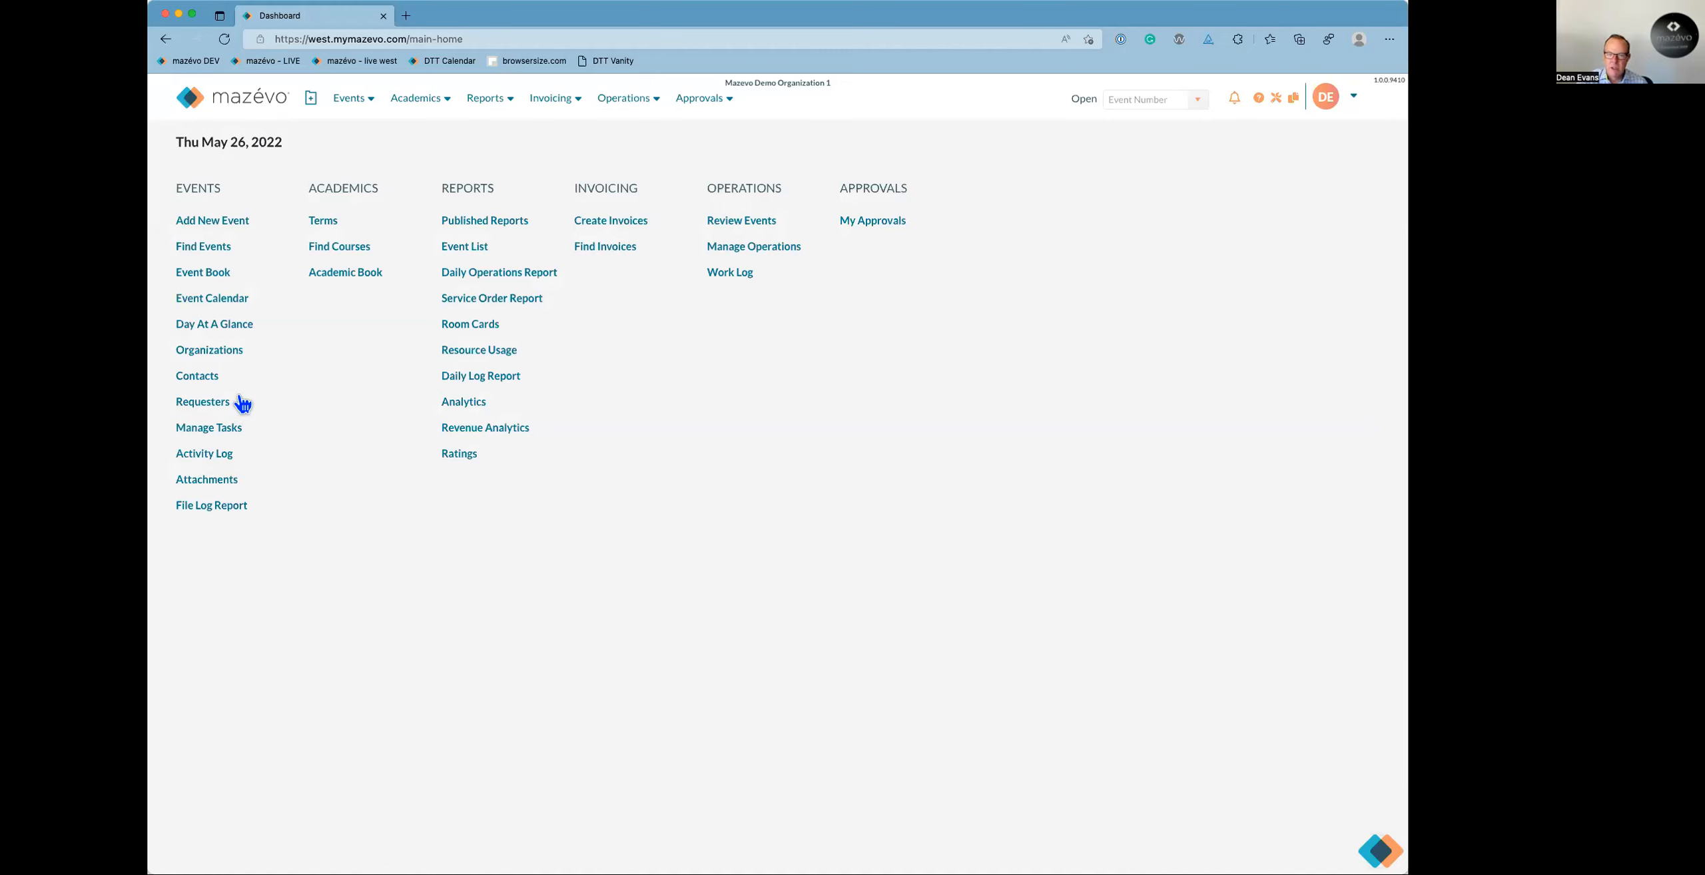
In Organizations, select Admissions, Advertising Association and Alumni Association, view the bulk tax, service charge and restricted options, and return to the dashboard.
{"action": "left_click", "coordinate": [226, 351]}
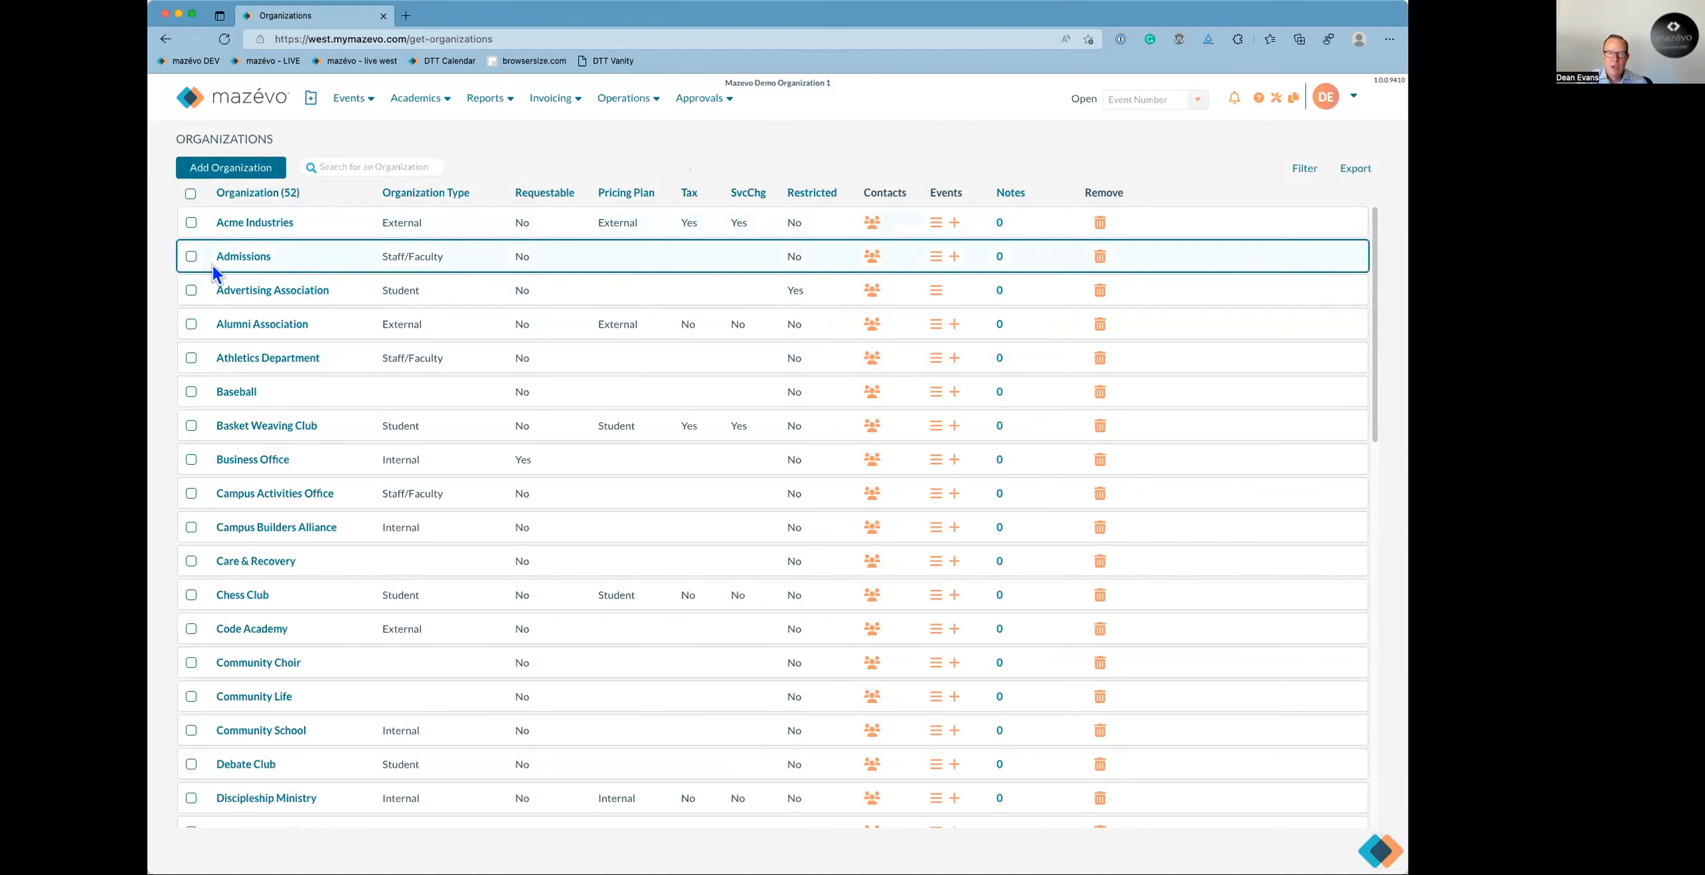
{"action": "left_click", "coordinate": [191, 257]}
{"action": "left_click", "coordinate": [191, 290]}
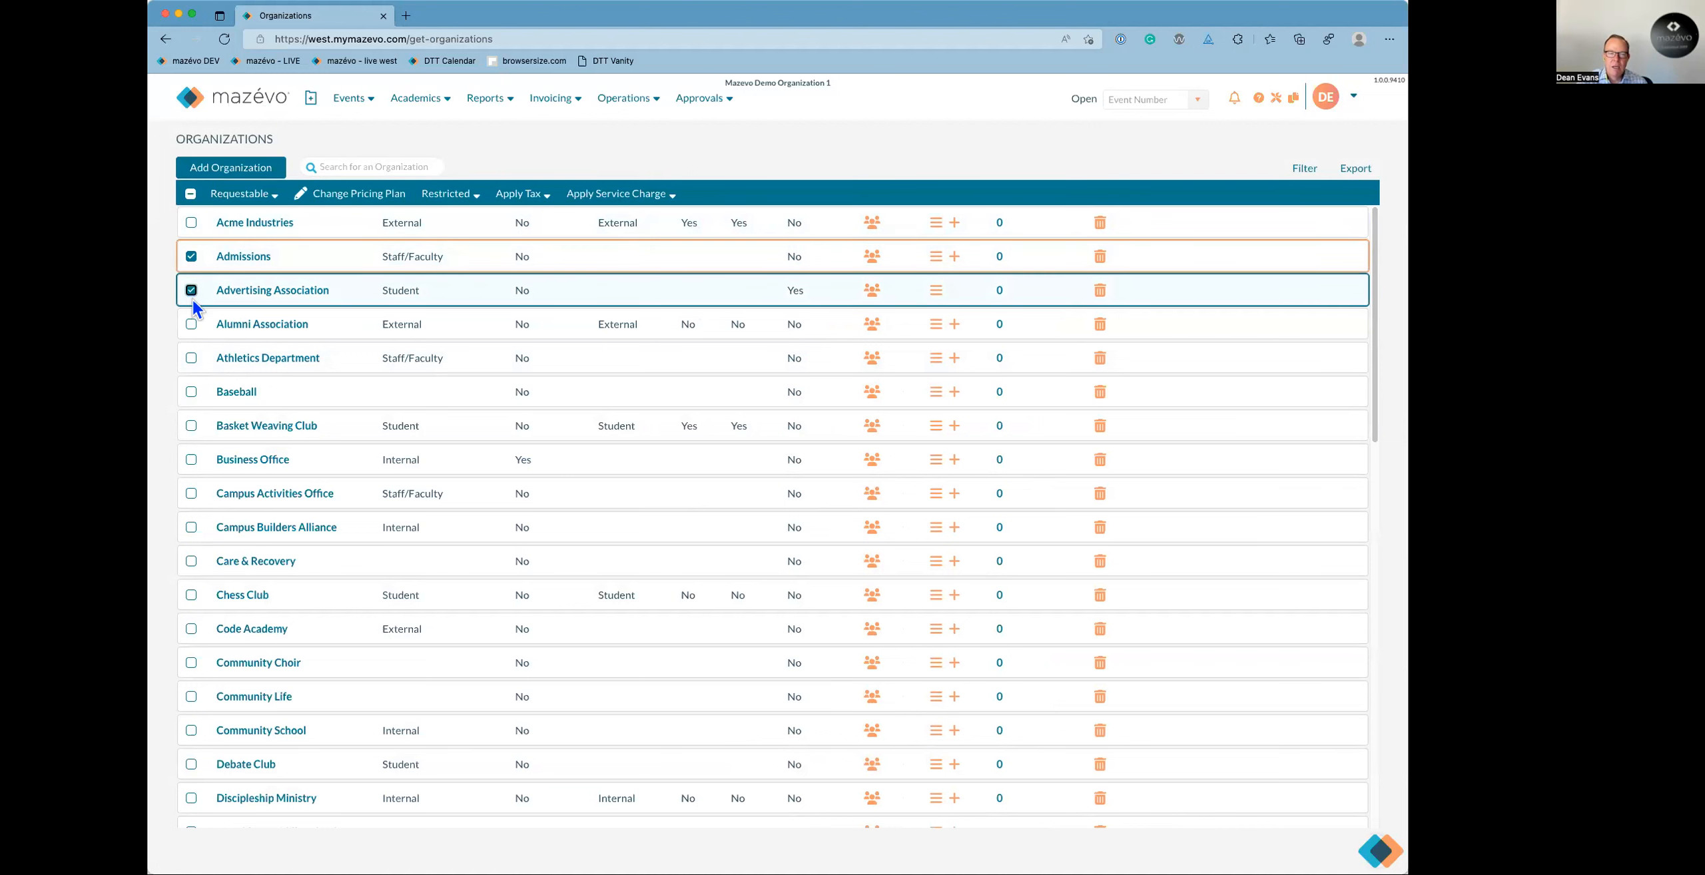
{"action": "left_click", "coordinate": [191, 324]}
{"action": "left_click", "coordinate": [523, 196]}
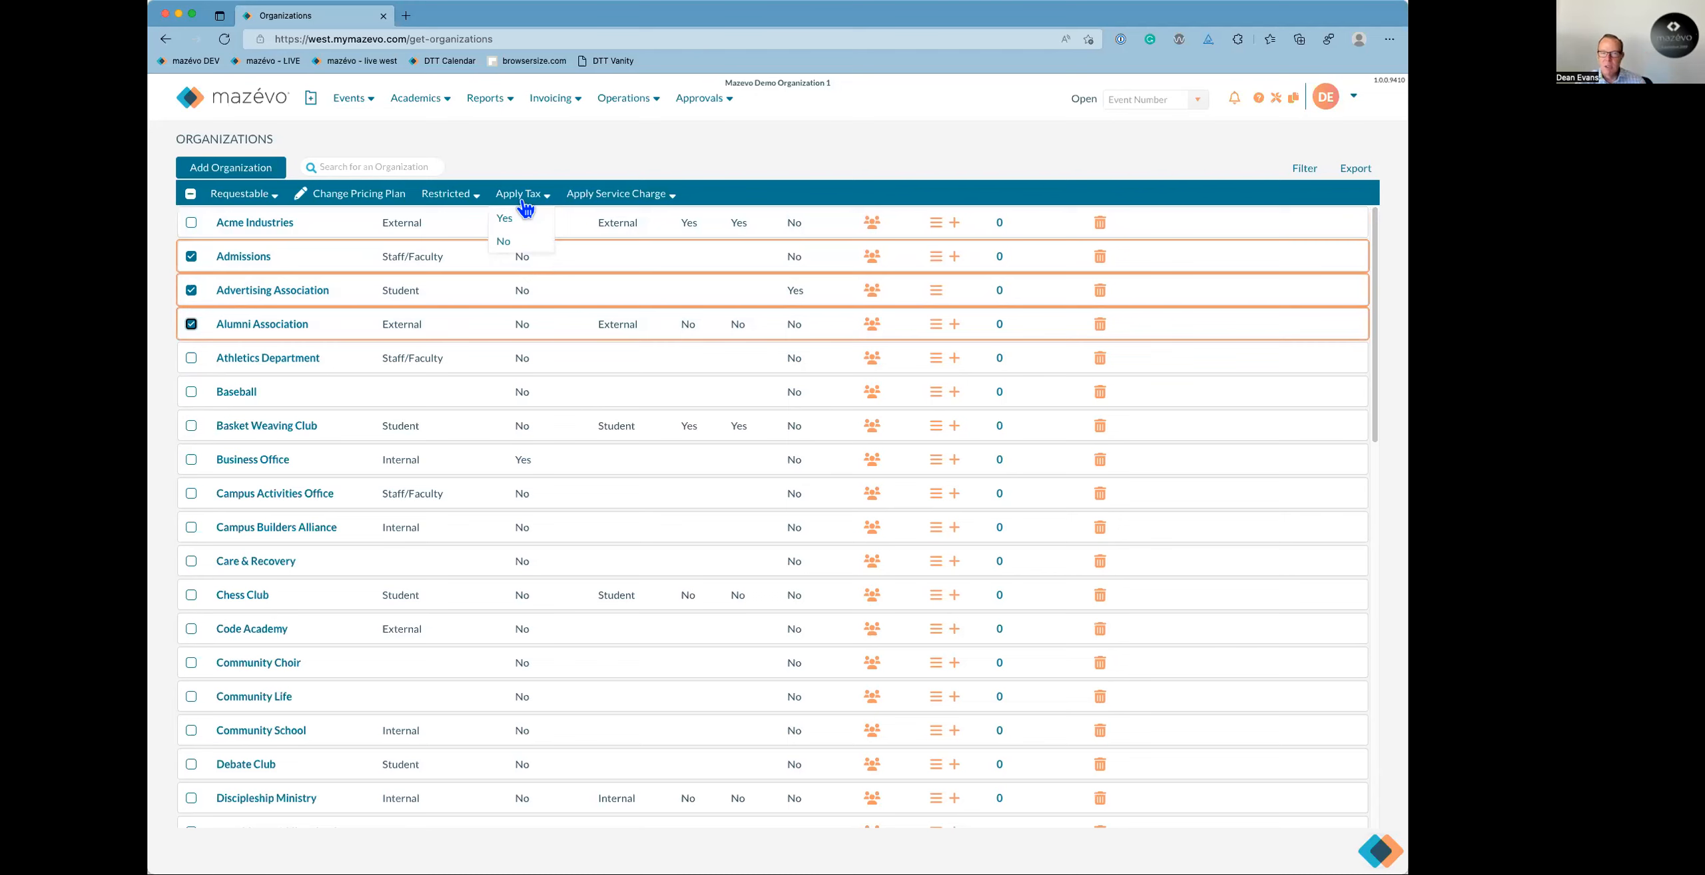
{"action": "left_click", "coordinate": [616, 197]}
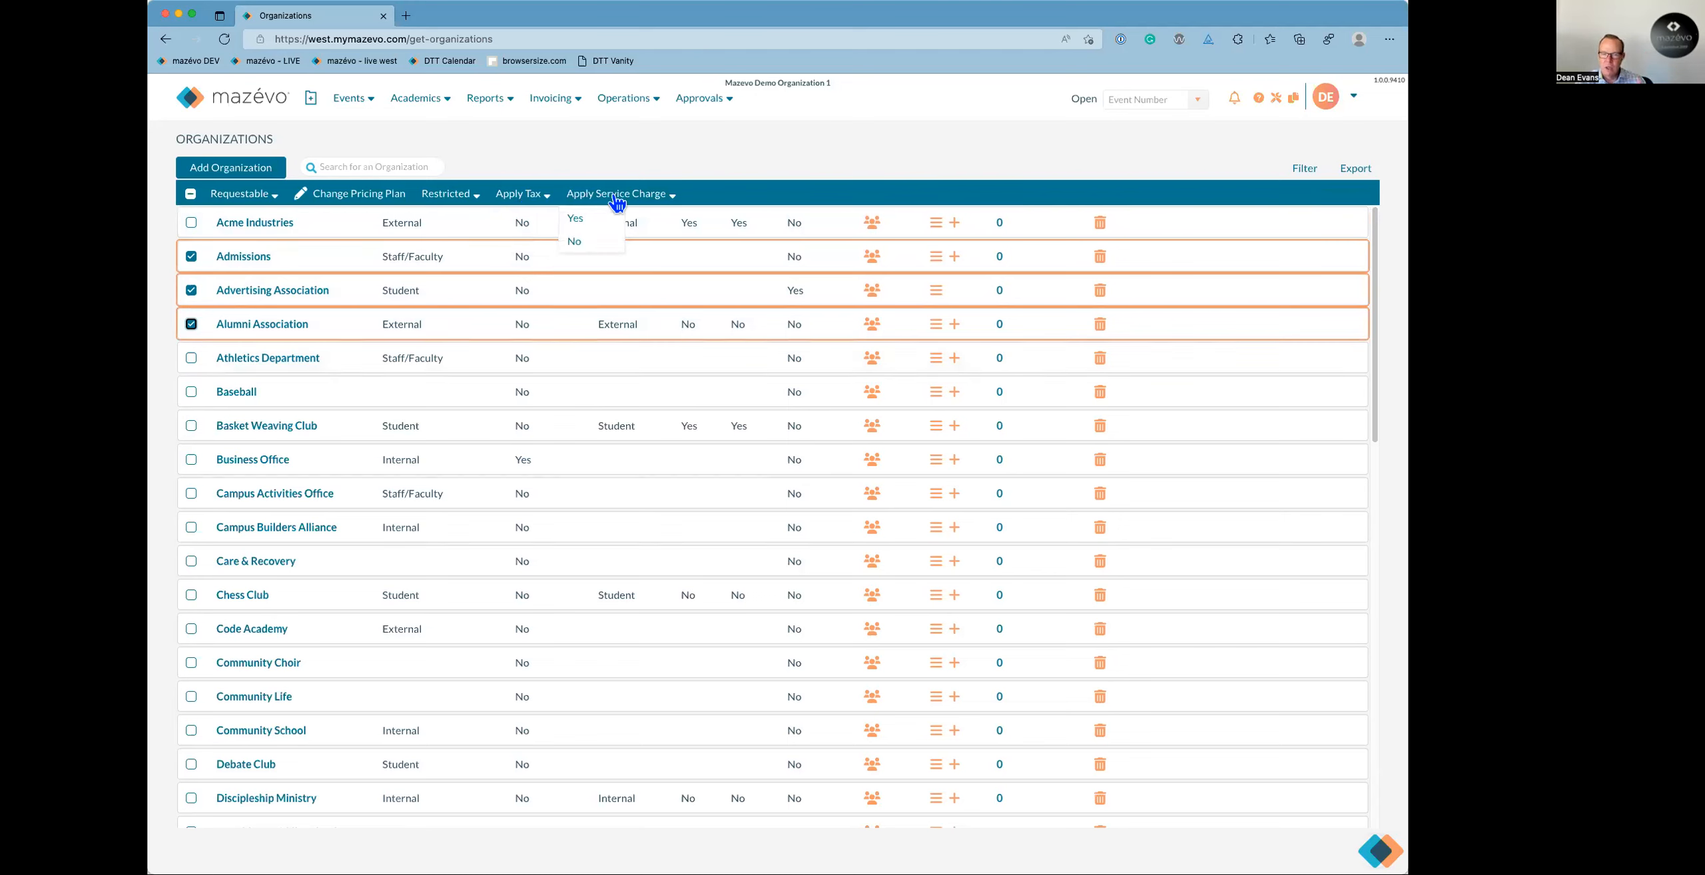
{"action": "left_click", "coordinate": [447, 196]}
{"action": "left_click", "coordinate": [506, 145]}
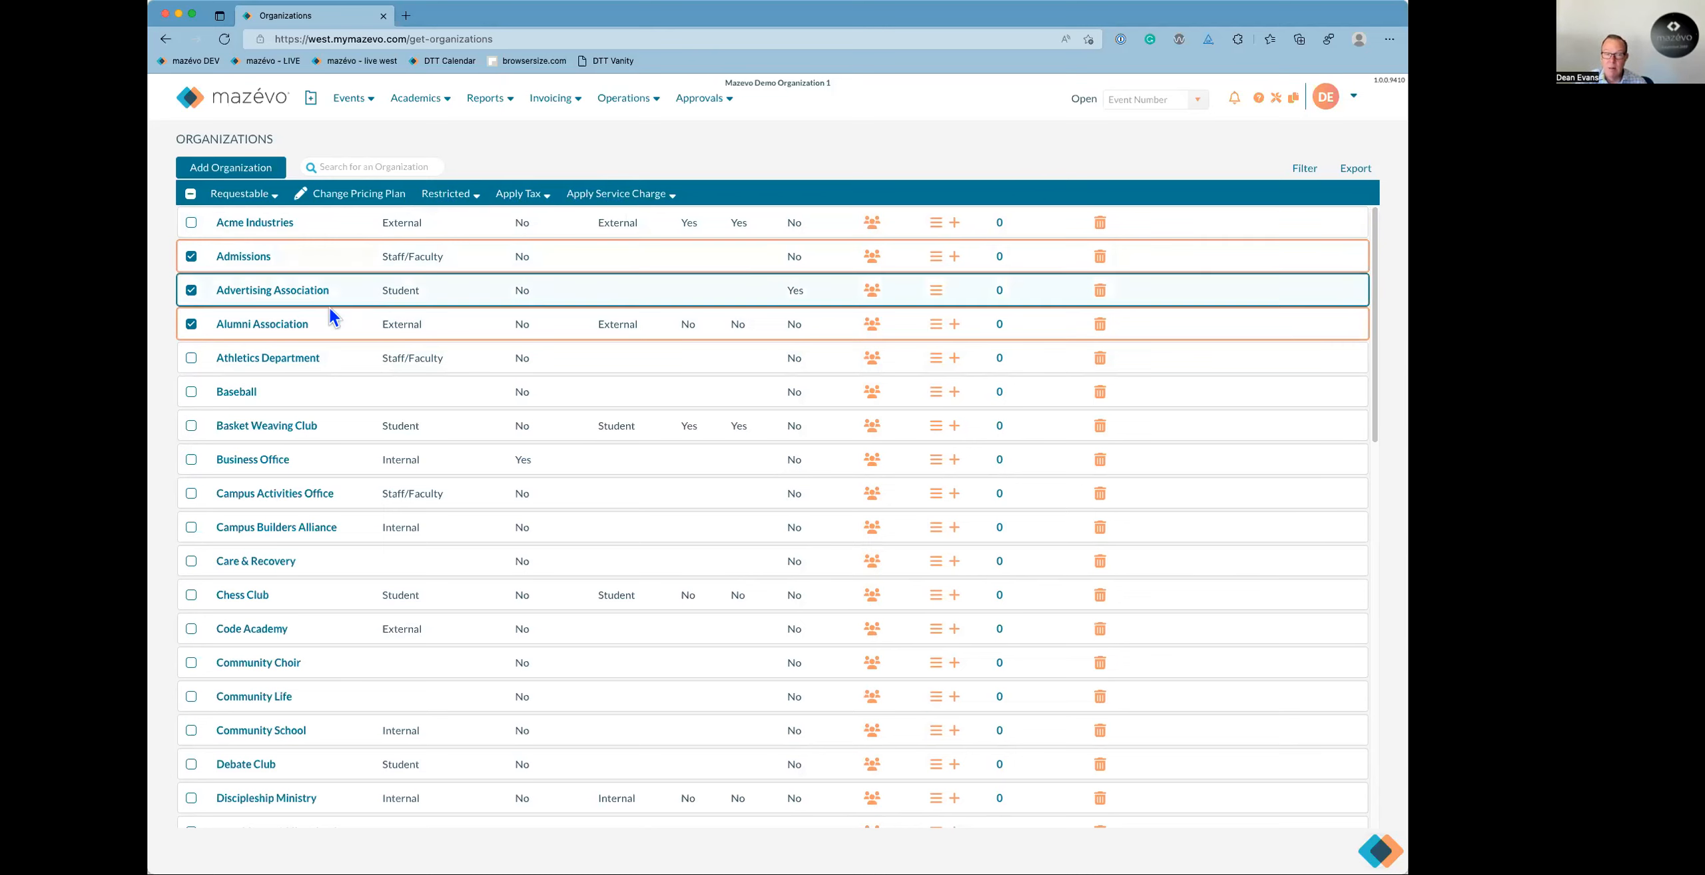
{"action": "left_click", "coordinate": [267, 101]}
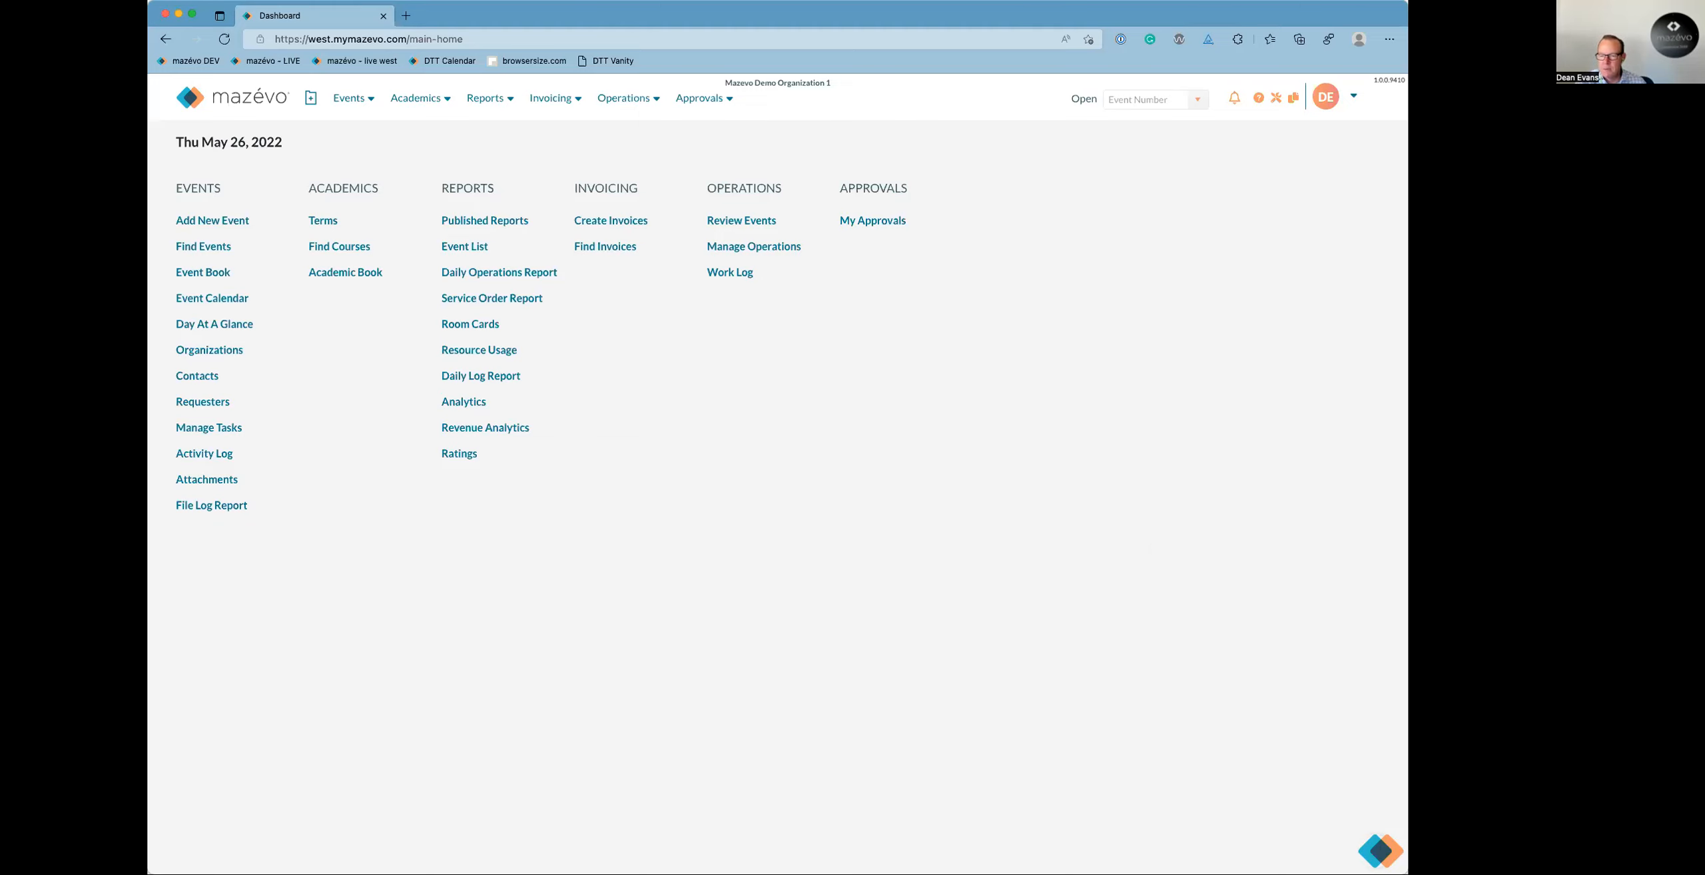
Open Mazévo Resources, read through the Product Updates, view the resources list again and close it.
{"action": "left_click", "coordinate": [1380, 851]}
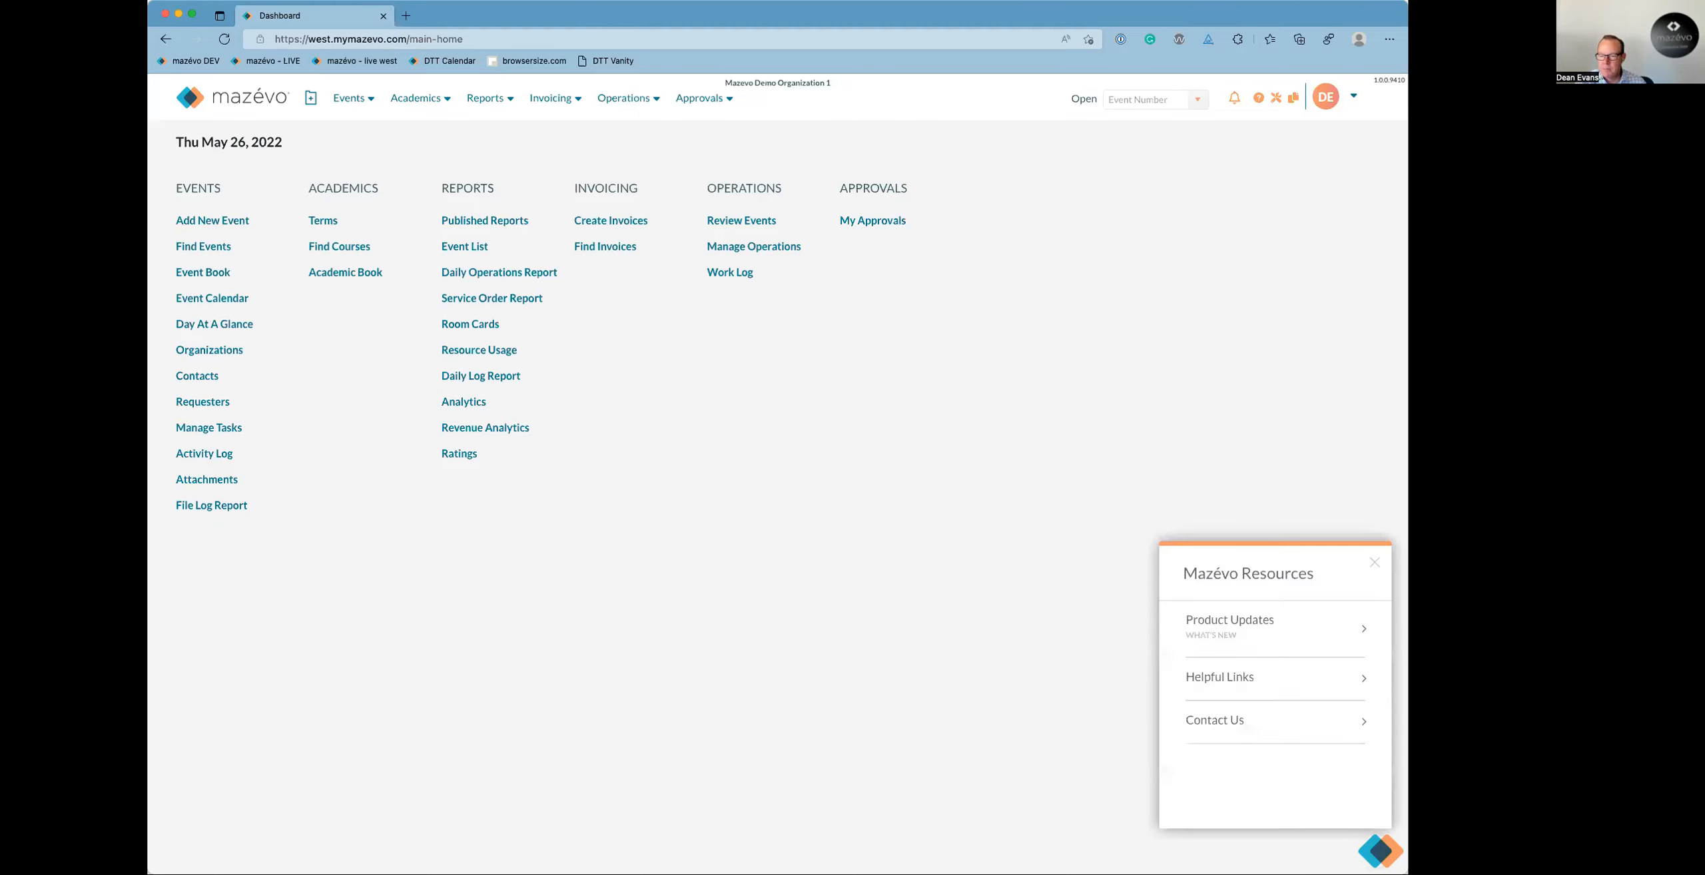
{"action": "left_click", "coordinate": [1231, 633]}
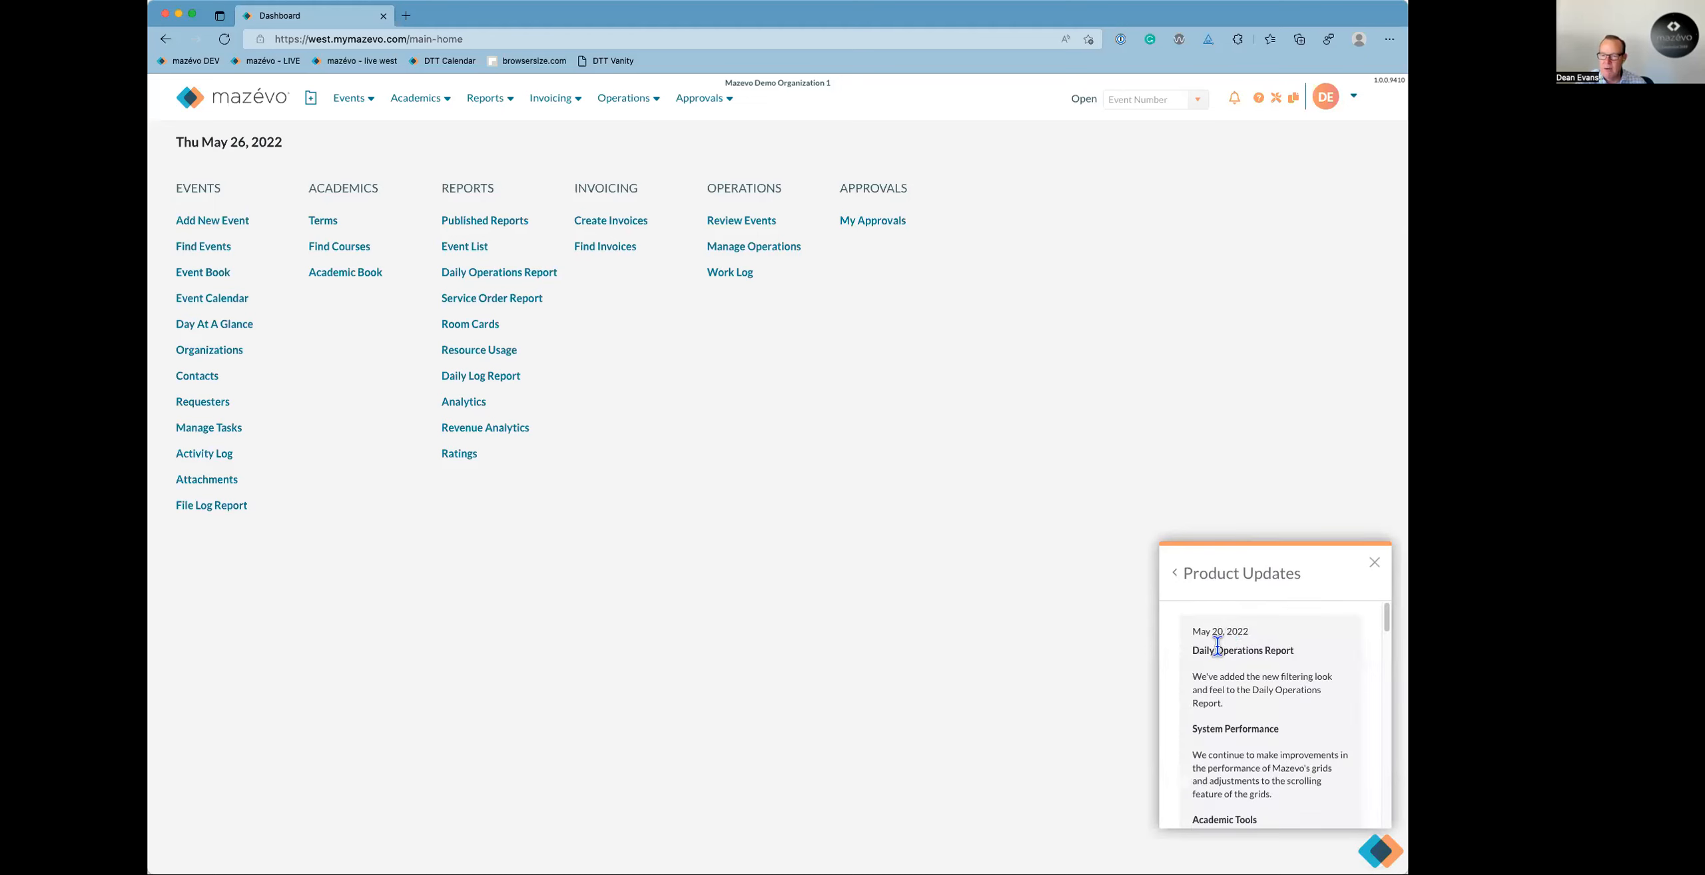
{"action": "scroll", "coordinate": [1249, 669], "scroll_direction": "down", "scroll_amount": 2}
{"action": "scroll", "coordinate": [1255, 671], "scroll_direction": "down", "scroll_amount": 6}
{"action": "scroll", "coordinate": [1258, 682], "scroll_direction": "down", "scroll_amount": 2}
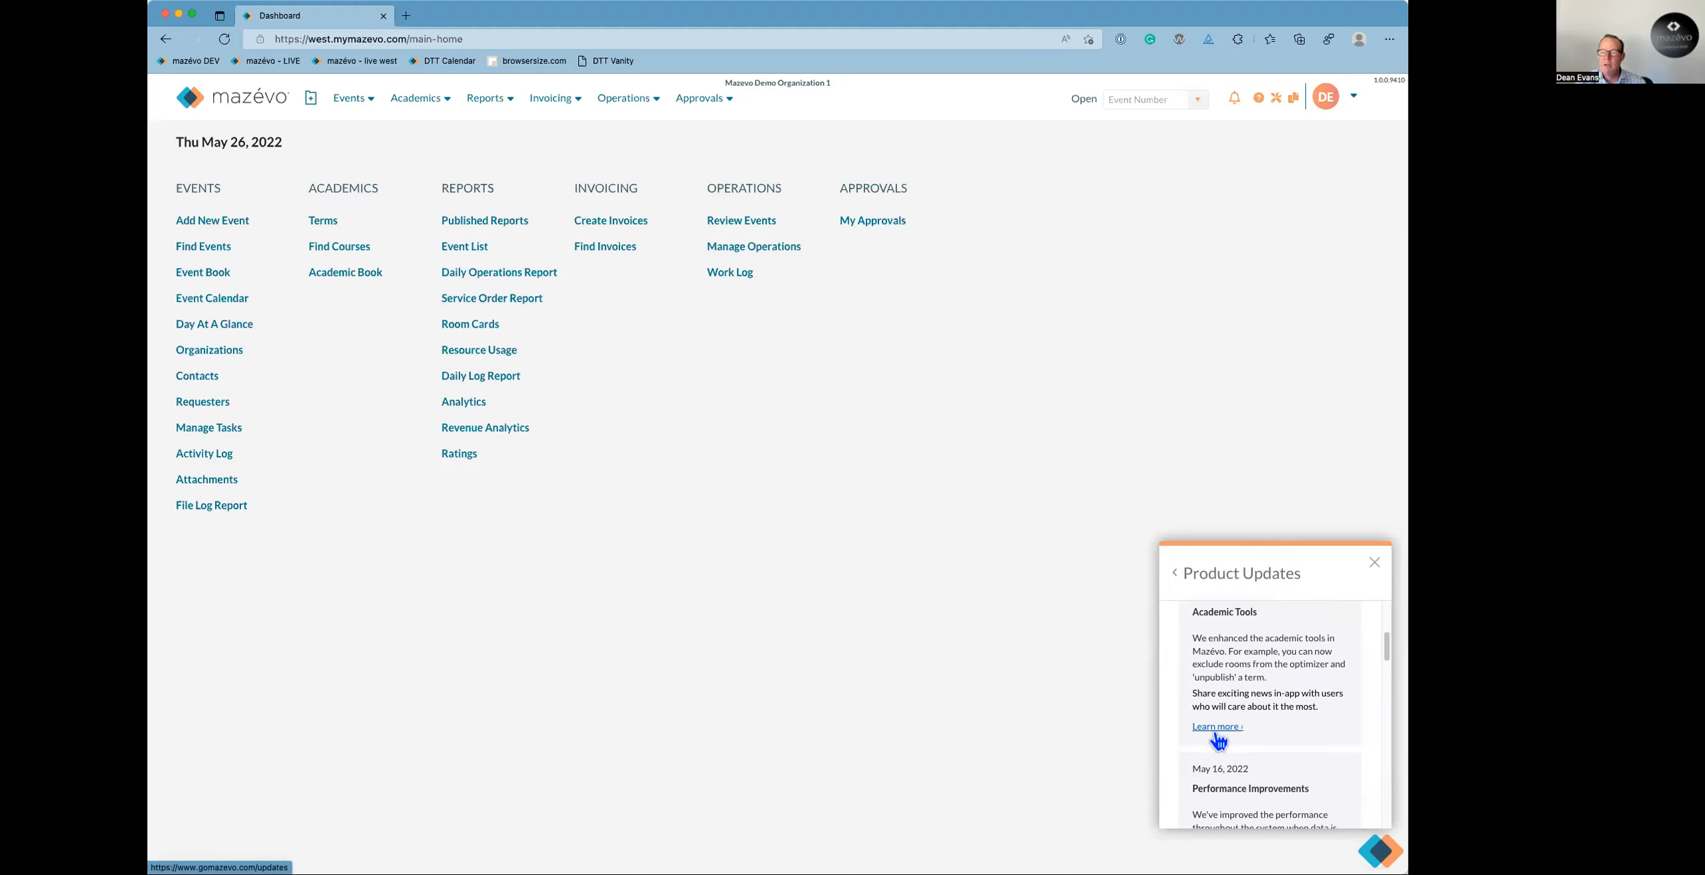
{"action": "scroll", "coordinate": [1288, 663], "scroll_direction": "down", "scroll_amount": 1}
{"action": "scroll", "coordinate": [1288, 663], "scroll_direction": "down", "scroll_amount": 6}
{"action": "scroll", "coordinate": [1289, 666], "scroll_direction": "down", "scroll_amount": 5}
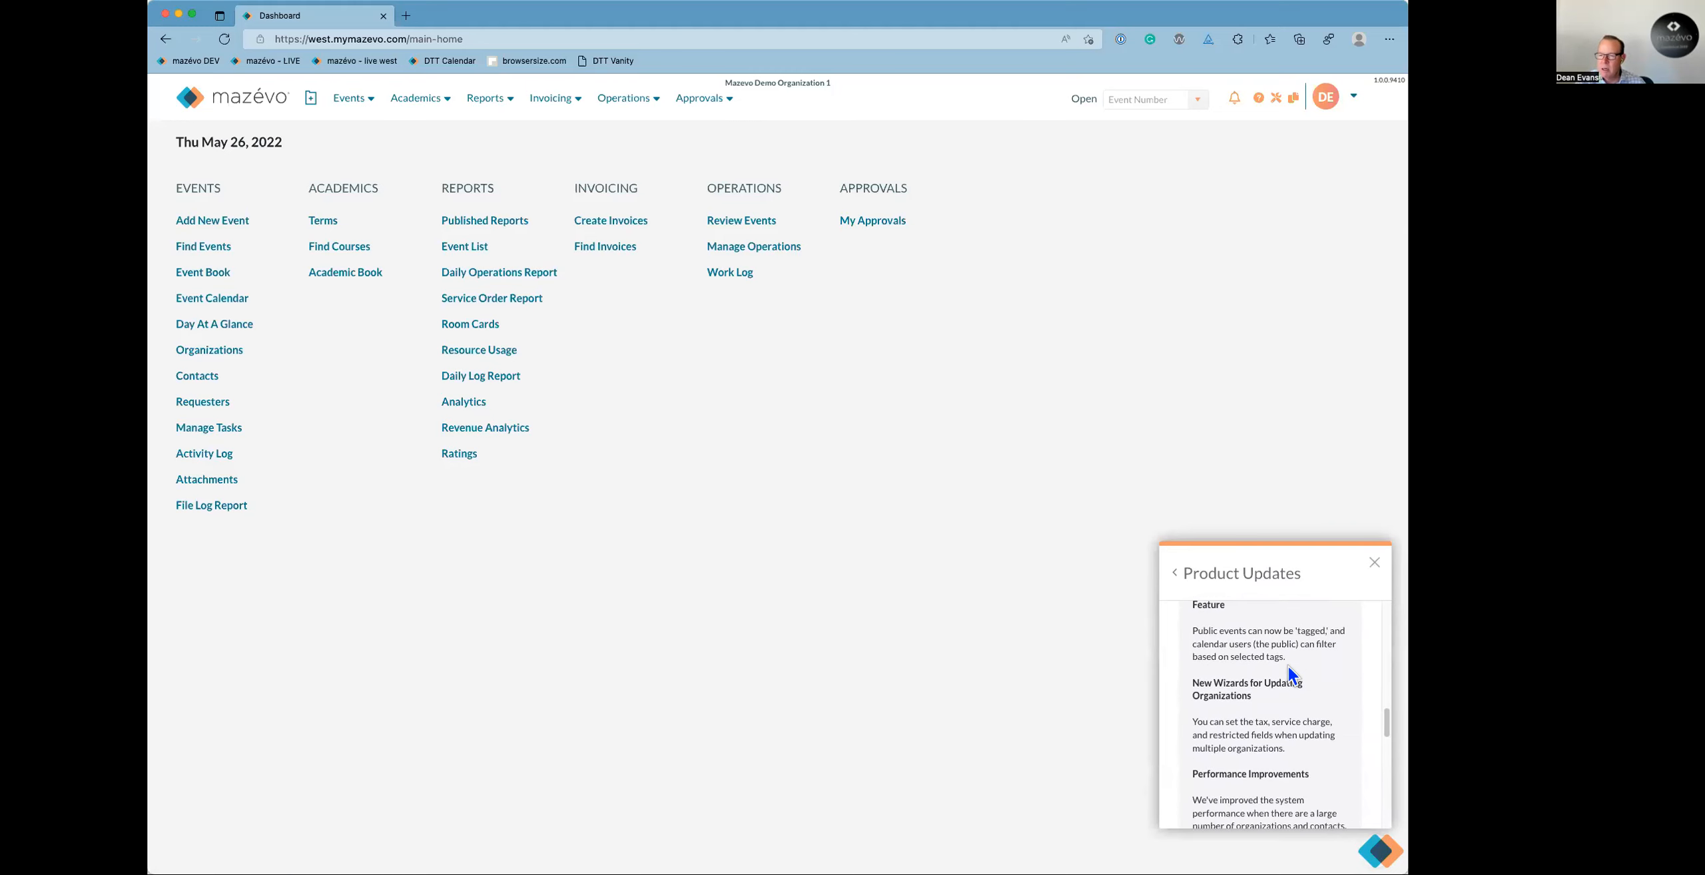
{"action": "scroll", "coordinate": [1289, 666], "scroll_direction": "down", "scroll_amount": 2}
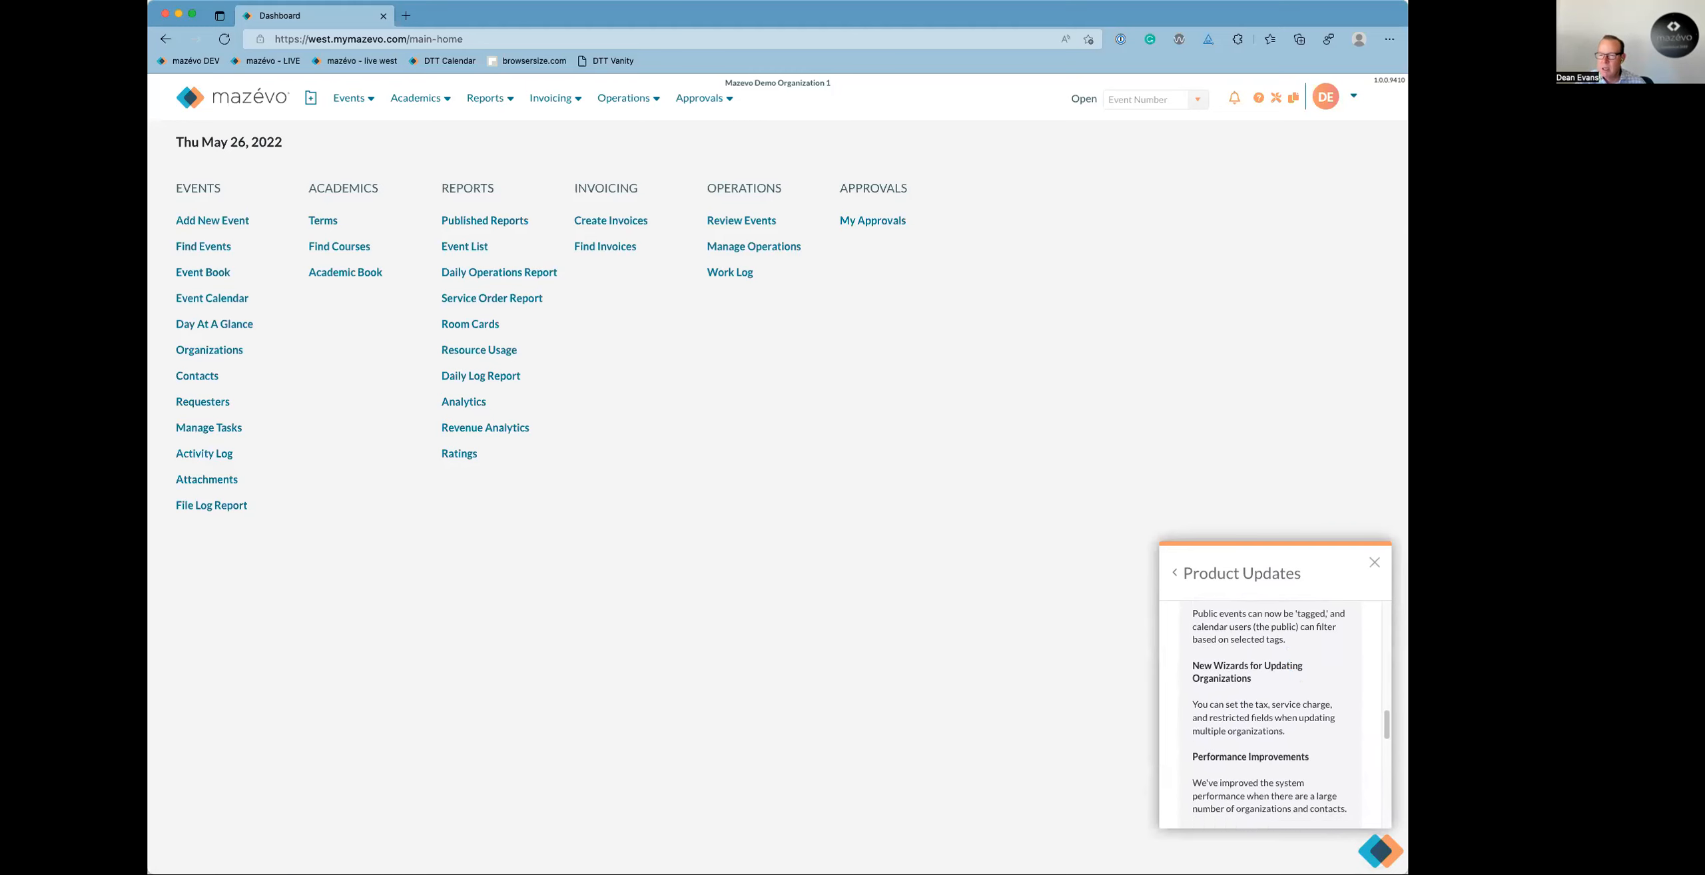
{"action": "left_click", "coordinate": [1377, 566]}
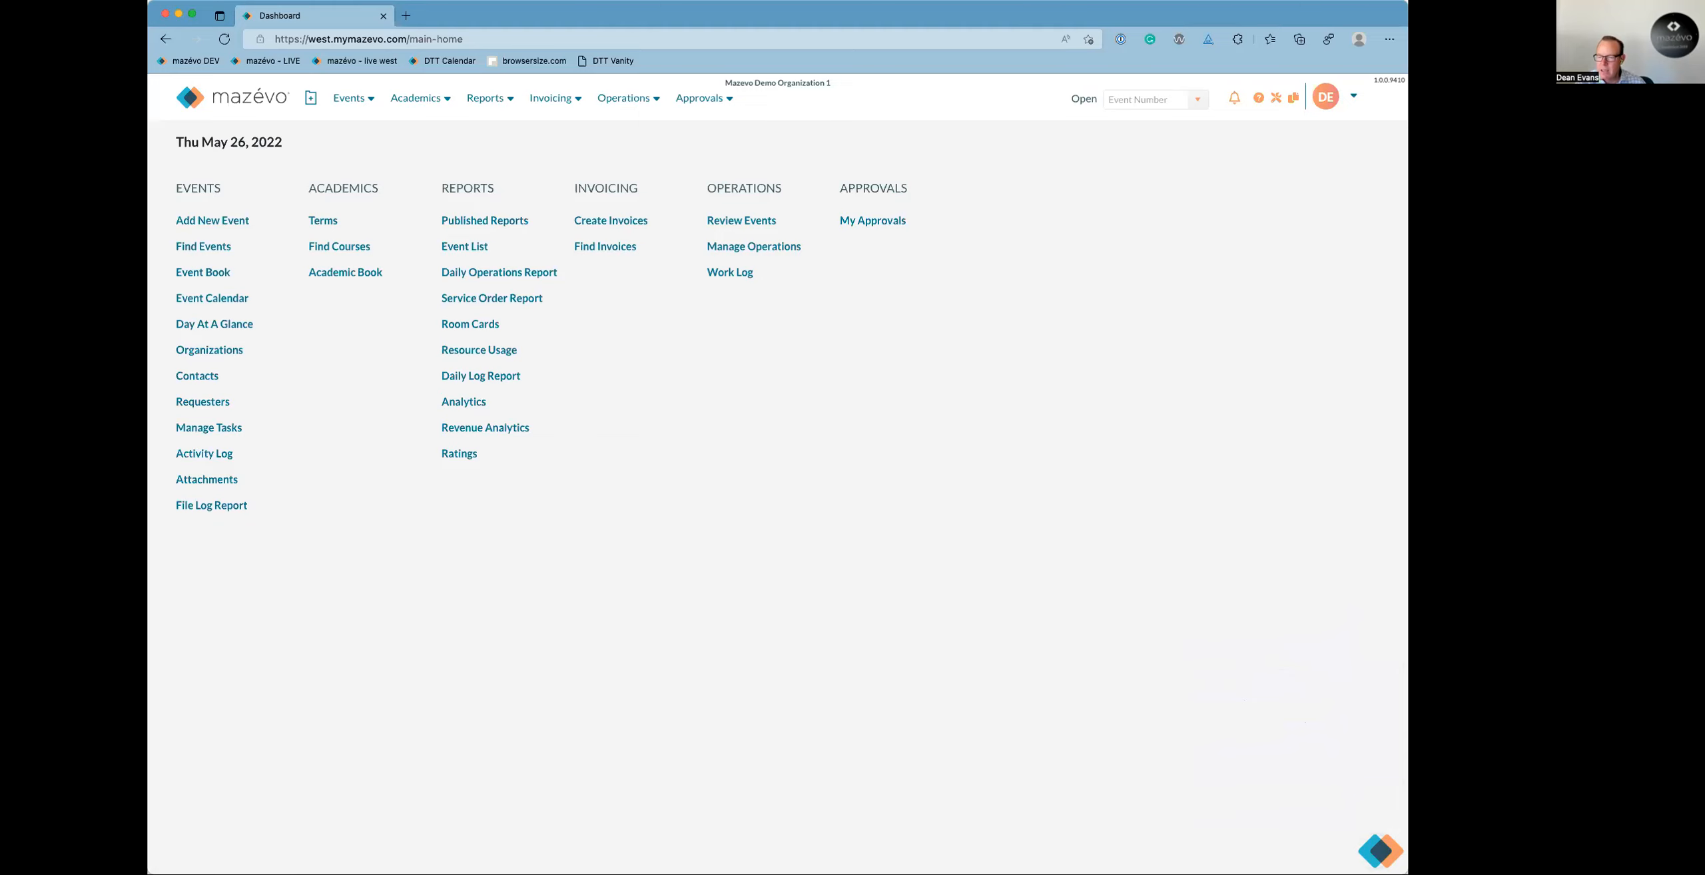
{"action": "left_click", "coordinate": [1380, 851]}
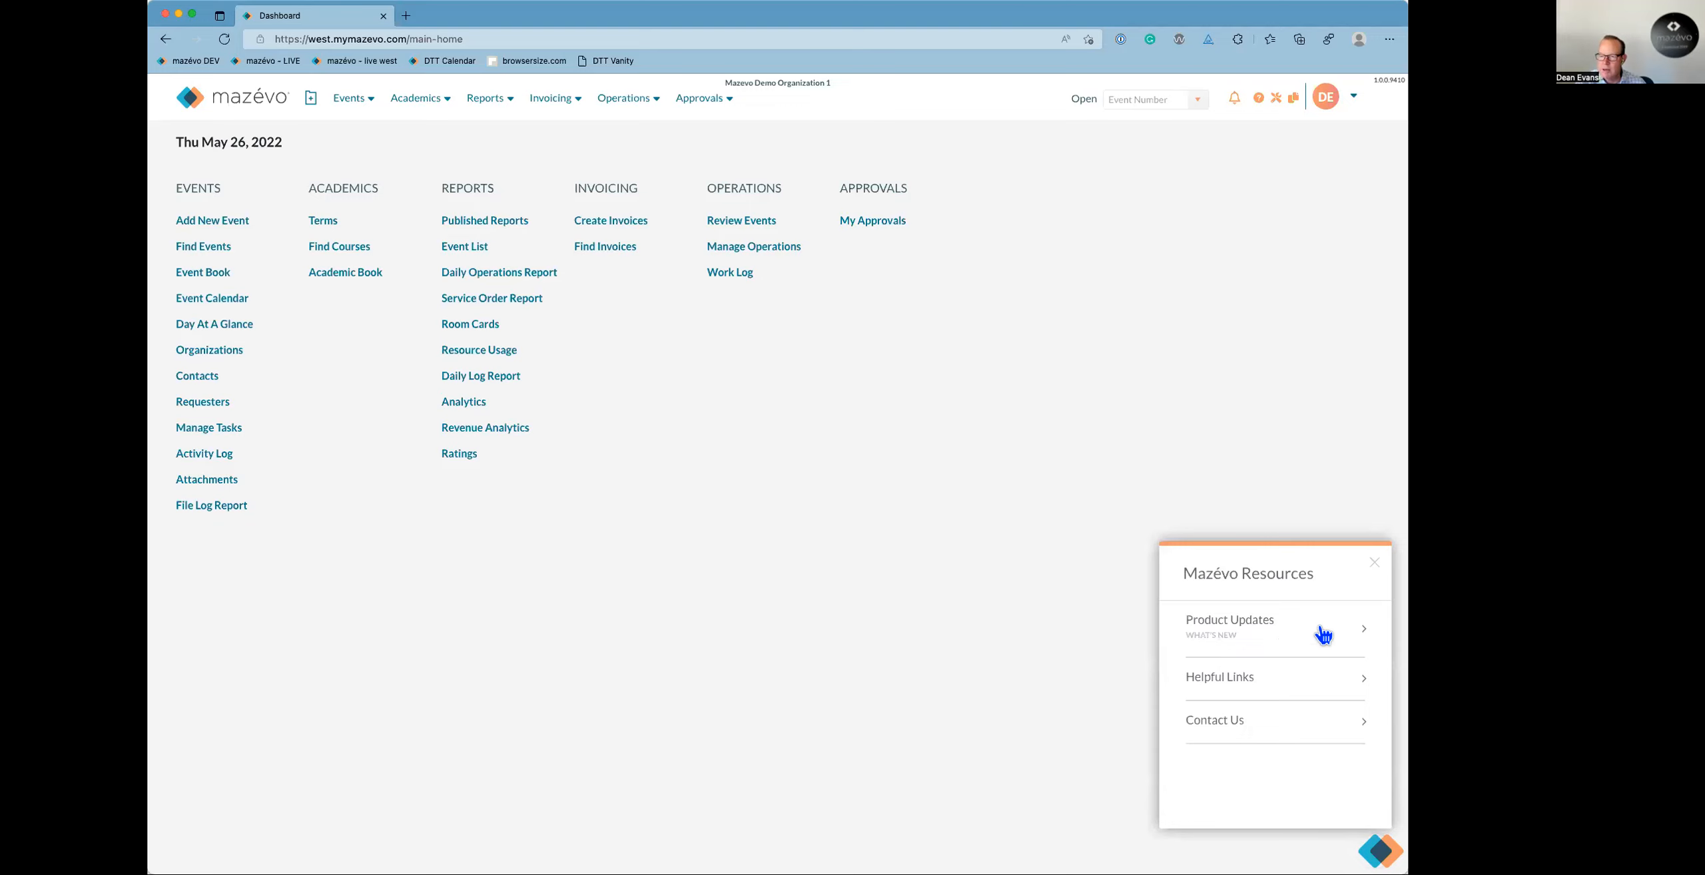
{"action": "left_click", "coordinate": [1375, 566]}
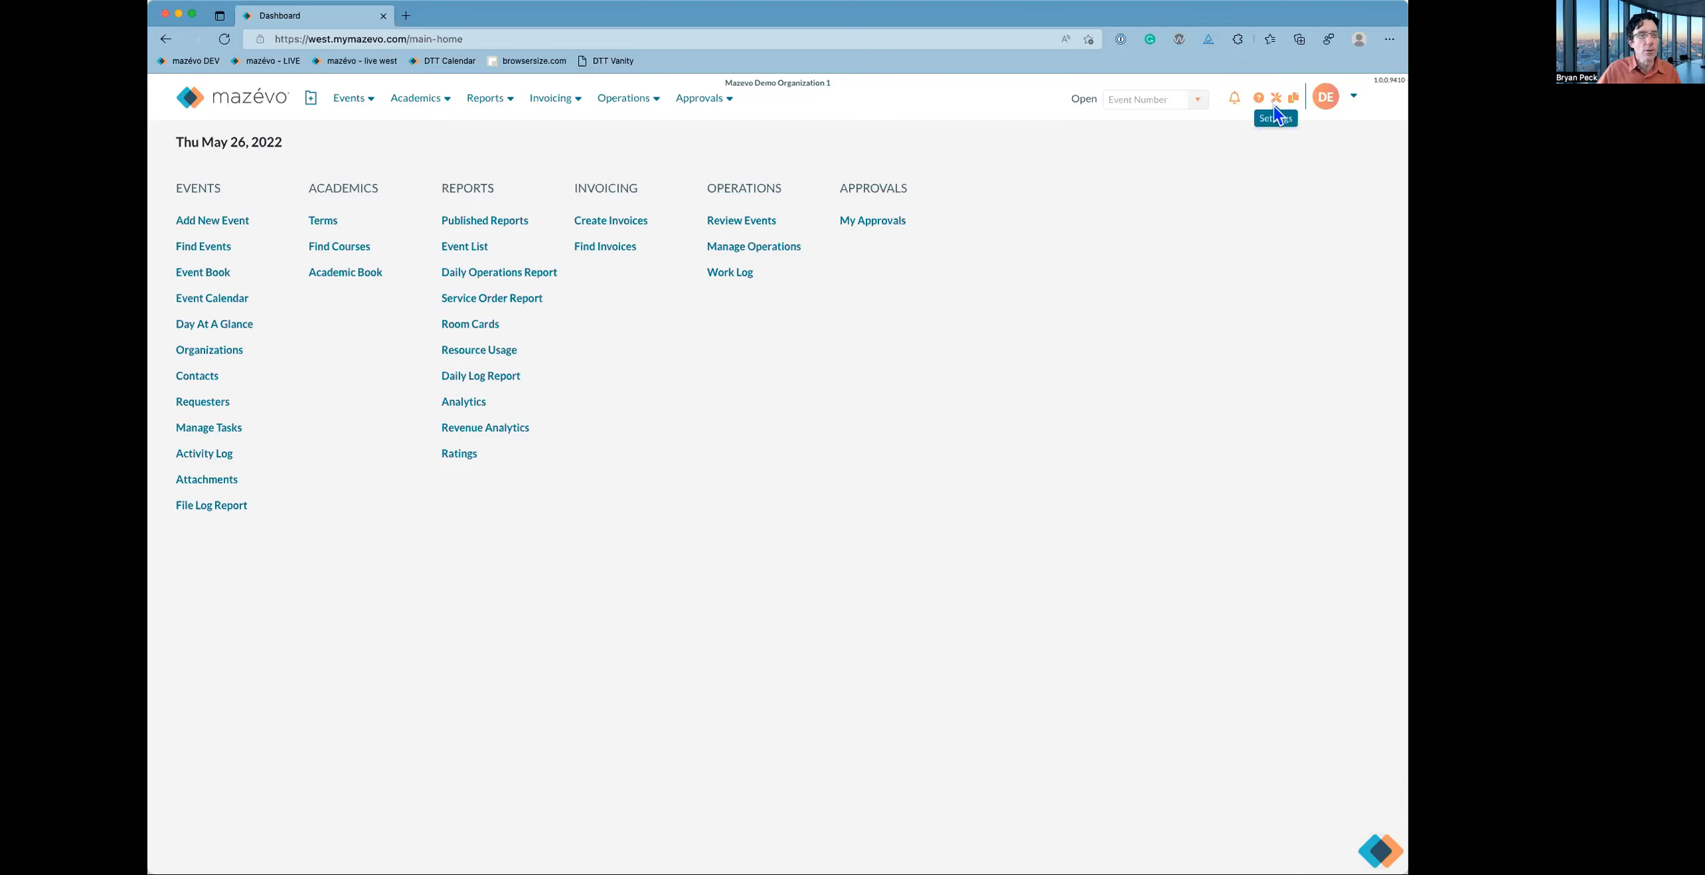
Open Account Settings and select the full Public Calendar Link.
{"action": "left_click", "coordinate": [1354, 97]}
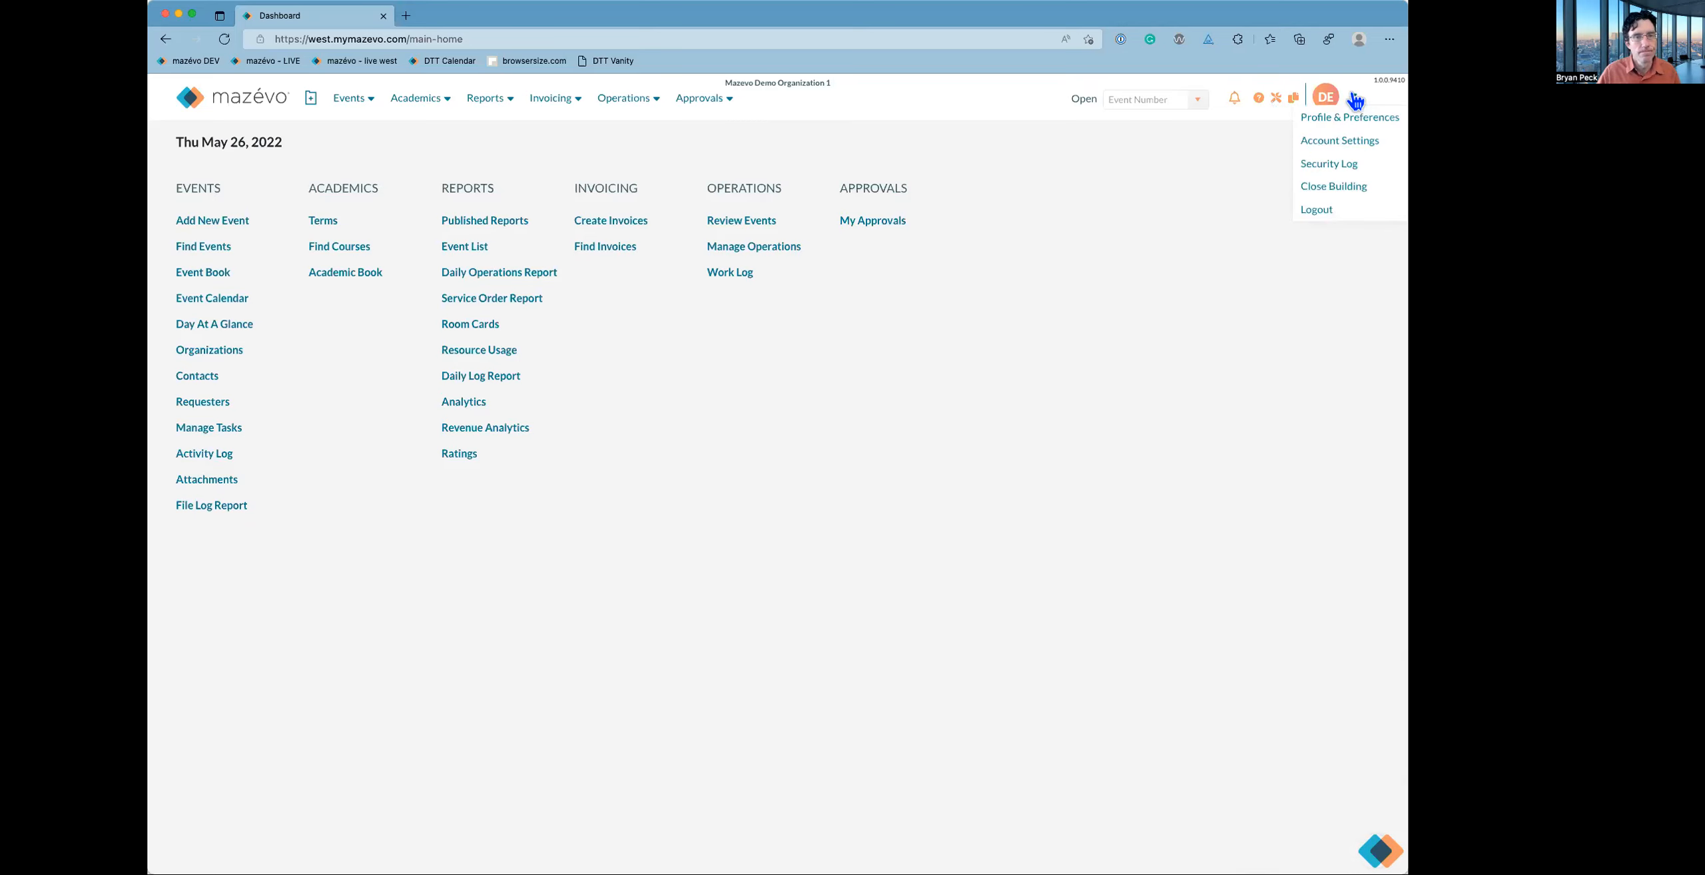
{"action": "left_click", "coordinate": [1339, 141]}
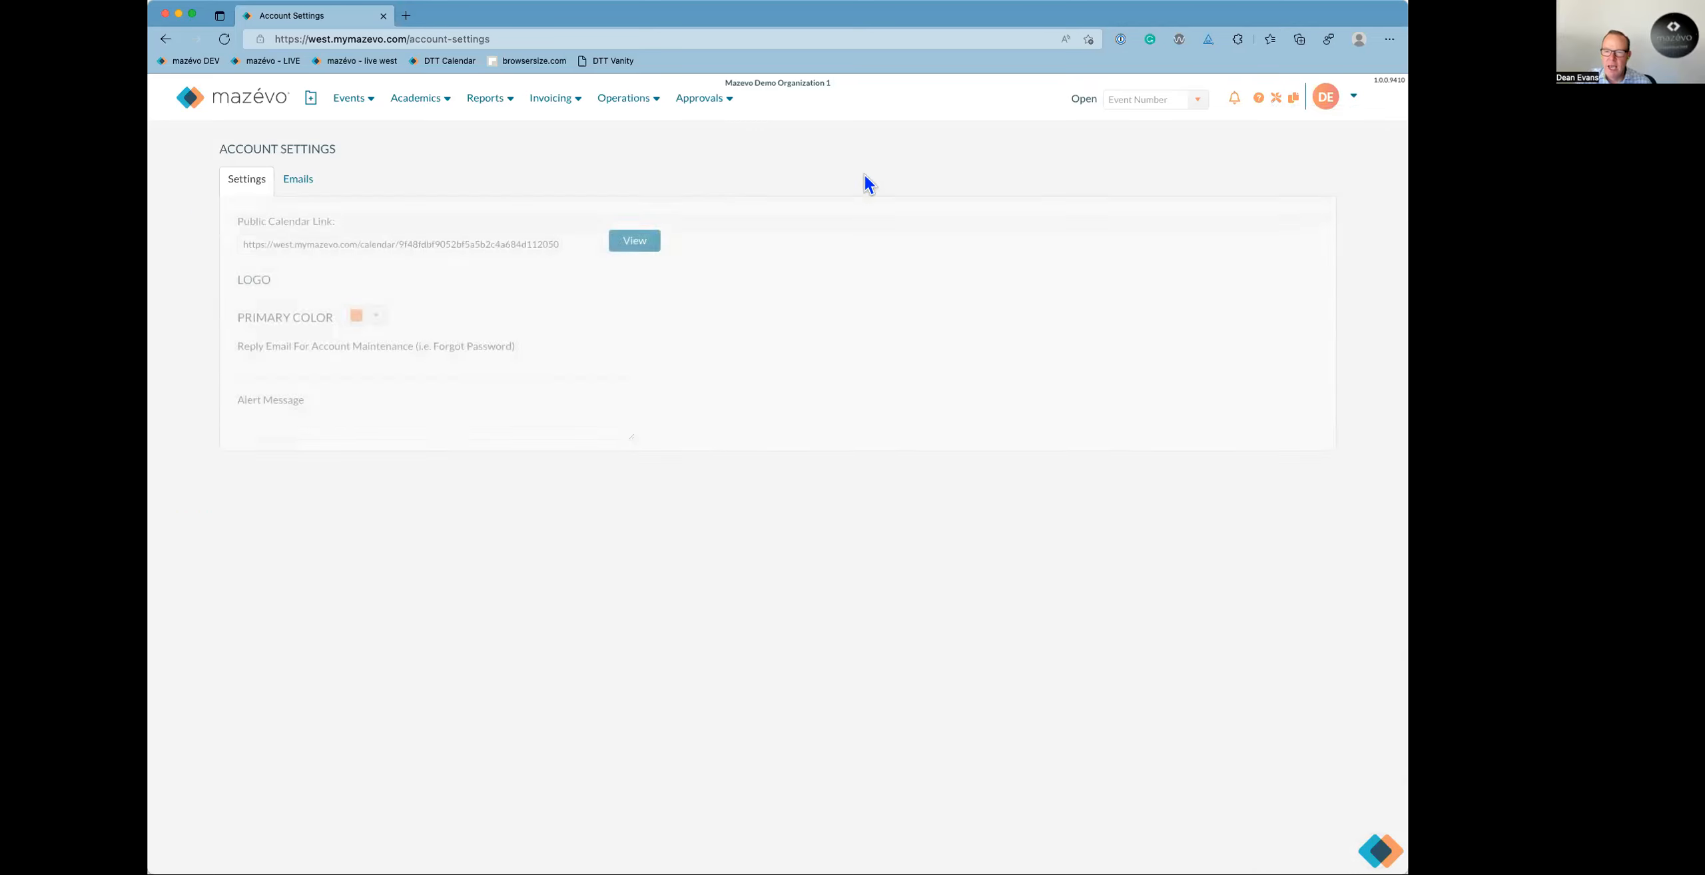
{"action": "left_click", "coordinate": [576, 240]}
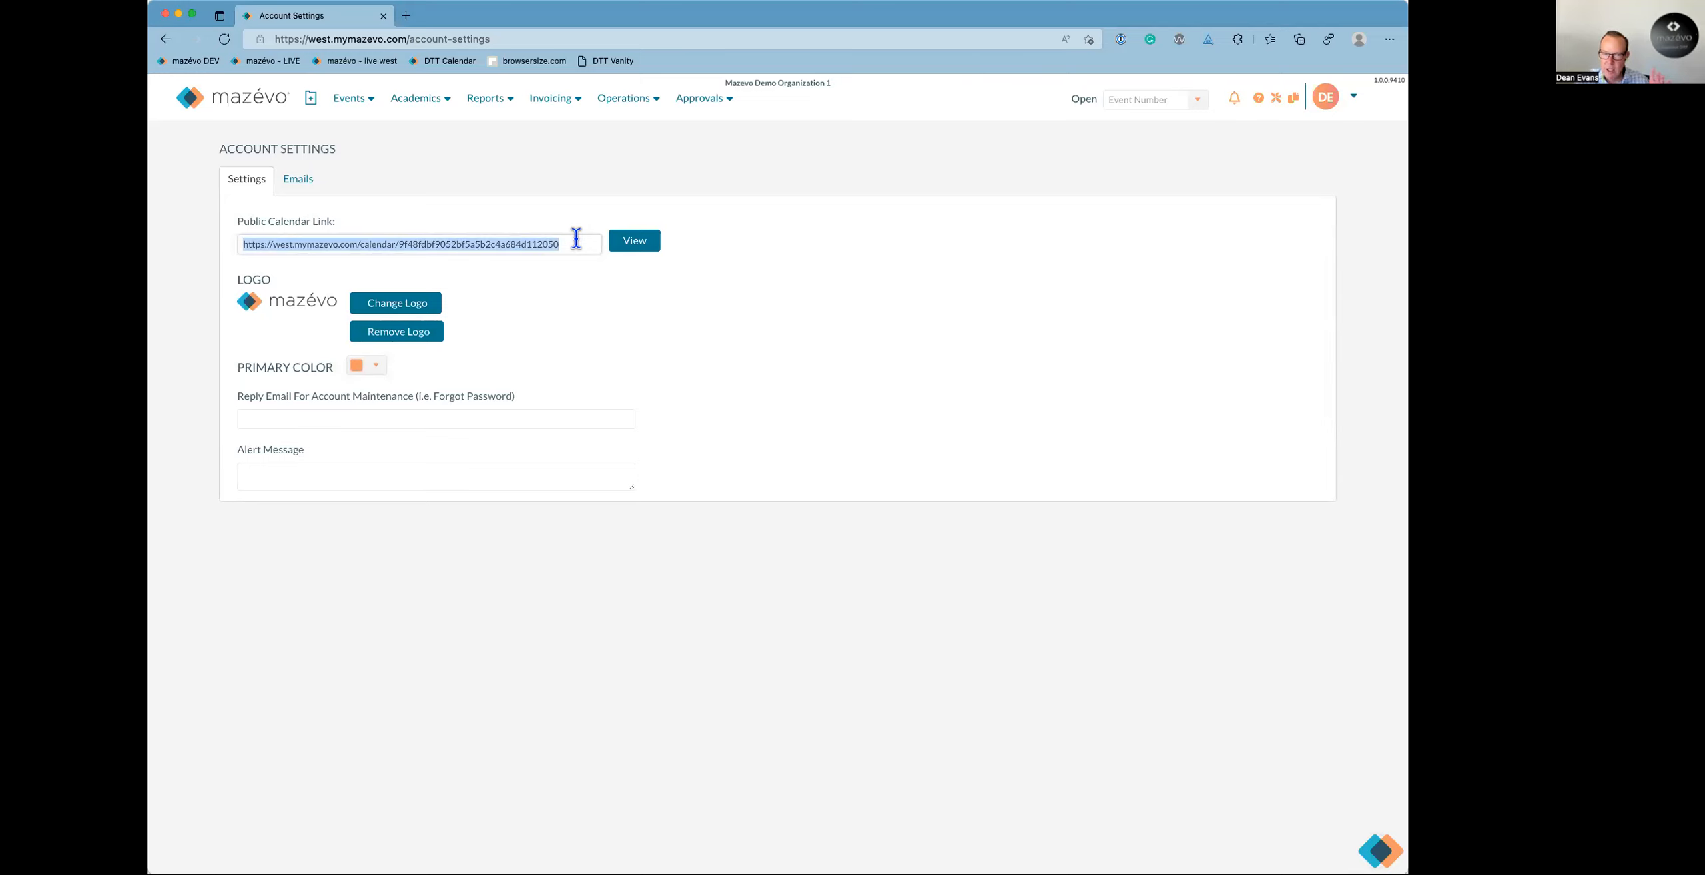
In the Calendars settings, start a new calendar, enter a personalized calendar name and limit its statuses to Confirmed.
{"action": "left_click", "coordinate": [1276, 100]}
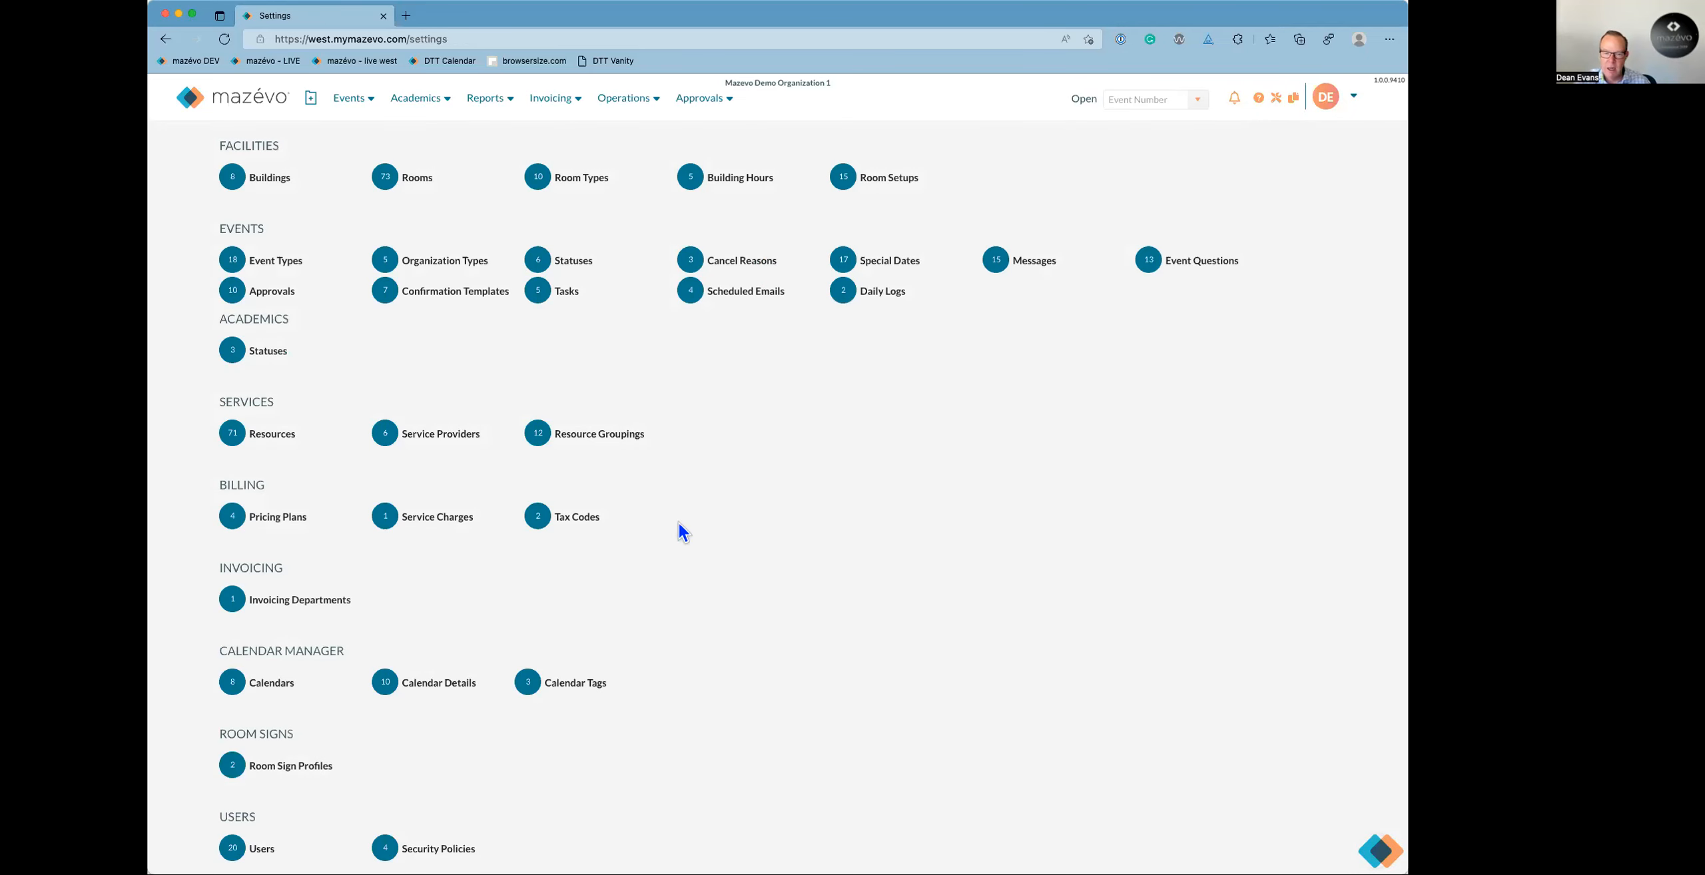
{"action": "left_click", "coordinate": [271, 682]}
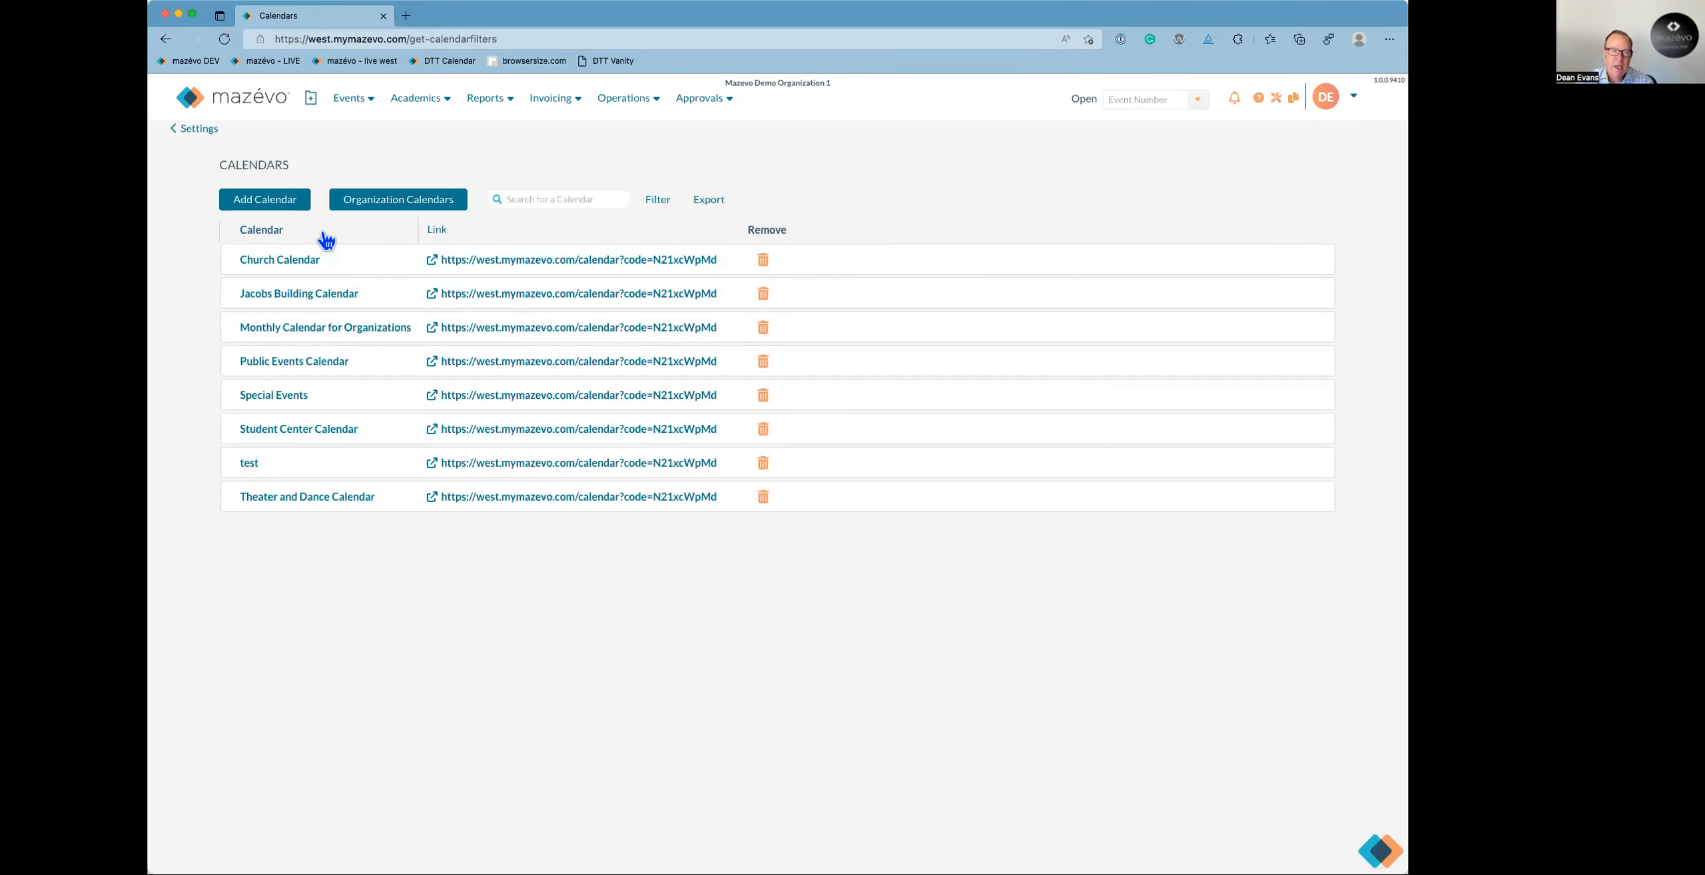
{"action": "left_click", "coordinate": [301, 208]}
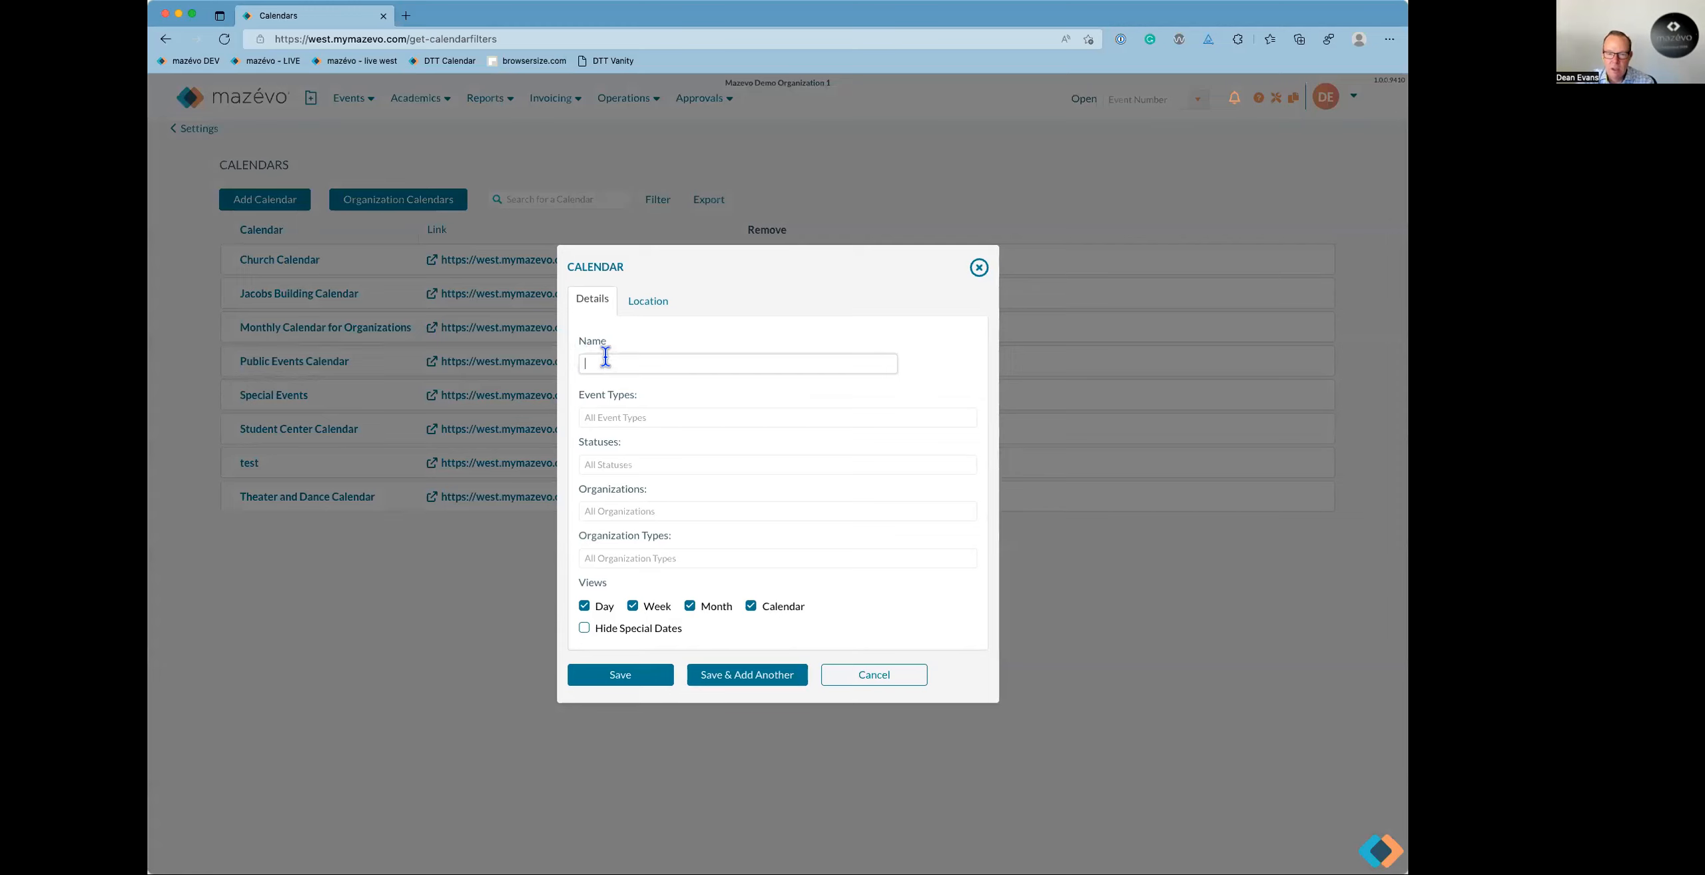
{"action": "type", "text": "col"}
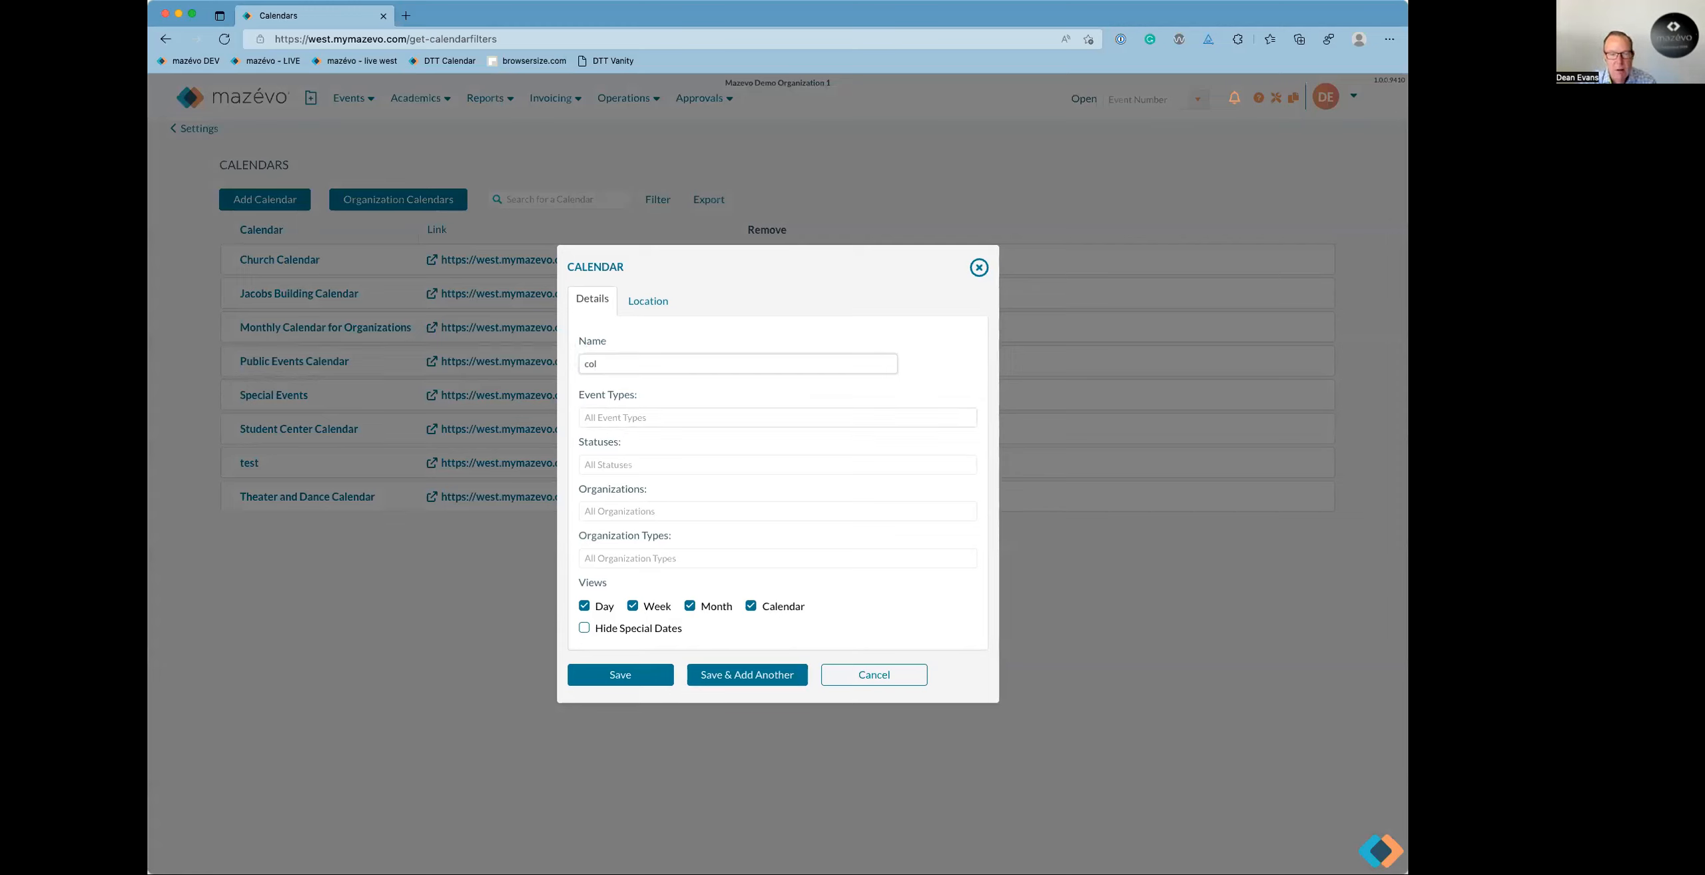
{"action": "type", "text": "ette's cal"}
{"action": "left_click", "coordinate": [614, 465]}
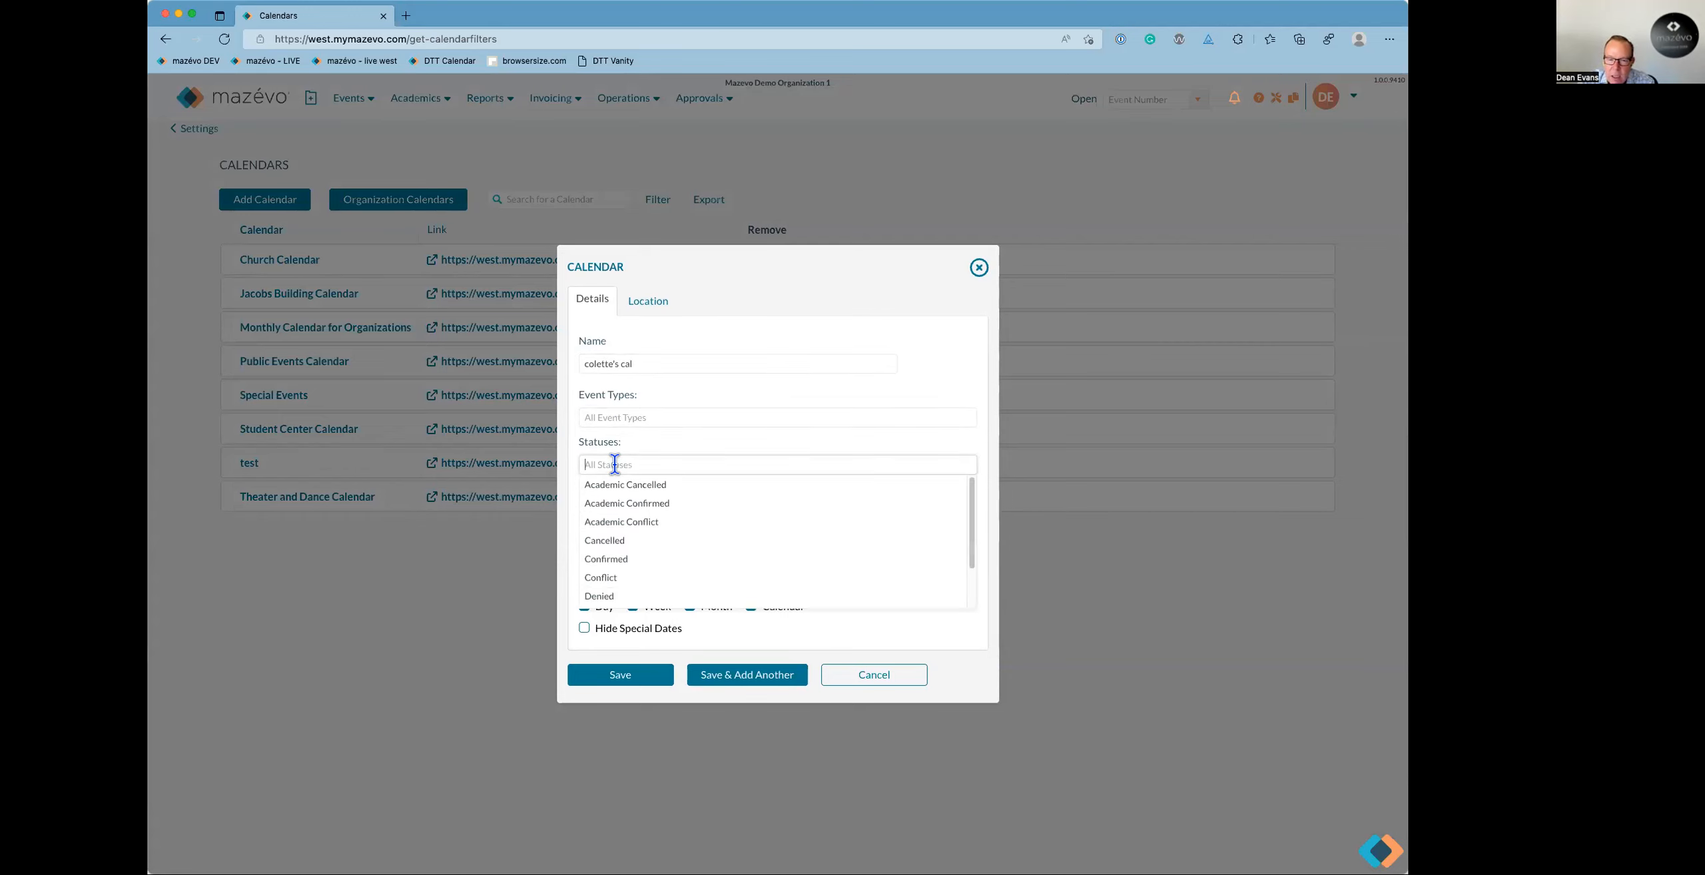
{"action": "left_click", "coordinate": [613, 561]}
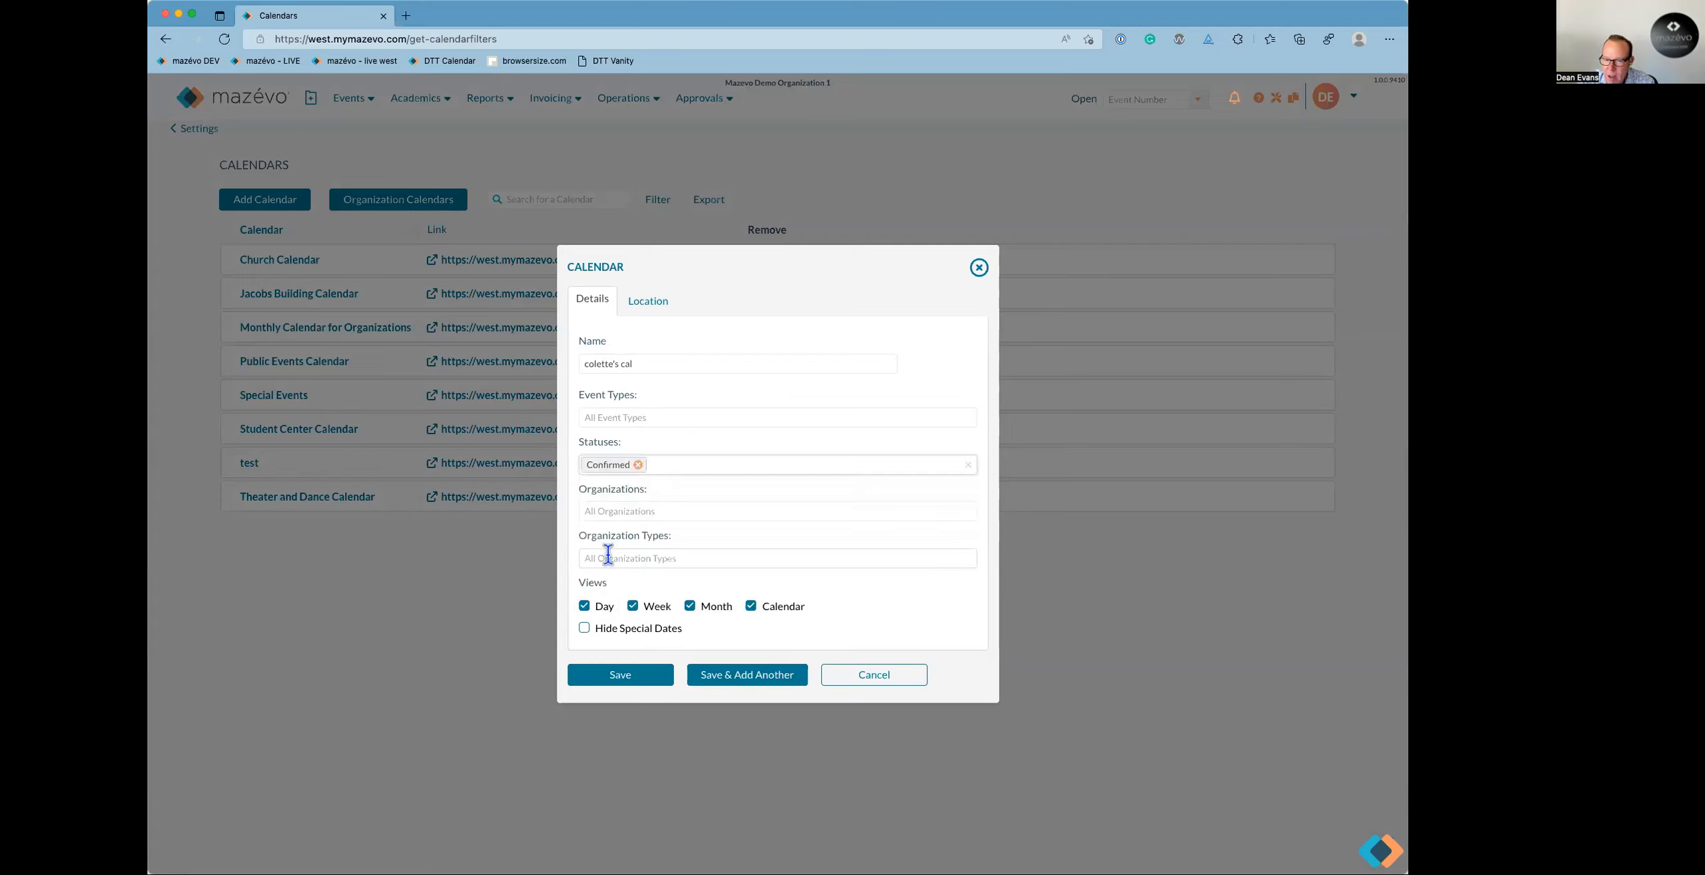
Look through the other status options for the new calendar, cancel it without saving and return to the dashboard.
{"action": "left_click", "coordinate": [702, 466]}
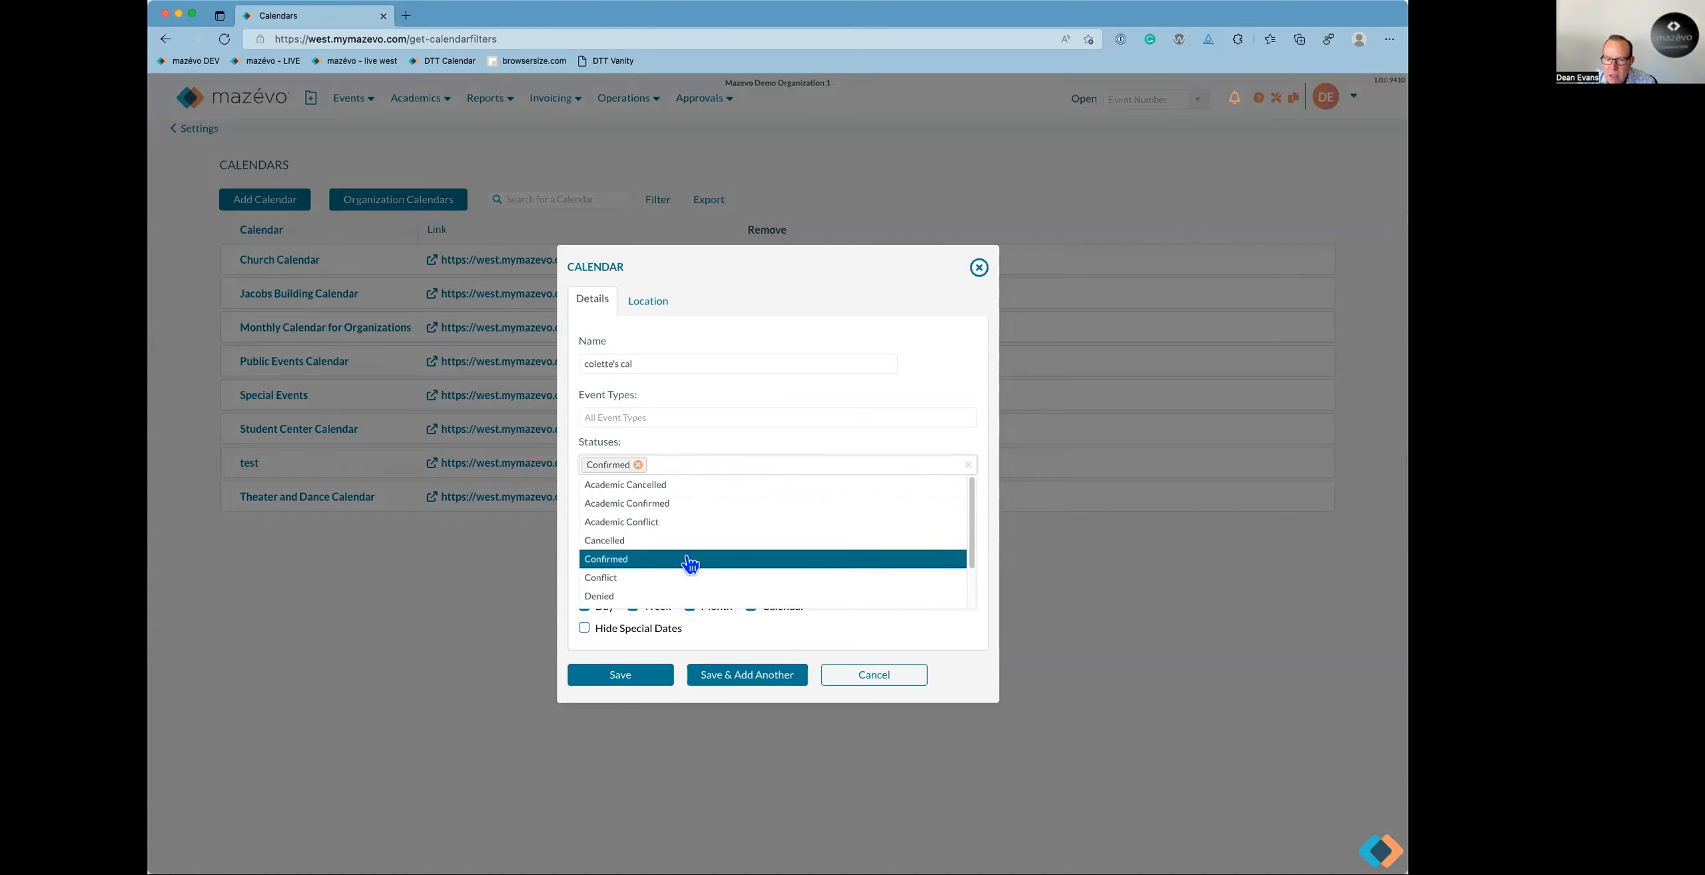
{"action": "scroll", "coordinate": [691, 564], "scroll_direction": "down", "scroll_amount": 2}
{"action": "scroll", "coordinate": [691, 564], "scroll_direction": "down", "scroll_amount": 1}
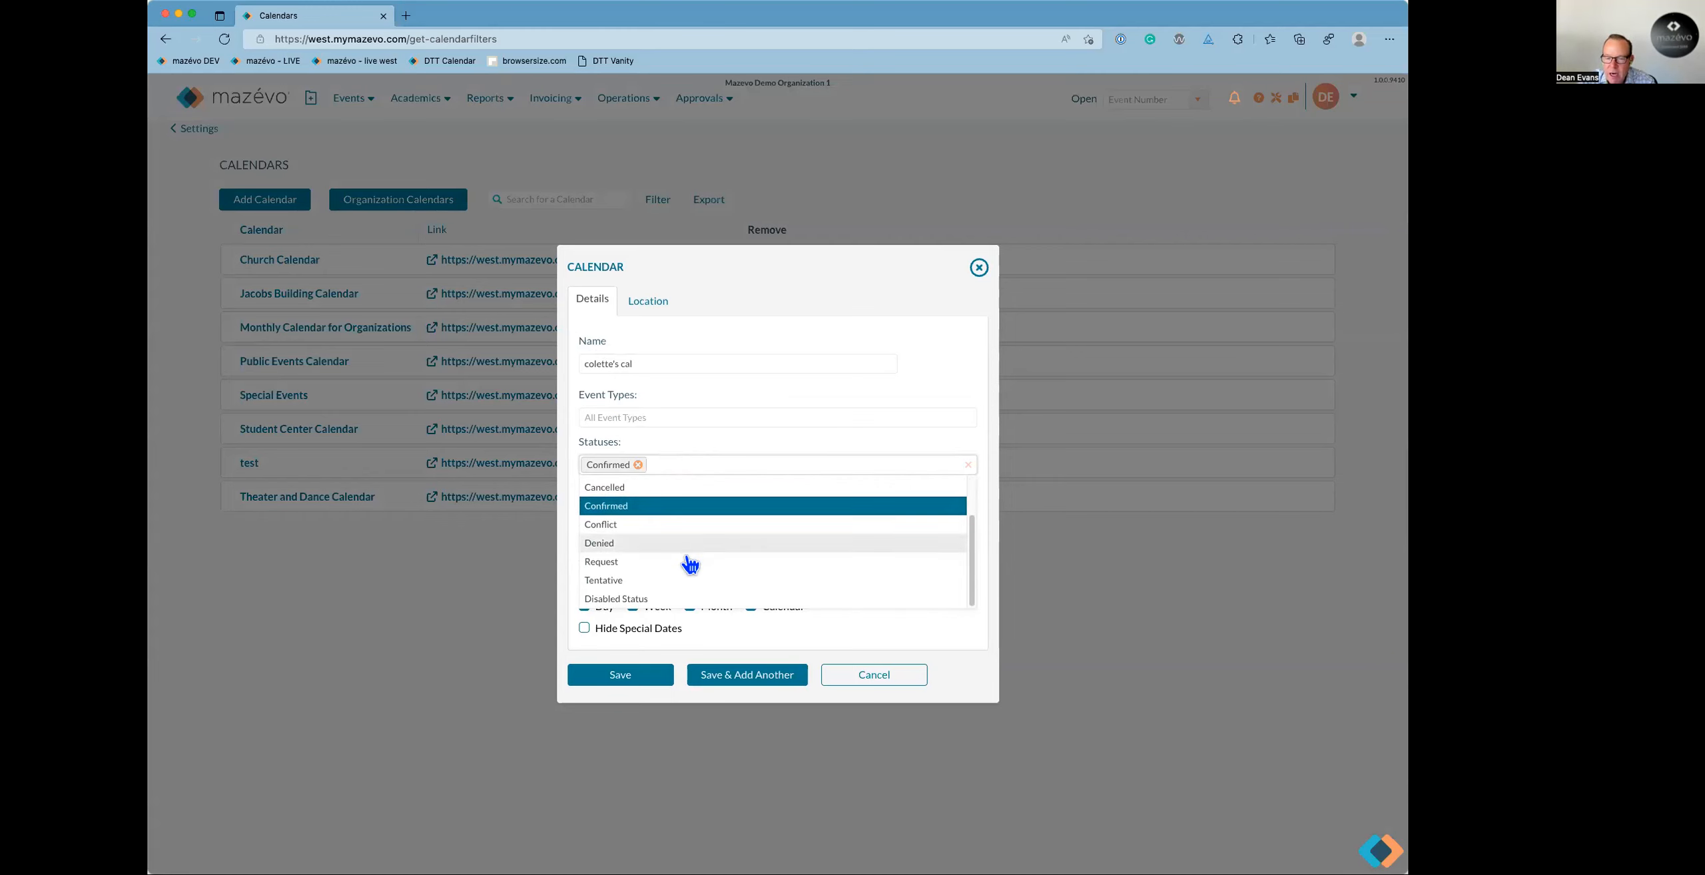
{"action": "scroll", "coordinate": [691, 564], "scroll_direction": "up", "scroll_amount": 3}
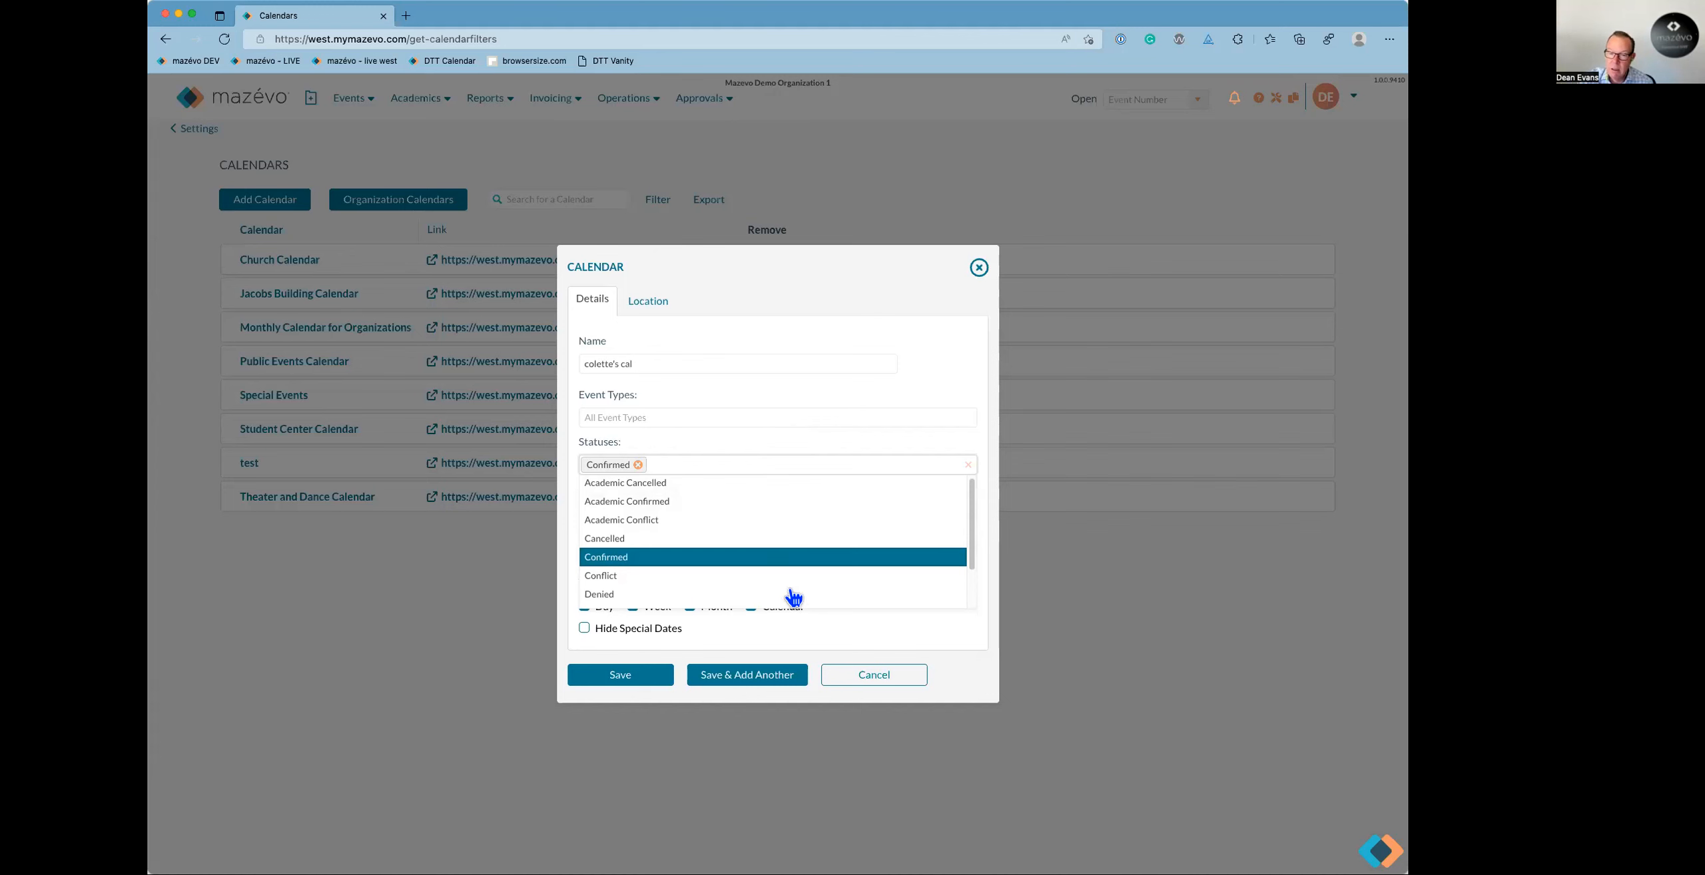
{"action": "left_click", "coordinate": [850, 682]}
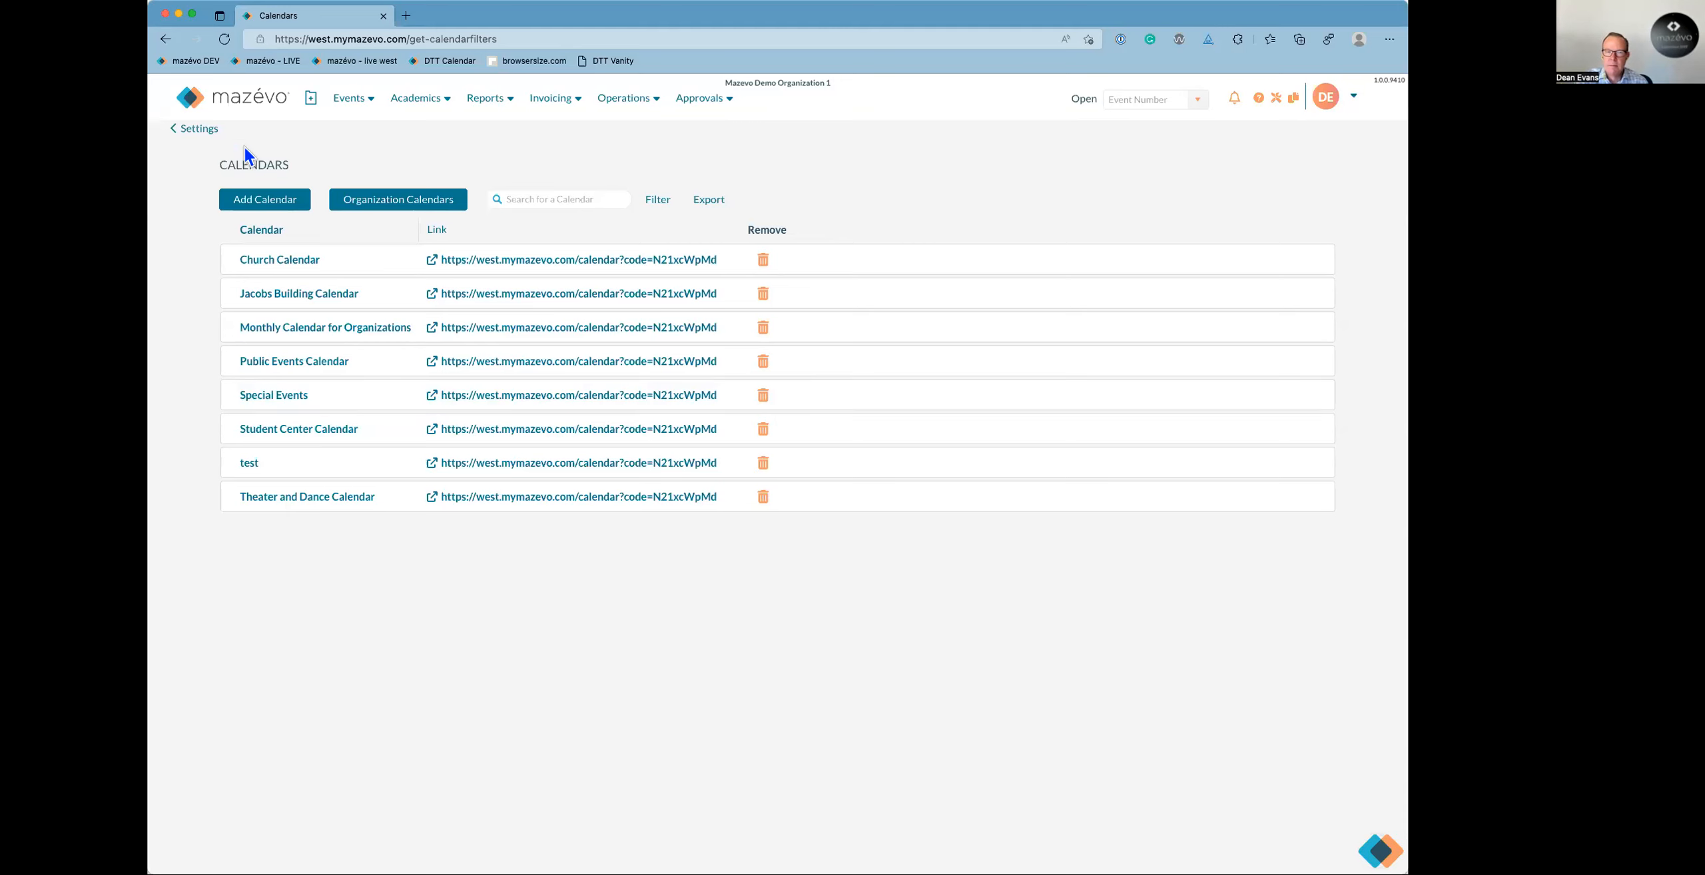
{"action": "left_click", "coordinate": [200, 129]}
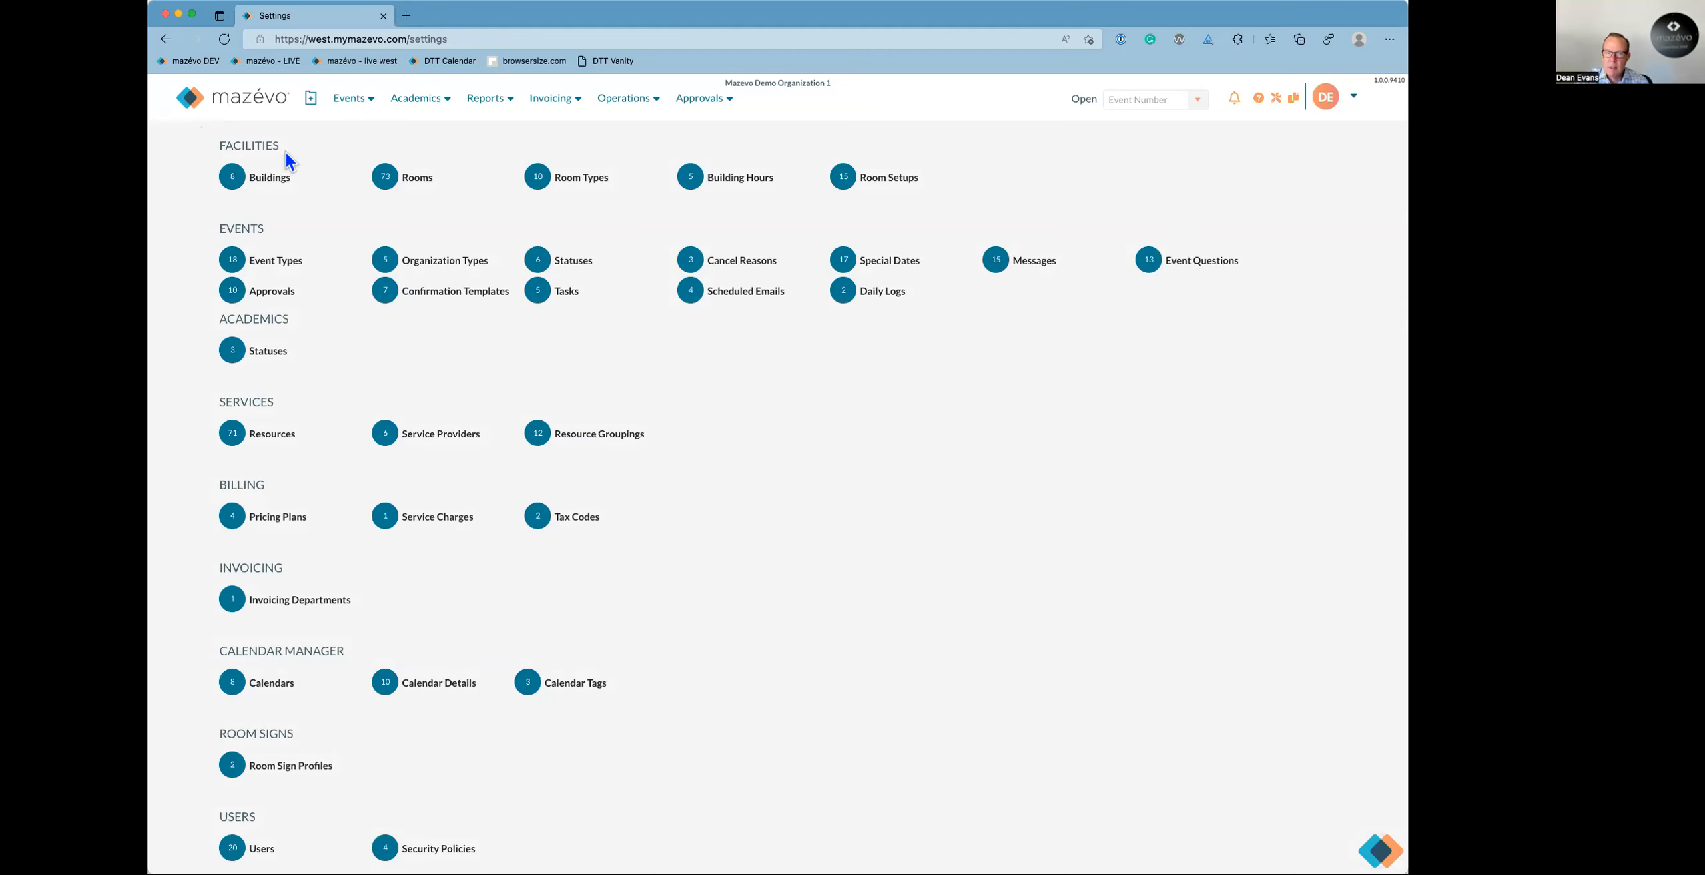
{"action": "left_click", "coordinate": [258, 108]}
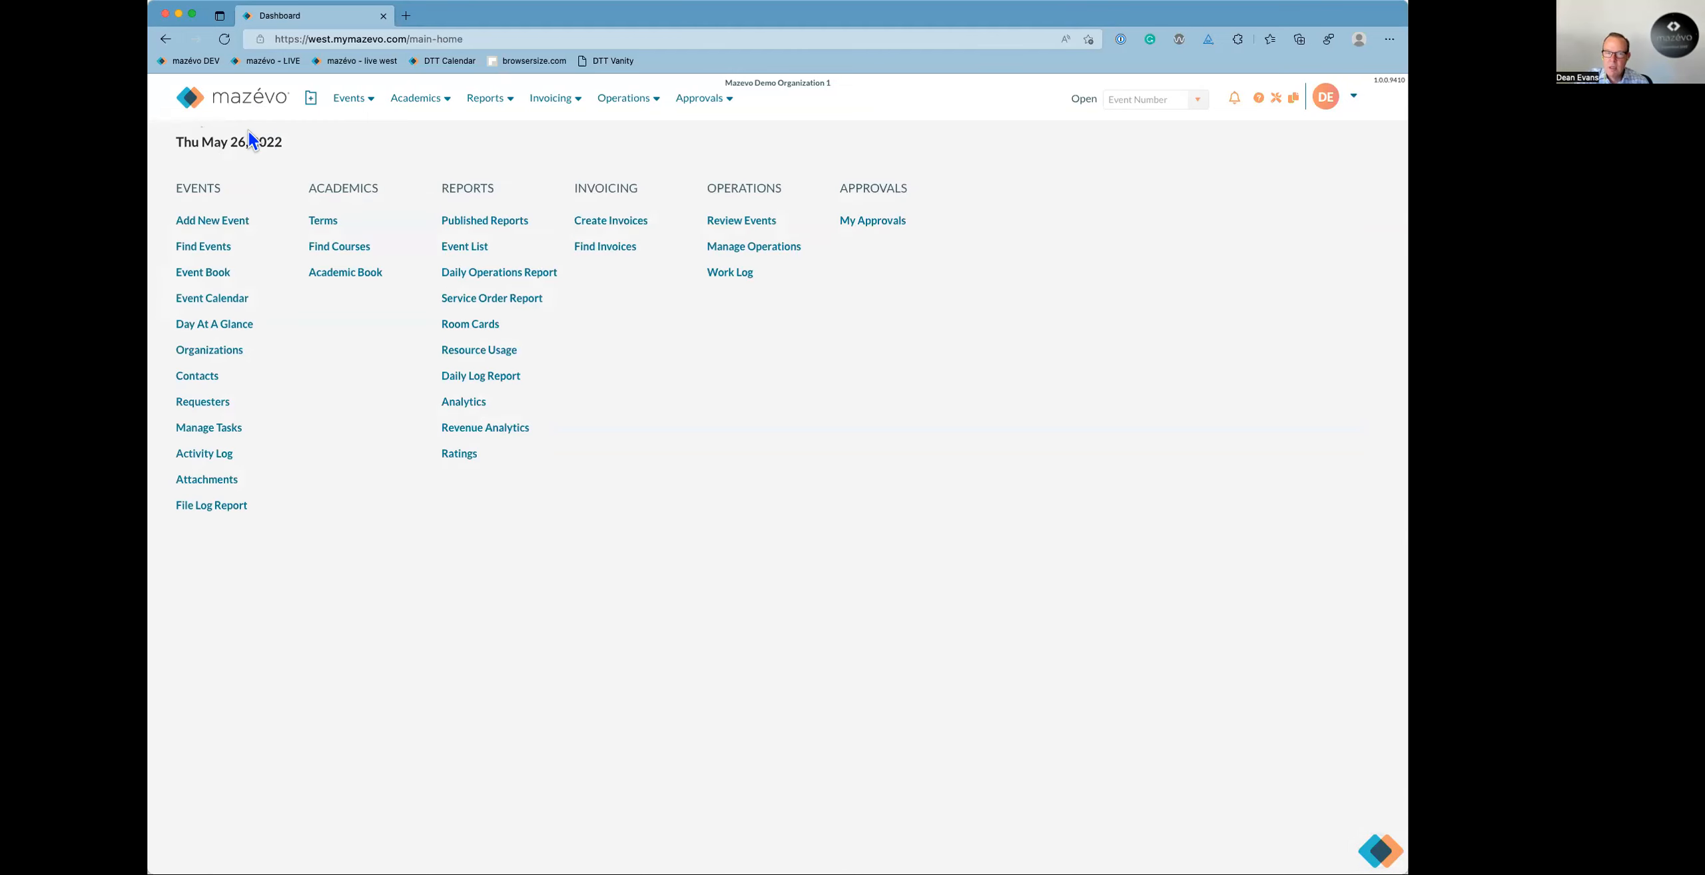